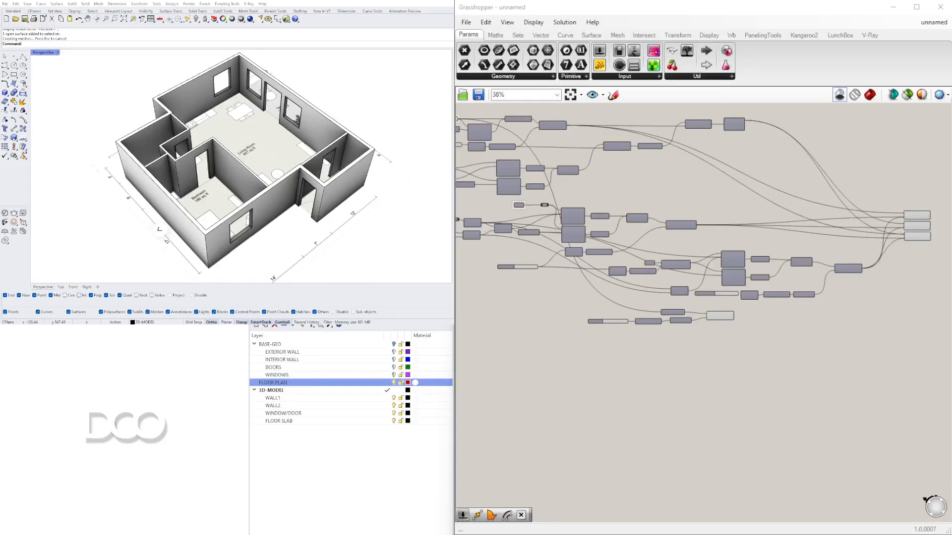
Step: Orbit and zoom around the finished 3D house model to examine its walls, openings and floor plan
{"action": "right_click_drag", "start_coordinate": [156, 197], "coordinate": [204, 212]}
{"action": "left_click", "coordinate": [202, 212]}
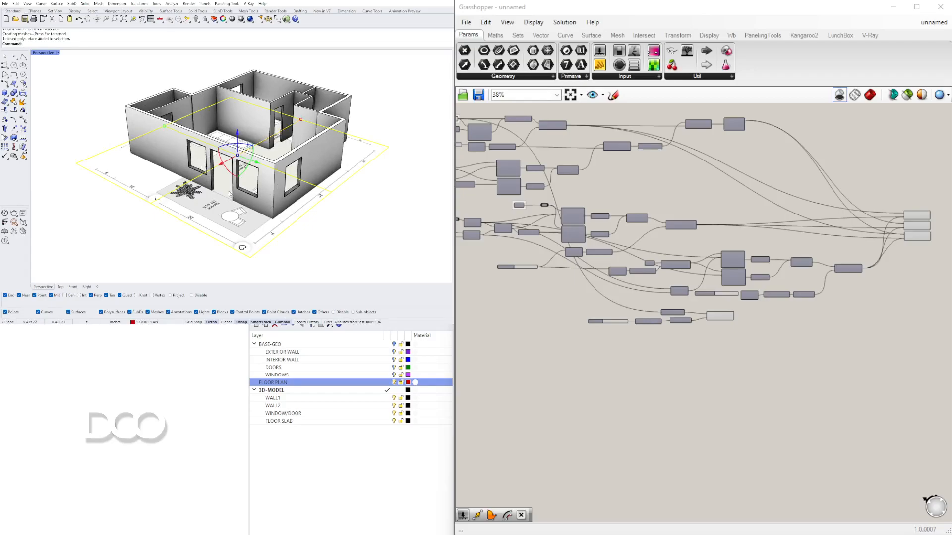
{"action": "left_click", "coordinate": [351, 225]}
{"action": "scroll", "coordinate": [840, 257], "scroll_direction": "down", "scroll_amount": 3}
{"action": "scroll", "coordinate": [840, 256], "scroll_direction": "up", "scroll_amount": 2}
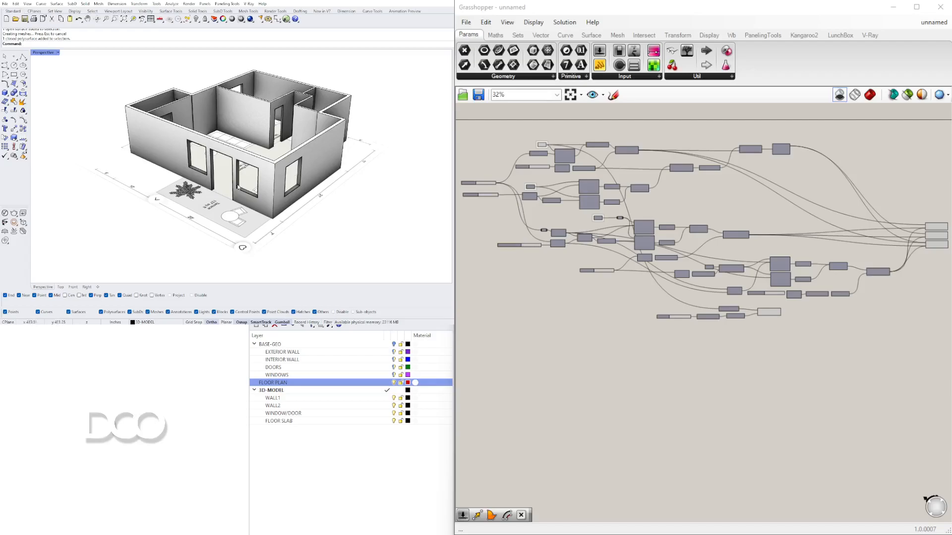
{"action": "right_click_drag", "start_coordinate": [220, 189], "coordinate": [244, 236]}
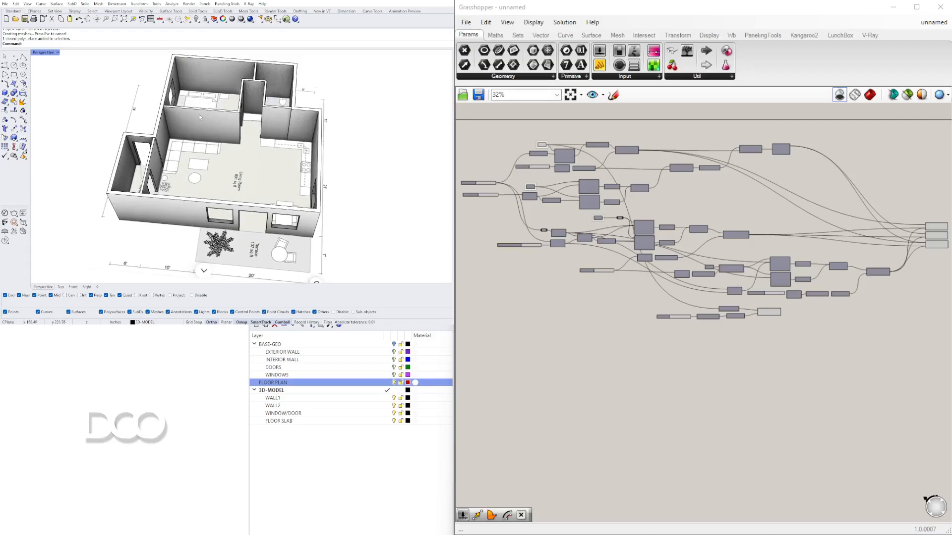
{"action": "right_click_drag", "start_coordinate": [248, 208], "coordinate": [283, 148]}
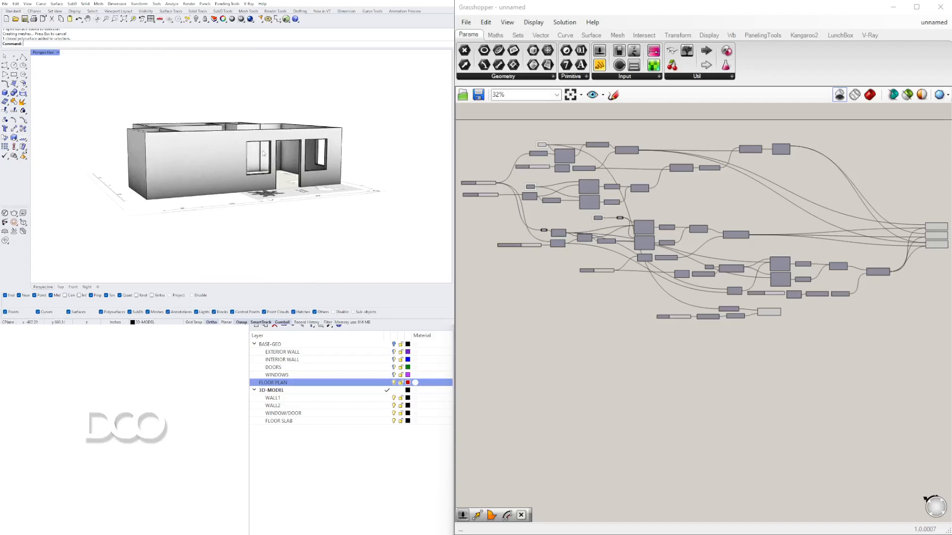
{"action": "right_click_drag", "start_coordinate": [261, 153], "coordinate": [234, 211]}
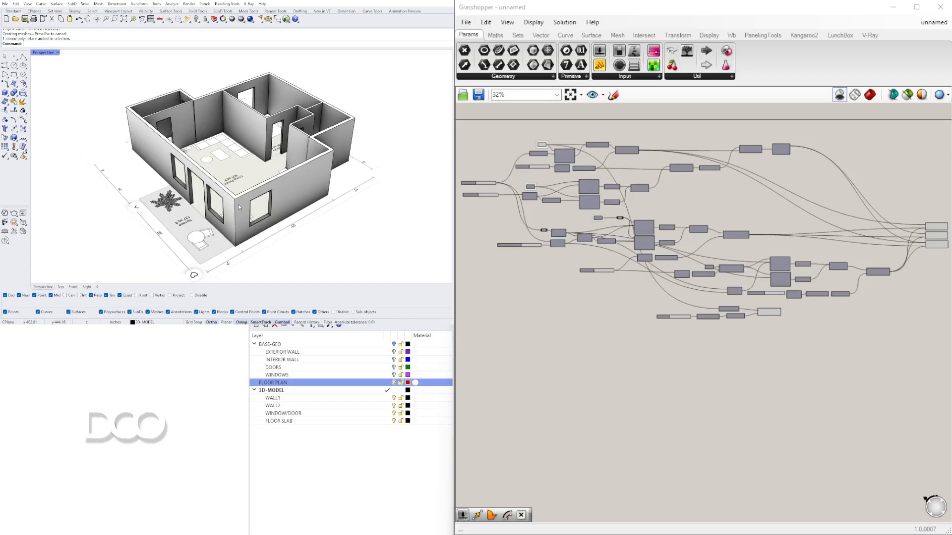
{"action": "mouse_move", "coordinate": [237, 204]}
{"action": "right_mouse_down"}
{"action": "mouse_move", "coordinate": [214, 171]}
{"action": "mouse_move", "coordinate": [243, 217]}
{"action": "mouse_move", "coordinate": [247, 209]}
{"action": "right_mouse_up"}
{"action": "scroll", "coordinate": [247, 209], "scroll_direction": "down", "scroll_amount": 4}
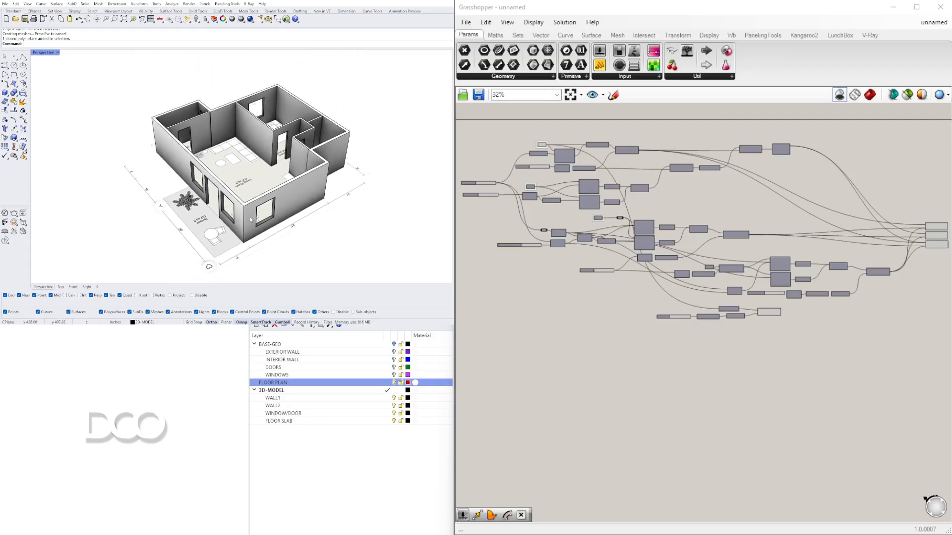
{"action": "scroll", "coordinate": [224, 239], "scroll_direction": "up", "scroll_amount": 3}
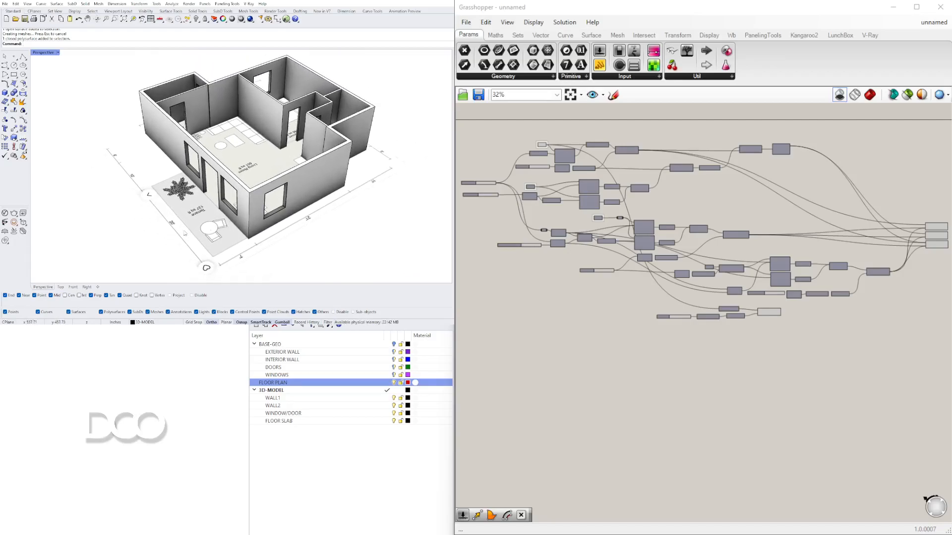
{"action": "right_click_drag", "start_coordinate": [200, 217], "coordinate": [269, 205]}
{"action": "scroll", "coordinate": [271, 212], "scroll_direction": "up", "scroll_amount": 2}
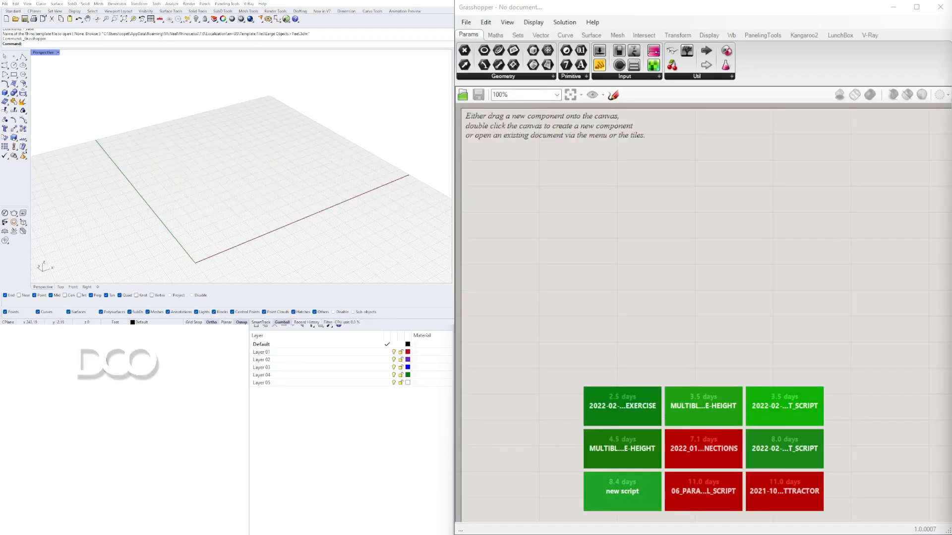
Step: Start a new blank Grasshopper document
{"action": "left_click", "coordinate": [466, 23]}
{"action": "left_click", "coordinate": [477, 35]}
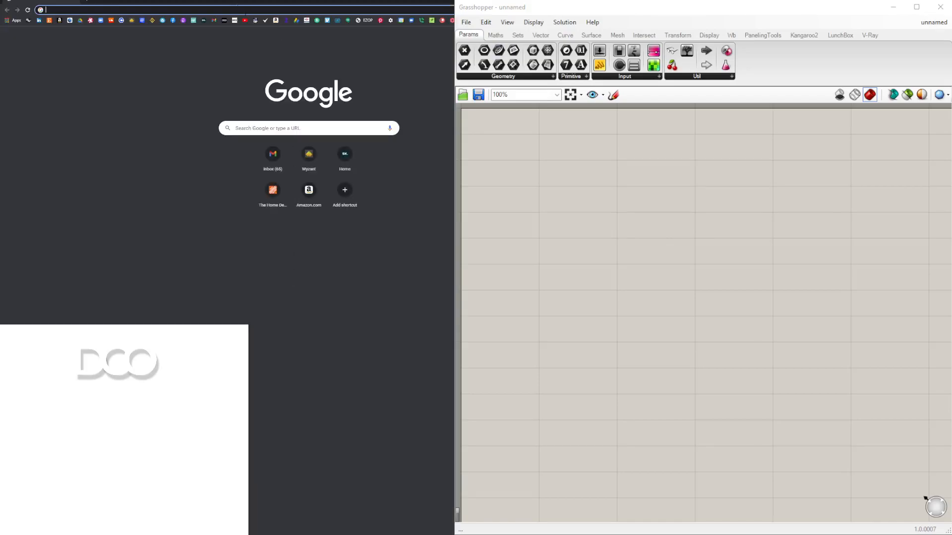
Step: Bring up the web browser beside Rhino and search Google for "studio floor plans"
{"action": "left_click_drag", "start_coordinate": [297, 5], "coordinate": [238, 29]}
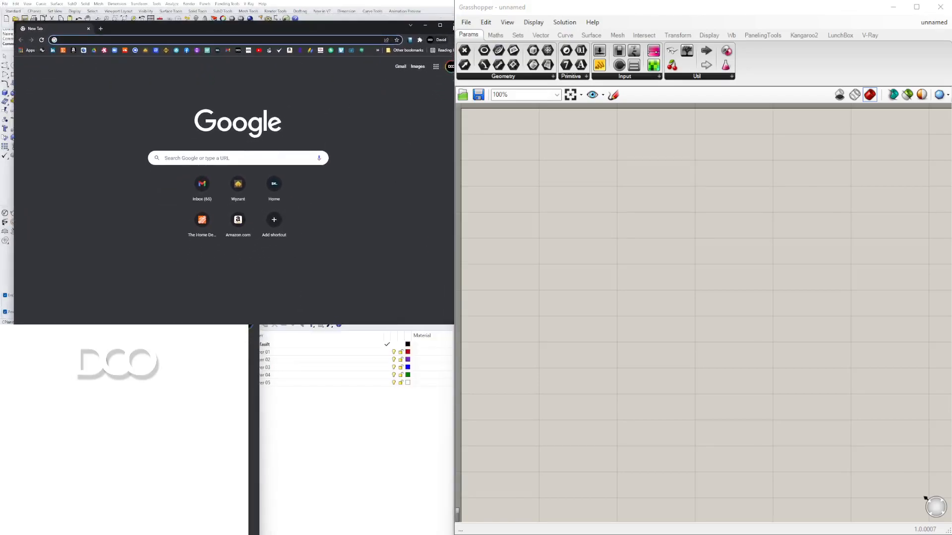
{"action": "left_click", "coordinate": [451, 25]}
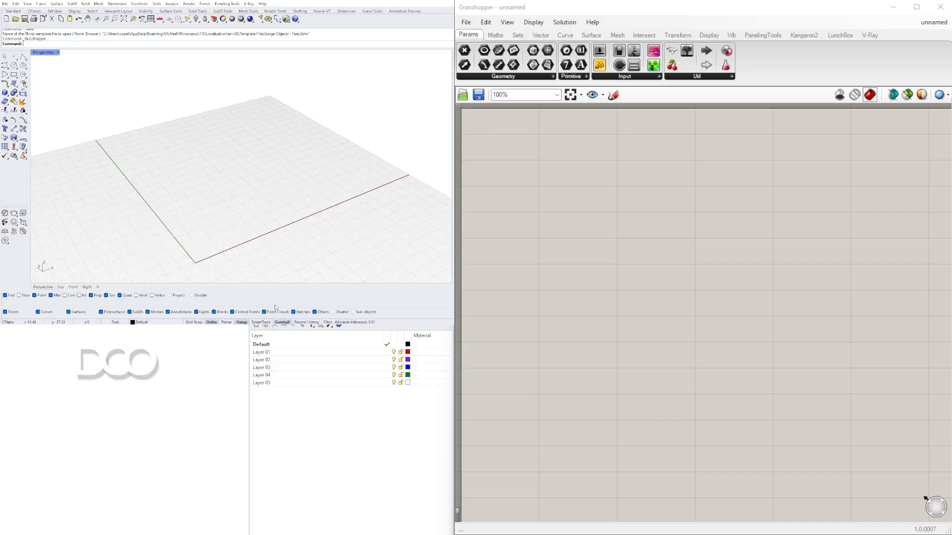
{"action": "left_click_drag", "start_coordinate": [29, 29], "coordinate": [62, 109]}
{"action": "left_click_drag", "start_coordinate": [194, 121], "coordinate": [152, 52]}
{"action": "left_click", "coordinate": [178, 172]}
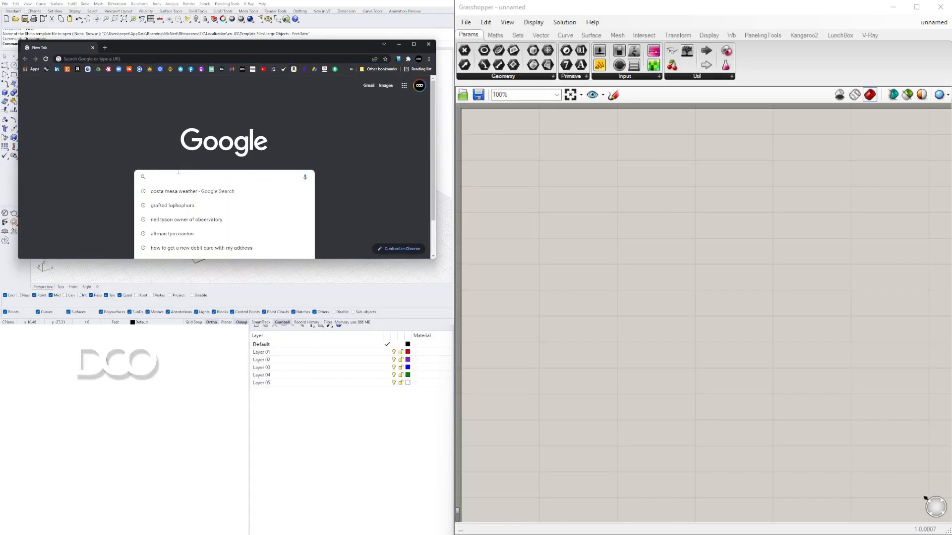
{"action": "type", "text": "STUDIO"}
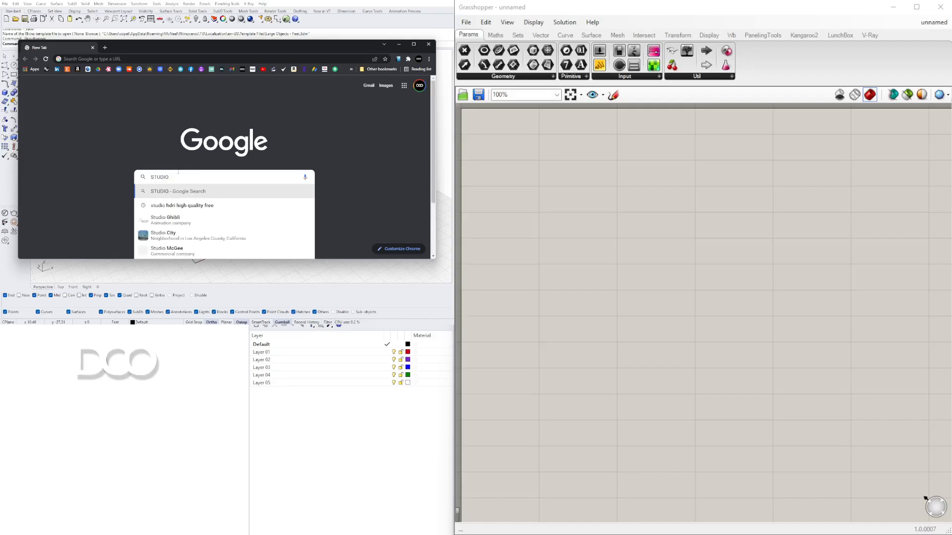
{"action": "type", "text": " FLOOR PLAN"}
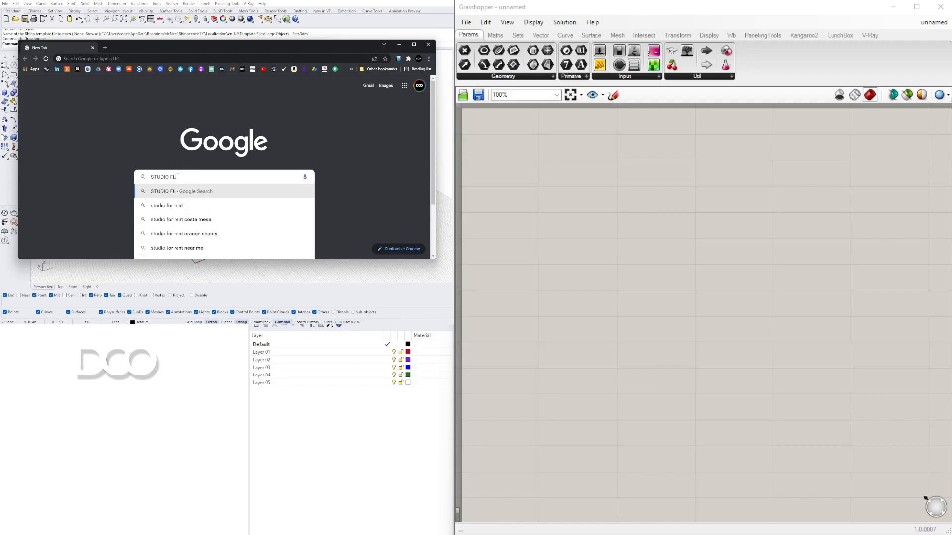
{"action": "key", "text": "Return"}
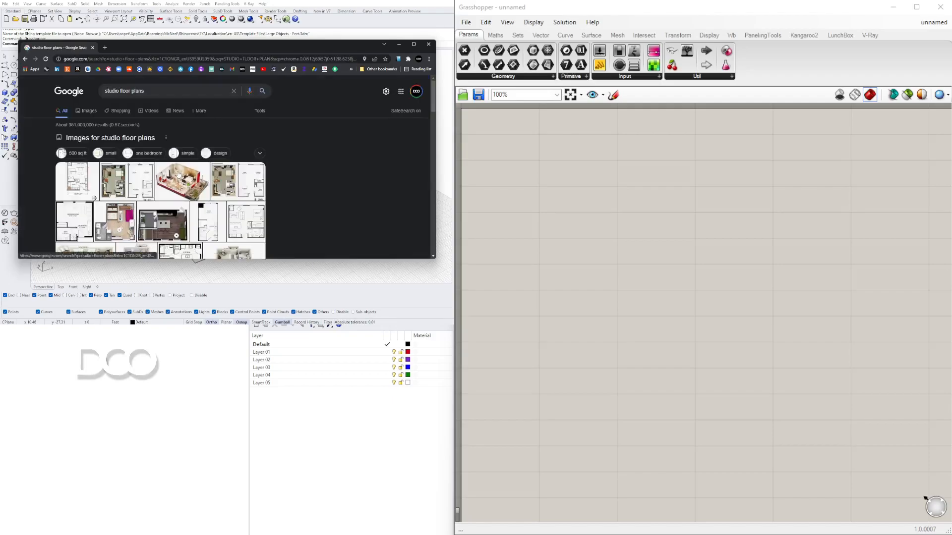
Step: Switch to image results and open the Etsy listing with the custom detailed 2D studio floor plan
{"action": "left_click", "coordinate": [89, 111]}
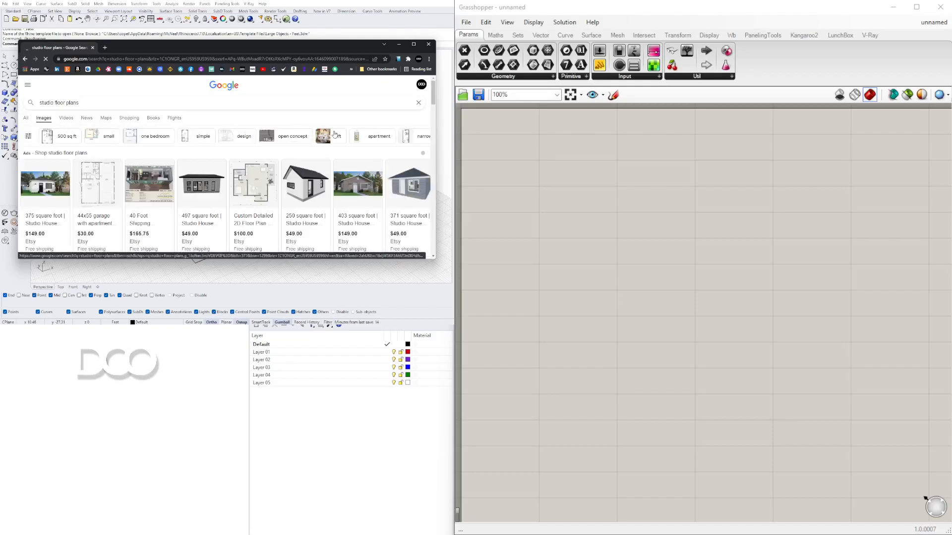
{"action": "left_click", "coordinate": [412, 45]}
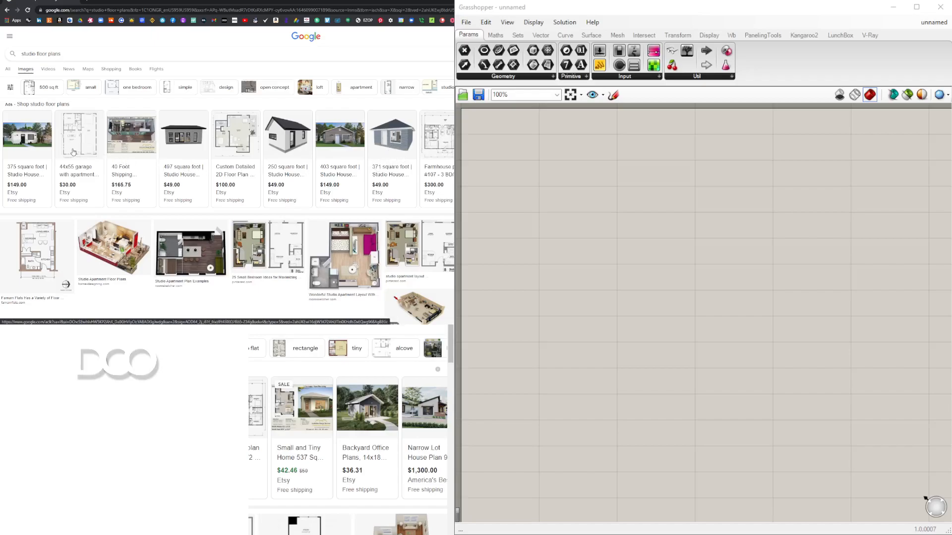
{"action": "left_click", "coordinate": [245, 144]}
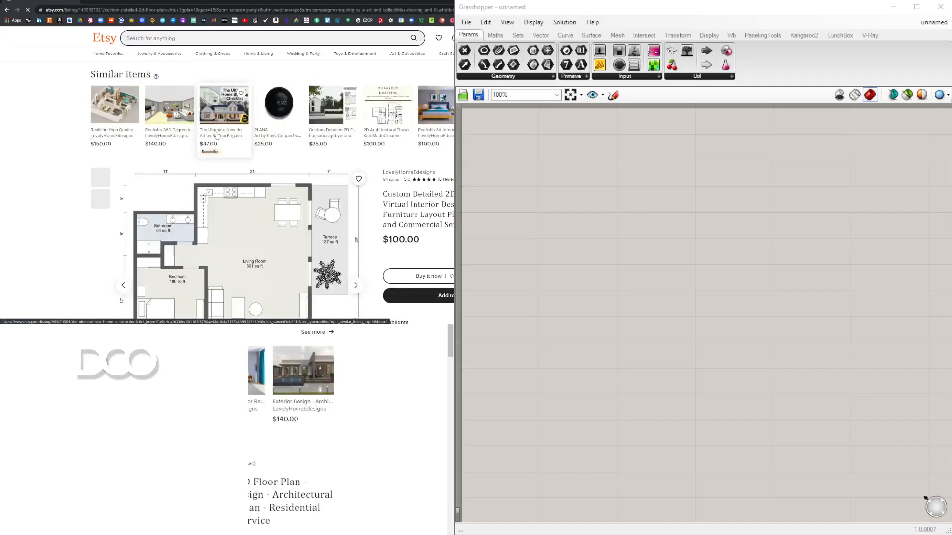
{"action": "scroll", "coordinate": [271, 179], "scroll_direction": "down", "scroll_amount": 2}
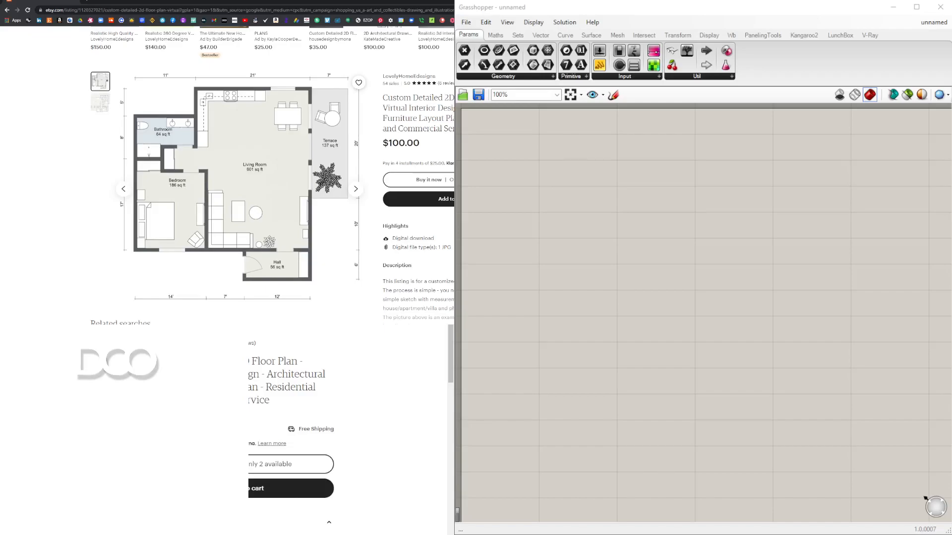
Step: Capture the floor plan drawing with a screen snip and copy the snip
{"action": "key", "text": "super+shift+s"}
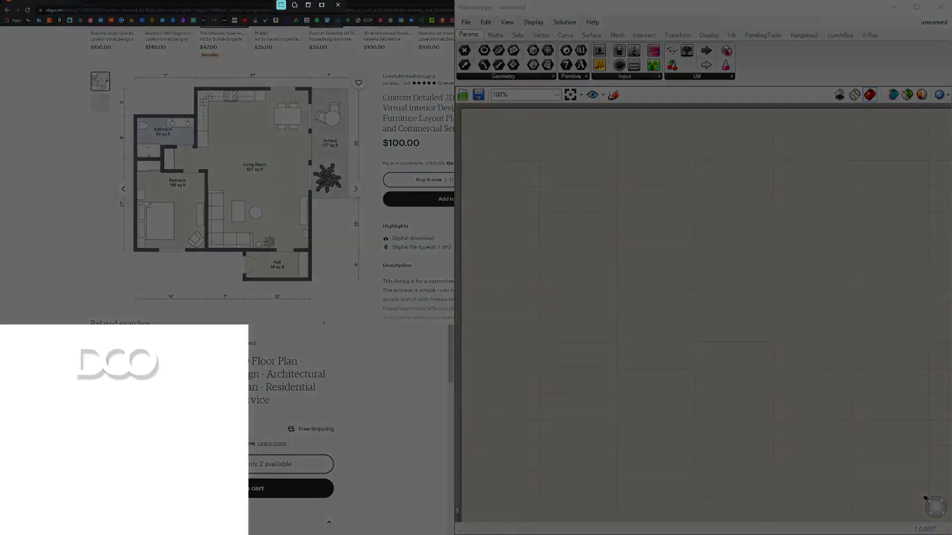
{"action": "left_click_drag", "start_coordinate": [117, 71], "coordinate": [365, 304]}
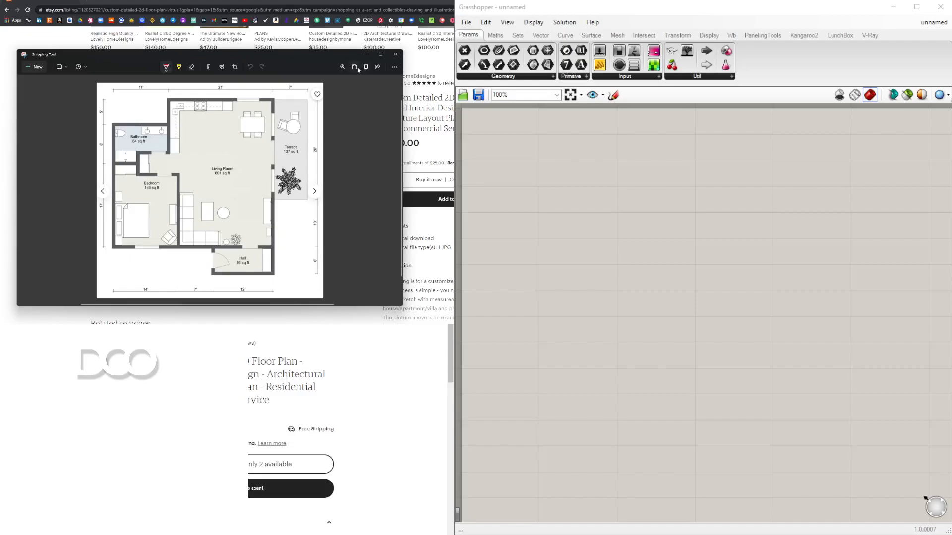
{"action": "right_click", "coordinate": [233, 175]}
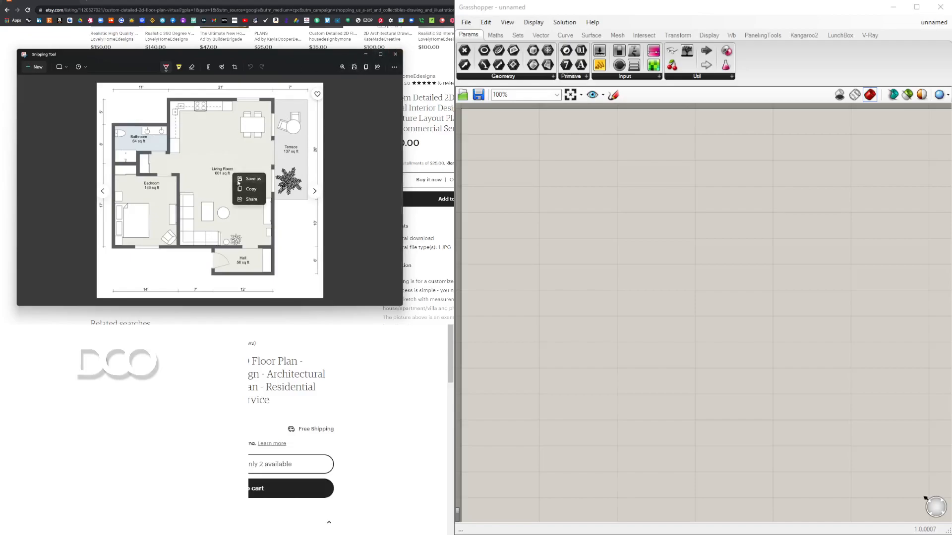
{"action": "left_click", "coordinate": [248, 189]}
Step: Paste the copied floor plan image into the Rhino perspective viewport as a picture
{"action": "key", "text": "alt+Tab"}
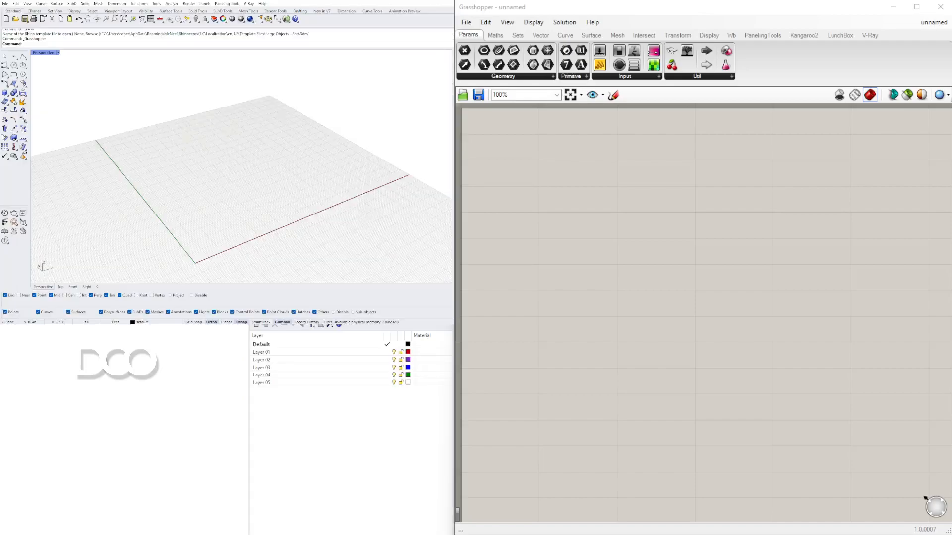
{"action": "right_click_drag", "start_coordinate": [226, 212], "coordinate": [258, 175]}
{"action": "key", "text": "ctrl+v"}
{"action": "left_click", "coordinate": [236, 207]}
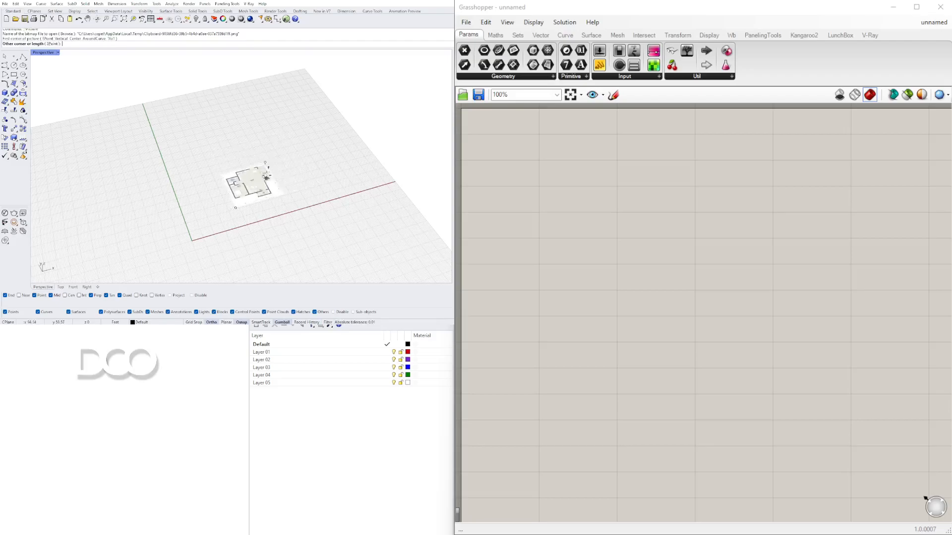
{"action": "left_click", "coordinate": [313, 139]}
{"action": "left_click", "coordinate": [312, 139]}
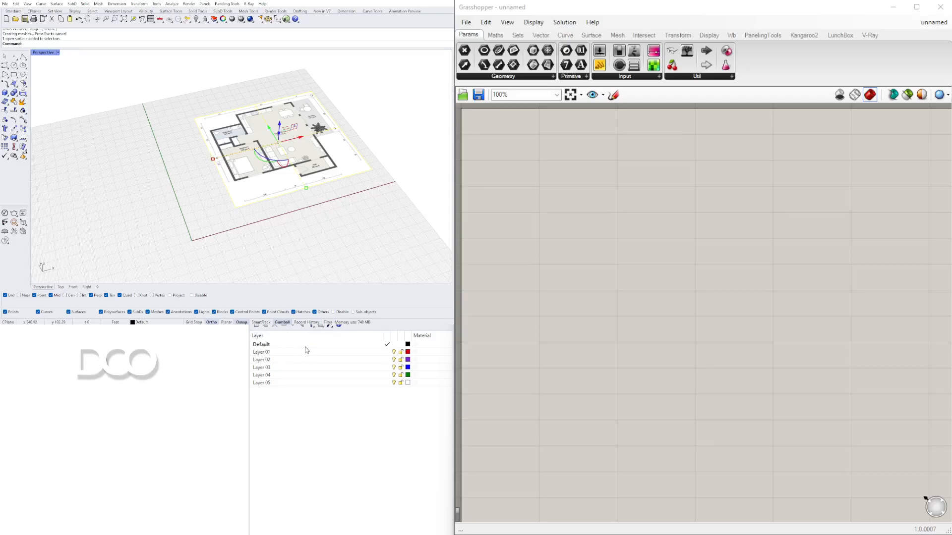
Step: Move the pasted floor plan picture onto Layer 01
{"action": "left_click", "coordinate": [274, 356]}
{"action": "right_click", "coordinate": [275, 354]}
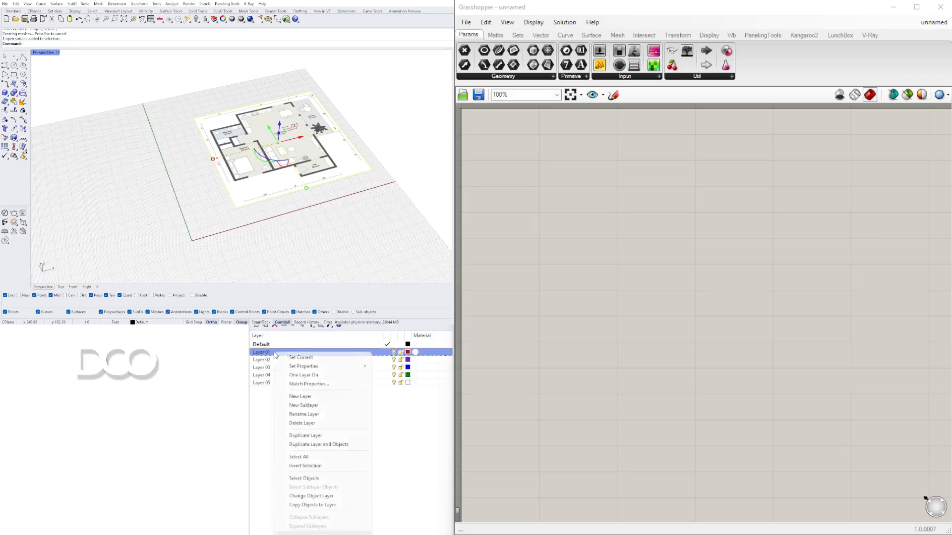
{"action": "left_click", "coordinate": [340, 498]}
{"action": "key", "text": "Escape"}
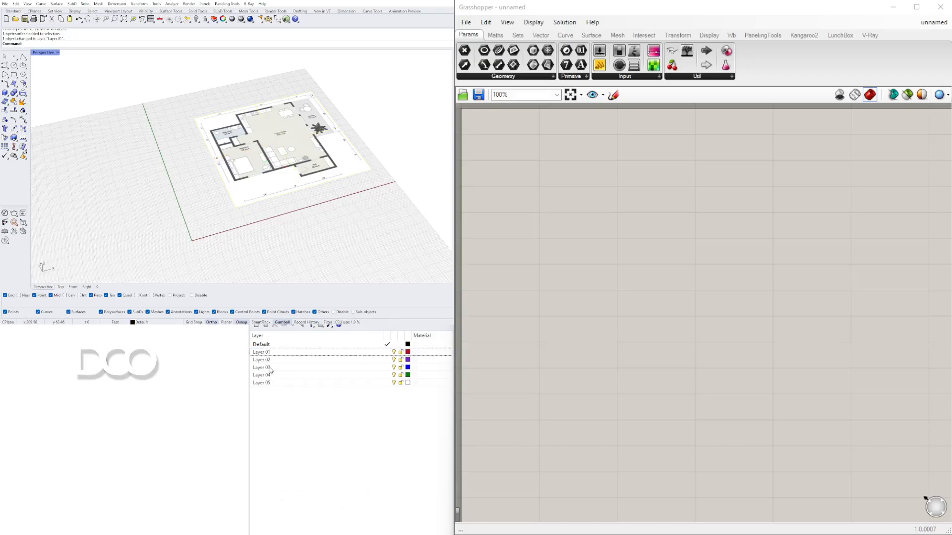
Step: Rename Layer 01 to FLOOR PLAN
{"action": "left_click", "coordinate": [264, 353]}
{"action": "left_click", "coordinate": [265, 354]}
{"action": "type", "text": "FLOOR PLAN"}
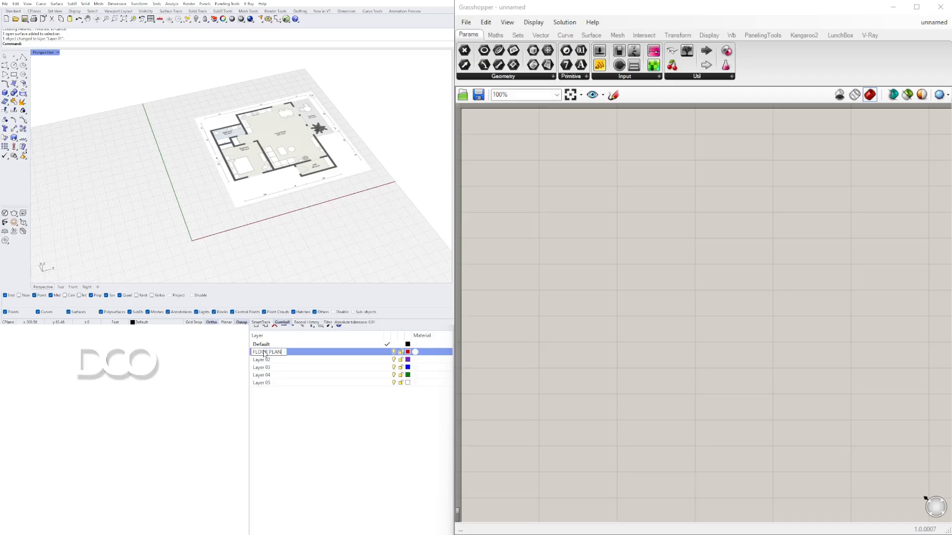
{"action": "key", "text": "Return"}
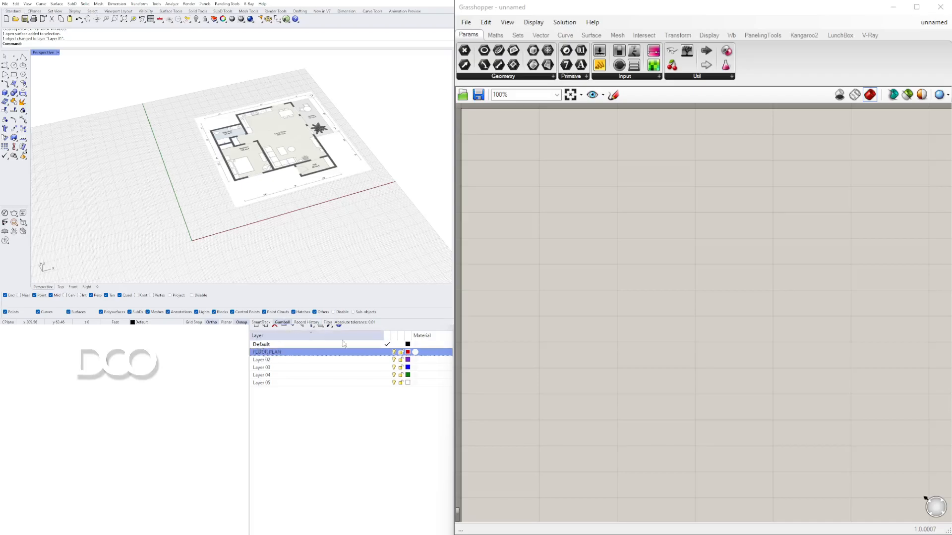
Step: Make the FLOOR PLAN layer the current layer
{"action": "left_click", "coordinate": [387, 352]}
{"action": "right_click_drag", "start_coordinate": [414, 198], "coordinate": [174, 198]}
{"action": "right_click_drag", "start_coordinate": [304, 167], "coordinate": [330, 165]}
Step: Set the document's model units to Inches with the Units command and scale the existing objects accordingly
{"action": "type", "text": "Units"}
{"action": "key", "text": "Return"}
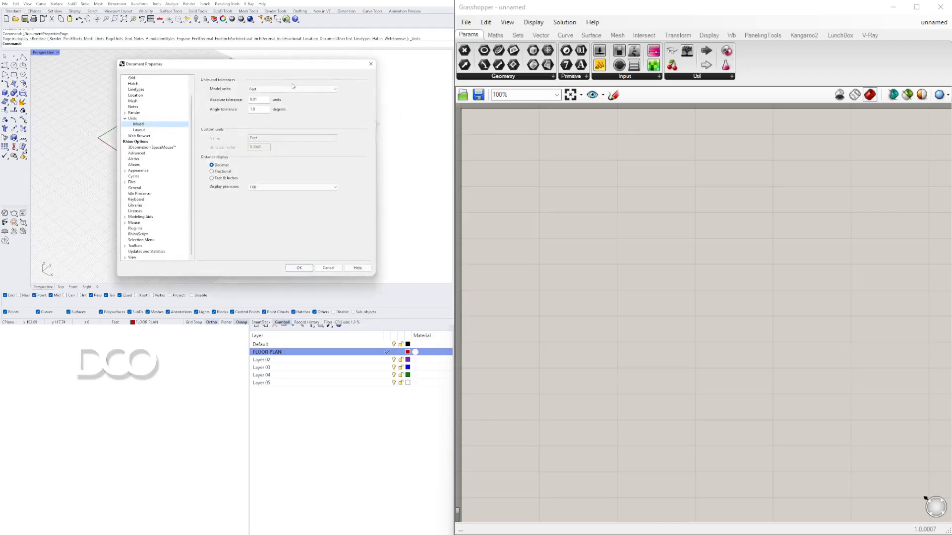
{"action": "left_click", "coordinate": [266, 91]}
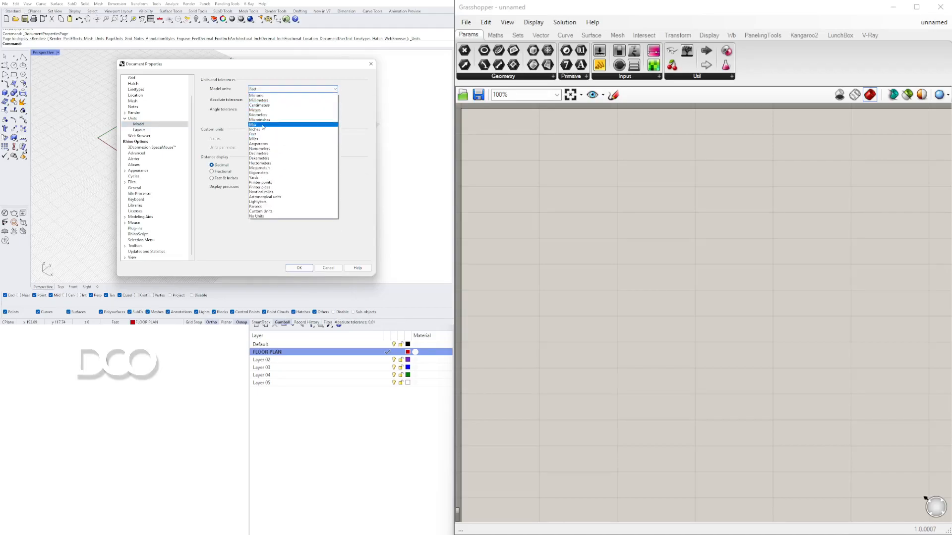
{"action": "left_click", "coordinate": [306, 134]}
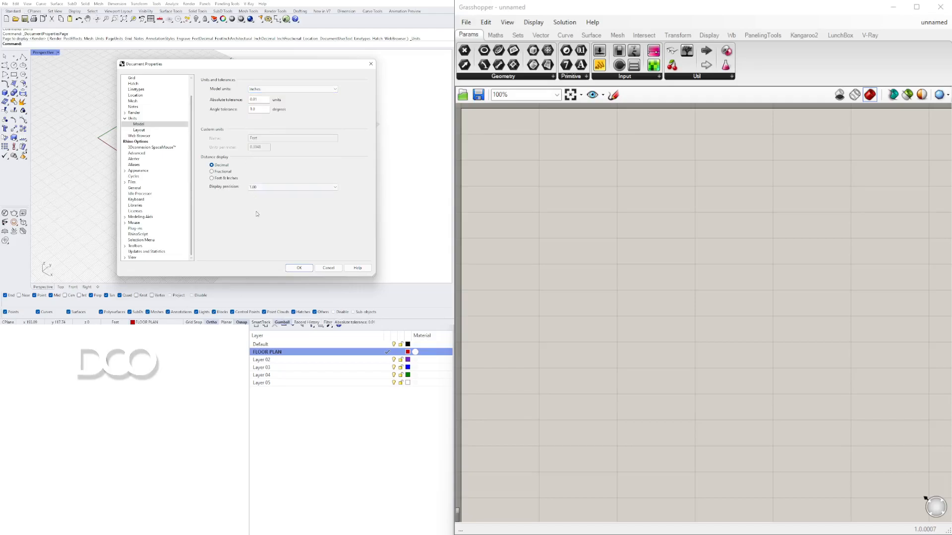
{"action": "left_click", "coordinate": [299, 268]}
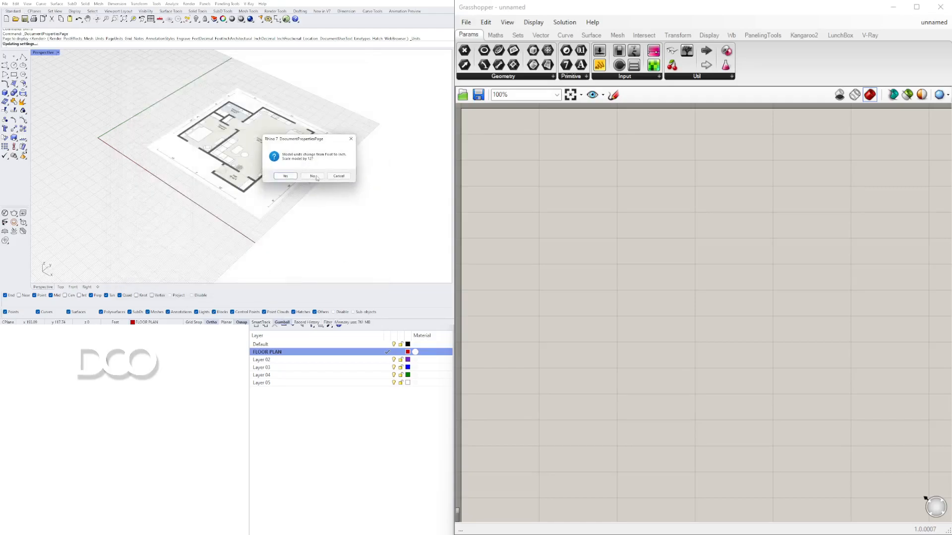
{"action": "left_click", "coordinate": [285, 176]}
{"action": "scroll", "coordinate": [269, 183], "scroll_direction": "down", "scroll_amount": 10}
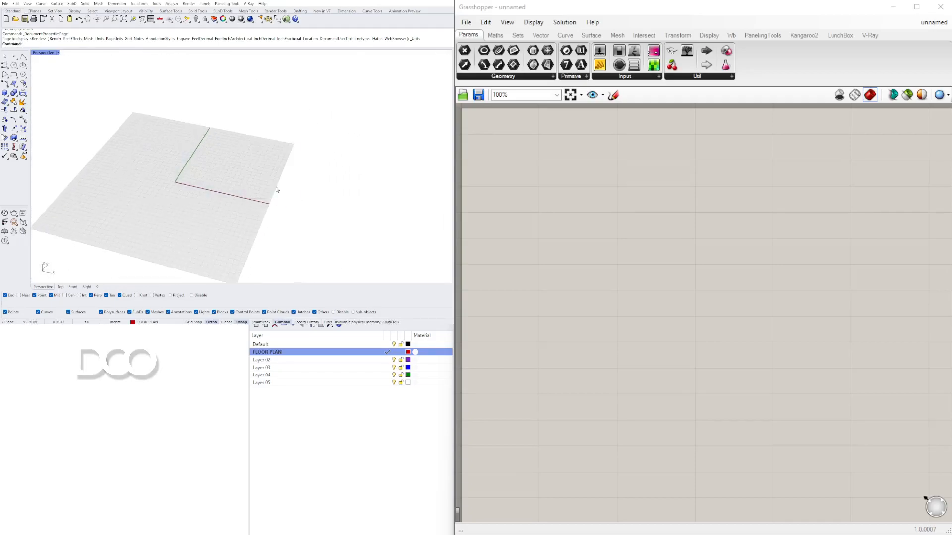
{"action": "scroll", "coordinate": [250, 159], "scroll_direction": "up", "scroll_amount": 3}
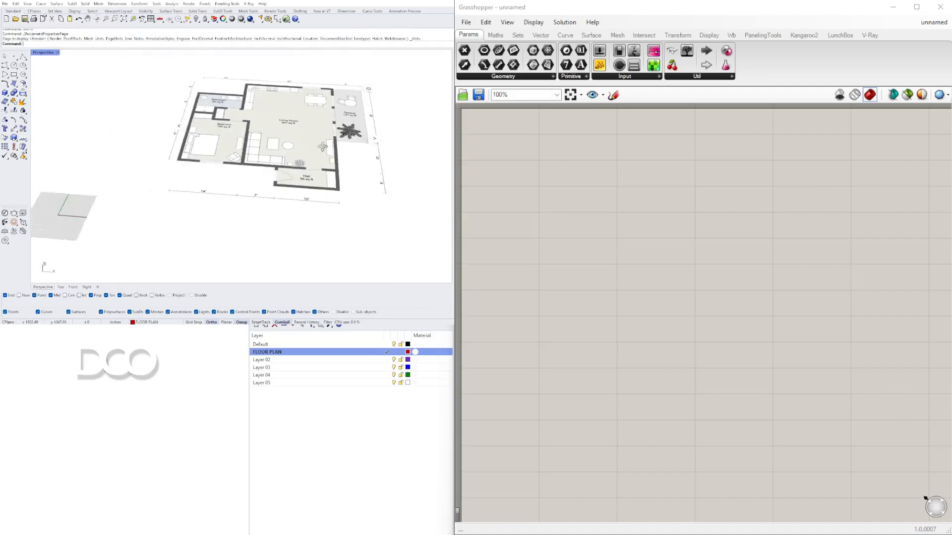
Step: Scale the floor plan picture using the ends of its 14' dimension line as reference points, setting the length to 14'
{"action": "left_click", "coordinate": [314, 181]}
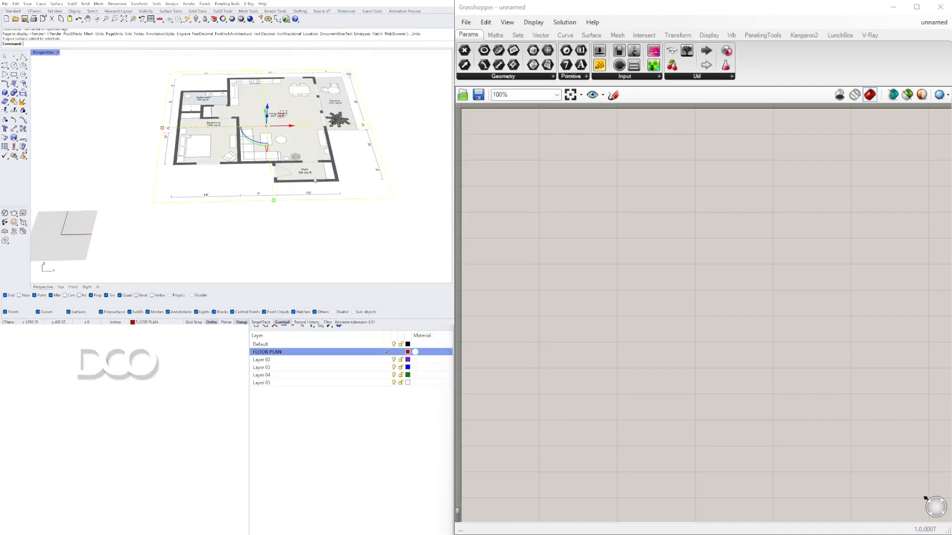
{"action": "double_click", "coordinate": [43, 53]}
{"action": "double_click", "coordinate": [37, 53]}
{"action": "scroll", "coordinate": [124, 168], "scroll_direction": "down", "scroll_amount": 18}
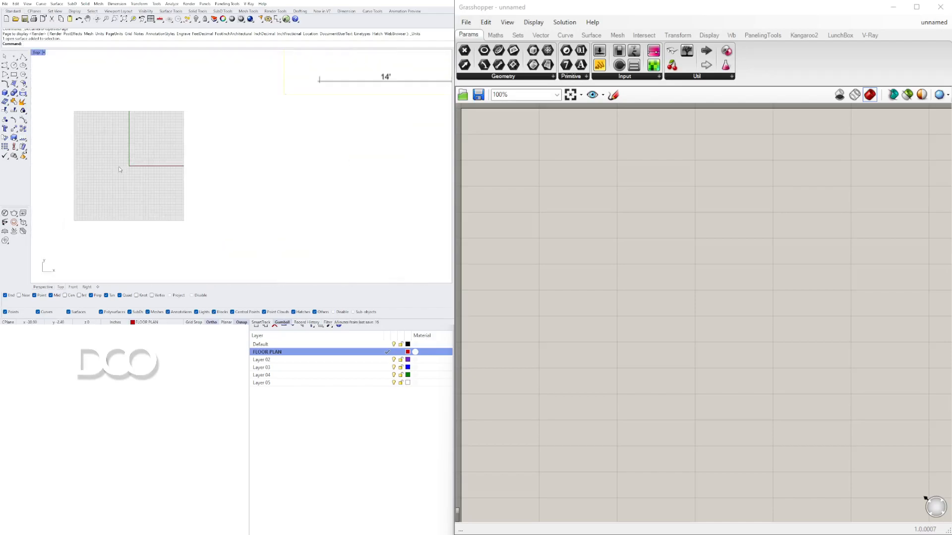
{"action": "right_click_drag", "start_coordinate": [180, 111], "coordinate": [207, 158]}
{"action": "scroll", "coordinate": [191, 169], "scroll_direction": "down", "scroll_amount": 2}
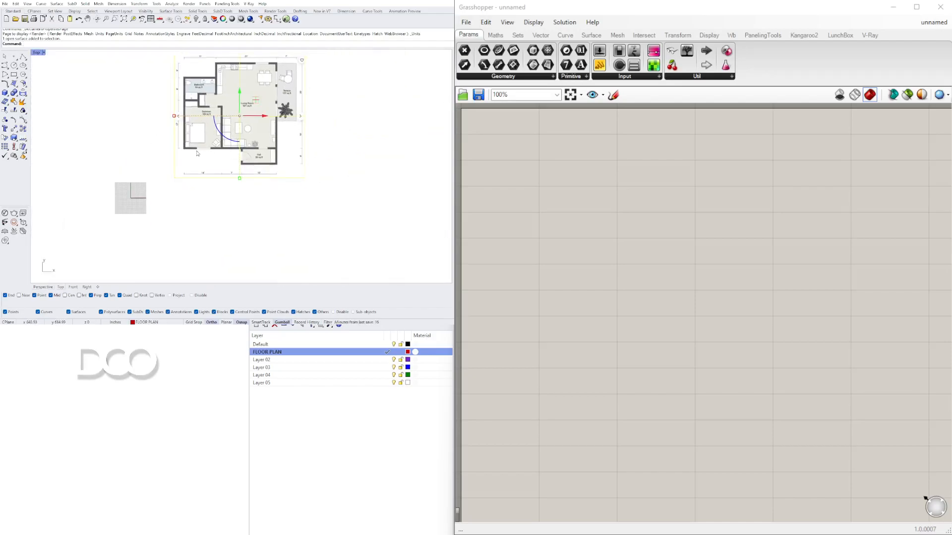
{"action": "key", "text": "Return"}
{"action": "scroll", "coordinate": [161, 134], "scroll_direction": "up", "scroll_amount": 10}
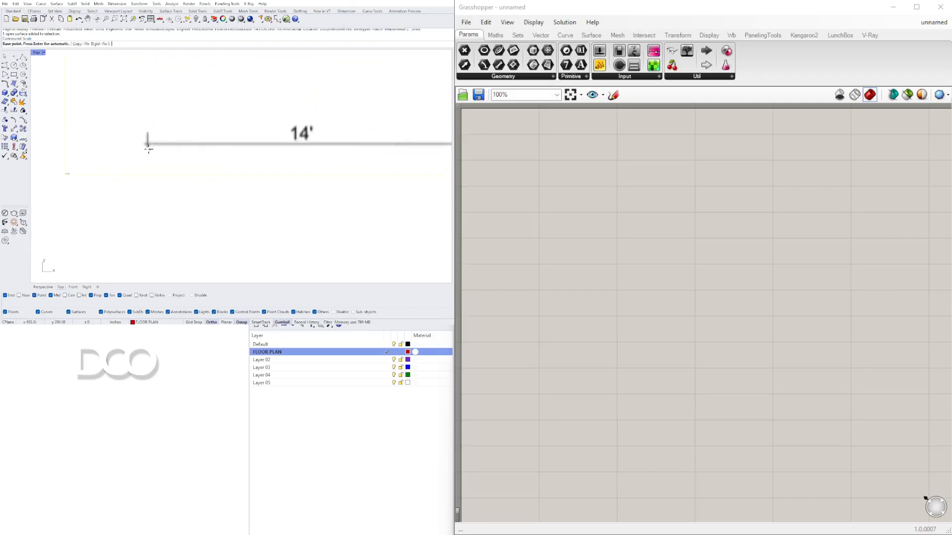
{"action": "scroll", "coordinate": [158, 138], "scroll_direction": "down", "scroll_amount": 15}
{"action": "scroll", "coordinate": [197, 177], "scroll_direction": "up", "scroll_amount": 5}
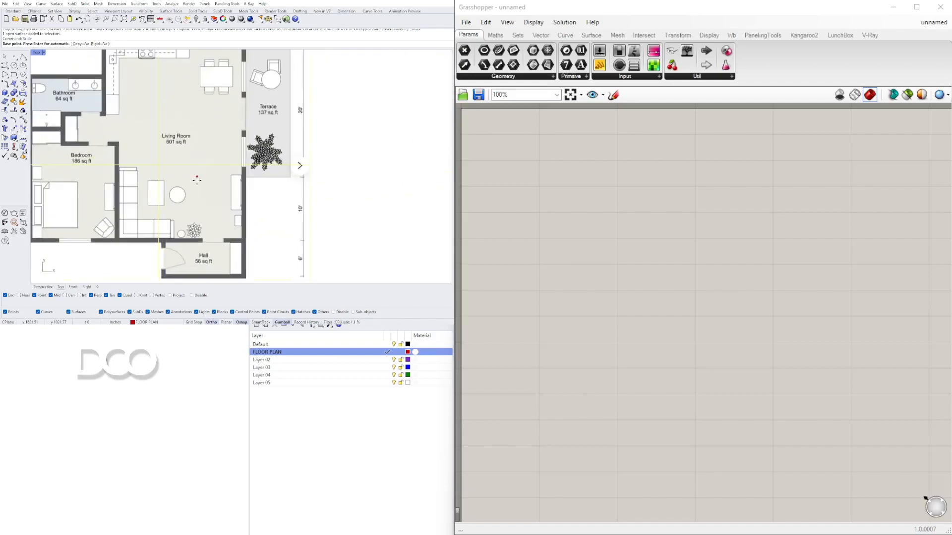
{"action": "right_click_drag", "start_coordinate": [197, 177], "coordinate": [253, 160]}
{"action": "scroll", "coordinate": [343, 202], "scroll_direction": "down", "scroll_amount": 2}
{"action": "right_click_drag", "start_coordinate": [374, 148], "coordinate": [375, 183]}
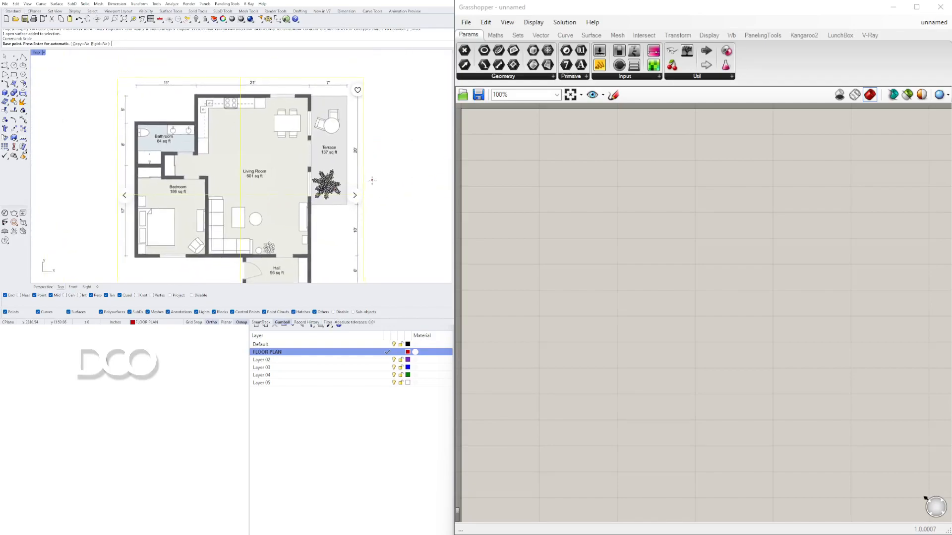
{"action": "scroll", "coordinate": [361, 89], "scroll_direction": "up", "scroll_amount": 6}
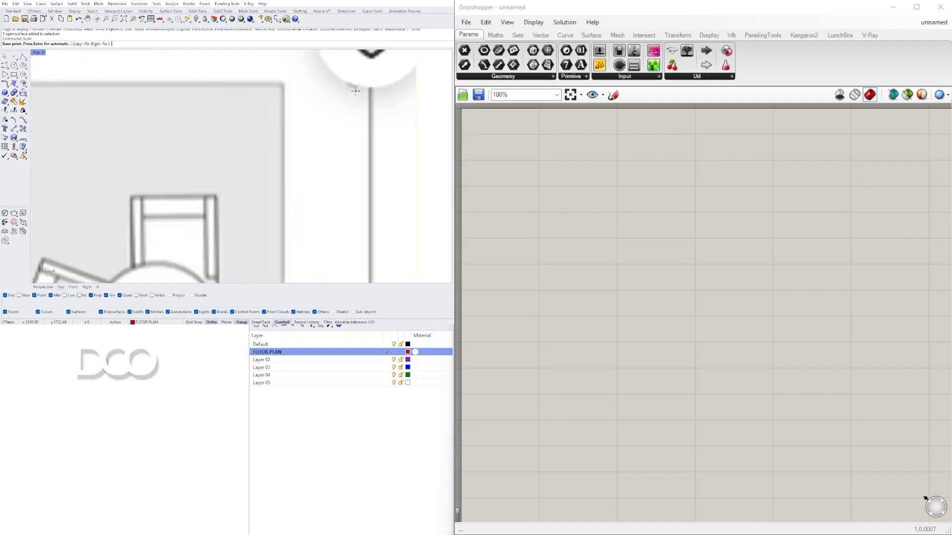
{"action": "scroll", "coordinate": [361, 87], "scroll_direction": "down", "scroll_amount": 4}
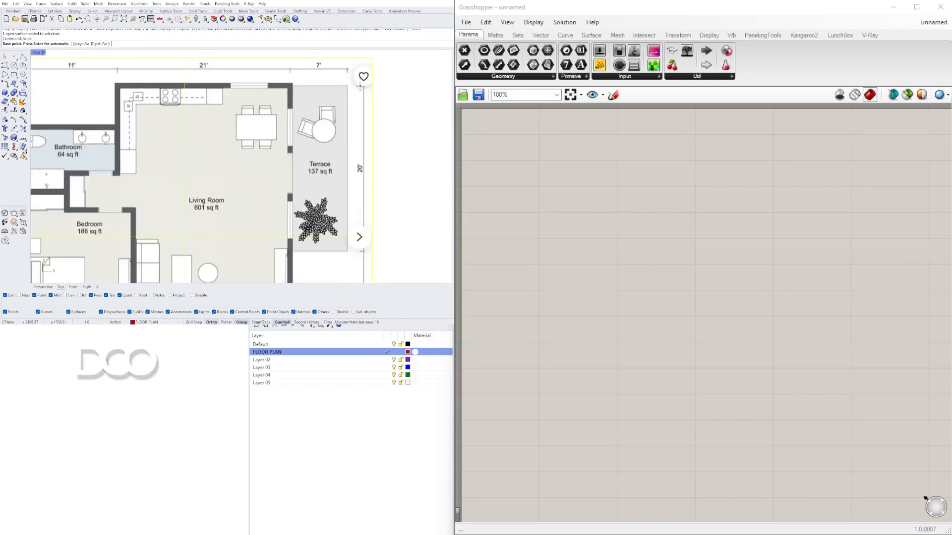
{"action": "scroll", "coordinate": [360, 85], "scroll_direction": "down", "scroll_amount": 5}
{"action": "scroll", "coordinate": [205, 200], "scroll_direction": "up", "scroll_amount": 8}
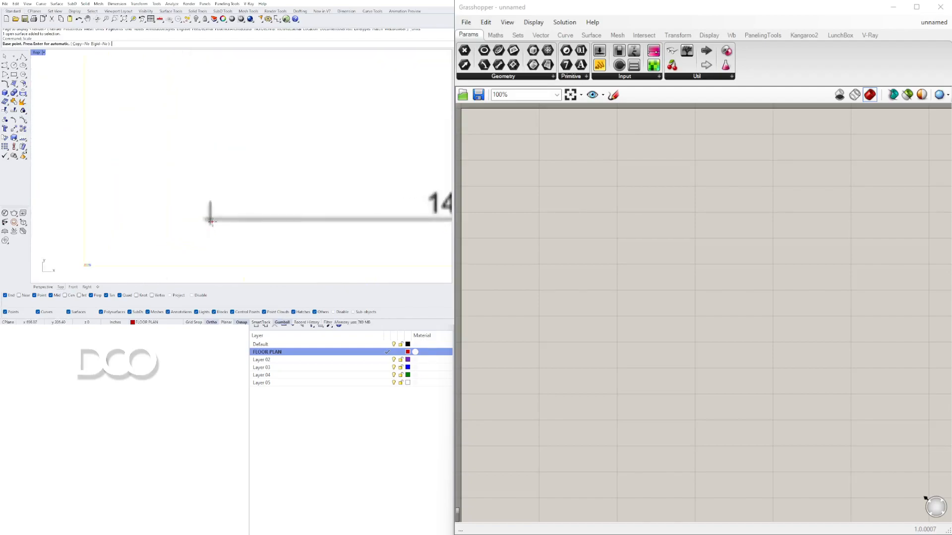
{"action": "left_click", "coordinate": [208, 196]}
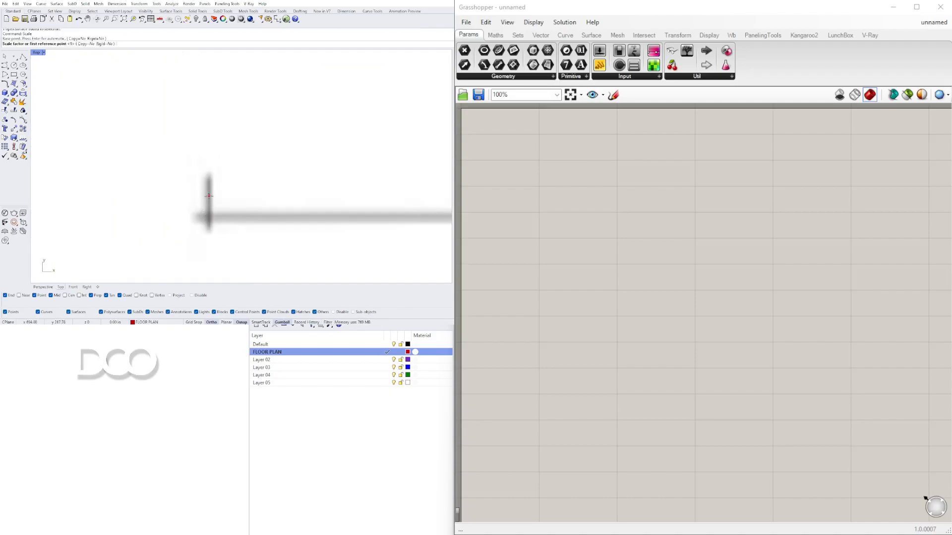
{"action": "scroll", "coordinate": [209, 197], "scroll_direction": "down", "scroll_amount": 4}
{"action": "scroll", "coordinate": [371, 213], "scroll_direction": "up", "scroll_amount": 6}
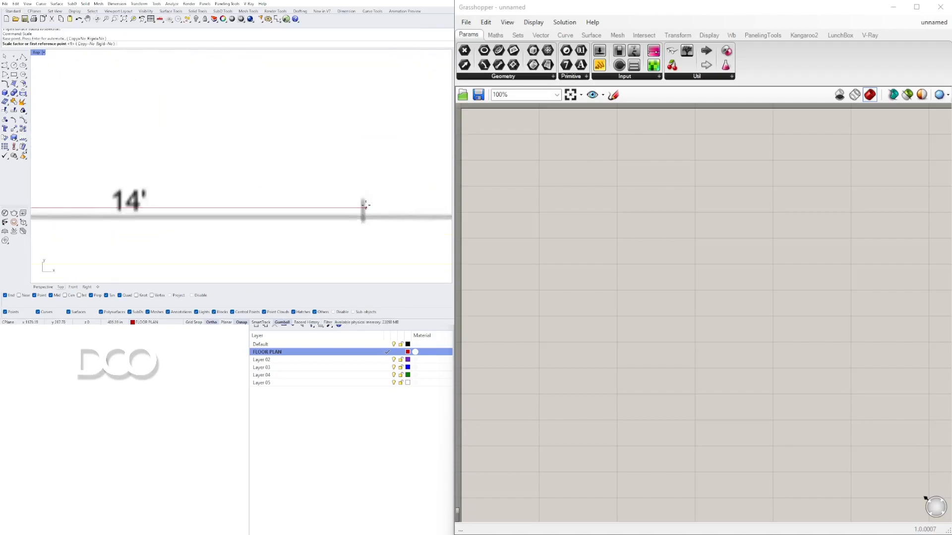
{"action": "left_click", "coordinate": [361, 210]}
{"action": "scroll", "coordinate": [359, 213], "scroll_direction": "down", "scroll_amount": 5}
{"action": "scroll", "coordinate": [356, 224], "scroll_direction": "down", "scroll_amount": 3}
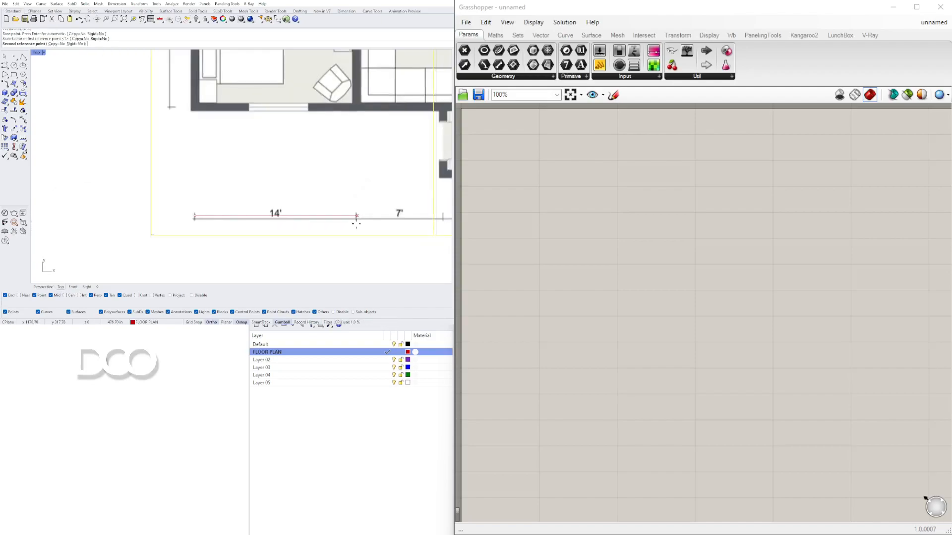
{"action": "type", "text": "14'"}
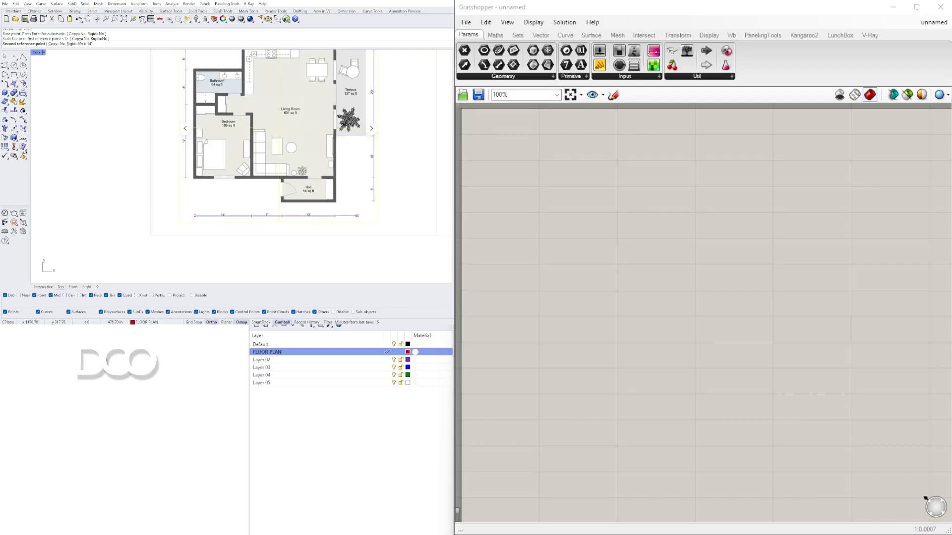
{"action": "key", "text": "Return"}
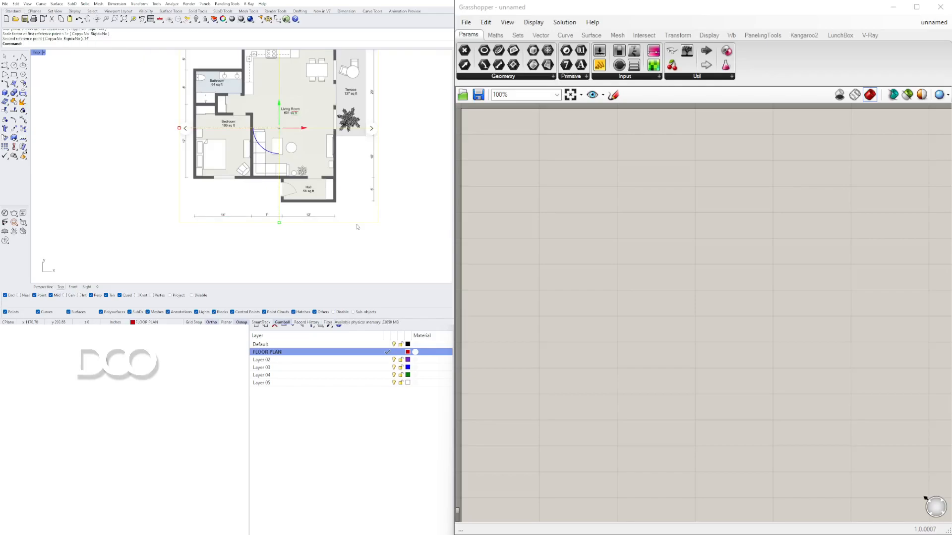
Step: Move the floor plan picture close to the world origin
{"action": "scroll", "coordinate": [318, 164], "scroll_direction": "down", "scroll_amount": 4}
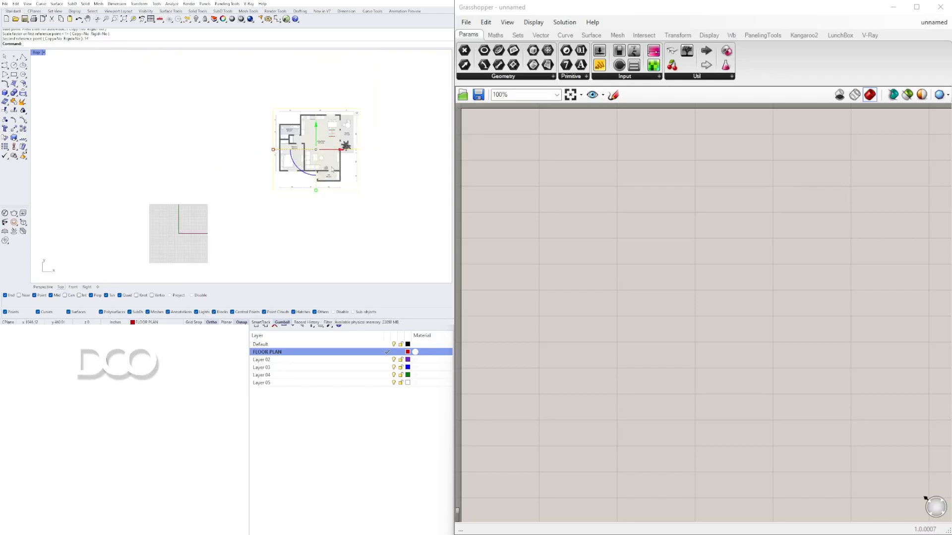
{"action": "right_click_drag", "start_coordinate": [314, 162], "coordinate": [342, 195]}
{"action": "left_click", "coordinate": [329, 180]}
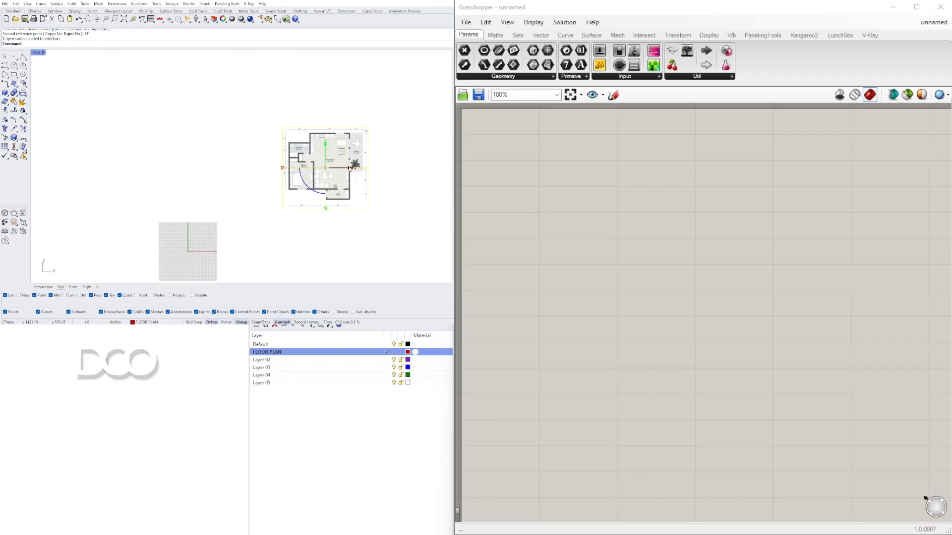
{"action": "left_click_drag", "start_coordinate": [346, 157], "coordinate": [280, 170]}
{"action": "mouse_move", "coordinate": [279, 170]}
{"action": "left_mouse_down"}
{"action": "mouse_move", "coordinate": [279, 156]}
{"action": "mouse_move", "coordinate": [277, 176]}
{"action": "mouse_move", "coordinate": [263, 169]}
{"action": "left_mouse_up"}
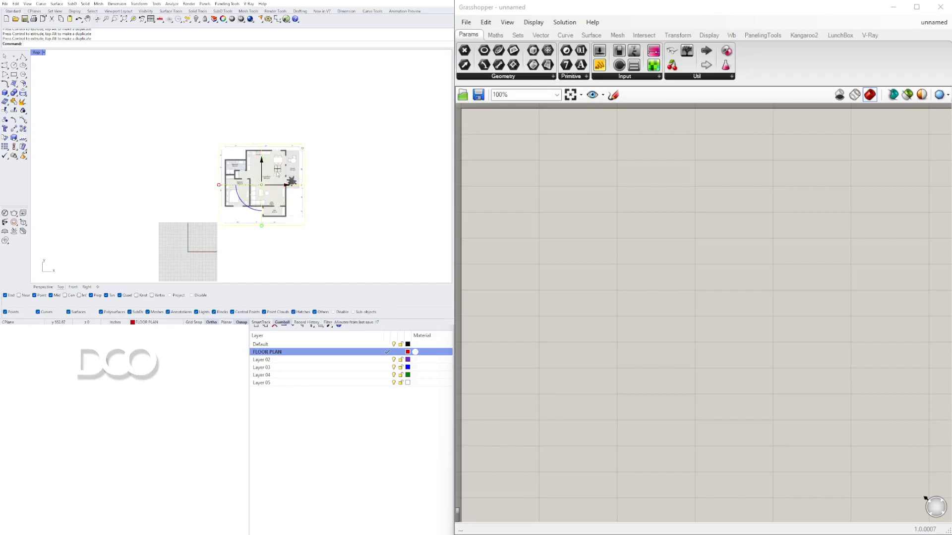
{"action": "left_click_drag", "start_coordinate": [278, 172], "coordinate": [249, 189]}
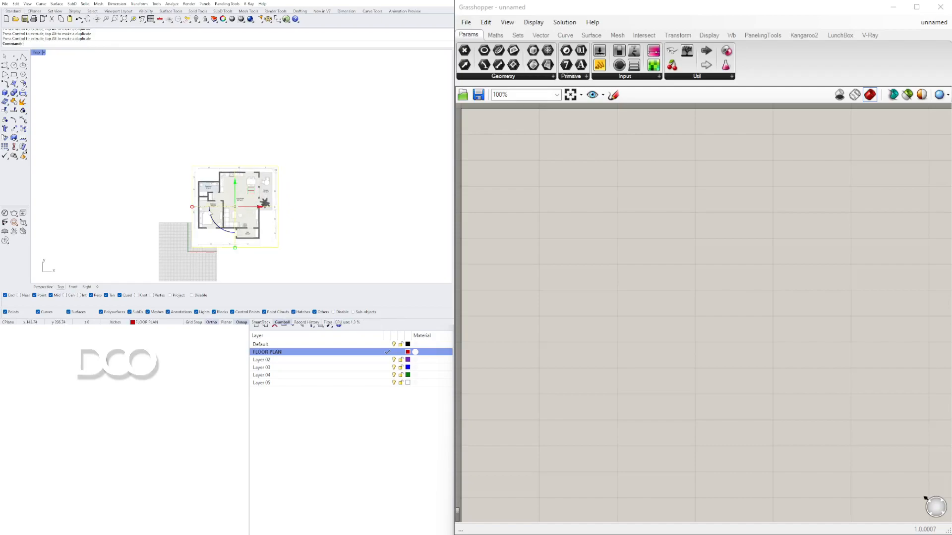
{"action": "scroll", "coordinate": [197, 261], "scroll_direction": "up", "scroll_amount": 3}
{"action": "scroll", "coordinate": [198, 257], "scroll_direction": "down", "scroll_amount": 4}
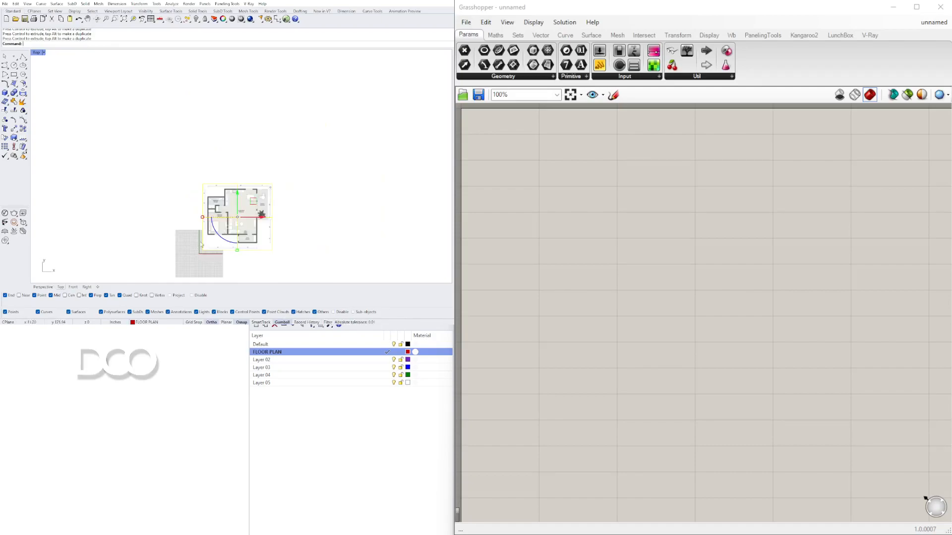
{"action": "left_click", "coordinate": [177, 181]}
{"action": "scroll", "coordinate": [193, 250], "scroll_direction": "up", "scroll_amount": 10}
{"action": "right_click_drag", "start_coordinate": [294, 166], "coordinate": [210, 169]}
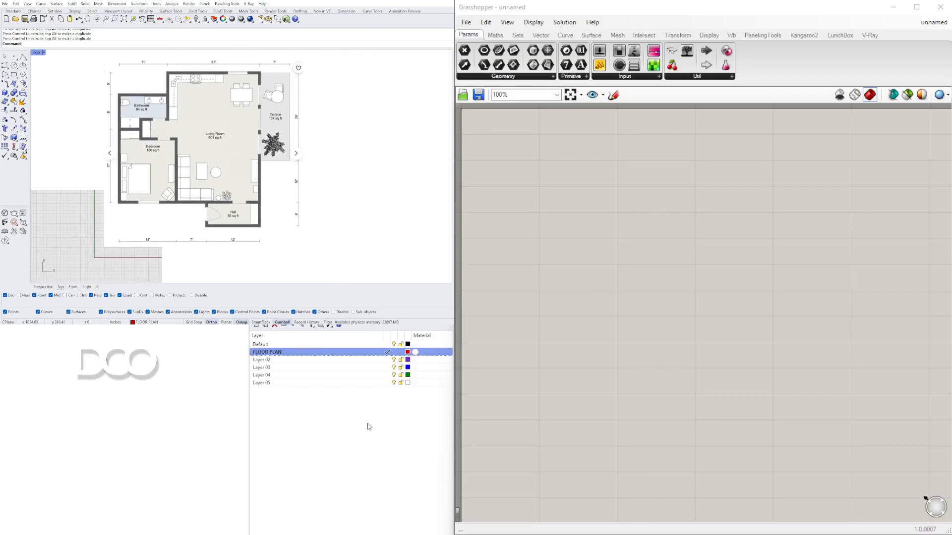
Step: Rename Layer 02 to EXTERIOR WALL
{"action": "double_click", "coordinate": [262, 360]}
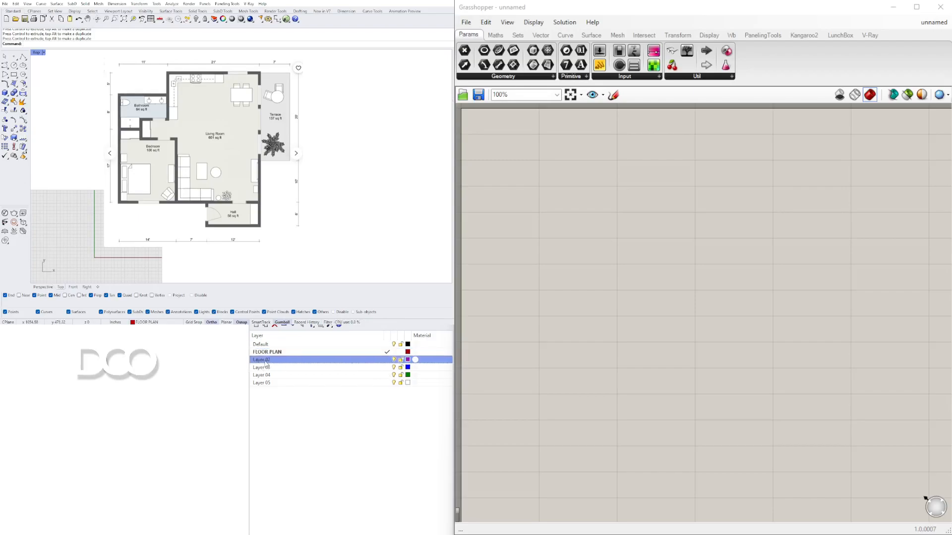
{"action": "left_click", "coordinate": [262, 359]}
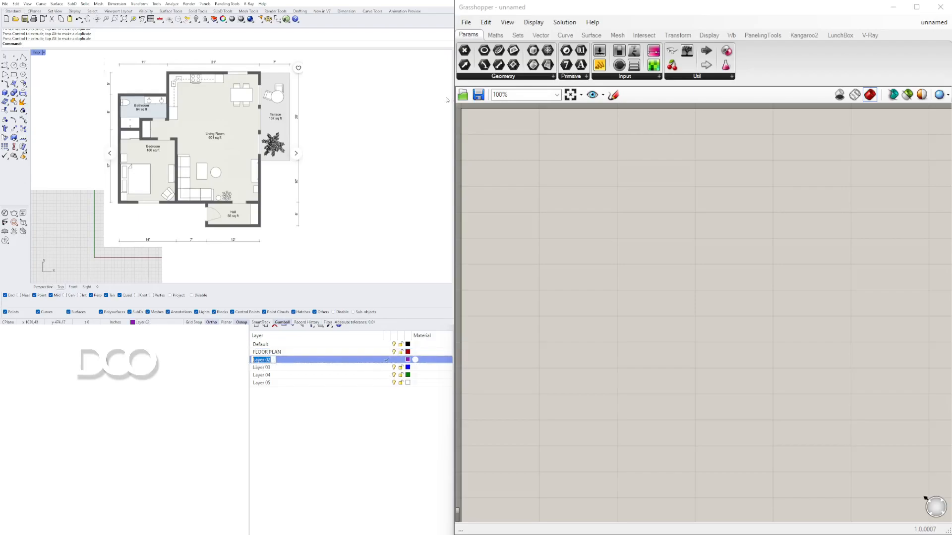
{"action": "type", "text": "EXTERIOR WALL"}
{"action": "key", "text": "Return"}
Step: Rename Layer 03 to INTERIOR WALL
{"action": "double_click", "coordinate": [261, 367]}
{"action": "left_click", "coordinate": [262, 368]}
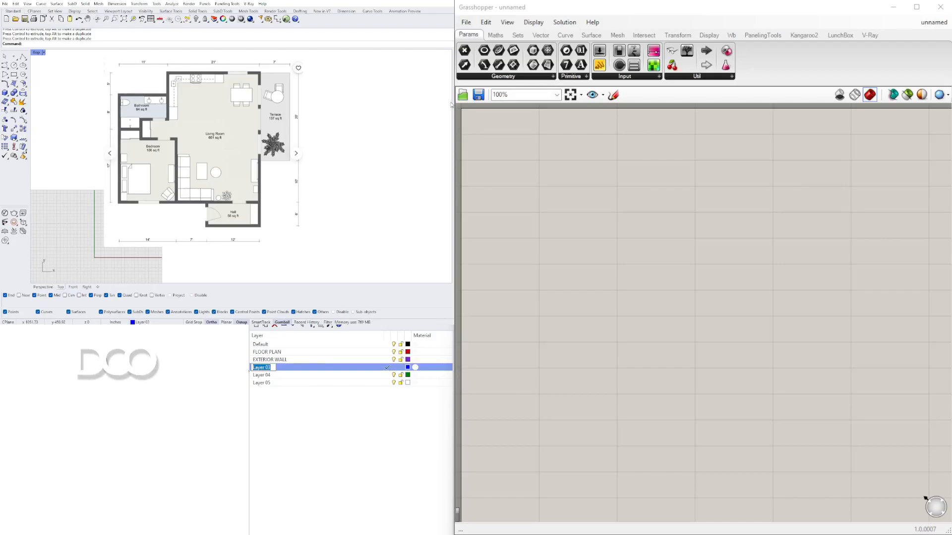
{"action": "type", "text": "INTERIOR WALL"}
{"action": "key", "text": "Return"}
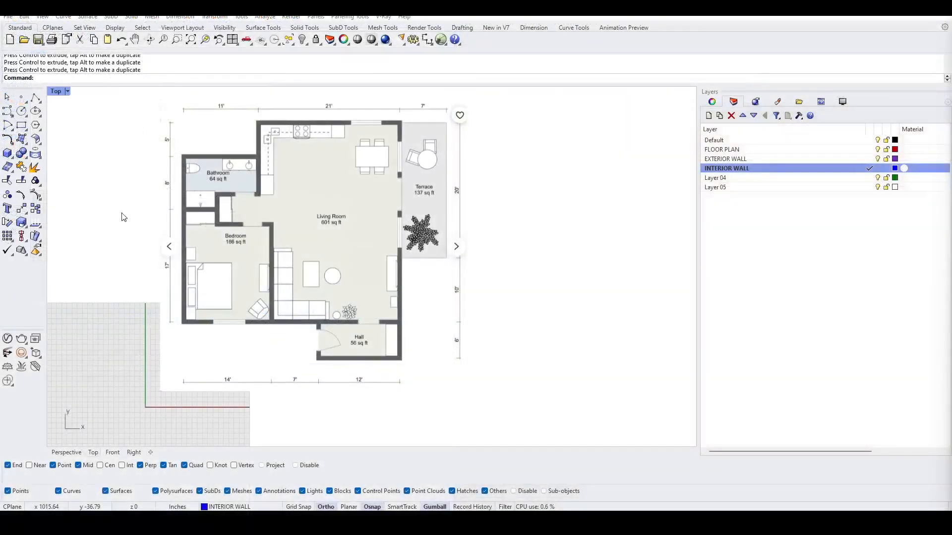
Step: Lock the FLOOR PLAN layer and make EXTERIOR WALL the current layer
{"action": "left_click", "coordinate": [329, 202]}
{"action": "left_click", "coordinate": [886, 149]}
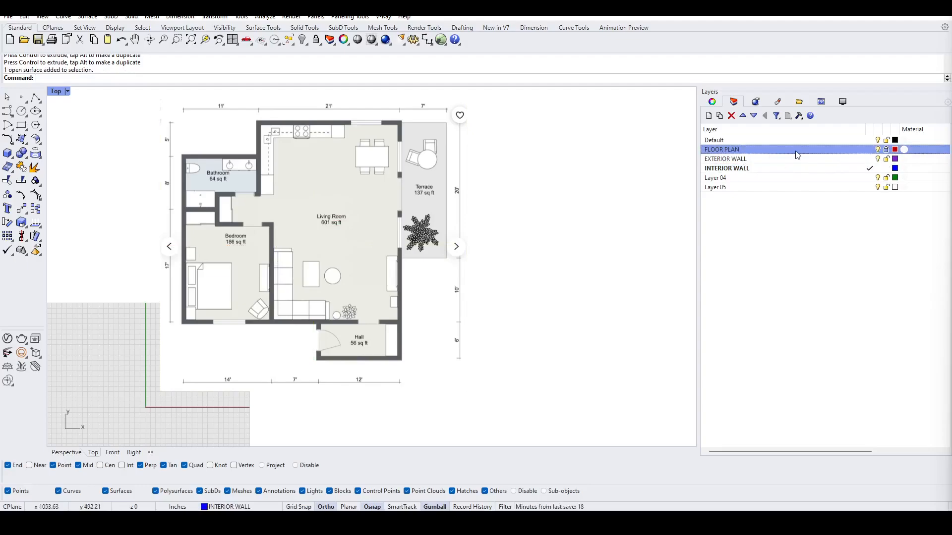
{"action": "left_click", "coordinate": [728, 159]}
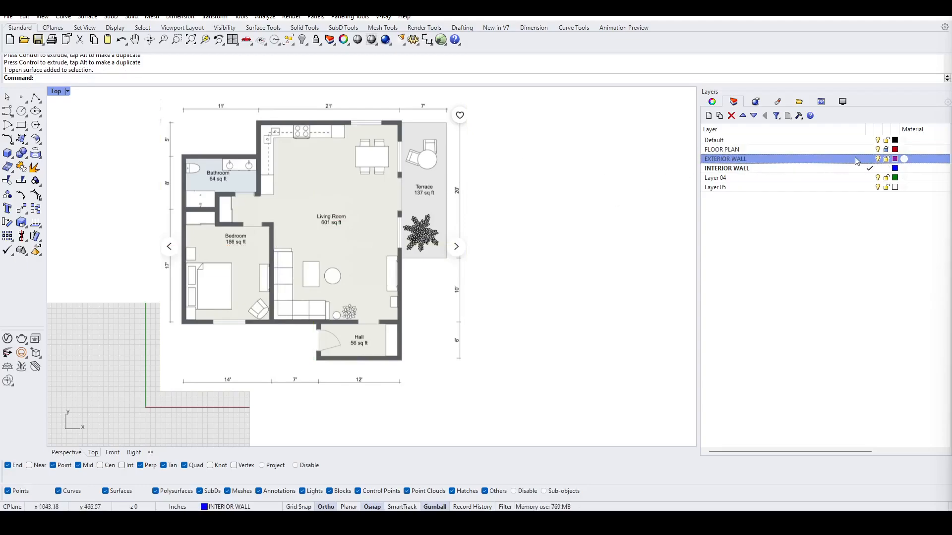
{"action": "left_click", "coordinate": [869, 158]}
{"action": "left_click", "coordinate": [869, 169]}
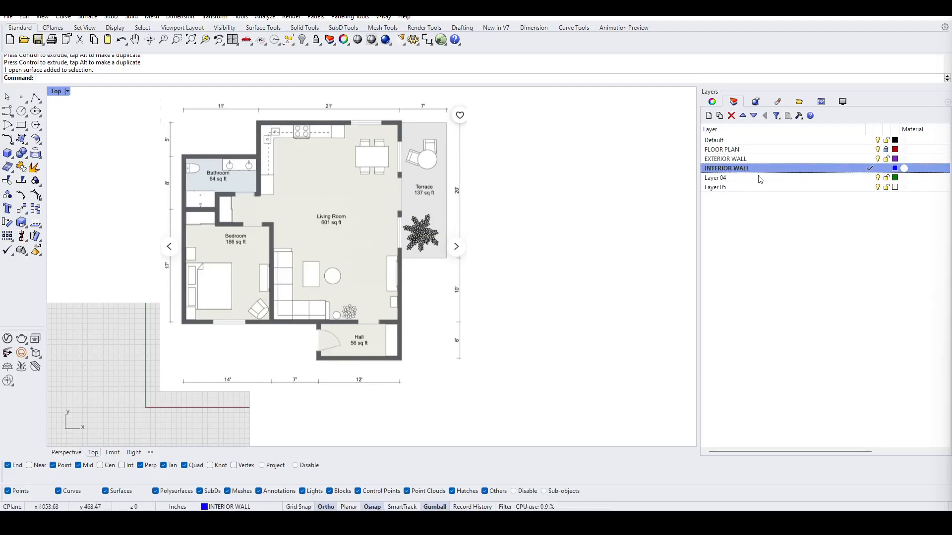
{"action": "left_click", "coordinate": [869, 159]}
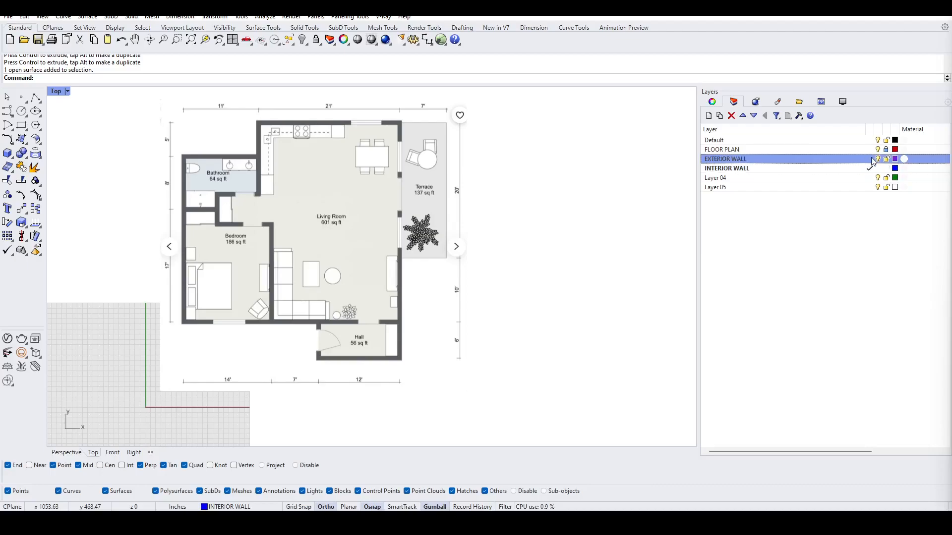
Step: Trace the outer edge of the exterior walls with a polyline around the whole plan and close it
{"action": "left_click", "coordinate": [36, 97]}
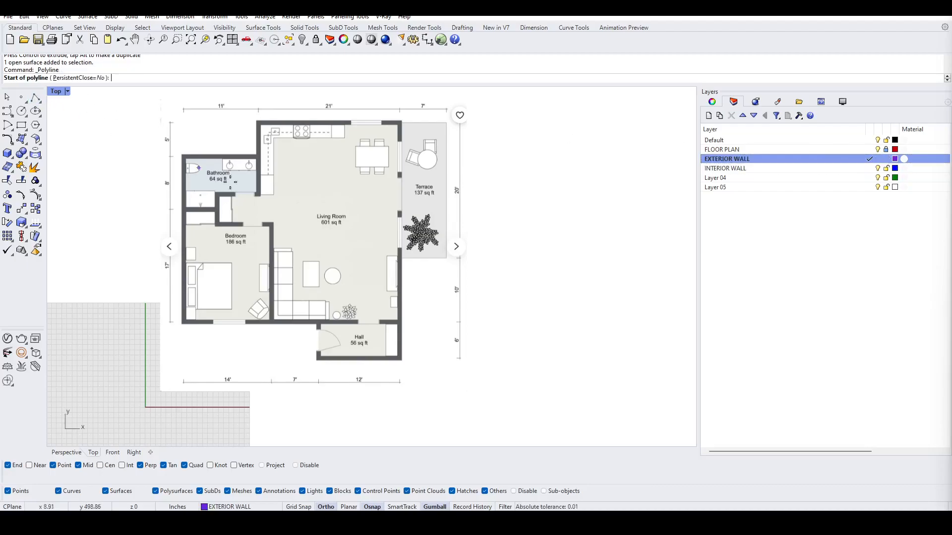
{"action": "scroll", "coordinate": [193, 159], "scroll_direction": "up", "scroll_amount": 8}
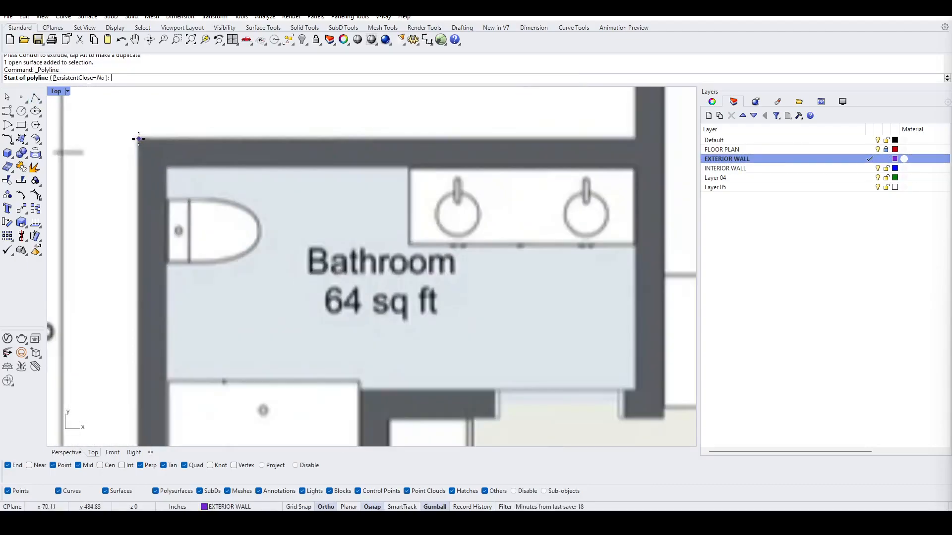
{"action": "left_click", "coordinate": [139, 139]}
{"action": "scroll", "coordinate": [144, 149], "scroll_direction": "down", "scroll_amount": 6}
{"action": "scroll", "coordinate": [156, 289], "scroll_direction": "up", "scroll_amount": 6}
{"action": "scroll", "coordinate": [167, 375], "scroll_direction": "up", "scroll_amount": 5}
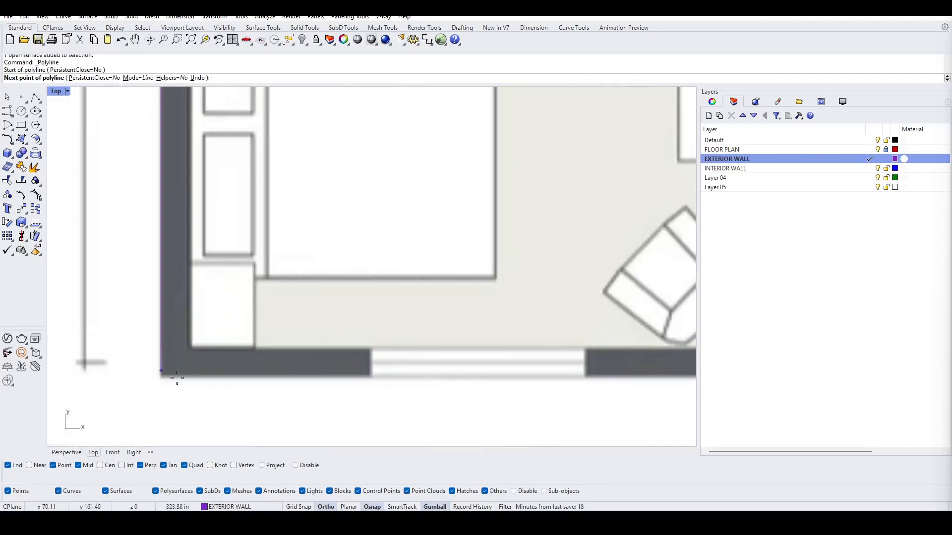
{"action": "left_click", "coordinate": [167, 370]}
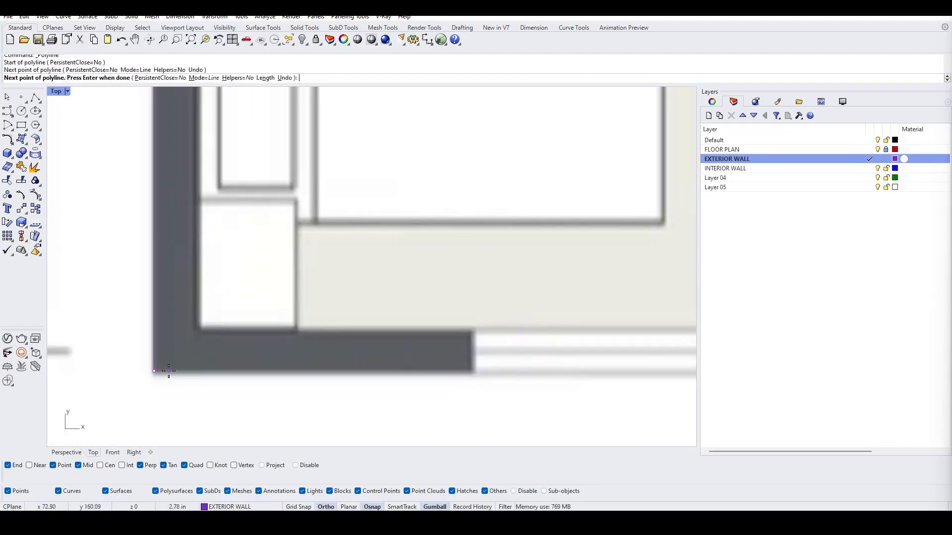
{"action": "scroll", "coordinate": [442, 386], "scroll_direction": "down", "scroll_amount": 5}
{"action": "scroll", "coordinate": [336, 311], "scroll_direction": "up", "scroll_amount": 6}
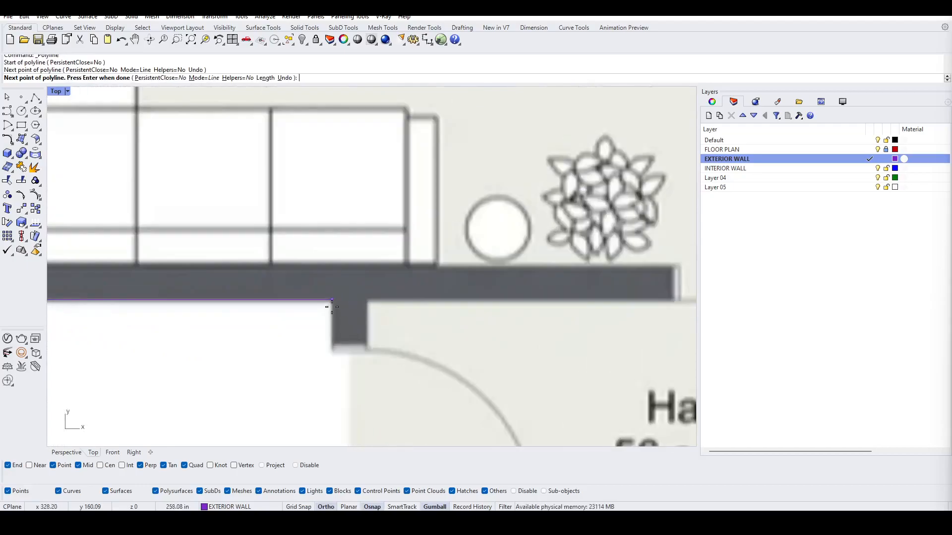
{"action": "left_click", "coordinate": [336, 310]}
{"action": "scroll", "coordinate": [335, 313], "scroll_direction": "down", "scroll_amount": 5}
{"action": "scroll", "coordinate": [331, 324], "scroll_direction": "up", "scroll_amount": 5}
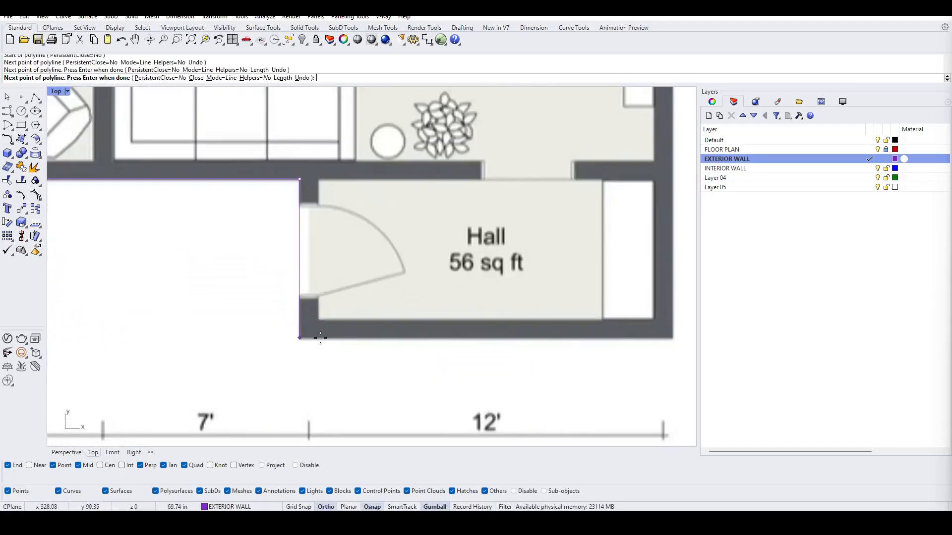
{"action": "left_click", "coordinate": [319, 339]}
{"action": "scroll", "coordinate": [448, 346], "scroll_direction": "down", "scroll_amount": 5}
{"action": "scroll", "coordinate": [543, 341], "scroll_direction": "up", "scroll_amount": 5}
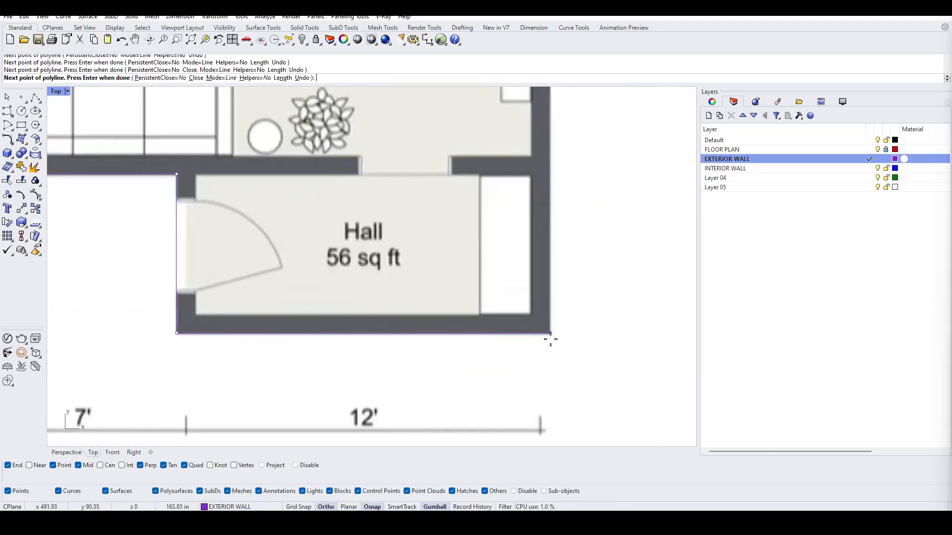
{"action": "left_click", "coordinate": [550, 340]}
{"action": "scroll", "coordinate": [548, 340], "scroll_direction": "down", "scroll_amount": 5}
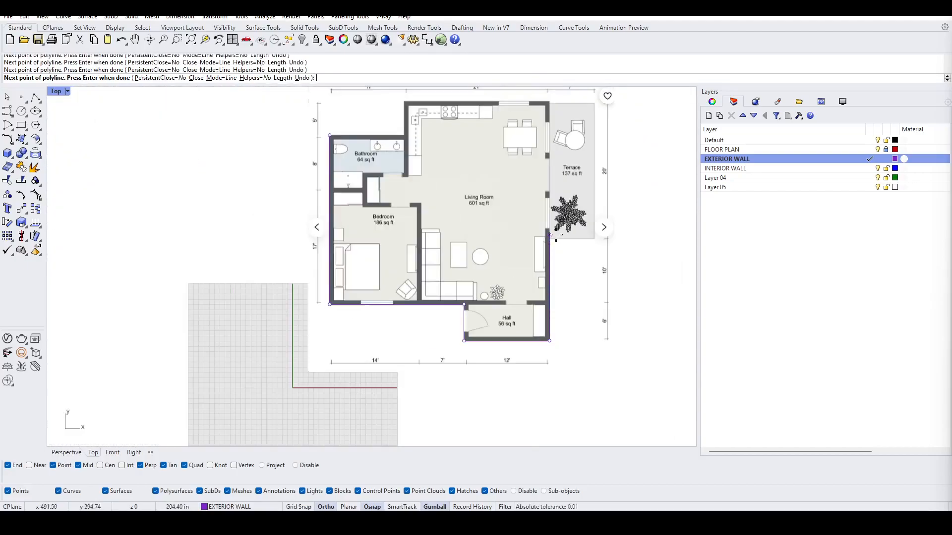
{"action": "scroll", "coordinate": [570, 229], "scroll_direction": "up", "scroll_amount": 5}
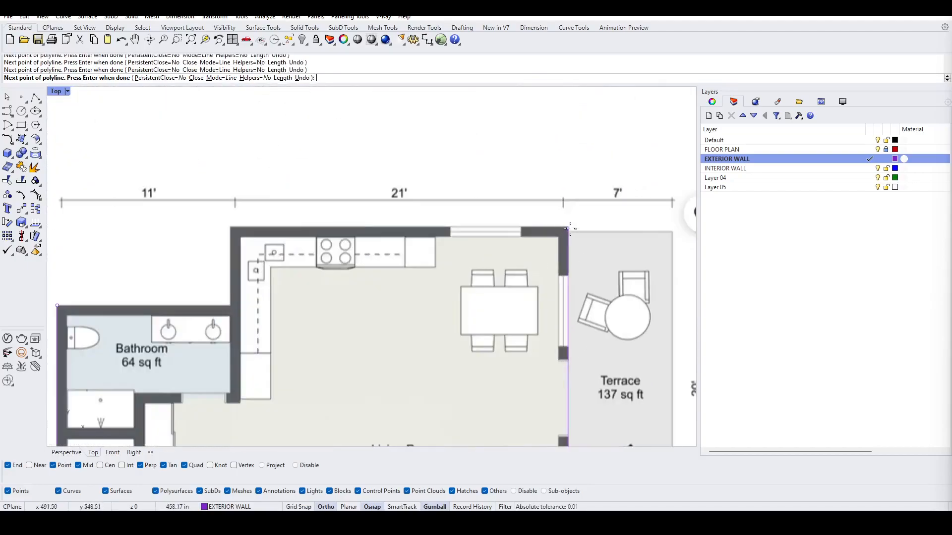
{"action": "left_click", "coordinate": [570, 229]}
{"action": "scroll", "coordinate": [283, 263], "scroll_direction": "down", "scroll_amount": 4}
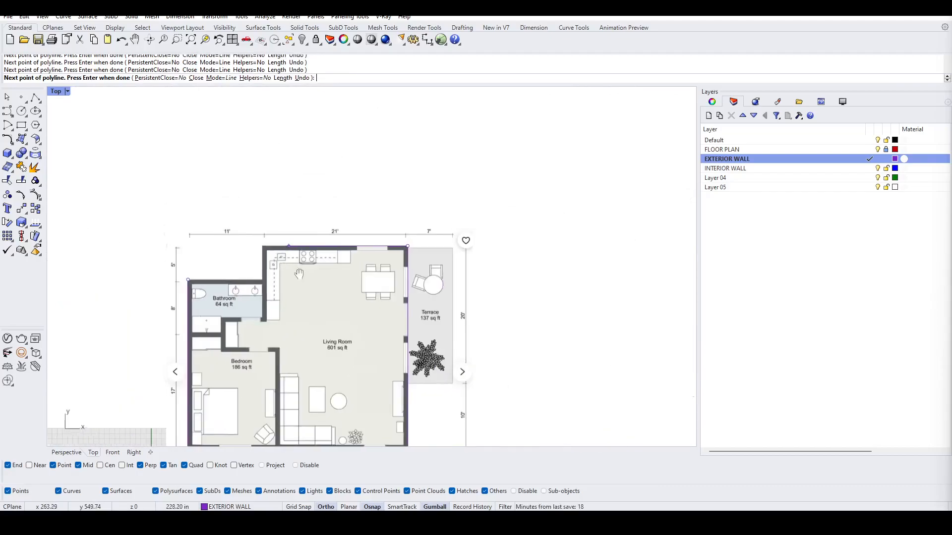
{"action": "right_click_drag", "start_coordinate": [292, 279], "coordinate": [445, 224]}
{"action": "scroll", "coordinate": [412, 197], "scroll_direction": "up", "scroll_amount": 8}
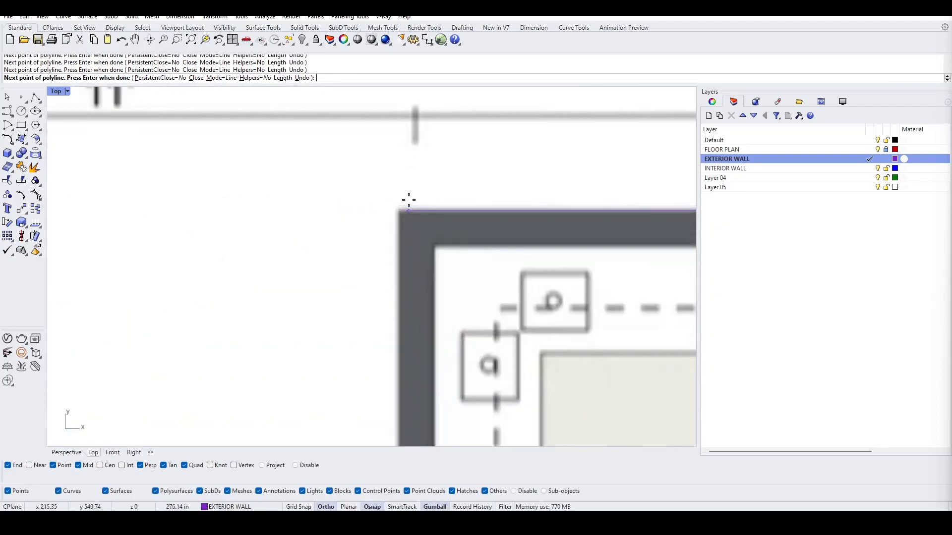
{"action": "left_click", "coordinate": [399, 212]}
{"action": "scroll", "coordinate": [399, 212], "scroll_direction": "down", "scroll_amount": 8}
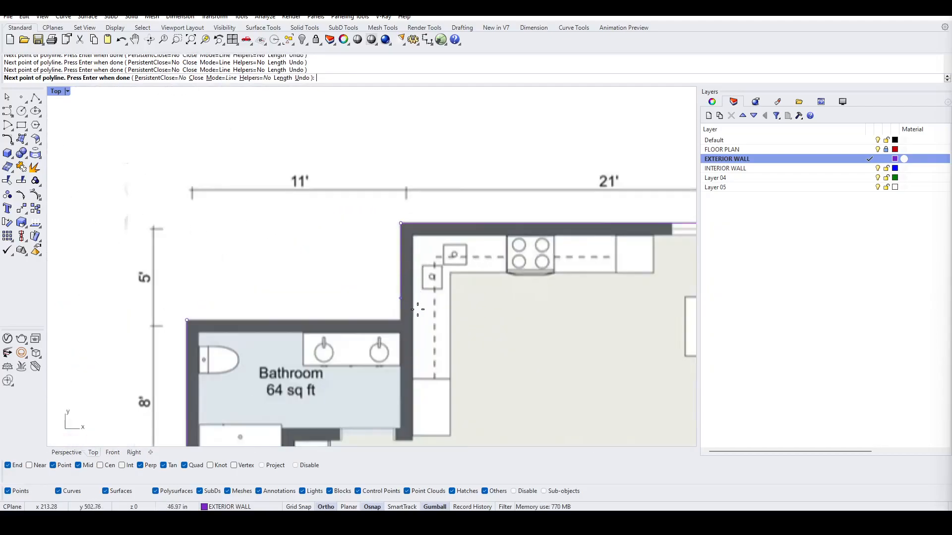
{"action": "right_click_drag", "start_coordinate": [406, 300], "coordinate": [472, 238]}
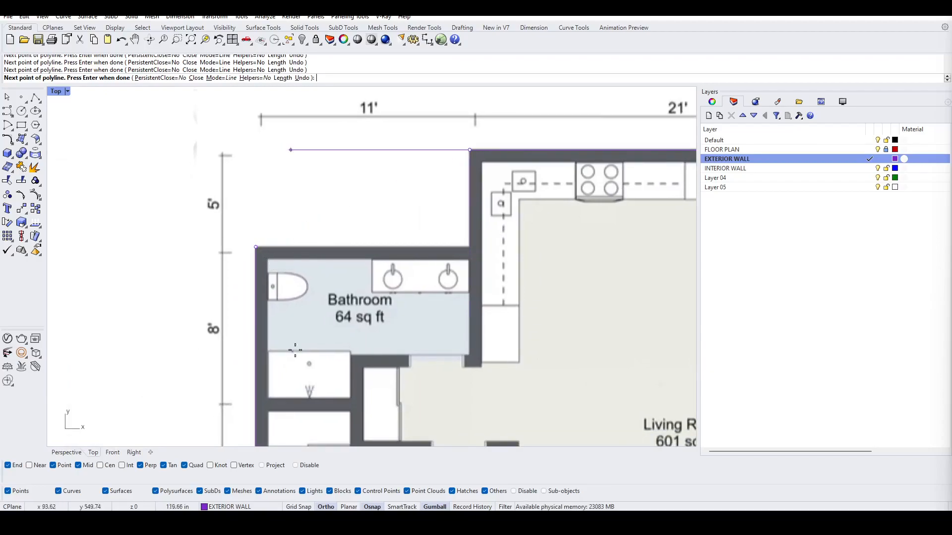
{"action": "left_click", "coordinate": [402, 507]}
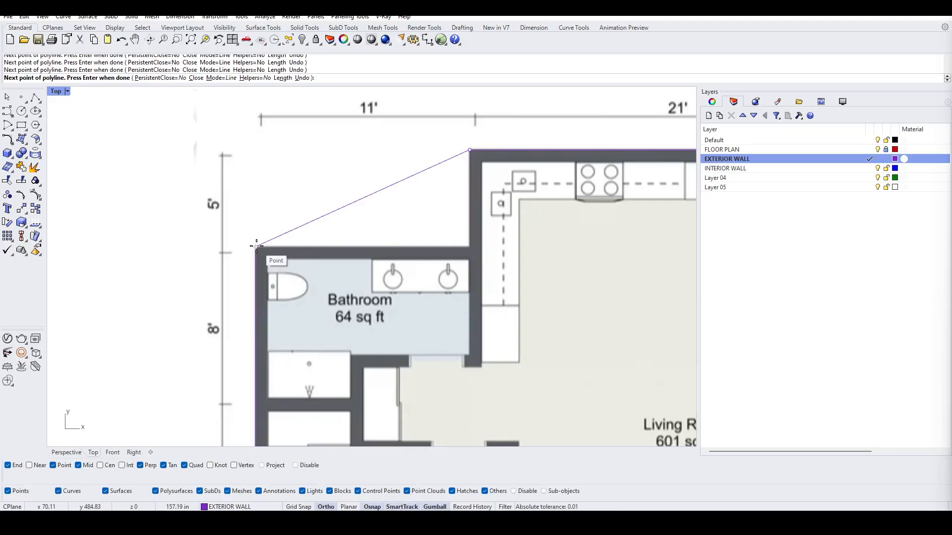
{"action": "left_click", "coordinate": [470, 246]}
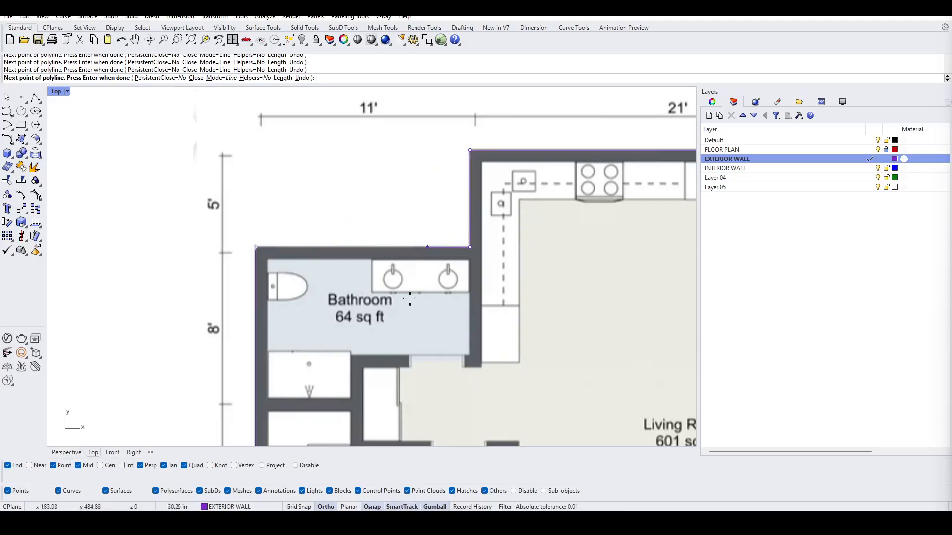
{"action": "left_click", "coordinate": [405, 506]}
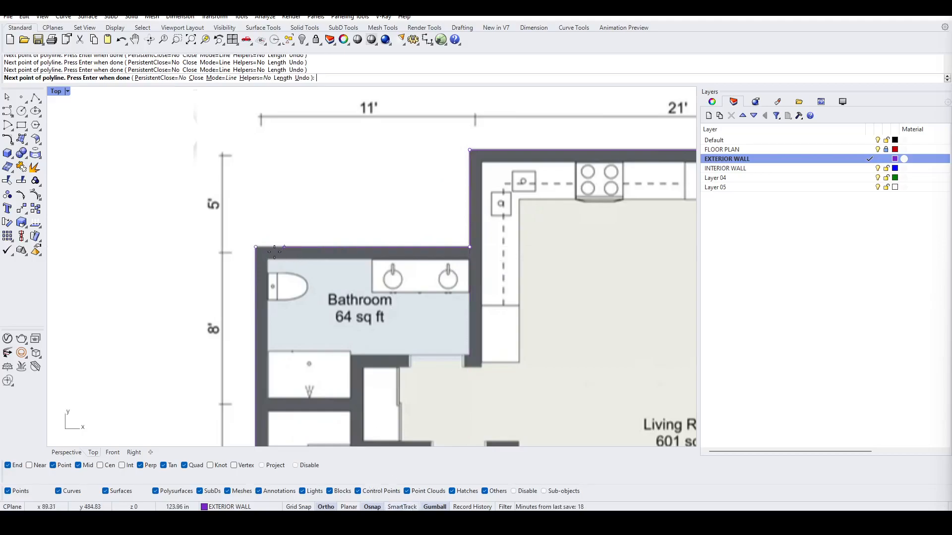
{"action": "type", "text": "C"}
{"action": "key", "text": "Return"}
Step: Review the traced exterior wall outline against the floor plan
{"action": "scroll", "coordinate": [343, 303], "scroll_direction": "down", "scroll_amount": 5}
{"action": "right_click_drag", "start_coordinate": [343, 299], "coordinate": [387, 244]}
{"action": "scroll", "coordinate": [370, 269], "scroll_direction": "up", "scroll_amount": 6}
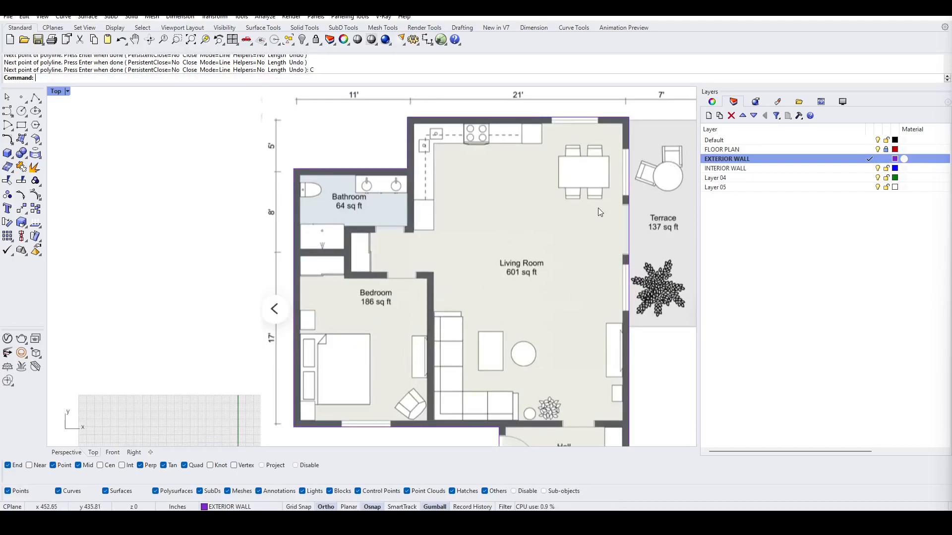
{"action": "scroll", "coordinate": [406, 211], "scroll_direction": "up", "scroll_amount": 8}
{"action": "right_click_drag", "start_coordinate": [422, 207], "coordinate": [436, 185]}
{"action": "scroll", "coordinate": [446, 175], "scroll_direction": "down", "scroll_amount": 6}
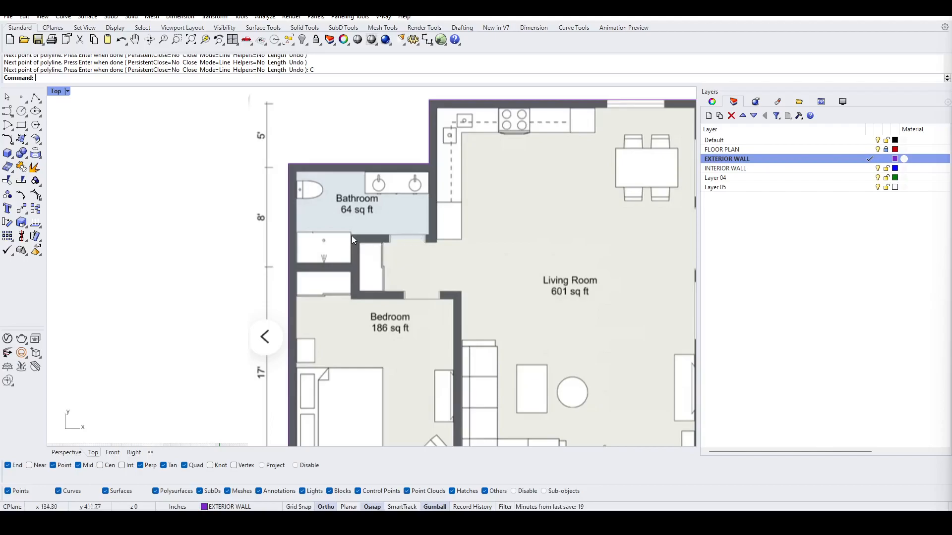
{"action": "scroll", "coordinate": [430, 299], "scroll_direction": "down", "scroll_amount": 4}
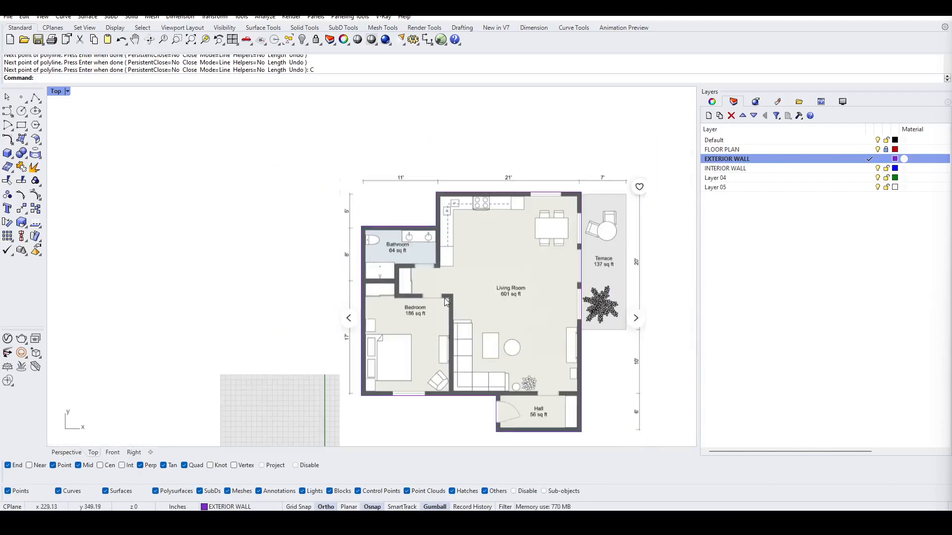
{"action": "scroll", "coordinate": [450, 400], "scroll_direction": "up", "scroll_amount": 3}
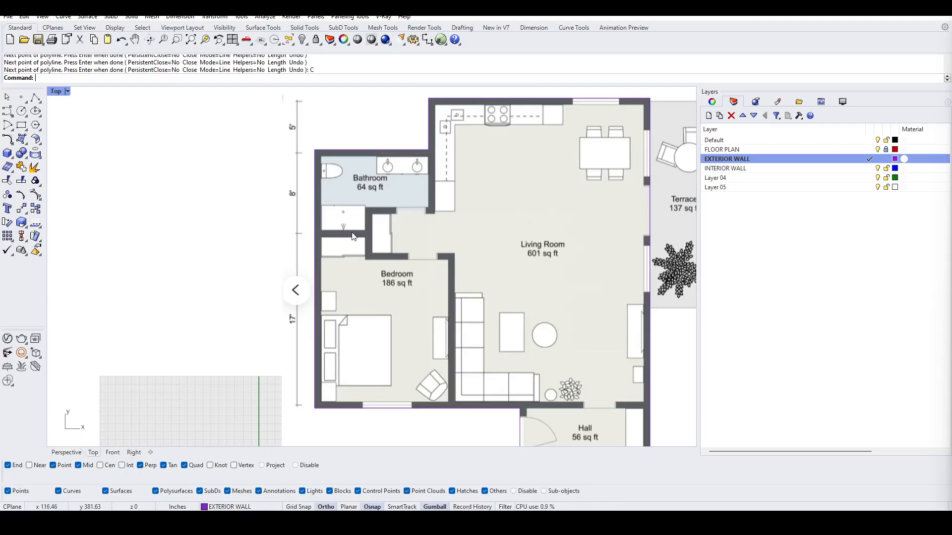
{"action": "scroll", "coordinate": [422, 218], "scroll_direction": "up", "scroll_amount": 3}
{"action": "scroll", "coordinate": [510, 180], "scroll_direction": "down", "scroll_amount": 8}
{"action": "right_click_drag", "start_coordinate": [507, 262], "coordinate": [449, 320]}
{"action": "scroll", "coordinate": [479, 247], "scroll_direction": "up", "scroll_amount": 4}
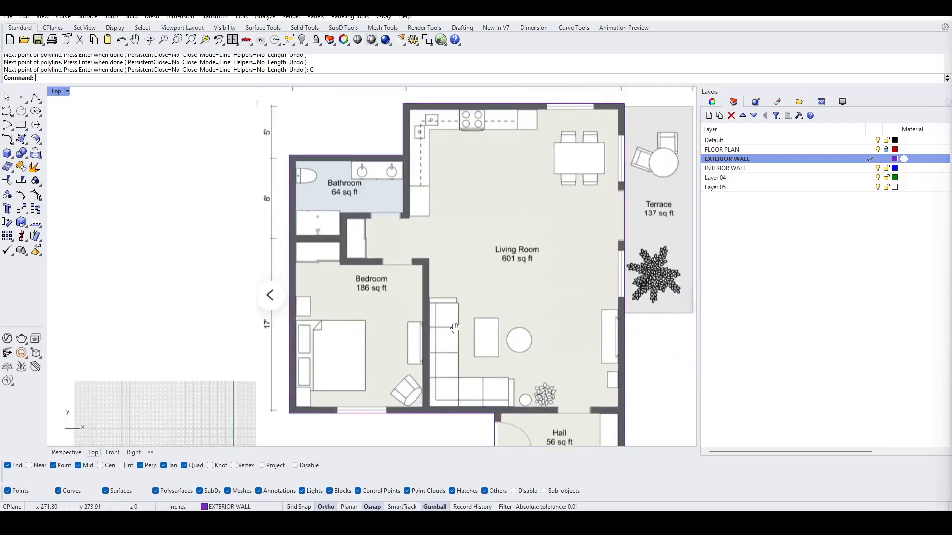
Step: Make INTERIOR WALL current and trace an open polyline along the bedroom's right and top walls and the bathroom's lower and right walls
{"action": "left_click", "coordinate": [869, 169]}
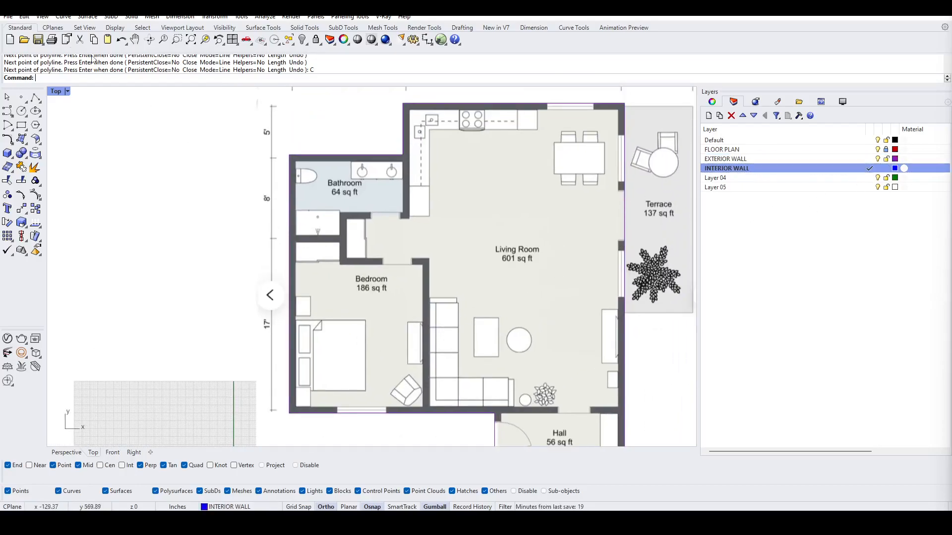
{"action": "left_click", "coordinate": [35, 97]}
{"action": "scroll", "coordinate": [424, 414], "scroll_direction": "up", "scroll_amount": 8}
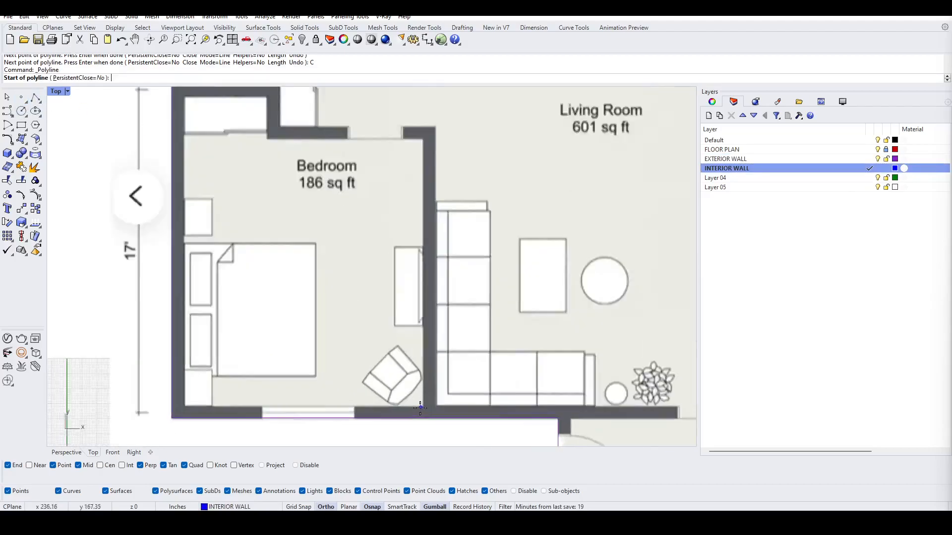
{"action": "scroll", "coordinate": [424, 415], "scroll_direction": "down", "scroll_amount": 6}
{"action": "scroll", "coordinate": [425, 415], "scroll_direction": "up", "scroll_amount": 6}
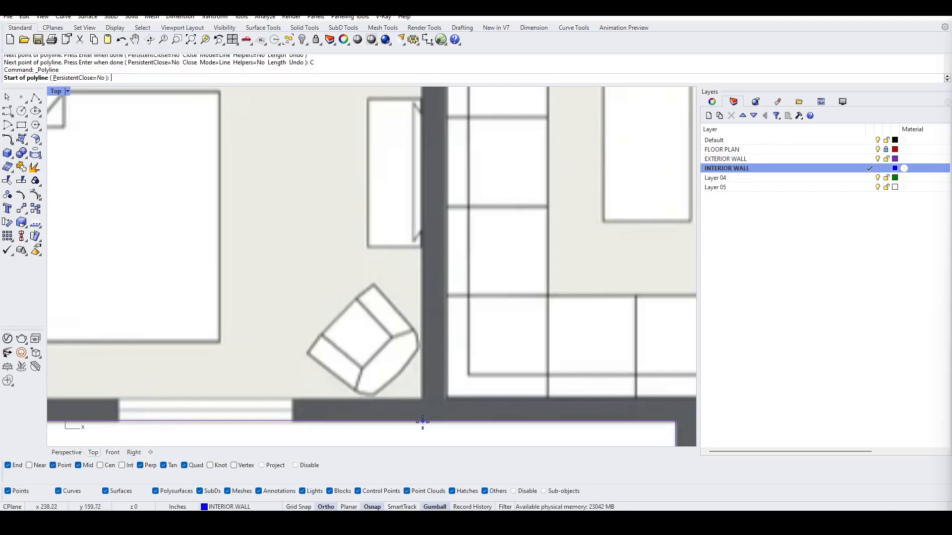
{"action": "left_click", "coordinate": [39, 465]}
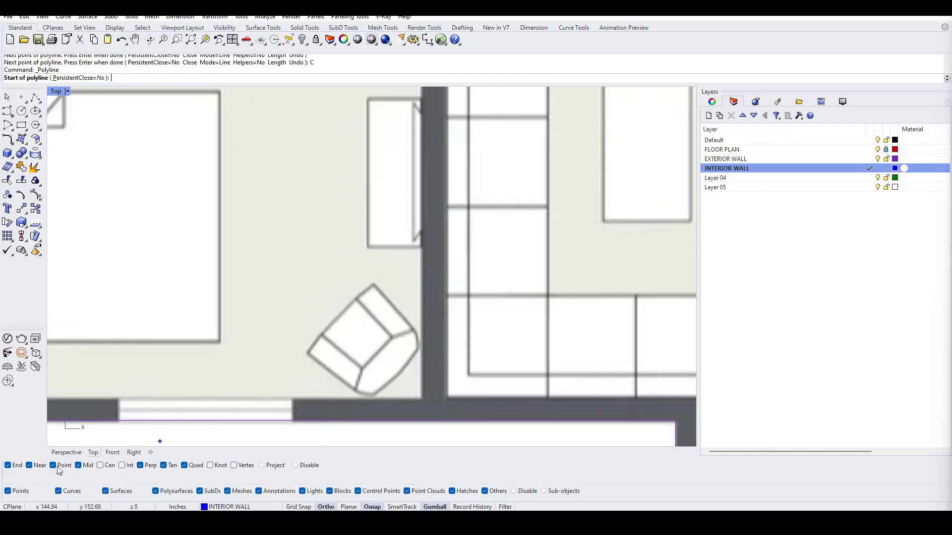
{"action": "left_click", "coordinate": [422, 405]}
{"action": "scroll", "coordinate": [422, 405], "scroll_direction": "down", "scroll_amount": 5}
{"action": "scroll", "coordinate": [414, 248], "scroll_direction": "up", "scroll_amount": 5}
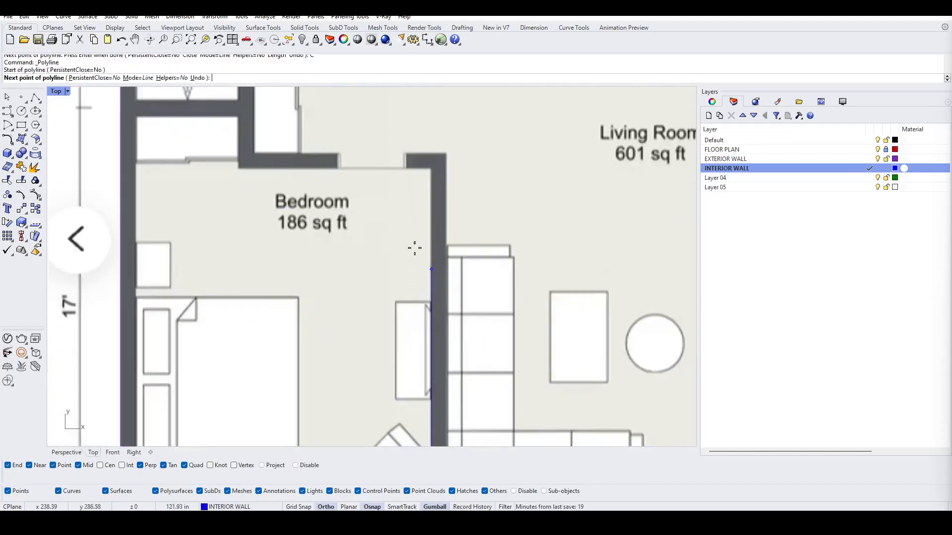
{"action": "left_click", "coordinate": [431, 168]}
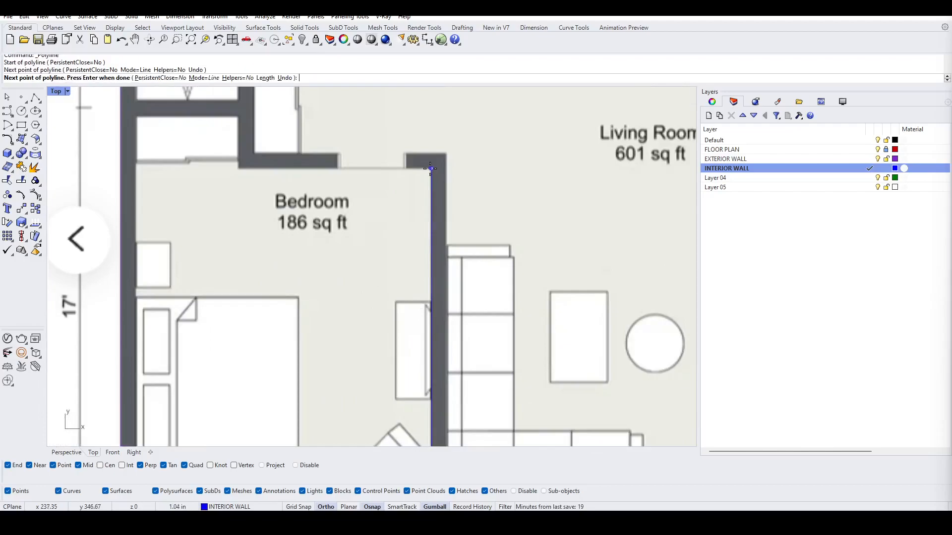
{"action": "left_click", "coordinate": [242, 169]}
{"action": "scroll", "coordinate": [242, 169], "scroll_direction": "down", "scroll_amount": 5}
{"action": "scroll", "coordinate": [254, 220], "scroll_direction": "up", "scroll_amount": 4}
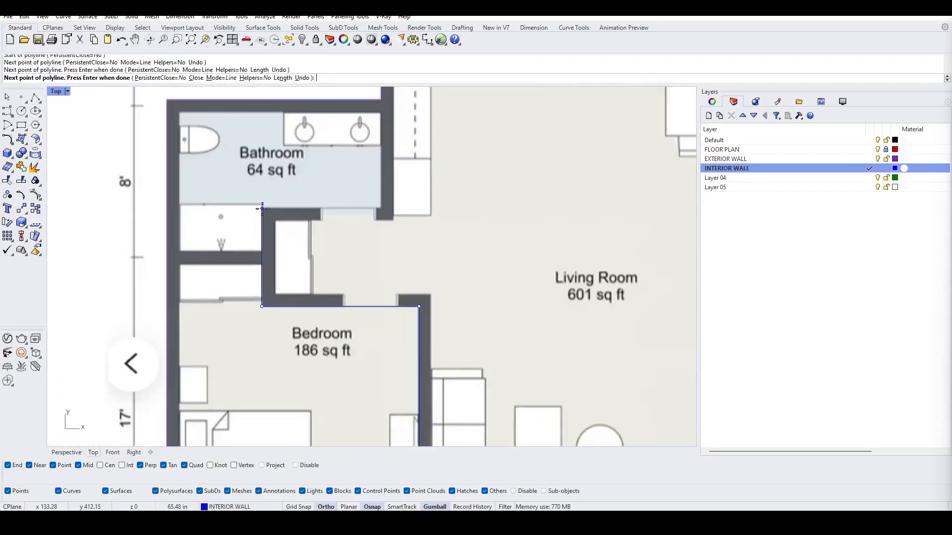
{"action": "left_click", "coordinate": [261, 208]}
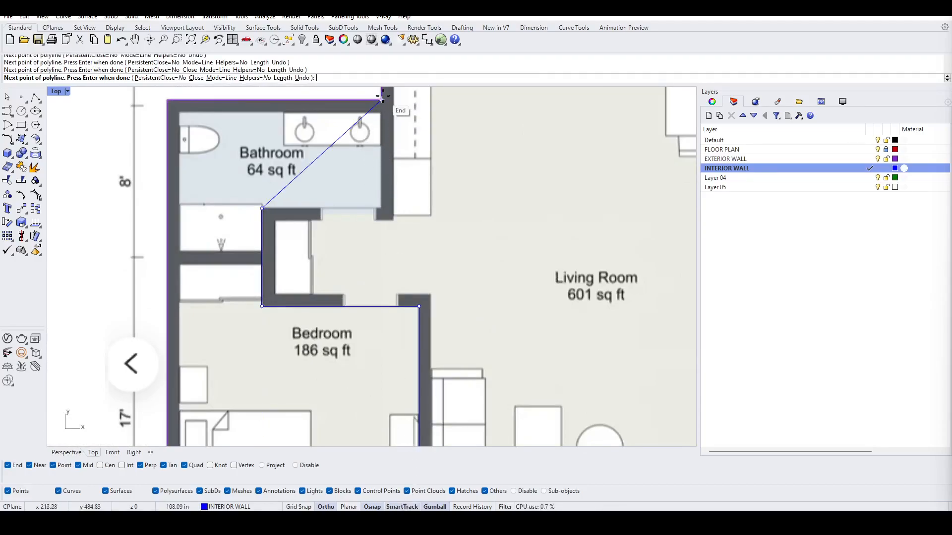
{"action": "left_click", "coordinate": [382, 209]}
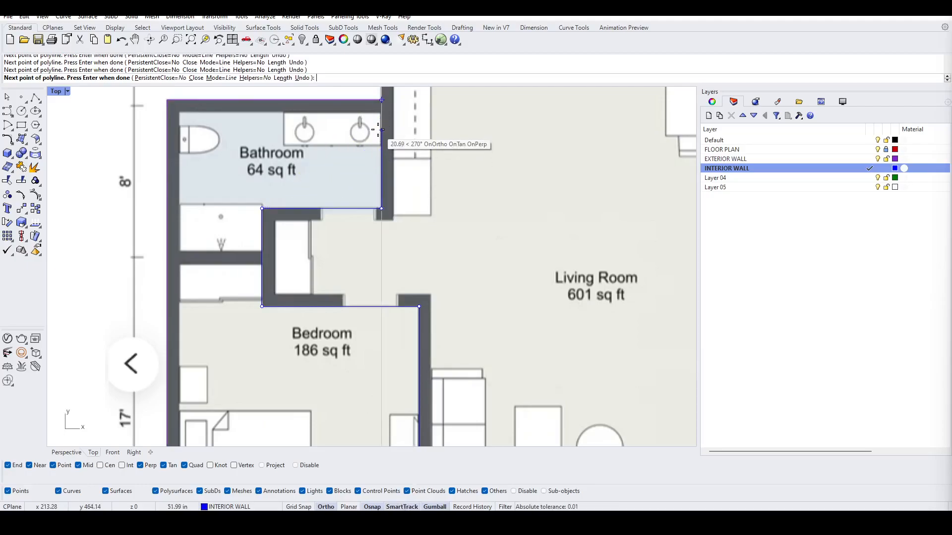
{"action": "scroll", "coordinate": [383, 100], "scroll_direction": "up", "scroll_amount": 2}
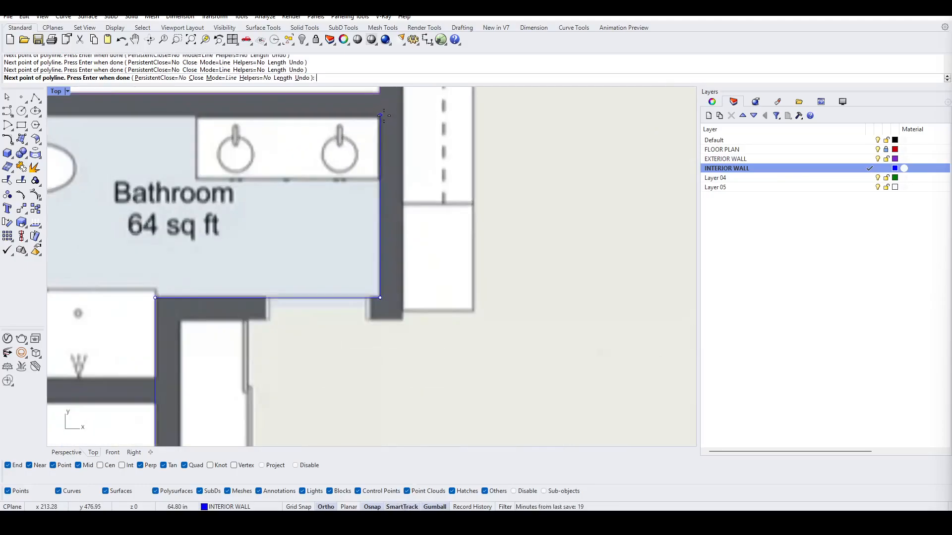
{"action": "left_click", "coordinate": [385, 114]}
{"action": "key", "text": "Return"}
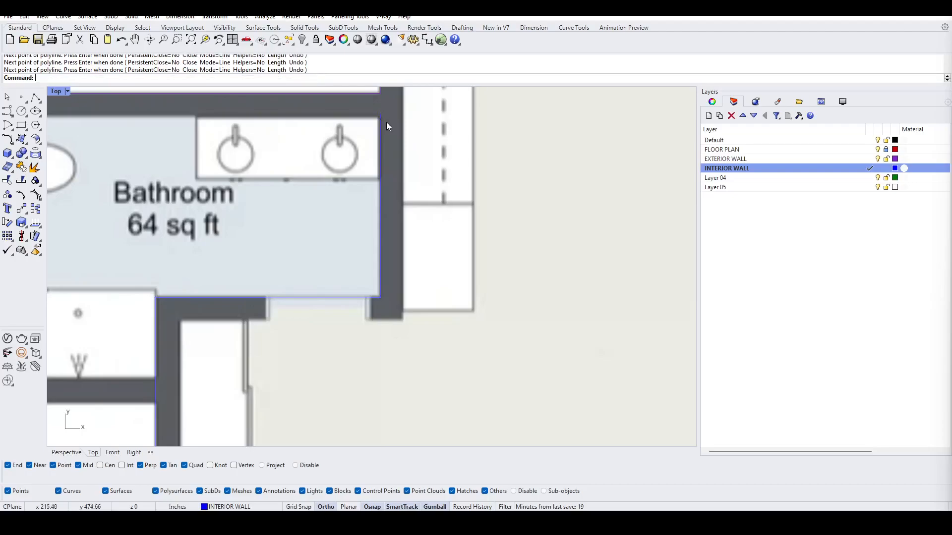
Step: Select the interior wall polyline to check it against the plan, then deselect it
{"action": "scroll", "coordinate": [385, 122], "scroll_direction": "down", "scroll_amount": 6}
{"action": "scroll", "coordinate": [420, 248], "scroll_direction": "up", "scroll_amount": 4}
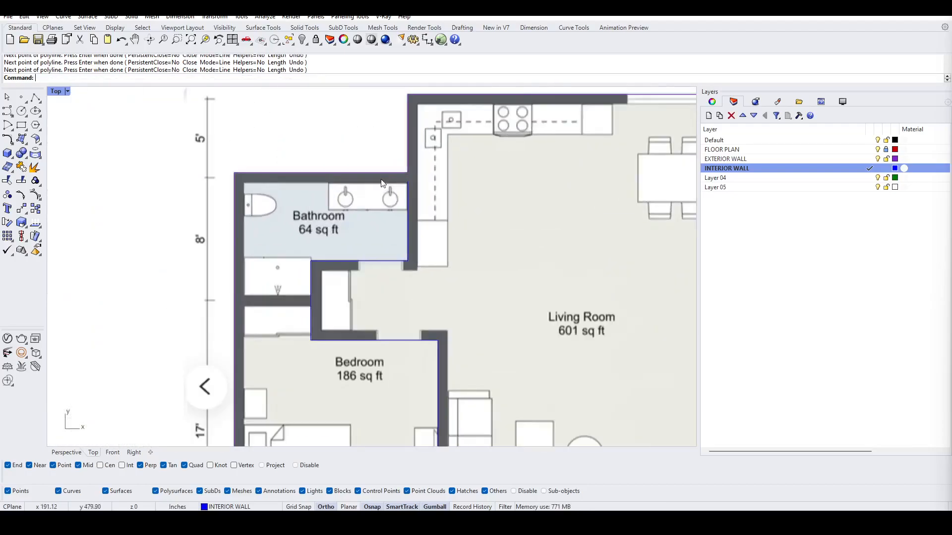
{"action": "left_click", "coordinate": [411, 201]}
{"action": "key", "text": "Escape"}
{"action": "scroll", "coordinate": [492, 299], "scroll_direction": "down", "scroll_amount": 3}
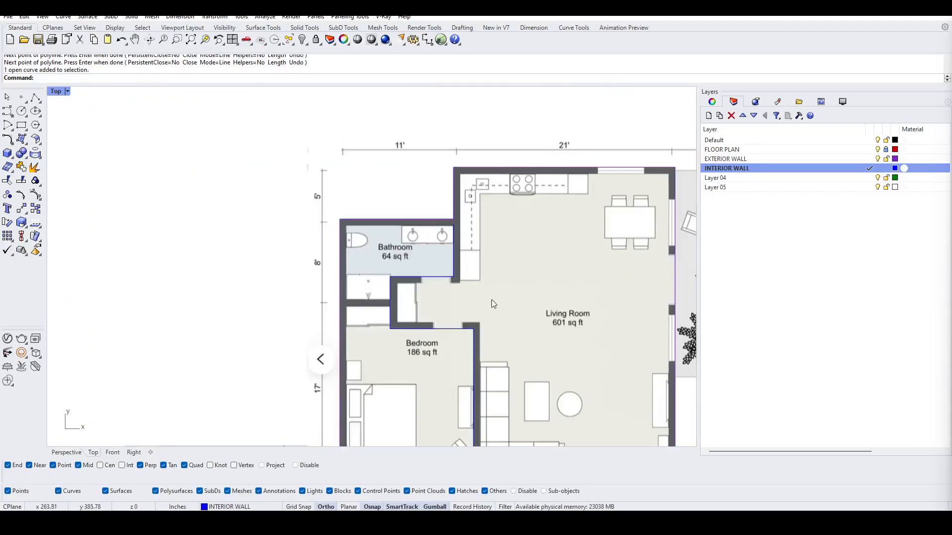
{"action": "right_click_drag", "start_coordinate": [492, 299], "coordinate": [496, 251]}
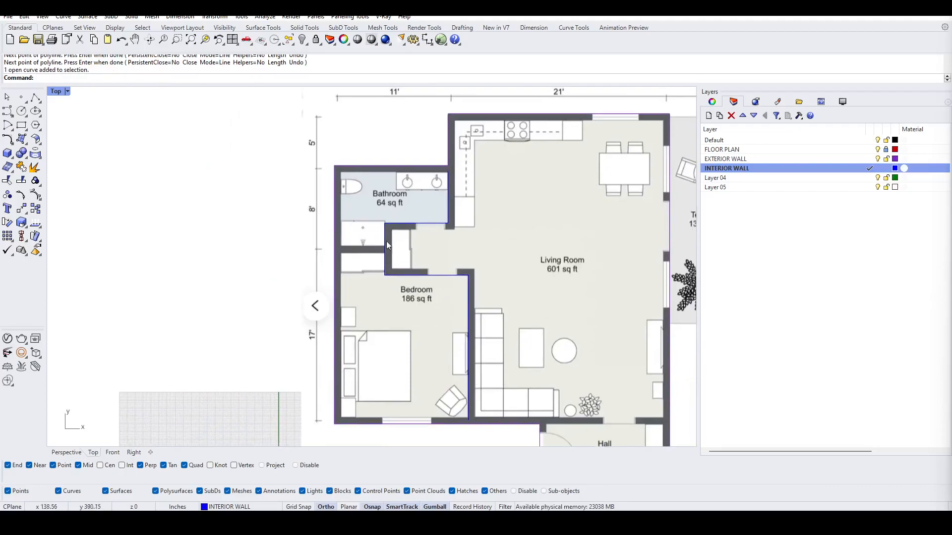
Step: Trace a short horizontal interior wall polyline from the left exterior wall to the closet wall between the bathroom and bedroom closets
{"action": "scroll", "coordinate": [388, 240], "scroll_direction": "up", "scroll_amount": 5}
{"action": "left_click", "coordinate": [35, 98]}
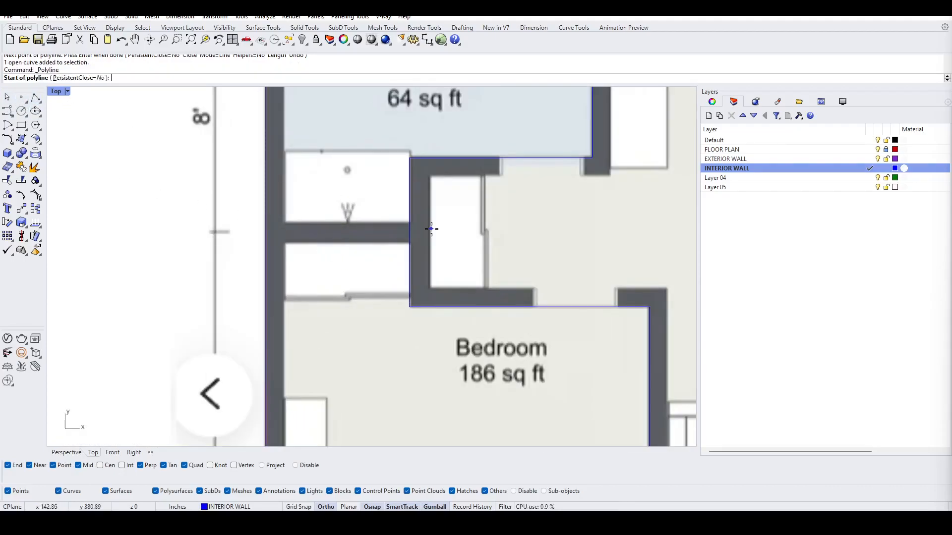
{"action": "scroll", "coordinate": [276, 240], "scroll_direction": "down", "scroll_amount": 5}
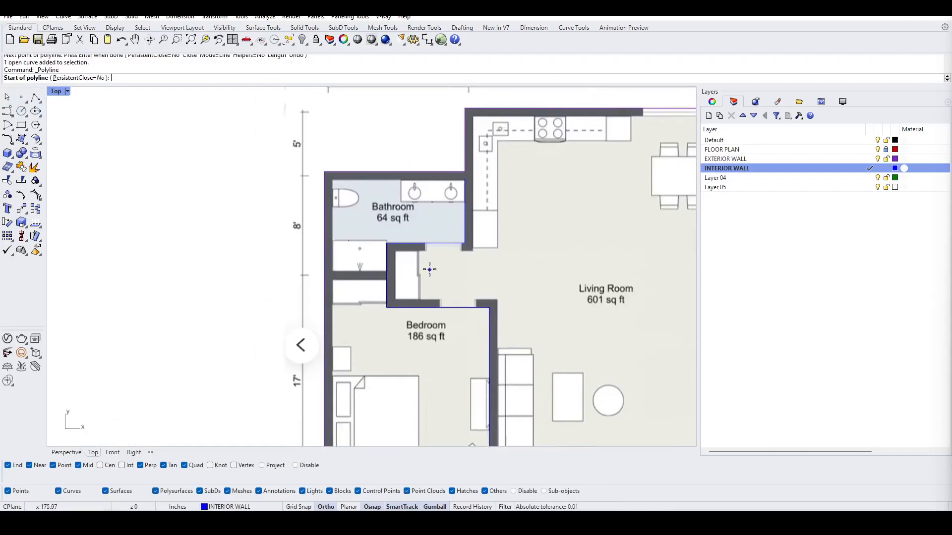
{"action": "scroll", "coordinate": [349, 286], "scroll_direction": "up", "scroll_amount": 5}
{"action": "scroll", "coordinate": [350, 286], "scroll_direction": "up", "scroll_amount": 1}
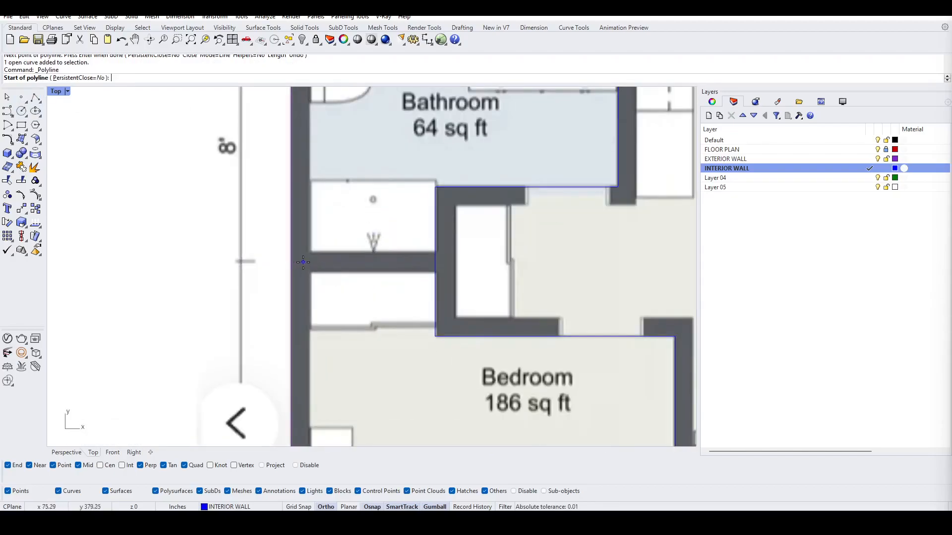
{"action": "left_click", "coordinate": [303, 262]}
{"action": "scroll", "coordinate": [443, 257], "scroll_direction": "up", "scroll_amount": 2}
{"action": "left_click", "coordinate": [442, 257]}
{"action": "key", "text": "Return"}
{"action": "scroll", "coordinate": [443, 257], "scroll_direction": "down", "scroll_amount": 3}
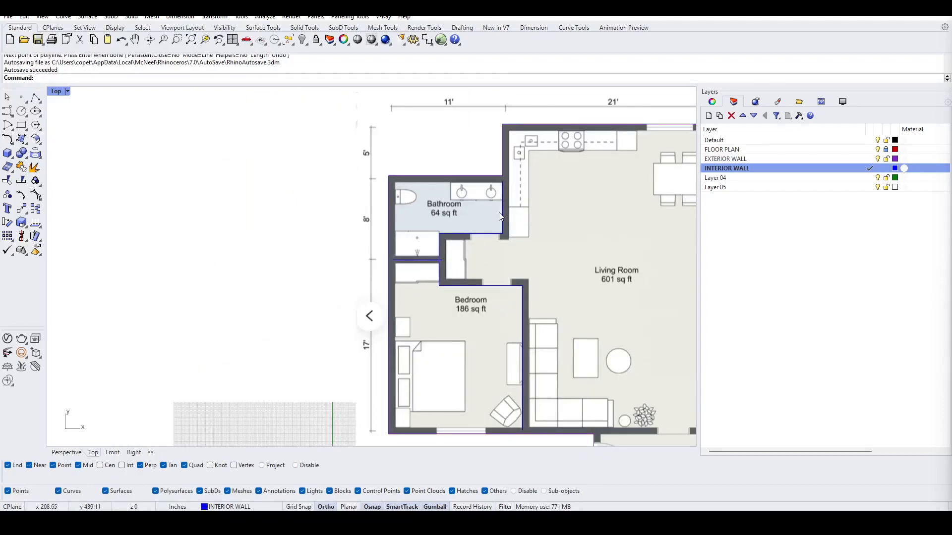
{"action": "scroll", "coordinate": [506, 317], "scroll_direction": "up", "scroll_amount": 1}
{"action": "scroll", "coordinate": [540, 367], "scroll_direction": "down", "scroll_amount": 1}
{"action": "right_click_drag", "start_coordinate": [538, 364], "coordinate": [490, 329]}
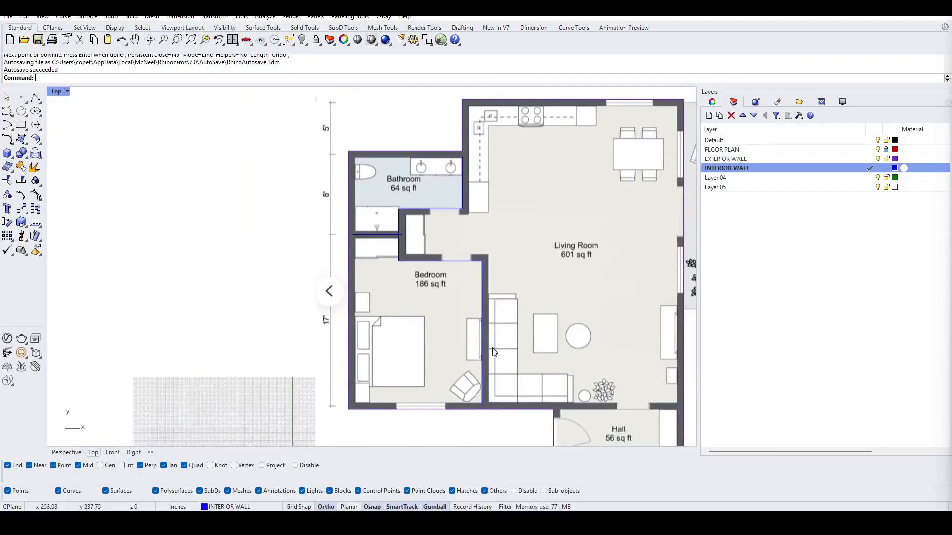
Step: Delete the first interior wall polyline and retrace it along the bathroom's right and lower walls, around the closet, and down the bedroom's right wall
{"action": "left_click", "coordinate": [481, 368]}
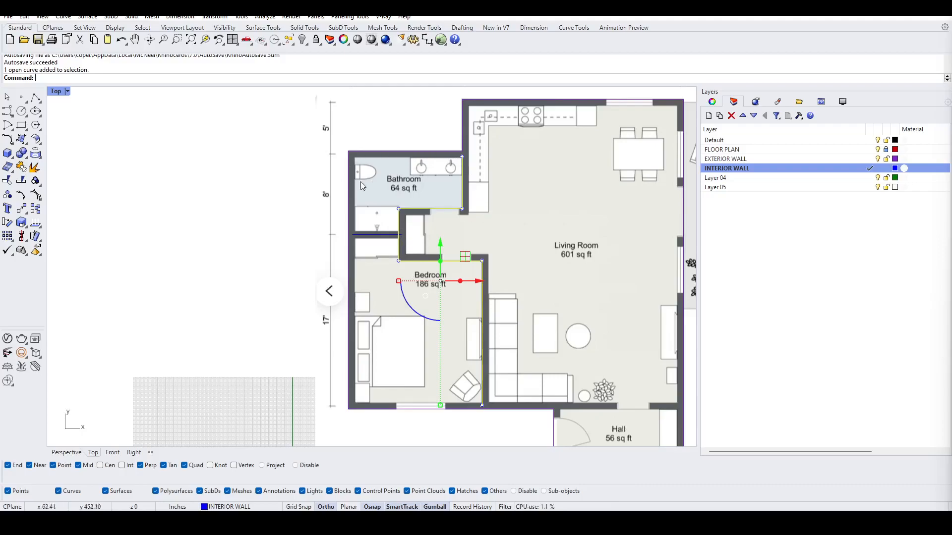
{"action": "key", "text": "Delete"}
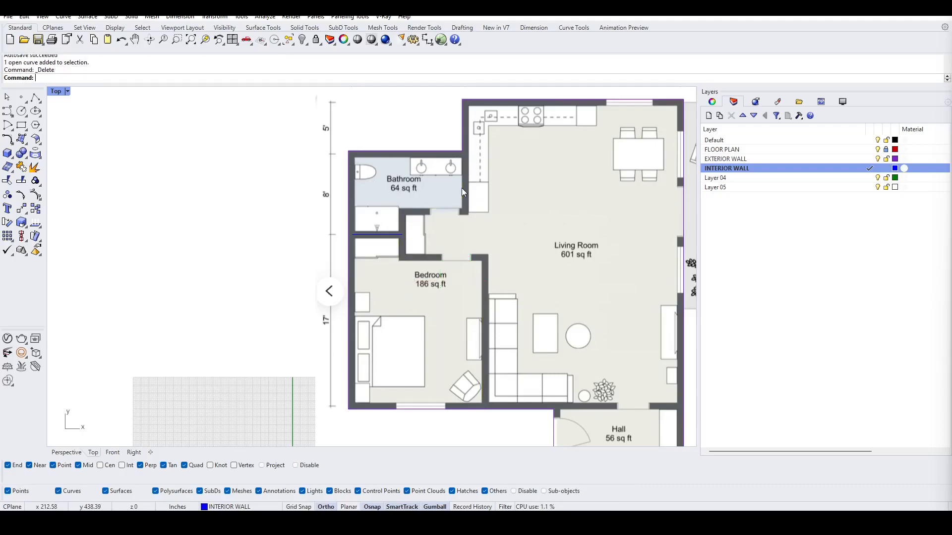
{"action": "left_click", "coordinate": [36, 97]}
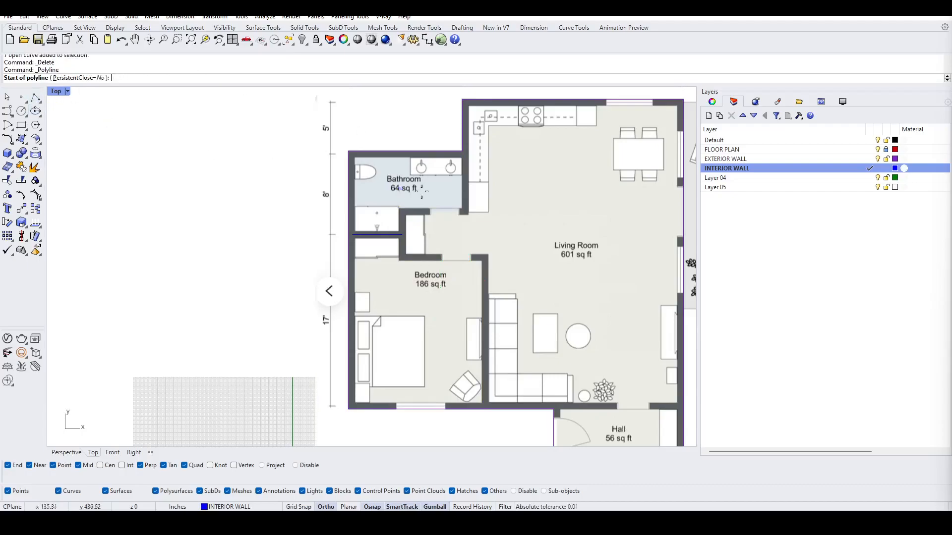
{"action": "scroll", "coordinate": [469, 152], "scroll_direction": "up", "scroll_amount": 4}
{"action": "scroll", "coordinate": [468, 152], "scroll_direction": "up", "scroll_amount": 3}
{"action": "left_click", "coordinate": [480, 146]}
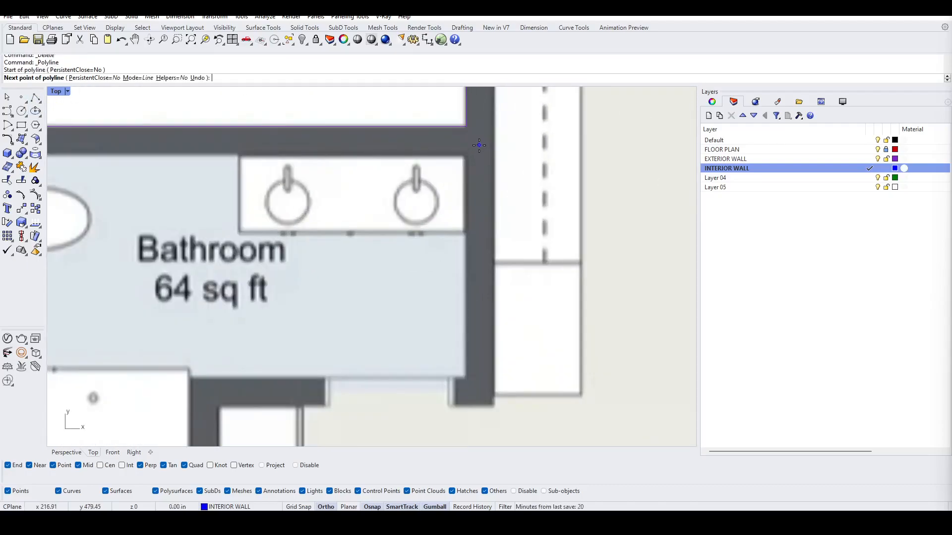
{"action": "right_click_drag", "start_coordinate": [499, 300], "coordinate": [487, 155], "text": "shift"}
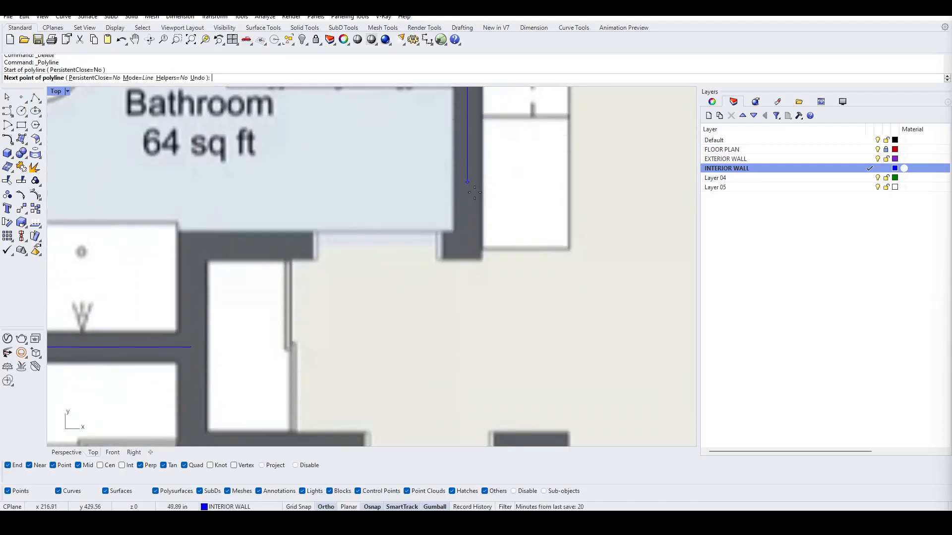
{"action": "left_click", "coordinate": [466, 243]}
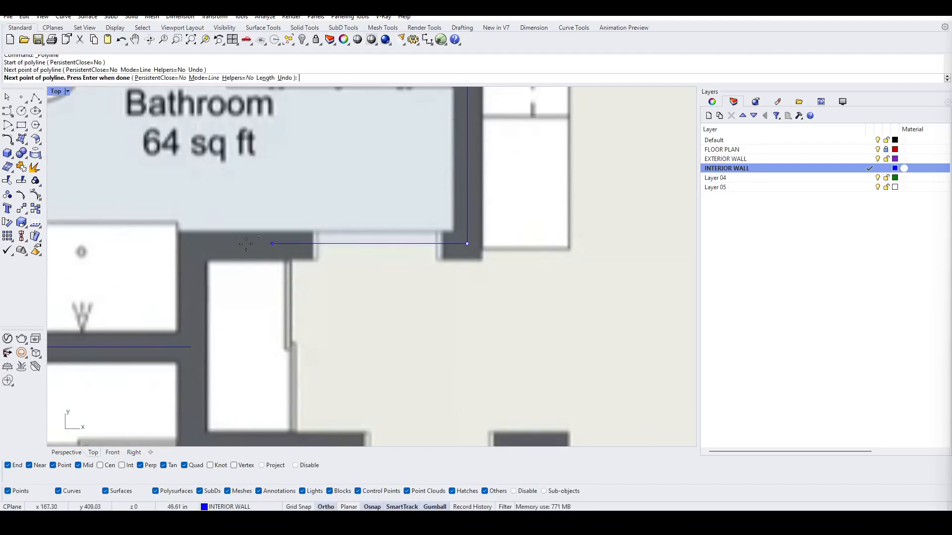
{"action": "left_click", "coordinate": [193, 243]}
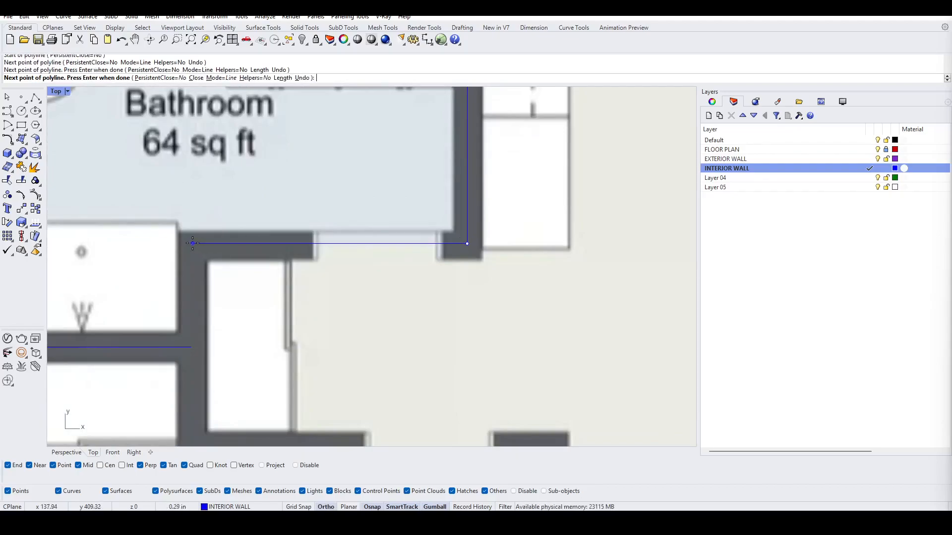
{"action": "scroll", "coordinate": [194, 245], "scroll_direction": "down", "scroll_amount": 2}
{"action": "scroll", "coordinate": [207, 357], "scroll_direction": "up", "scroll_amount": 2}
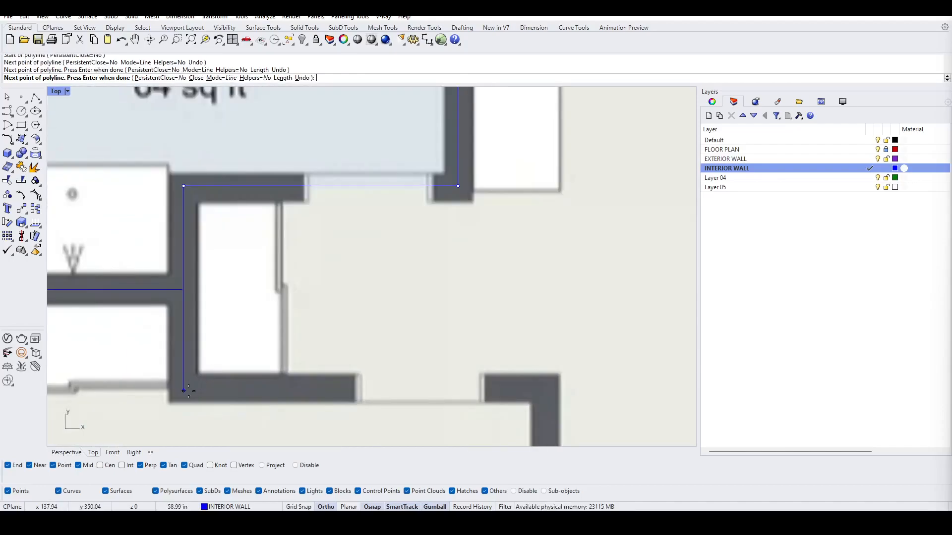
{"action": "left_click", "coordinate": [187, 389]}
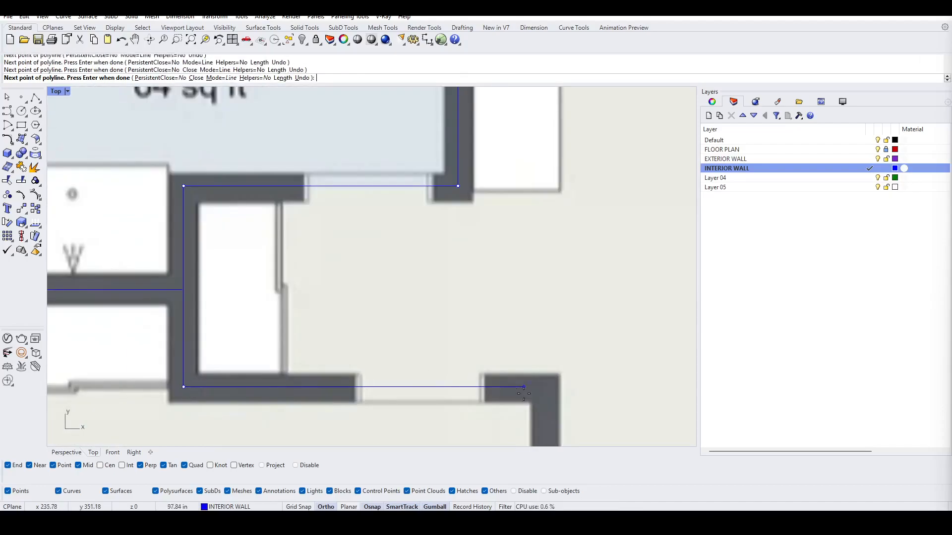
{"action": "left_click", "coordinate": [544, 392]}
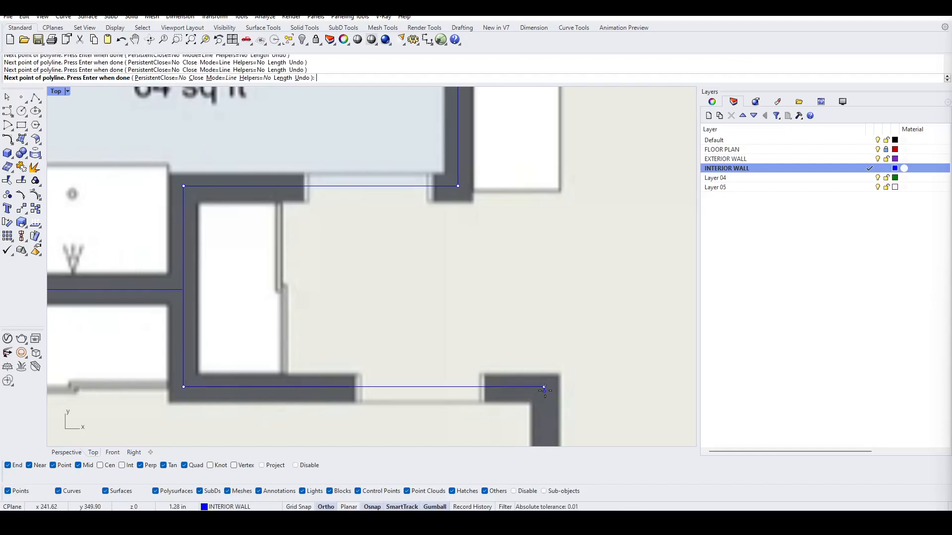
{"action": "scroll", "coordinate": [544, 391], "scroll_direction": "down", "scroll_amount": 10}
{"action": "right_click_drag", "start_coordinate": [540, 404], "coordinate": [515, 229]}
{"action": "scroll", "coordinate": [518, 421], "scroll_direction": "up", "scroll_amount": 3}
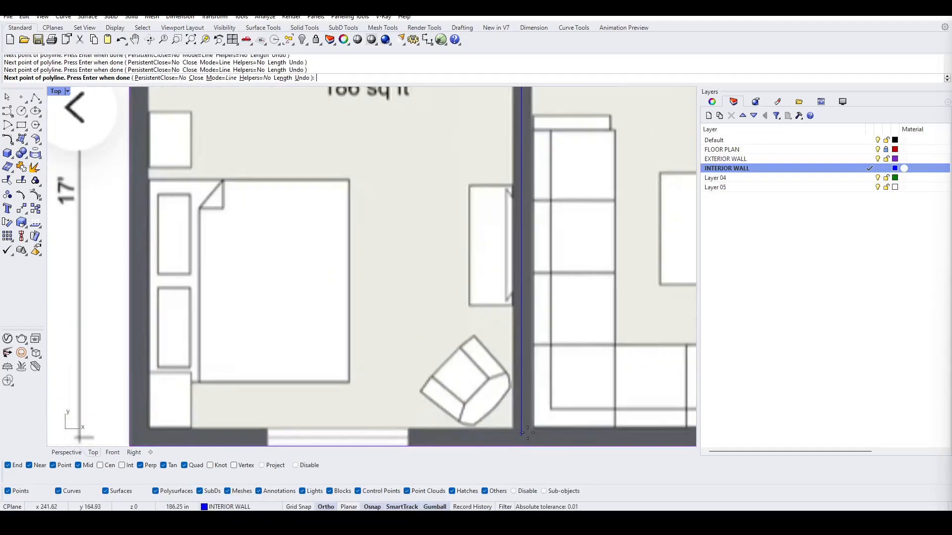
{"action": "left_click", "coordinate": [530, 434]}
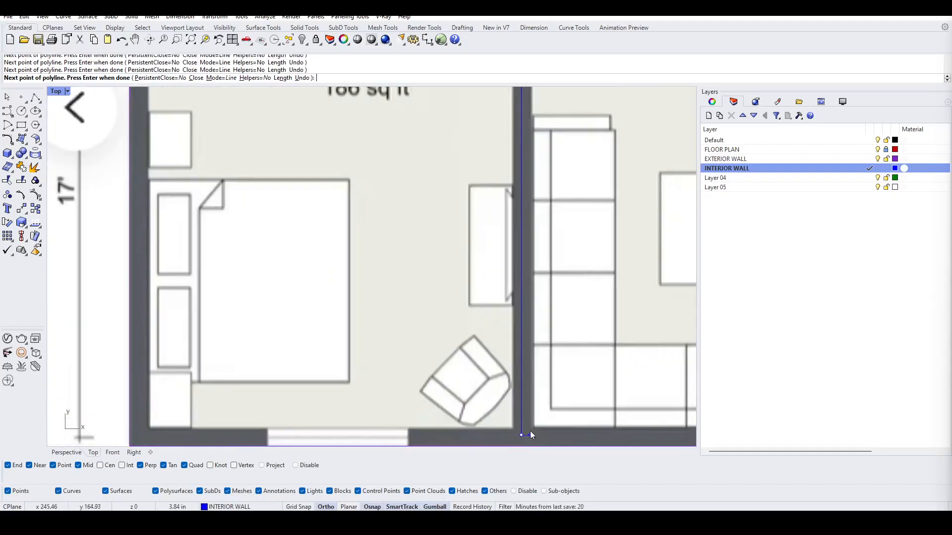
{"action": "key", "text": "Return"}
Step: Trace a short horizontal interior wall polyline along the wall between the living room and the hall, right of the hall
{"action": "scroll", "coordinate": [513, 297], "scroll_direction": "down", "scroll_amount": 10}
{"action": "right_click_drag", "start_coordinate": [519, 207], "coordinate": [447, 200]}
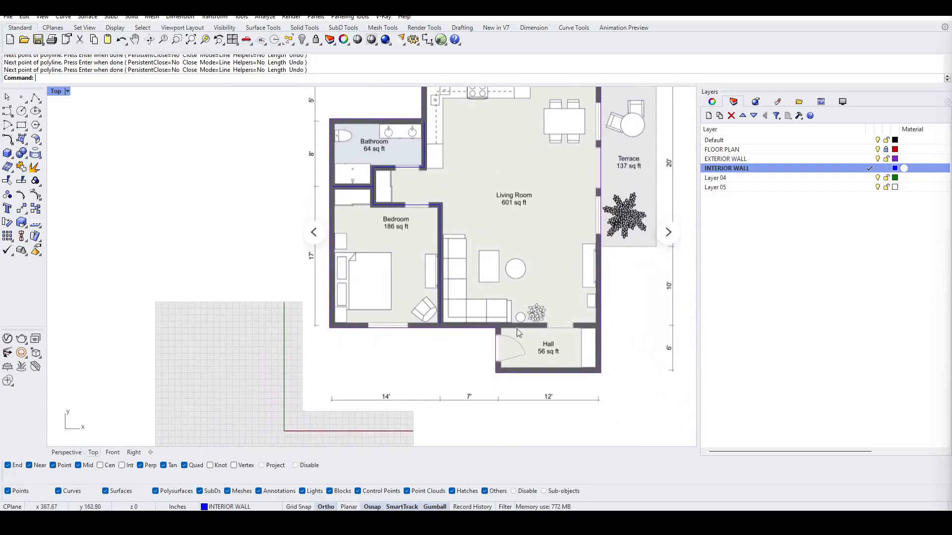
{"action": "key", "text": "Return"}
{"action": "scroll", "coordinate": [521, 340], "scroll_direction": "up", "scroll_amount": 8}
{"action": "scroll", "coordinate": [456, 286], "scroll_direction": "up", "scroll_amount": 5}
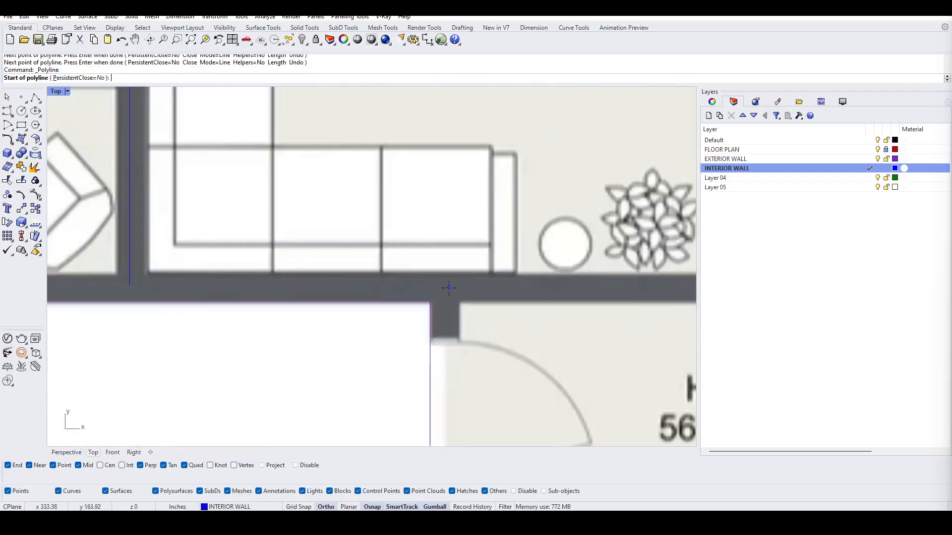
{"action": "left_click", "coordinate": [449, 288]}
{"action": "scroll", "coordinate": [394, 287], "scroll_direction": "down", "scroll_amount": 10}
{"action": "scroll", "coordinate": [547, 280], "scroll_direction": "up", "scroll_amount": 5}
{"action": "left_click", "coordinate": [560, 277]}
{"action": "key", "text": "Return"}
Step: Hide the FLOOR PLAN layer so only the traced wall curves remain visible
{"action": "scroll", "coordinate": [501, 236], "scroll_direction": "down", "scroll_amount": 10}
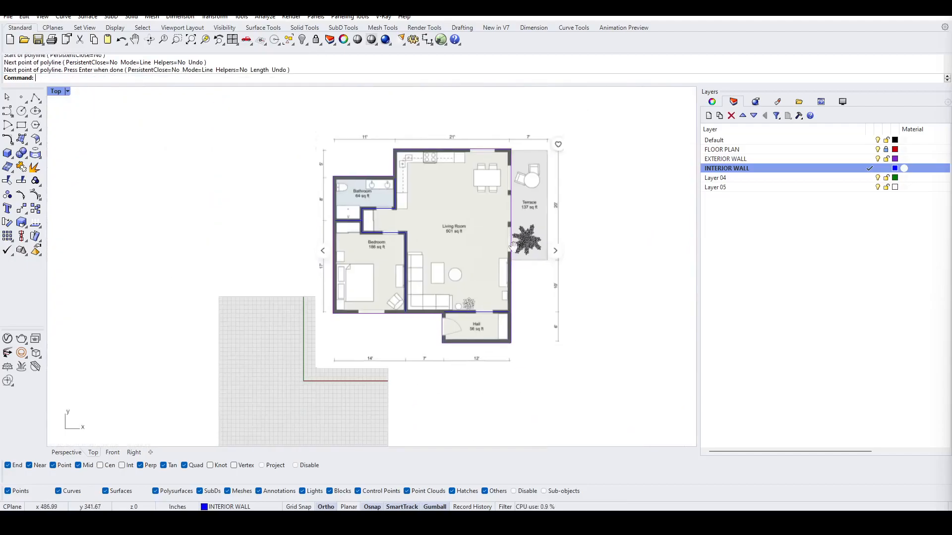
{"action": "left_click", "coordinate": [877, 149]}
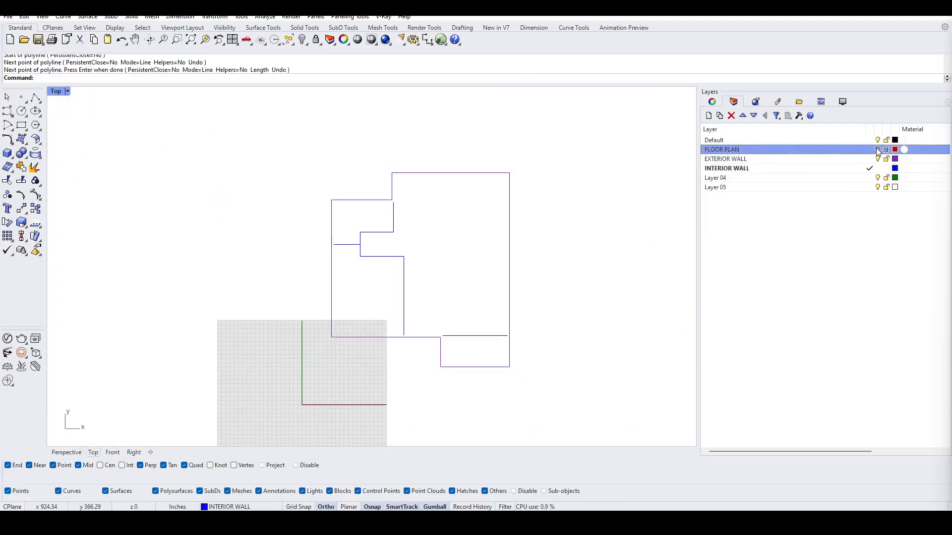
{"action": "left_click", "coordinate": [877, 149]}
{"action": "left_click", "coordinate": [877, 149]}
{"action": "scroll", "coordinate": [388, 253], "scroll_direction": "up", "scroll_amount": 4}
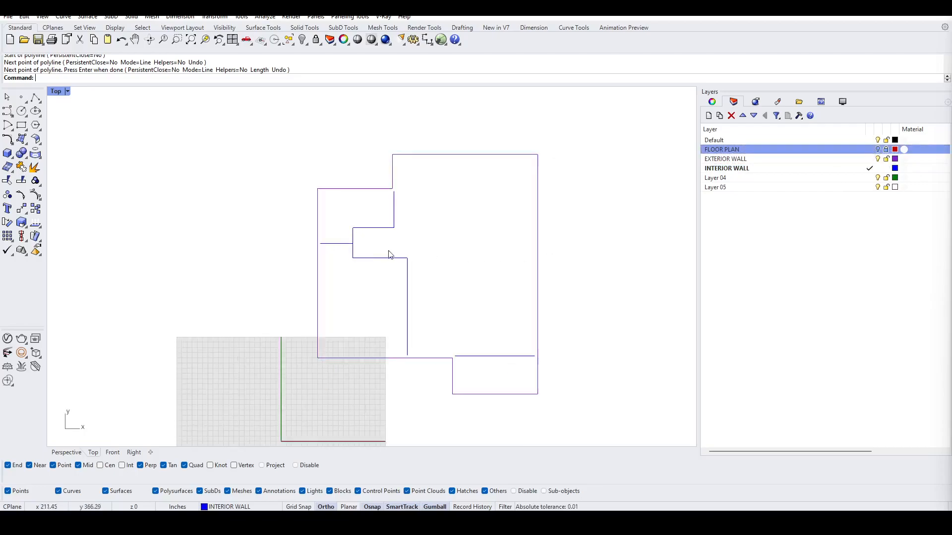
{"action": "scroll", "coordinate": [335, 227], "scroll_direction": "down", "scroll_amount": 3}
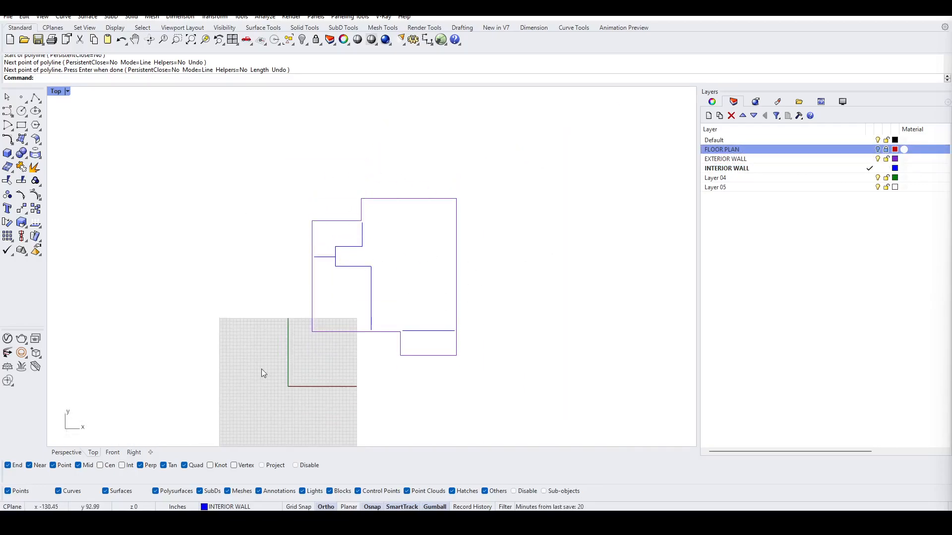
{"action": "right_click_drag", "start_coordinate": [354, 301], "coordinate": [424, 291]}
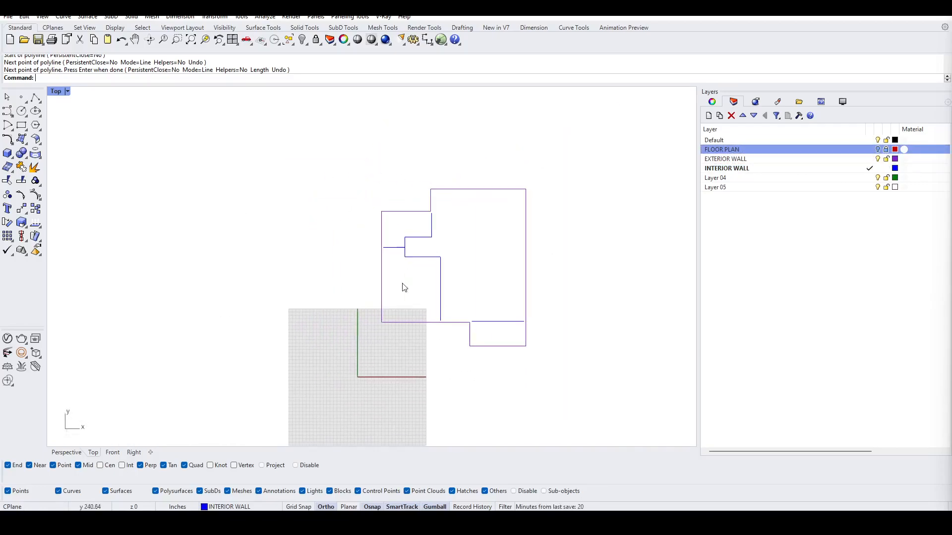
Step: Maximize the Perspective viewport and orbit around the traced wall curves to inspect them in 3D
{"action": "double_click", "coordinate": [59, 92]}
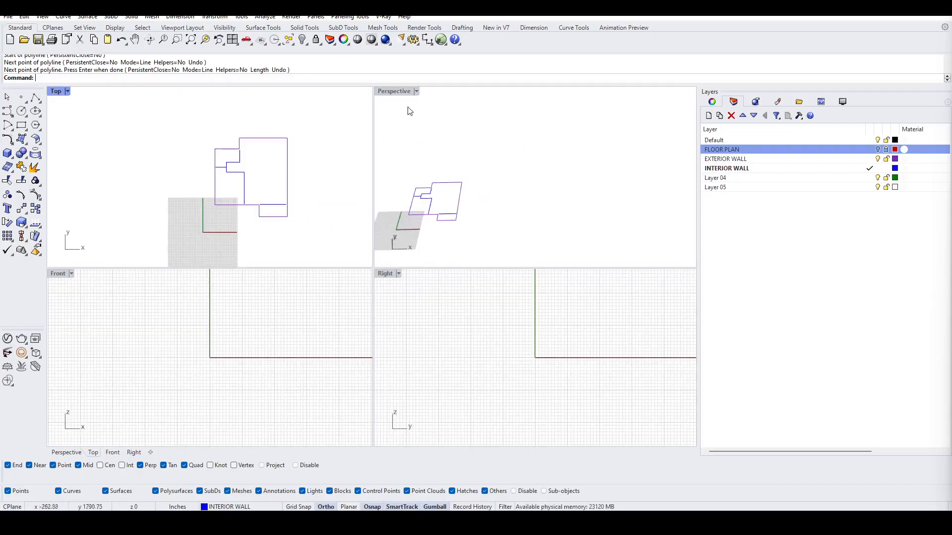
{"action": "double_click", "coordinate": [397, 98]}
{"action": "right_click_drag", "start_coordinate": [420, 201], "coordinate": [366, 213]}
{"action": "scroll", "coordinate": [389, 263], "scroll_direction": "up", "scroll_amount": 8}
{"action": "right_click_drag", "start_coordinate": [218, 256], "coordinate": [456, 275], "text": "shift"}
{"action": "right_click_drag", "start_coordinate": [343, 265], "coordinate": [341, 279]}
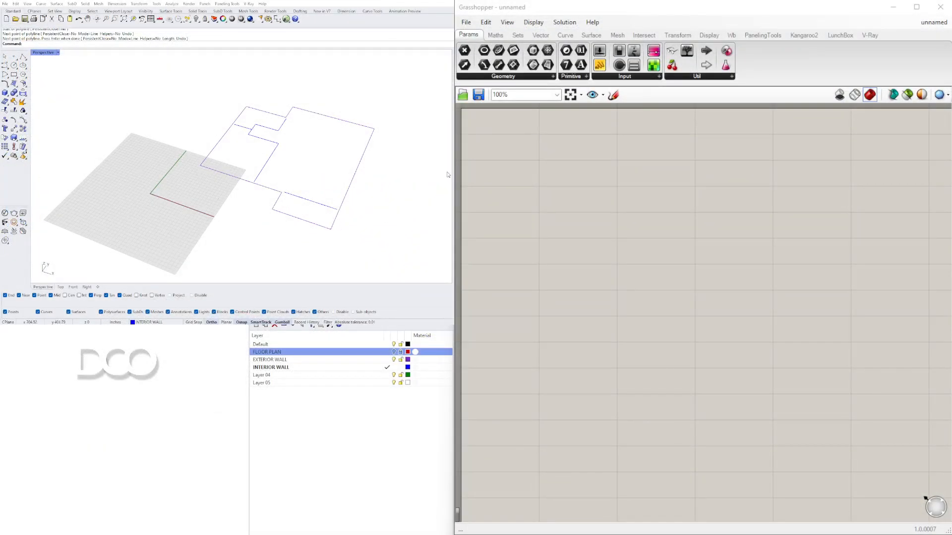
{"action": "right_click_drag", "start_coordinate": [289, 198], "coordinate": [289, 162]}
{"action": "scroll", "coordinate": [312, 228], "scroll_direction": "up", "scroll_amount": 4}
{"action": "right_click_drag", "start_coordinate": [312, 232], "coordinate": [322, 208]}
{"action": "scroll", "coordinate": [315, 119], "scroll_direction": "down", "scroll_amount": 2}
{"action": "right_click_drag", "start_coordinate": [314, 130], "coordinate": [318, 108]}
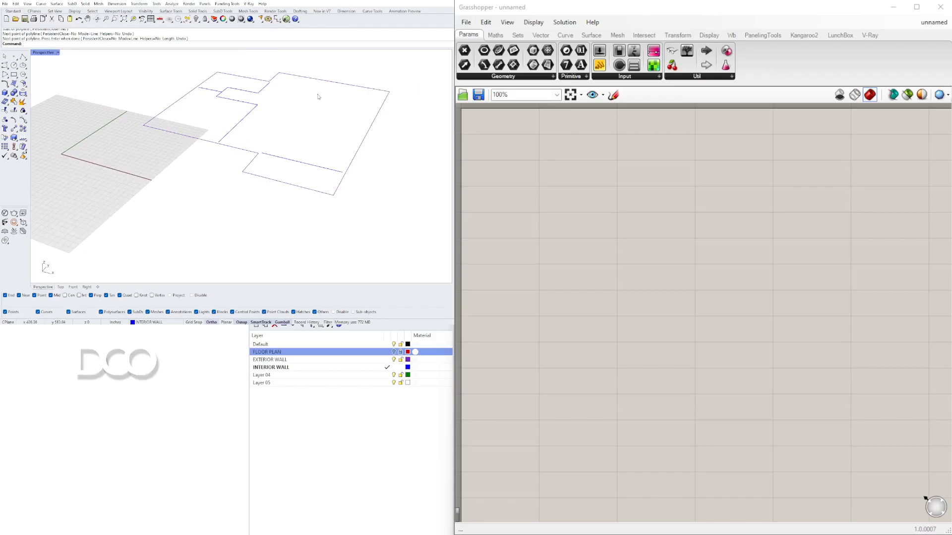
Step: Show the FLOOR PLAN layer to compare it with the traced curves, then hide it again
{"action": "left_click", "coordinate": [394, 351]}
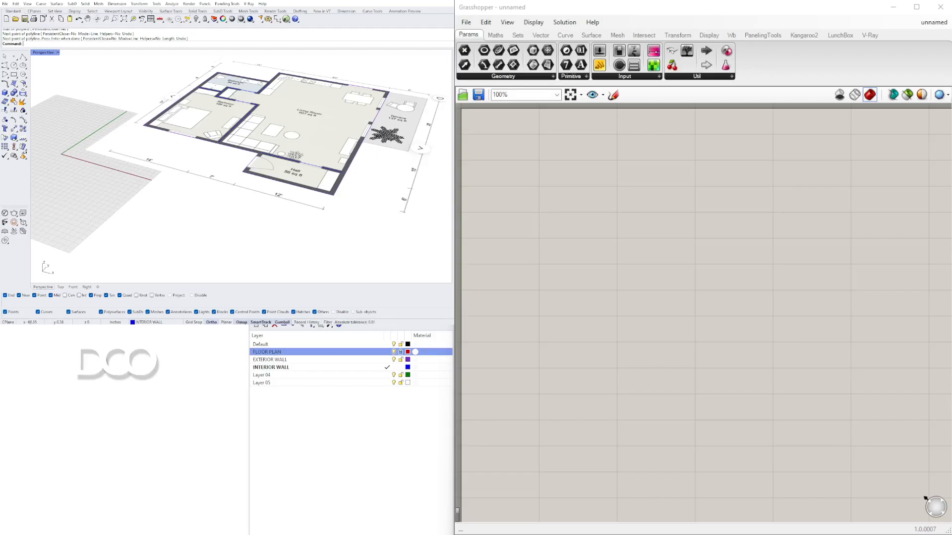
{"action": "right_click_drag", "start_coordinate": [63, 257], "coordinate": [42, 271]}
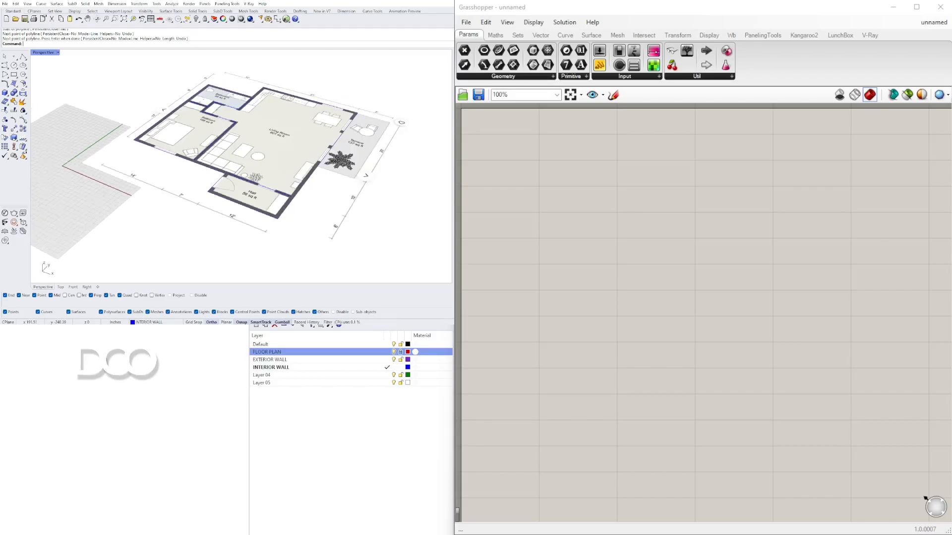
{"action": "left_click", "coordinate": [289, 353]}
{"action": "left_click", "coordinate": [394, 352]}
Step: Select each traced wall curve in turn to check its extent against the plan
{"action": "right_click_drag", "start_coordinate": [278, 178], "coordinate": [304, 106]}
{"action": "left_click", "coordinate": [301, 103]}
{"action": "left_click", "coordinate": [213, 113]}
{"action": "left_click", "coordinate": [259, 117]}
{"action": "left_click", "coordinate": [237, 93]}
{"action": "left_click", "coordinate": [225, 108]}
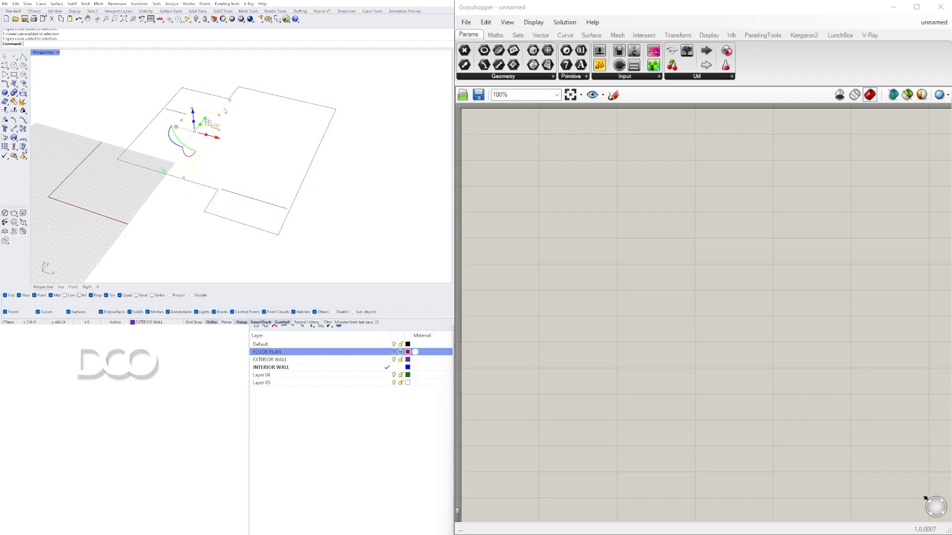
{"action": "left_click", "coordinate": [234, 191]}
{"action": "left_click", "coordinate": [203, 152]}
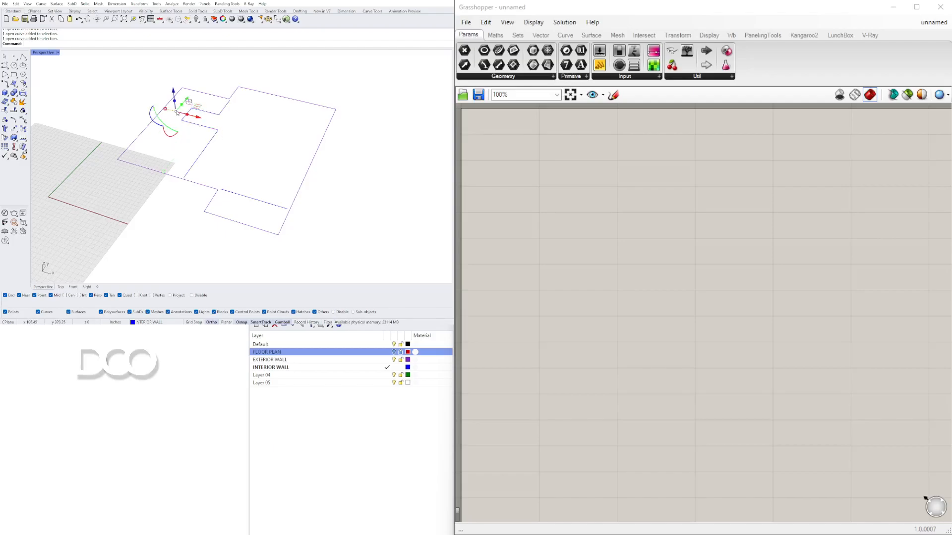
{"action": "left_click", "coordinate": [151, 125]}
{"action": "left_click", "coordinate": [193, 147]}
{"action": "scroll", "coordinate": [187, 145], "scroll_direction": "down", "scroll_amount": 3}
{"action": "right_click_drag", "start_coordinate": [180, 151], "coordinate": [179, 159], "text": "shift"}
{"action": "scroll", "coordinate": [208, 150], "scroll_direction": "up", "scroll_amount": 2}
{"action": "scroll", "coordinate": [213, 185], "scroll_direction": "up", "scroll_amount": 3}
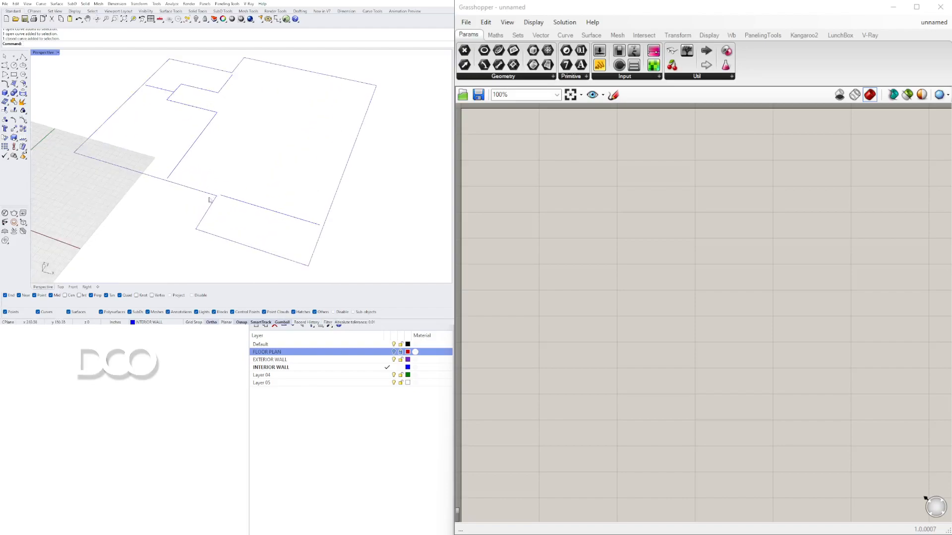
{"action": "scroll", "coordinate": [242, 199], "scroll_direction": "down", "scroll_amount": 3}
{"action": "left_click", "coordinate": [212, 151]}
{"action": "left_click", "coordinate": [186, 112]}
{"action": "scroll", "coordinate": [171, 152], "scroll_direction": "up", "scroll_amount": 2}
{"action": "right_click_drag", "start_coordinate": [174, 162], "coordinate": [194, 151], "text": "shift"}
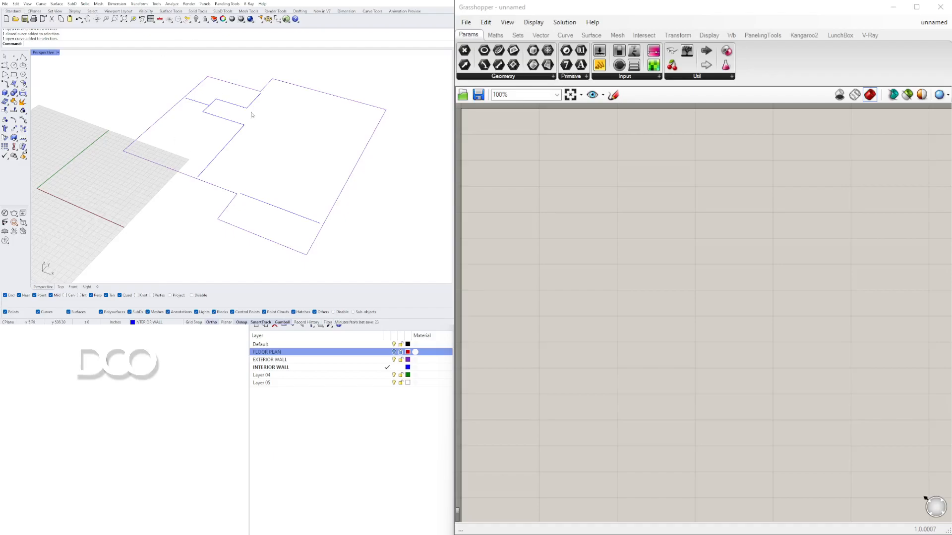
Step: Add a Curve parameter and set it to the outer wall curve in the Rhino model
{"action": "double_click", "coordinate": [559, 168]}
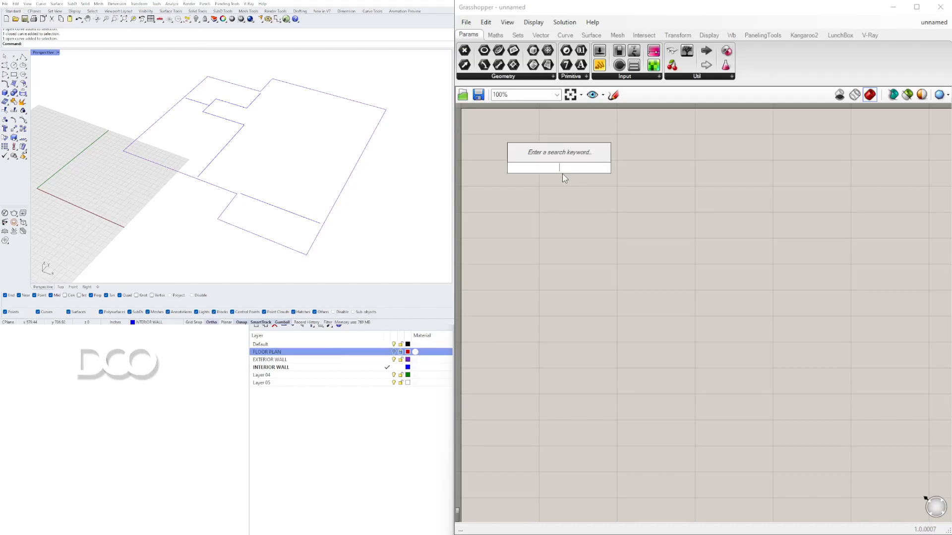
{"action": "type", "text": "CUR"}
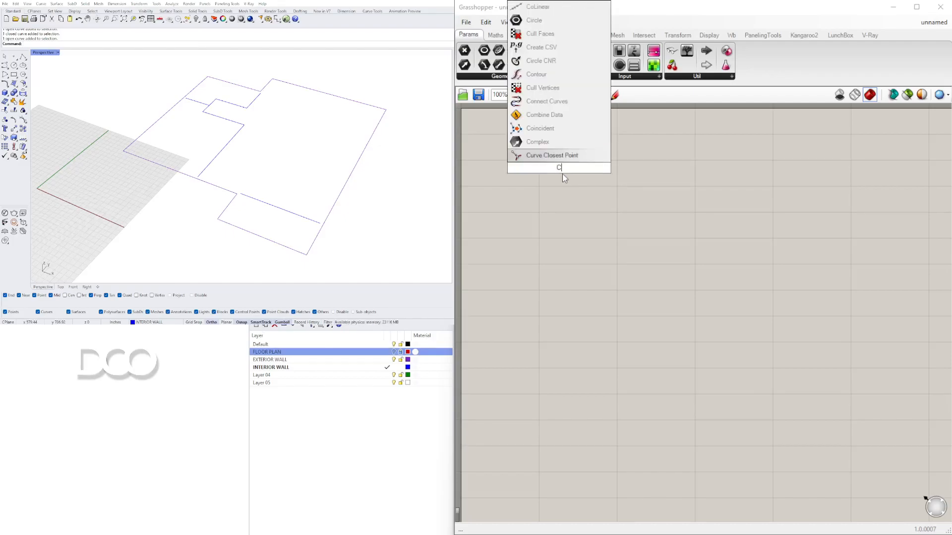
{"action": "left_click", "coordinate": [540, 128]}
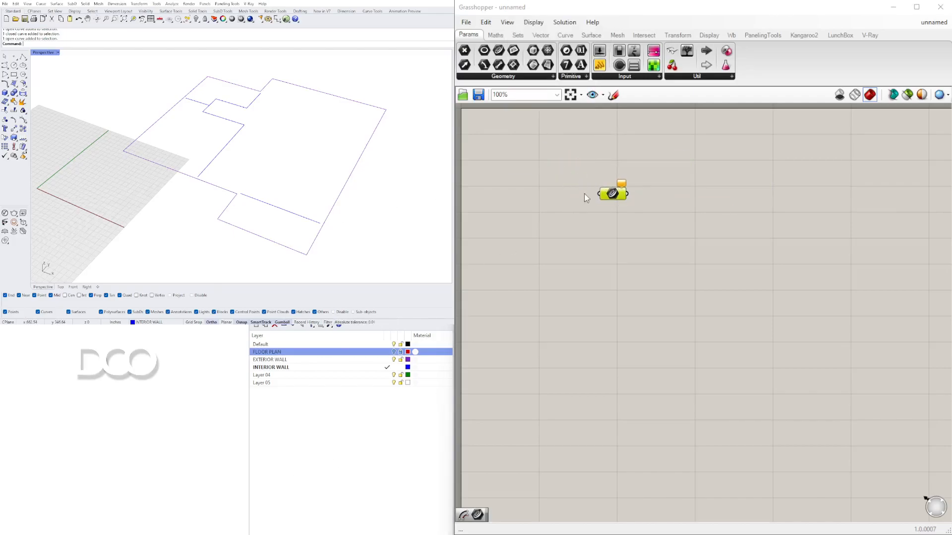
{"action": "right_click", "coordinate": [612, 194]}
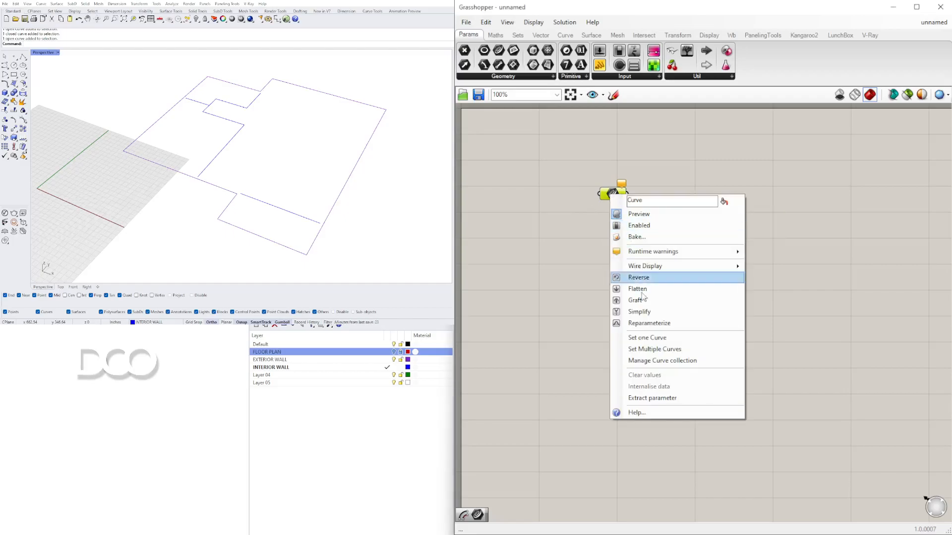
{"action": "left_click", "coordinate": [660, 339]}
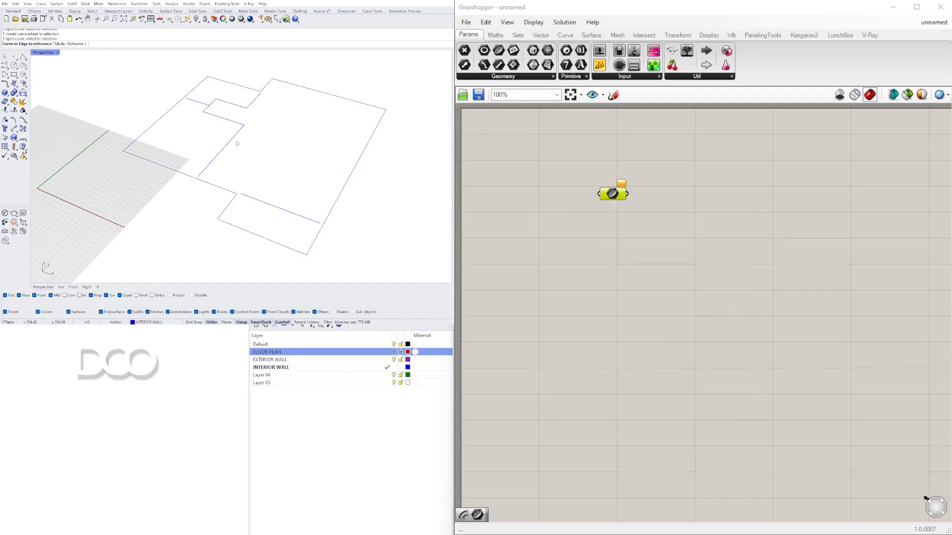
{"action": "left_click", "coordinate": [191, 92]}
Step: Group the curve parameter and name the group OUTSIDE WALL LINE
{"action": "left_click_drag", "start_coordinate": [614, 198], "coordinate": [629, 211]}
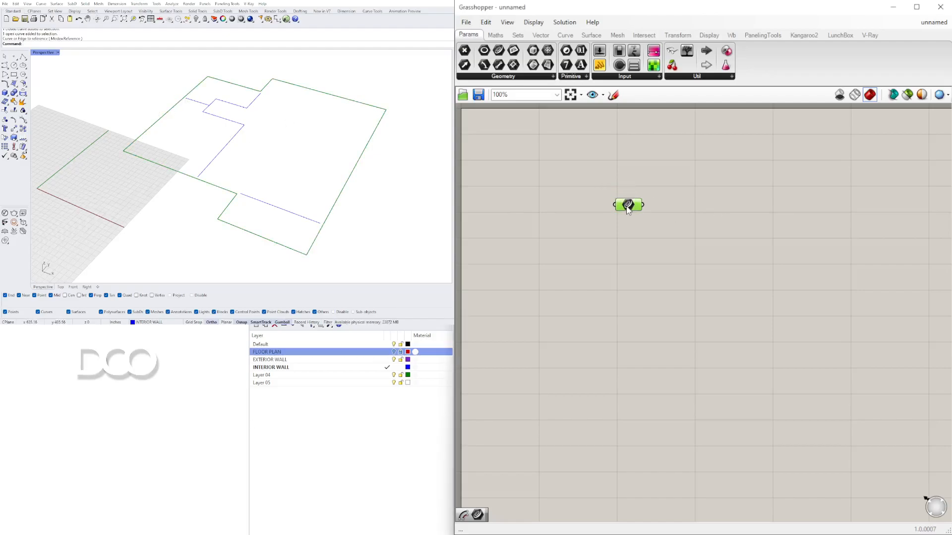
{"action": "key", "text": "ctrl+g"}
{"action": "right_click", "coordinate": [627, 197]}
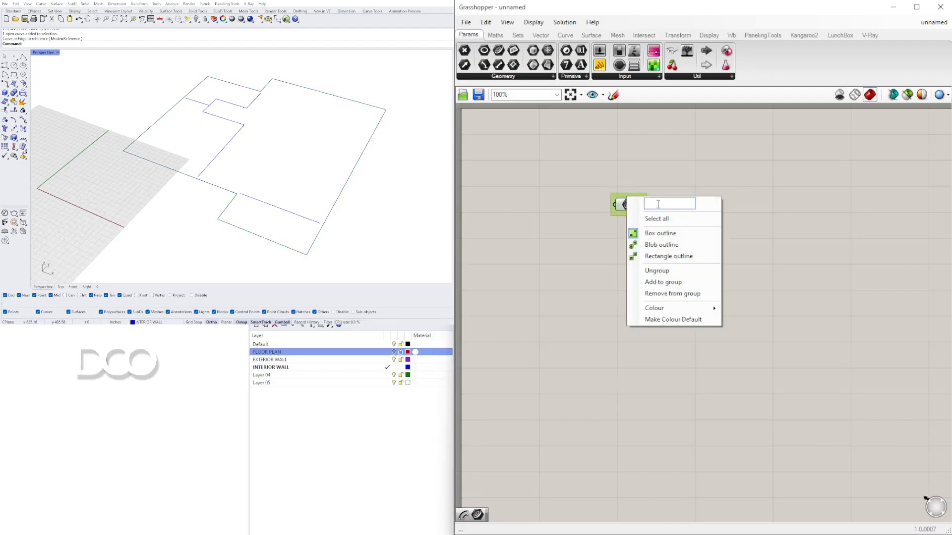
{"action": "type", "text": "OUTSIDE LINE"}
{"action": "key", "text": "Return"}
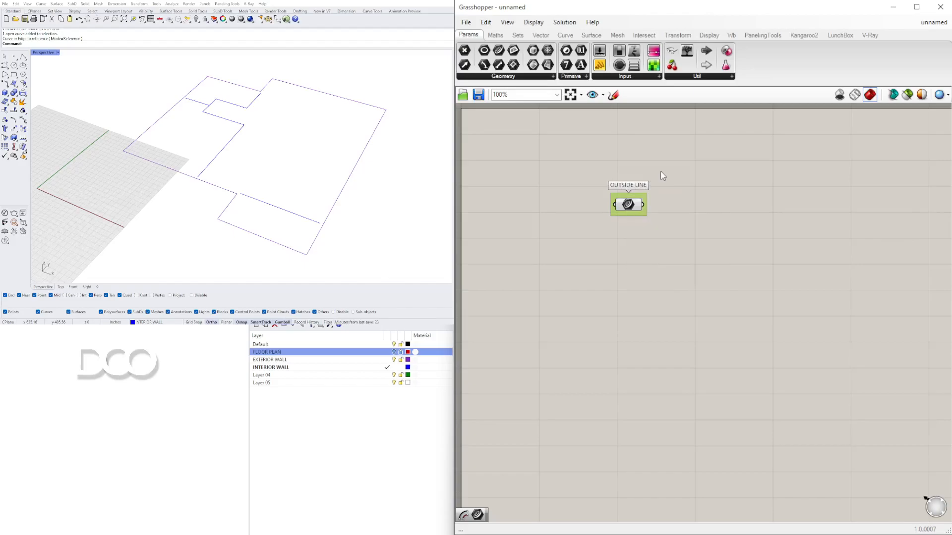
{"action": "right_click", "coordinate": [630, 197]}
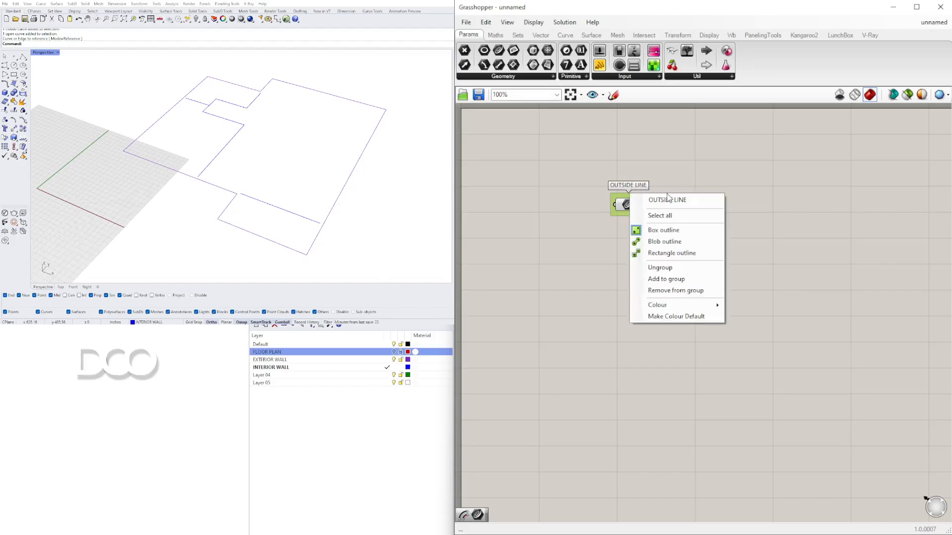
{"action": "left_click", "coordinate": [674, 200]}
{"action": "type", "text": "WALL"}
{"action": "left_click", "coordinate": [697, 166]}
{"action": "left_click", "coordinate": [643, 205]}
{"action": "left_click", "coordinate": [639, 262]}
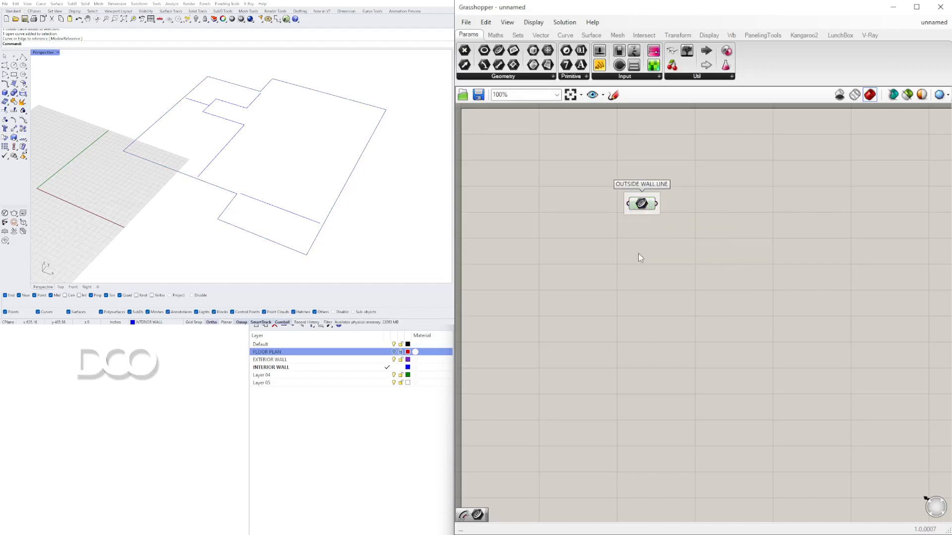
Step: Duplicate the curve parameter and set it to the three interior wall curves
{"action": "left_click_drag", "start_coordinate": [636, 202], "coordinate": [642, 250]}
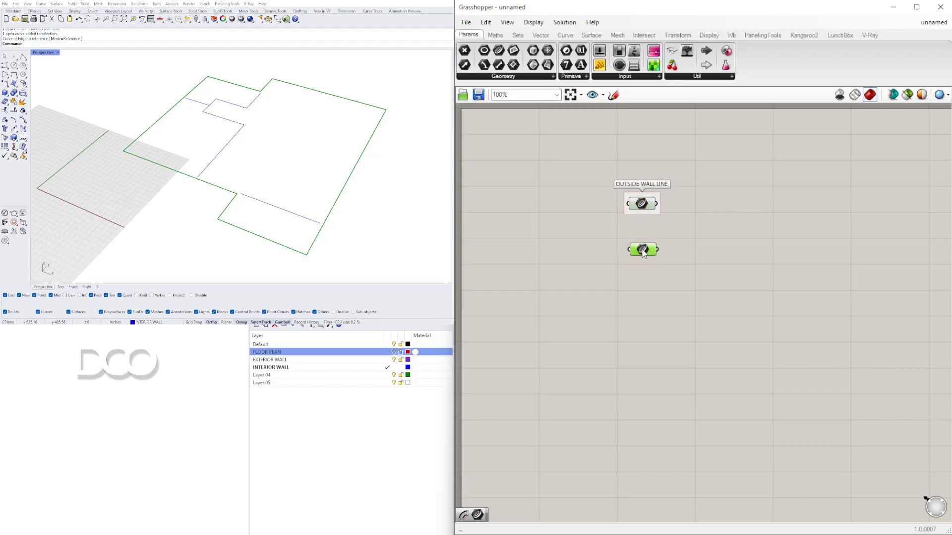
{"action": "right_click", "coordinate": [643, 249]}
{"action": "left_click", "coordinate": [695, 391]}
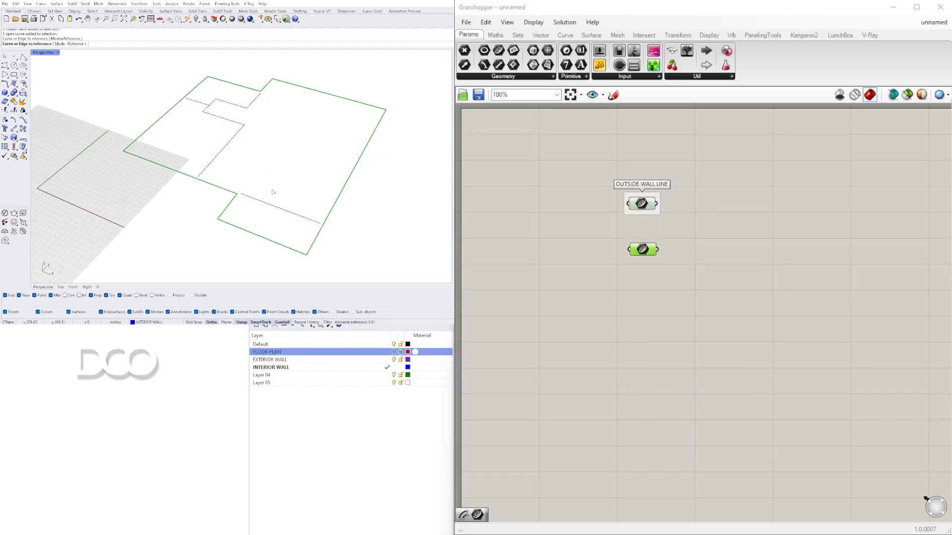
{"action": "left_click", "coordinate": [271, 207]}
{"action": "left_click", "coordinate": [240, 109]}
{"action": "left_click", "coordinate": [197, 102]}
{"action": "key", "text": "Return"}
Step: Name the interior curve parameter's group INTERIOR WALL CENTER
{"action": "left_click", "coordinate": [517, 313]}
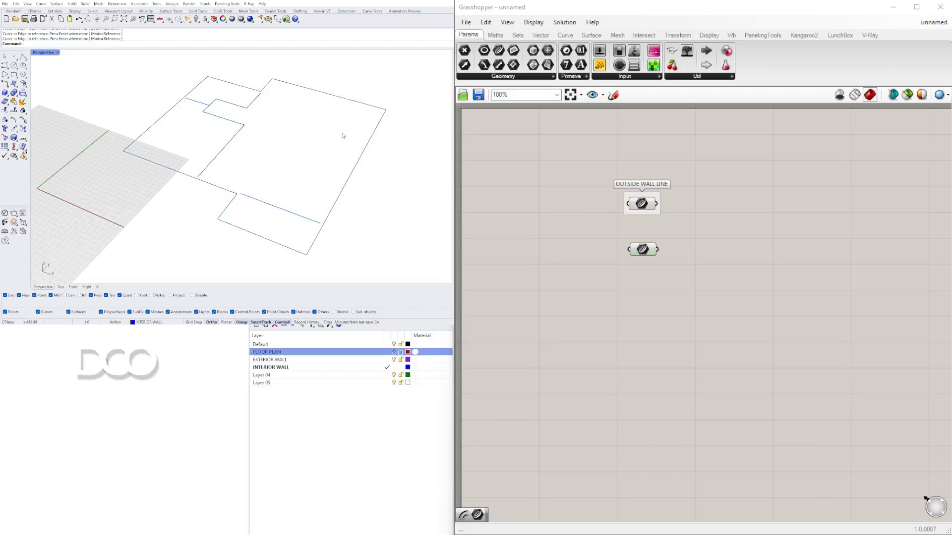
{"action": "left_click", "coordinate": [651, 254]}
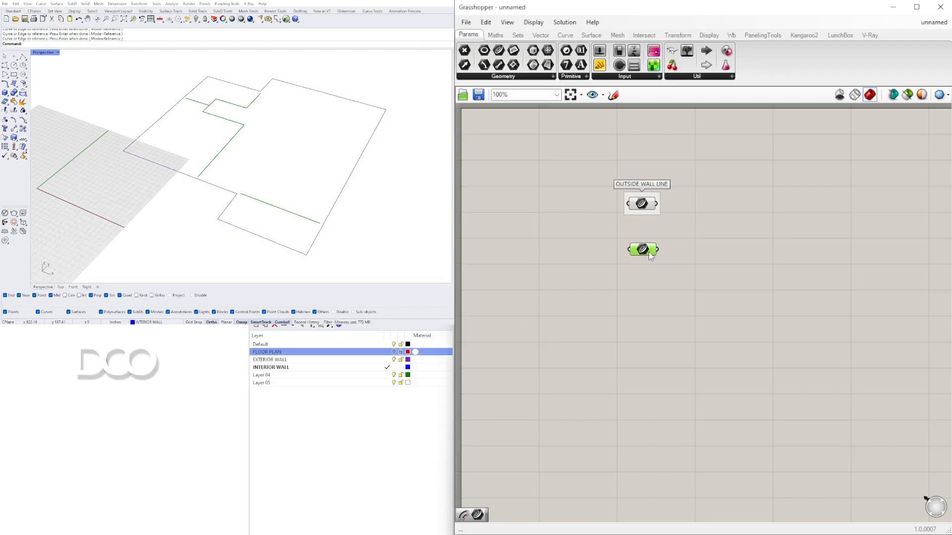
{"action": "left_click", "coordinate": [644, 205]}
{"action": "left_click", "coordinate": [640, 251]}
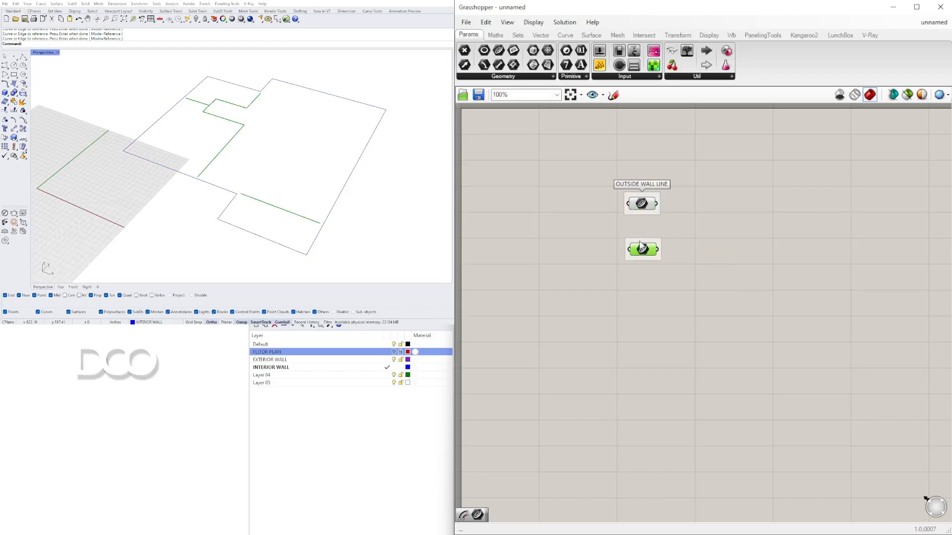
{"action": "right_click", "coordinate": [640, 245]}
{"action": "type", "text": "INTE"}
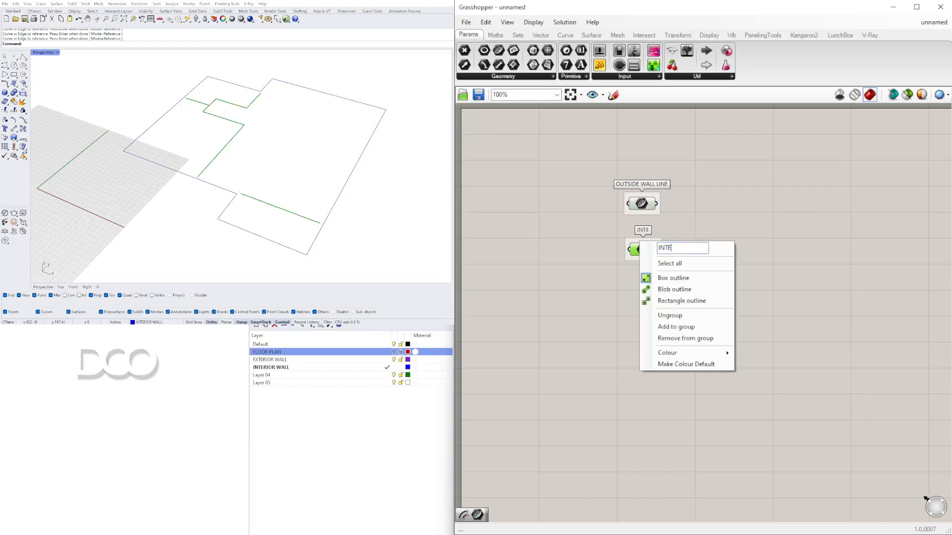
{"action": "type", "text": "RIOR WALLS"}
{"action": "key", "text": "BackSpace"}
{"action": "type", "text": "CENTER"}
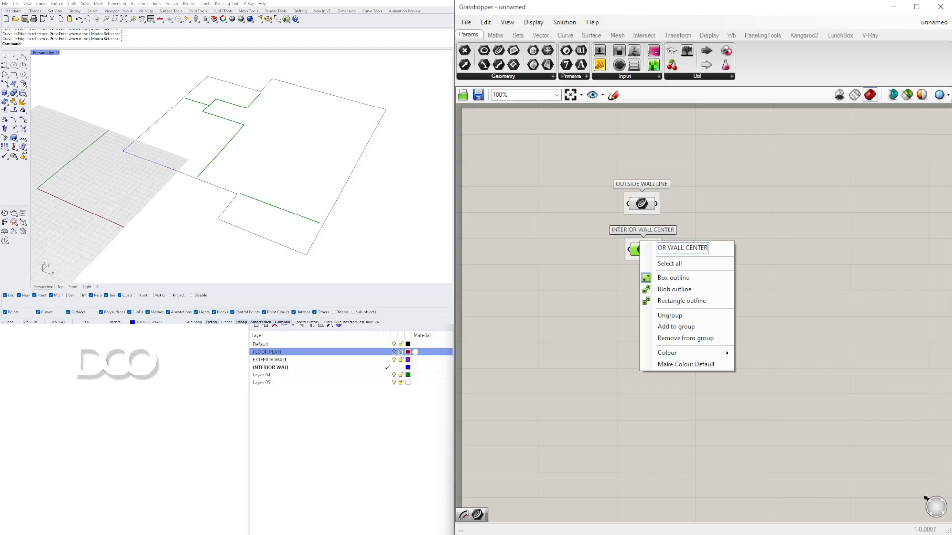
{"action": "key", "text": "Return"}
Step: Move the two grouped curve parameters apart on the canvas
{"action": "left_click", "coordinate": [238, 151]}
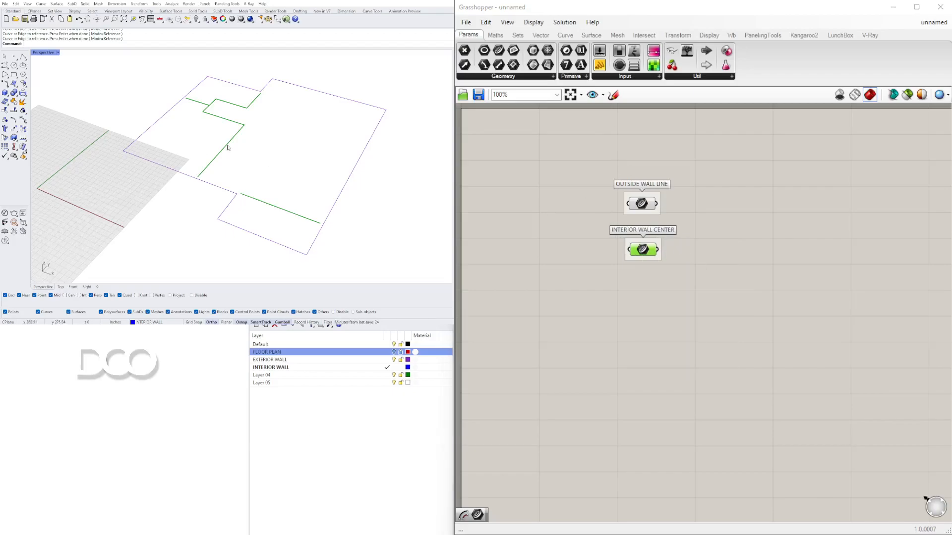
{"action": "left_click", "coordinate": [557, 307]}
{"action": "left_click_drag", "start_coordinate": [642, 252], "coordinate": [640, 262]}
{"action": "left_click_drag", "start_coordinate": [632, 195], "coordinate": [632, 177]}
{"action": "left_click_drag", "start_coordinate": [644, 260], "coordinate": [642, 298]}
{"action": "left_click", "coordinate": [641, 185]}
{"action": "scroll", "coordinate": [325, 214], "scroll_direction": "up", "scroll_amount": 6}
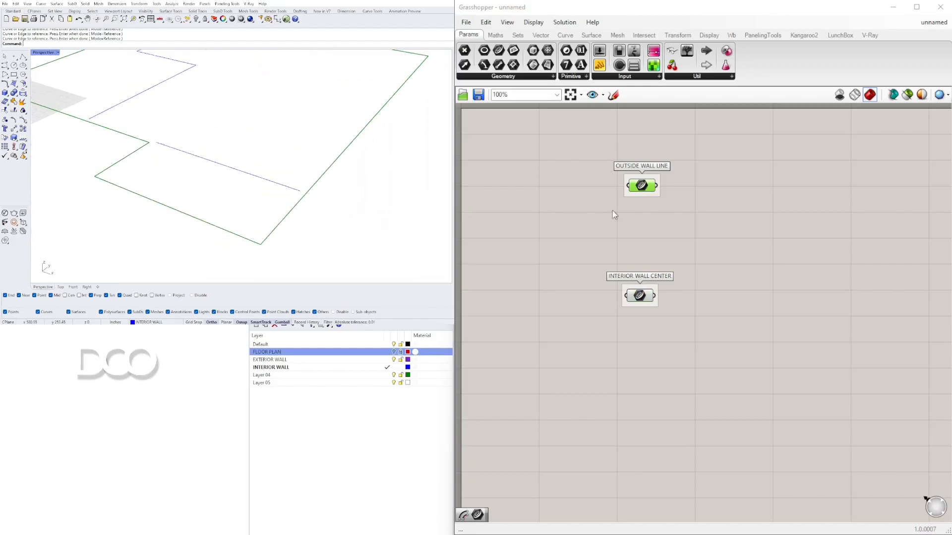
{"action": "left_click_drag", "start_coordinate": [649, 187], "coordinate": [644, 176]}
{"action": "left_click", "coordinate": [723, 187]}
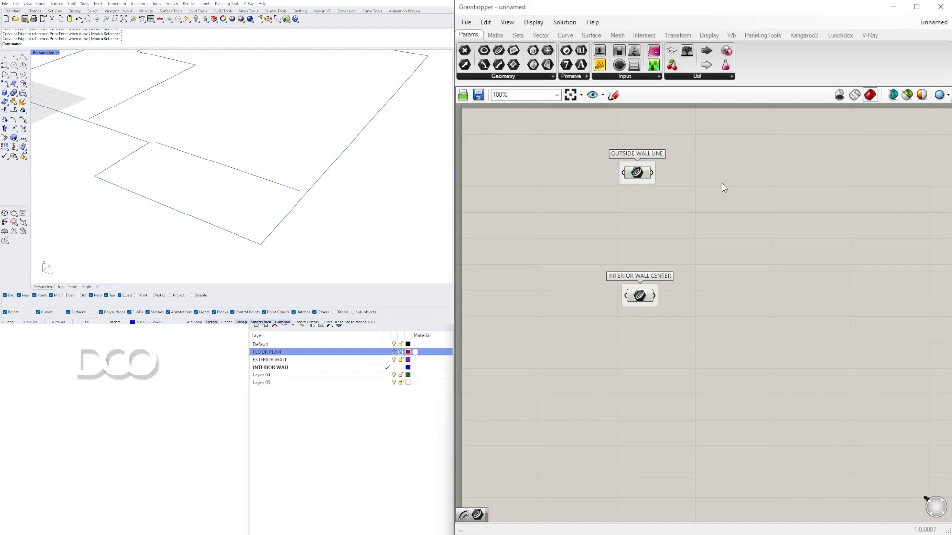
Step: Add an Offset Curve component and connect the OUTSIDE WALL LINE curve to its Curve input
{"action": "double_click", "coordinate": [722, 184]}
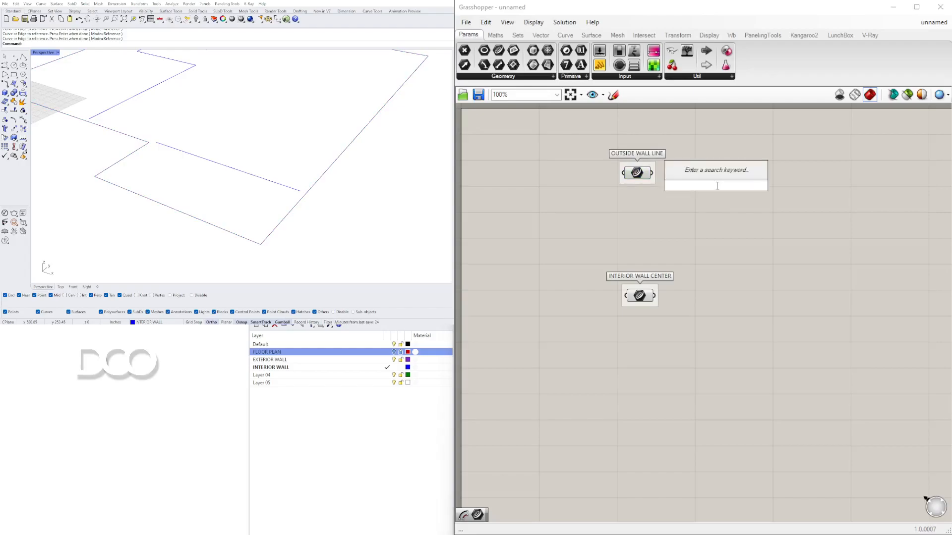
{"action": "type", "text": "OFF"}
{"action": "left_click", "coordinate": [707, 159]}
{"action": "left_click_drag", "start_coordinate": [707, 191], "coordinate": [816, 188]}
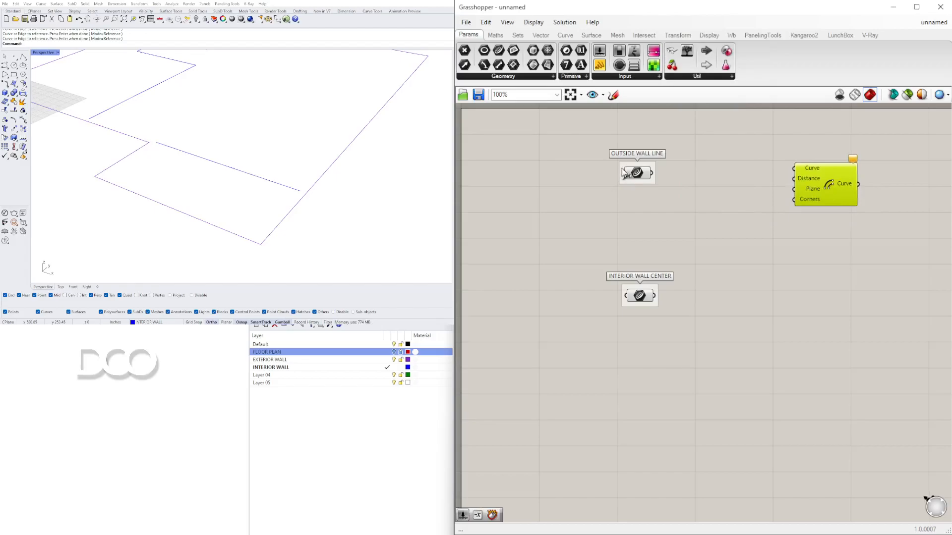
{"action": "left_click", "coordinate": [638, 173]}
{"action": "left_click_drag", "start_coordinate": [652, 174], "coordinate": [840, 189]}
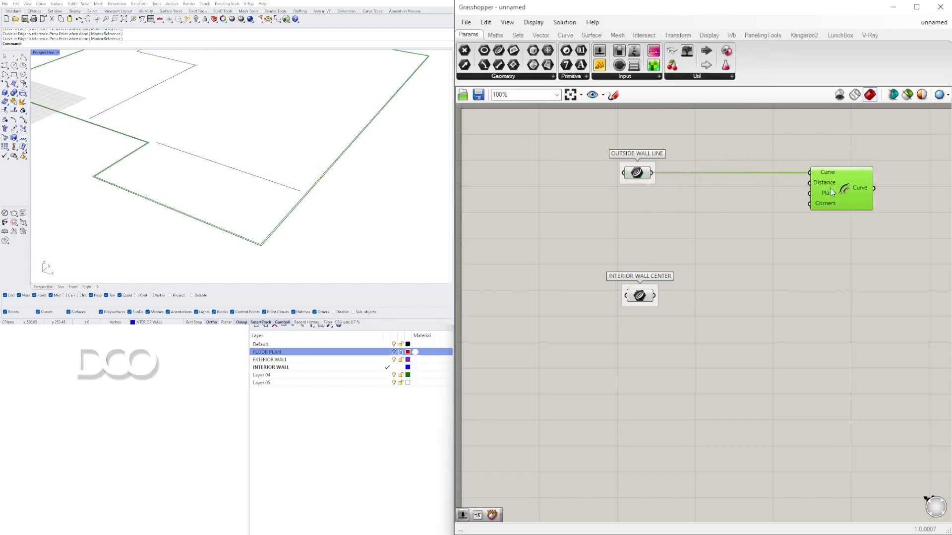
Step: Show the FLOOR PLAN layer beneath the wall curves
{"action": "left_click", "coordinate": [366, 467]}
{"action": "right_click_drag", "start_coordinate": [361, 189], "coordinate": [264, 230]}
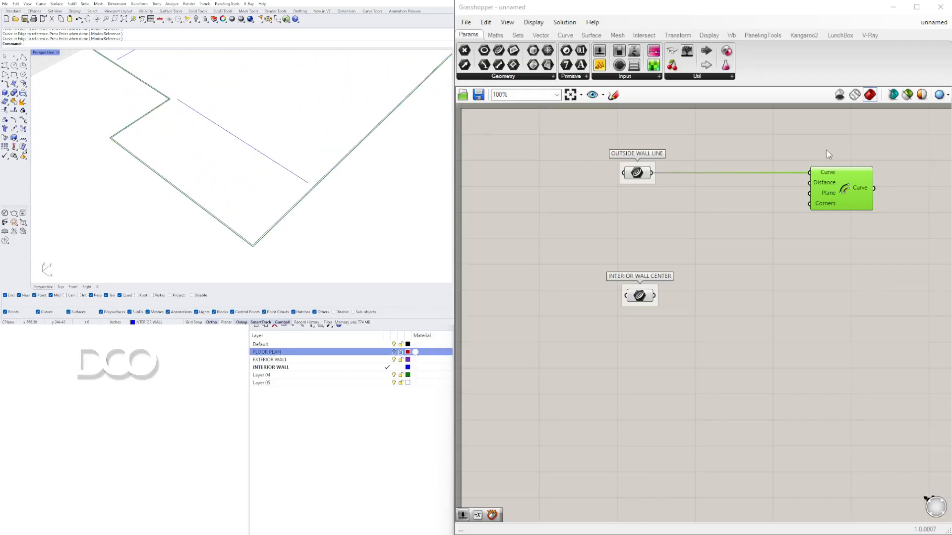
{"action": "left_click", "coordinate": [642, 175]}
{"action": "mouse_move", "coordinate": [865, 184]}
{"action": "left_mouse_down"}
{"action": "mouse_move", "coordinate": [836, 192]}
{"action": "mouse_move", "coordinate": [856, 185]}
{"action": "left_mouse_up"}
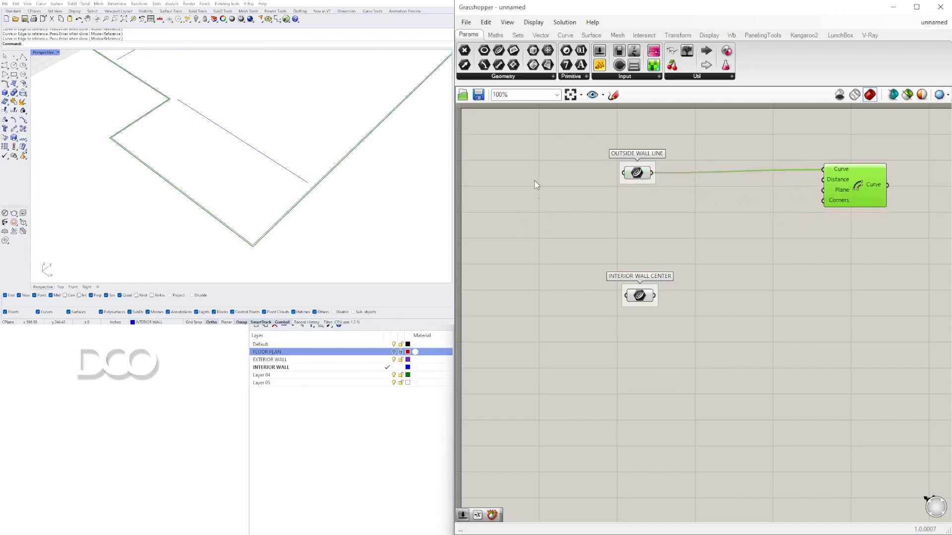
{"action": "left_click", "coordinate": [394, 353]}
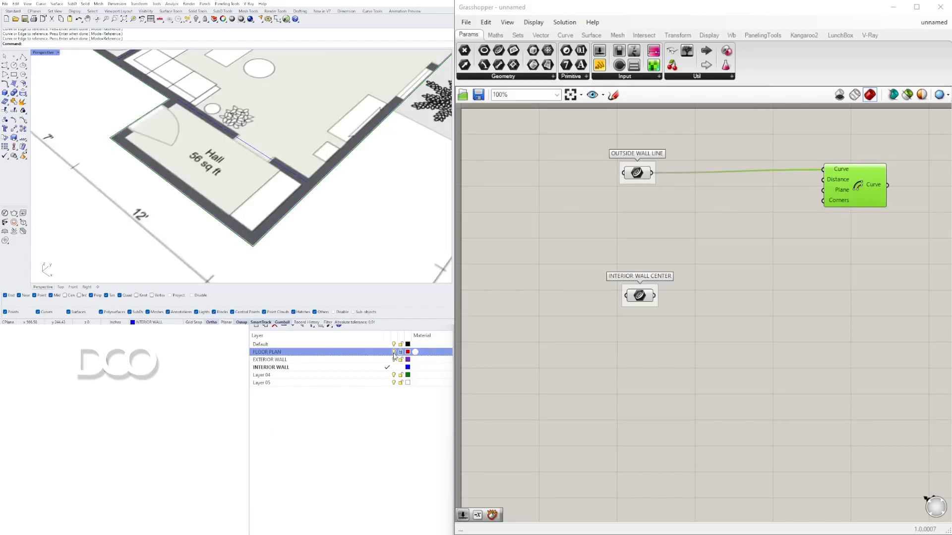
Step: Add a Negative component and connect its result to the Offset Curve's Distance input
{"action": "double_click", "coordinate": [719, 196]}
{"action": "type", "text": "NEG"}
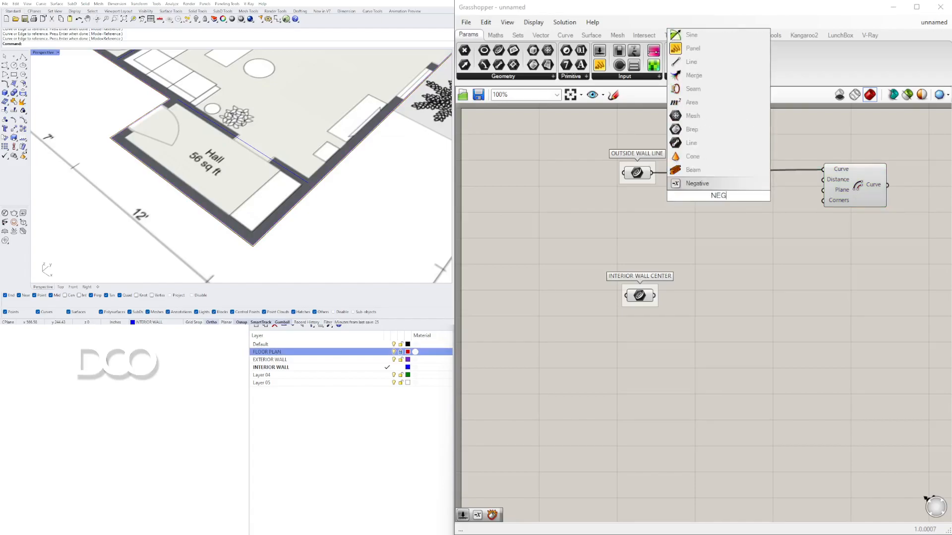
{"action": "left_click", "coordinate": [697, 183]}
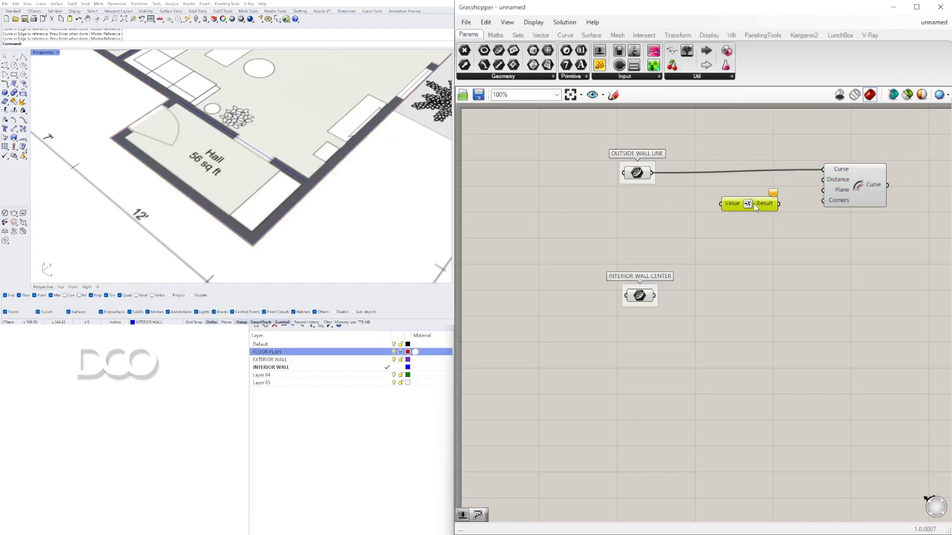
{"action": "left_click_drag", "start_coordinate": [778, 203], "coordinate": [838, 197]}
{"action": "left_click_drag", "start_coordinate": [757, 203], "coordinate": [743, 203]}
Step: Create a number slider set to 6.5 and connect it to the Negative component's input
{"action": "left_click", "coordinate": [626, 204]}
{"action": "double_click", "coordinate": [625, 204]}
{"action": "type", "text": "6"}
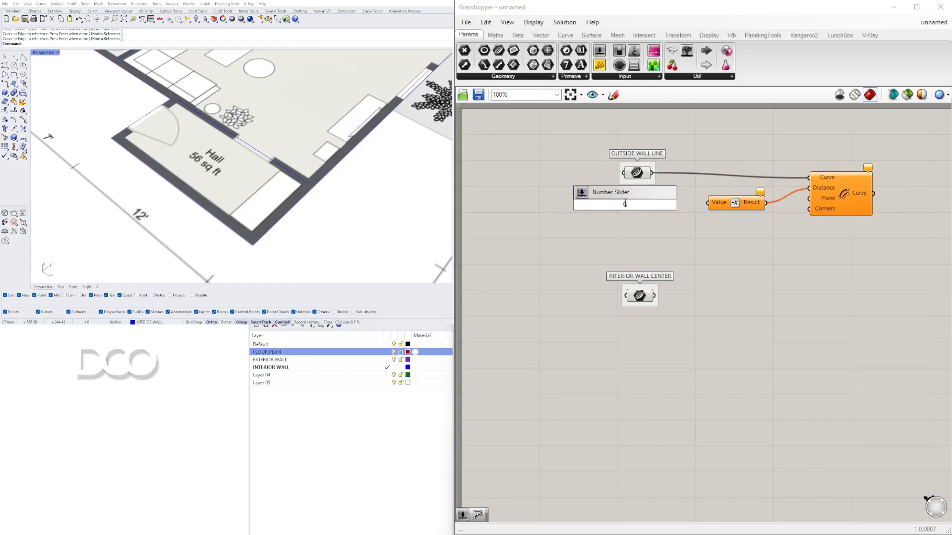
{"action": "type", "text": ".5"}
{"action": "key", "text": "Return"}
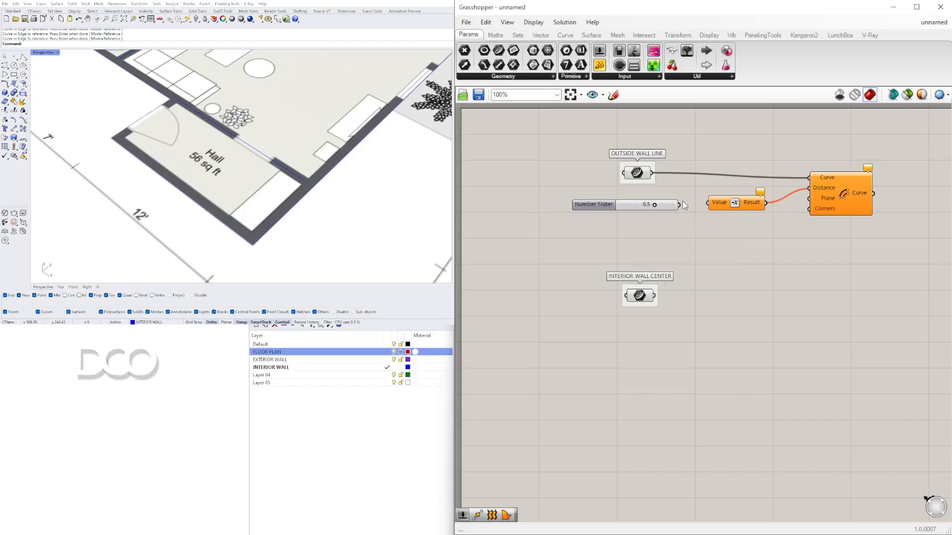
{"action": "left_click_drag", "start_coordinate": [683, 209], "coordinate": [726, 216]}
Step: Set the number slider to 8
{"action": "scroll", "coordinate": [692, 206], "scroll_direction": "up", "scroll_amount": 6}
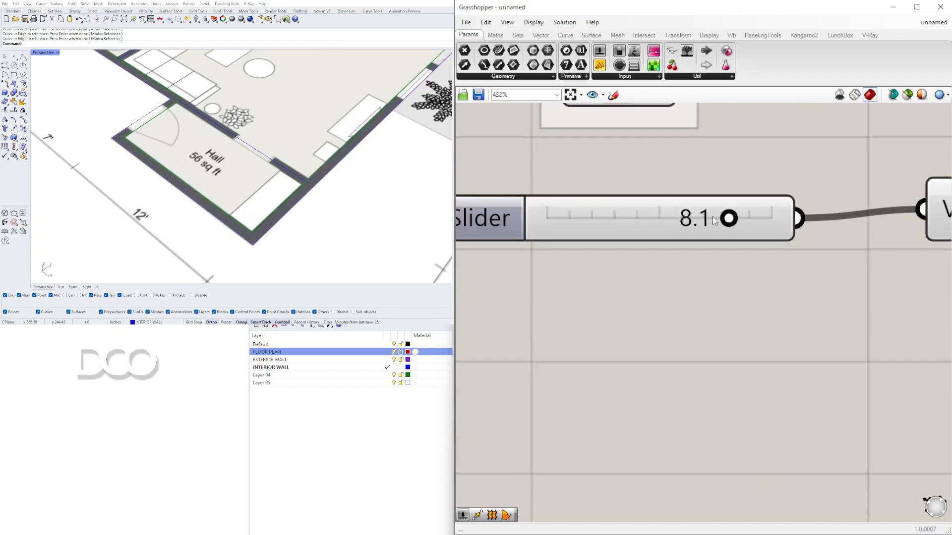
{"action": "double_click", "coordinate": [702, 215]}
{"action": "type", "text": "8"}
{"action": "key", "text": "Return"}
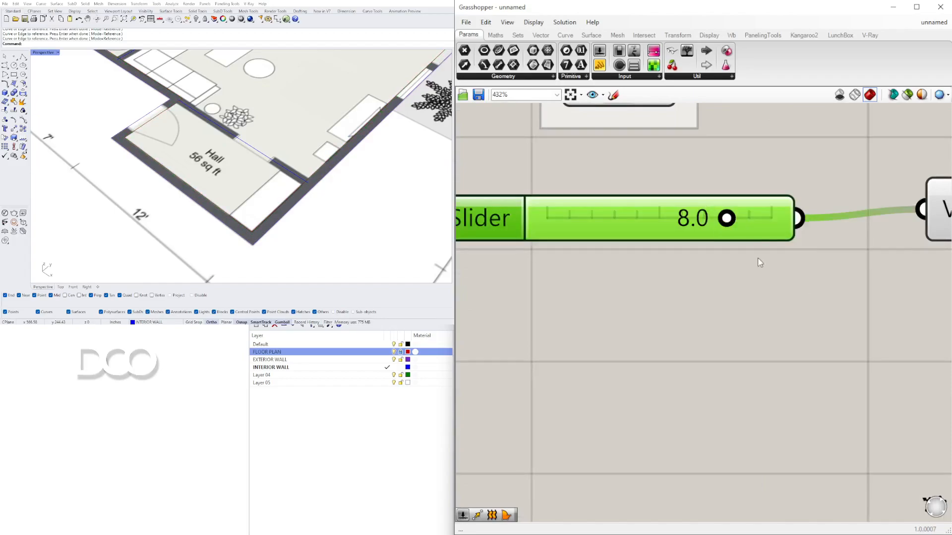
Step: Inspect the offset wall curve against the floor plan in the Perspective viewport
{"action": "scroll", "coordinate": [698, 284], "scroll_direction": "down", "scroll_amount": 5}
{"action": "scroll", "coordinate": [698, 284], "scroll_direction": "down", "scroll_amount": 3}
{"action": "left_click", "coordinate": [786, 248]}
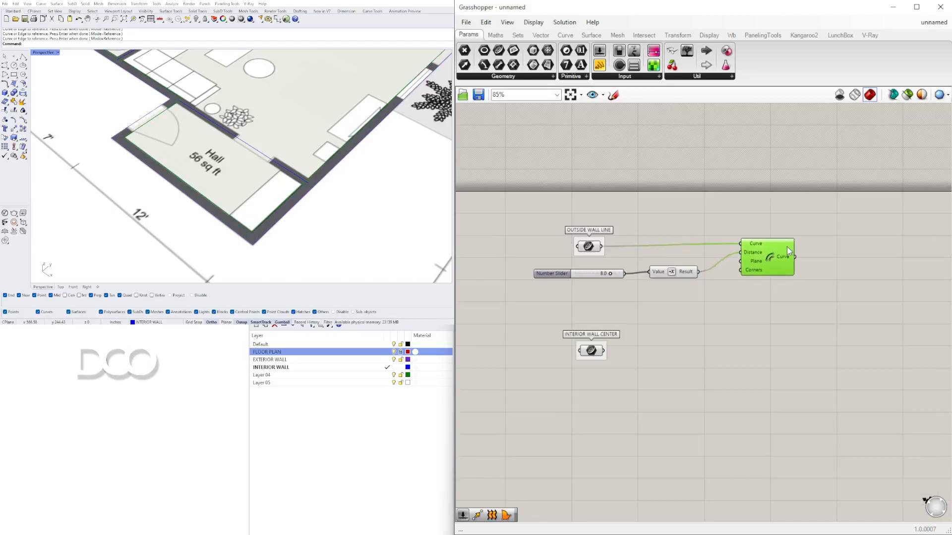
{"action": "left_click_drag", "start_coordinate": [788, 251], "coordinate": [784, 253]}
{"action": "left_click", "coordinate": [786, 371]}
{"action": "scroll", "coordinate": [265, 171], "scroll_direction": "down", "scroll_amount": 6}
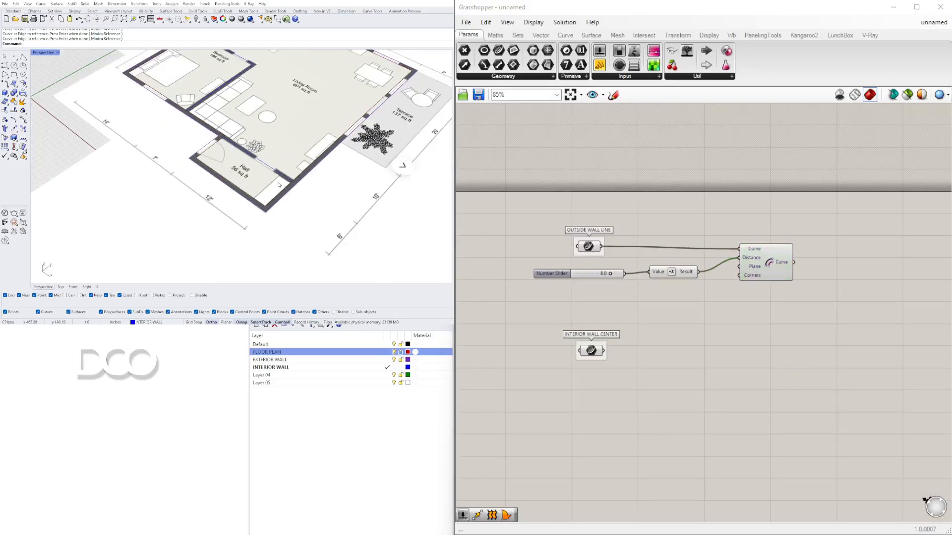
{"action": "right_click_drag", "start_coordinate": [265, 171], "coordinate": [248, 161]}
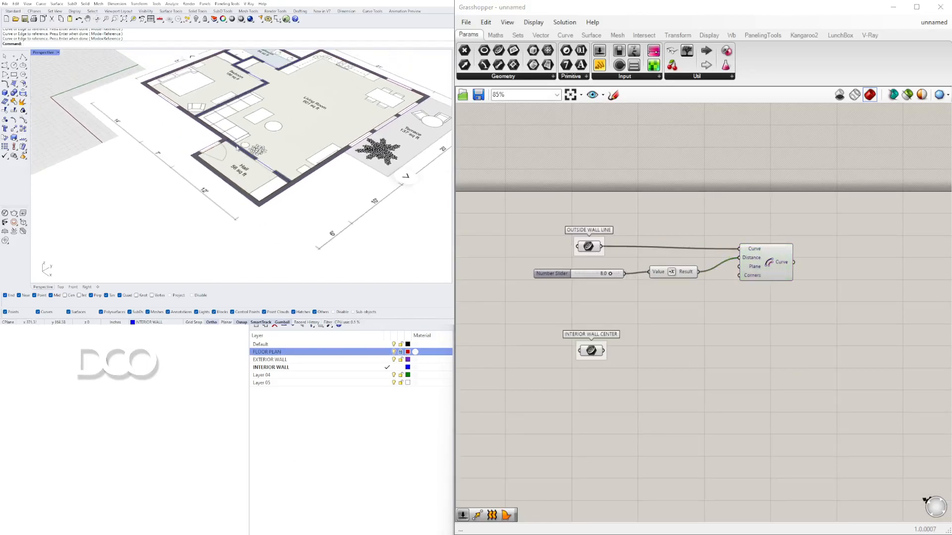
Step: Add a Boundary Surfaces component fed by the outside wall line and the offset curve, and flatten its Edges input
{"action": "left_click_drag", "start_coordinate": [529, 267], "coordinate": [592, 278]}
{"action": "left_click_drag", "start_coordinate": [779, 266], "coordinate": [662, 279]}
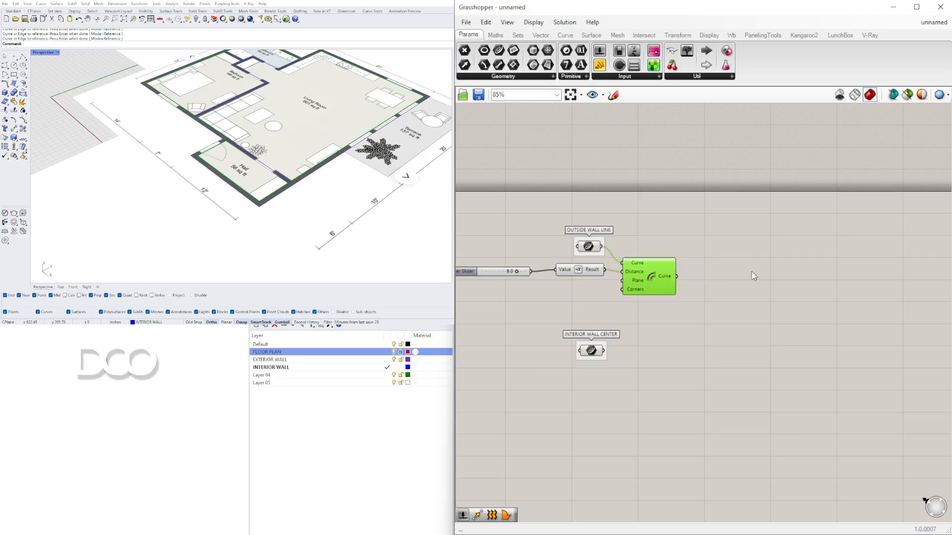
{"action": "double_click", "coordinate": [721, 257]}
{"action": "type", "text": "BOUN"}
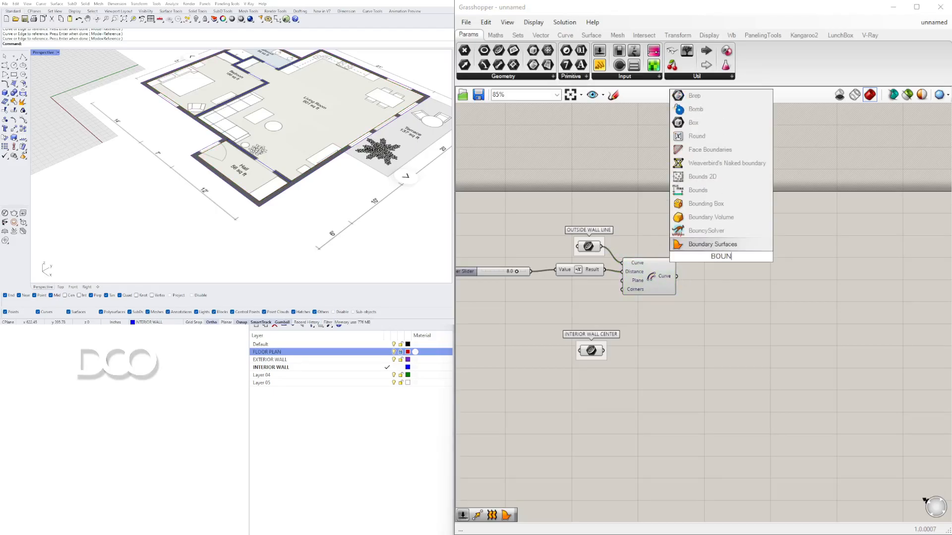
{"action": "left_click", "coordinate": [706, 251]}
{"action": "left_click_drag", "start_coordinate": [601, 247], "coordinate": [713, 252]}
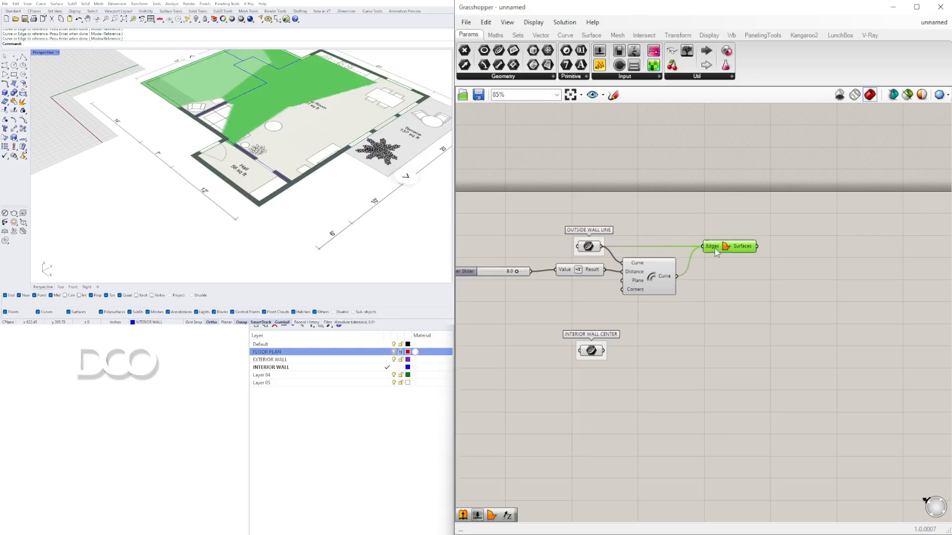
{"action": "right_click", "coordinate": [702, 245]}
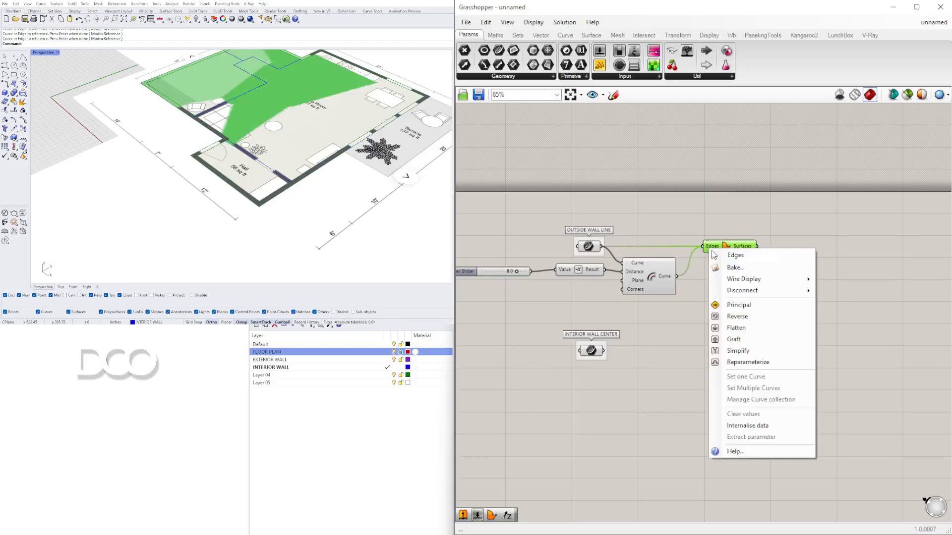
{"action": "left_click", "coordinate": [721, 340]}
{"action": "mouse_move", "coordinate": [725, 248]}
{"action": "left_mouse_down"}
{"action": "mouse_move", "coordinate": [739, 248]}
{"action": "mouse_move", "coordinate": [724, 246]}
{"action": "left_mouse_up"}
{"action": "left_click", "coordinate": [731, 278]}
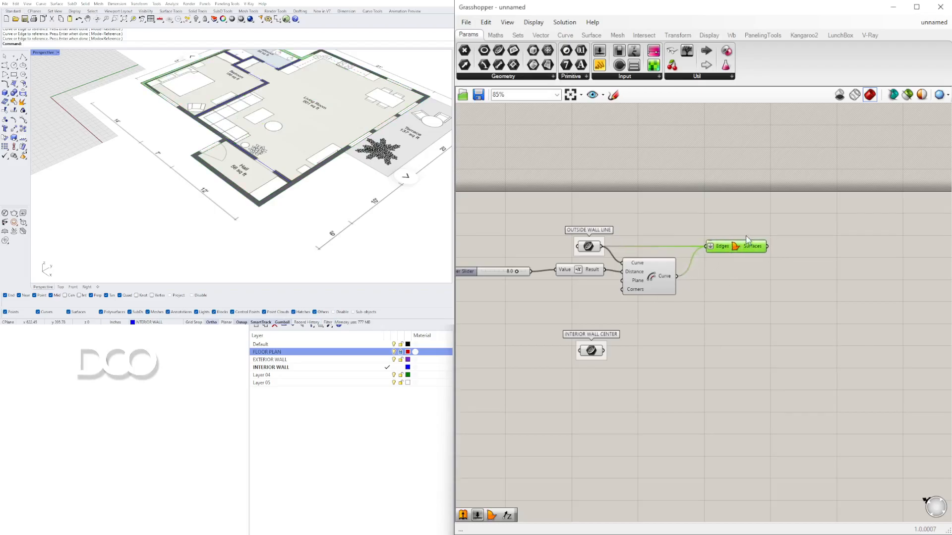
Step: Add an Extrude component and connect the boundary surfaces to its Base input
{"action": "double_click", "coordinate": [762, 285]}
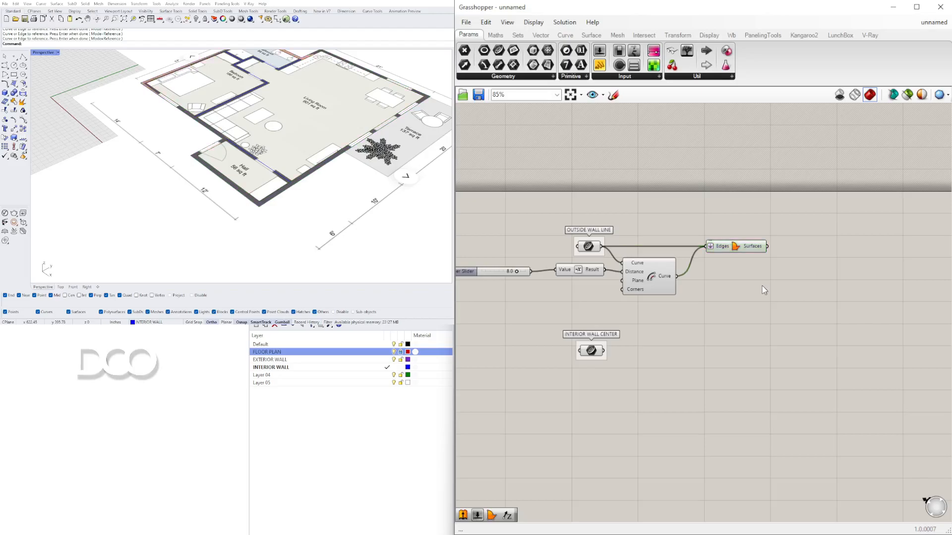
{"action": "type", "text": "EXTR"}
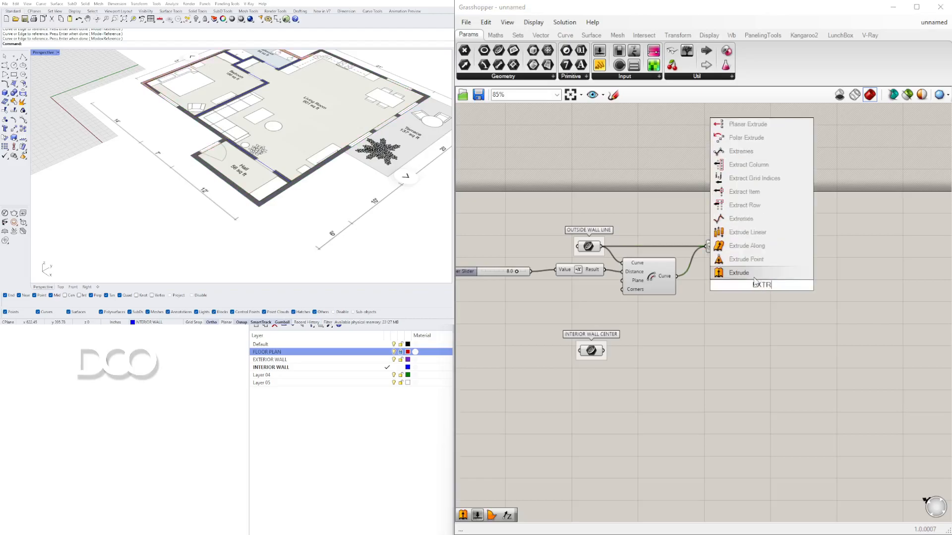
{"action": "left_click", "coordinate": [761, 274]}
{"action": "left_click_drag", "start_coordinate": [747, 281], "coordinate": [817, 261]}
{"action": "left_click_drag", "start_coordinate": [767, 246], "coordinate": [802, 259]}
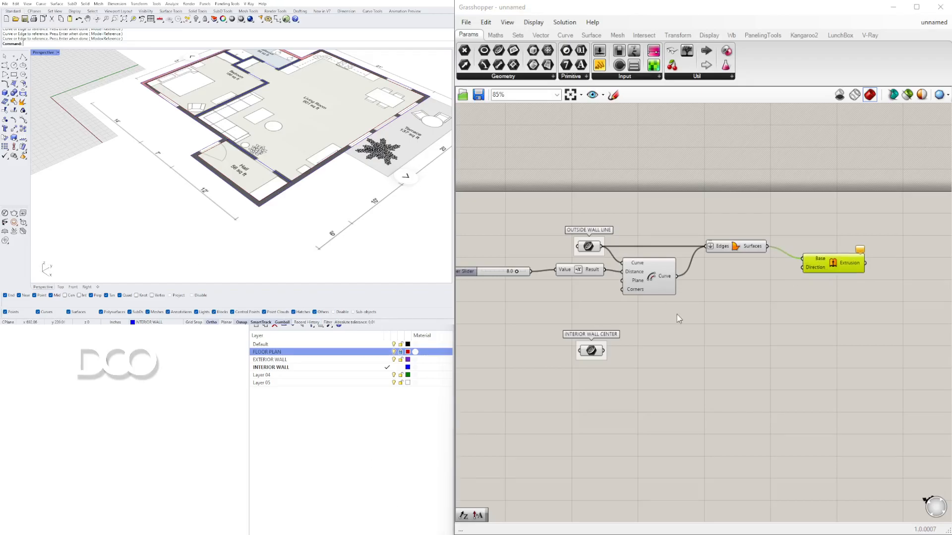
Step: Add a Unit Z component and connect its vector to the Extrude's Direction input
{"action": "double_click", "coordinate": [746, 286]}
{"action": "type", "text": "z"}
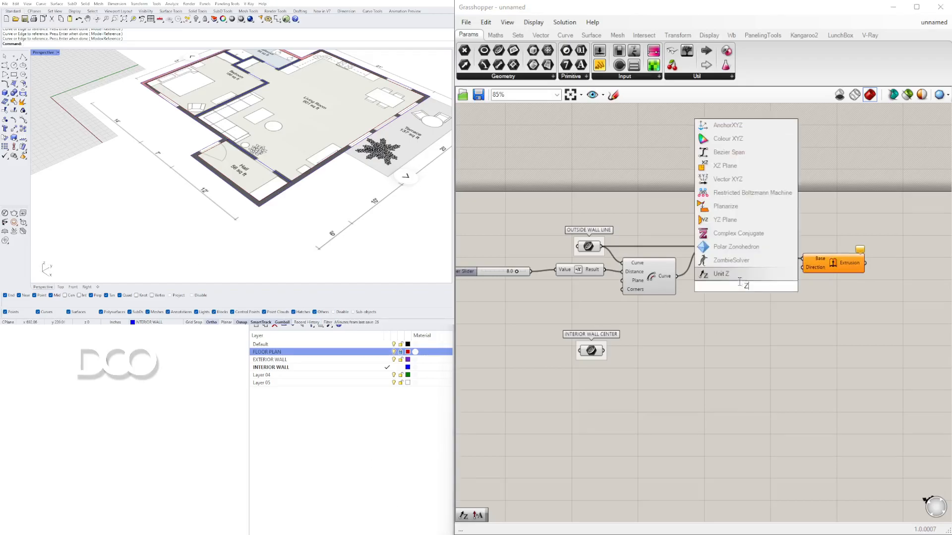
{"action": "left_click", "coordinate": [730, 273]}
{"action": "left_click_drag", "start_coordinate": [759, 286], "coordinate": [833, 257]}
{"action": "left_click", "coordinate": [744, 299]}
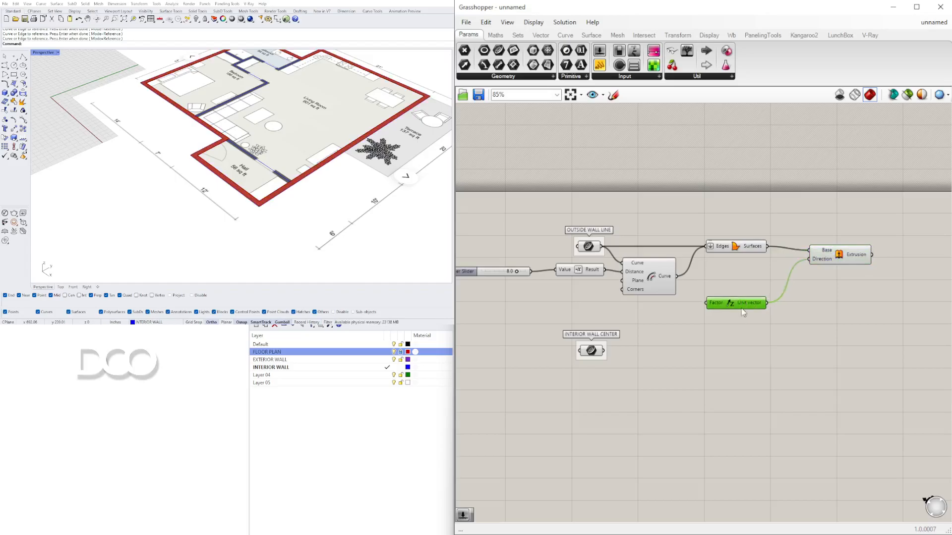
Step: Create a number slider set to 9.5 below the Offset Curve component
{"action": "double_click", "coordinate": [648, 310]}
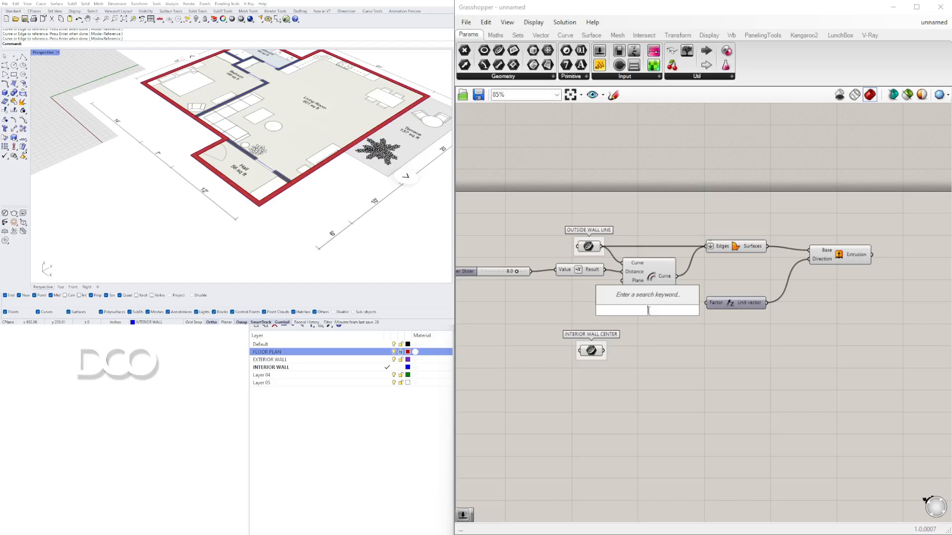
{"action": "type", "text": "9"}
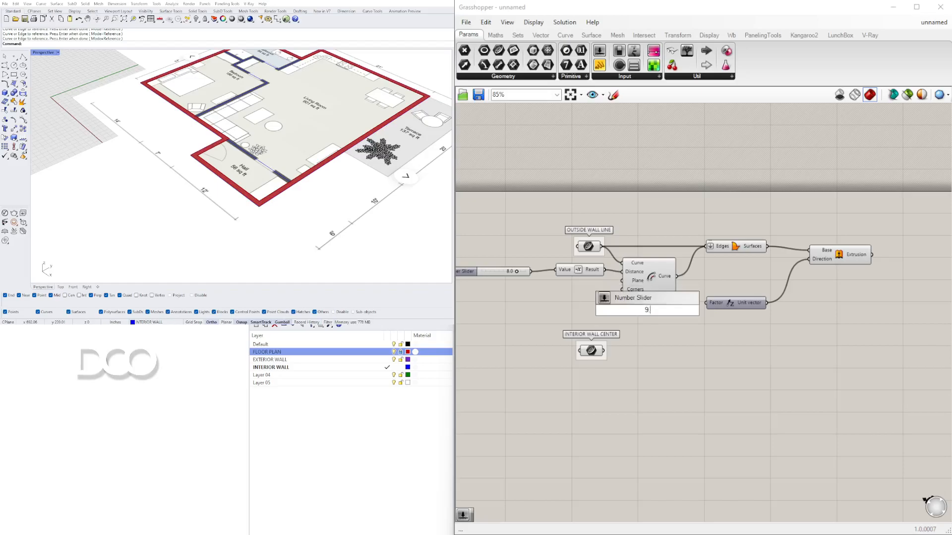
{"action": "key", "text": "Return"}
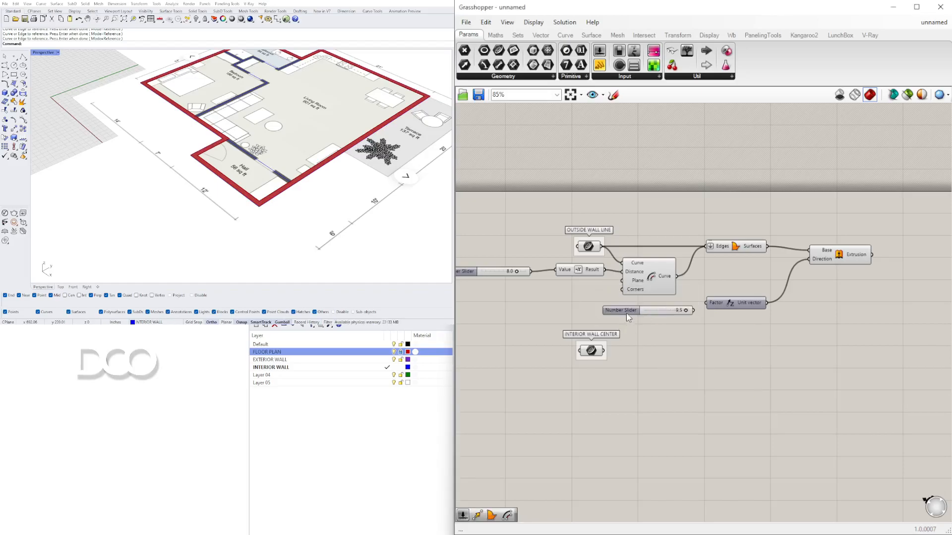
{"action": "left_click_drag", "start_coordinate": [626, 313], "coordinate": [565, 313]}
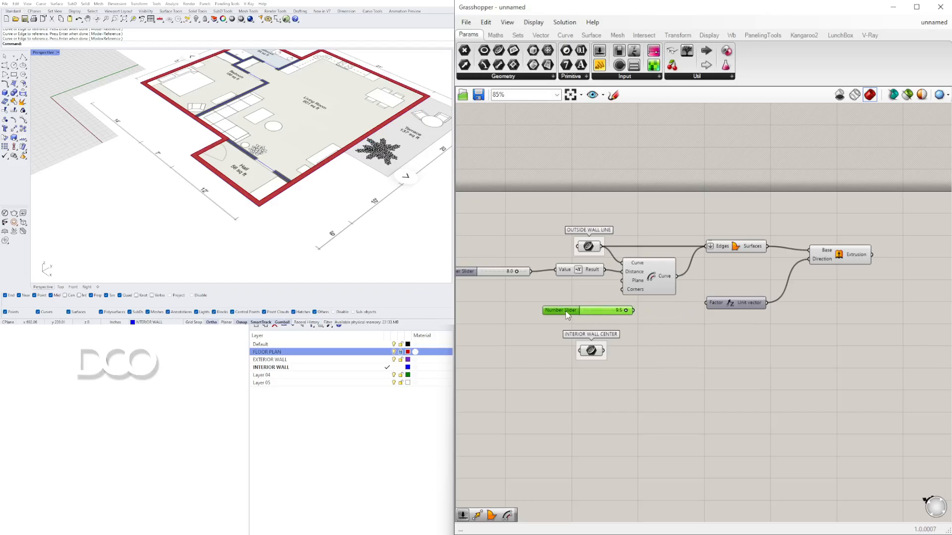
Step: Add a Multiplication component taking the 9.5 slider and feed its result into Unit Z's Factor to extrude the walls
{"action": "double_click", "coordinate": [655, 313]}
{"action": "type", "text": "Multiplication"}
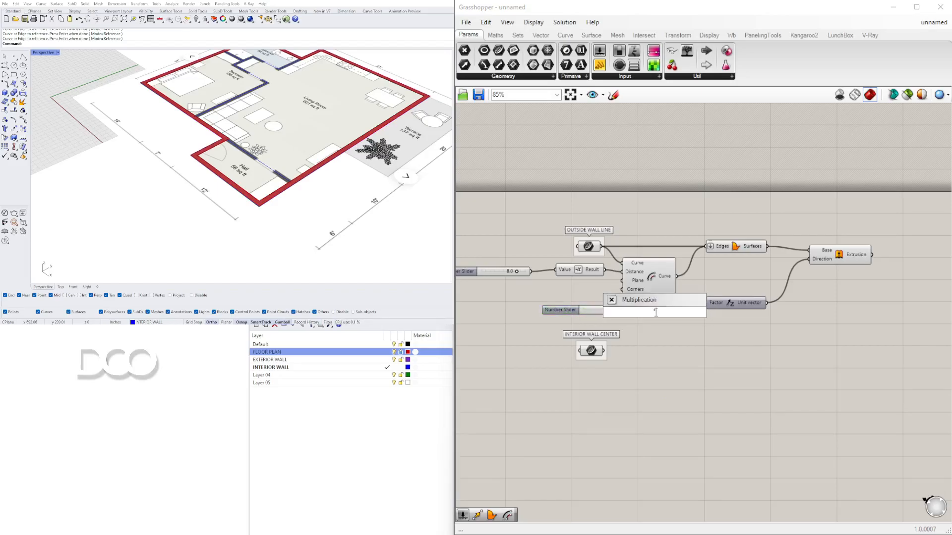
{"action": "key", "text": "Return"}
{"action": "left_click", "coordinate": [655, 313]}
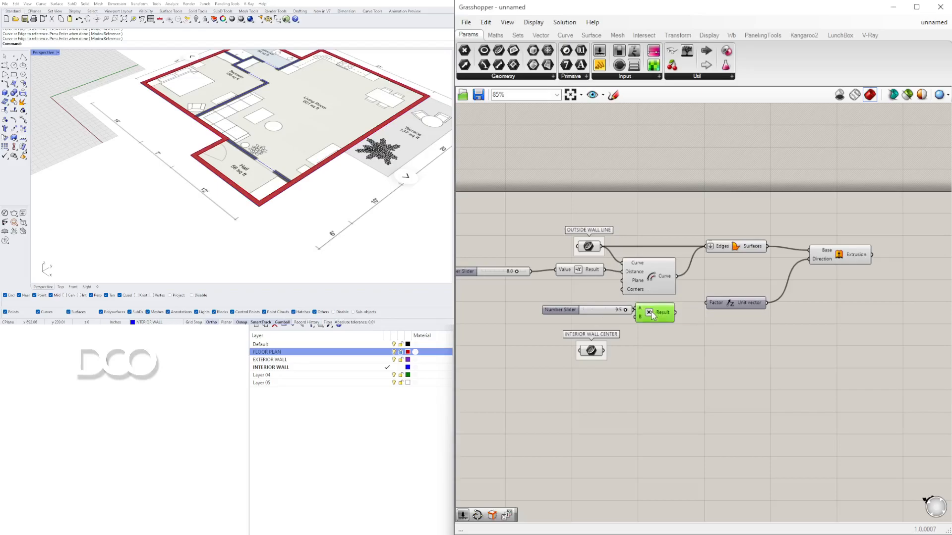
{"action": "left_click_drag", "start_coordinate": [655, 312], "coordinate": [711, 314]}
{"action": "mouse_move", "coordinate": [679, 318]}
{"action": "left_click", "coordinate": [750, 346]}
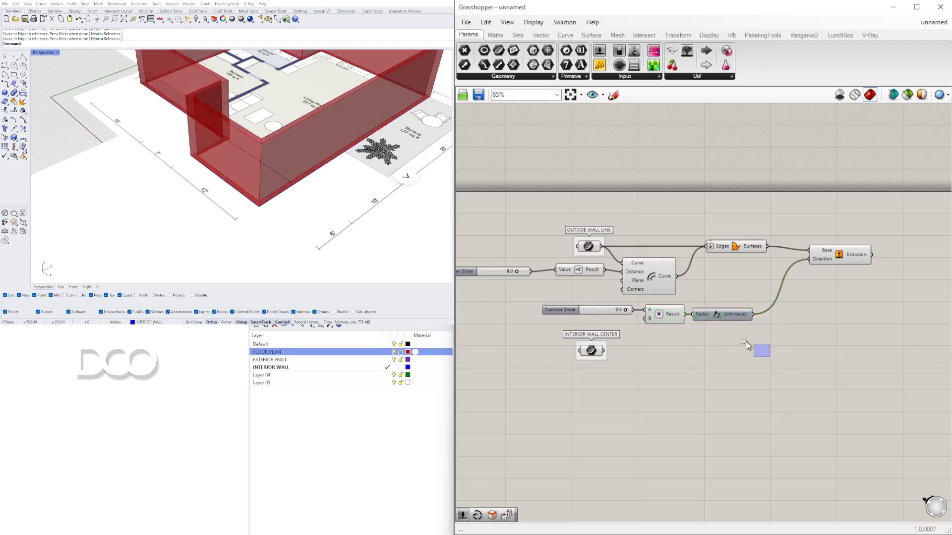
{"action": "right_click_drag", "start_coordinate": [707, 326], "coordinate": [801, 334]}
Step: Rename the 8.0 number slider to OUTSIDE WALL
{"action": "left_click", "coordinate": [563, 274]}
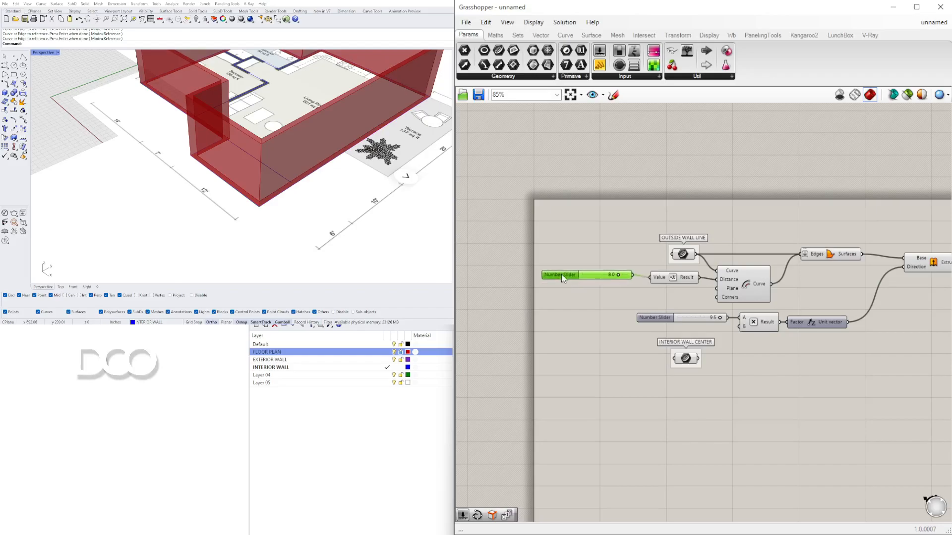
{"action": "right_click", "coordinate": [564, 275]}
{"action": "left_click_drag", "start_coordinate": [624, 283], "coordinate": [569, 291]}
{"action": "type", "text": "OU"}
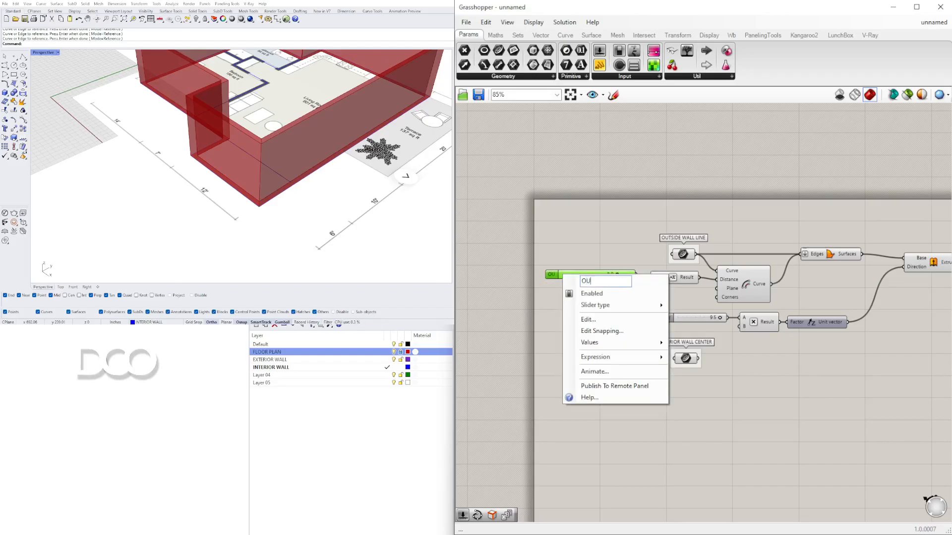
{"action": "type", "text": "TSIDE WALL"}
{"action": "key", "text": "Return"}
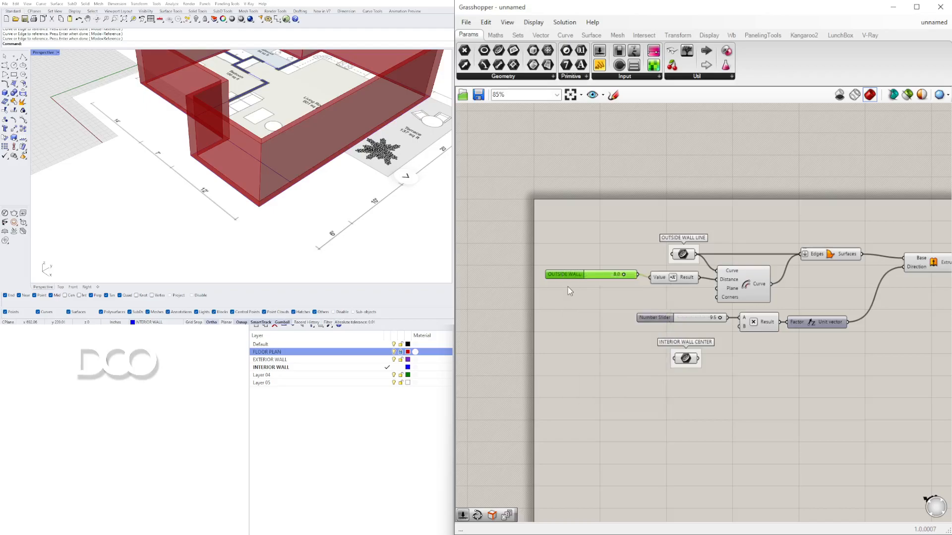
Step: Rename the 9.5 number slider to WALL HEIGHT
{"action": "right_click", "coordinate": [658, 319]}
{"action": "left_click_drag", "start_coordinate": [720, 327], "coordinate": [676, 327]}
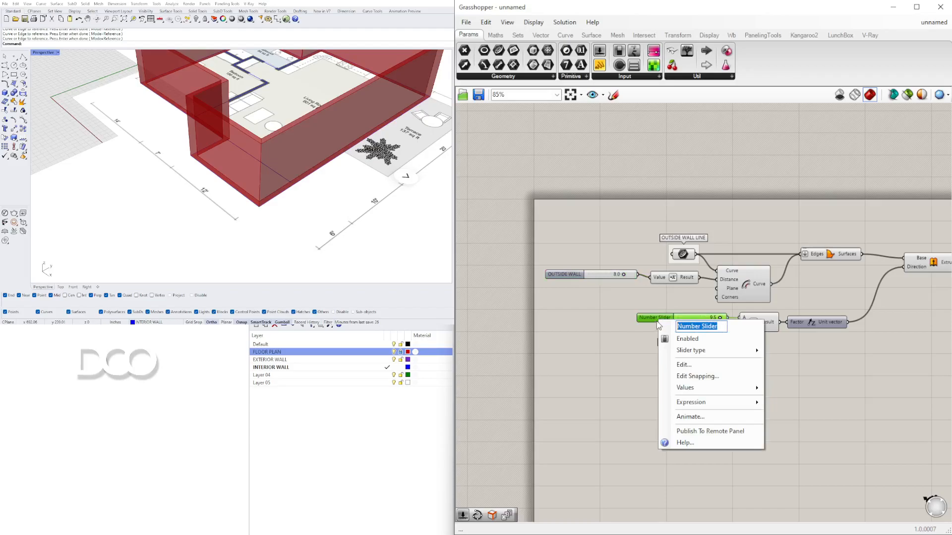
{"action": "type", "text": "WALL HEI"}
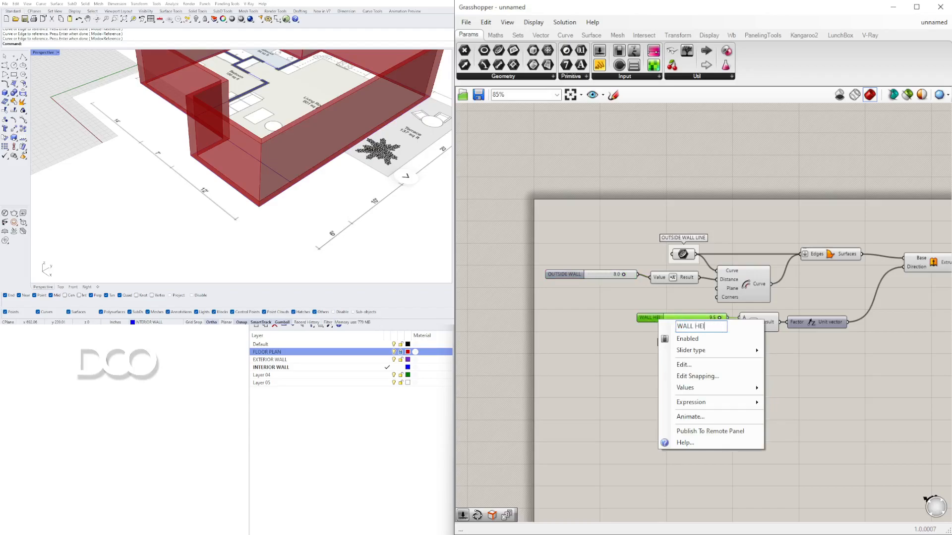
{"action": "type", "text": "GHT"}
{"action": "key", "text": "Return"}
Step: Rearrange and tidy the components on the Grasshopper canvas
{"action": "left_click", "coordinate": [561, 279]}
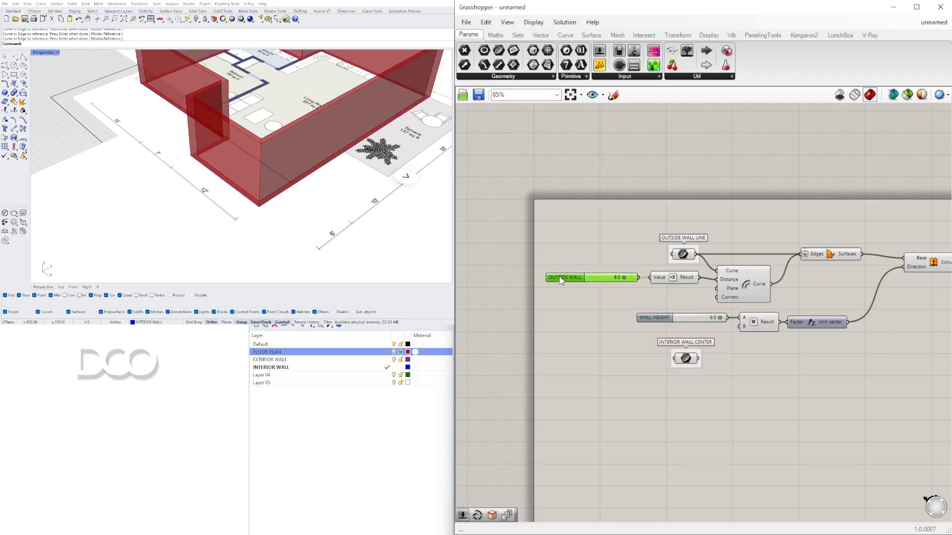
{"action": "left_click", "coordinate": [707, 327]}
{"action": "left_click_drag", "start_coordinate": [837, 338], "coordinate": [678, 312]}
{"action": "left_click_drag", "start_coordinate": [758, 319], "coordinate": [736, 313]}
{"action": "left_click", "coordinate": [788, 381]}
{"action": "left_click_drag", "start_coordinate": [918, 264], "coordinate": [892, 271]}
{"action": "left_click", "coordinate": [888, 324]}
{"action": "scroll", "coordinate": [825, 319], "scroll_direction": "down", "scroll_amount": 3}
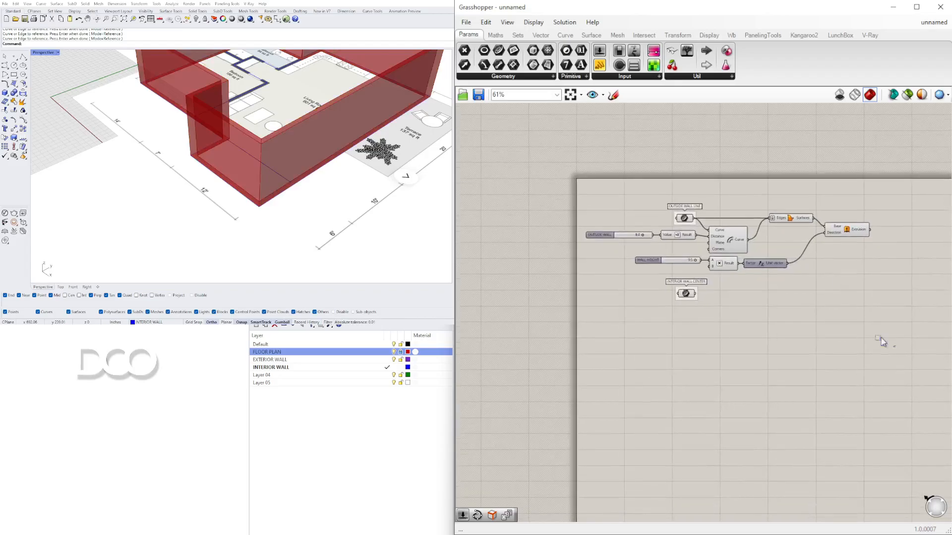
{"action": "key", "text": "ctrl+a"}
{"action": "left_click_drag", "start_coordinate": [683, 224], "coordinate": [703, 228]}
{"action": "left_click", "coordinate": [700, 298]}
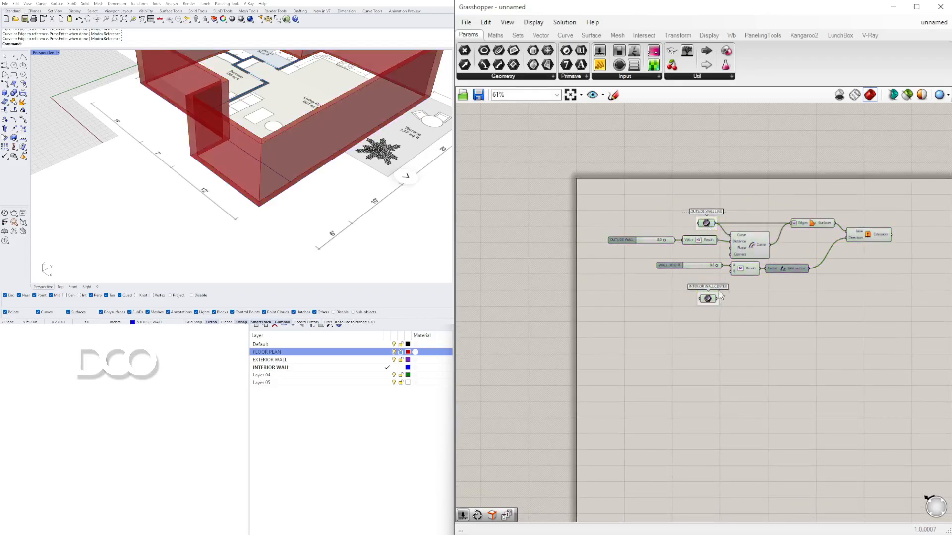
{"action": "scroll", "coordinate": [700, 298], "scroll_direction": "up", "scroll_amount": 4}
{"action": "left_click_drag", "start_coordinate": [712, 306], "coordinate": [712, 317]}
{"action": "left_click", "coordinate": [682, 286]}
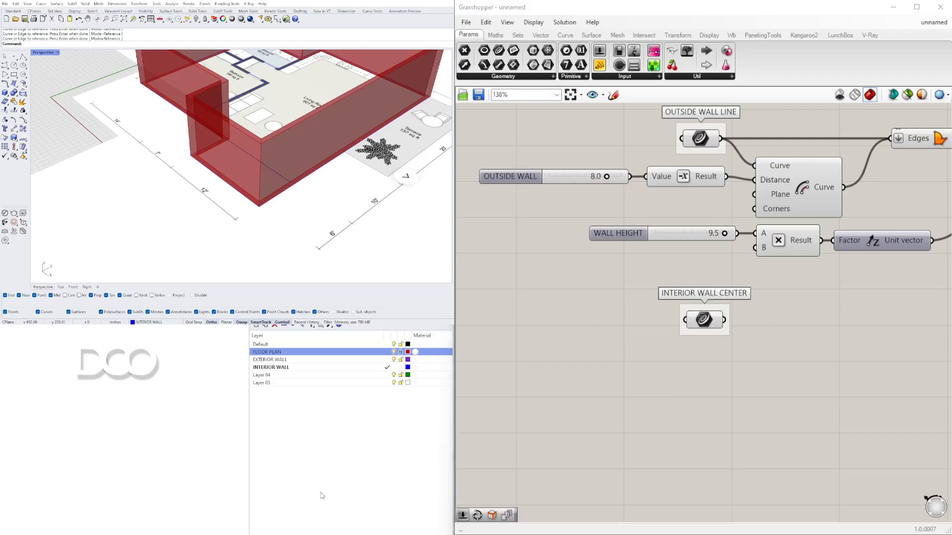
Step: Inspect the interior wall center curves against the floor plan in the Perspective viewport
{"action": "scroll", "coordinate": [256, 165], "scroll_direction": "down", "scroll_amount": 5}
{"action": "left_click", "coordinate": [704, 316]}
{"action": "right_click_drag", "start_coordinate": [204, 196], "coordinate": [230, 217]}
{"action": "scroll", "coordinate": [231, 214], "scroll_direction": "up", "scroll_amount": 8}
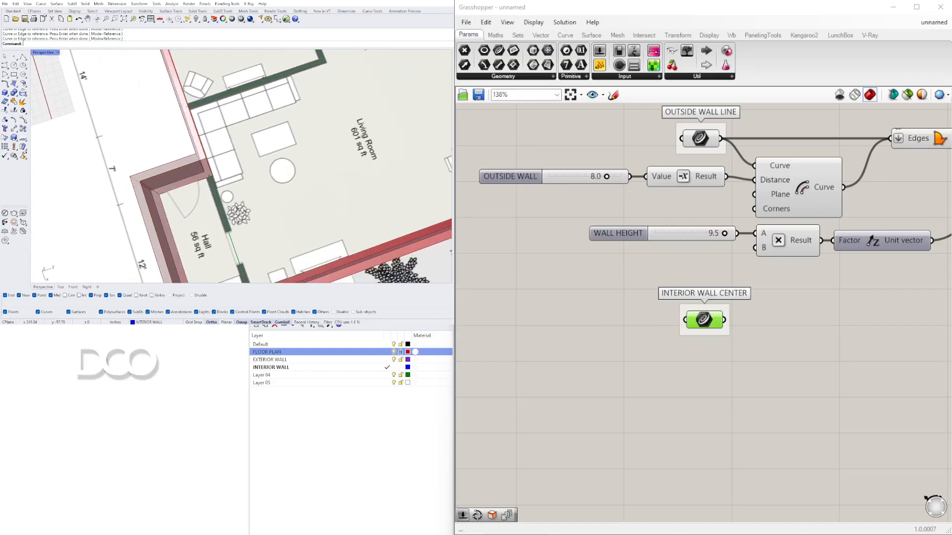
{"action": "scroll", "coordinate": [231, 218], "scroll_direction": "down", "scroll_amount": 3}
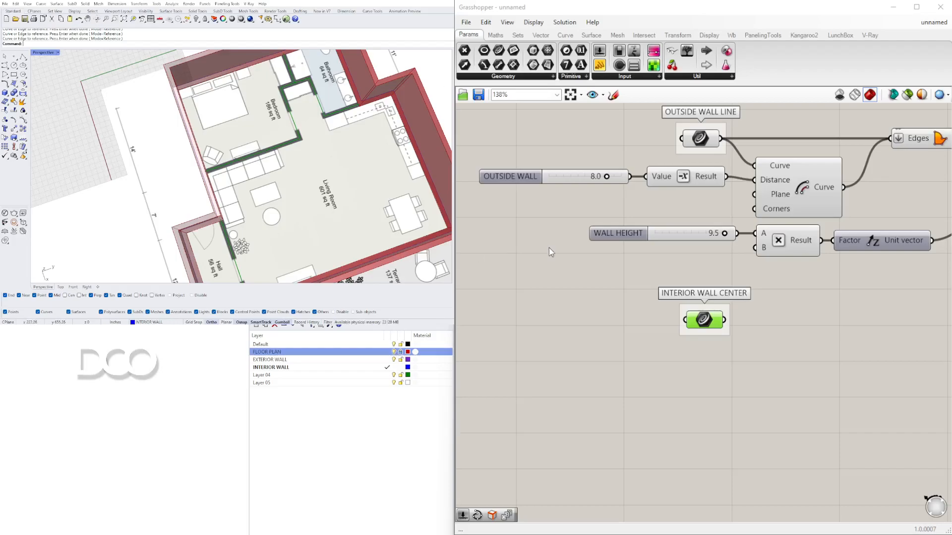
{"action": "left_click", "coordinate": [730, 343]}
{"action": "right_click_drag", "start_coordinate": [727, 342], "coordinate": [609, 296]}
{"action": "left_click", "coordinate": [697, 319]}
Step: Add an Offset Curve component and connect INTERIOR WALL CENTER to its Curve input
{"action": "double_click", "coordinate": [702, 286]}
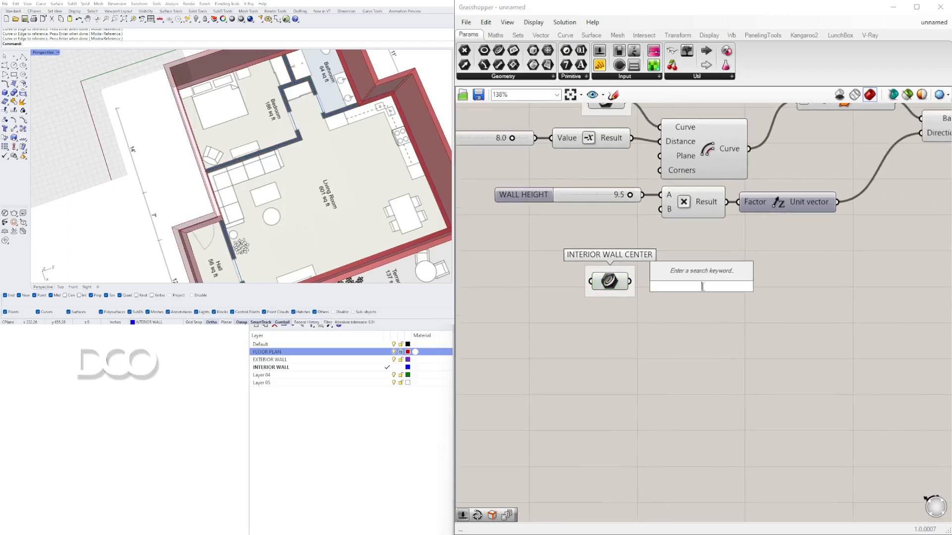
{"action": "type", "text": "OFF"}
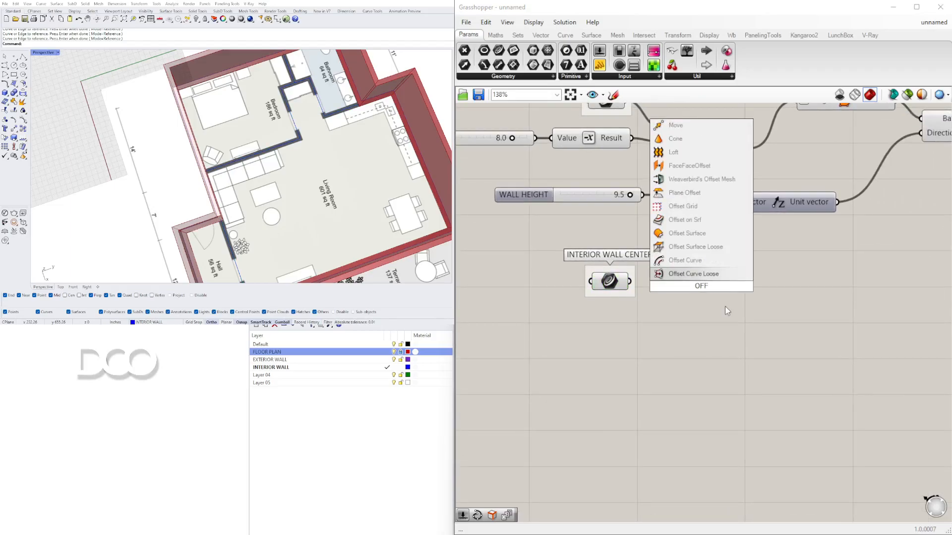
{"action": "left_click", "coordinate": [702, 259]}
{"action": "left_click_drag", "start_coordinate": [704, 291], "coordinate": [753, 309]}
{"action": "left_click_drag", "start_coordinate": [629, 281], "coordinate": [748, 307]}
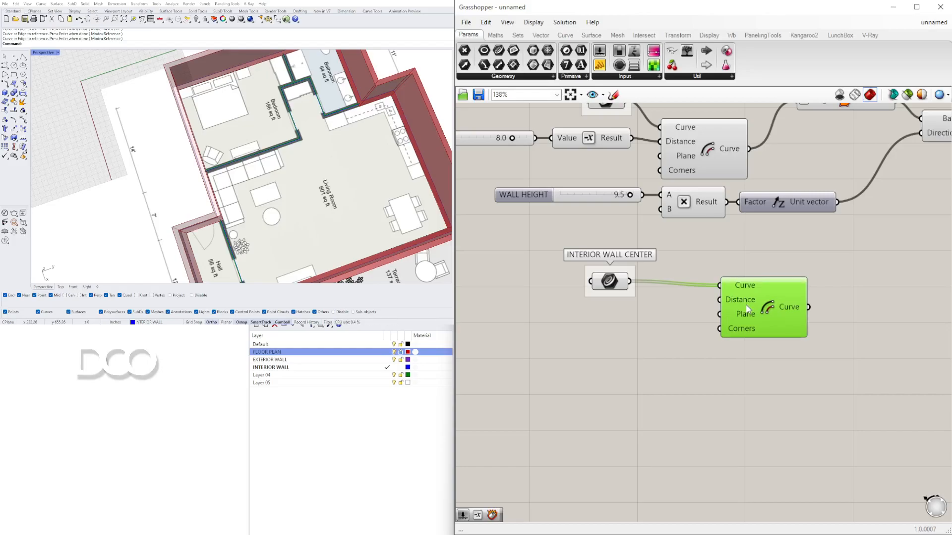
{"action": "scroll", "coordinate": [306, 139], "scroll_direction": "up", "scroll_amount": 4}
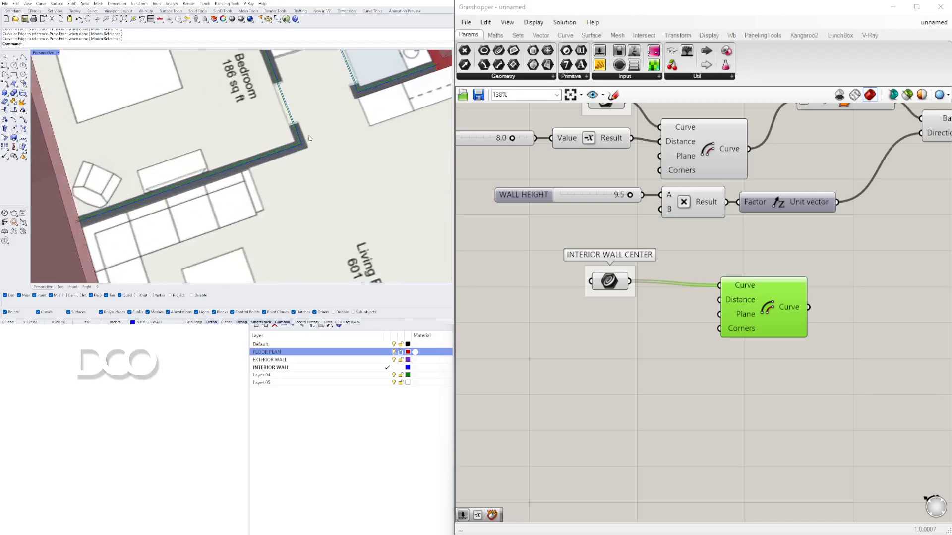
{"action": "left_click_drag", "start_coordinate": [615, 282], "coordinate": [560, 283]}
{"action": "left_click_drag", "start_coordinate": [785, 311], "coordinate": [779, 307]}
{"action": "left_click", "coordinate": [563, 352]}
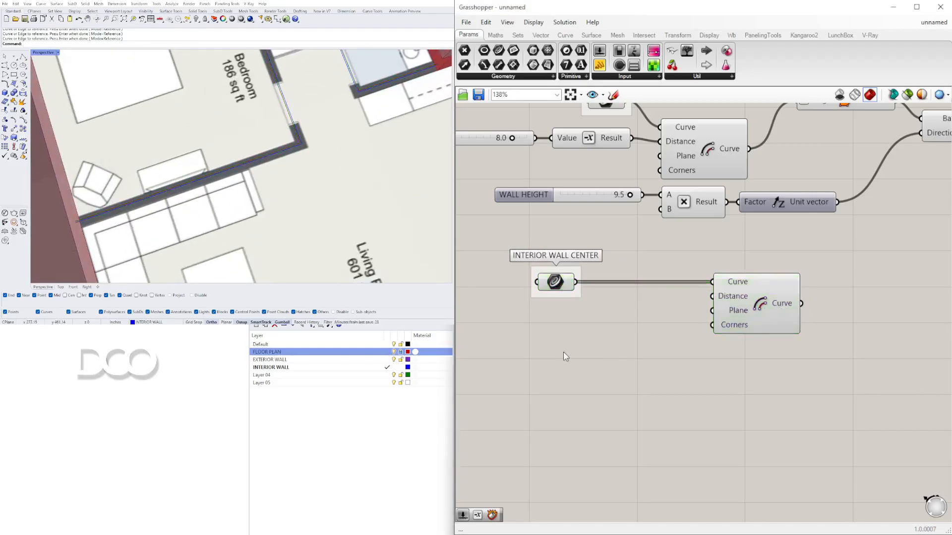
Step: Add a number slider set to 4.5 and place it below the INTERIOR WALL CENTER parameter
{"action": "double_click", "coordinate": [563, 352]}
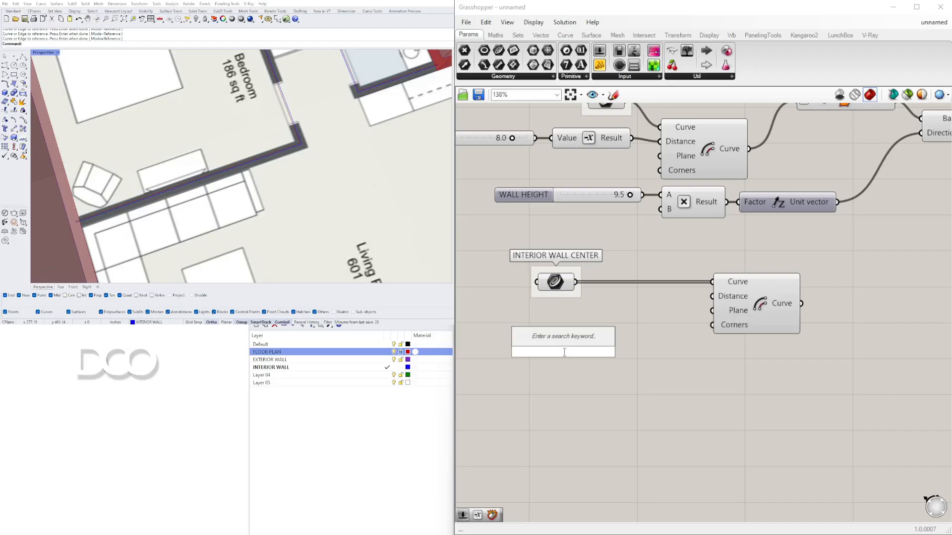
{"action": "type", "text": "4"}
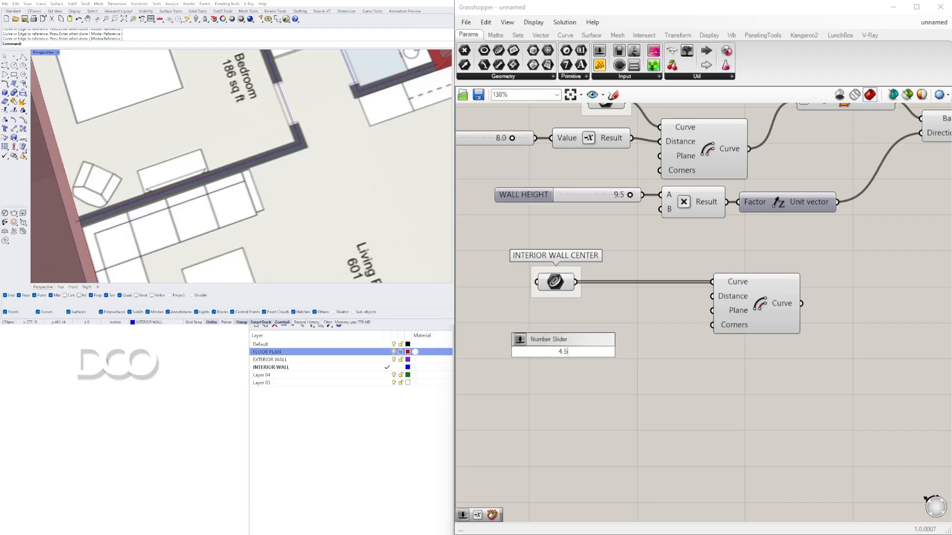
{"action": "type", "text": ".5"}
{"action": "key", "text": "Return"}
{"action": "right_click_drag", "start_coordinate": [536, 373], "coordinate": [651, 369]}
{"action": "left_click_drag", "start_coordinate": [656, 351], "coordinate": [608, 314]}
Step: Rename the 4.5 number slider to INTERIOR WALL
{"action": "right_click", "coordinate": [605, 314]}
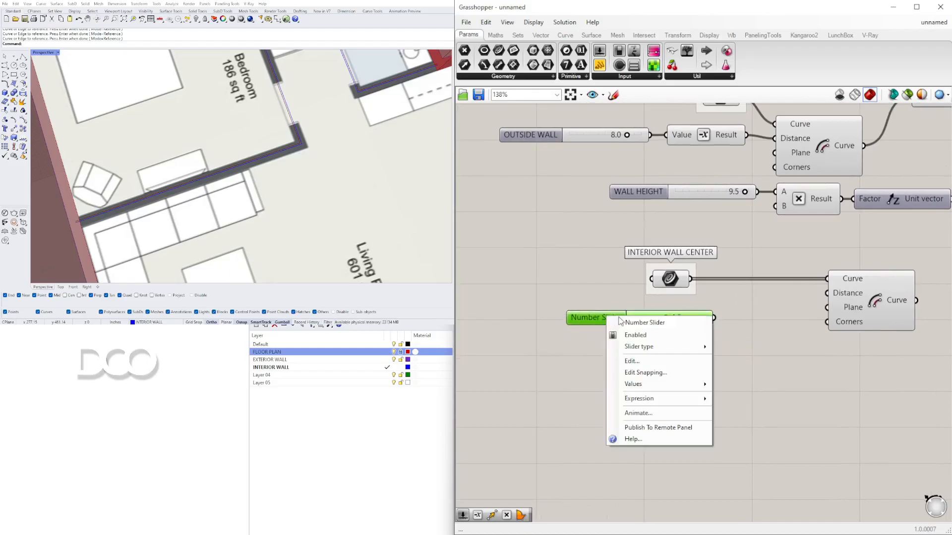
{"action": "type", "text": "INTERIOR WALL"}
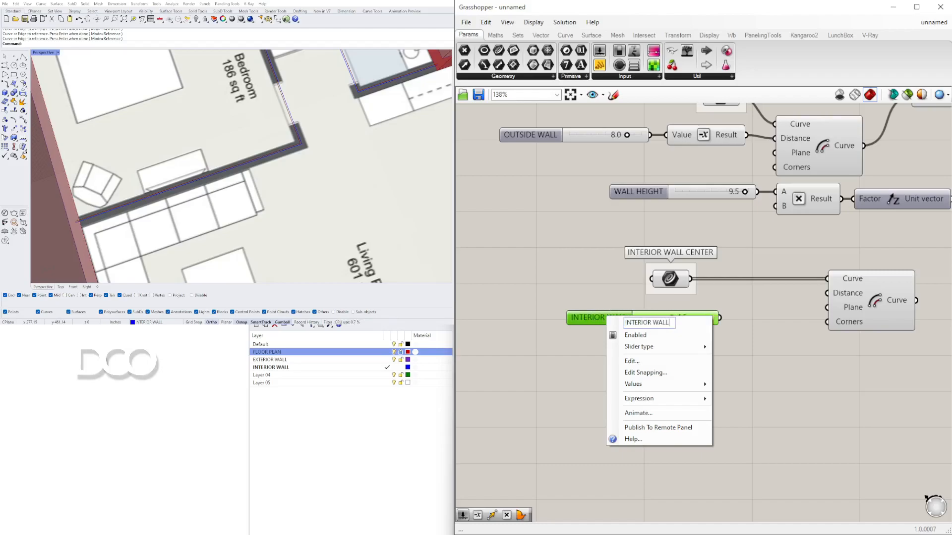
{"action": "key", "text": "Return"}
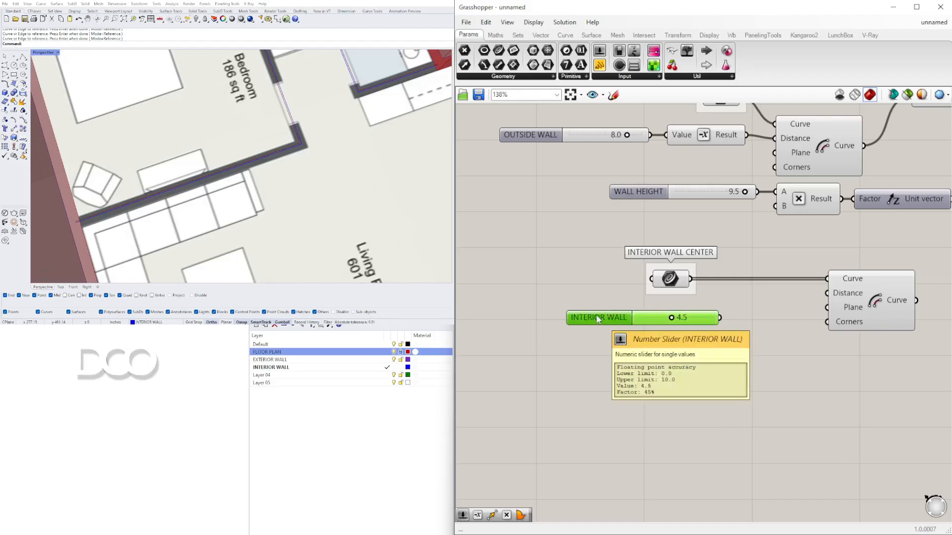
{"action": "mouse_move", "coordinate": [580, 309]}
{"action": "left_mouse_down"}
{"action": "mouse_move", "coordinate": [552, 304]}
{"action": "mouse_move", "coordinate": [566, 316]}
{"action": "left_mouse_up"}
{"action": "left_click", "coordinate": [590, 318]}
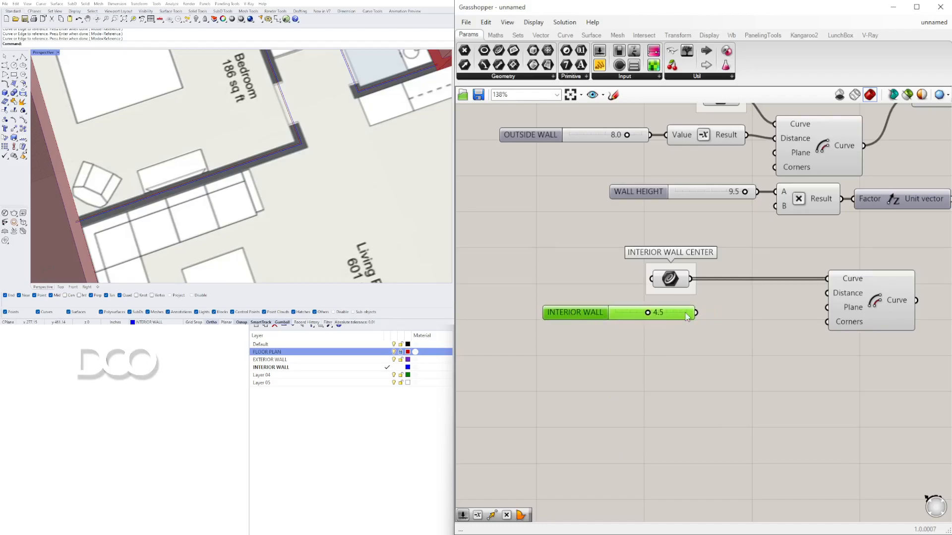
Step: Connect the INTERIOR WALL slider to the Offset Curve's Distance input and reposition the Offset component
{"action": "left_click_drag", "start_coordinate": [698, 314], "coordinate": [780, 289]}
{"action": "scroll", "coordinate": [664, 302], "scroll_direction": "up", "scroll_amount": 4}
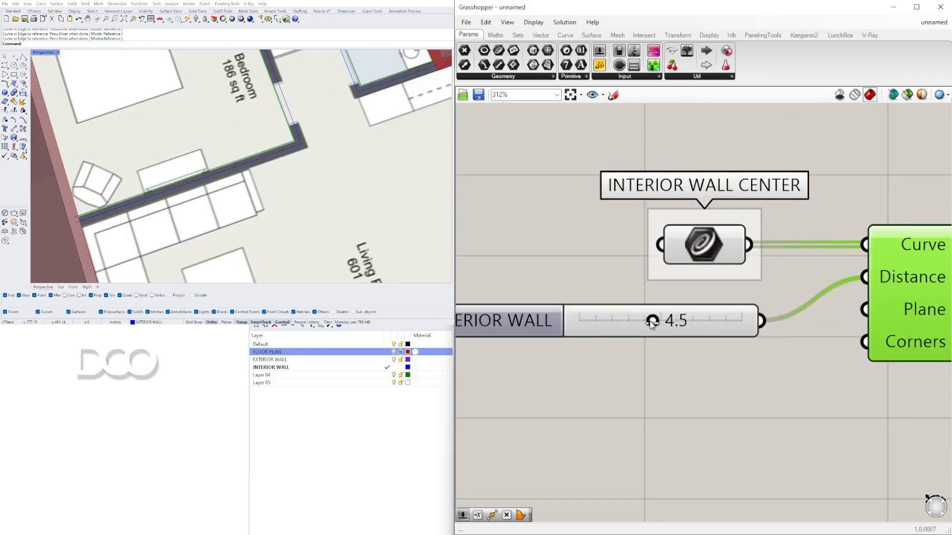
{"action": "scroll", "coordinate": [647, 322], "scroll_direction": "down", "scroll_amount": 4}
{"action": "left_click_drag", "start_coordinate": [742, 316], "coordinate": [793, 316]}
{"action": "scroll", "coordinate": [284, 116], "scroll_direction": "down", "scroll_amount": 3}
{"action": "scroll", "coordinate": [283, 116], "scroll_direction": "up", "scroll_amount": 4}
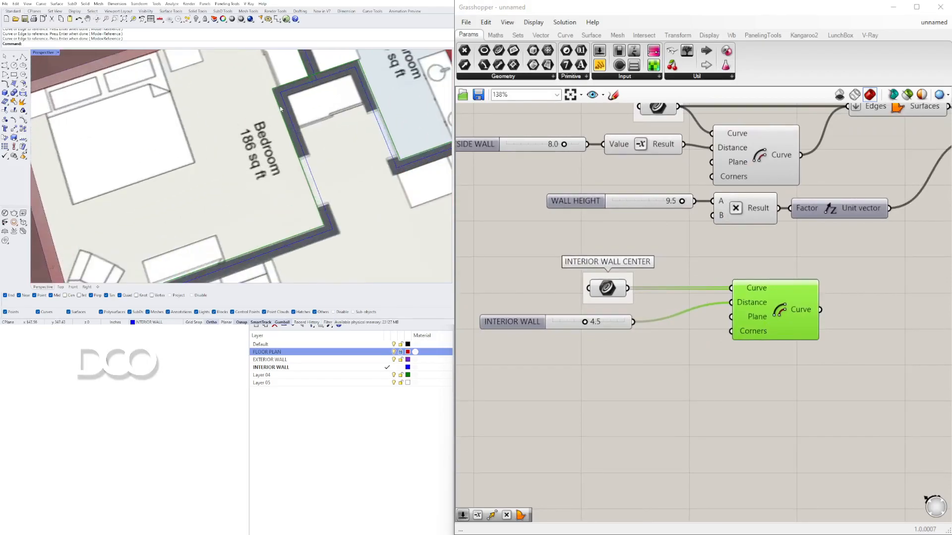
{"action": "scroll", "coordinate": [284, 109], "scroll_direction": "up", "scroll_amount": 3}
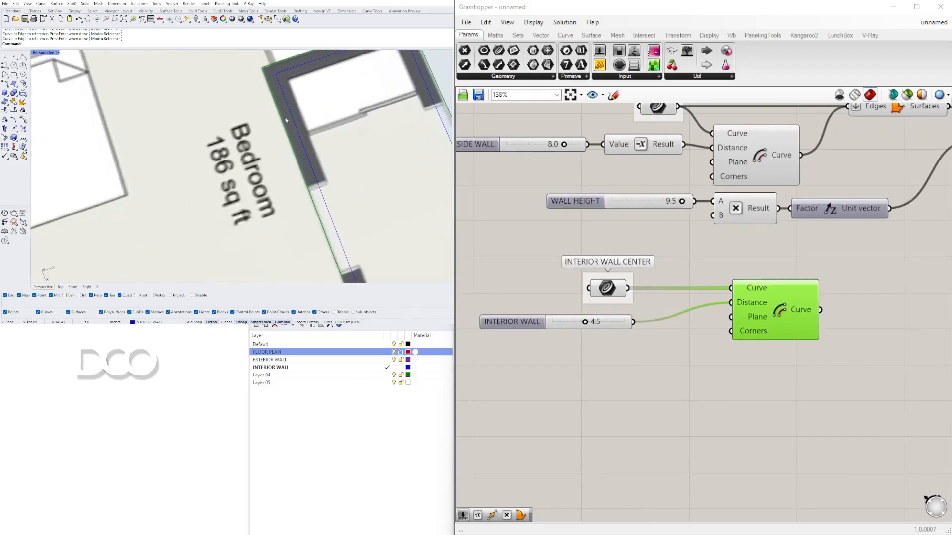
{"action": "left_click_drag", "start_coordinate": [819, 310], "coordinate": [886, 299]}
{"action": "left_click_drag", "start_coordinate": [758, 317], "coordinate": [854, 316]}
Step: Insert a Division component between the INTERIOR WALL slider and the Offset Curve's Distance input
{"action": "double_click", "coordinate": [691, 342]}
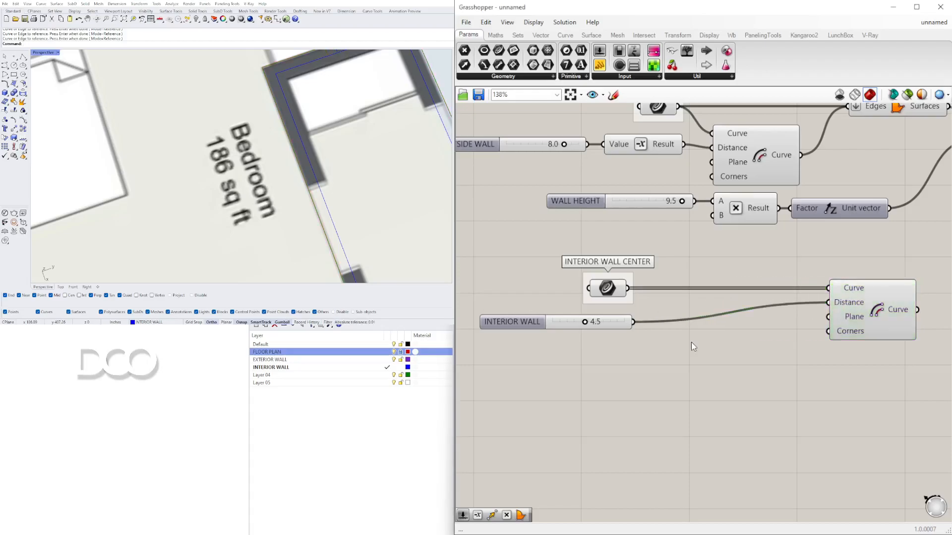
{"action": "type", "text": "/2"}
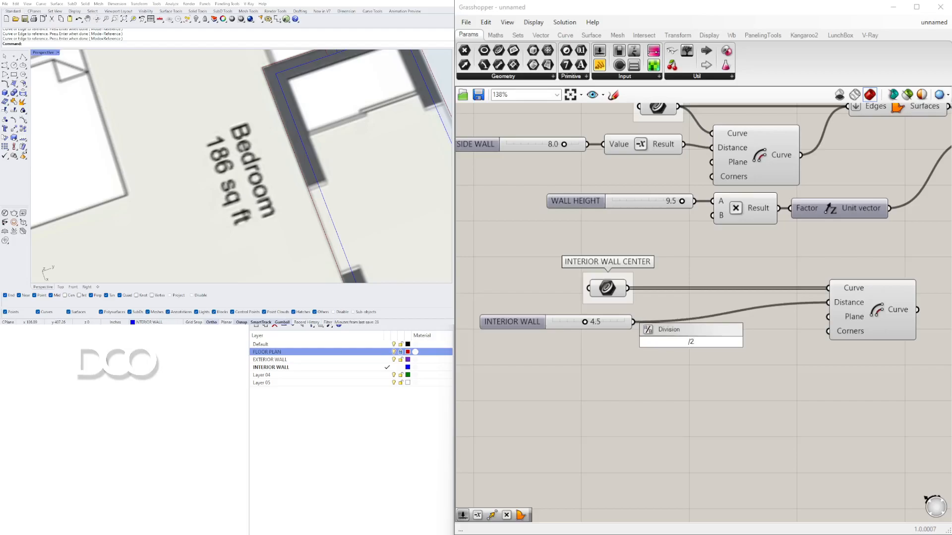
{"action": "key", "text": "Return"}
{"action": "left_click_drag", "start_coordinate": [677, 354], "coordinate": [723, 343]}
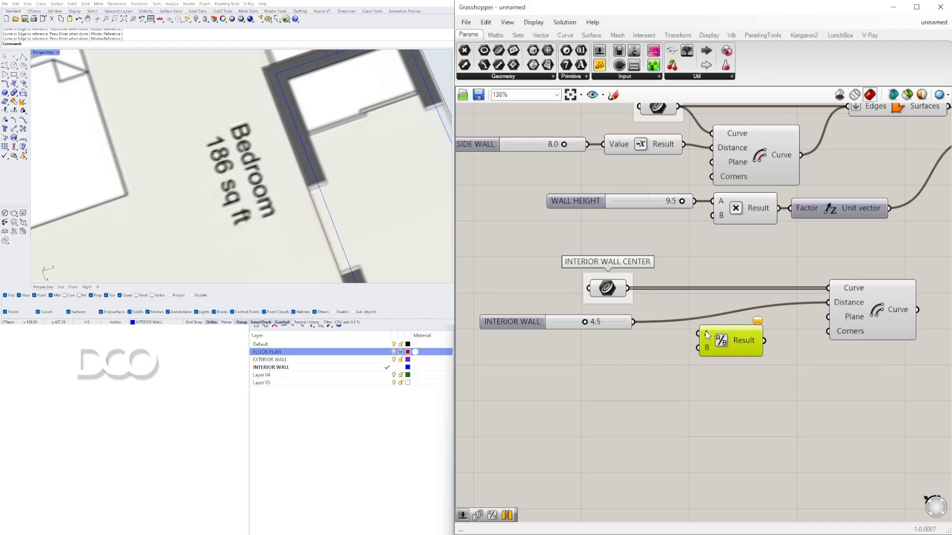
{"action": "left_click", "coordinate": [647, 349]}
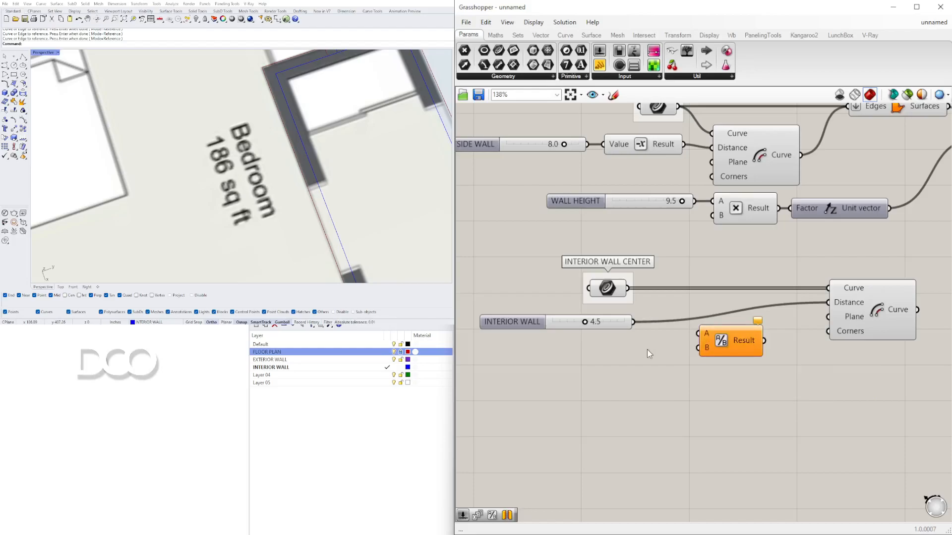
{"action": "double_click", "coordinate": [644, 376]}
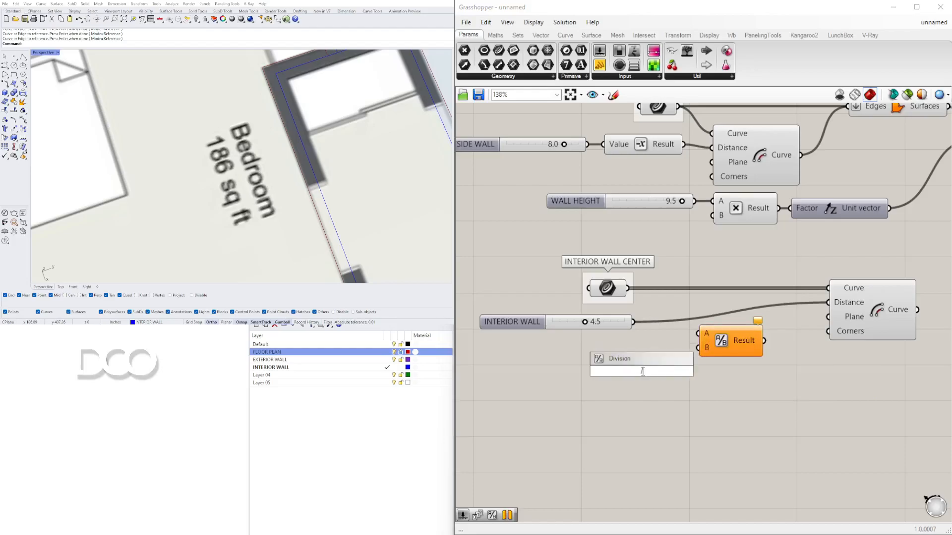
{"action": "left_click", "coordinate": [714, 351]}
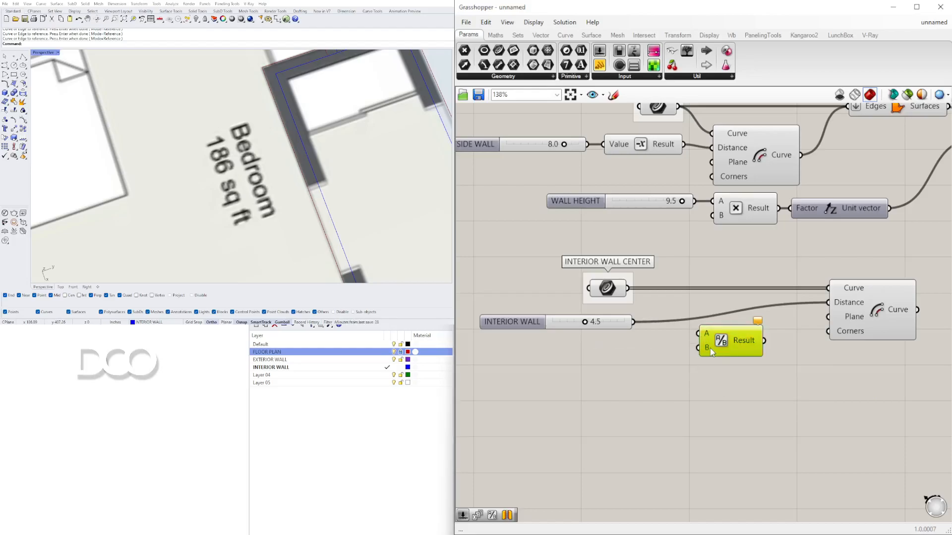
{"action": "left_click_drag", "start_coordinate": [634, 322], "coordinate": [698, 334]}
{"action": "left_click_drag", "start_coordinate": [764, 340], "coordinate": [827, 302]}
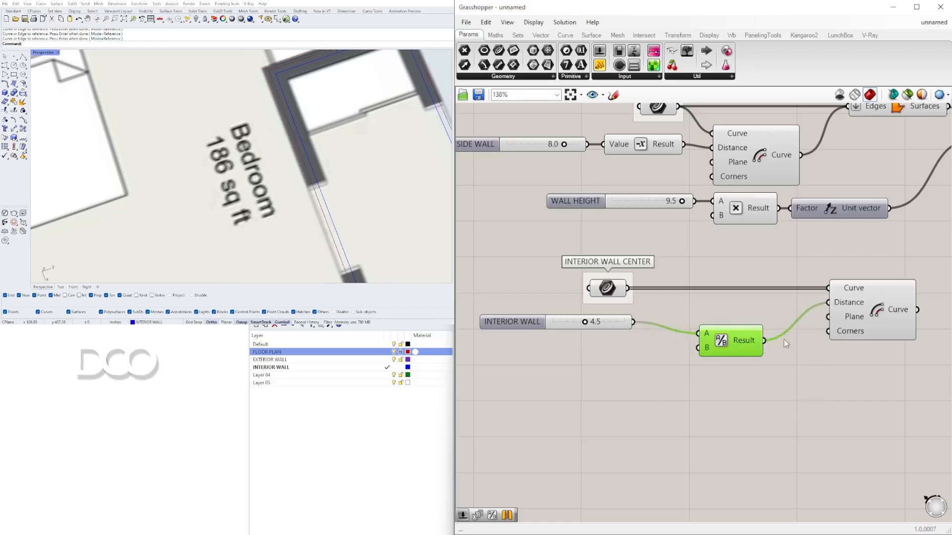
{"action": "left_click_drag", "start_coordinate": [736, 344], "coordinate": [712, 334]}
{"action": "mouse_move", "coordinate": [881, 303]}
{"action": "left_mouse_down"}
{"action": "mouse_move", "coordinate": [851, 302]}
{"action": "mouse_move", "coordinate": [875, 302]}
{"action": "left_mouse_up"}
Step: Rearrange the interior wall slider, Division and Offset Curve components on the canvas
{"action": "scroll", "coordinate": [876, 303], "scroll_direction": "down", "scroll_amount": 2}
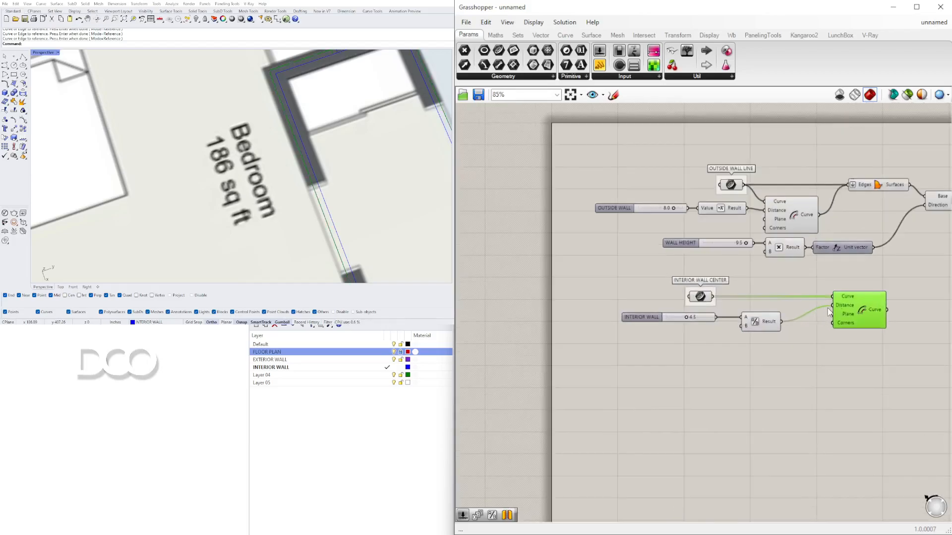
{"action": "mouse_move", "coordinate": [851, 308]}
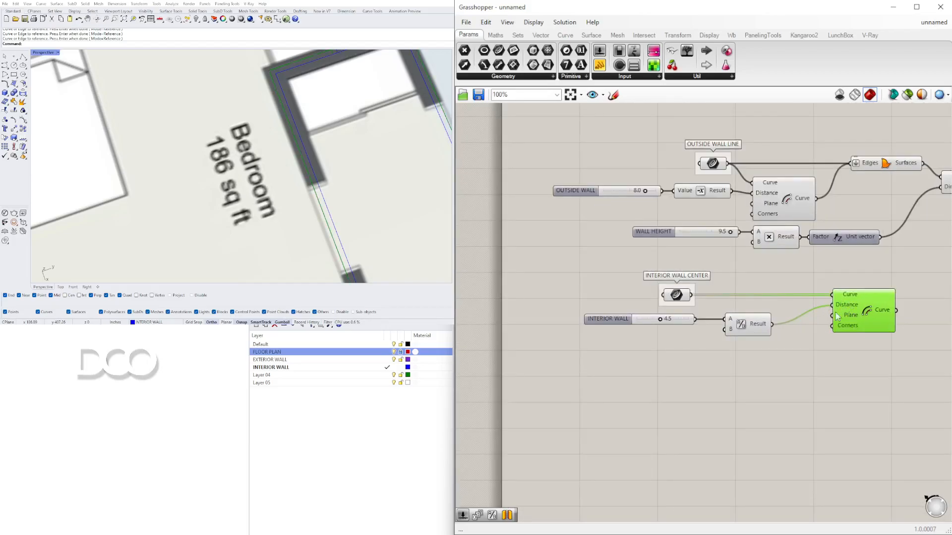
{"action": "scroll", "coordinate": [668, 326], "scroll_direction": "up", "scroll_amount": 3}
{"action": "scroll", "coordinate": [648, 321], "scroll_direction": "down", "scroll_amount": 3}
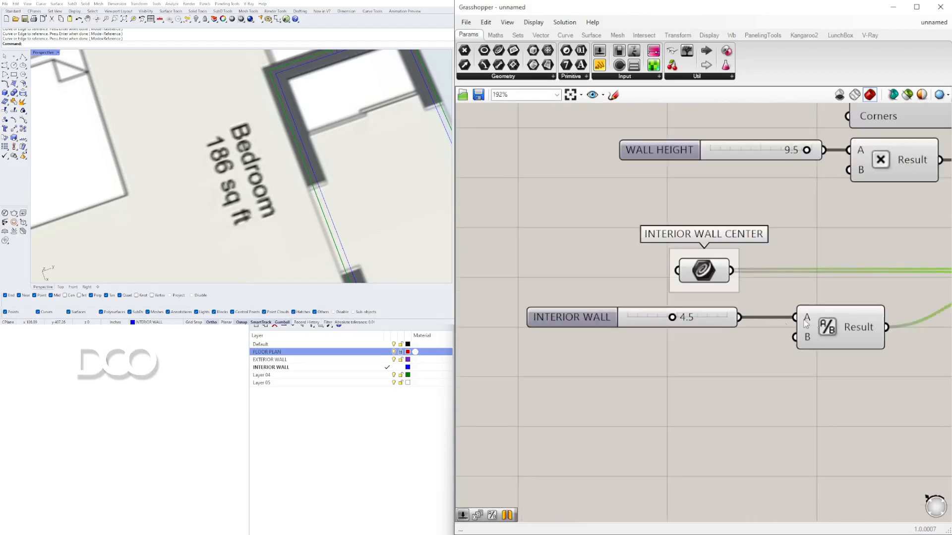
{"action": "scroll", "coordinate": [615, 339], "scroll_direction": "up", "scroll_amount": 3}
{"action": "scroll", "coordinate": [618, 340], "scroll_direction": "down", "scroll_amount": 3}
{"action": "scroll", "coordinate": [724, 332], "scroll_direction": "up", "scroll_amount": 2}
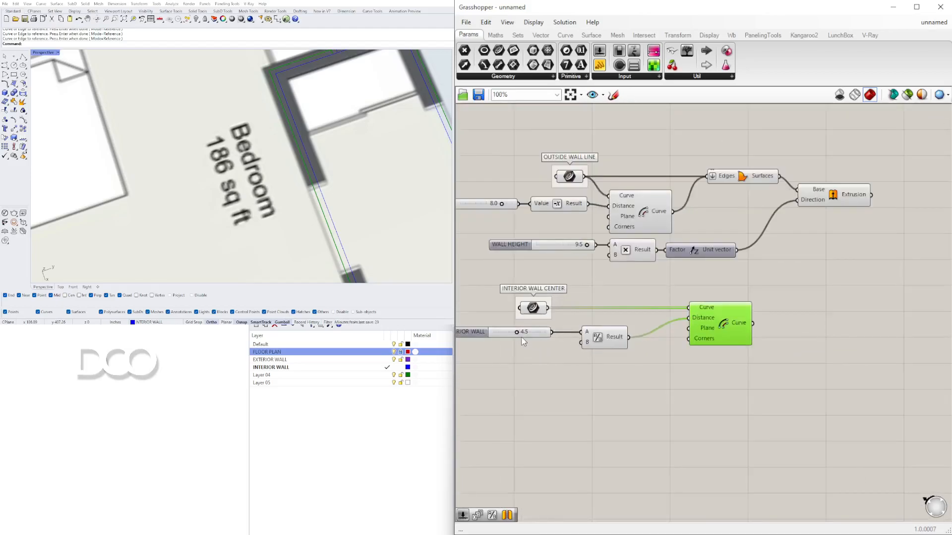
{"action": "left_click_drag", "start_coordinate": [718, 319], "coordinate": [700, 320]}
{"action": "right_click_drag", "start_coordinate": [568, 342], "coordinate": [733, 310]}
{"action": "scroll", "coordinate": [727, 320], "scroll_direction": "down", "scroll_amount": 1}
{"action": "left_click_drag", "start_coordinate": [718, 328], "coordinate": [591, 298]}
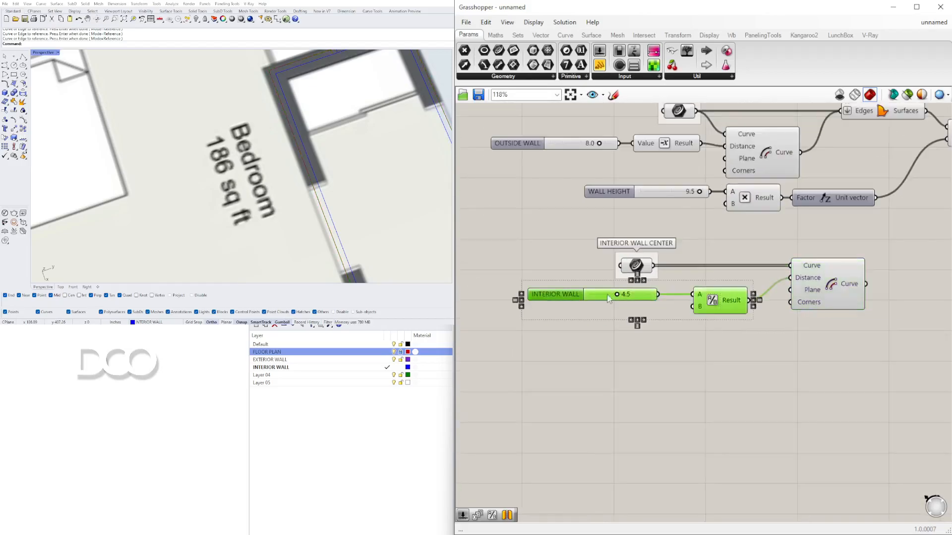
{"action": "left_click_drag", "start_coordinate": [727, 299], "coordinate": [640, 300]}
{"action": "right_click_drag", "start_coordinate": [872, 297], "coordinate": [809, 286]}
{"action": "left_click_drag", "start_coordinate": [747, 270], "coordinate": [692, 266]}
{"action": "right_click_drag", "start_coordinate": [659, 243], "coordinate": [812, 253]}
{"action": "left_click_drag", "start_coordinate": [724, 322], "coordinate": [597, 293]}
{"action": "left_click", "coordinate": [773, 316]}
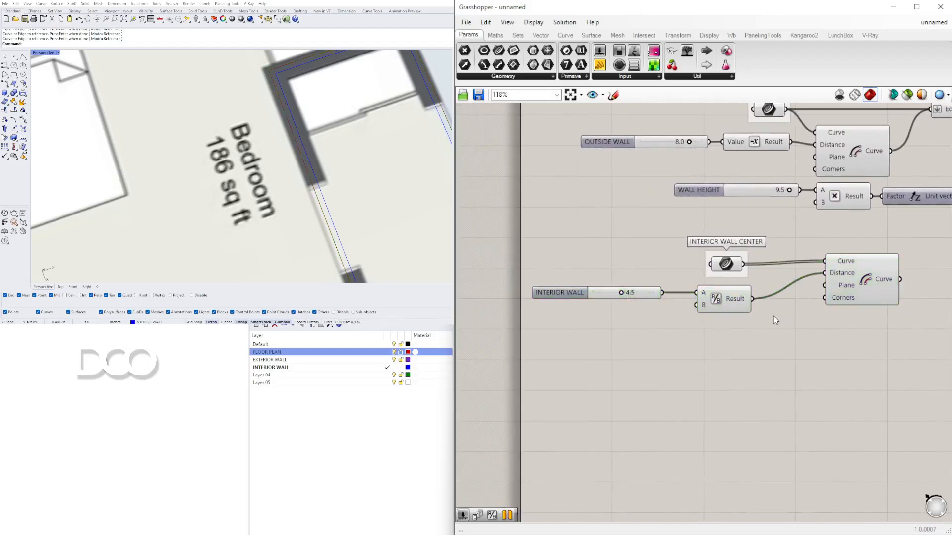
Step: Add a Negative component fed by the Division result and connect it to the Offset Curve's Distance input
{"action": "double_click", "coordinate": [773, 316]}
{"action": "type", "text": "neg"}
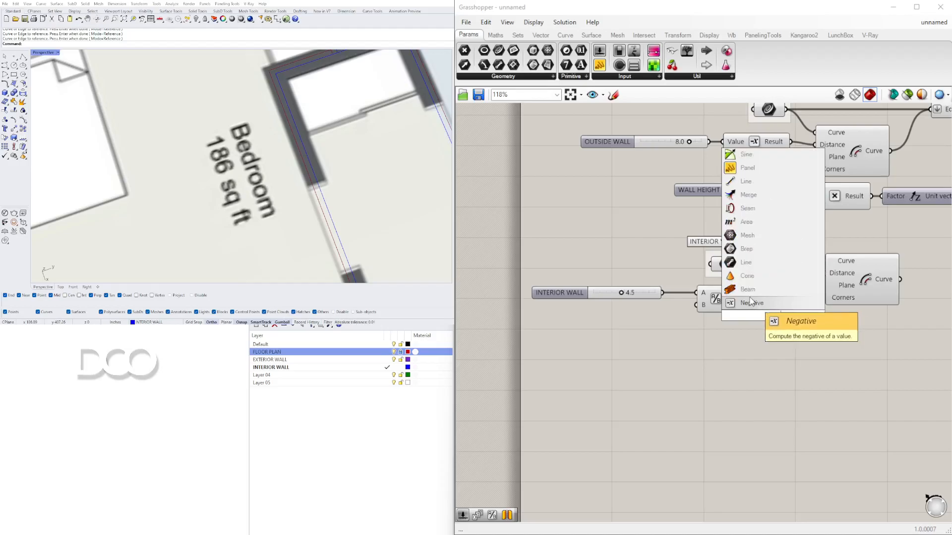
{"action": "left_click", "coordinate": [749, 299]}
{"action": "scroll", "coordinate": [826, 300], "scroll_direction": "up", "scroll_amount": 2}
{"action": "left_click_drag", "start_coordinate": [739, 299], "coordinate": [761, 317]}
{"action": "right_click_drag", "start_coordinate": [780, 319], "coordinate": [696, 324]}
{"action": "left_click_drag", "start_coordinate": [756, 321], "coordinate": [797, 276]}
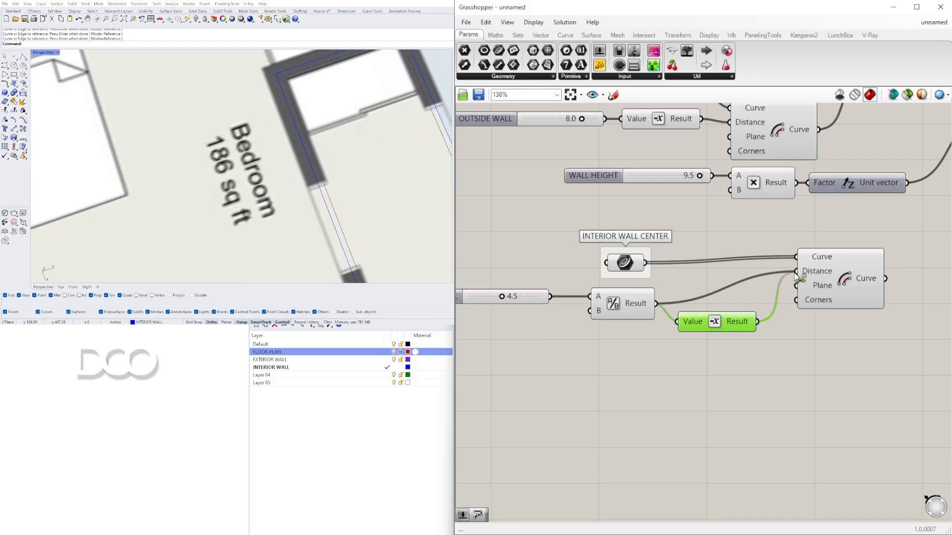
Step: Graft the Offset Curve's Distance input
{"action": "left_click", "coordinate": [818, 276]}
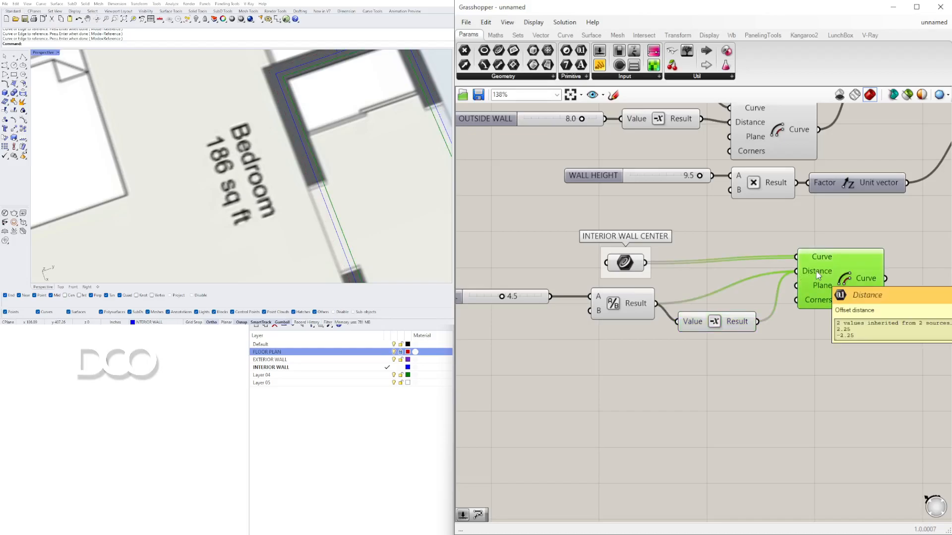
{"action": "right_click", "coordinate": [818, 276]}
{"action": "left_click", "coordinate": [850, 350]}
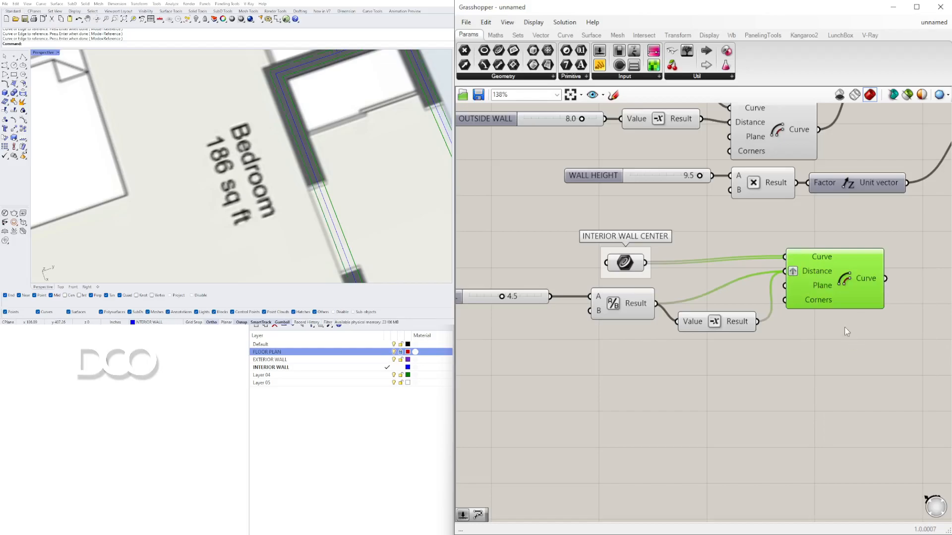
Step: Inspect the offset interior wall curves along the walls in the Perspective viewport
{"action": "scroll", "coordinate": [318, 172], "scroll_direction": "down", "scroll_amount": 5}
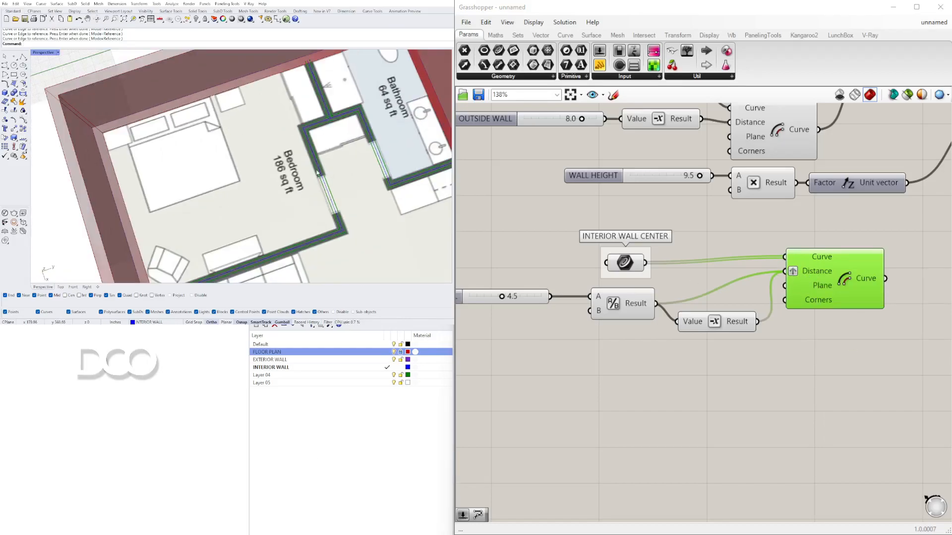
{"action": "scroll", "coordinate": [323, 132], "scroll_direction": "up", "scroll_amount": 3}
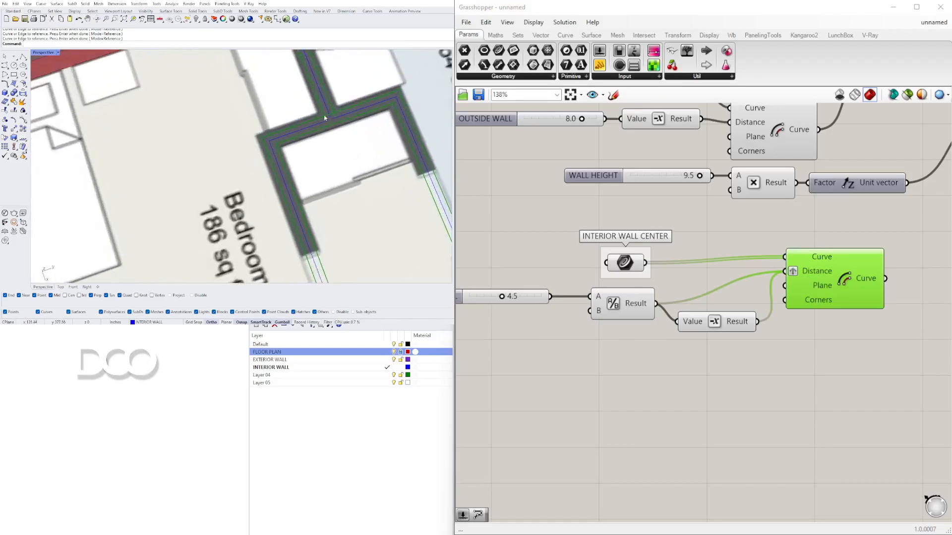
{"action": "scroll", "coordinate": [320, 127], "scroll_direction": "down", "scroll_amount": 2}
{"action": "scroll", "coordinate": [337, 128], "scroll_direction": "down", "scroll_amount": 4}
{"action": "right_click_drag", "start_coordinate": [394, 214], "coordinate": [375, 180]}
{"action": "scroll", "coordinate": [362, 191], "scroll_direction": "up", "scroll_amount": 5}
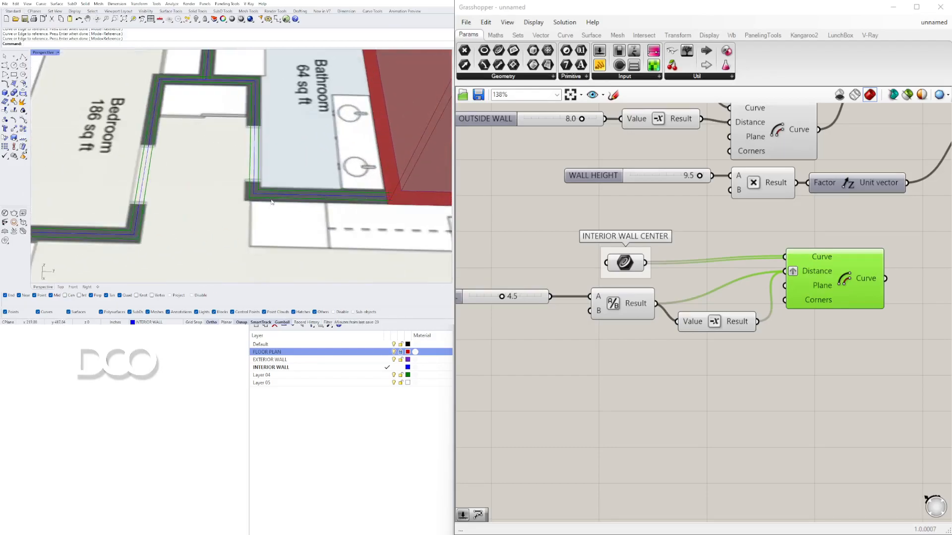
{"action": "scroll", "coordinate": [264, 190], "scroll_direction": "down", "scroll_amount": 3}
{"action": "scroll", "coordinate": [210, 120], "scroll_direction": "down", "scroll_amount": 4}
{"action": "right_click_drag", "start_coordinate": [210, 124], "coordinate": [389, 110]}
{"action": "right_click_drag", "start_coordinate": [178, 146], "coordinate": [206, 161]}
{"action": "scroll", "coordinate": [206, 161], "scroll_direction": "up", "scroll_amount": 7}
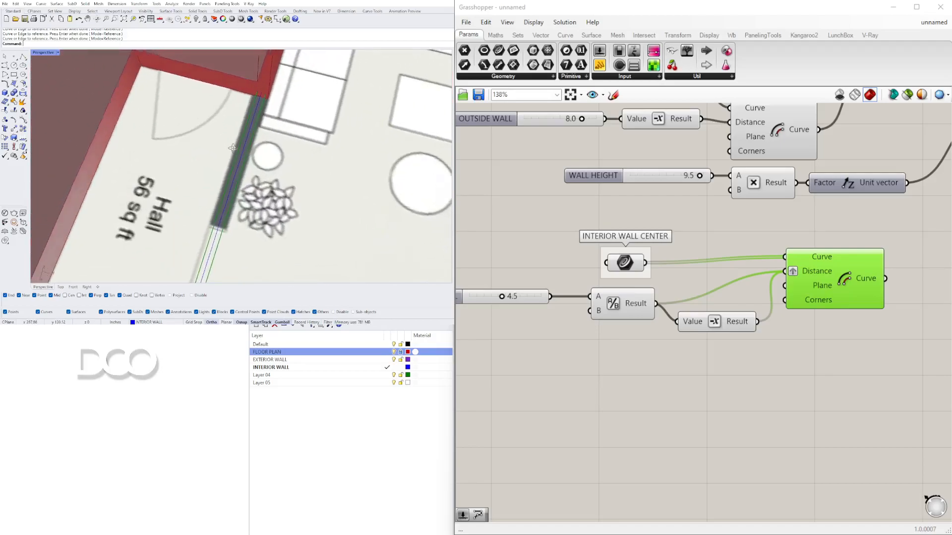
{"action": "scroll", "coordinate": [245, 133], "scroll_direction": "down", "scroll_amount": 4}
Step: Add a Loft component fed by the Offset Curve output and flatten its Curves input
{"action": "right_click_drag", "start_coordinate": [754, 189], "coordinate": [624, 186]}
{"action": "left_click_drag", "start_coordinate": [740, 248], "coordinate": [742, 260]}
{"action": "double_click", "coordinate": [831, 266]}
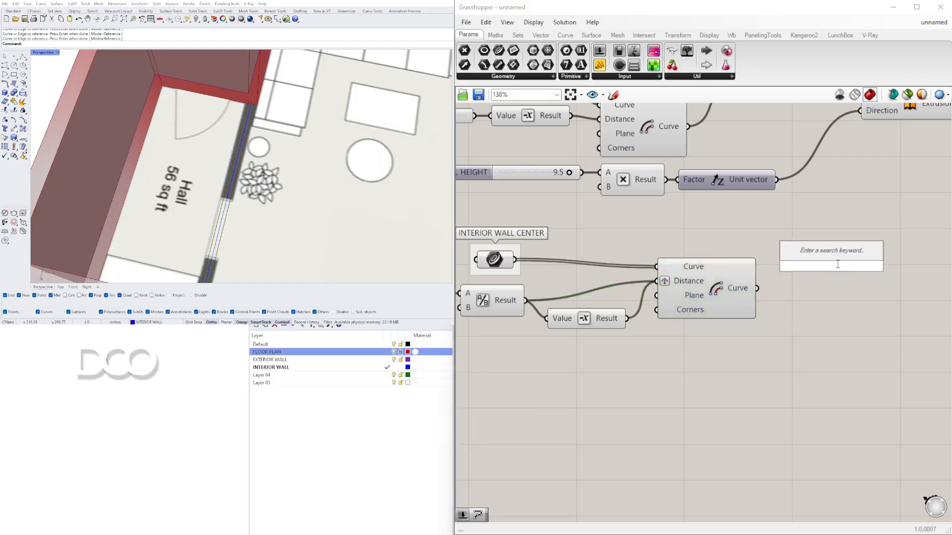
{"action": "type", "text": "LOFT"}
{"action": "left_click", "coordinate": [830, 258]}
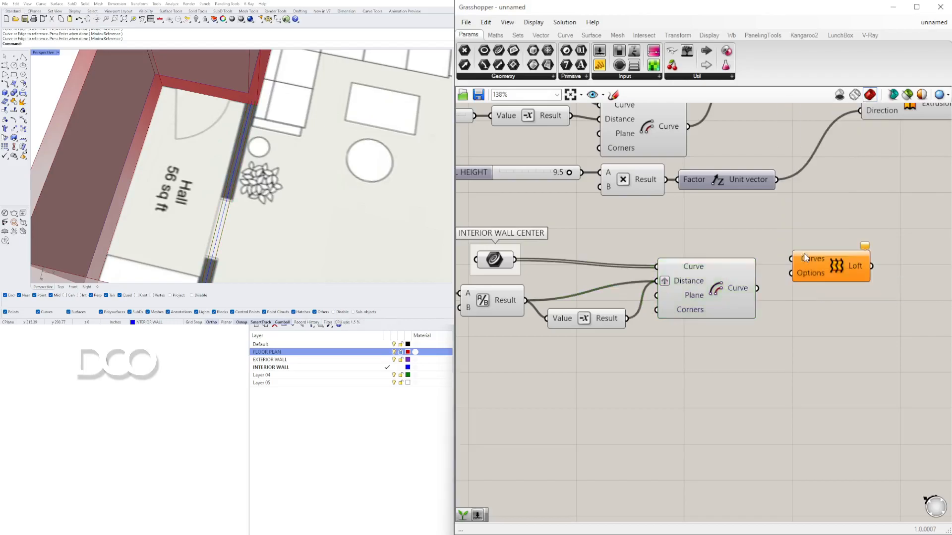
{"action": "left_click_drag", "start_coordinate": [757, 288], "coordinate": [796, 308]}
{"action": "right_click", "coordinate": [803, 291]}
{"action": "left_click", "coordinate": [832, 370]}
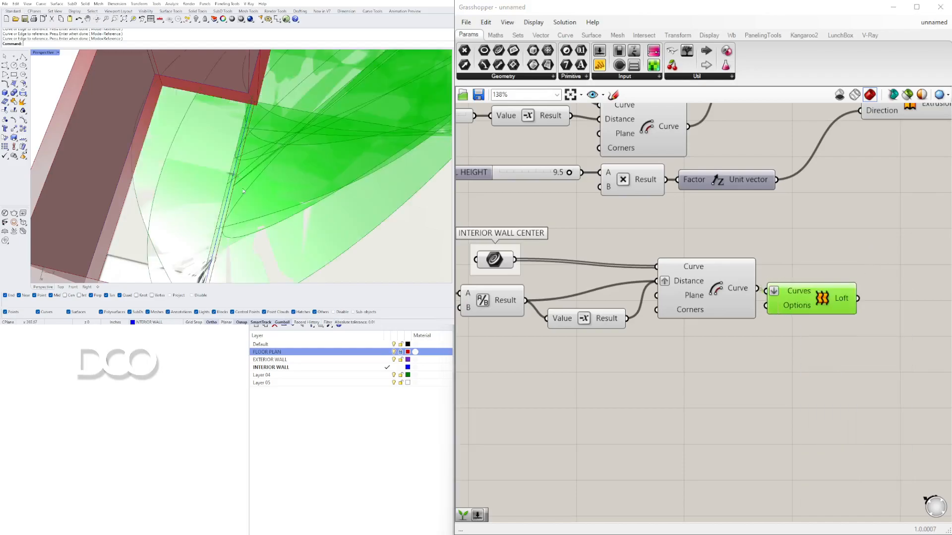
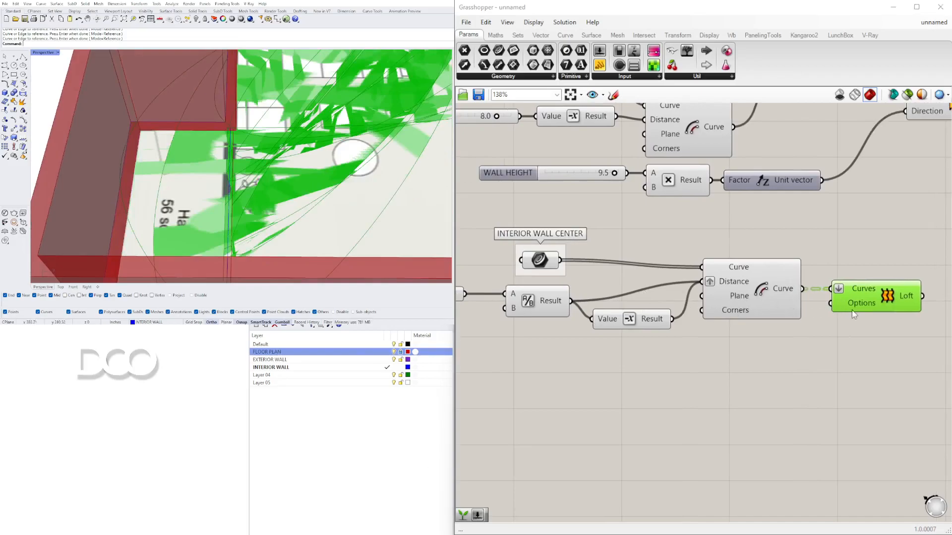
Step: Delete the Loft component
{"action": "key", "text": "Delete"}
{"action": "left_click", "coordinate": [889, 296]}
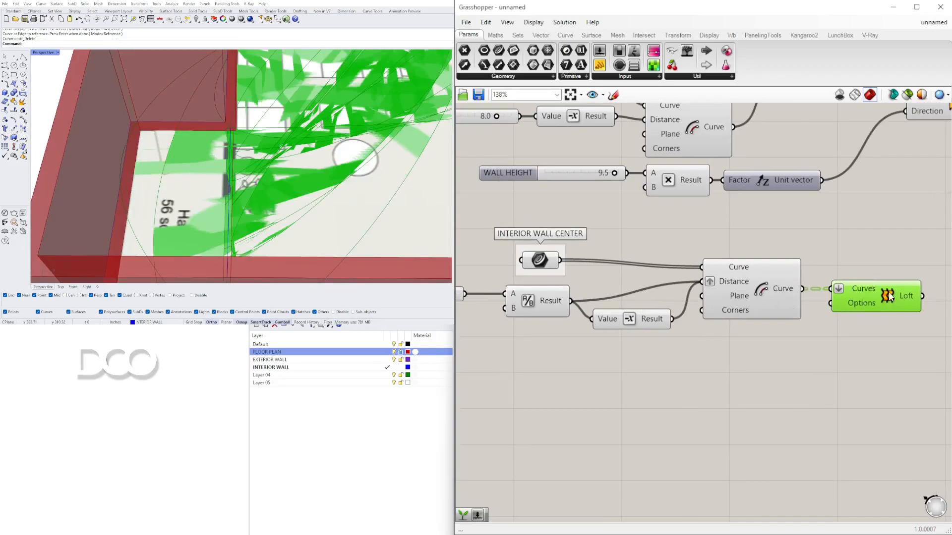
{"action": "key", "text": "Delete"}
Step: Duplicate the Offset Curve component, feeding the original's Distance from the Division result and the copy's from the Negative result
{"action": "left_click_drag", "start_coordinate": [765, 293], "coordinate": [782, 293]}
{"action": "left_click_drag", "start_coordinate": [717, 278], "coordinate": [672, 318], "text": "ctrl"}
{"action": "left_click_drag", "start_coordinate": [766, 287], "coordinate": [786, 261]}
{"action": "left_click_drag", "start_coordinate": [785, 304], "coordinate": [783, 331], "text": "alt"}
{"action": "left_click_drag", "start_coordinate": [672, 319], "coordinate": [737, 322]}
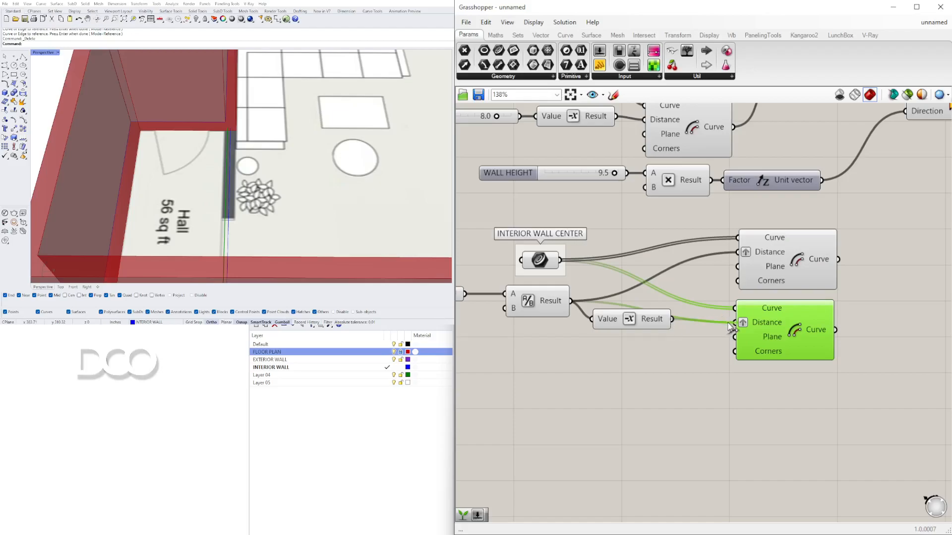
Step: Remove the graft from the Distance inputs of both Offset Curve components
{"action": "right_click", "coordinate": [741, 321]}
{"action": "left_click", "coordinate": [766, 398]}
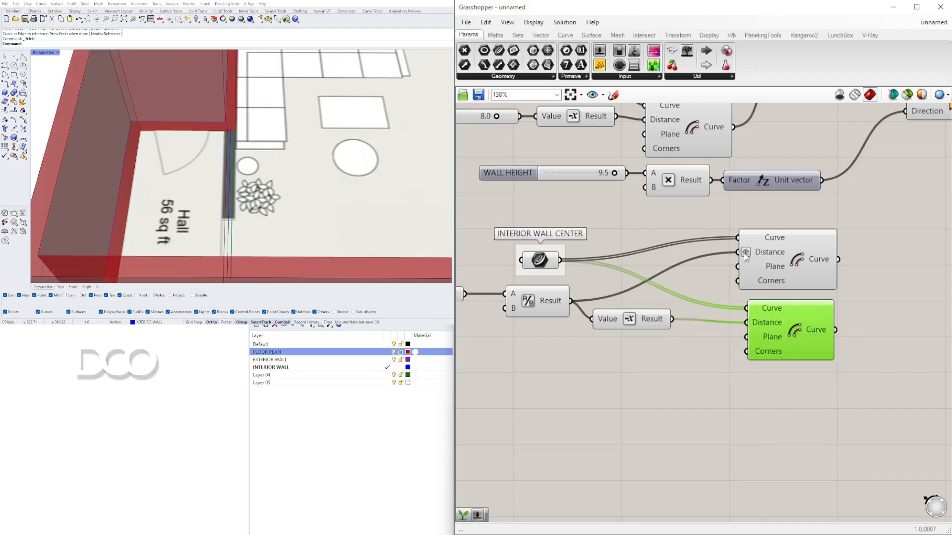
{"action": "right_click", "coordinate": [745, 253]}
{"action": "left_click", "coordinate": [765, 329]}
Step: Inspect the offset curves on both sides of the interior walls in the Perspective viewport
{"action": "left_click_drag", "start_coordinate": [809, 354], "coordinate": [810, 346]}
{"action": "left_click", "coordinate": [827, 385]}
{"action": "left_click", "coordinate": [805, 272]}
{"action": "left_click_drag", "start_coordinate": [802, 311], "coordinate": [804, 311]}
{"action": "right_click_drag", "start_coordinate": [289, 194], "coordinate": [255, 174]}
{"action": "scroll", "coordinate": [255, 174], "scroll_direction": "down", "scroll_amount": 5}
{"action": "scroll", "coordinate": [255, 174], "scroll_direction": "down", "scroll_amount": 2}
{"action": "scroll", "coordinate": [342, 184], "scroll_direction": "up", "scroll_amount": 6}
{"action": "right_click_drag", "start_coordinate": [342, 184], "coordinate": [407, 233]}
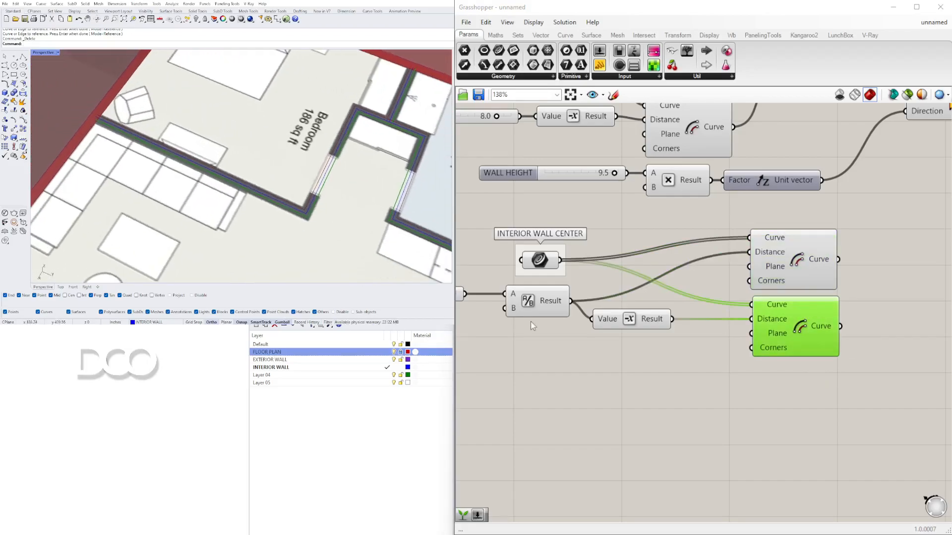
Step: Add a Loft component and connect both Offset Curve outputs to its Curves input
{"action": "right_click_drag", "start_coordinate": [910, 268], "coordinate": [817, 268]}
{"action": "double_click", "coordinate": [819, 267]}
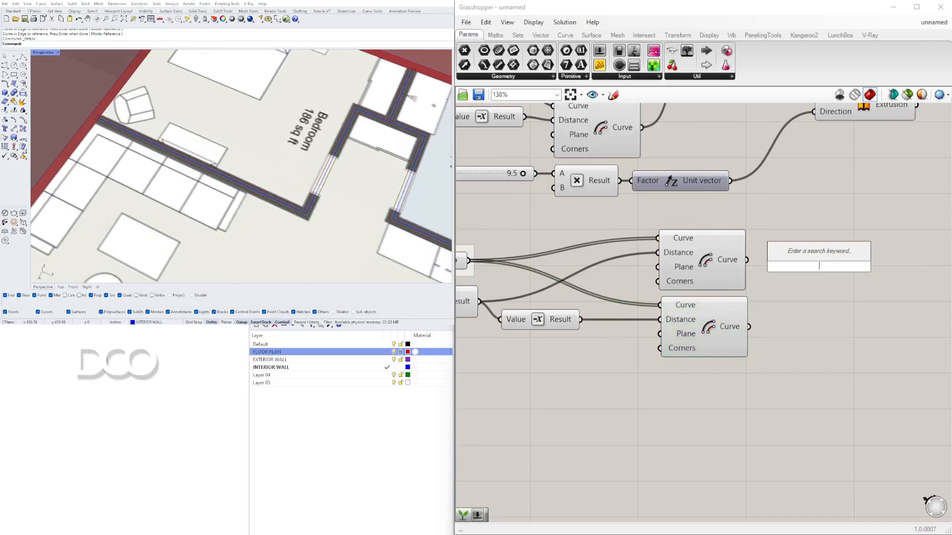
{"action": "type", "text": "lo"}
{"action": "left_click", "coordinate": [796, 175]}
{"action": "left_click_drag", "start_coordinate": [746, 259], "coordinate": [819, 271]}
{"action": "left_click_drag", "start_coordinate": [748, 327], "coordinate": [910, 283], "text": "shift"}
{"action": "right_click_drag", "start_coordinate": [876, 283], "coordinate": [728, 251]}
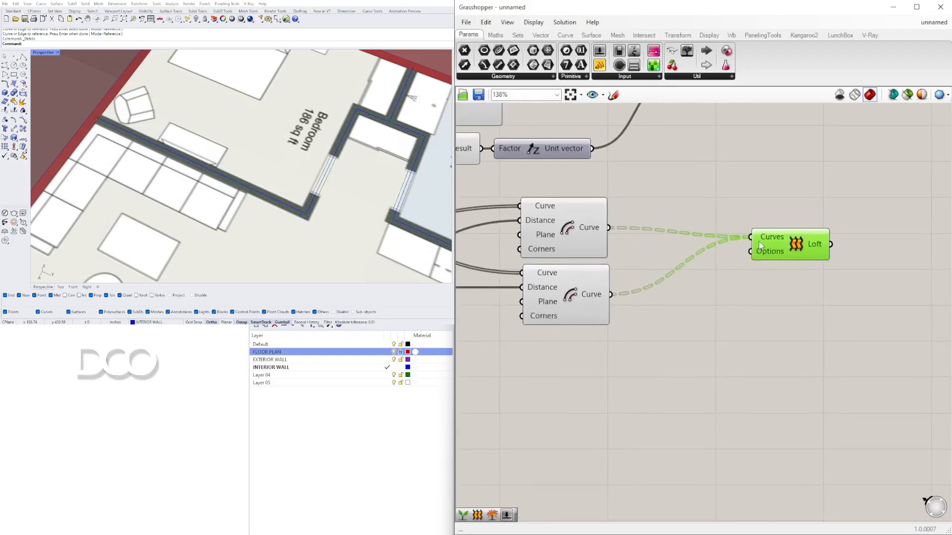
Step: Try grafting the Loft's Curves input
{"action": "right_click", "coordinate": [756, 238]}
{"action": "left_click", "coordinate": [793, 331]}
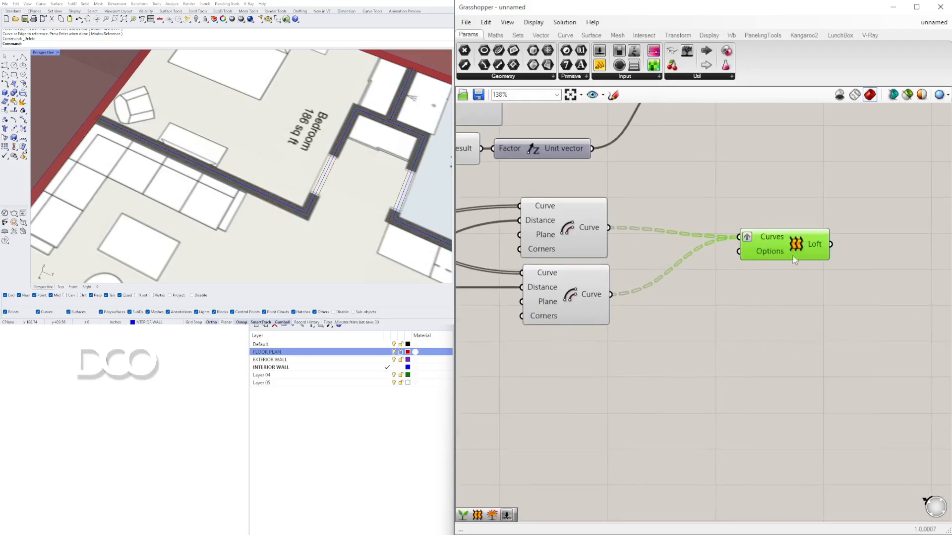
{"action": "left_click_drag", "start_coordinate": [794, 246], "coordinate": [806, 254]}
{"action": "right_click", "coordinate": [759, 246]}
{"action": "left_click", "coordinate": [796, 339]}
Step: Insert a Graft Tree component between each Offset Curve output and the Loft's Curves input
{"action": "double_click", "coordinate": [676, 222]}
{"action": "type", "text": "graft"}
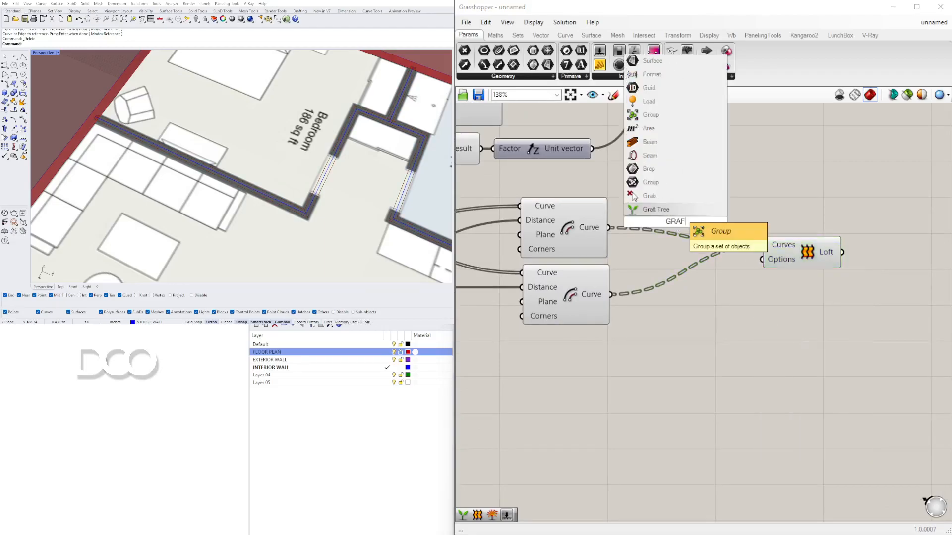
{"action": "left_click", "coordinate": [655, 210]}
{"action": "left_click_drag", "start_coordinate": [672, 221], "coordinate": [686, 297]}
{"action": "left_click_drag", "start_coordinate": [611, 293], "coordinate": [653, 301]}
{"action": "left_click_drag", "start_coordinate": [725, 300], "coordinate": [762, 245]}
{"action": "left_click_drag", "start_coordinate": [609, 227], "coordinate": [649, 198]}
{"action": "left_click_drag", "start_coordinate": [719, 198], "coordinate": [805, 253], "text": "shift"}
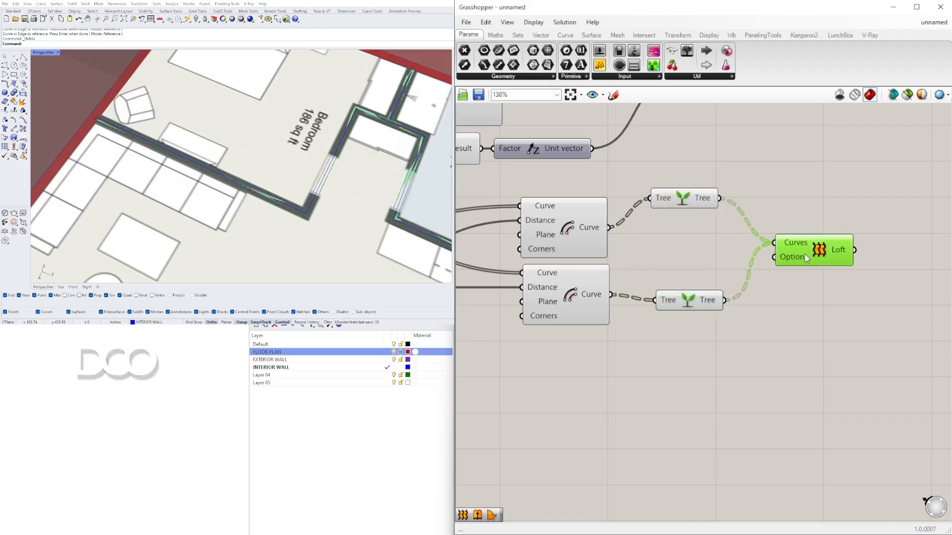
Step: Inspect the lofted interior walls by selecting the Graft Tree and Loft components
{"action": "scroll", "coordinate": [763, 202], "scroll_direction": "down", "scroll_amount": 3}
{"action": "scroll", "coordinate": [729, 211], "scroll_direction": "up", "scroll_amount": 2}
{"action": "left_click", "coordinate": [717, 220]}
{"action": "left_click_drag", "start_coordinate": [716, 225], "coordinate": [710, 225]}
{"action": "left_click_drag", "start_coordinate": [751, 287], "coordinate": [716, 282]}
{"action": "left_click", "coordinate": [728, 319]}
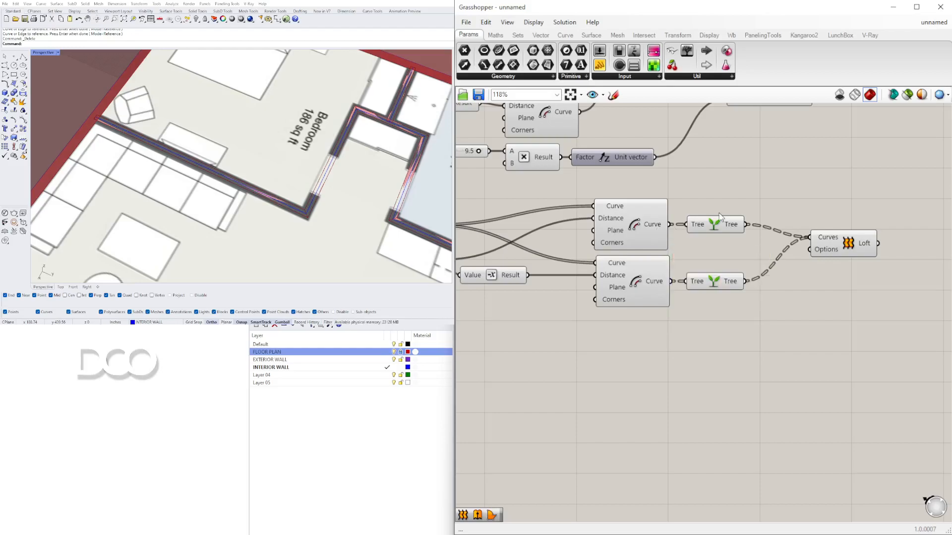
{"action": "mouse_move", "coordinate": [732, 226]}
{"action": "left_click", "coordinate": [729, 285]}
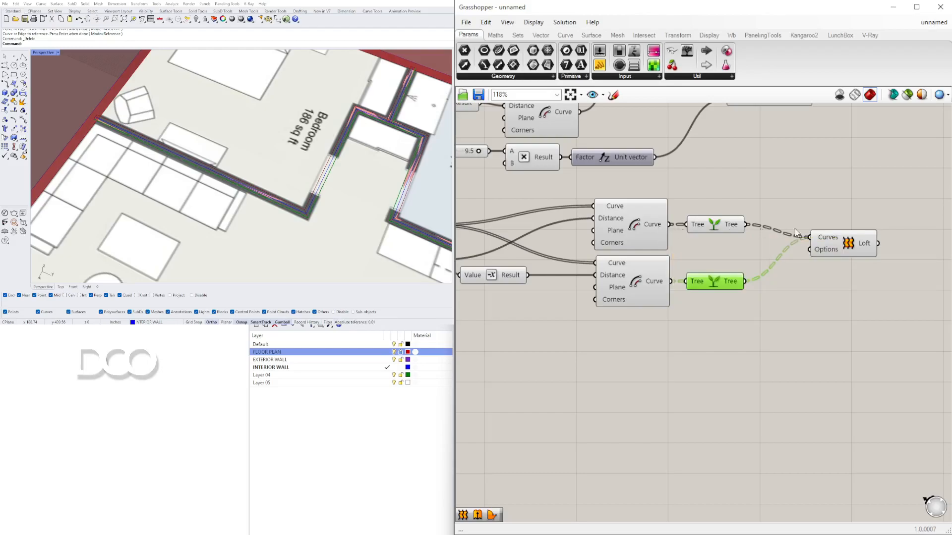
{"action": "left_click", "coordinate": [858, 246]}
Step: Make Default the current layer in the Layers panel
{"action": "scroll", "coordinate": [713, 320], "scroll_direction": "down", "scroll_amount": 3}
{"action": "left_click_drag", "start_coordinate": [825, 350], "coordinate": [657, 261]}
{"action": "middle_click", "coordinate": [657, 261]}
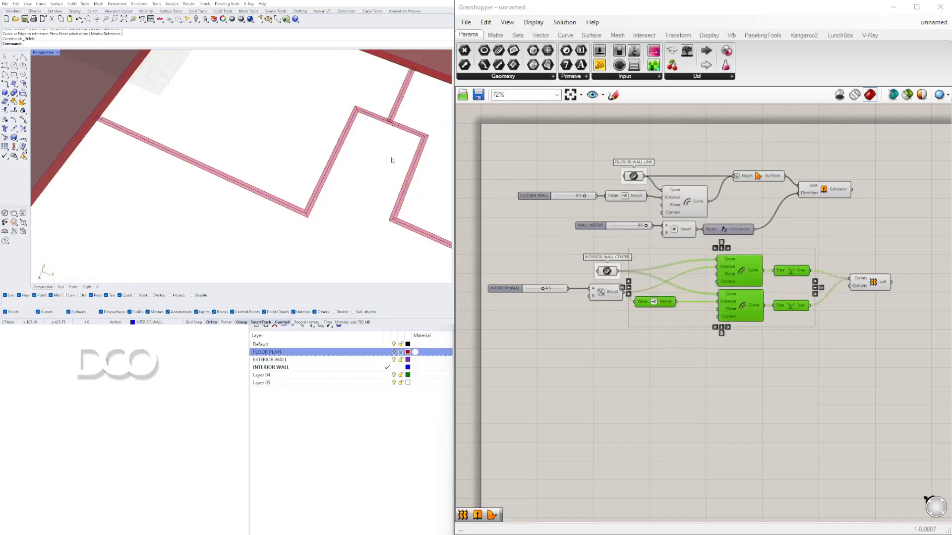
{"action": "scroll", "coordinate": [297, 143], "scroll_direction": "down", "scroll_amount": 2}
{"action": "scroll", "coordinate": [628, 275], "scroll_direction": "up", "scroll_amount": 1}
{"action": "scroll", "coordinate": [287, 205], "scroll_direction": "down", "scroll_amount": 3}
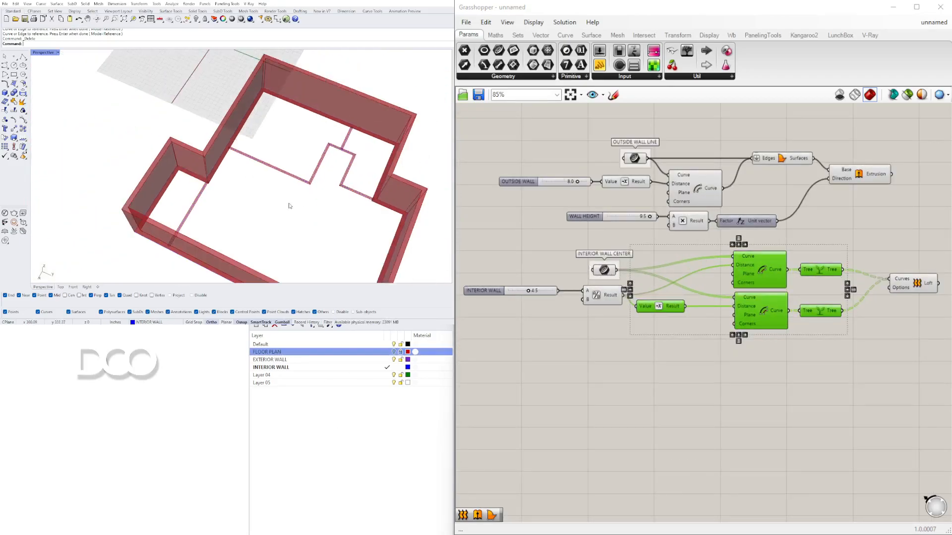
{"action": "left_click", "coordinate": [387, 344]}
{"action": "left_click", "coordinate": [390, 359]}
{"action": "left_click", "coordinate": [396, 367]}
{"action": "scroll", "coordinate": [238, 176], "scroll_direction": "up", "scroll_amount": 5}
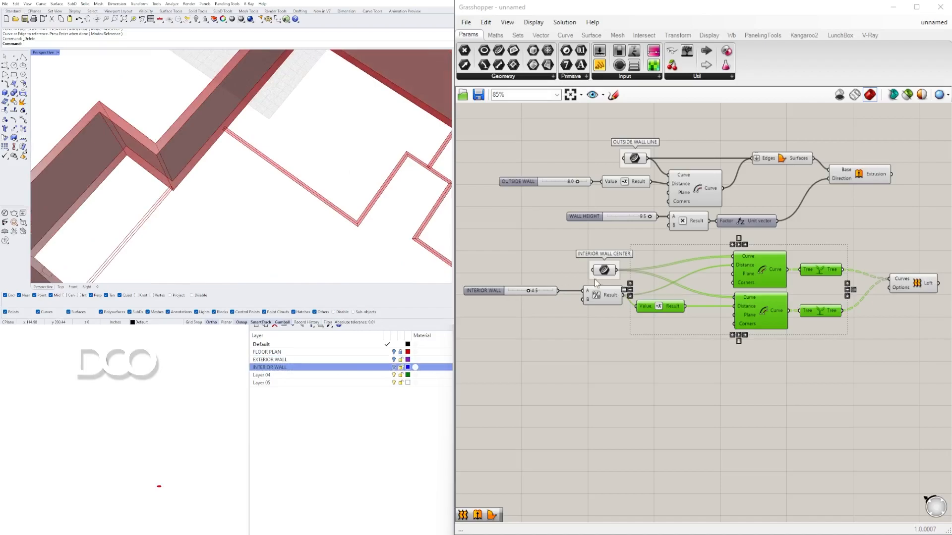
Step: Turn off the preview of the wall curve parameters and the interior wall offset components
{"action": "left_click", "coordinate": [603, 269]}
{"action": "right_click", "coordinate": [604, 267]}
{"action": "left_click", "coordinate": [628, 288]}
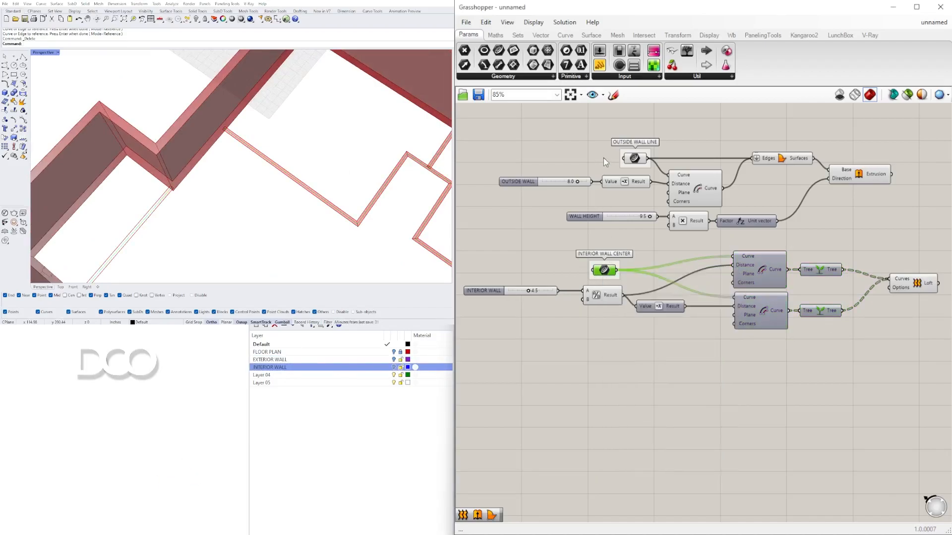
{"action": "left_click", "coordinate": [635, 158]}
{"action": "right_click", "coordinate": [635, 158]}
{"action": "left_click", "coordinate": [658, 178]}
{"action": "left_click_drag", "start_coordinate": [683, 127], "coordinate": [657, 196]}
{"action": "middle_click", "coordinate": [663, 133]}
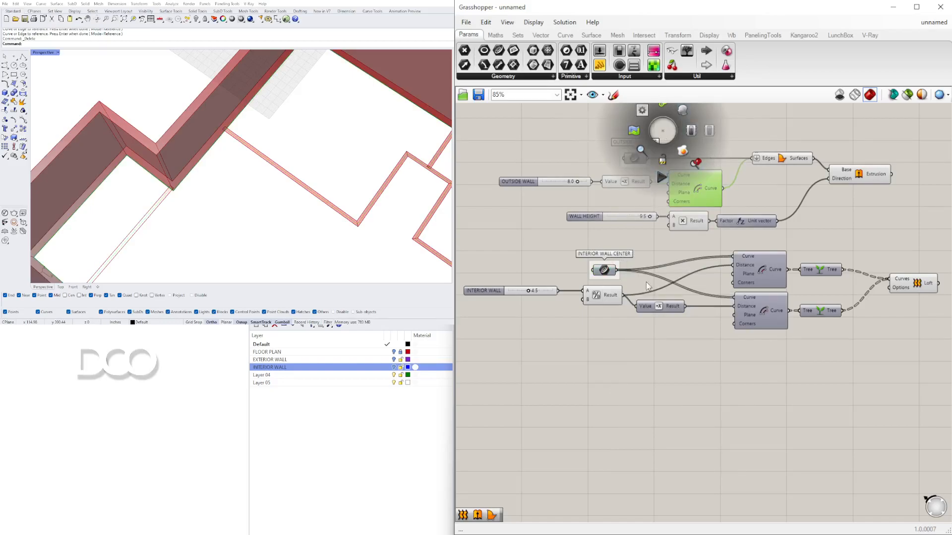
{"action": "scroll", "coordinate": [664, 312], "scroll_direction": "down", "scroll_amount": 2}
{"action": "left_click_drag", "start_coordinate": [690, 159], "coordinate": [602, 322]}
{"action": "middle_click", "coordinate": [647, 198]}
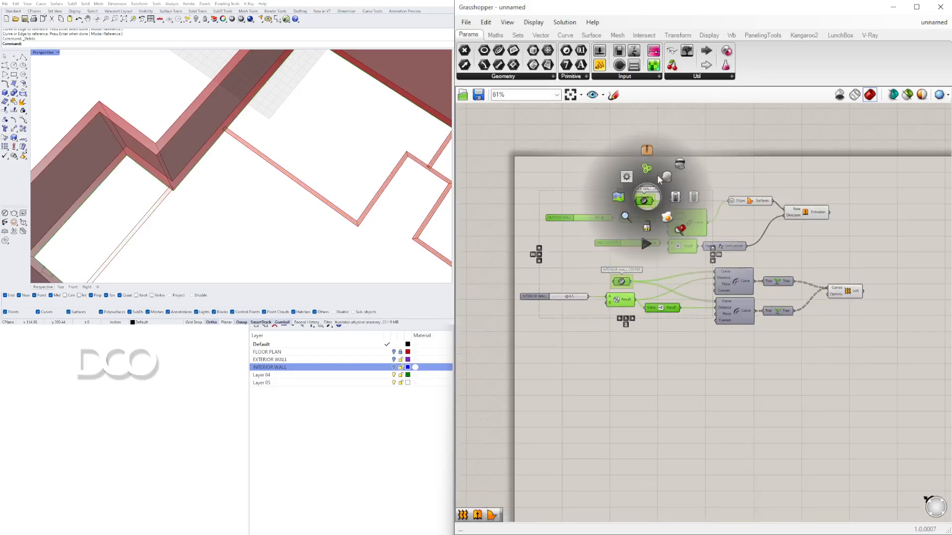
{"action": "left_click", "coordinate": [682, 167]}
Step: Inspect the Extrusion and Loft results in the Perspective viewport by selecting each component
{"action": "scroll", "coordinate": [813, 218], "scroll_direction": "up", "scroll_amount": 2}
{"action": "left_click", "coordinate": [808, 213]}
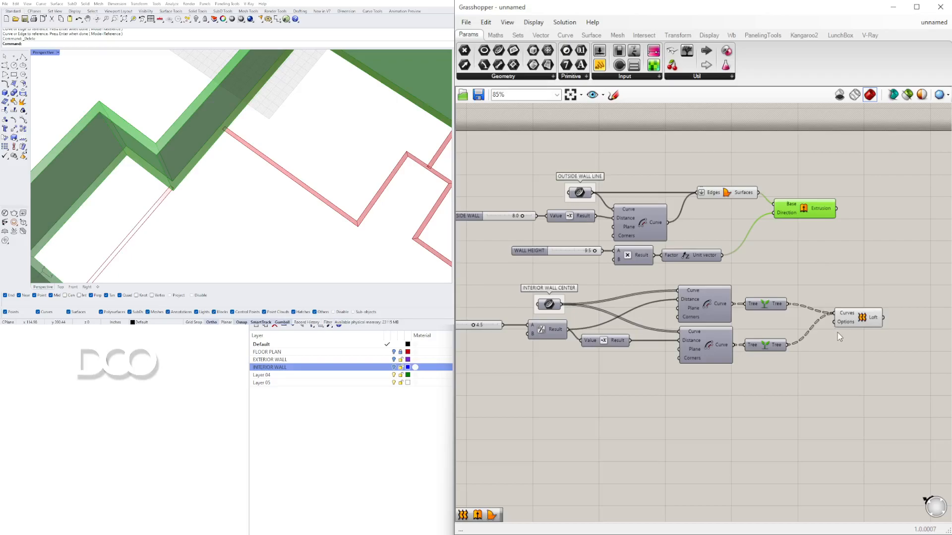
{"action": "left_click", "coordinate": [853, 333]}
{"action": "left_click", "coordinate": [861, 321]}
{"action": "mouse_move", "coordinate": [301, 199]}
{"action": "right_mouse_down"}
{"action": "mouse_move", "coordinate": [327, 188]}
{"action": "mouse_move", "coordinate": [287, 142]}
{"action": "mouse_move", "coordinate": [239, 164]}
{"action": "mouse_move", "coordinate": [252, 203]}
{"action": "mouse_move", "coordinate": [300, 205]}
{"action": "right_mouse_up"}
{"action": "scroll", "coordinate": [288, 170], "scroll_direction": "up", "scroll_amount": 6}
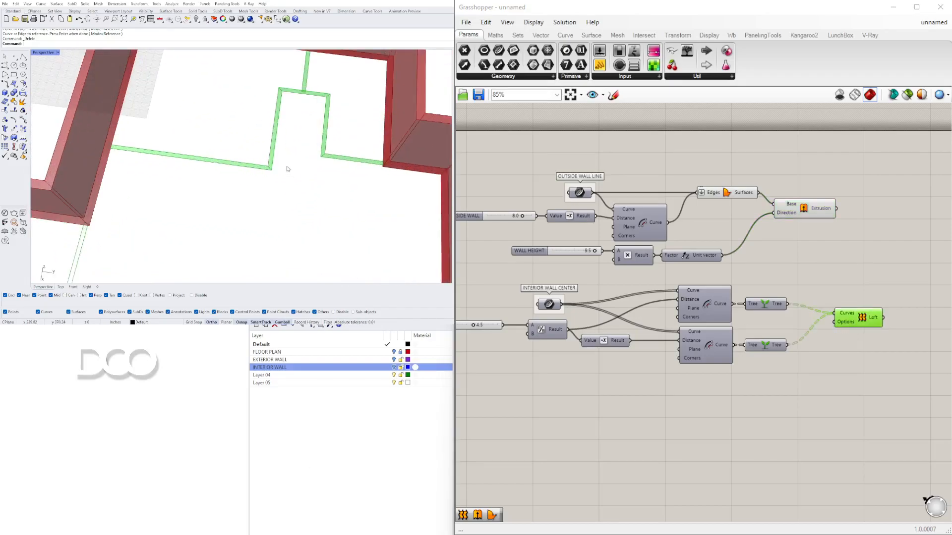
{"action": "scroll", "coordinate": [271, 168], "scroll_direction": "up", "scroll_amount": 5}
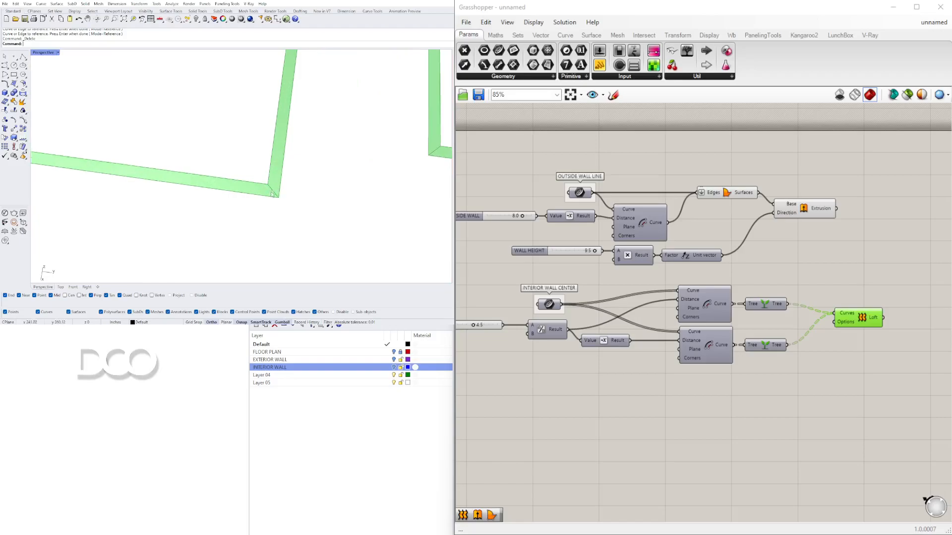
{"action": "scroll", "coordinate": [695, 275], "scroll_direction": "down", "scroll_amount": 1}
Step: Add a Merge Faces component and connect the Loft output to its Brep input
{"action": "right_click_drag", "start_coordinate": [860, 294], "coordinate": [642, 278]}
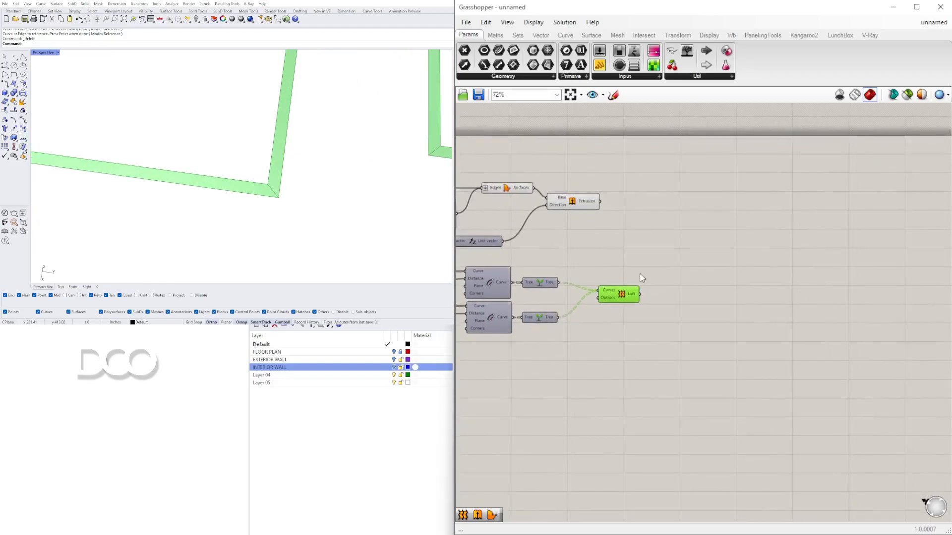
{"action": "scroll", "coordinate": [618, 281], "scroll_direction": "up", "scroll_amount": 3}
{"action": "left_click_drag", "start_coordinate": [617, 307], "coordinate": [592, 294]}
{"action": "left_click", "coordinate": [701, 284]}
{"action": "double_click", "coordinate": [701, 284]}
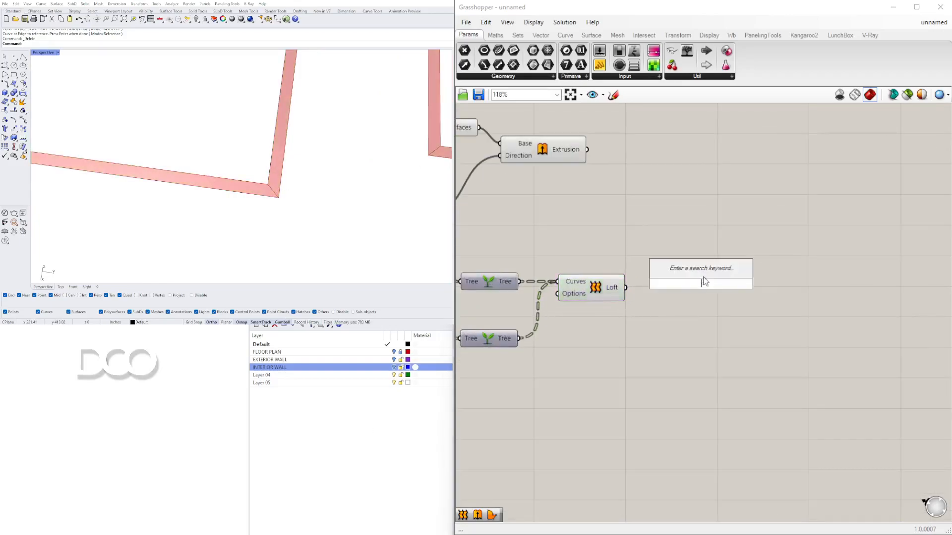
{"action": "type", "text": "merge"}
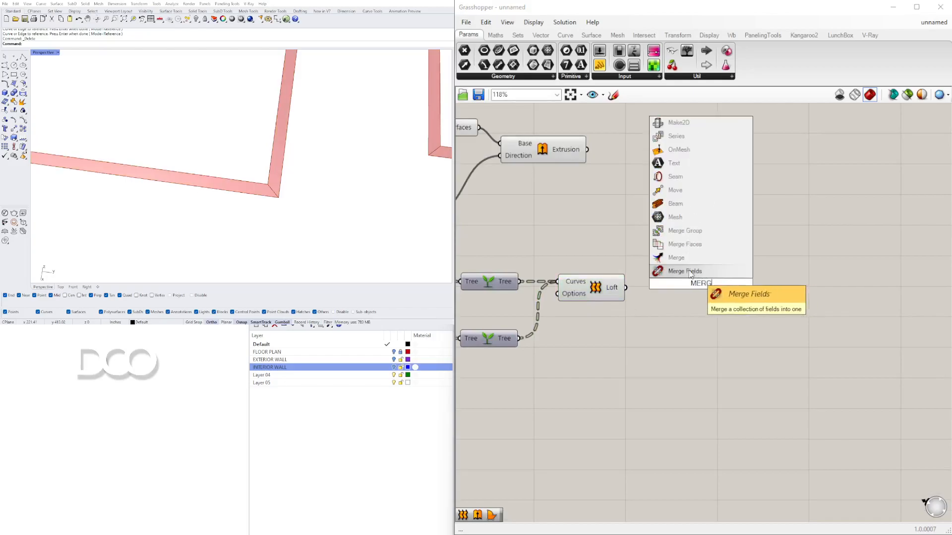
{"action": "left_click", "coordinate": [687, 246]}
{"action": "left_click_drag", "start_coordinate": [670, 288], "coordinate": [671, 288]}
{"action": "left_click_drag", "start_coordinate": [691, 282], "coordinate": [688, 257]}
Step: Turn off the Loft component's preview
{"action": "left_click", "coordinate": [598, 285]}
{"action": "right_click", "coordinate": [599, 284]}
{"action": "left_click", "coordinate": [615, 302]}
{"action": "left_click", "coordinate": [689, 256]}
{"action": "scroll", "coordinate": [274, 135], "scroll_direction": "down", "scroll_amount": 6}
{"action": "right_click_drag", "start_coordinate": [271, 137], "coordinate": [260, 155]}
{"action": "scroll", "coordinate": [212, 145], "scroll_direction": "down", "scroll_amount": 5}
{"action": "scroll", "coordinate": [148, 182], "scroll_direction": "up", "scroll_amount": 8}
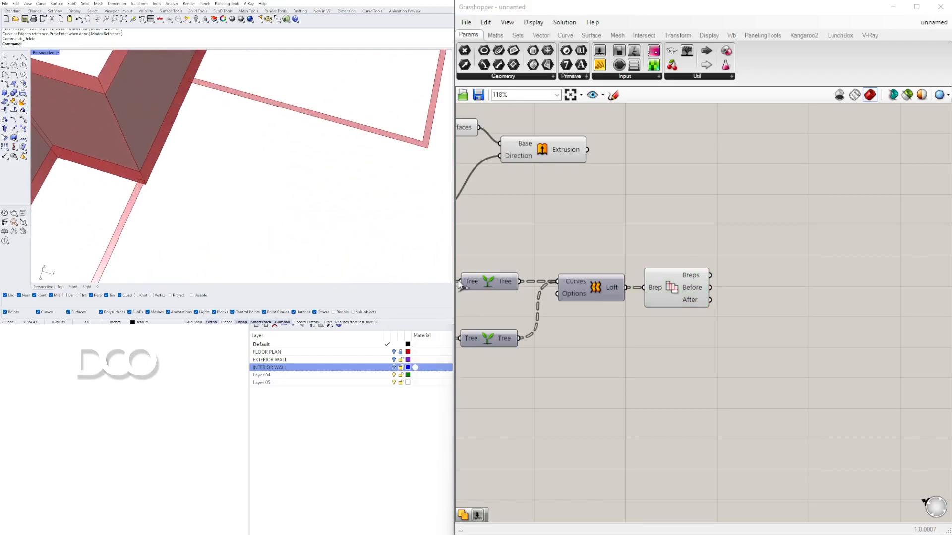
Step: Turn off the Extrusion component's preview
{"action": "right_click_drag", "start_coordinate": [568, 294], "coordinate": [695, 296]}
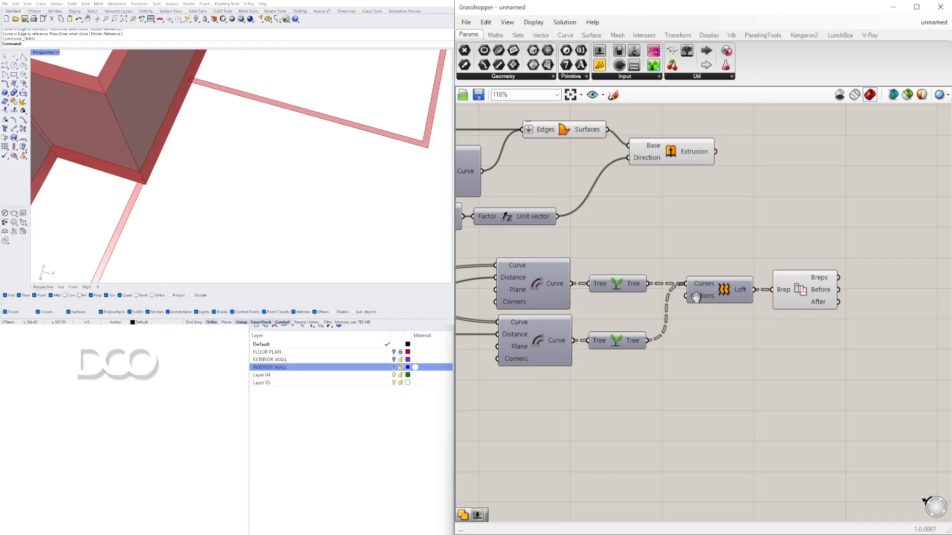
{"action": "left_click", "coordinate": [422, 477]}
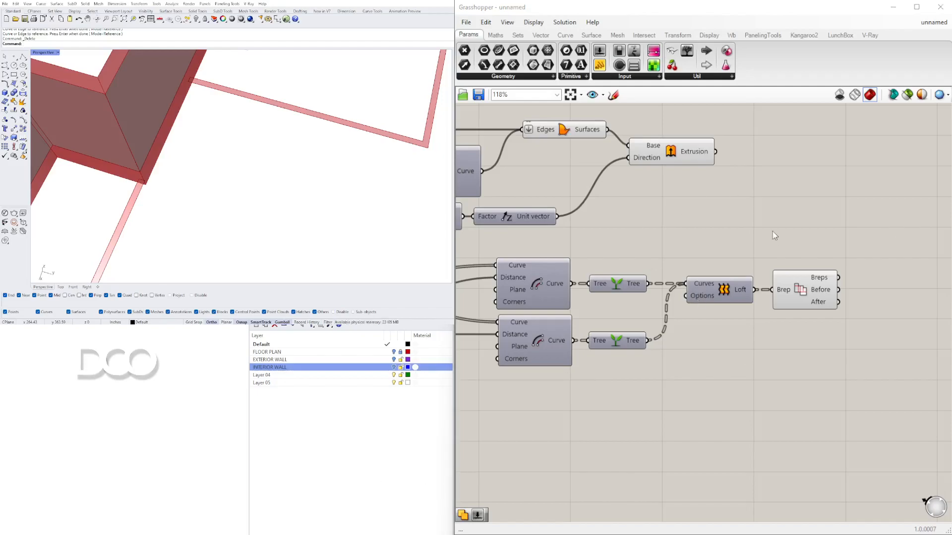
{"action": "scroll", "coordinate": [258, 188], "scroll_direction": "down", "scroll_amount": 5}
{"action": "right_click_drag", "start_coordinate": [258, 188], "coordinate": [357, 165]}
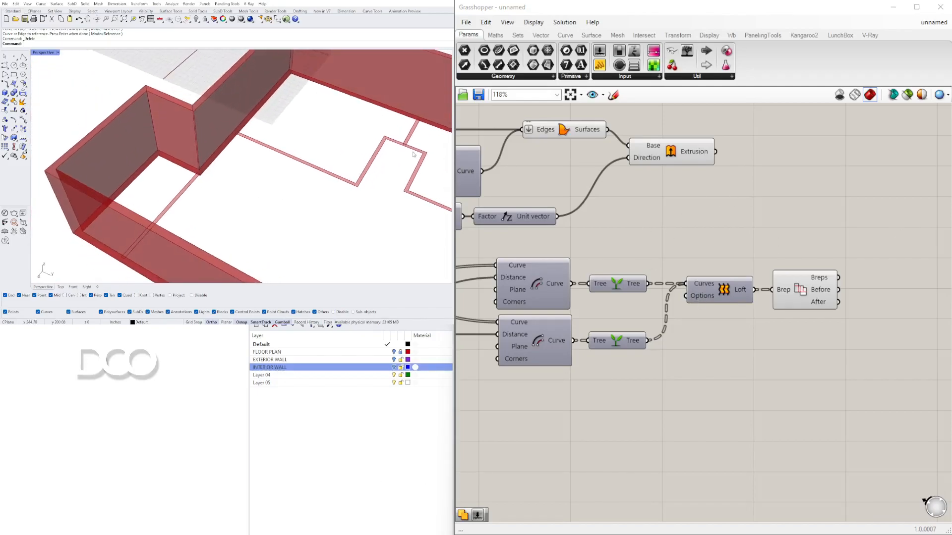
{"action": "left_click", "coordinate": [677, 156]}
{"action": "right_click", "coordinate": [677, 155]}
{"action": "left_click", "coordinate": [690, 176]}
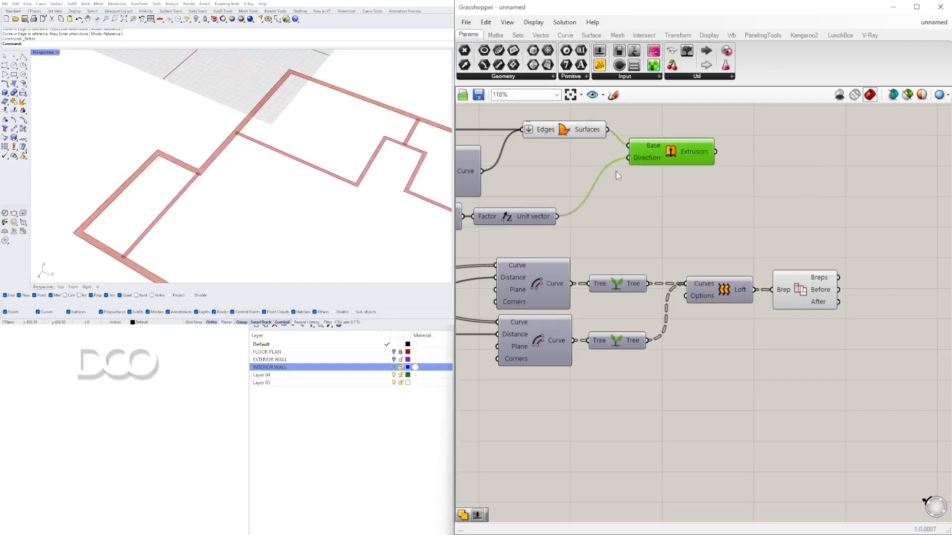
Step: Inspect the merged interior wall faces in the Perspective viewport
{"action": "right_click_drag", "start_coordinate": [295, 124], "coordinate": [299, 142]}
{"action": "scroll", "coordinate": [242, 151], "scroll_direction": "up", "scroll_amount": 4}
{"action": "scroll", "coordinate": [260, 143], "scroll_direction": "down", "scroll_amount": 7}
{"action": "scroll", "coordinate": [377, 128], "scroll_direction": "up", "scroll_amount": 9}
{"action": "scroll", "coordinate": [387, 129], "scroll_direction": "down", "scroll_amount": 10}
{"action": "scroll", "coordinate": [387, 131], "scroll_direction": "up", "scroll_amount": 3}
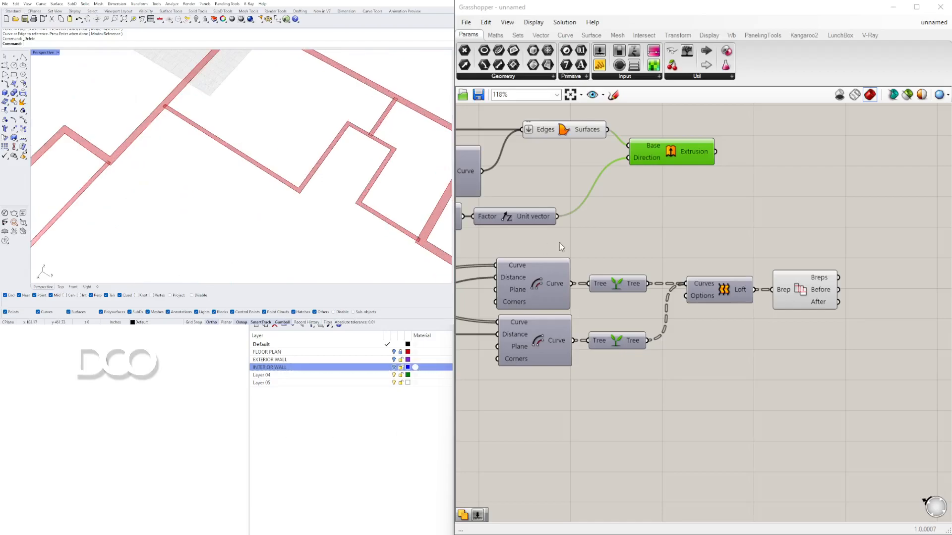
{"action": "left_click", "coordinate": [804, 290]}
{"action": "scroll", "coordinate": [200, 131], "scroll_direction": "down", "scroll_amount": 5}
{"action": "right_click_drag", "start_coordinate": [283, 202], "coordinate": [217, 139], "text": "shift"}
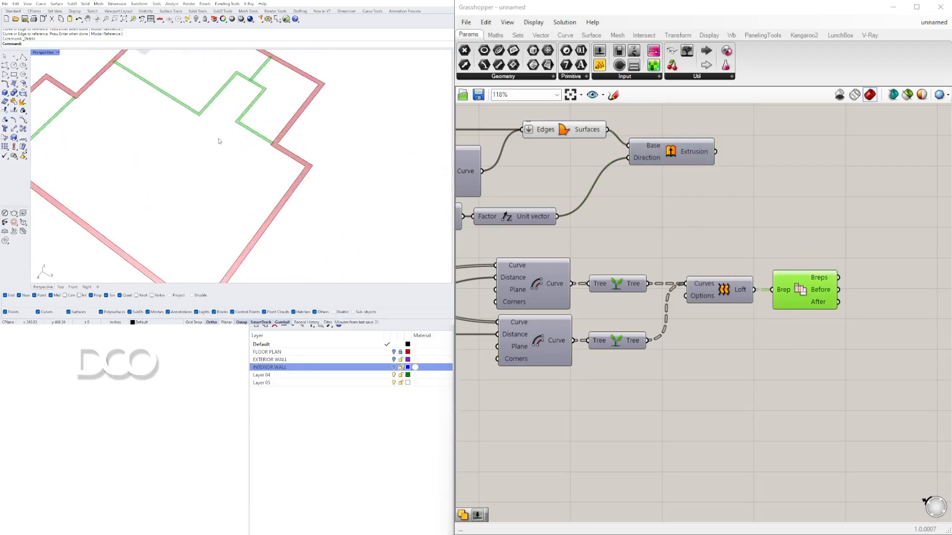
{"action": "scroll", "coordinate": [253, 86], "scroll_direction": "up", "scroll_amount": 6}
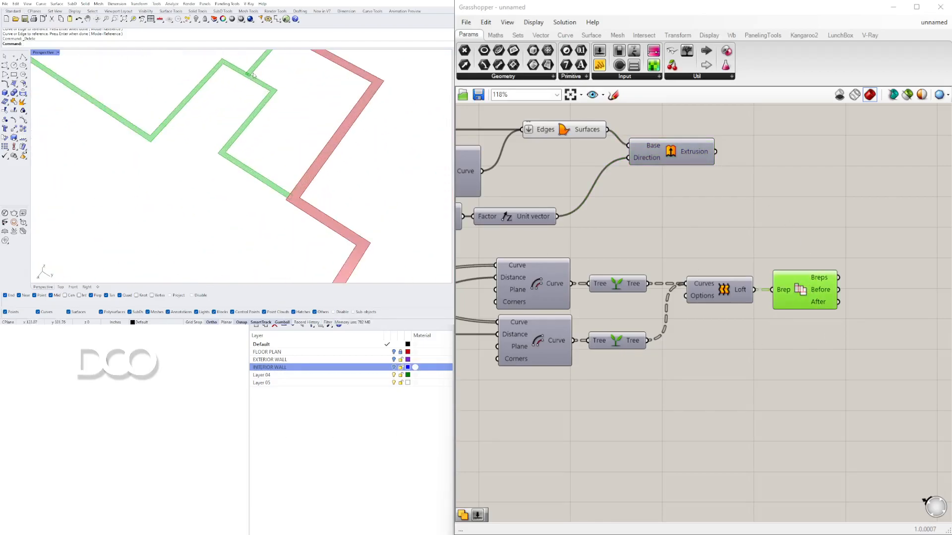
{"action": "scroll", "coordinate": [252, 75], "scroll_direction": "down", "scroll_amount": 5}
{"action": "scroll", "coordinate": [796, 278], "scroll_direction": "up", "scroll_amount": 2}
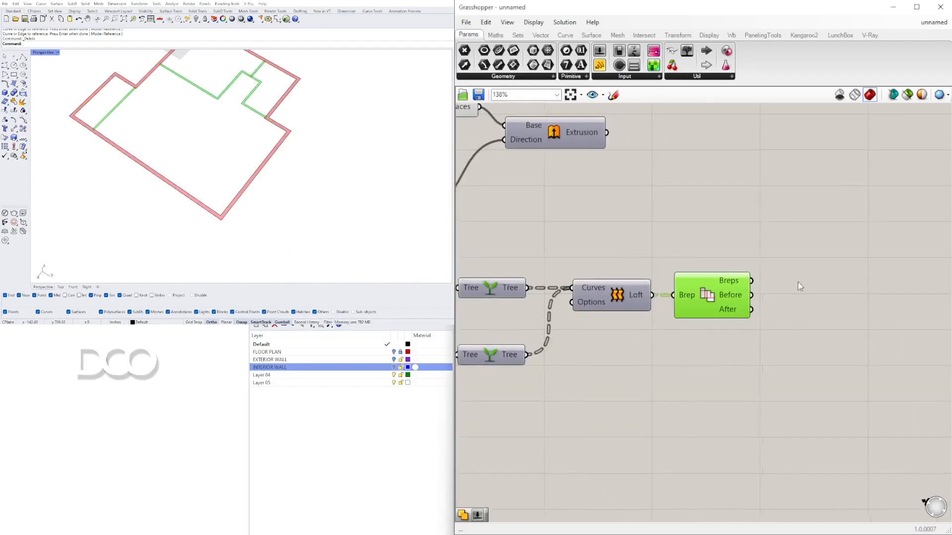
Step: Add a Region Union component fed by the Merge Faces Breps output and flatten its Curves input
{"action": "double_click", "coordinate": [819, 284]}
{"action": "type", "text": "region"}
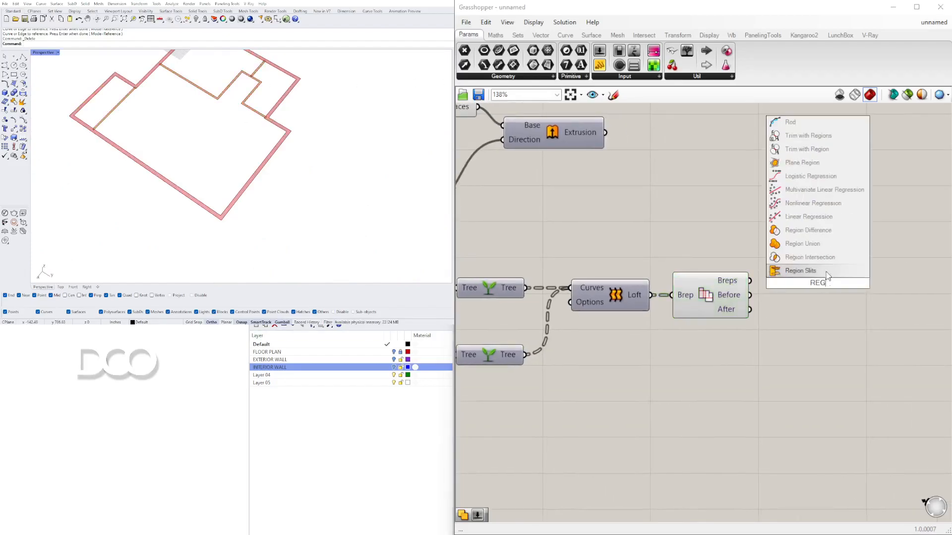
{"action": "left_click", "coordinate": [789, 244]}
{"action": "left_click_drag", "start_coordinate": [763, 281], "coordinate": [820, 299]}
{"action": "right_click", "coordinate": [782, 276]}
{"action": "left_click", "coordinate": [816, 352]}
{"action": "scroll", "coordinate": [253, 70], "scroll_direction": "up", "scroll_amount": 5}
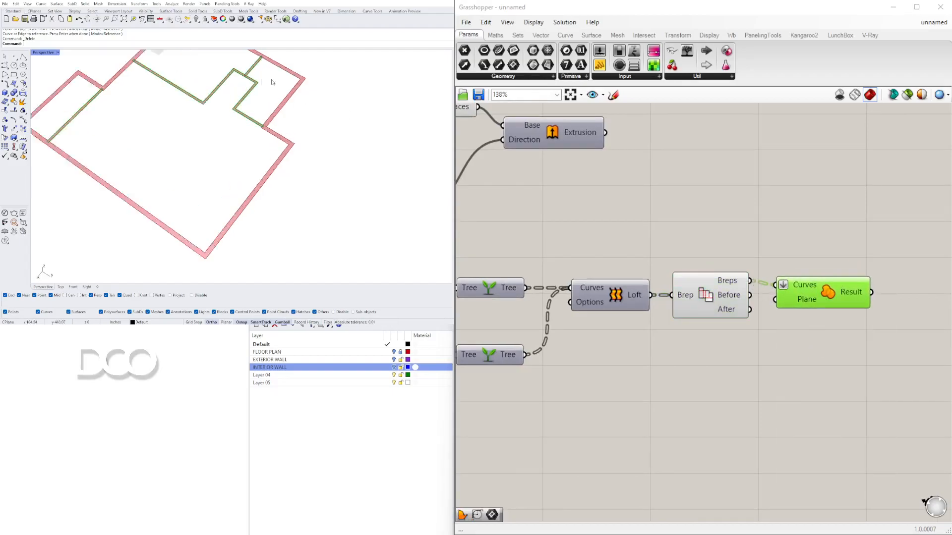
{"action": "scroll", "coordinate": [252, 70], "scroll_direction": "up", "scroll_amount": 3}
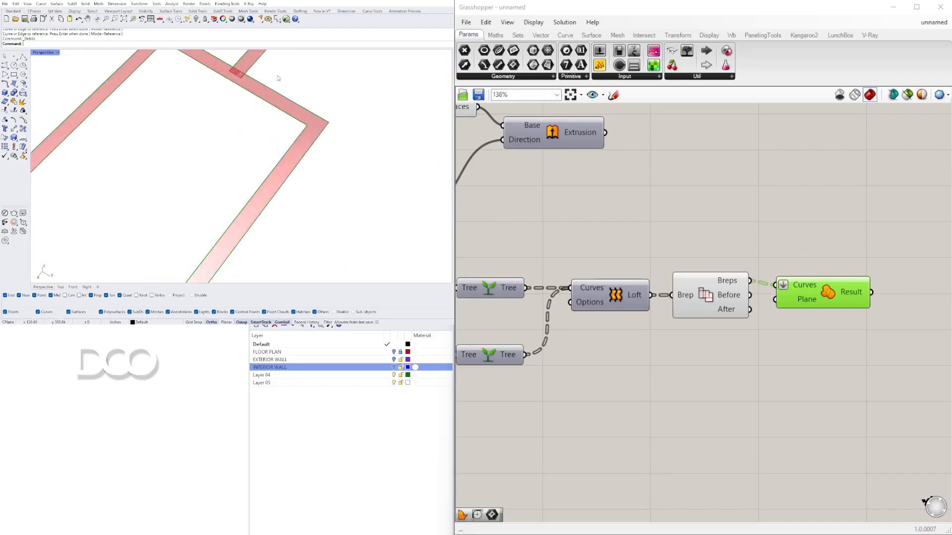
Step: Add a Boundary Surfaces component fed by the Region Union result
{"action": "scroll", "coordinate": [780, 257], "scroll_direction": "down", "scroll_amount": 3}
{"action": "double_click", "coordinate": [777, 285]}
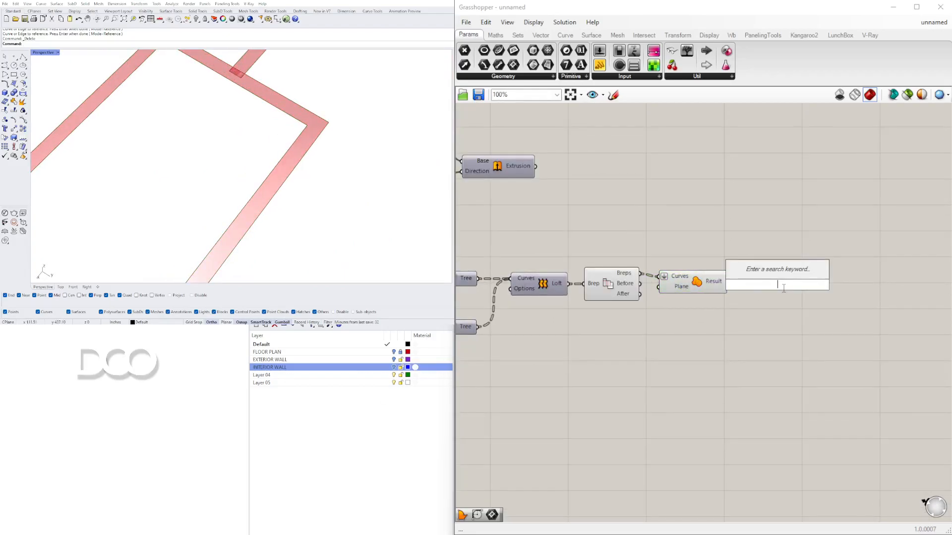
{"action": "type", "text": "bou"}
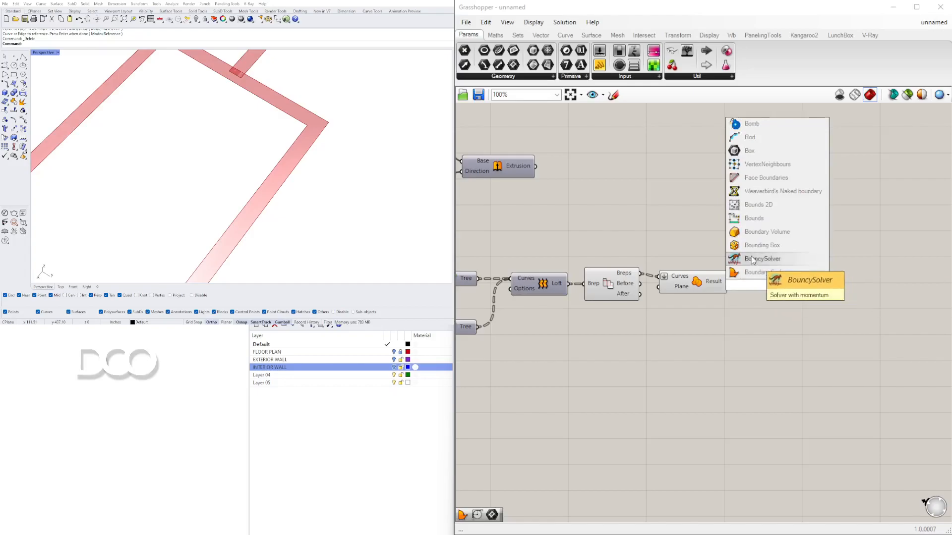
{"action": "left_click", "coordinate": [752, 272]}
{"action": "left_click_drag", "start_coordinate": [727, 281], "coordinate": [741, 281]}
{"action": "left_click_drag", "start_coordinate": [697, 316], "coordinate": [603, 243]}
{"action": "scroll", "coordinate": [613, 237], "scroll_direction": "up", "scroll_amount": 1}
{"action": "middle_click", "coordinate": [613, 240]}
{"action": "left_click", "coordinate": [647, 206]}
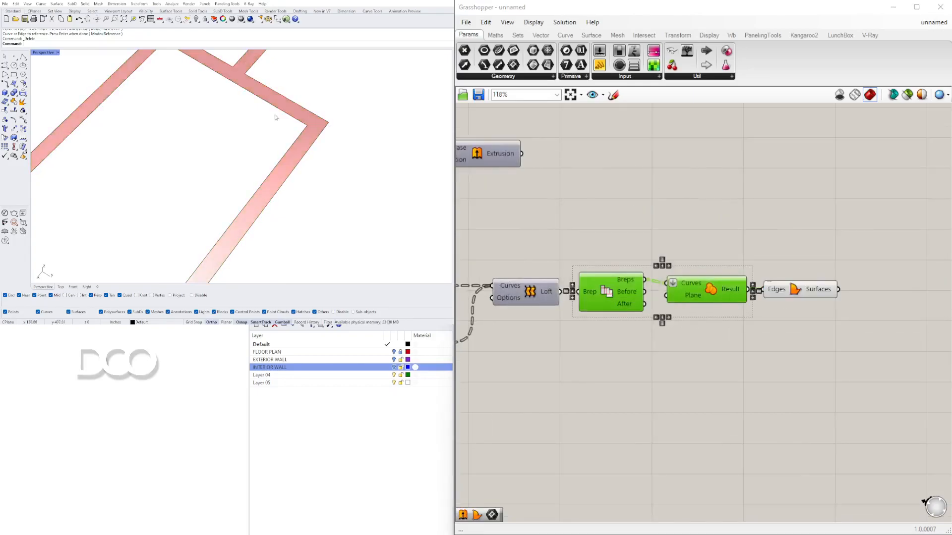
Step: Orbit the Perspective viewport to inspect the boundary surfaces of the interior walls
{"action": "scroll", "coordinate": [261, 121], "scroll_direction": "down", "scroll_amount": 5}
{"action": "right_click_drag", "start_coordinate": [227, 139], "coordinate": [277, 117], "text": "shift"}
{"action": "scroll", "coordinate": [250, 128], "scroll_direction": "down", "scroll_amount": 4}
{"action": "scroll", "coordinate": [278, 145], "scroll_direction": "down", "scroll_amount": 4}
{"action": "scroll", "coordinate": [248, 171], "scroll_direction": "down", "scroll_amount": 1}
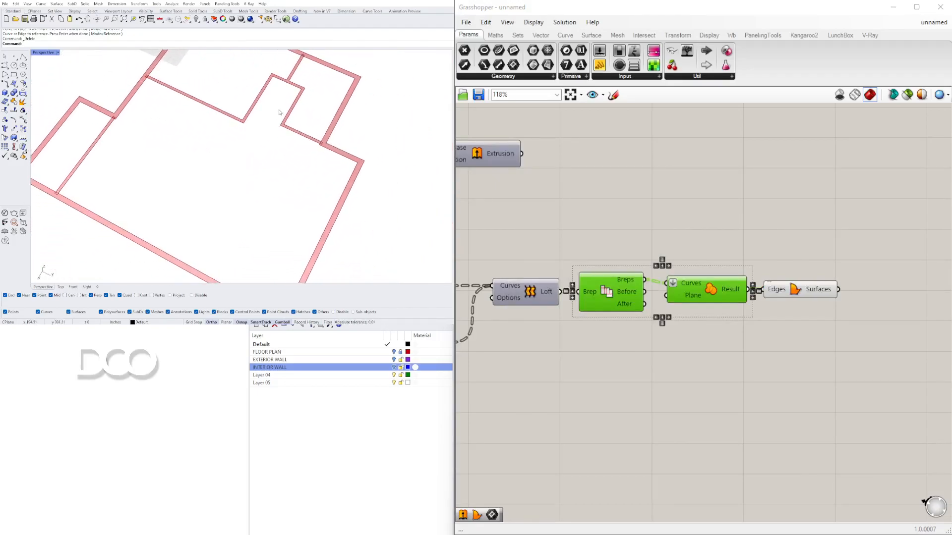
{"action": "scroll", "coordinate": [282, 110], "scroll_direction": "down", "scroll_amount": 3}
{"action": "scroll", "coordinate": [185, 99], "scroll_direction": "up", "scroll_amount": 3}
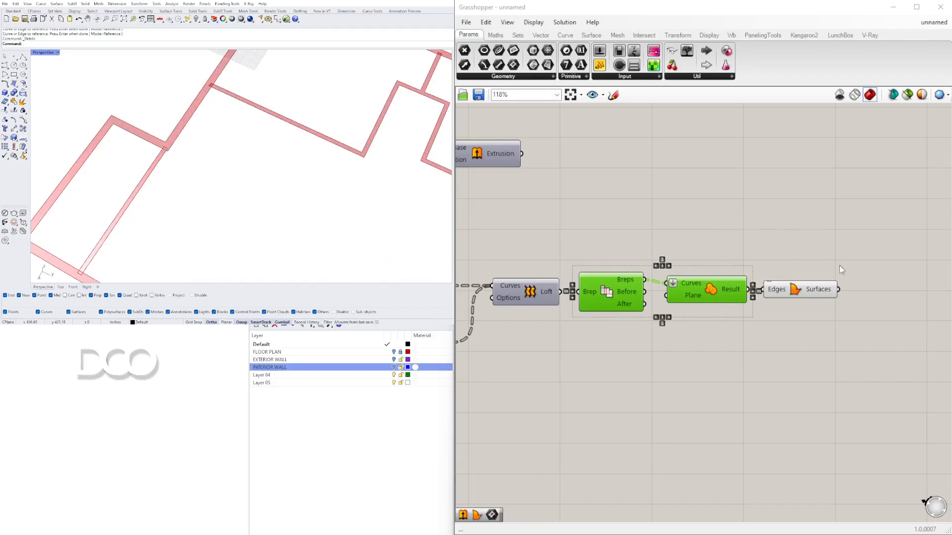
{"action": "left_click", "coordinate": [783, 303]}
{"action": "left_click", "coordinate": [782, 296]}
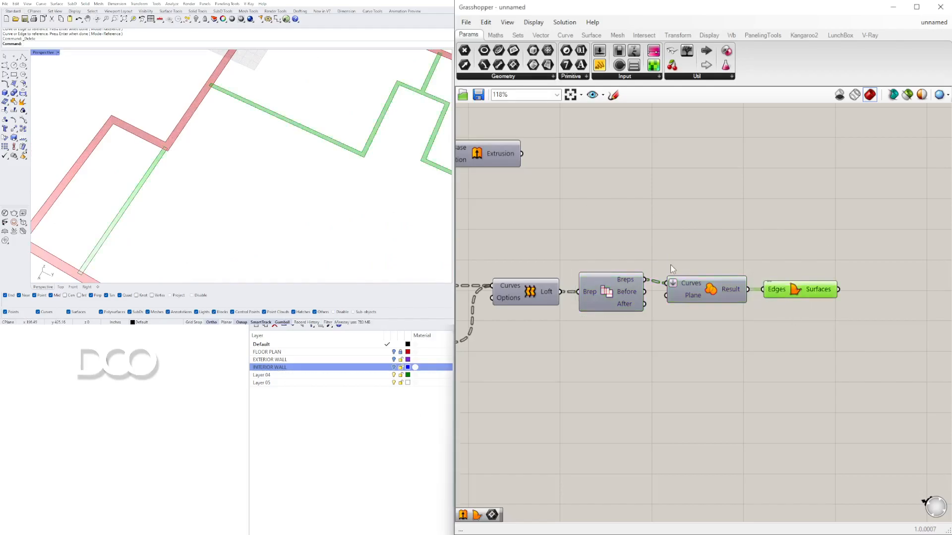
Step: Add a Region Difference component taking the interior boundary surfaces as Curves A and the exterior boundary surfaces as Curves B
{"action": "right_click_drag", "start_coordinate": [805, 224], "coordinate": [770, 223]}
{"action": "double_click", "coordinate": [770, 223]}
{"action": "type", "text": "REG"}
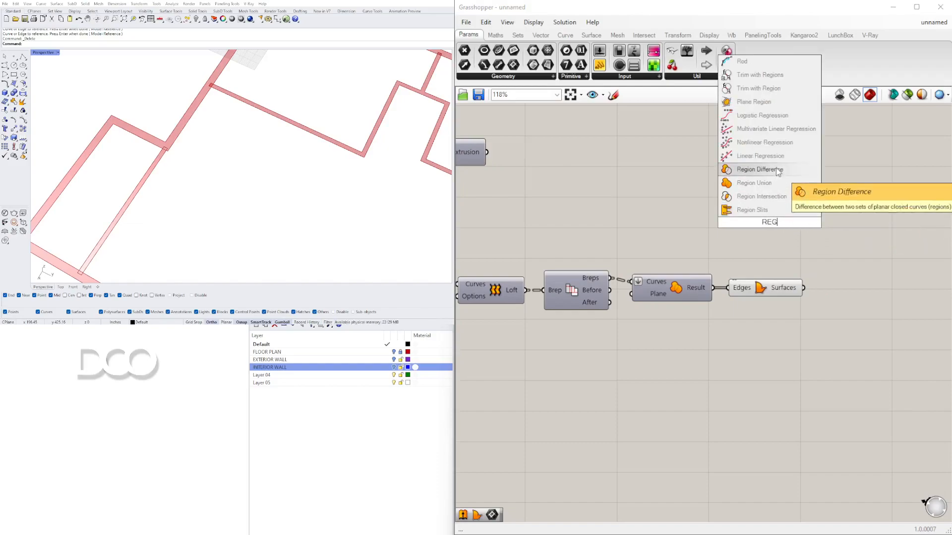
{"action": "left_click", "coordinate": [777, 170]}
{"action": "left_click_drag", "start_coordinate": [697, 222], "coordinate": [899, 222]}
{"action": "left_click", "coordinate": [777, 291]}
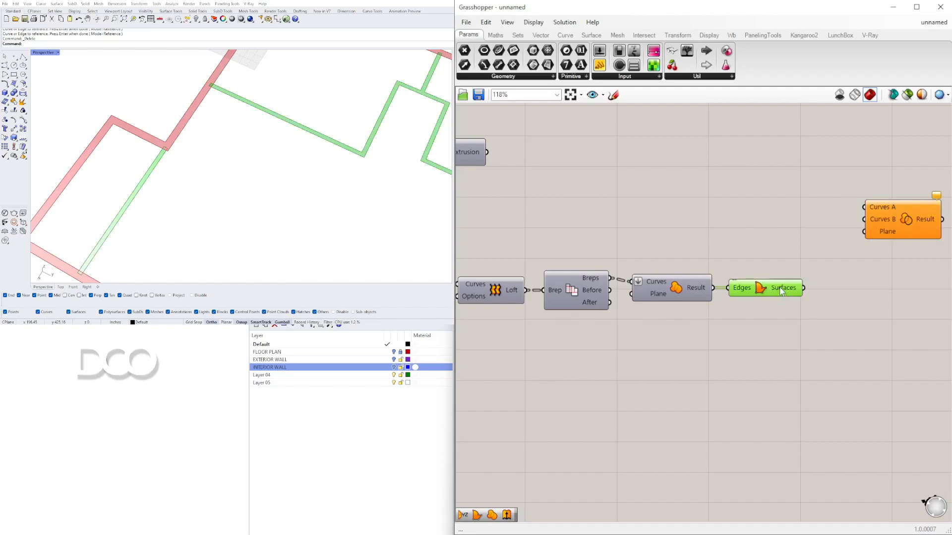
{"action": "left_click_drag", "start_coordinate": [827, 246], "coordinate": [863, 206]}
{"action": "scroll", "coordinate": [668, 191], "scroll_direction": "down", "scroll_amount": 1}
{"action": "right_click_drag", "start_coordinate": [479, 154], "coordinate": [565, 208]}
{"action": "left_click", "coordinate": [633, 208]}
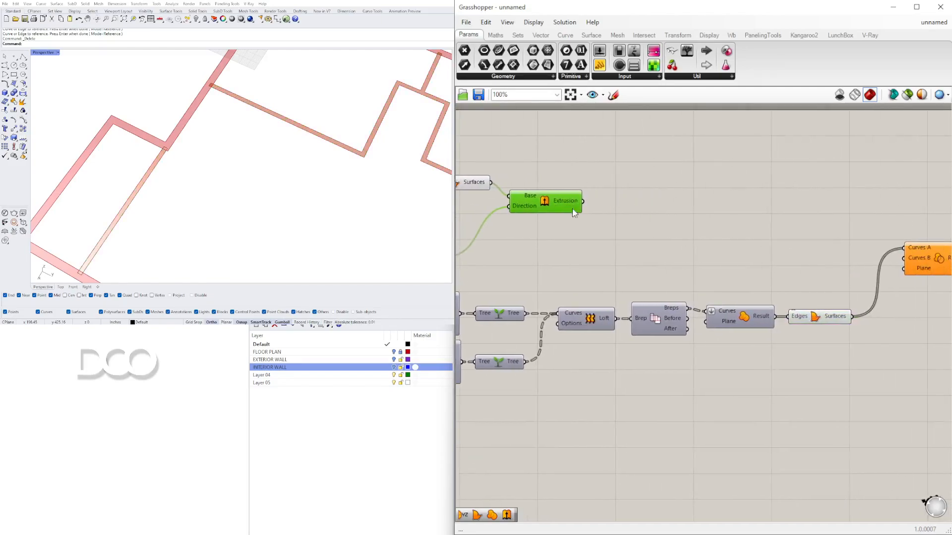
{"action": "scroll", "coordinate": [548, 195], "scroll_direction": "down", "scroll_amount": 1}
{"action": "left_click", "coordinate": [483, 185]}
{"action": "left_click_drag", "start_coordinate": [500, 184], "coordinate": [896, 230]}
{"action": "left_click", "coordinate": [882, 258]}
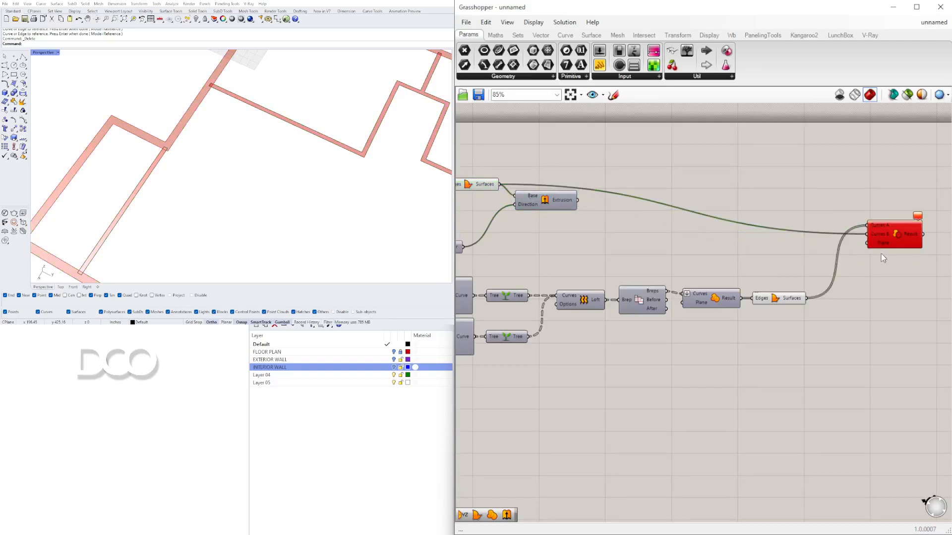
Step: Examine the erroring Region Difference component and the exterior wall Offset Curve component
{"action": "scroll", "coordinate": [889, 232], "scroll_direction": "up", "scroll_amount": 5}
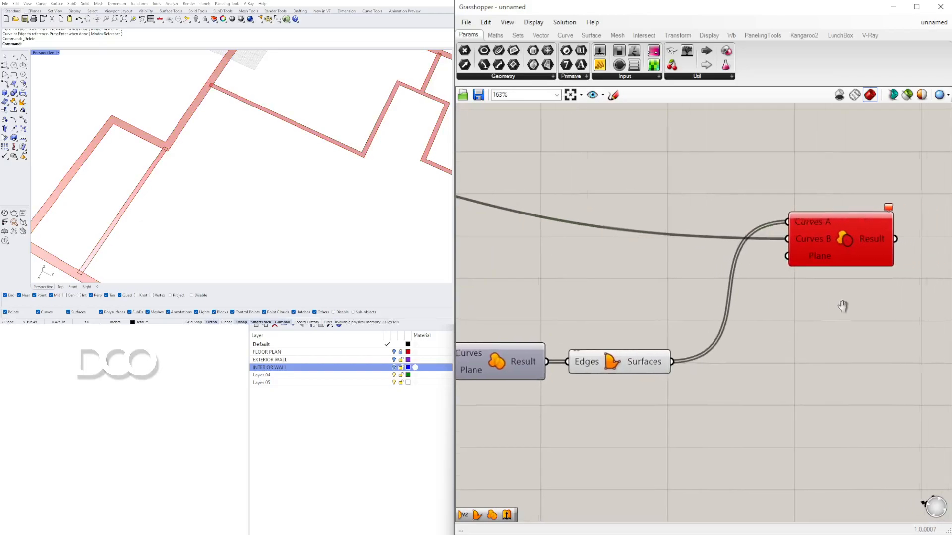
{"action": "scroll", "coordinate": [820, 234], "scroll_direction": "down", "scroll_amount": 3}
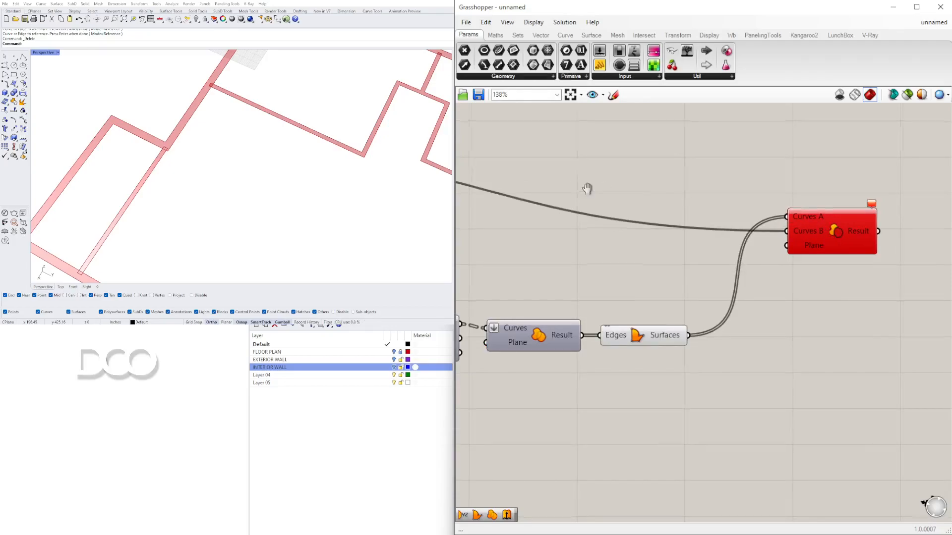
{"action": "scroll", "coordinate": [720, 278], "scroll_direction": "down", "scroll_amount": 1}
{"action": "left_click", "coordinate": [754, 329]}
{"action": "scroll", "coordinate": [616, 227], "scroll_direction": "down", "scroll_amount": 2}
{"action": "right_click_drag", "start_coordinate": [616, 227], "coordinate": [829, 255]}
{"action": "scroll", "coordinate": [600, 211], "scroll_direction": "up", "scroll_amount": 3}
{"action": "right_click_drag", "start_coordinate": [615, 205], "coordinate": [659, 205]}
{"action": "right_click", "coordinate": [518, 251]}
{"action": "left_click", "coordinate": [535, 271]}
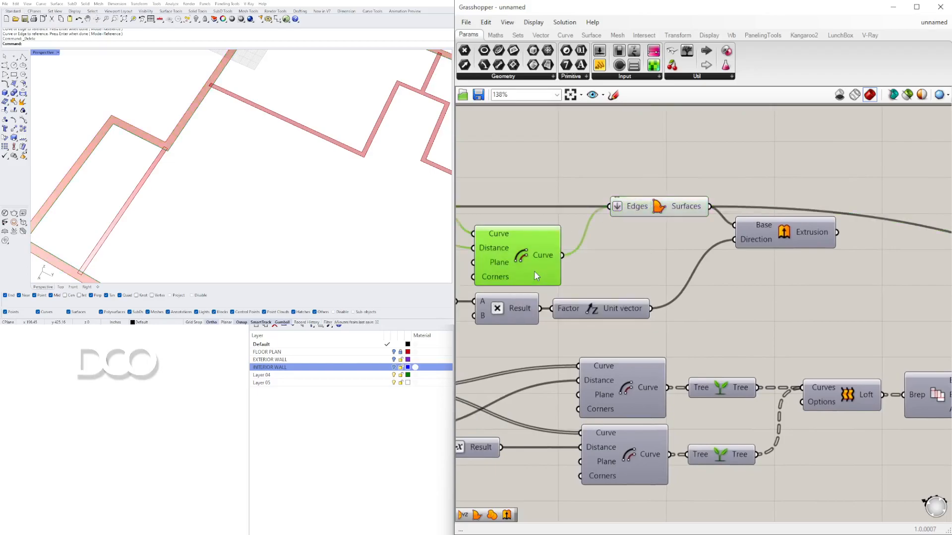
{"action": "right_click", "coordinate": [526, 256]}
{"action": "left_click", "coordinate": [540, 272]}
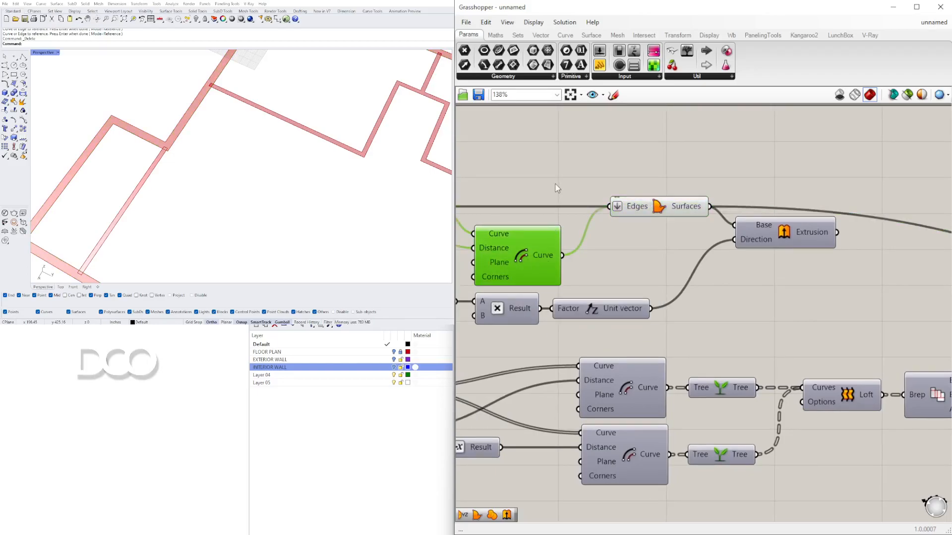
Step: Add a Deconstruct Brep component fed by the exterior wall Boundary Surfaces output
{"action": "scroll", "coordinate": [573, 183], "scroll_direction": "down", "scroll_amount": 2}
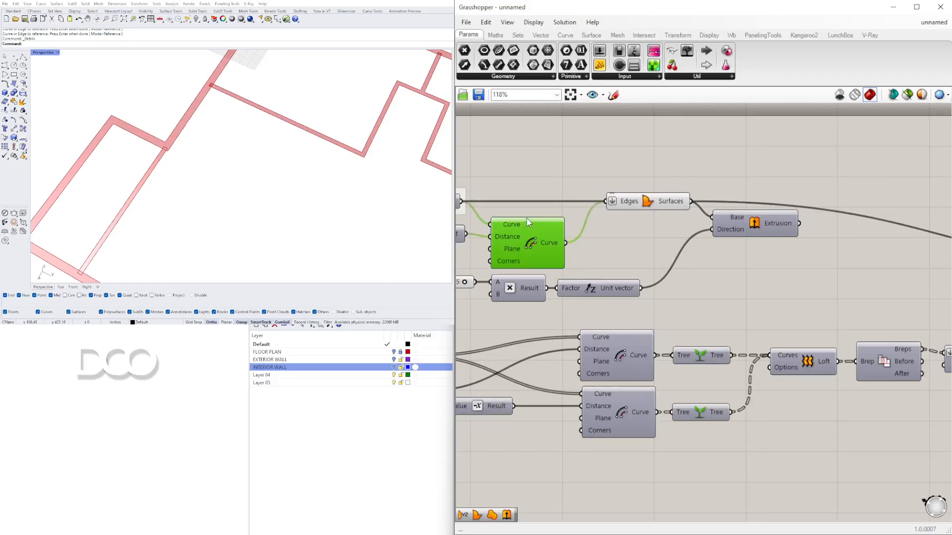
{"action": "left_click", "coordinate": [647, 200]}
{"action": "scroll", "coordinate": [711, 184], "scroll_direction": "down", "scroll_amount": 3}
{"action": "right_click_drag", "start_coordinate": [711, 193], "coordinate": [591, 203]}
{"action": "scroll", "coordinate": [590, 203], "scroll_direction": "up", "scroll_amount": 2}
{"action": "double_click", "coordinate": [631, 169]}
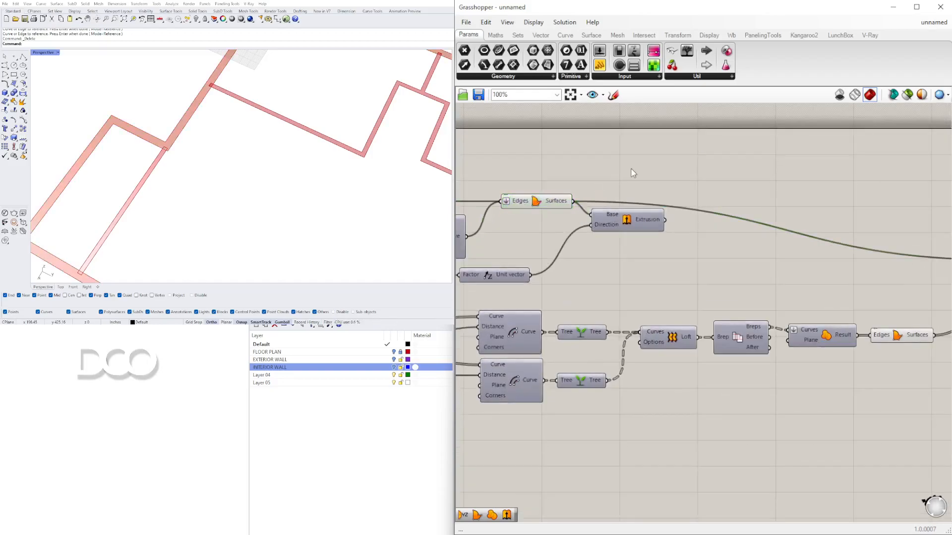
{"action": "type", "text": "ED"}
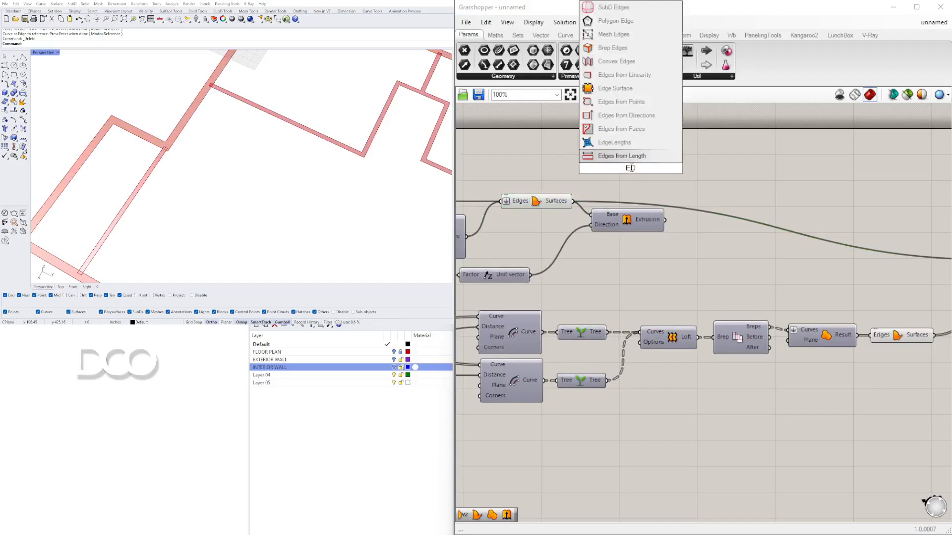
{"action": "double_click", "coordinate": [688, 186]}
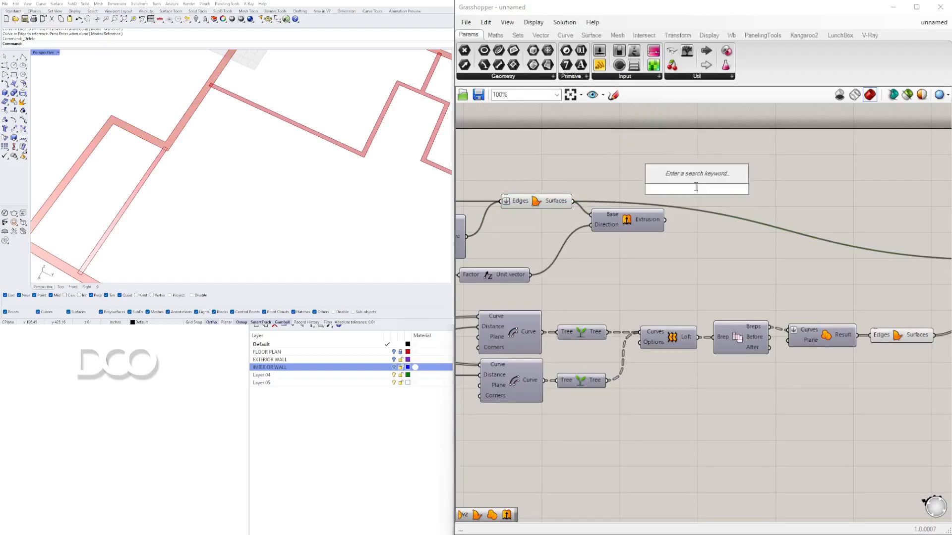
{"action": "type", "text": "BREP"}
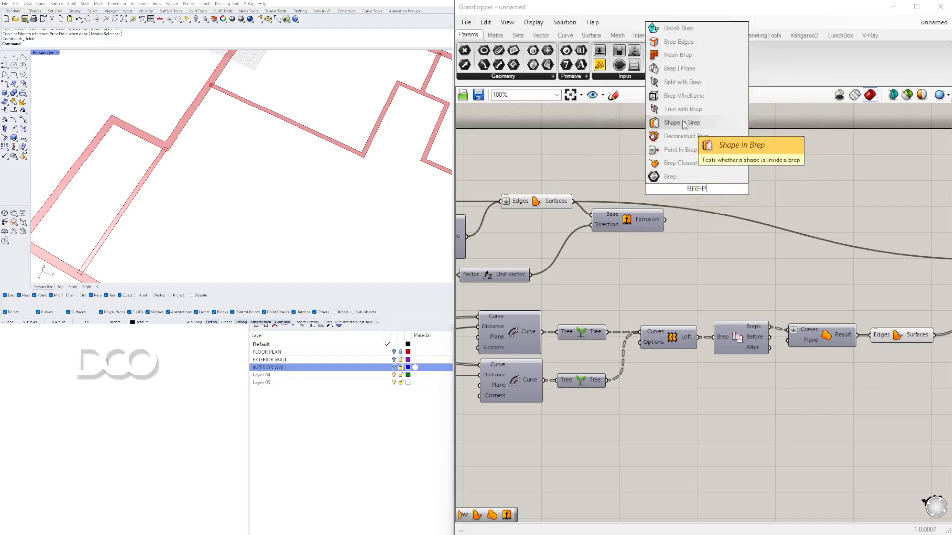
{"action": "left_click", "coordinate": [686, 136]}
{"action": "left_click_drag", "start_coordinate": [699, 190], "coordinate": [724, 173]}
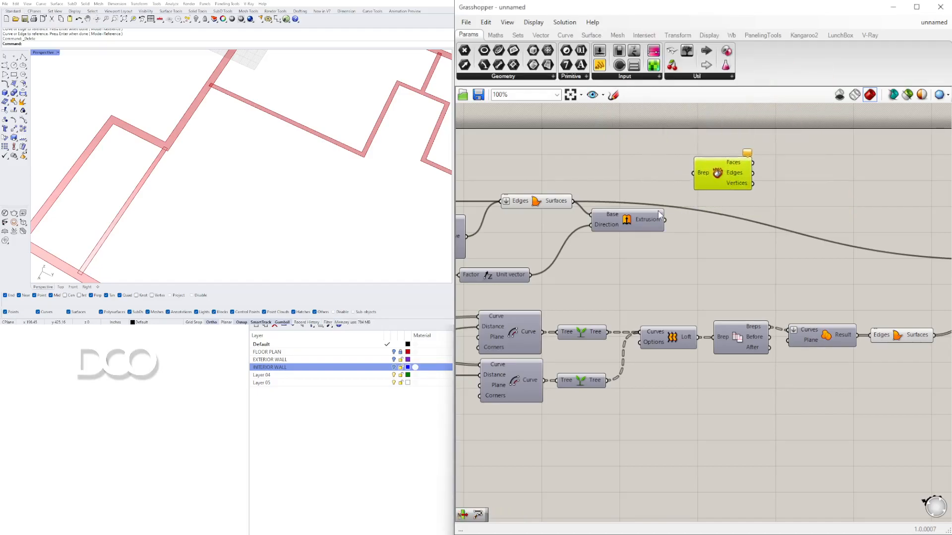
{"action": "left_click_drag", "start_coordinate": [677, 204], "coordinate": [694, 172]}
{"action": "left_click", "coordinate": [825, 187]}
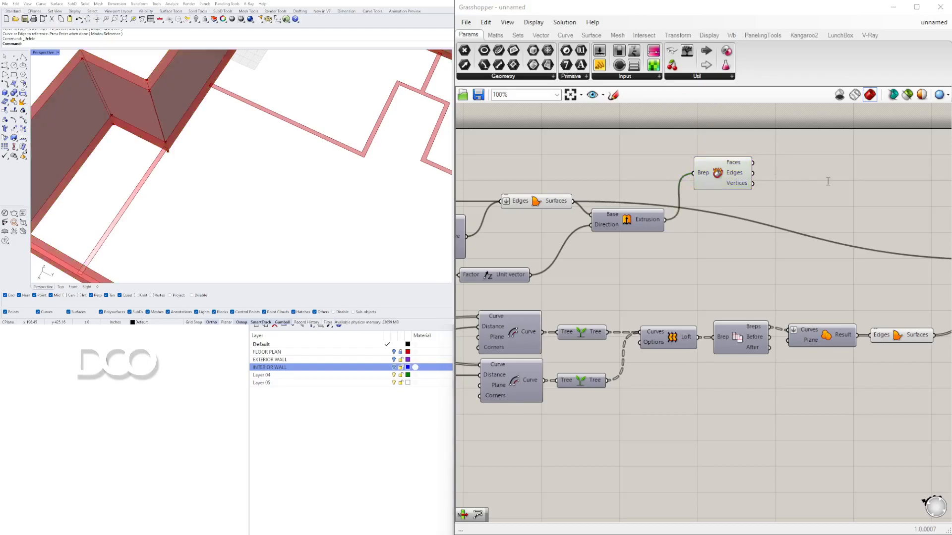
{"action": "left_click_drag", "start_coordinate": [573, 202], "coordinate": [696, 176]}
{"action": "left_click_drag", "start_coordinate": [723, 184], "coordinate": [726, 187]}
Step: Add a Join Curves component with flattened input from the Deconstruct Brep edges, wired into Region Difference
{"action": "left_click", "coordinate": [791, 184]}
{"action": "double_click", "coordinate": [793, 188]}
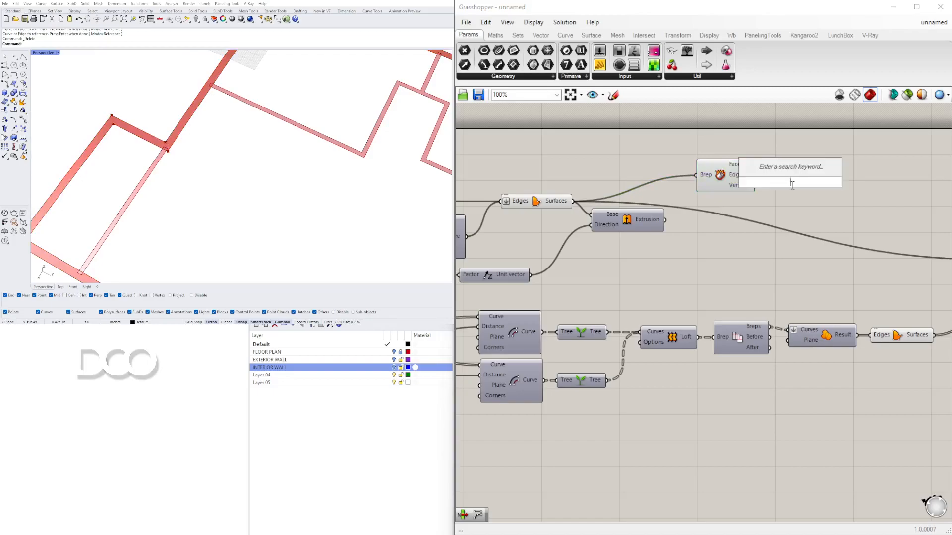
{"action": "type", "text": "jo"}
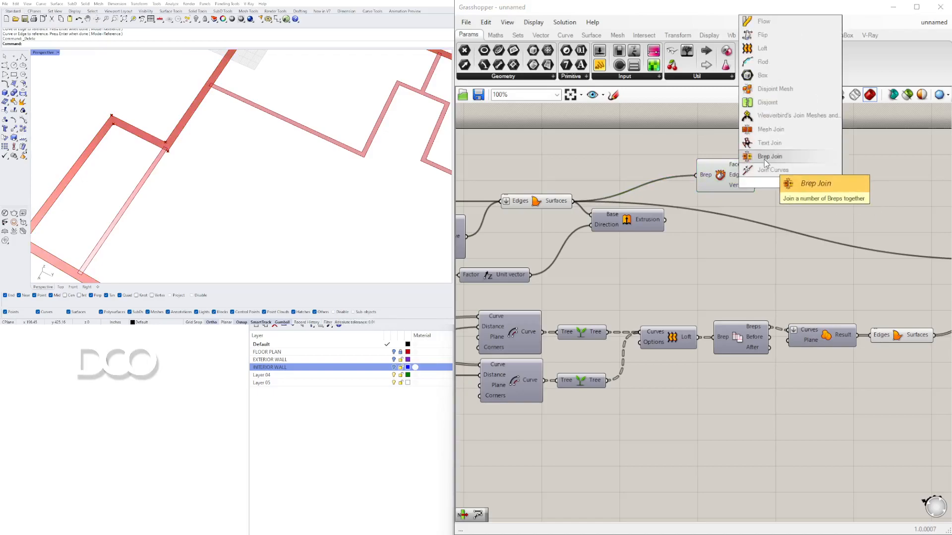
{"action": "left_click", "coordinate": [762, 167]}
{"action": "left_click_drag", "start_coordinate": [757, 173], "coordinate": [790, 183]}
{"action": "right_click", "coordinate": [792, 178]}
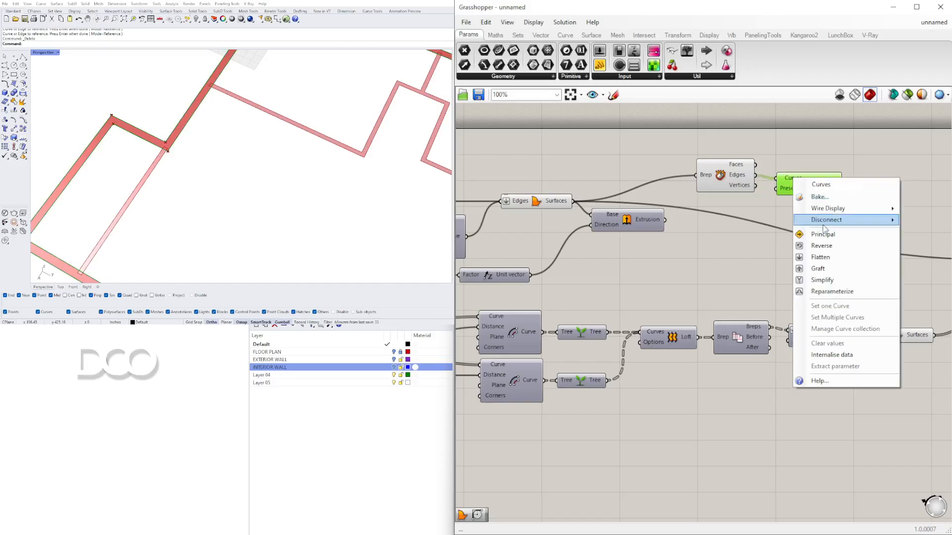
{"action": "left_click", "coordinate": [829, 256]}
{"action": "right_click_drag", "start_coordinate": [828, 217], "coordinate": [626, 202]}
{"action": "left_click_drag", "start_coordinate": [643, 165], "coordinate": [835, 244]}
{"action": "left_click", "coordinate": [833, 259]}
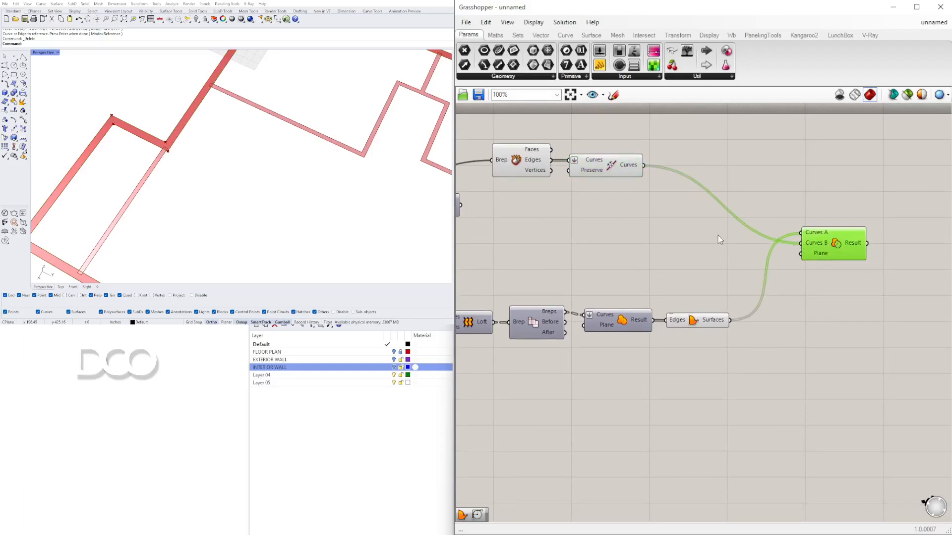
Step: Wire the Region Union result directly into Region Difference and delete the interior Boundary Surfaces component
{"action": "scroll", "coordinate": [339, 145], "scroll_direction": "down", "scroll_amount": 6}
{"action": "scroll", "coordinate": [473, 254], "scroll_direction": "up", "scroll_amount": 2}
{"action": "left_click", "coordinate": [753, 352]}
{"action": "right_click_drag", "start_coordinate": [753, 352], "coordinate": [621, 316]}
{"action": "left_click_drag", "start_coordinate": [597, 317], "coordinate": [801, 192]}
{"action": "left_click", "coordinate": [829, 200]}
{"action": "right_click_drag", "start_coordinate": [676, 300], "coordinate": [676, 338]}
{"action": "left_click_drag", "start_coordinate": [676, 338], "coordinate": [689, 350]}
{"action": "key", "text": "Delete"}
{"action": "scroll", "coordinate": [677, 254], "scroll_direction": "down", "scroll_amount": 3}
{"action": "right_click_drag", "start_coordinate": [677, 255], "coordinate": [659, 205]}
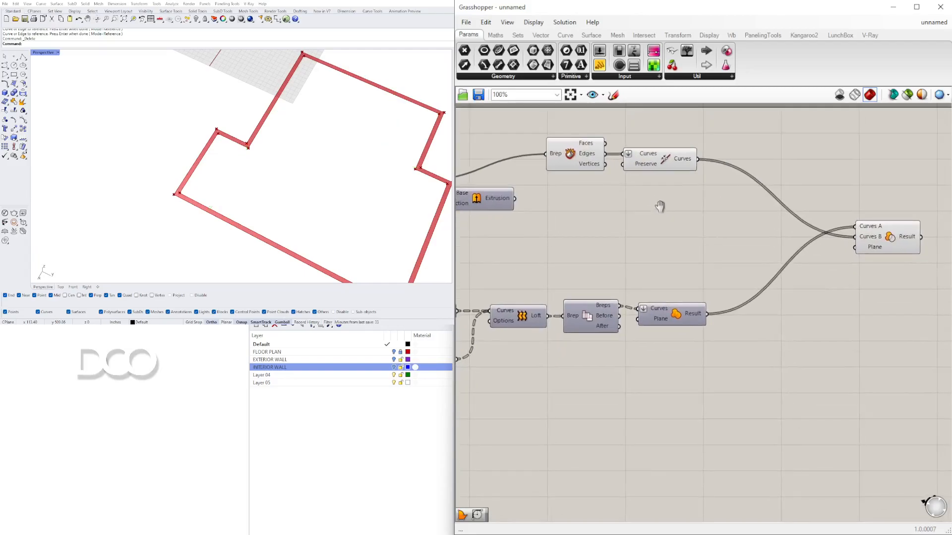
Step: Delete the Deconstruct Brep, Join Curves, Region Difference, Region Union and Merge Faces components
{"action": "left_click_drag", "start_coordinate": [604, 145], "coordinate": [850, 237]}
{"action": "right_click_drag", "start_coordinate": [722, 209], "coordinate": [740, 221]}
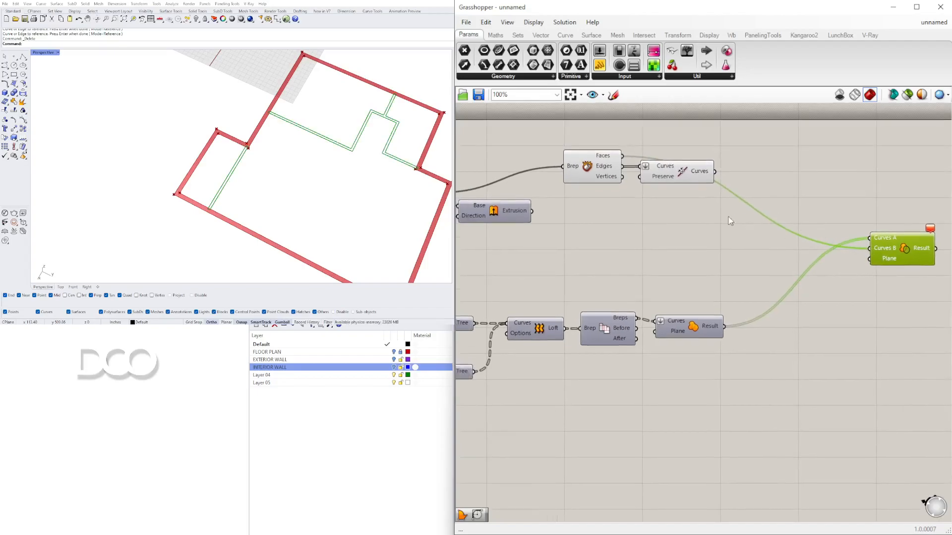
{"action": "left_click_drag", "start_coordinate": [702, 210], "coordinate": [593, 157]}
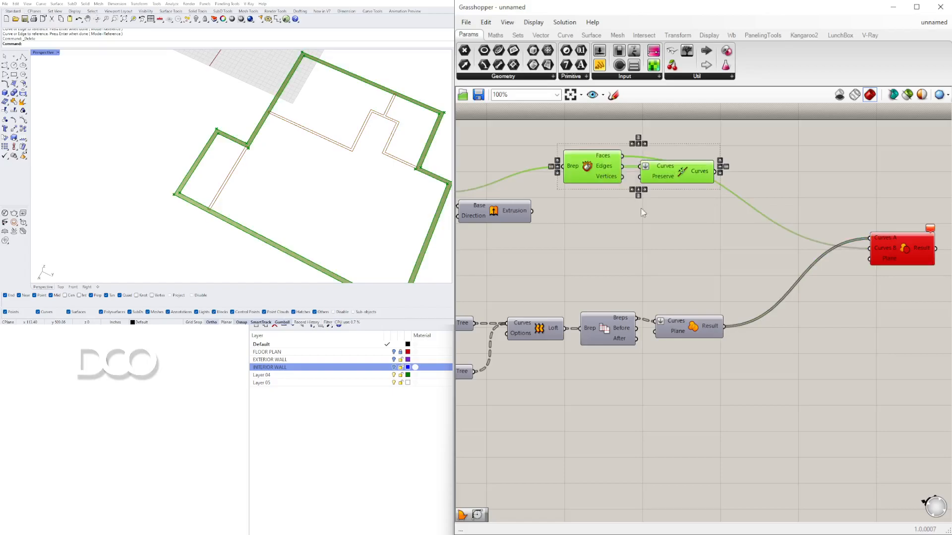
{"action": "key", "text": "Delete"}
{"action": "left_click", "coordinate": [881, 254]}
{"action": "key", "text": "Delete"}
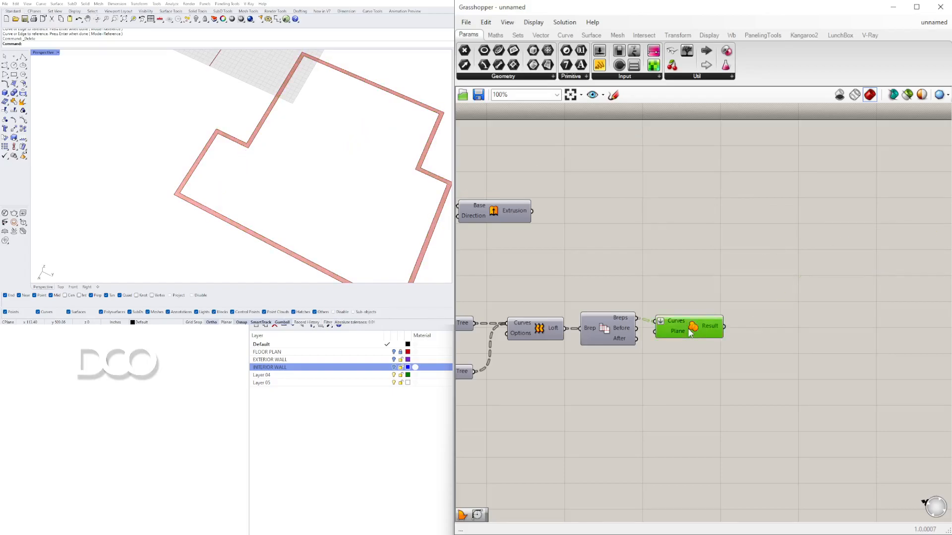
{"action": "key", "text": "Delete"}
{"action": "left_click_drag", "start_coordinate": [732, 361], "coordinate": [589, 303]}
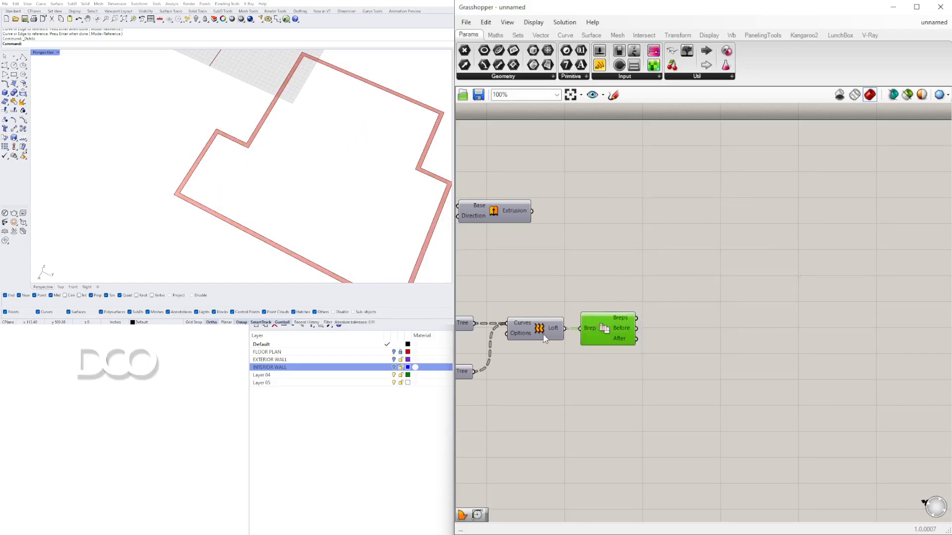
{"action": "key", "text": "Delete"}
Step: Turn the Extrusion component's preview back on and orbit to view the exterior walls
{"action": "right_click", "coordinate": [549, 329]}
{"action": "right_click_drag", "start_coordinate": [552, 283], "coordinate": [694, 282]}
{"action": "left_click", "coordinate": [325, 459]}
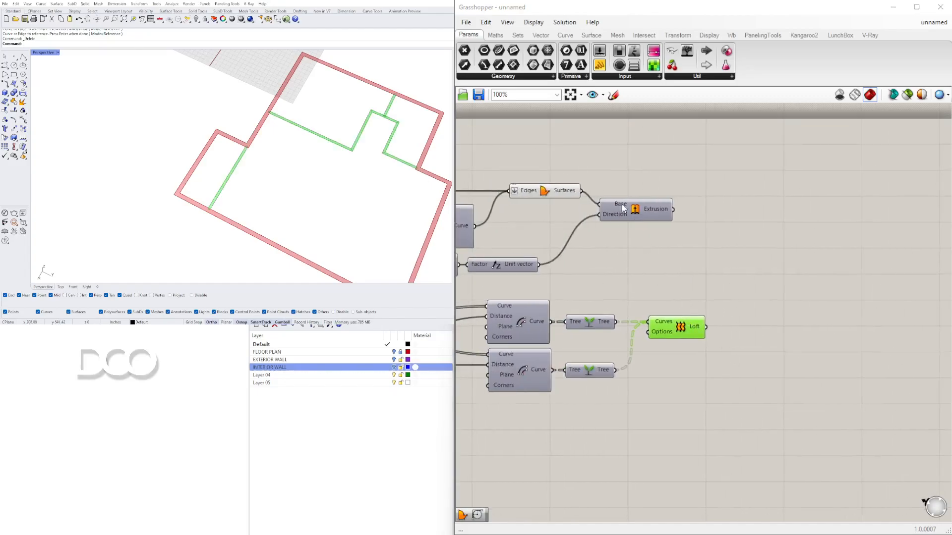
{"action": "right_click", "coordinate": [636, 211]}
{"action": "left_click", "coordinate": [654, 226]}
{"action": "right_click_drag", "start_coordinate": [312, 178], "coordinate": [275, 154]}
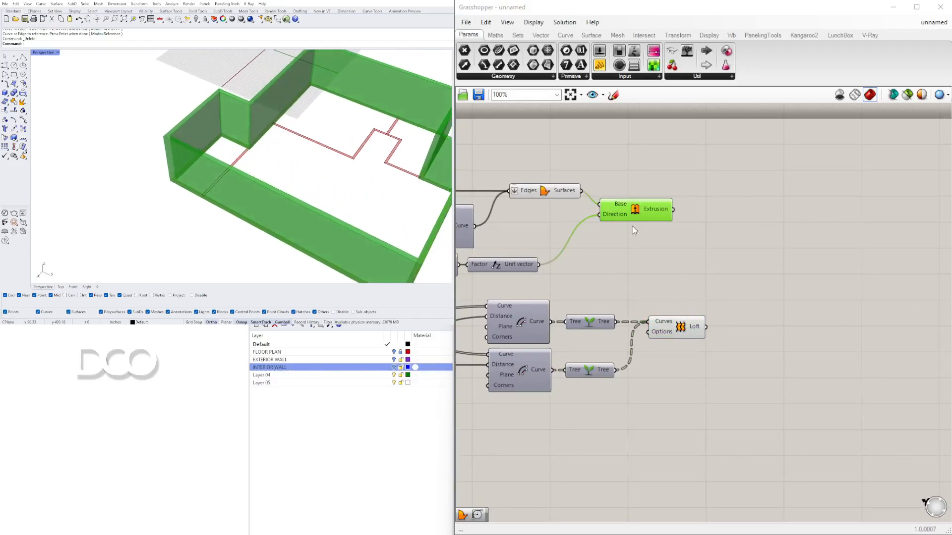
Step: Duplicate the Extrusion component with its inputs, feed it the Loft output for interior walls, and set the wall height to 10.0
{"action": "left_click_drag", "start_coordinate": [638, 209], "coordinate": [804, 280]}
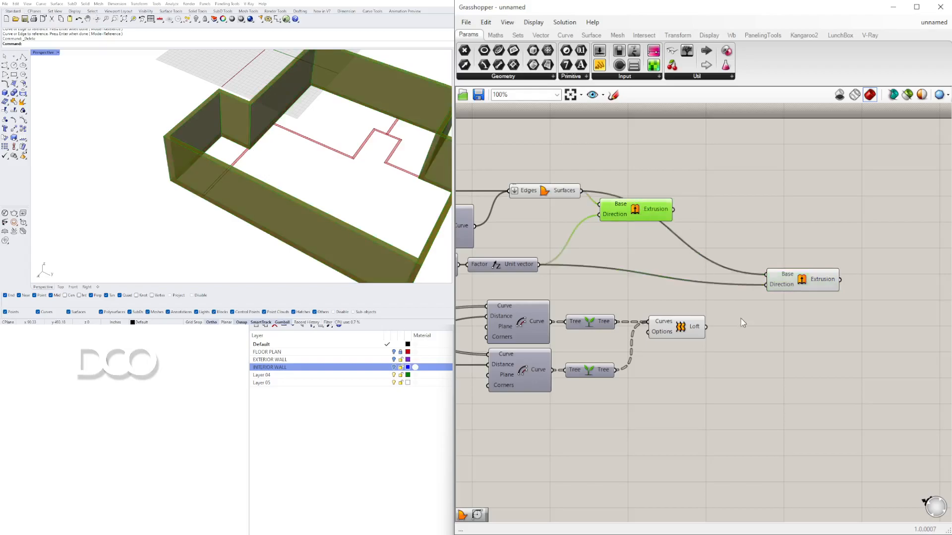
{"action": "left_click", "coordinate": [688, 327]}
{"action": "left_click_drag", "start_coordinate": [705, 327], "coordinate": [790, 272]}
{"action": "right_click_drag", "start_coordinate": [466, 270], "coordinate": [639, 270]}
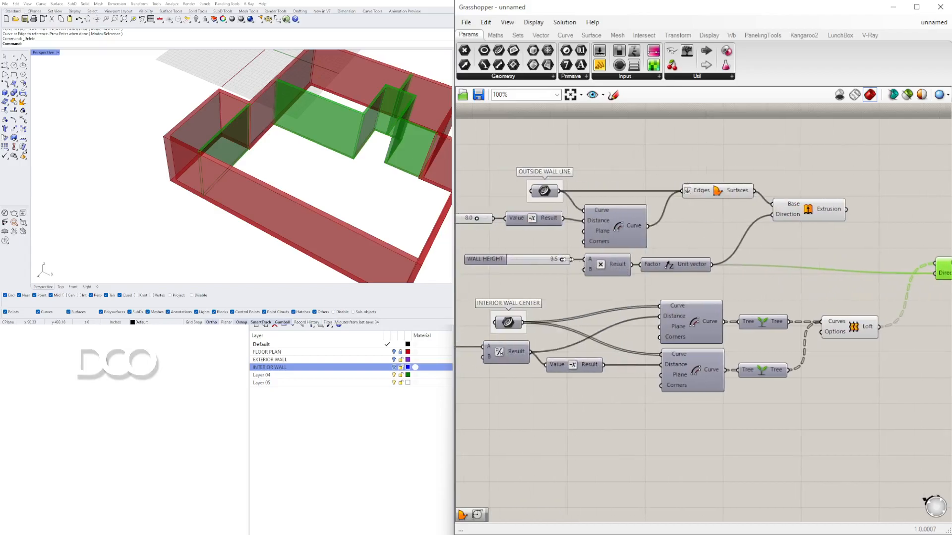
{"action": "scroll", "coordinate": [572, 265], "scroll_direction": "up", "scroll_amount": 4}
{"action": "left_click_drag", "start_coordinate": [562, 256], "coordinate": [591, 253]}
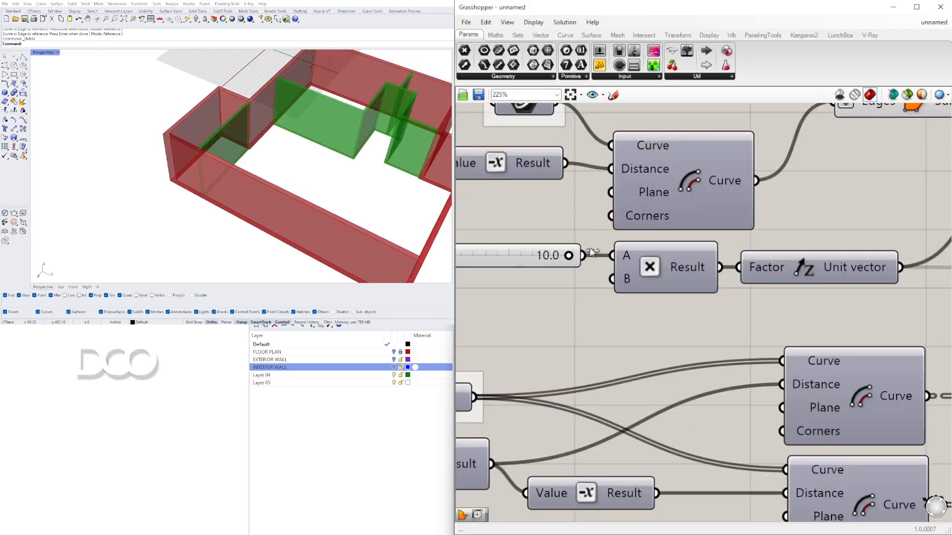
Step: Add a Solid Difference component beside the interior wall Extrusion
{"action": "scroll", "coordinate": [590, 253], "scroll_direction": "down", "scroll_amount": 4}
{"action": "left_click_drag", "start_coordinate": [862, 251], "coordinate": [871, 249]}
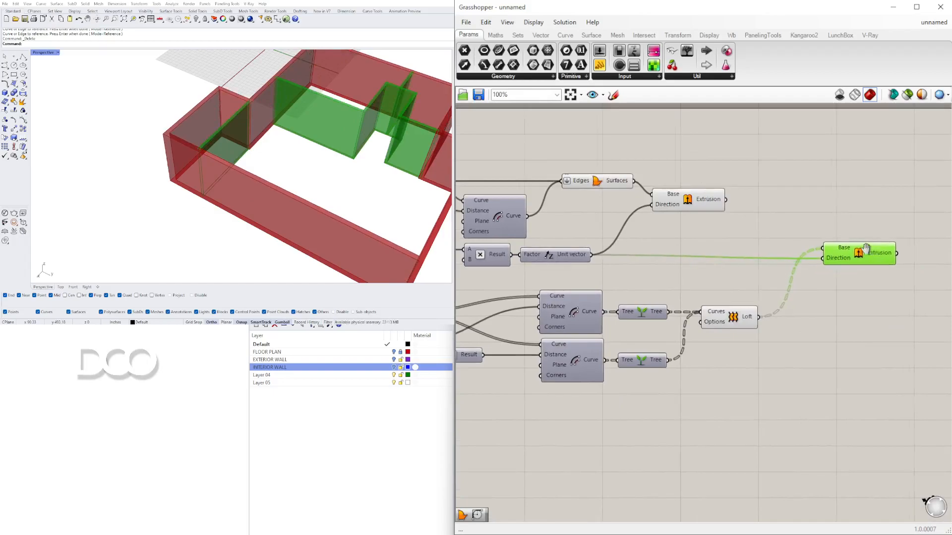
{"action": "right_click_drag", "start_coordinate": [871, 248], "coordinate": [740, 248]}
{"action": "double_click", "coordinate": [844, 230]}
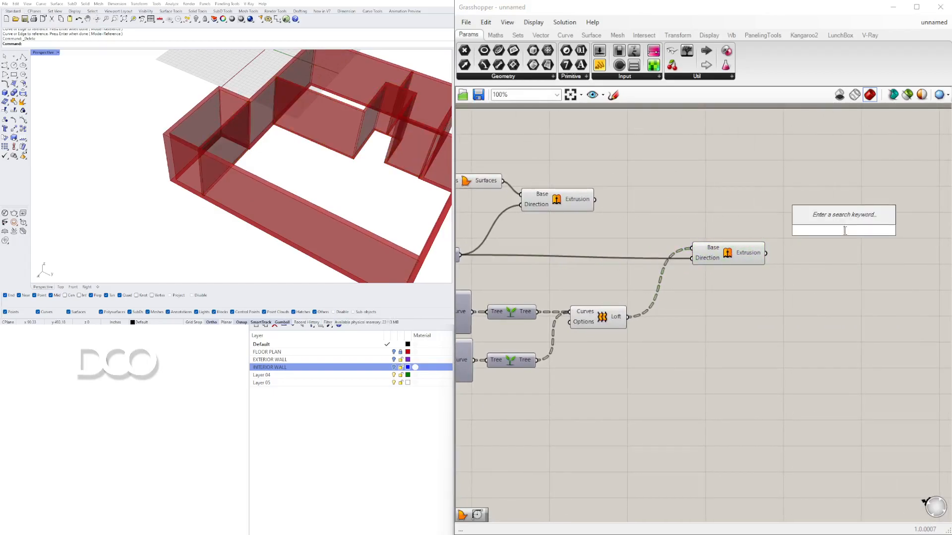
{"action": "type", "text": "DIF"}
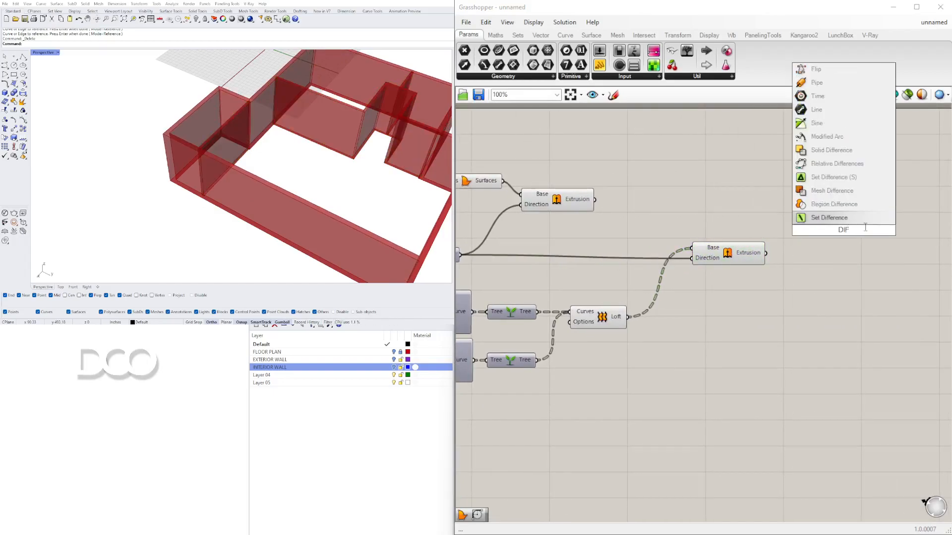
{"action": "left_click", "coordinate": [831, 150]}
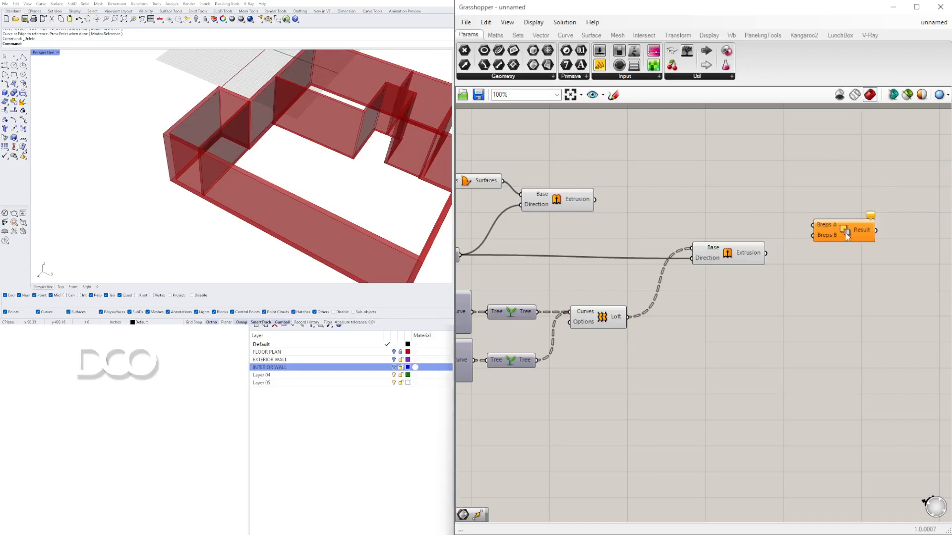
Step: Connect the exterior wall extrusion to Breps A, flattened, and the interior wall extrusion to Breps B of Solid Difference
{"action": "left_click", "coordinate": [524, 200]}
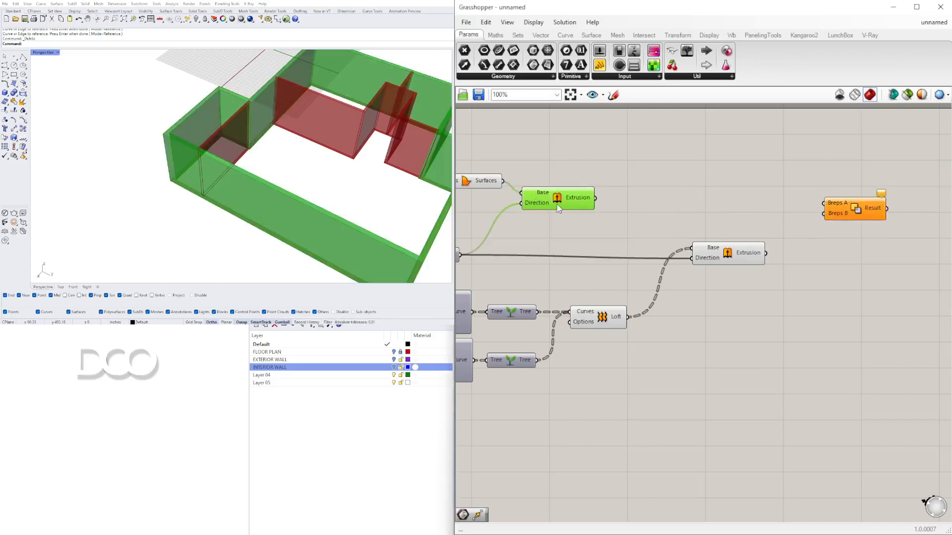
{"action": "left_click", "coordinate": [722, 253]}
{"action": "left_click_drag", "start_coordinate": [765, 253], "coordinate": [832, 205]}
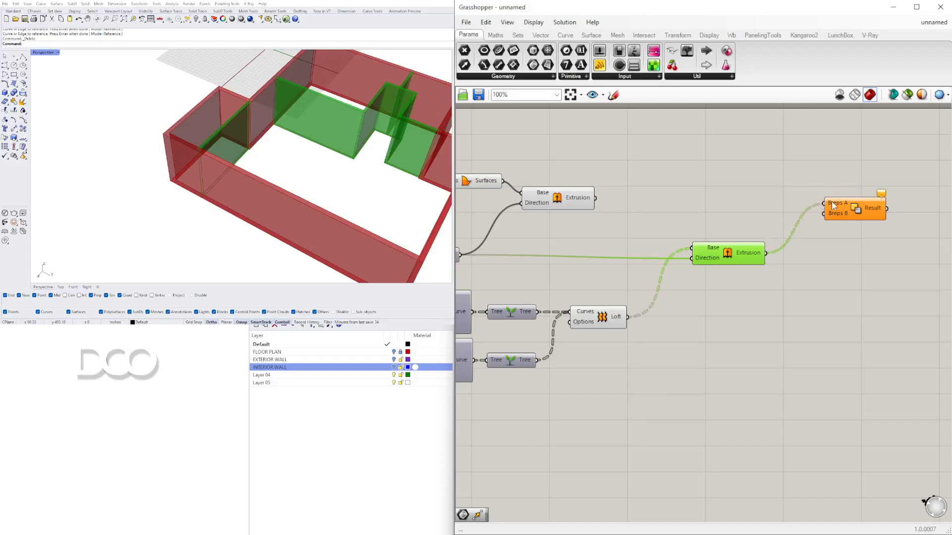
{"action": "right_click", "coordinate": [834, 208]}
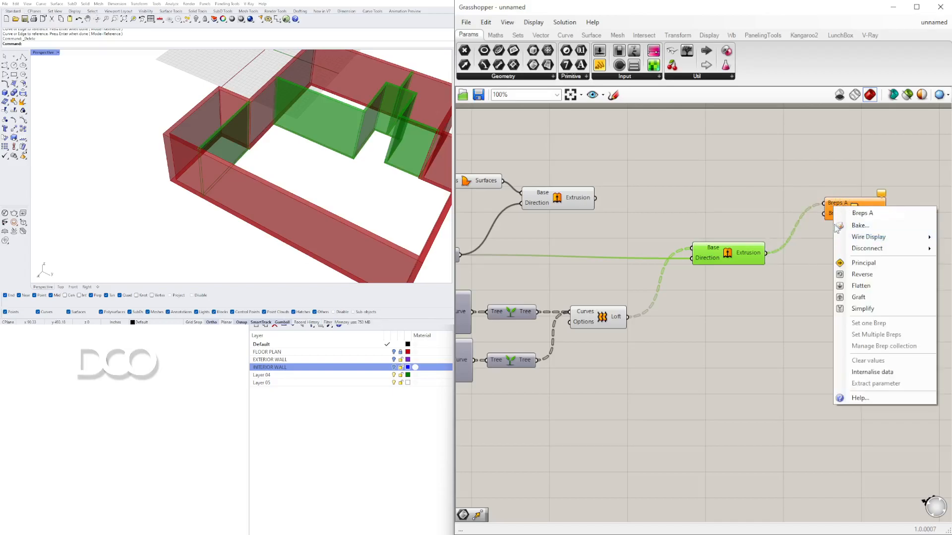
{"action": "left_click", "coordinate": [861, 285]}
{"action": "left_click", "coordinate": [865, 211]}
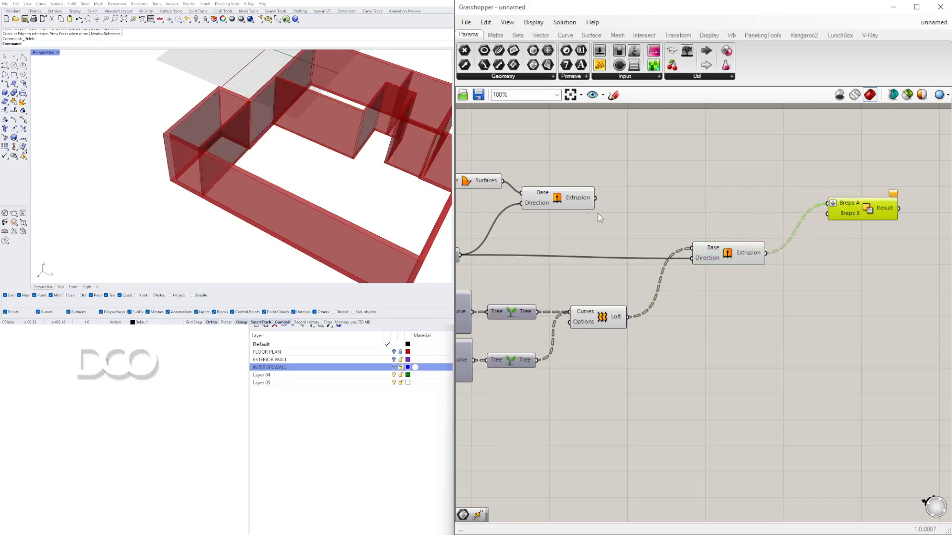
{"action": "left_click", "coordinate": [565, 199]}
{"action": "left_click_drag", "start_coordinate": [595, 198], "coordinate": [841, 207]}
Step: Turn off the interior wall Extrusion's preview
{"action": "left_click", "coordinate": [731, 257]}
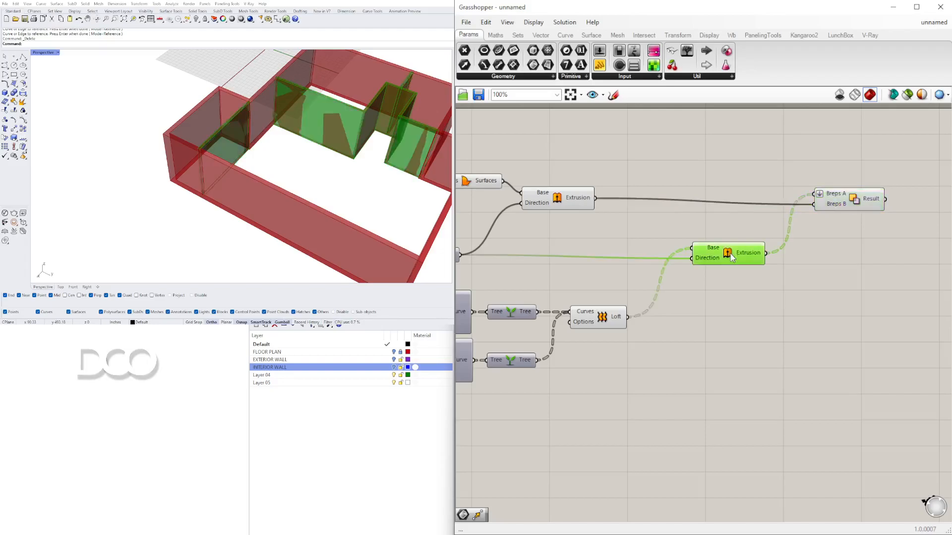
{"action": "right_click", "coordinate": [731, 257]}
{"action": "left_click", "coordinate": [758, 272]}
Step: Orbit and zoom around the walls to inspect the Solid Difference result
{"action": "right_click_drag", "start_coordinate": [317, 189], "coordinate": [342, 181]}
{"action": "scroll", "coordinate": [213, 112], "scroll_direction": "up", "scroll_amount": 5}
{"action": "right_click_drag", "start_coordinate": [233, 116], "coordinate": [299, 148]}
{"action": "scroll", "coordinate": [307, 161], "scroll_direction": "down", "scroll_amount": 4}
{"action": "scroll", "coordinate": [238, 149], "scroll_direction": "down", "scroll_amount": 5}
{"action": "right_click_drag", "start_coordinate": [238, 148], "coordinate": [314, 166]}
{"action": "scroll", "coordinate": [226, 146], "scroll_direction": "up", "scroll_amount": 5}
{"action": "right_click_drag", "start_coordinate": [226, 146], "coordinate": [325, 148]}
Step: Add a Merge Faces component to the right of Solid Difference
{"action": "right_click_drag", "start_coordinate": [848, 186], "coordinate": [767, 192]}
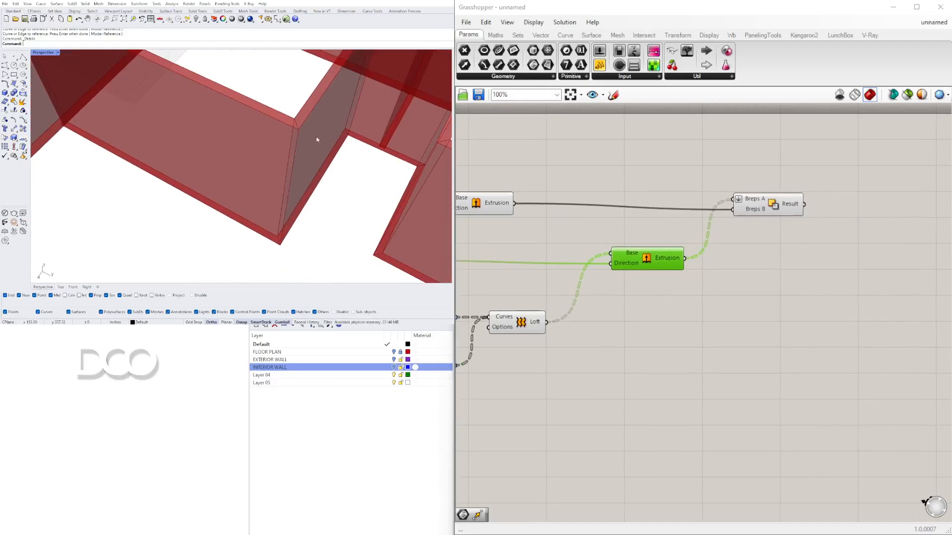
{"action": "right_click_drag", "start_coordinate": [850, 209], "coordinate": [770, 198]}
{"action": "left_click", "coordinate": [691, 193]}
{"action": "double_click", "coordinate": [765, 190]}
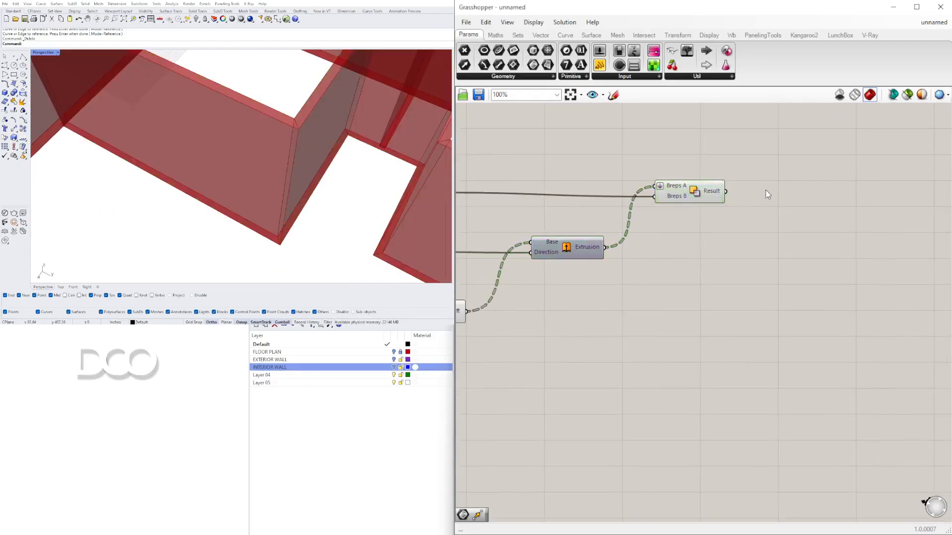
{"action": "type", "text": "merge"}
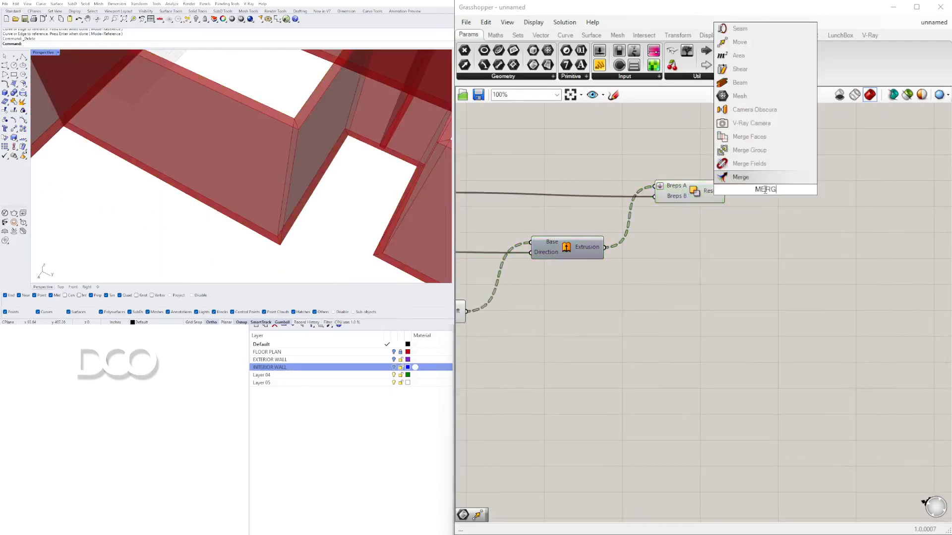
{"action": "left_click", "coordinate": [741, 150]}
{"action": "left_click_drag", "start_coordinate": [739, 190], "coordinate": [726, 190]}
{"action": "left_click", "coordinate": [753, 189]}
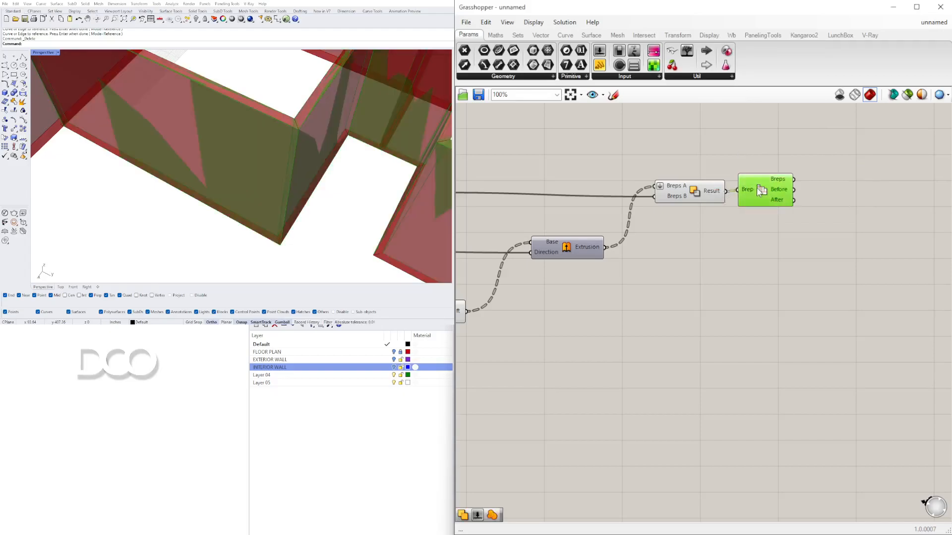
Step: Wire the Solid Difference result into Merge Faces and hide the exterior wall extrusion components' previews
{"action": "scroll", "coordinate": [721, 220], "scroll_direction": "down", "scroll_amount": 3}
{"action": "left_click_drag", "start_coordinate": [748, 251], "coordinate": [521, 184]}
{"action": "middle_click", "coordinate": [565, 176]}
{"action": "left_click", "coordinate": [596, 141]}
{"action": "right_click_drag", "start_coordinate": [629, 207], "coordinate": [761, 211]}
{"action": "left_click_drag", "start_coordinate": [694, 244], "coordinate": [552, 174]}
{"action": "middle_click", "coordinate": [582, 174]}
{"action": "left_click", "coordinate": [615, 139]}
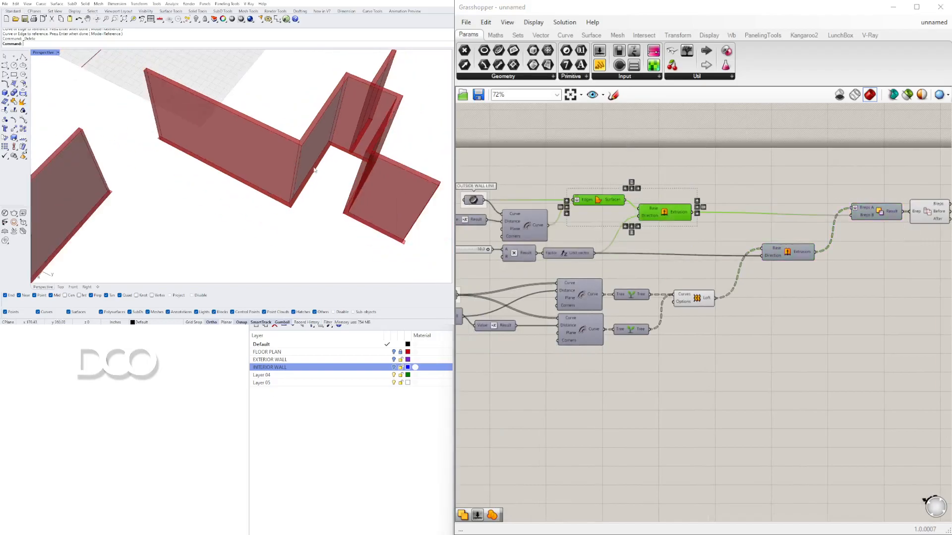
Step: Turn the exterior wall Extrusion's preview back on and hide the previews of the loft components
{"action": "left_click", "coordinate": [698, 199]}
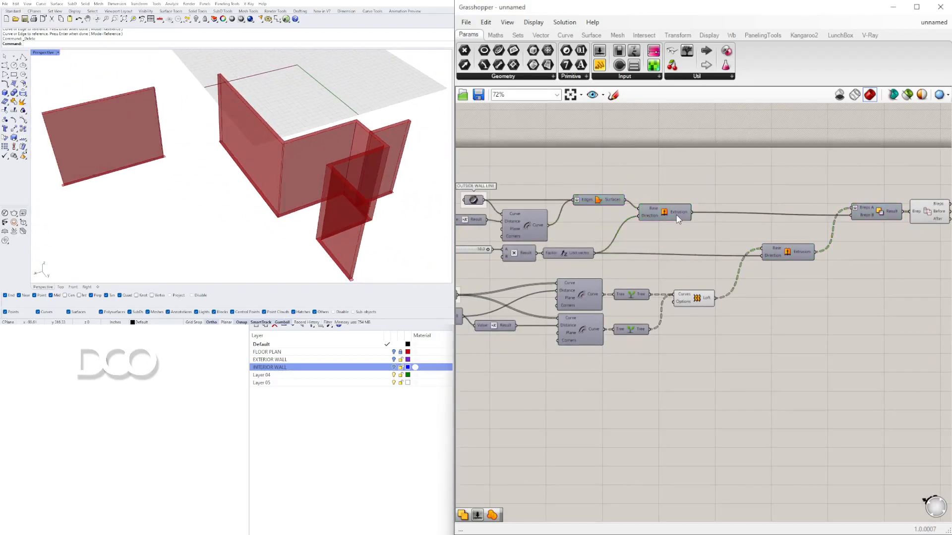
{"action": "right_click_drag", "start_coordinate": [678, 219], "coordinate": [573, 210]}
{"action": "left_click", "coordinate": [816, 201]}
{"action": "scroll", "coordinate": [307, 142], "scroll_direction": "down", "scroll_amount": 1}
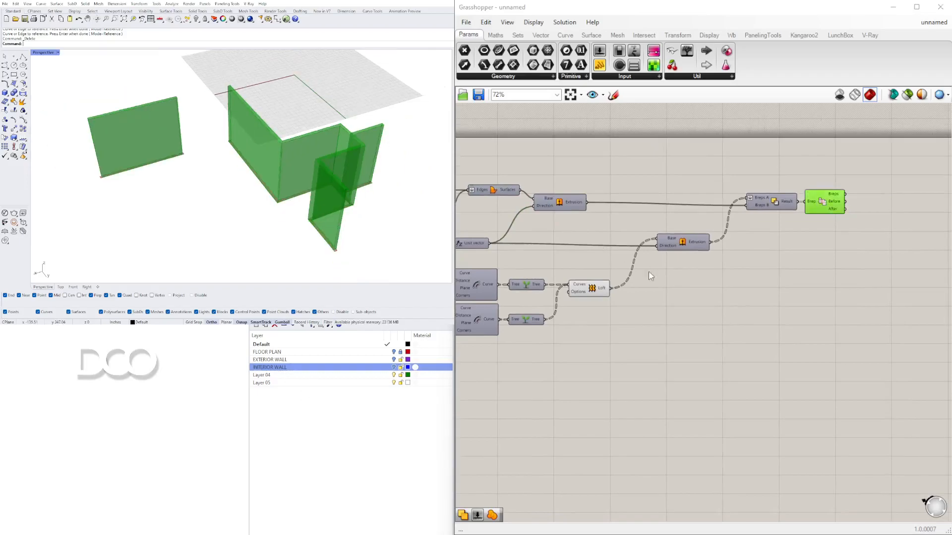
{"action": "left_click", "coordinate": [568, 201]}
{"action": "right_click", "coordinate": [562, 202]}
{"action": "left_click", "coordinate": [575, 222]}
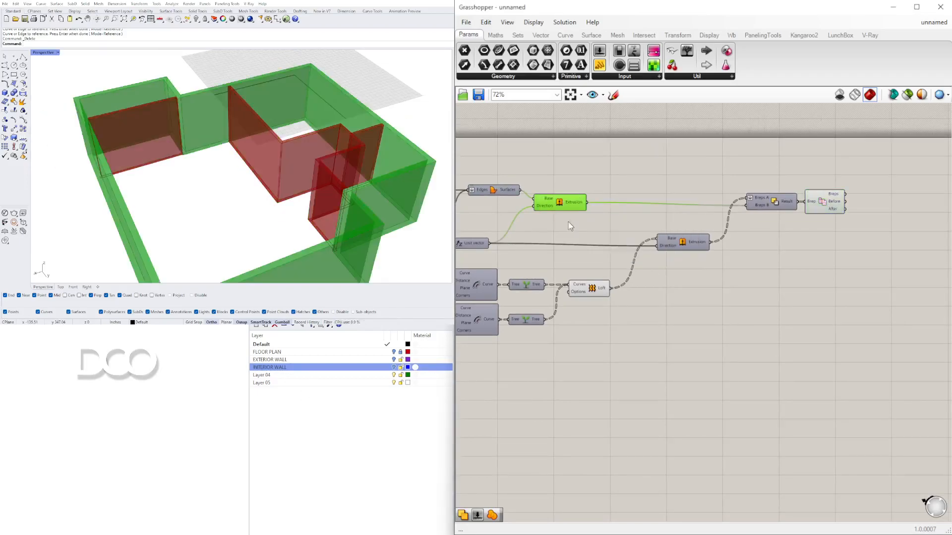
{"action": "left_click", "coordinate": [488, 174]}
{"action": "left_click_drag", "start_coordinate": [727, 307], "coordinate": [537, 261]}
{"action": "middle_click", "coordinate": [566, 263]}
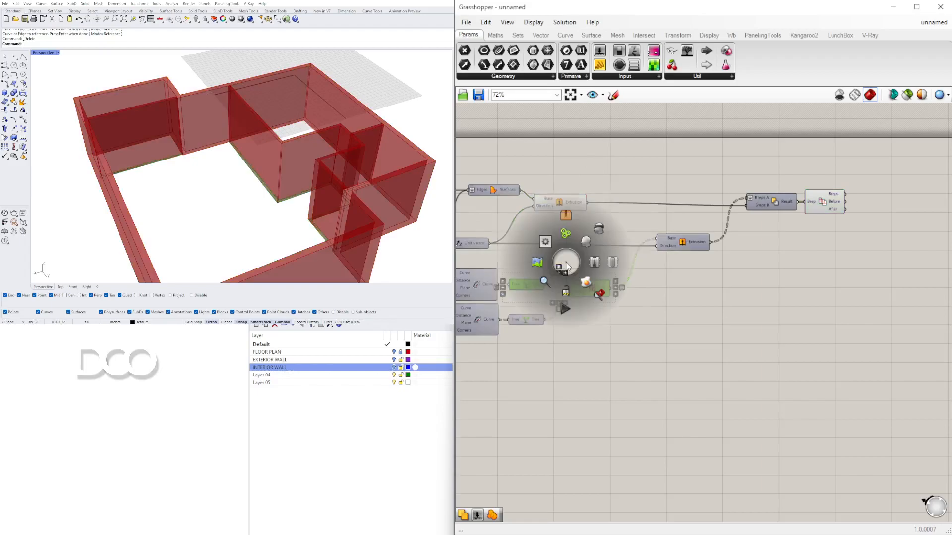
{"action": "left_click", "coordinate": [598, 229]}
Step: Turn the interior wall Extrusion's preview back on
{"action": "right_click_drag", "start_coordinate": [218, 156], "coordinate": [289, 144]}
{"action": "scroll", "coordinate": [230, 143], "scroll_direction": "down", "scroll_amount": 8}
{"action": "right_click_drag", "start_coordinate": [228, 142], "coordinate": [214, 181]}
{"action": "scroll", "coordinate": [285, 129], "scroll_direction": "up", "scroll_amount": 10}
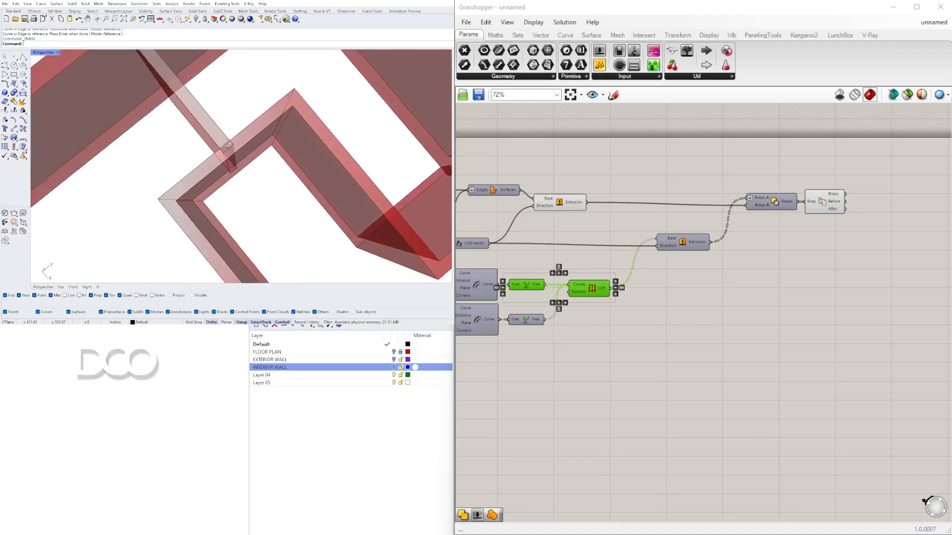
{"action": "left_click_drag", "start_coordinate": [822, 200], "coordinate": [839, 199]}
{"action": "right_click_drag", "start_coordinate": [564, 202], "coordinate": [536, 227]}
{"action": "left_click", "coordinate": [601, 209]}
{"action": "left_click", "coordinate": [655, 264]}
{"action": "right_click", "coordinate": [655, 265]}
{"action": "left_click", "coordinate": [679, 283]}
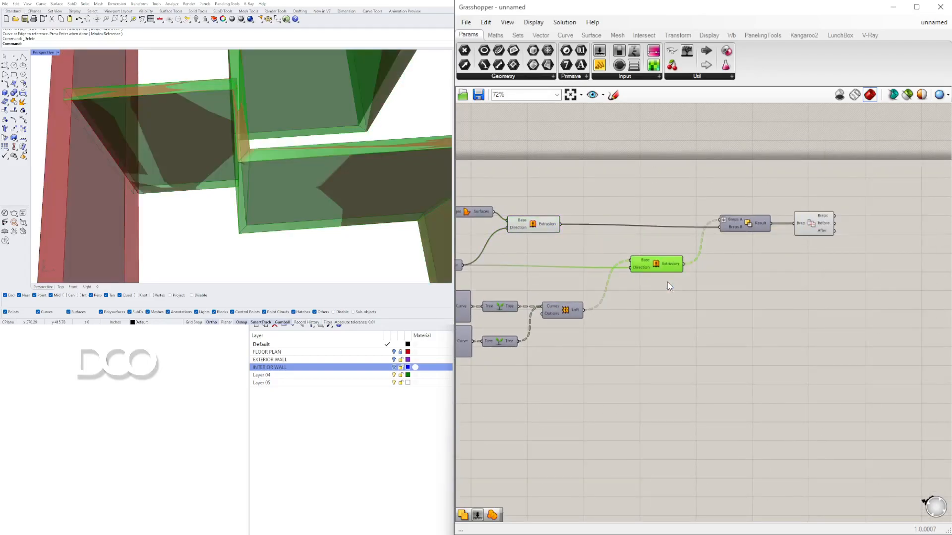
Step: Inspect where the interior walls meet the exterior walls in the viewport
{"action": "right_click_drag", "start_coordinate": [251, 186], "coordinate": [273, 139]}
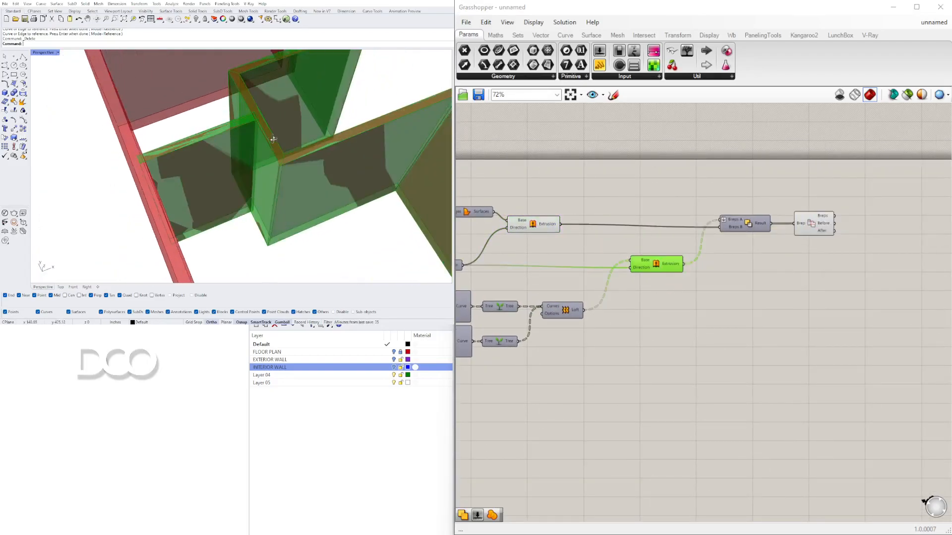
{"action": "right_click_drag", "start_coordinate": [260, 176], "coordinate": [221, 152]}
{"action": "right_click_drag", "start_coordinate": [666, 339], "coordinate": [544, 352]}
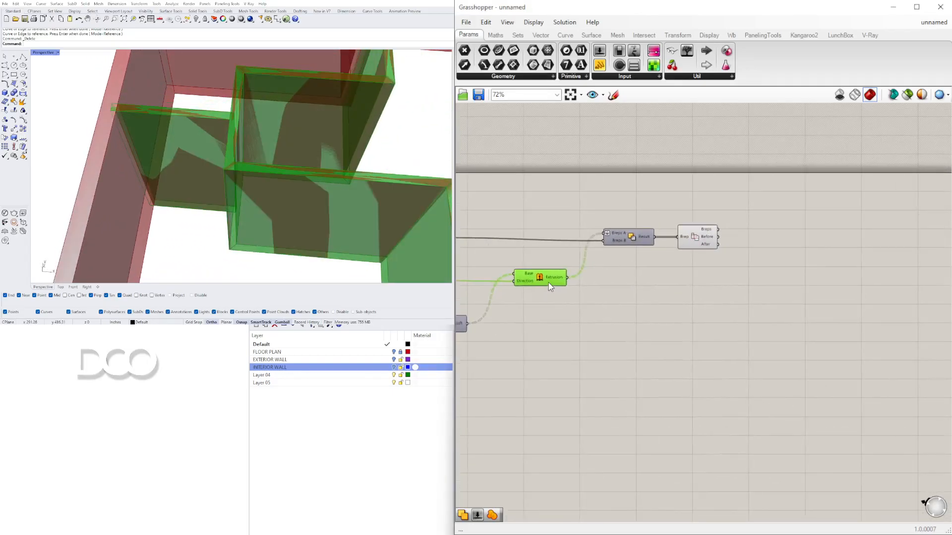
{"action": "left_click", "coordinate": [594, 302]}
{"action": "left_click", "coordinate": [539, 279]}
{"action": "right_click_drag", "start_coordinate": [297, 164], "coordinate": [198, 80]}
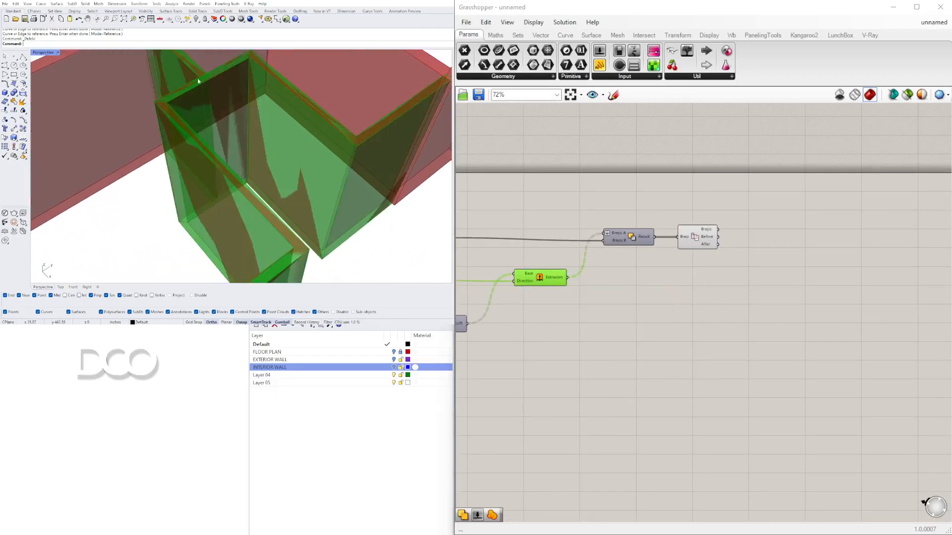
{"action": "scroll", "coordinate": [601, 232], "scroll_direction": "up", "scroll_amount": 3}
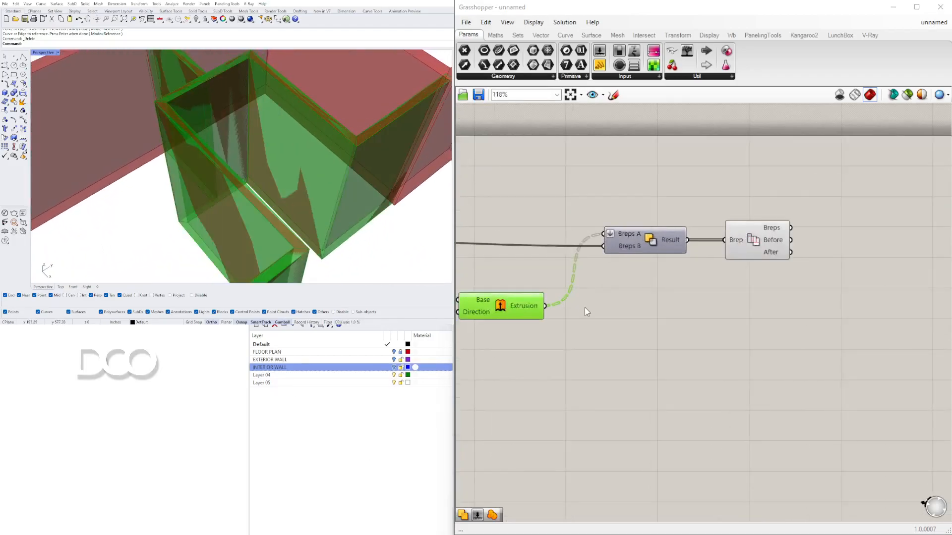
{"action": "double_click", "coordinate": [586, 308]}
{"action": "type", "text": "UNIO"}
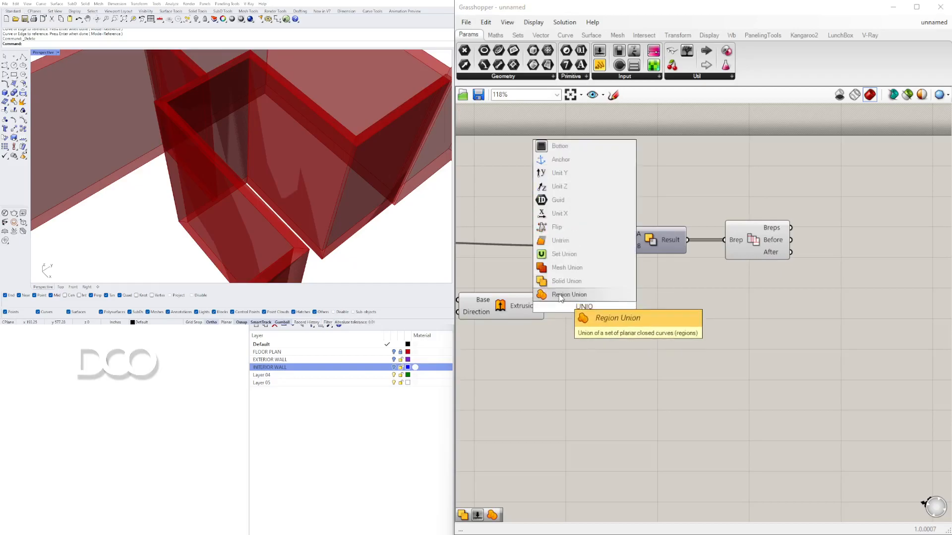
{"action": "left_click", "coordinate": [561, 295]}
{"action": "left_click_drag", "start_coordinate": [551, 308], "coordinate": [614, 308]}
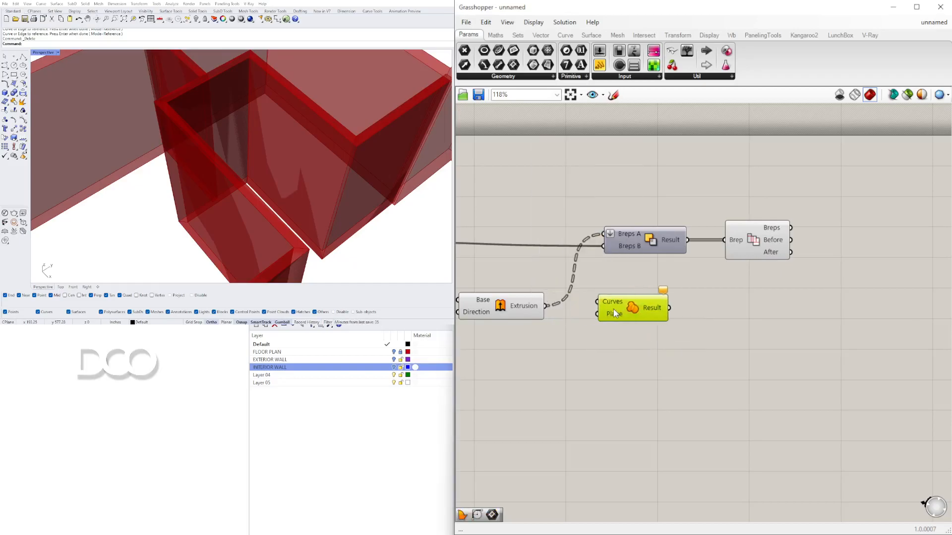
{"action": "key", "text": "Delete"}
Step: Add a Solid Union component below the Solid Difference
{"action": "double_click", "coordinate": [611, 312]}
{"action": "type", "text": "U"}
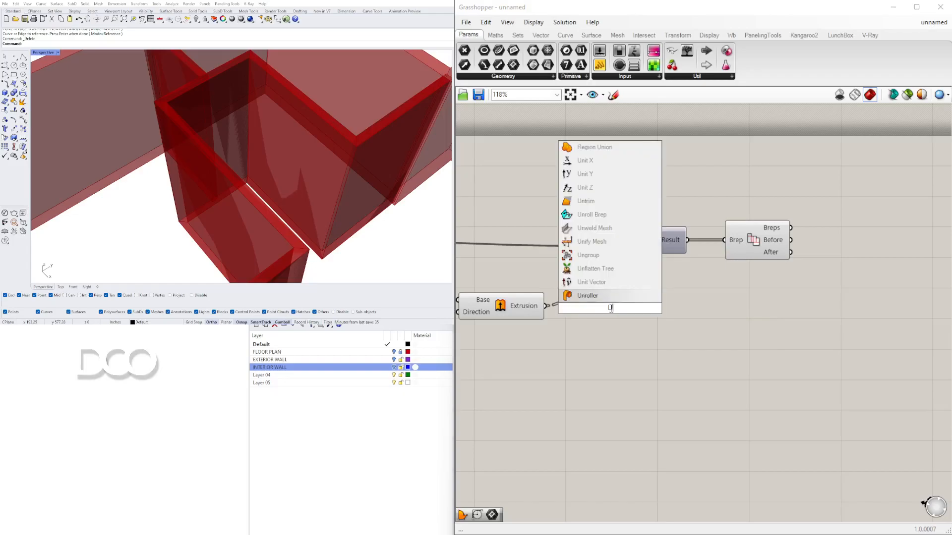
{"action": "type", "text": "NIO"}
{"action": "key", "text": "Up"}
{"action": "key", "text": "Return"}
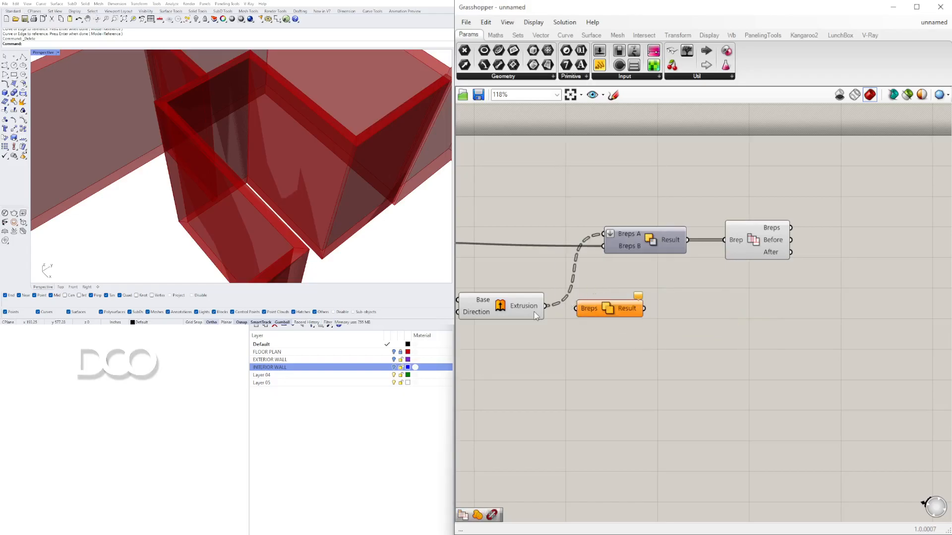
Step: Feed the interior wall extrusion into Solid Union and flatten its Breps input
{"action": "left_click_drag", "start_coordinate": [550, 310], "coordinate": [576, 309]}
{"action": "left_click", "coordinate": [598, 310]}
{"action": "right_click", "coordinate": [598, 309]}
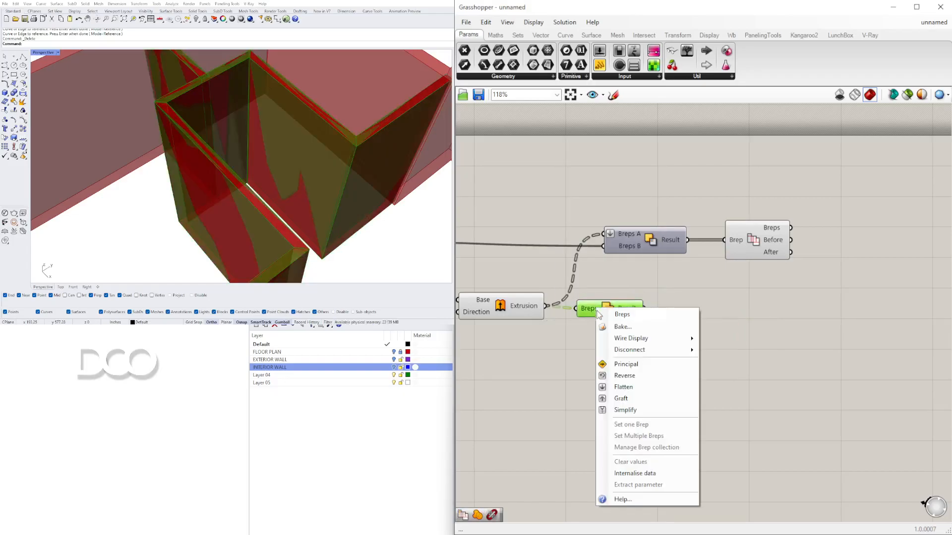
{"action": "left_click", "coordinate": [624, 387]}
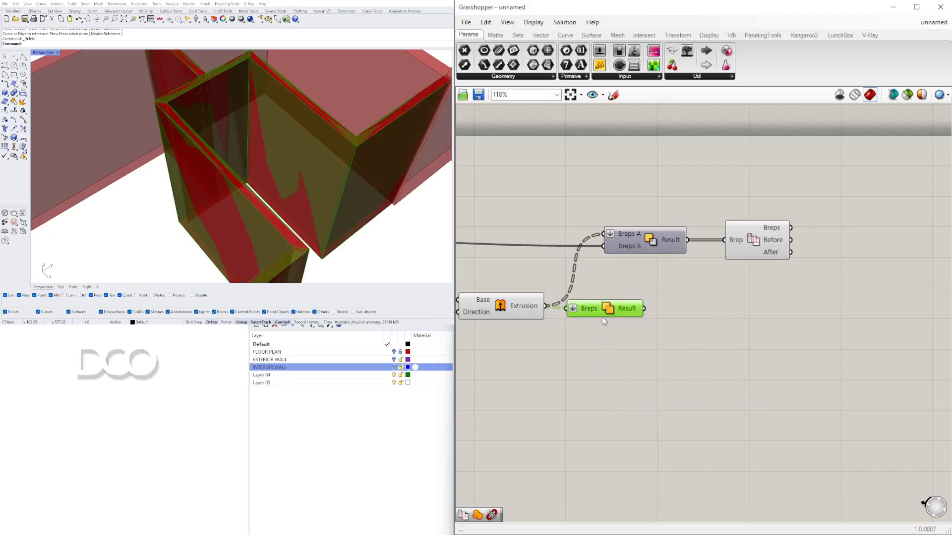
{"action": "left_click_drag", "start_coordinate": [595, 312], "coordinate": [594, 311]}
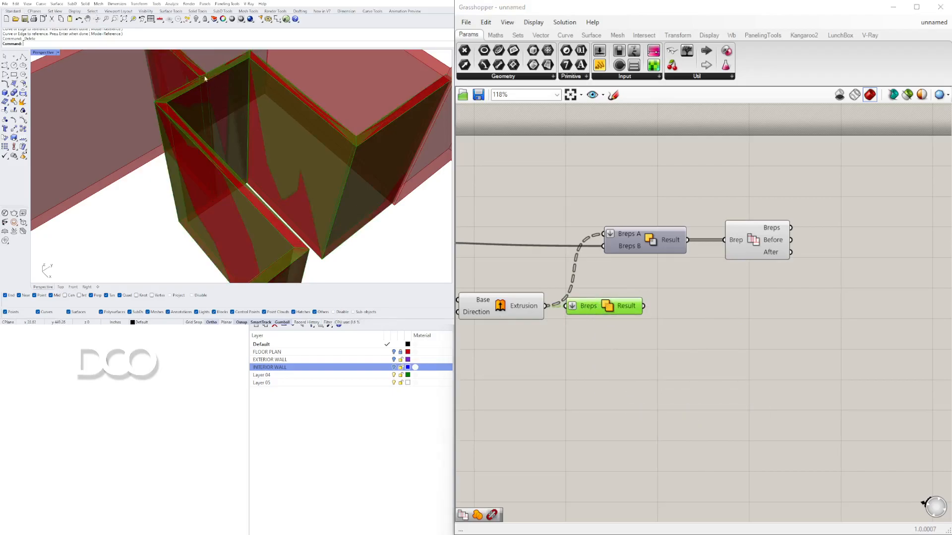
Step: Connect the Solid Union result to Solid Difference's Breps B and rearrange the components
{"action": "left_click_drag", "start_coordinate": [643, 306], "coordinate": [611, 237]}
{"action": "left_click_drag", "start_coordinate": [854, 290], "coordinate": [656, 214]}
{"action": "left_click_drag", "start_coordinate": [674, 238], "coordinate": [784, 239]}
{"action": "left_click", "coordinate": [858, 311]}
{"action": "right_click_drag", "start_coordinate": [858, 311], "coordinate": [783, 311]}
{"action": "left_click", "coordinate": [798, 235]}
{"action": "left_click", "coordinate": [719, 341]}
Step: Turn off the previews of the extrusion, union and difference components
{"action": "scroll", "coordinate": [690, 344], "scroll_direction": "down", "scroll_amount": 2}
{"action": "left_click_drag", "start_coordinate": [690, 345], "coordinate": [496, 244]}
{"action": "middle_click", "coordinate": [527, 242]}
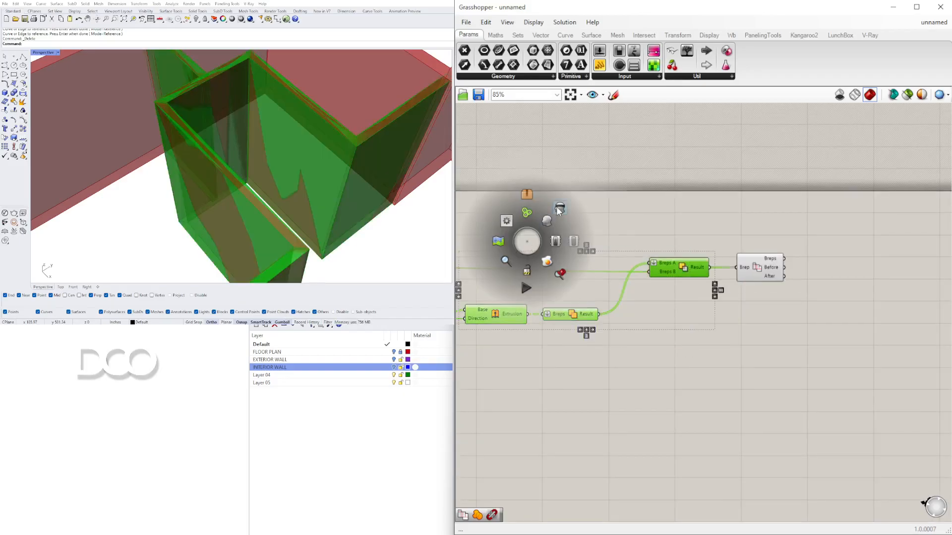
{"action": "left_click", "coordinate": [556, 206]}
Step: Orbit and zoom around the merged wall model to review it over the floor plan
{"action": "scroll", "coordinate": [202, 136], "scroll_direction": "down", "scroll_amount": 4}
{"action": "right_click_drag", "start_coordinate": [203, 136], "coordinate": [194, 156]}
{"action": "scroll", "coordinate": [179, 137], "scroll_direction": "down", "scroll_amount": 5}
{"action": "scroll", "coordinate": [204, 167], "scroll_direction": "up", "scroll_amount": 4}
{"action": "scroll", "coordinate": [201, 168], "scroll_direction": "down", "scroll_amount": 2}
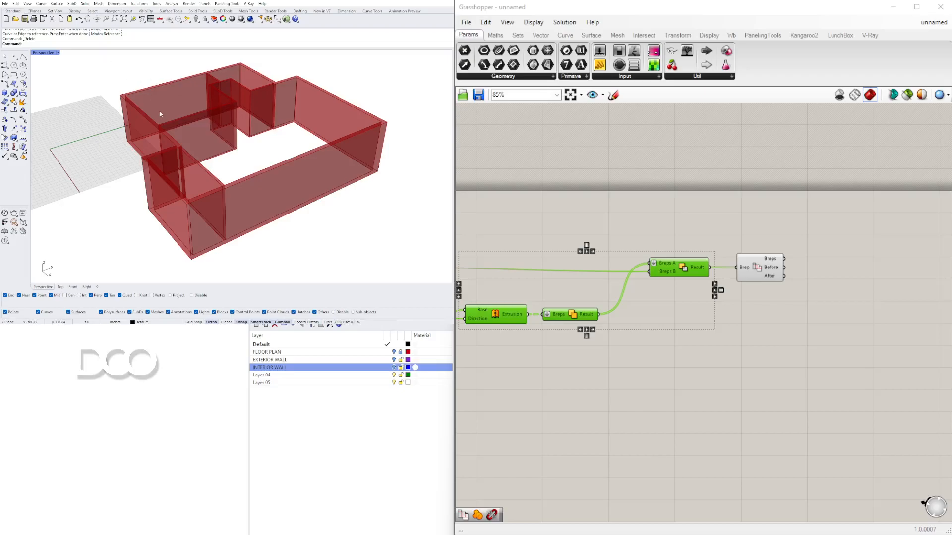
{"action": "right_click_drag", "start_coordinate": [113, 198], "coordinate": [255, 193]}
{"action": "left_click", "coordinate": [751, 384]}
{"action": "scroll", "coordinate": [752, 350], "scroll_direction": "down", "scroll_amount": 3}
{"action": "right_click_drag", "start_coordinate": [752, 349], "coordinate": [873, 307]}
{"action": "left_click_drag", "start_coordinate": [922, 315], "coordinate": [835, 252]}
{"action": "left_click_drag", "start_coordinate": [838, 255], "coordinate": [838, 253]}
{"action": "left_click", "coordinate": [788, 317]}
{"action": "left_click", "coordinate": [33, 223]}
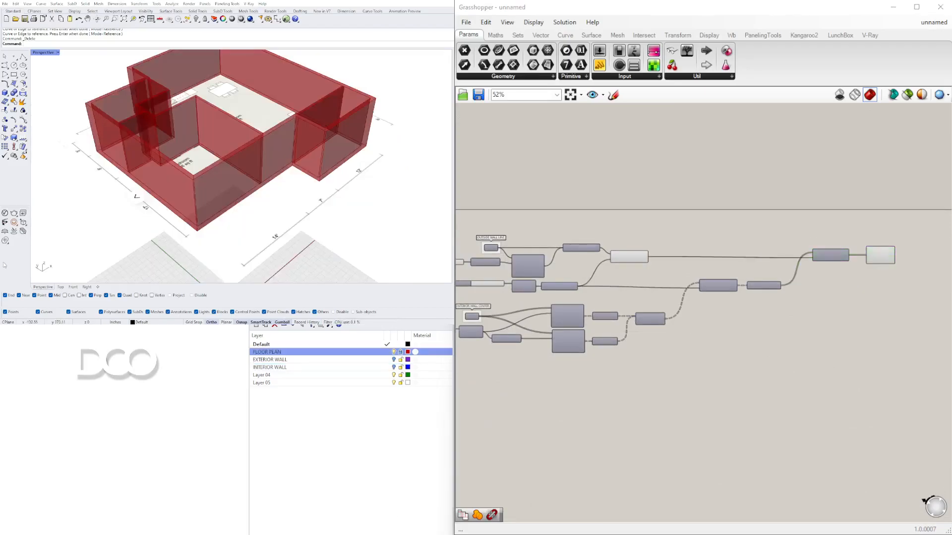
{"action": "right_click_drag", "start_coordinate": [293, 155], "coordinate": [341, 147]}
{"action": "right_click_drag", "start_coordinate": [240, 146], "coordinate": [263, 138]}
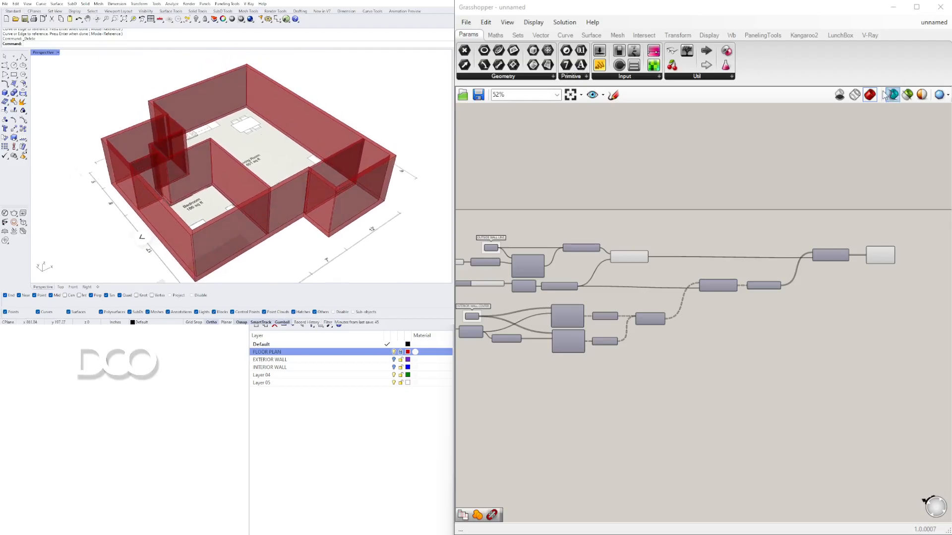
Step: Turn off the Grasshopper geometry preview so only the floor plan shows in the viewport
{"action": "left_click", "coordinate": [838, 97]}
{"action": "right_click_drag", "start_coordinate": [298, 188], "coordinate": [278, 396]}
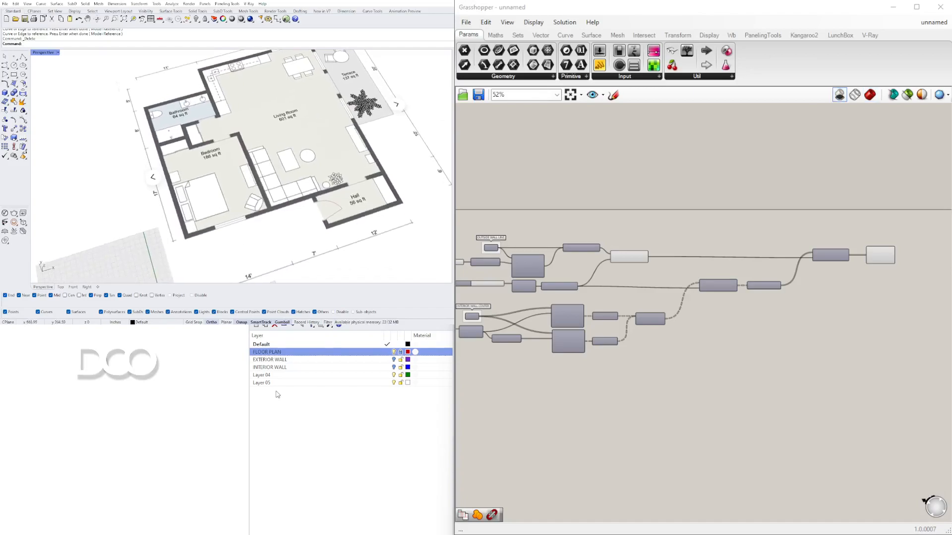
Step: Rename Layer 04 to DOORS
{"action": "double_click", "coordinate": [272, 375]}
{"action": "left_click", "coordinate": [272, 375]}
{"action": "left_click_drag", "start_coordinate": [272, 375], "coordinate": [261, 378]}
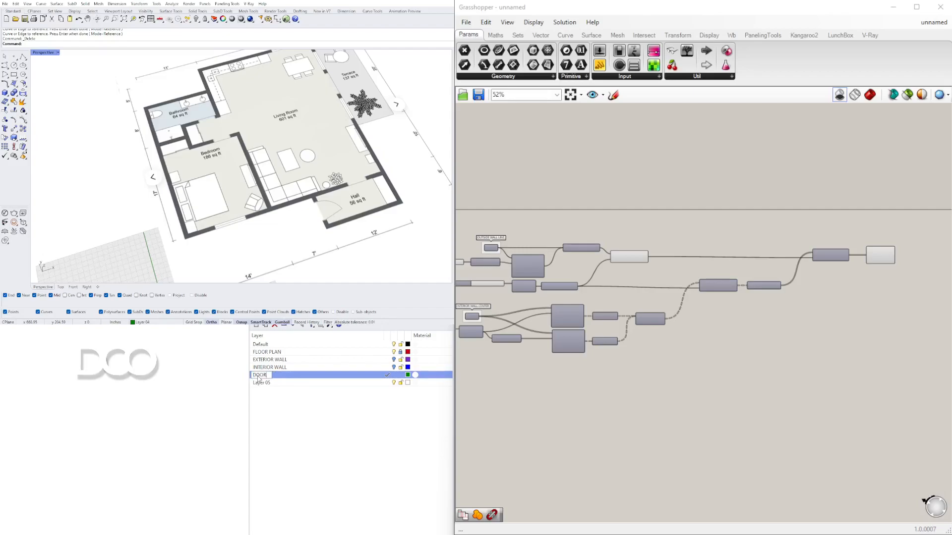
{"action": "key", "text": "Return"}
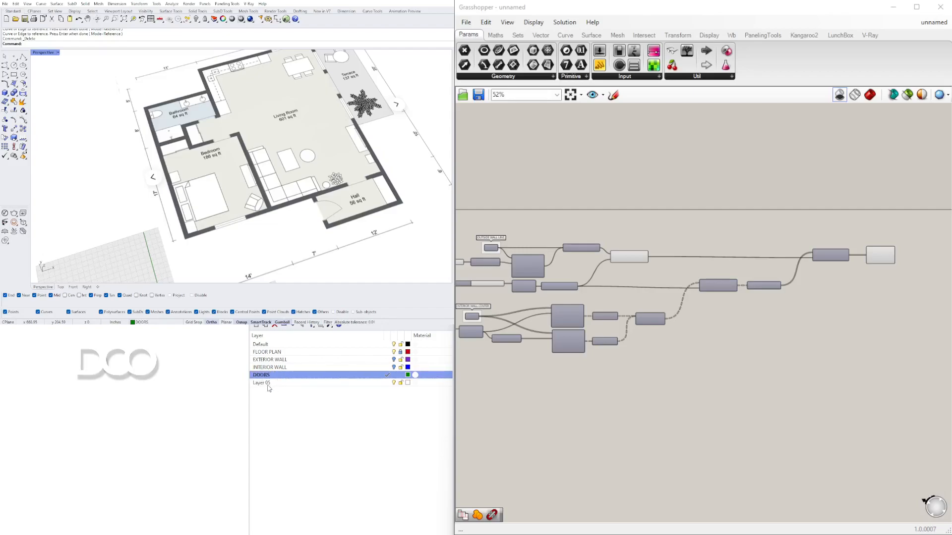
Step: Rename Layer 05 to WINDOWS
{"action": "double_click", "coordinate": [268, 385]}
{"action": "left_click", "coordinate": [271, 386]}
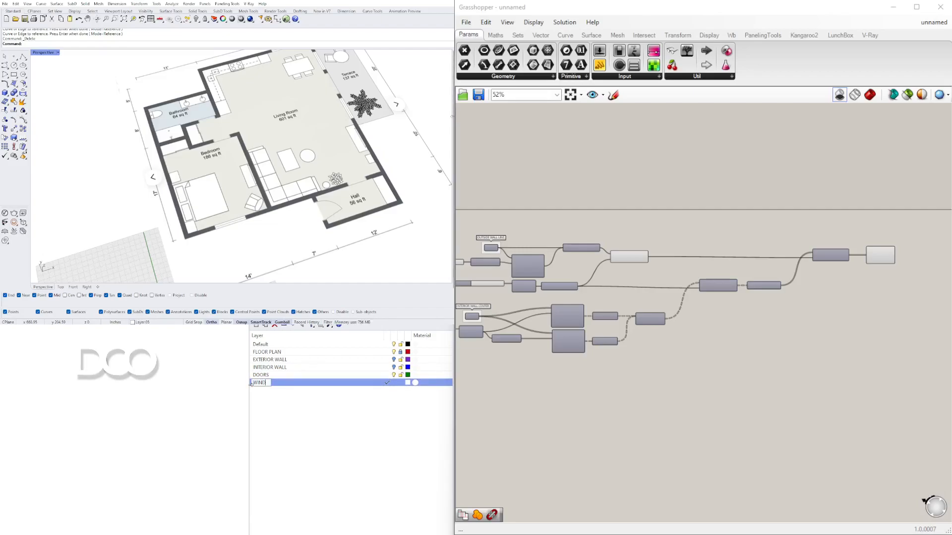
{"action": "key", "text": "Return"}
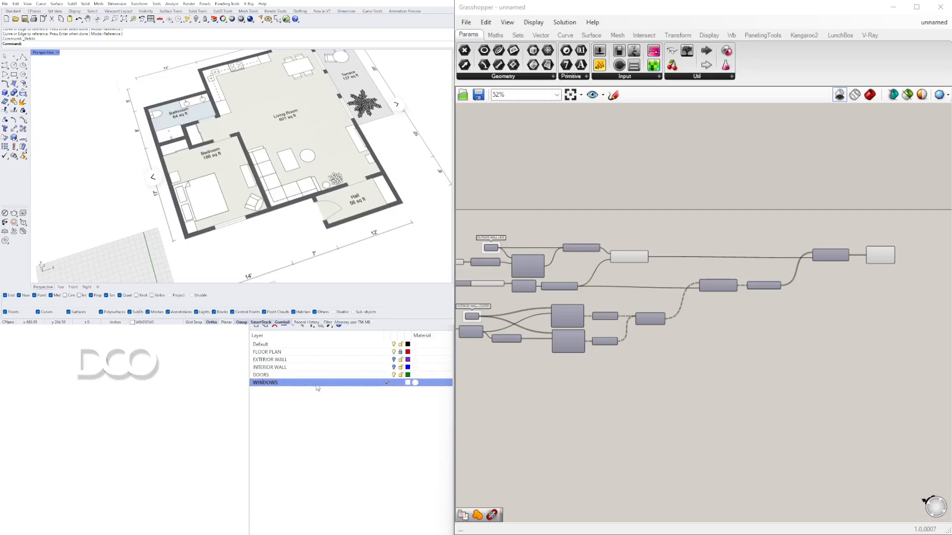
Step: Make DOORS the current layer and switch to a maximized Top view of the floor plan
{"action": "left_click", "coordinate": [386, 376]}
{"action": "mouse_move", "coordinate": [224, 166]}
{"action": "right_mouse_down"}
{"action": "mouse_move", "coordinate": [283, 162]}
{"action": "mouse_move", "coordinate": [284, 147]}
{"action": "mouse_move", "coordinate": [224, 159]}
{"action": "right_mouse_up"}
{"action": "right_click_drag", "start_coordinate": [346, 203], "coordinate": [340, 171], "text": "shift"}
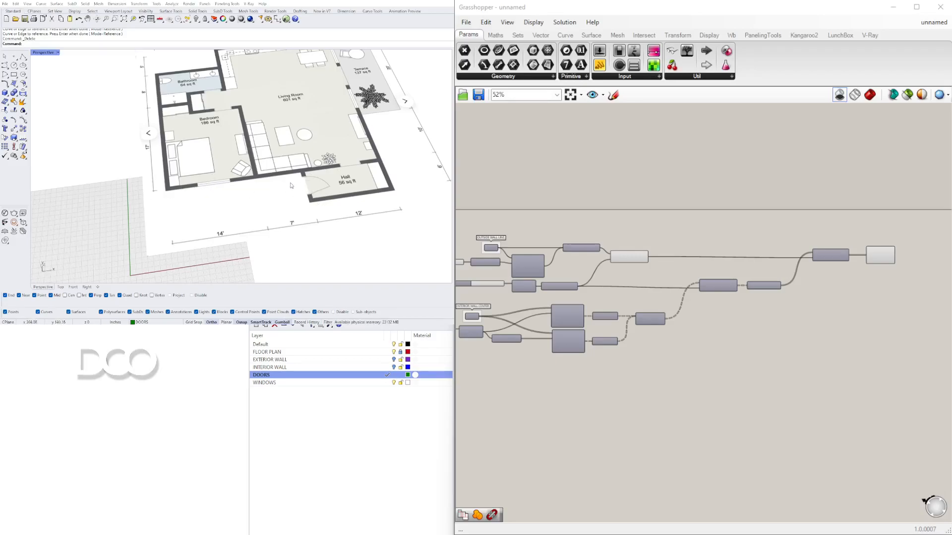
{"action": "right_click_drag", "start_coordinate": [293, 185], "coordinate": [305, 169]}
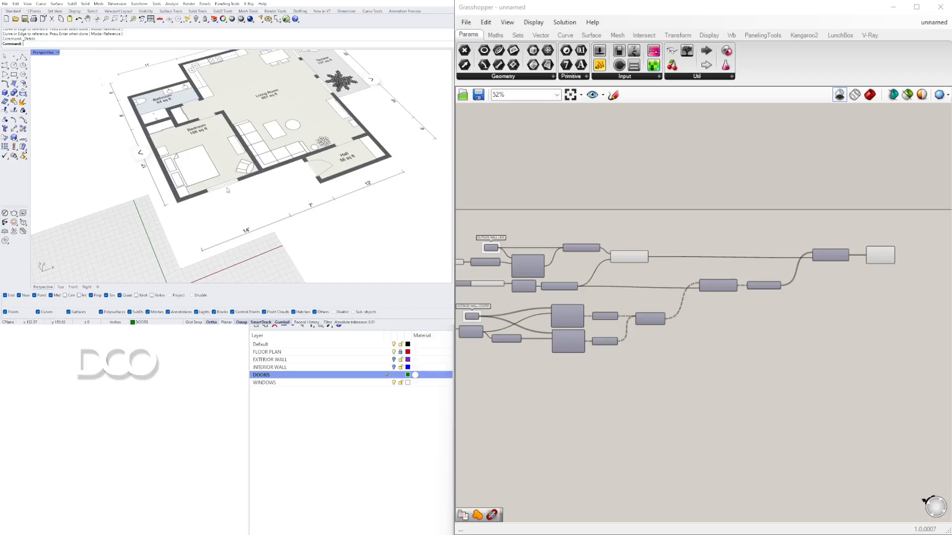
{"action": "right_click_drag", "start_coordinate": [312, 160], "coordinate": [258, 208]}
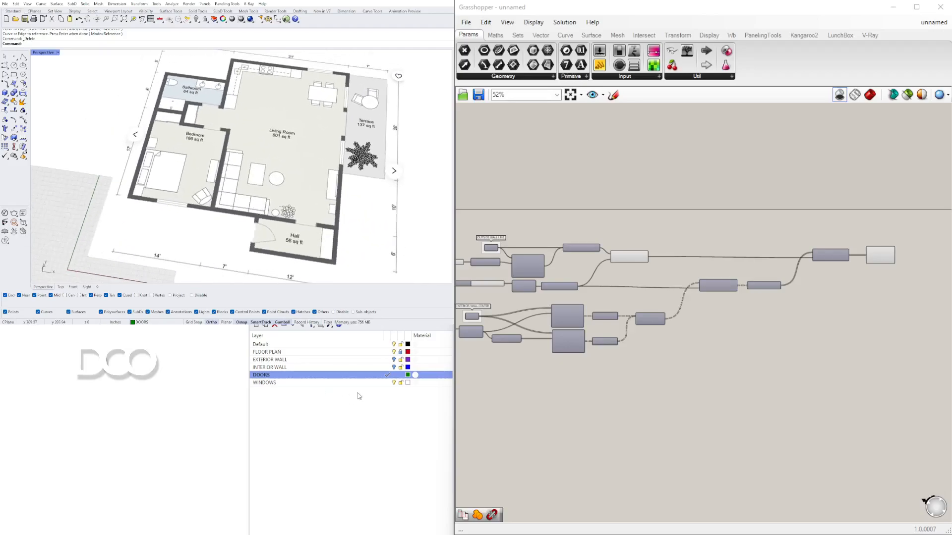
{"action": "double_click", "coordinate": [40, 54]}
{"action": "left_click", "coordinate": [36, 56]}
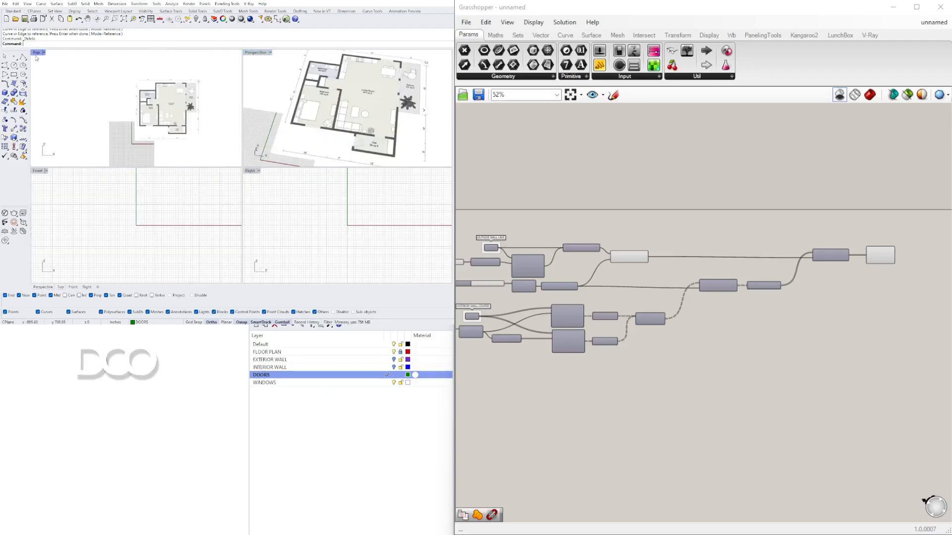
{"action": "double_click", "coordinate": [38, 53]}
{"action": "double_click", "coordinate": [38, 53]}
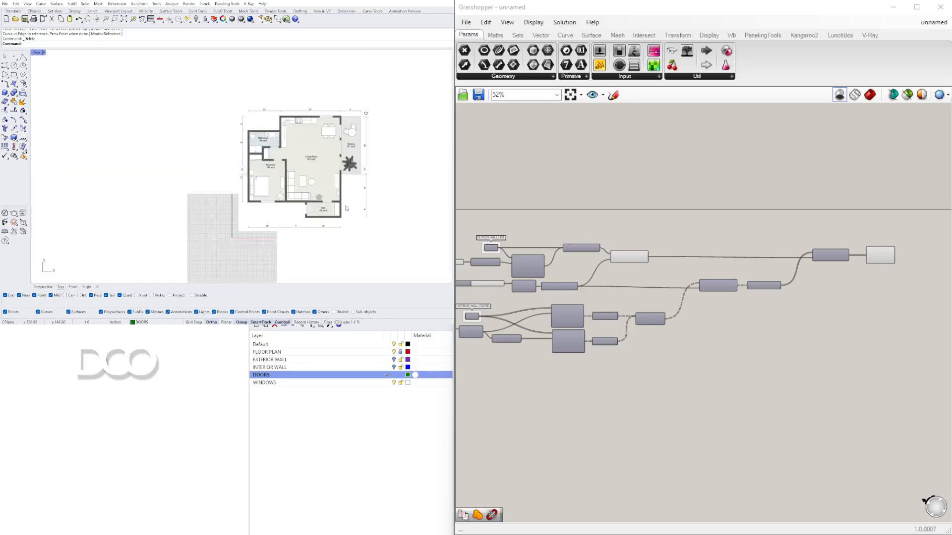
Step: Draw a polyline across the hall's entrance door opening in its left wall
{"action": "scroll", "coordinate": [348, 209], "scroll_direction": "up", "scroll_amount": 10}
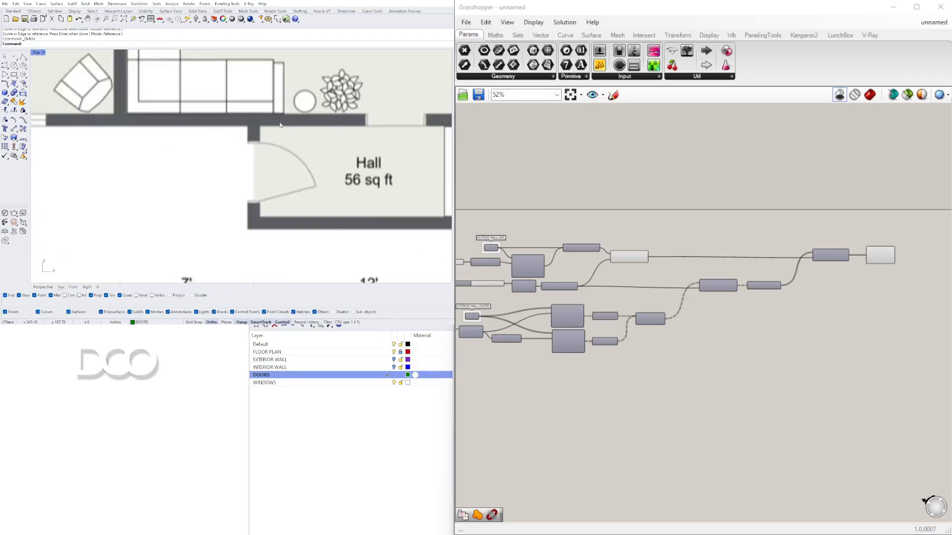
{"action": "left_click", "coordinate": [22, 56]}
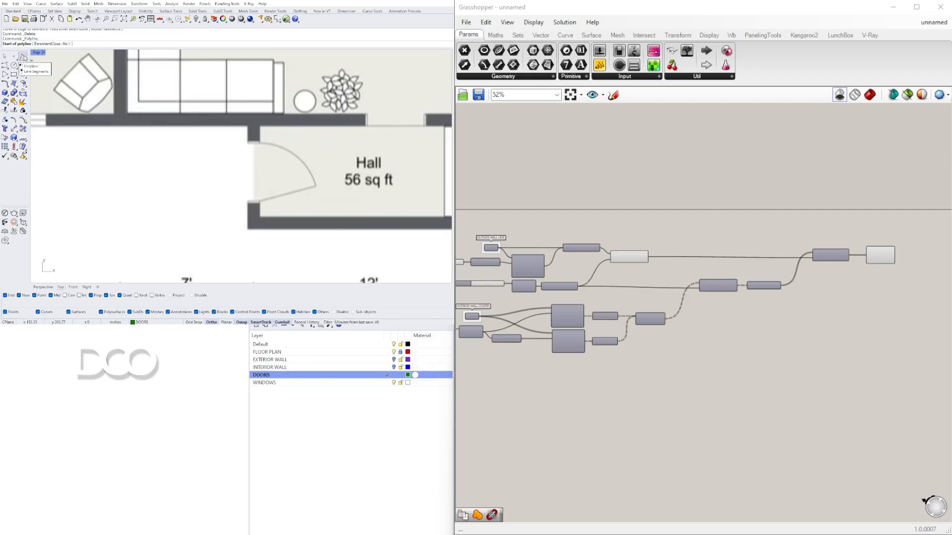
{"action": "scroll", "coordinate": [254, 149], "scroll_direction": "up", "scroll_amount": 6}
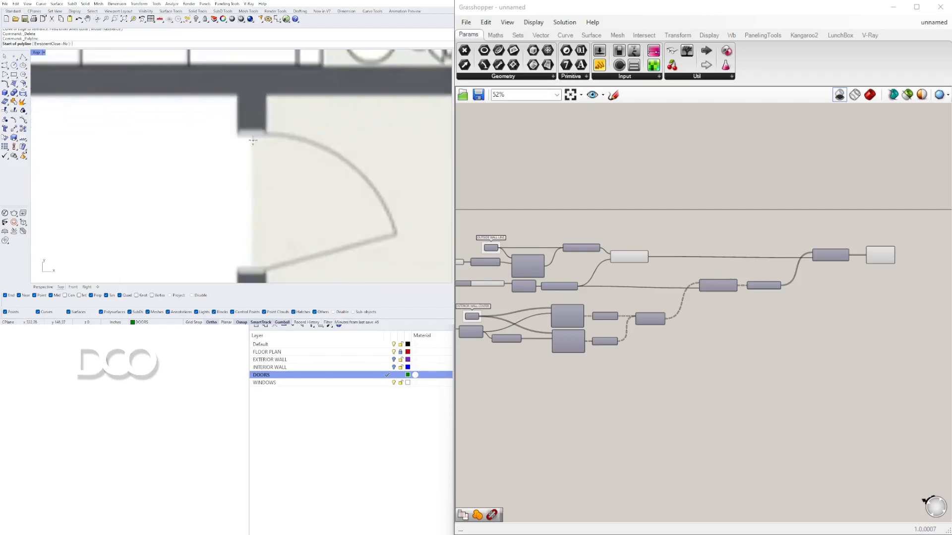
{"action": "left_click", "coordinate": [250, 122]}
{"action": "scroll", "coordinate": [251, 143], "scroll_direction": "down", "scroll_amount": 4}
{"action": "scroll", "coordinate": [254, 211], "scroll_direction": "up", "scroll_amount": 3}
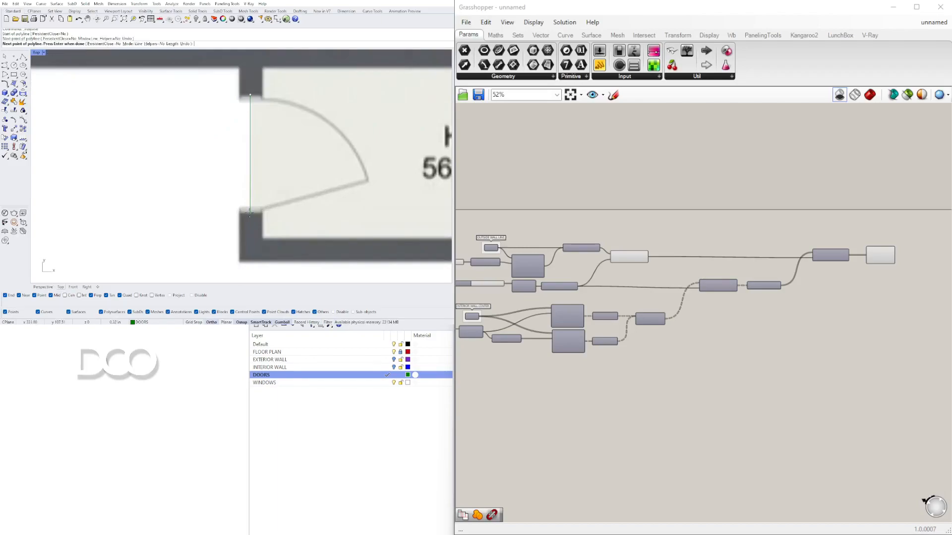
{"action": "left_click", "coordinate": [250, 212]}
{"action": "scroll", "coordinate": [251, 201], "scroll_direction": "down", "scroll_amount": 3}
{"action": "key", "text": "Return"}
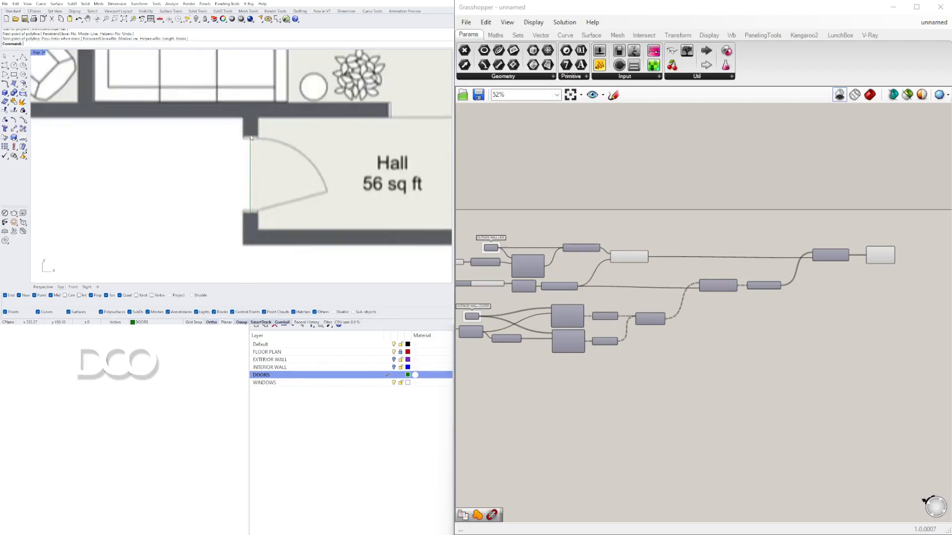
Step: Draw a polyline across the door opening between the hall and the living room
{"action": "scroll", "coordinate": [257, 140], "scroll_direction": "down", "scroll_amount": 3}
{"action": "scroll", "coordinate": [214, 117], "scroll_direction": "up", "scroll_amount": 5}
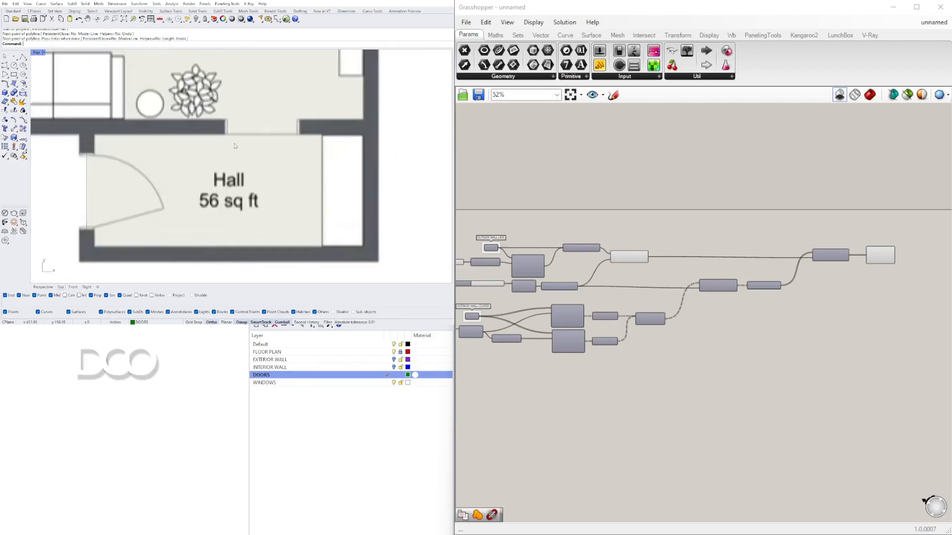
{"action": "key", "text": "Return"}
{"action": "scroll", "coordinate": [213, 118], "scroll_direction": "up", "scroll_amount": 3}
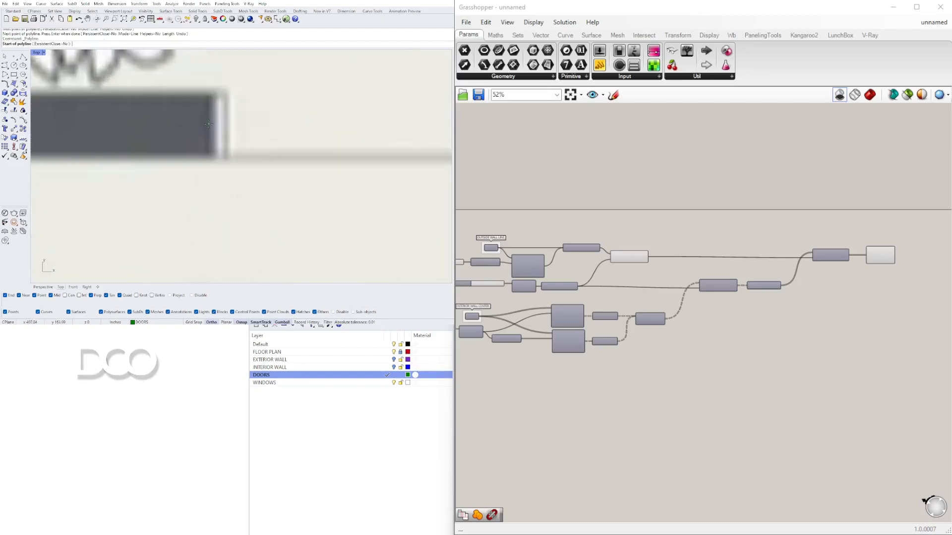
{"action": "left_click", "coordinate": [208, 124]}
{"action": "scroll", "coordinate": [208, 124], "scroll_direction": "down", "scroll_amount": 3}
{"action": "scroll", "coordinate": [311, 122], "scroll_direction": "up", "scroll_amount": 3}
{"action": "left_click", "coordinate": [328, 129]}
{"action": "key", "text": "Return"}
{"action": "scroll", "coordinate": [306, 206], "scroll_direction": "down", "scroll_amount": 6}
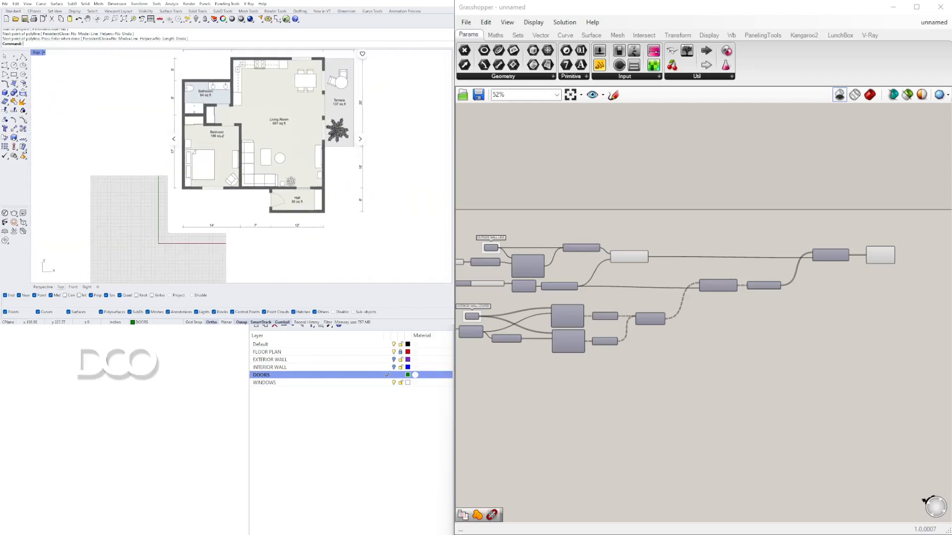
Step: Draw a polyline across the door opening in the bedroom's upper wall
{"action": "scroll", "coordinate": [252, 198], "scroll_direction": "up", "scroll_amount": 5}
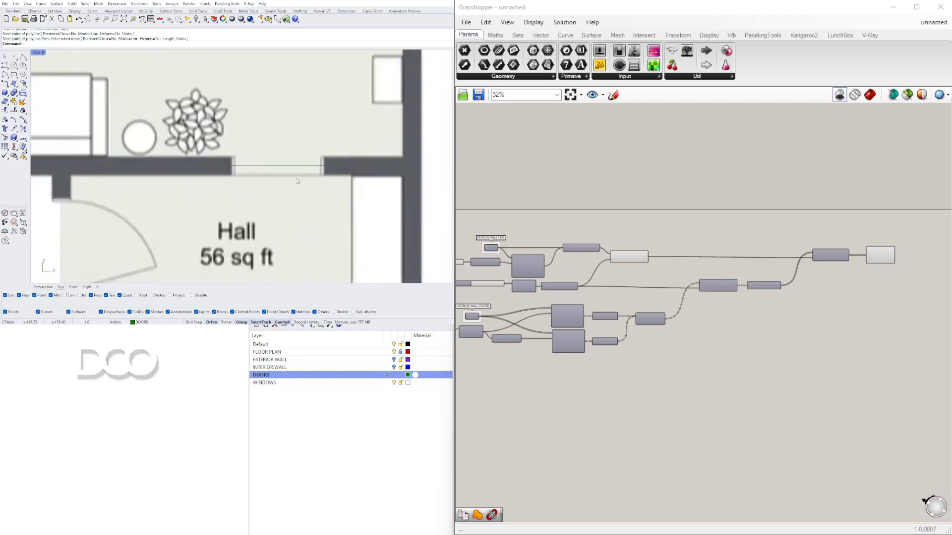
{"action": "scroll", "coordinate": [297, 179], "scroll_direction": "down", "scroll_amount": 6}
{"action": "scroll", "coordinate": [214, 174], "scroll_direction": "up", "scroll_amount": 2}
{"action": "key", "text": "Return"}
{"action": "scroll", "coordinate": [214, 175], "scroll_direction": "up", "scroll_amount": 6}
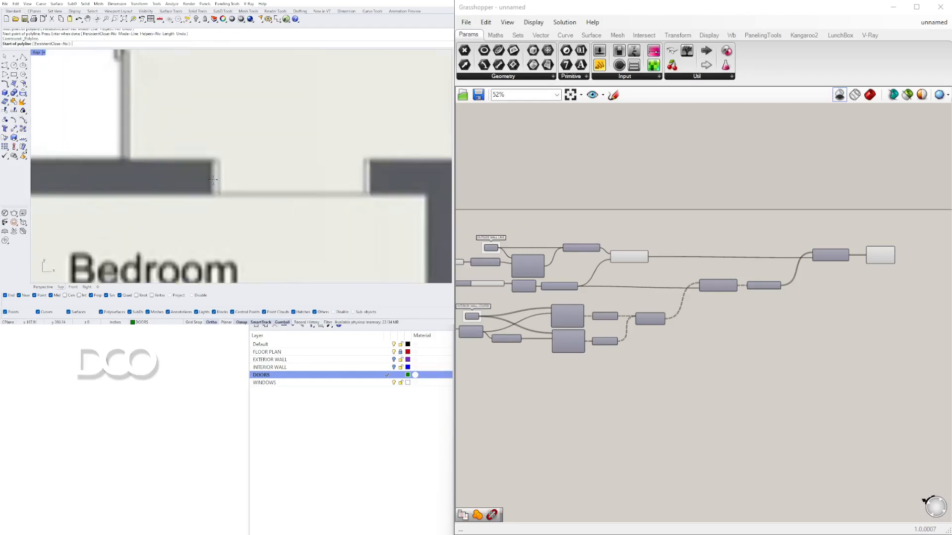
{"action": "left_click", "coordinate": [210, 177]}
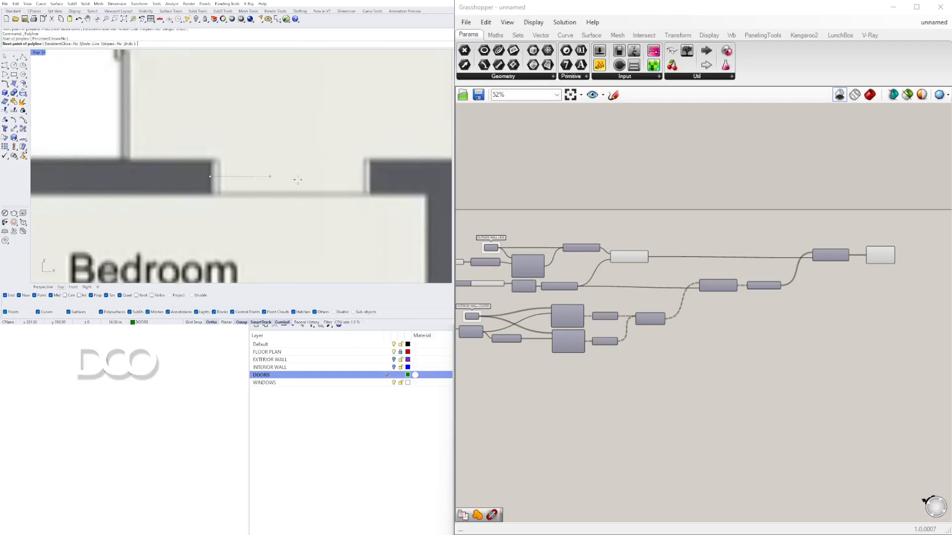
{"action": "left_click", "coordinate": [370, 185]}
{"action": "scroll", "coordinate": [367, 185], "scroll_direction": "down", "scroll_amount": 6}
{"action": "key", "text": "Return"}
{"action": "key", "text": "Return"}
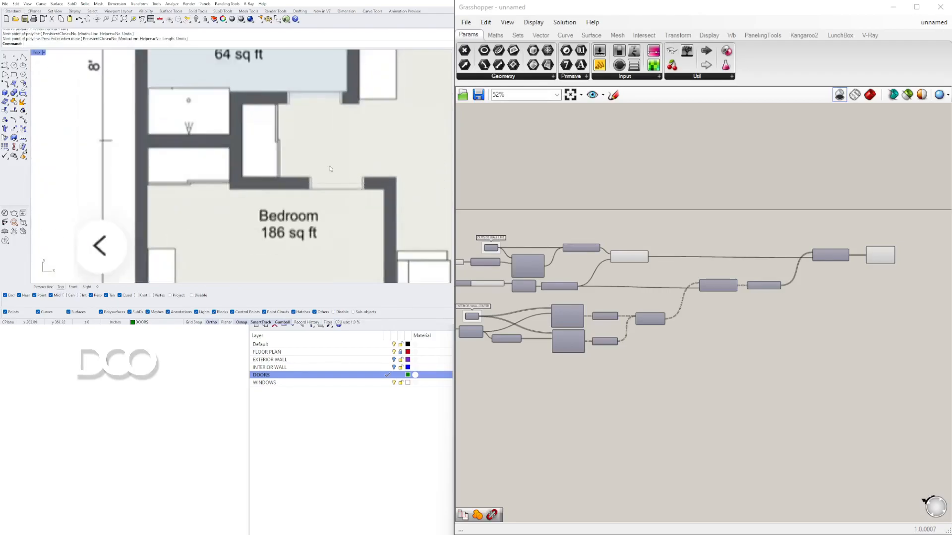
Step: Draw a polyline across the bathroom's door opening
{"action": "right_click_drag", "start_coordinate": [306, 145], "coordinate": [294, 198]}
{"action": "scroll", "coordinate": [291, 146], "scroll_direction": "up", "scroll_amount": 6}
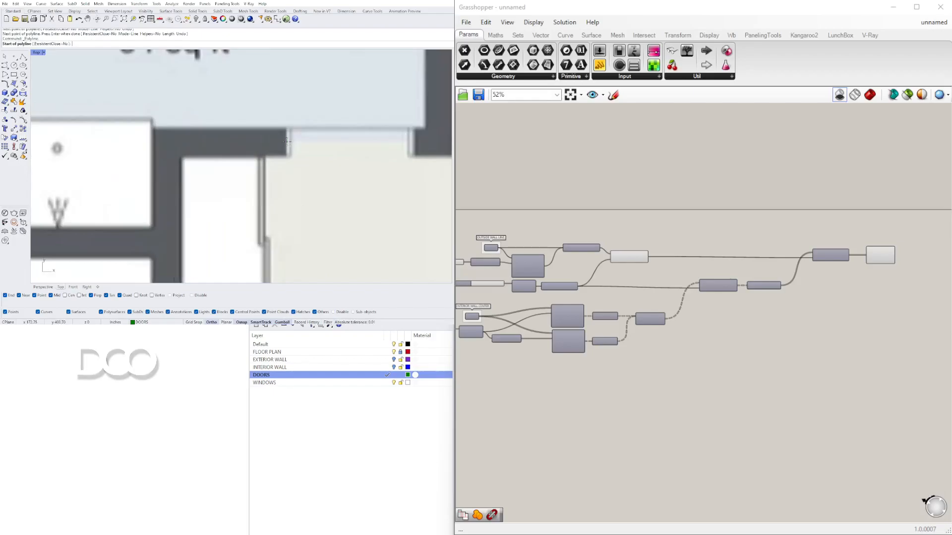
{"action": "left_click", "coordinate": [285, 141]}
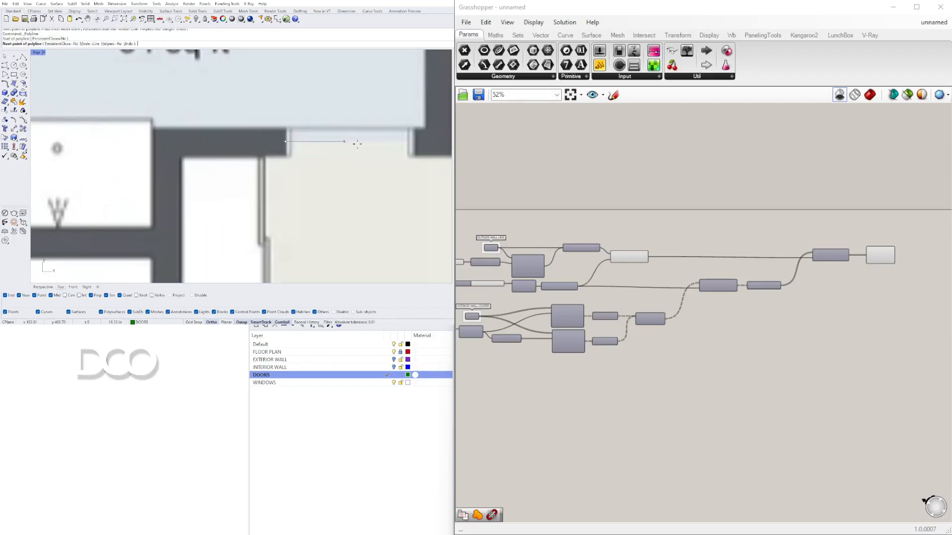
{"action": "left_click", "coordinate": [416, 144]}
{"action": "key", "text": "Return"}
Step: Draw a polyline across the door opening between the living room and the terrace
{"action": "scroll", "coordinate": [308, 195], "scroll_direction": "down", "scroll_amount": 6}
{"action": "right_click_drag", "start_coordinate": [316, 201], "coordinate": [243, 152]}
{"action": "scroll", "coordinate": [320, 142], "scroll_direction": "up", "scroll_amount": 8}
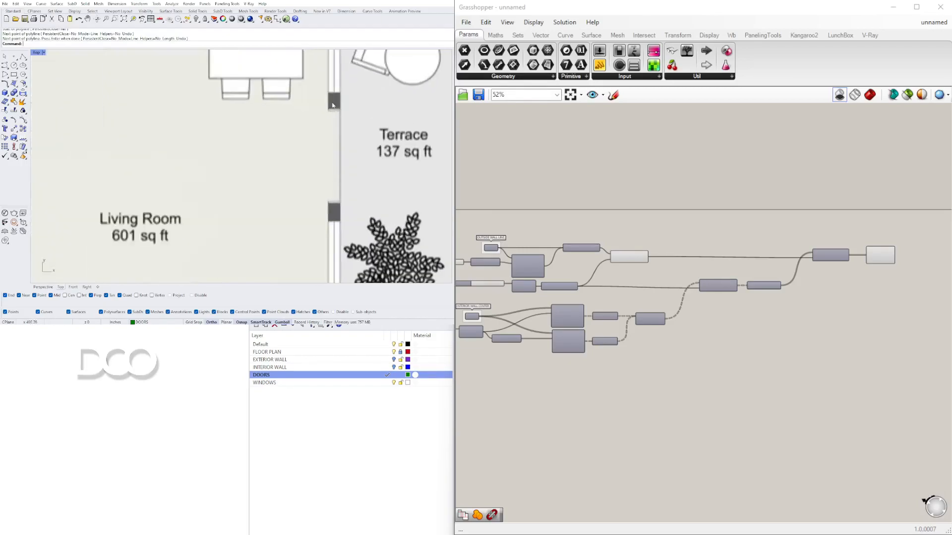
{"action": "key", "text": "Return"}
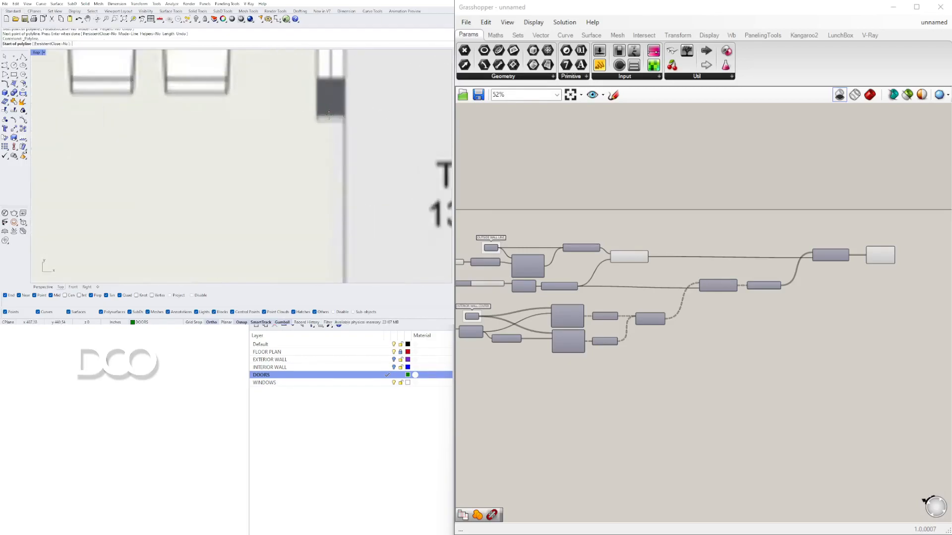
{"action": "left_click", "coordinate": [329, 115]}
{"action": "scroll", "coordinate": [329, 119], "scroll_direction": "down", "scroll_amount": 5}
{"action": "scroll", "coordinate": [321, 191], "scroll_direction": "up", "scroll_amount": 5}
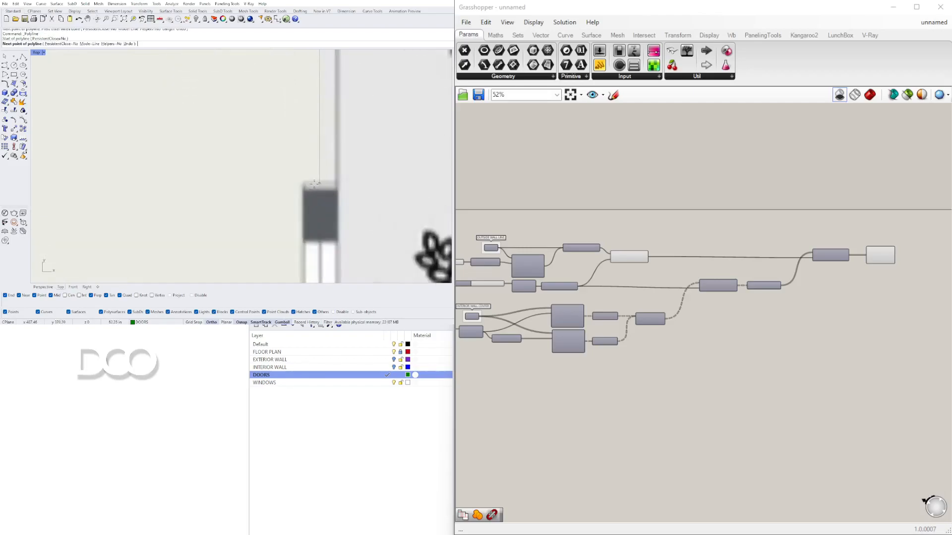
{"action": "left_click", "coordinate": [322, 190]}
{"action": "scroll", "coordinate": [322, 190], "scroll_direction": "down", "scroll_amount": 4}
{"action": "scroll", "coordinate": [315, 188], "scroll_direction": "up", "scroll_amount": 5}
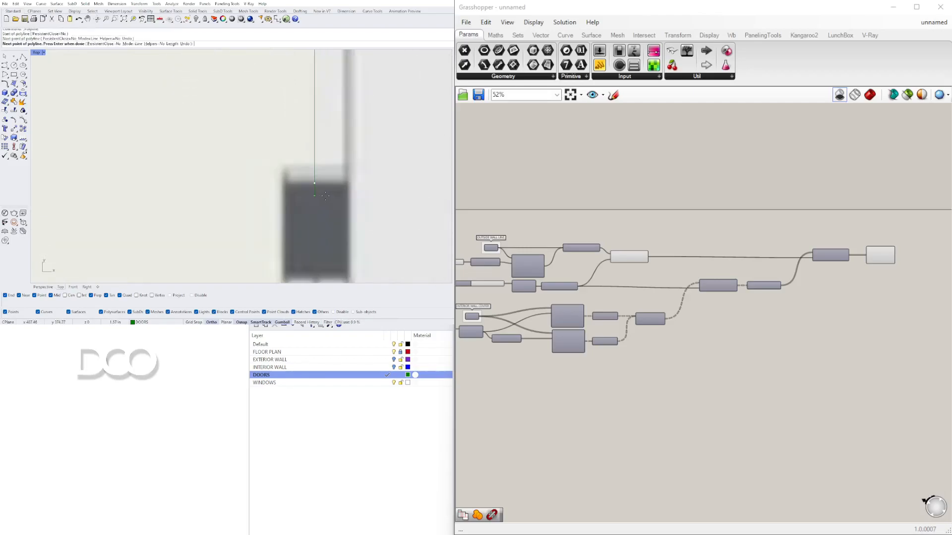
{"action": "key", "text": "Return"}
Step: Make WINDOWS the current layer and set its colour to Magenta
{"action": "scroll", "coordinate": [322, 185], "scroll_direction": "down", "scroll_amount": 3}
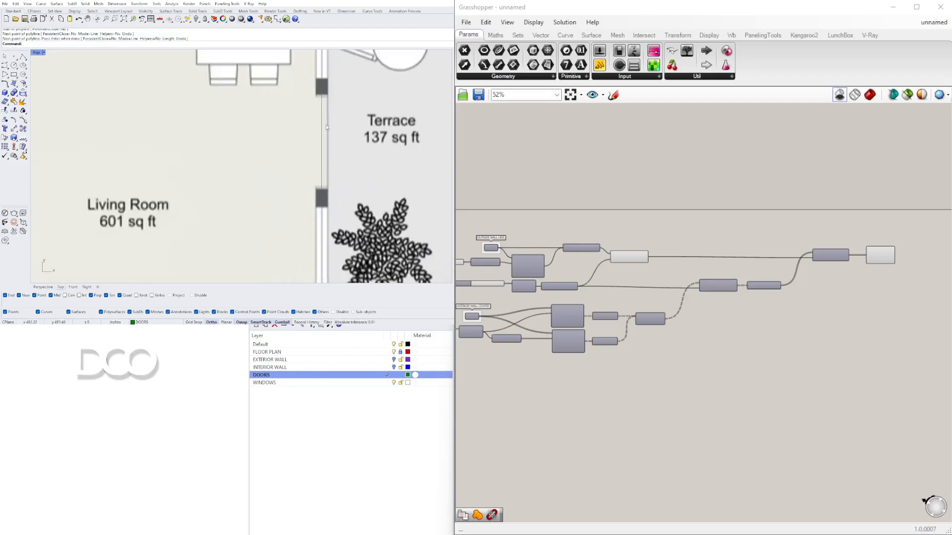
{"action": "scroll", "coordinate": [313, 128], "scroll_direction": "down", "scroll_amount": 5}
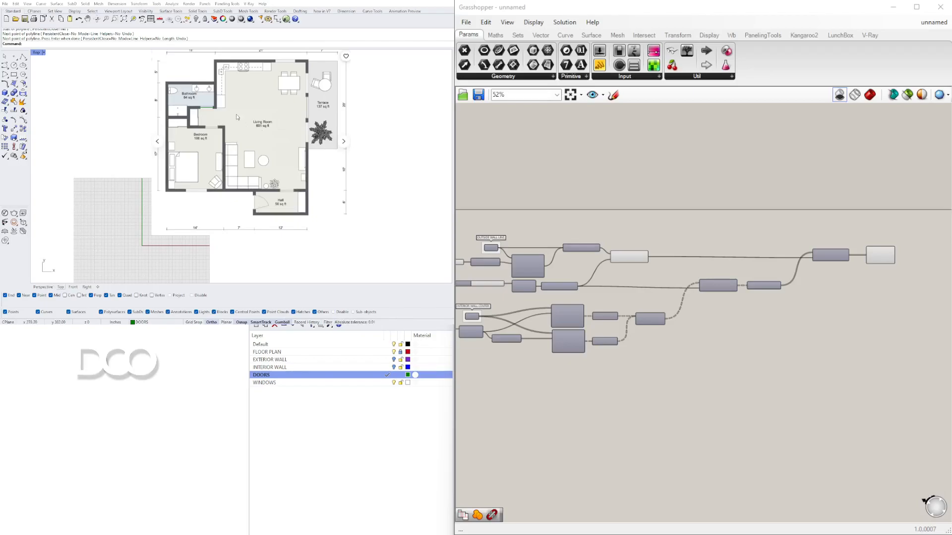
{"action": "scroll", "coordinate": [212, 103], "scroll_direction": "up", "scroll_amount": 3}
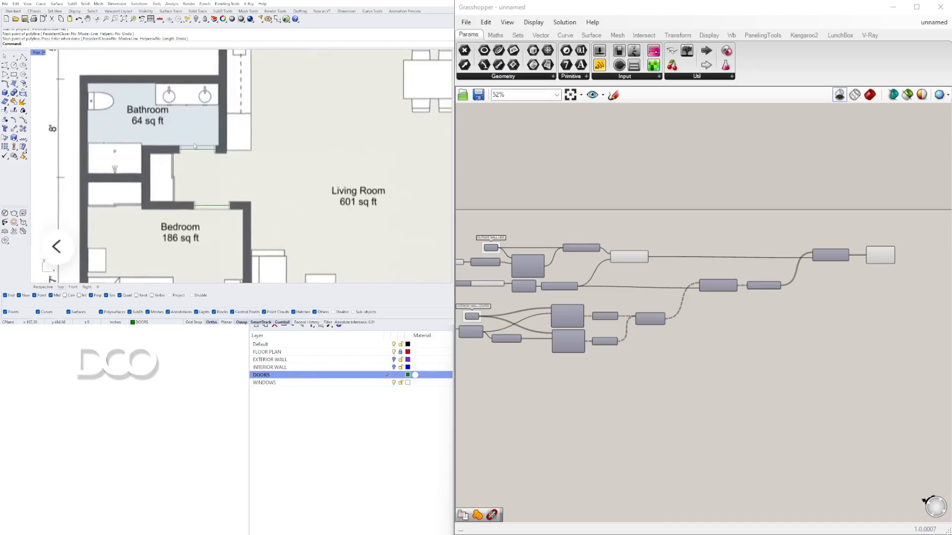
{"action": "scroll", "coordinate": [195, 146], "scroll_direction": "down", "scroll_amount": 1}
{"action": "right_click_drag", "start_coordinate": [234, 193], "coordinate": [246, 154]}
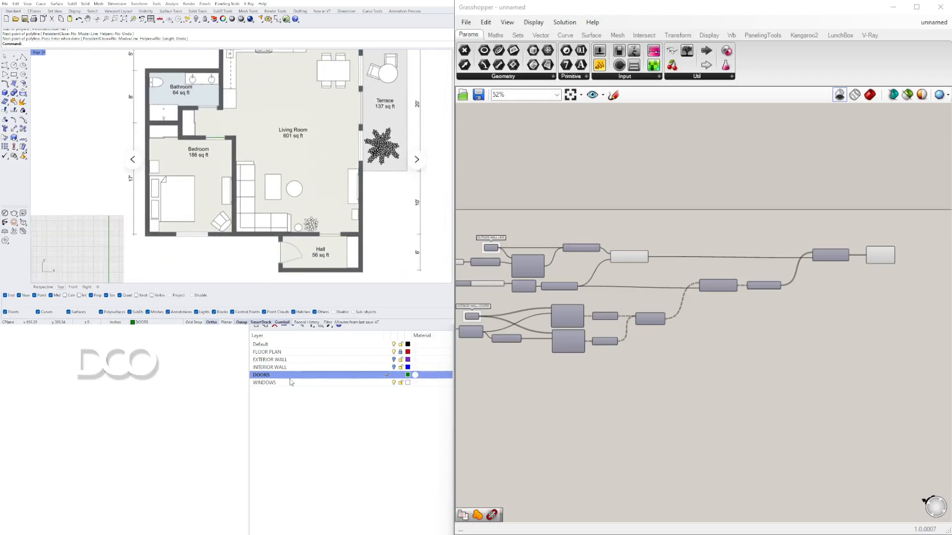
{"action": "left_click", "coordinate": [386, 383]}
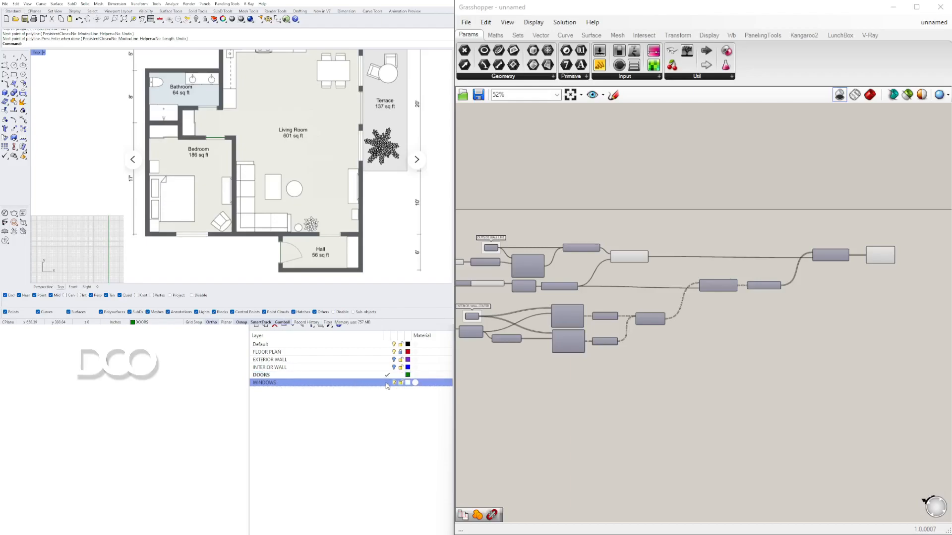
{"action": "left_click", "coordinate": [408, 383]}
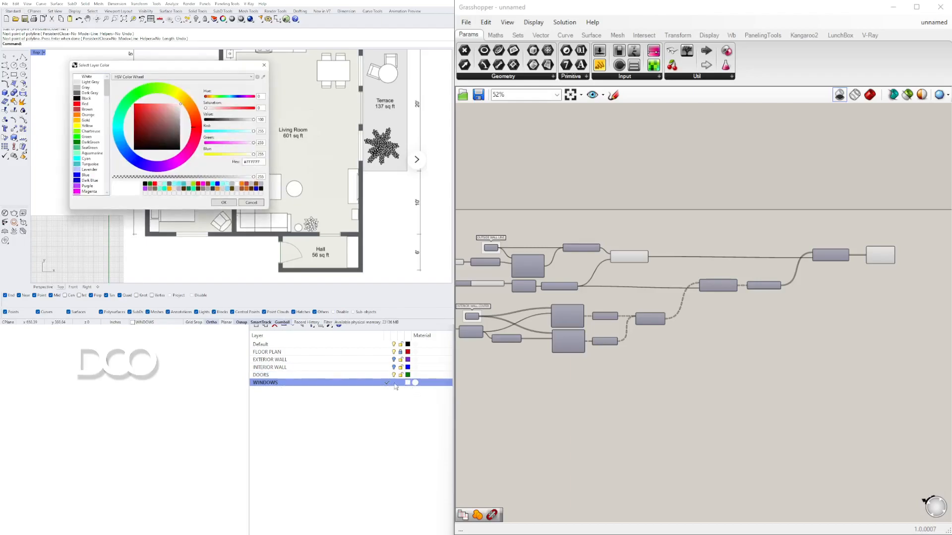
{"action": "double_click", "coordinate": [88, 186]}
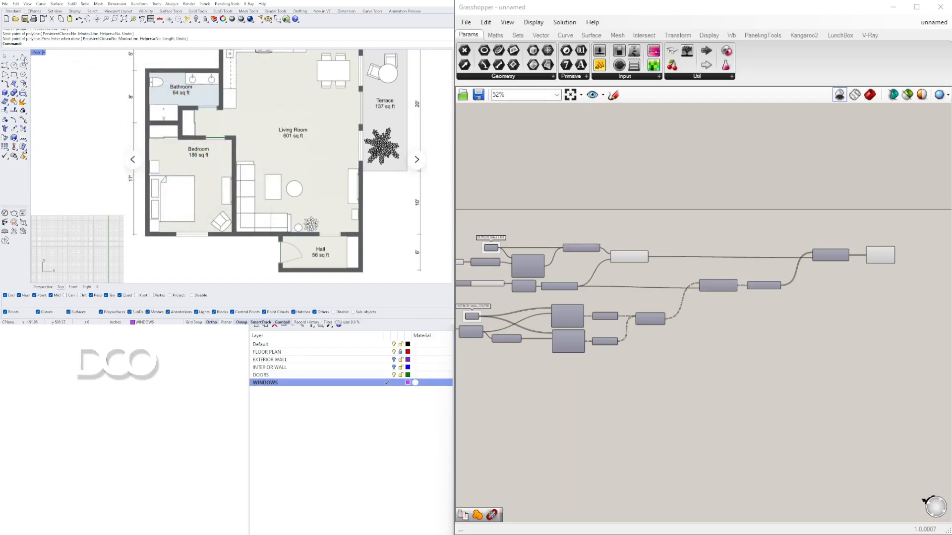
Step: Draw a polyline across the window opening in the bedroom's lower wall
{"action": "left_click", "coordinate": [24, 57]}
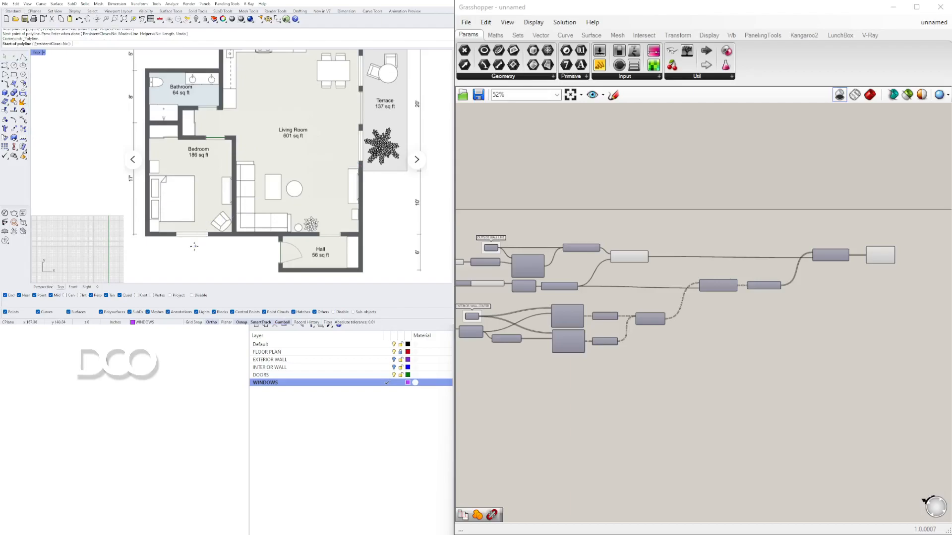
{"action": "scroll", "coordinate": [195, 246], "scroll_direction": "up", "scroll_amount": 8}
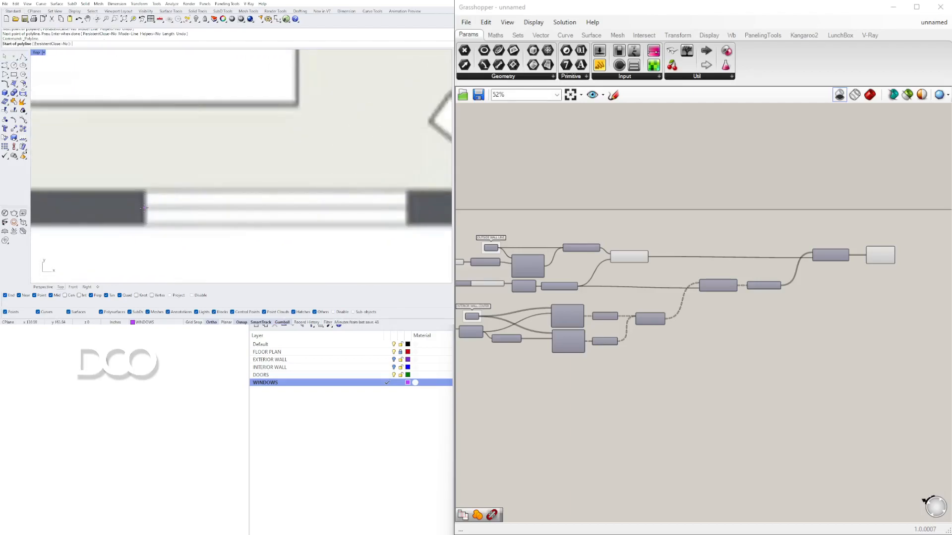
{"action": "left_click", "coordinate": [143, 208]}
{"action": "scroll", "coordinate": [248, 210], "scroll_direction": "down", "scroll_amount": 3}
{"action": "scroll", "coordinate": [350, 212], "scroll_direction": "up", "scroll_amount": 4}
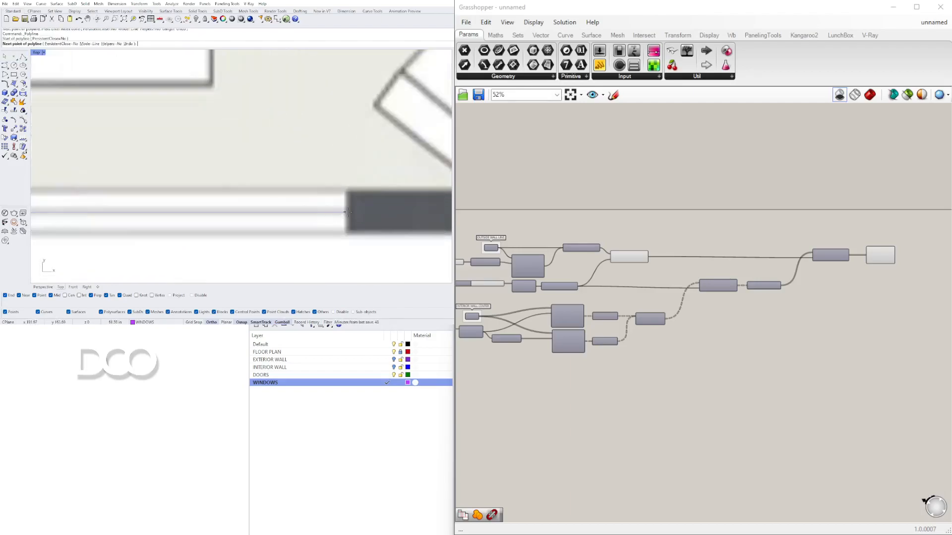
{"action": "left_click", "coordinate": [350, 212]}
{"action": "key", "text": "Return"}
Step: Draw a polyline across the window opening in the living room's right wall below the terrace
{"action": "scroll", "coordinate": [349, 212], "scroll_direction": "down", "scroll_amount": 8}
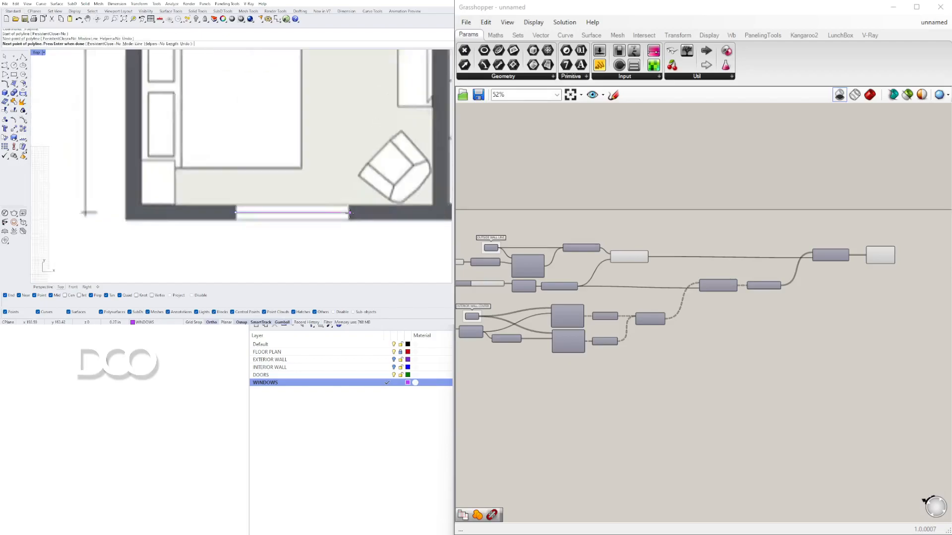
{"action": "scroll", "coordinate": [298, 124], "scroll_direction": "up", "scroll_amount": 3}
{"action": "scroll", "coordinate": [255, 129], "scroll_direction": "up", "scroll_amount": 6}
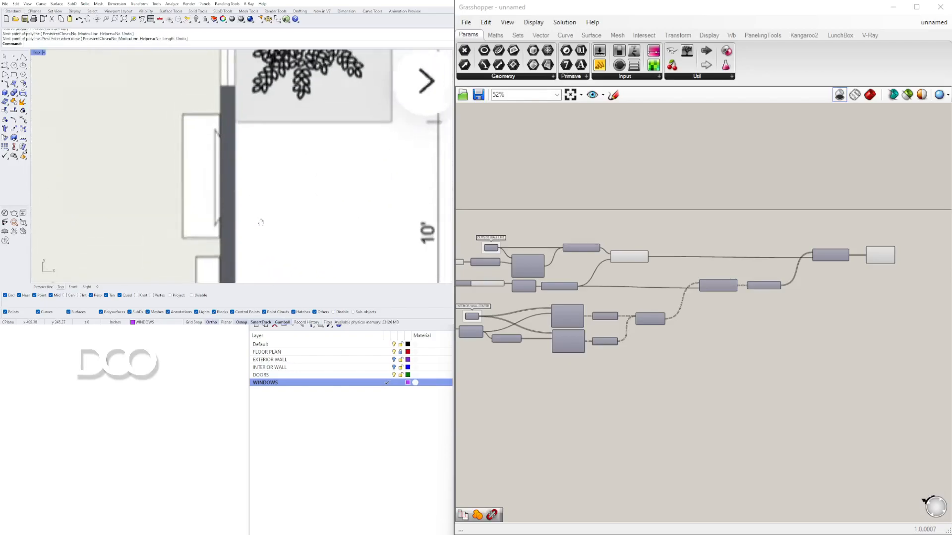
{"action": "key", "text": "Return"}
{"action": "left_click", "coordinate": [223, 160]}
{"action": "scroll", "coordinate": [223, 160], "scroll_direction": "down", "scroll_amount": 4}
{"action": "scroll", "coordinate": [217, 152], "scroll_direction": "up", "scroll_amount": 5}
{"action": "left_click", "coordinate": [216, 153]}
{"action": "key", "text": "Return"}
Step: Draw a polyline across the window opening in the wall between the dining area and the terrace
{"action": "scroll", "coordinate": [217, 152], "scroll_direction": "down", "scroll_amount": 4}
{"action": "scroll", "coordinate": [245, 172], "scroll_direction": "up", "scroll_amount": 5}
{"action": "key", "text": "Return"}
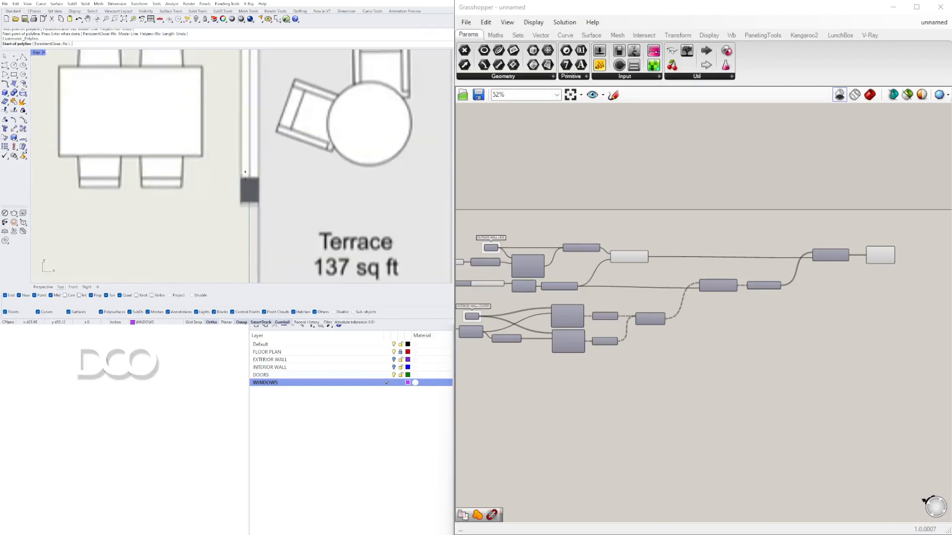
{"action": "left_click", "coordinate": [249, 180]}
{"action": "scroll", "coordinate": [249, 179], "scroll_direction": "down", "scroll_amount": 4}
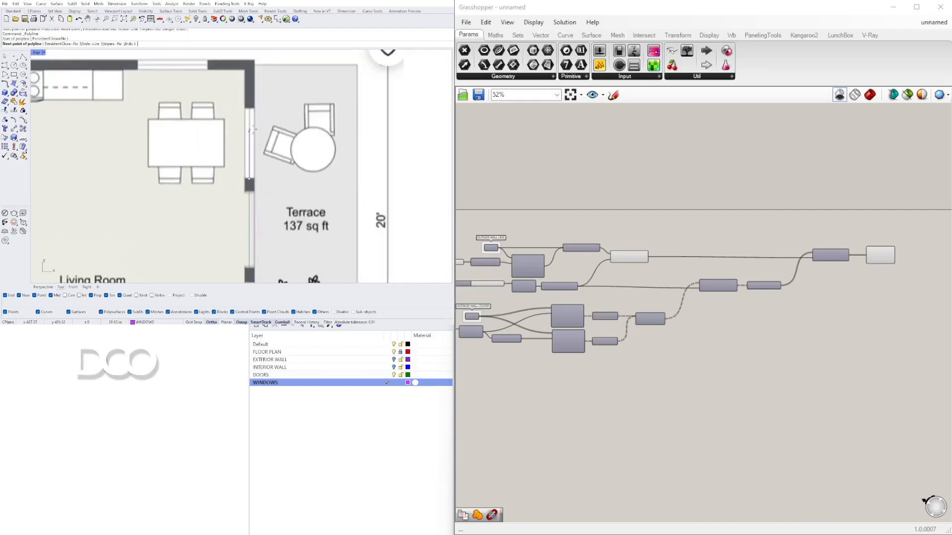
{"action": "scroll", "coordinate": [247, 101], "scroll_direction": "up", "scroll_amount": 5}
{"action": "left_click", "coordinate": [247, 105]}
{"action": "key", "text": "Return"}
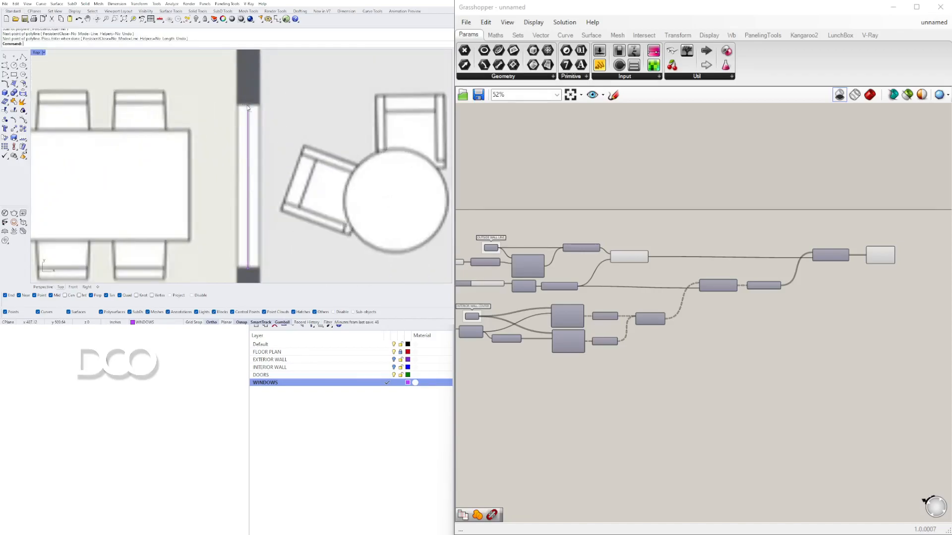
Step: Draw a polyline across the window opening in the upper wall above the dining table
{"action": "scroll", "coordinate": [248, 104], "scroll_direction": "down", "scroll_amount": 4}
{"action": "scroll", "coordinate": [321, 146], "scroll_direction": "up", "scroll_amount": 5}
{"action": "key", "text": "Return"}
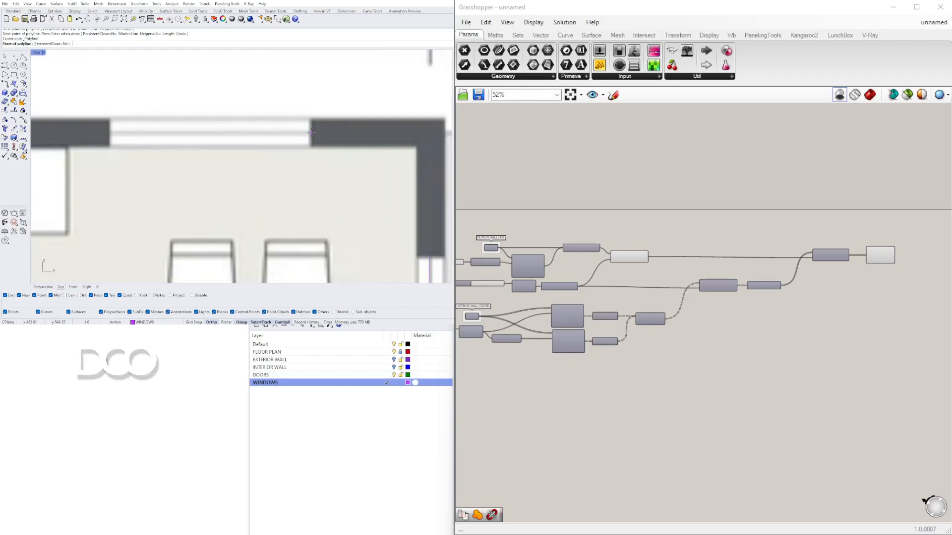
{"action": "left_click", "coordinate": [311, 133]}
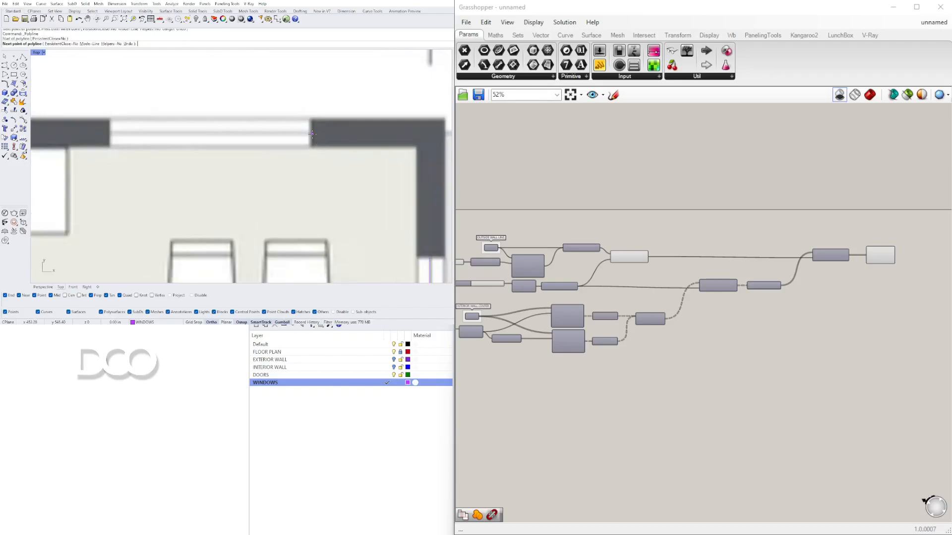
{"action": "left_click", "coordinate": [109, 134]}
{"action": "key", "text": "Return"}
Step: Add a Curve parameter to the Grasshopper canvas below the interior wall components
{"action": "scroll", "coordinate": [244, 202], "scroll_direction": "down", "scroll_amount": 6}
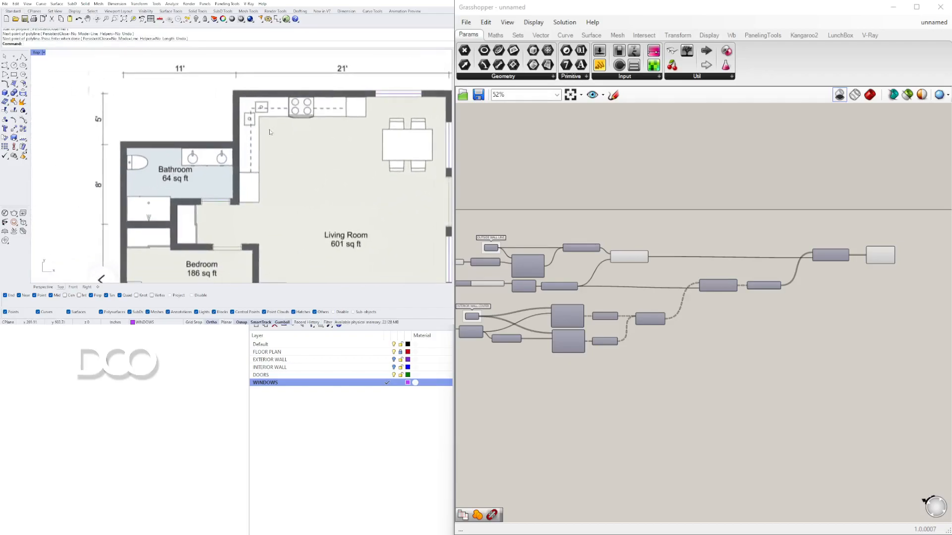
{"action": "right_click_drag", "start_coordinate": [276, 223], "coordinate": [188, 167]}
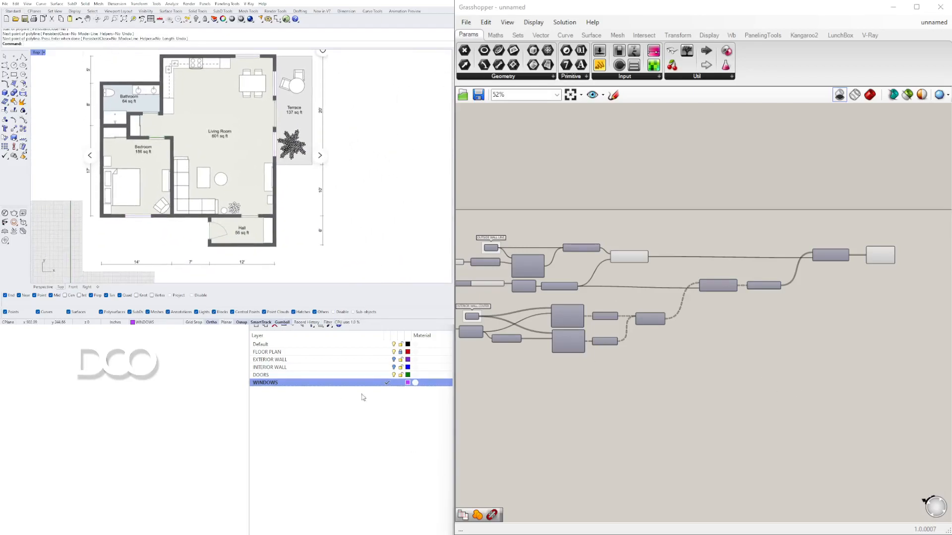
{"action": "scroll", "coordinate": [748, 380], "scroll_direction": "down", "scroll_amount": 3}
{"action": "right_click_drag", "start_coordinate": [616, 410], "coordinate": [627, 319]}
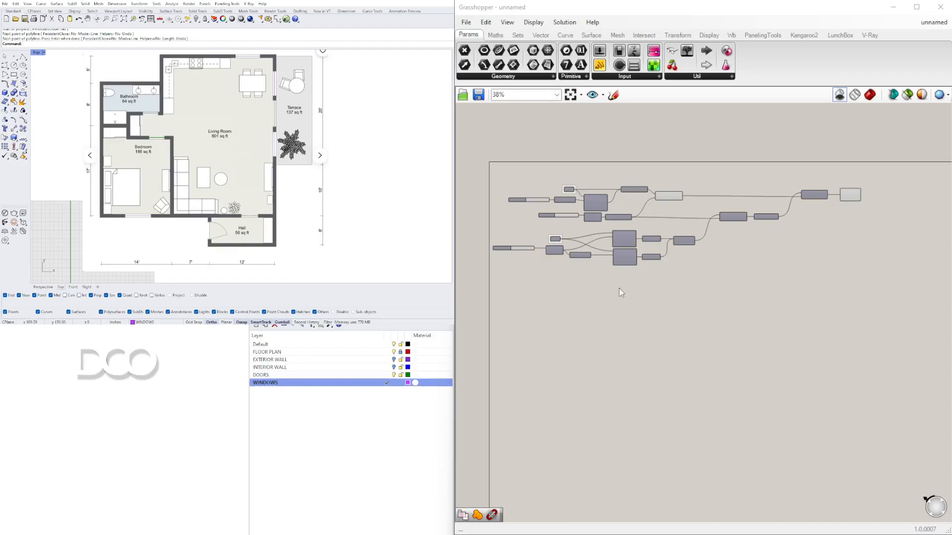
{"action": "scroll", "coordinate": [605, 314], "scroll_direction": "up", "scroll_amount": 5}
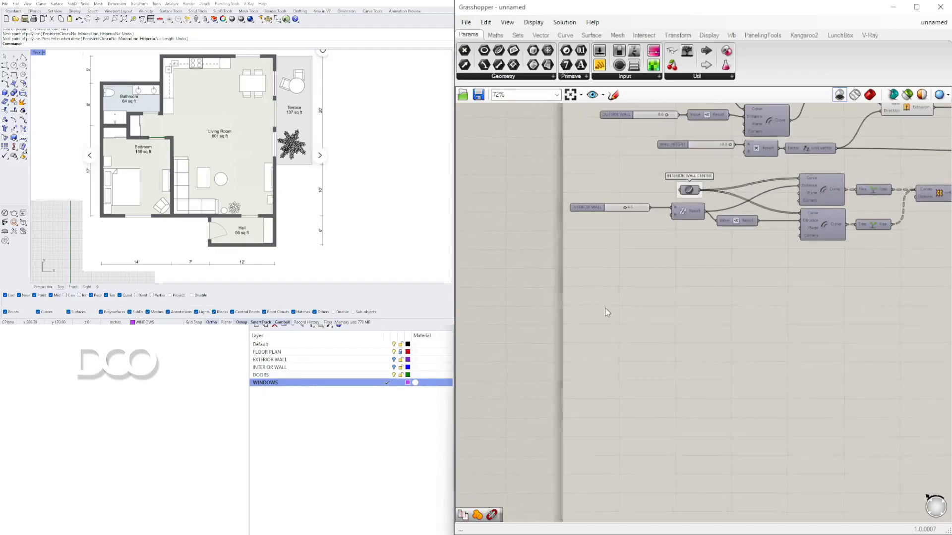
{"action": "double_click", "coordinate": [668, 350]}
{"action": "type", "text": "CUR"}
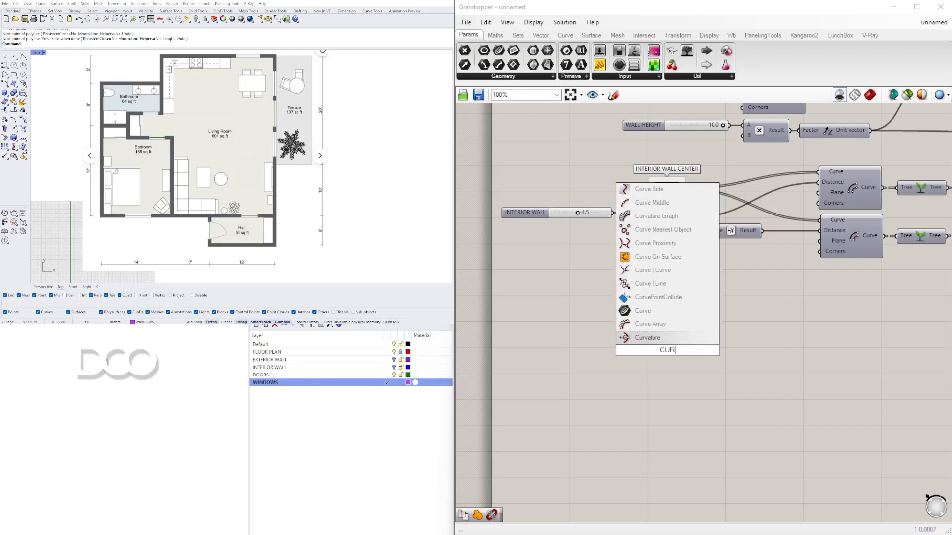
{"action": "left_click", "coordinate": [657, 310]}
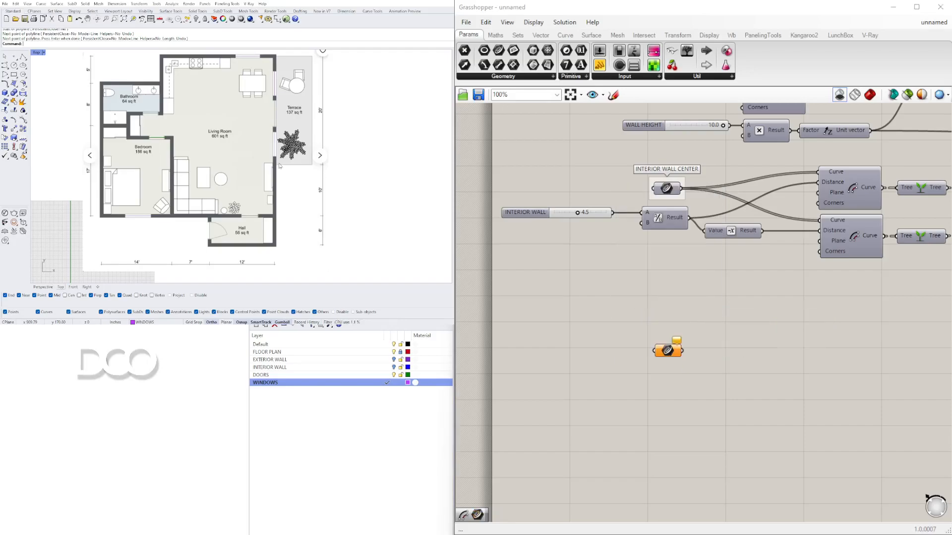
Step: Reference all curves on the DOORS layer into the Curve parameter as multiple curves
{"action": "right_click", "coordinate": [664, 351]}
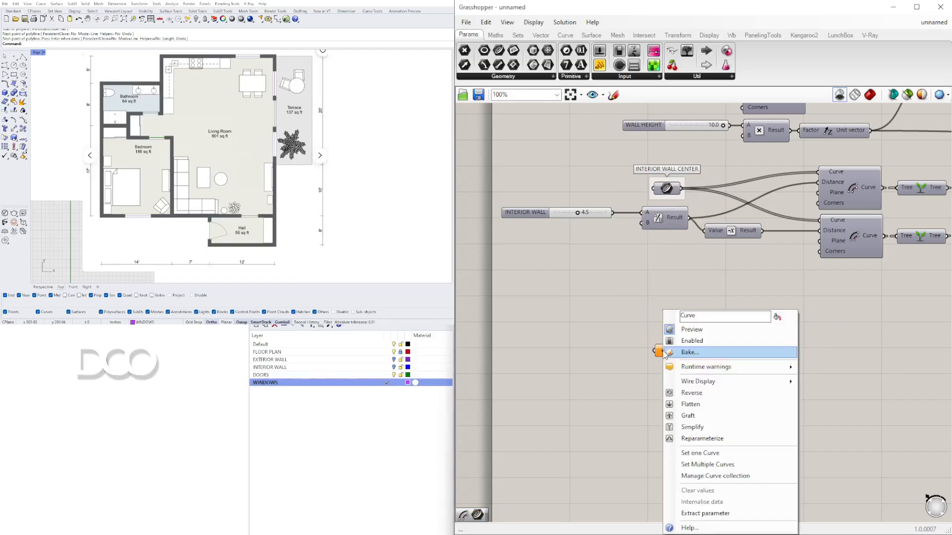
{"action": "left_click", "coordinate": [723, 457]}
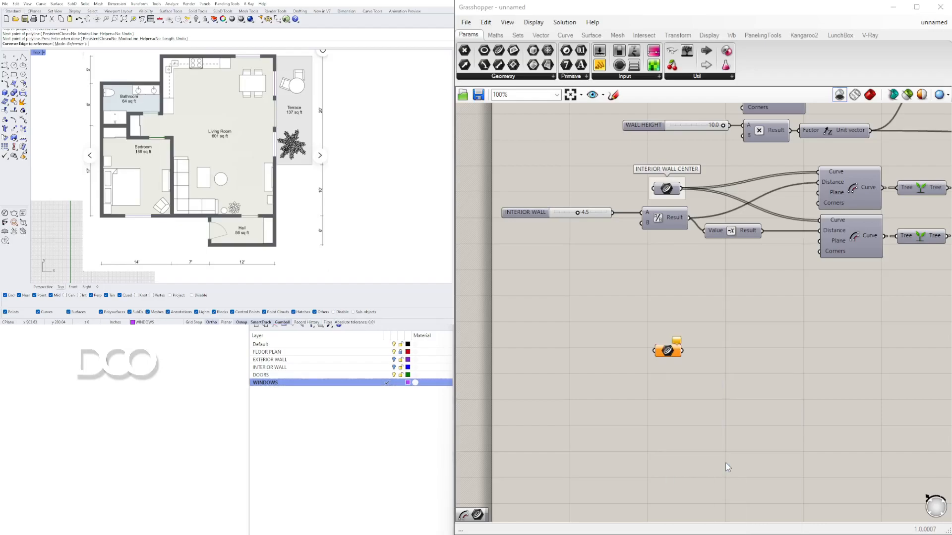
{"action": "right_click", "coordinate": [322, 374]}
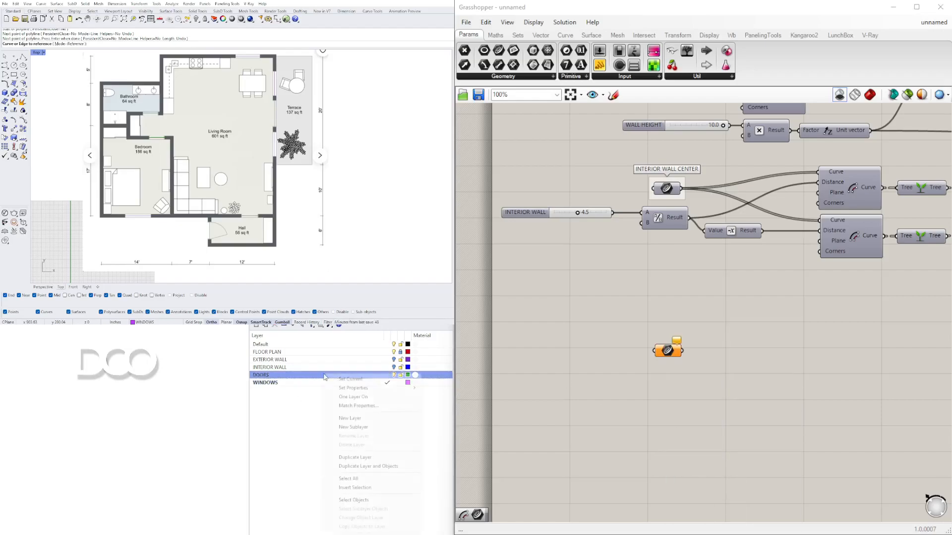
{"action": "left_click", "coordinate": [382, 500]}
{"action": "right_click_drag", "start_coordinate": [268, 152], "coordinate": [263, 143]}
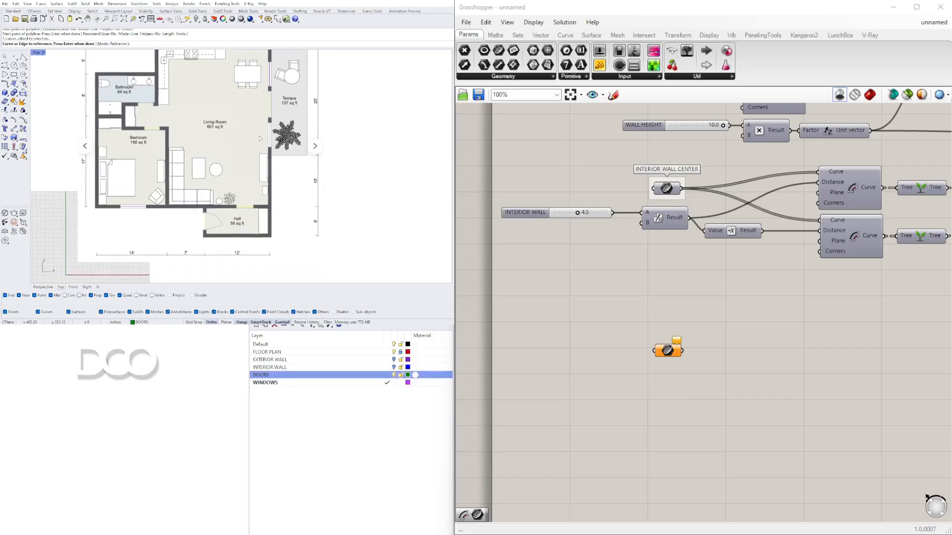
{"action": "right_click", "coordinate": [264, 134]}
Step: Preview the selected Curve parameter's referenced door curves in the Rhino viewport
{"action": "left_click", "coordinate": [669, 350]}
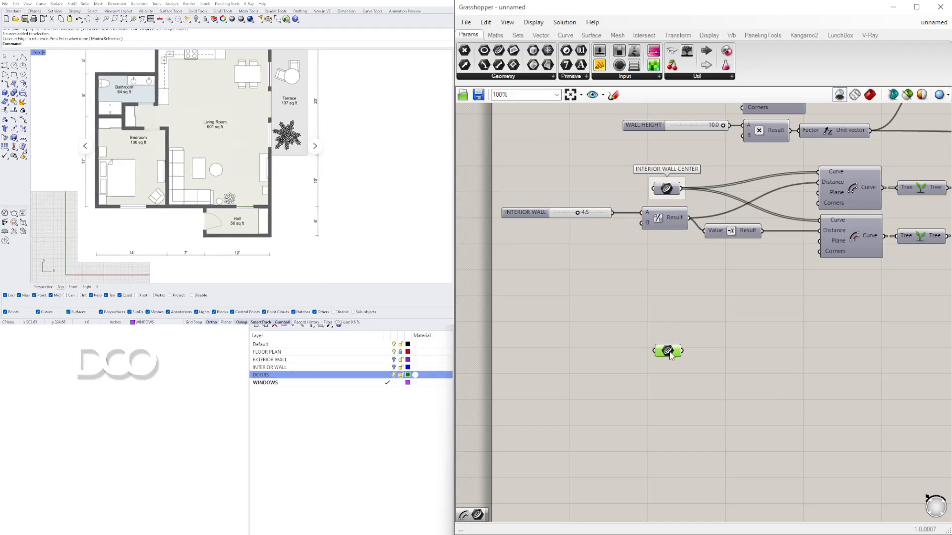
{"action": "left_click", "coordinate": [696, 296]}
{"action": "scroll", "coordinate": [255, 187], "scroll_direction": "up", "scroll_amount": 8}
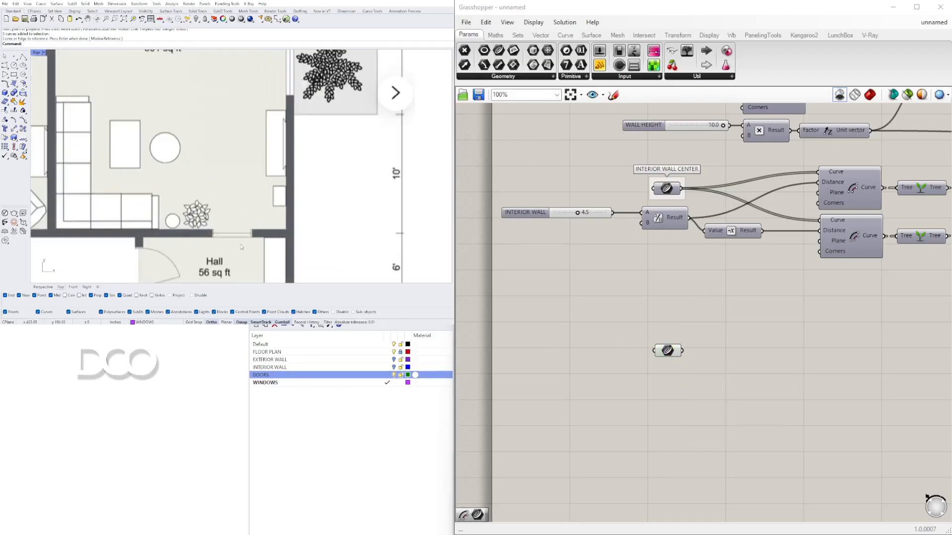
{"action": "left_click", "coordinate": [708, 364]}
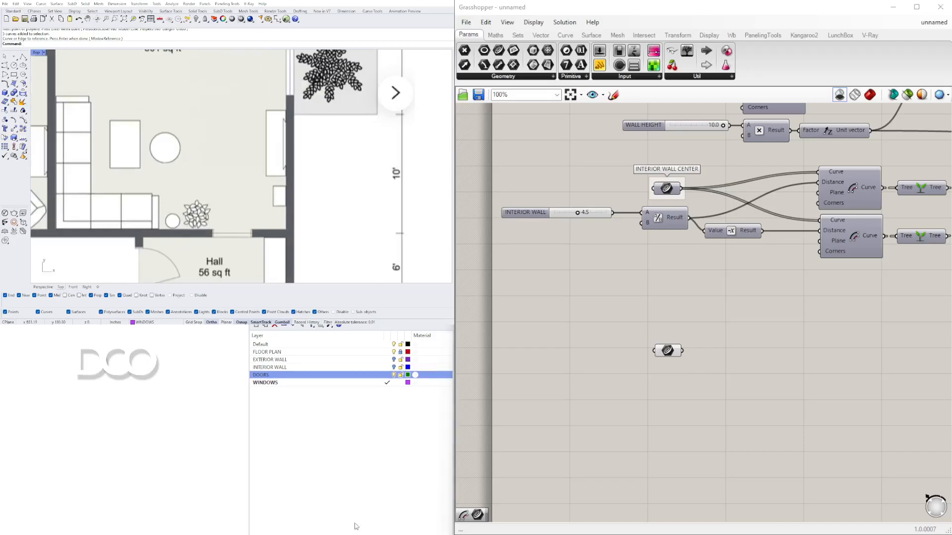
{"action": "left_click", "coordinate": [668, 352]}
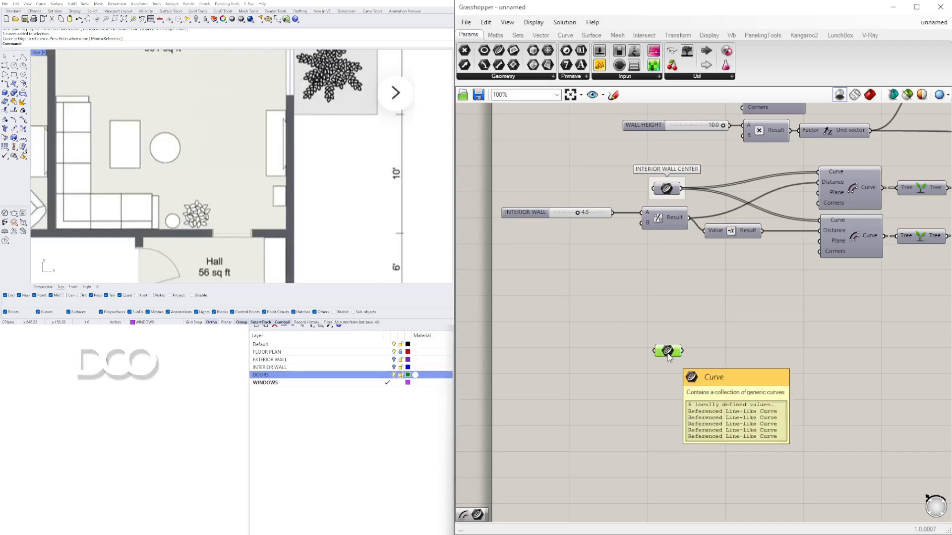
{"action": "left_click", "coordinate": [870, 95]}
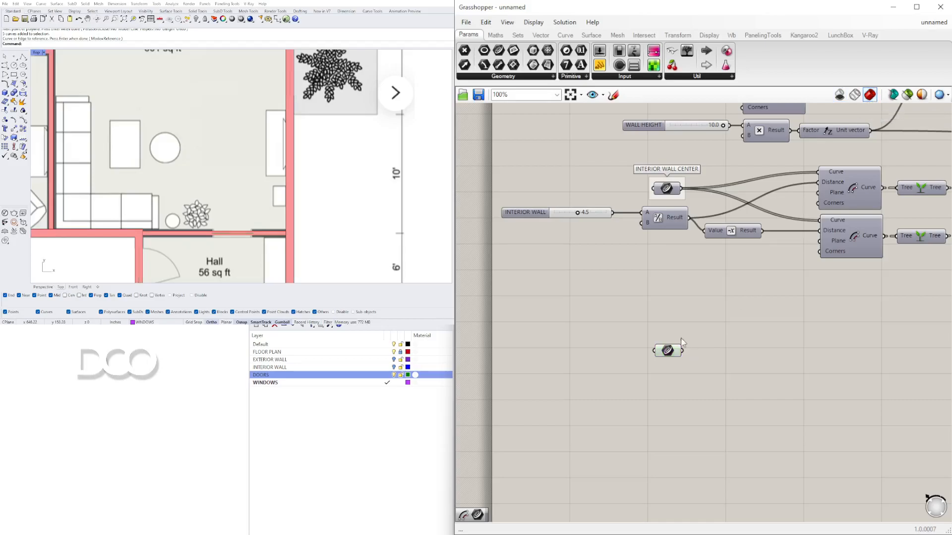
Step: Group the door Curve parameter and name the group DOOR LOCATION
{"action": "mouse_move", "coordinate": [667, 352]}
{"action": "left_click_drag", "start_coordinate": [669, 353], "coordinate": [665, 334]}
{"action": "key", "text": "ctrl+g"}
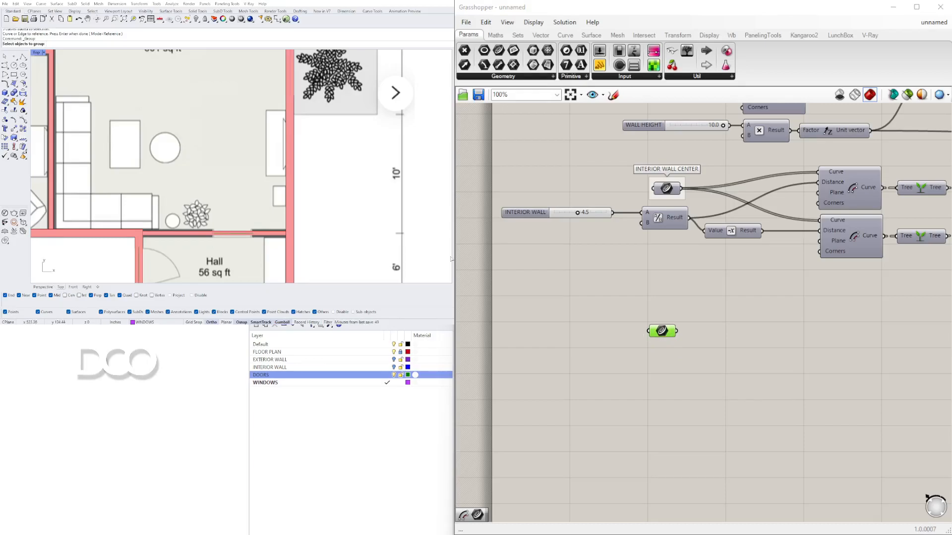
{"action": "left_click", "coordinate": [691, 425]}
{"action": "left_click", "coordinate": [662, 331]}
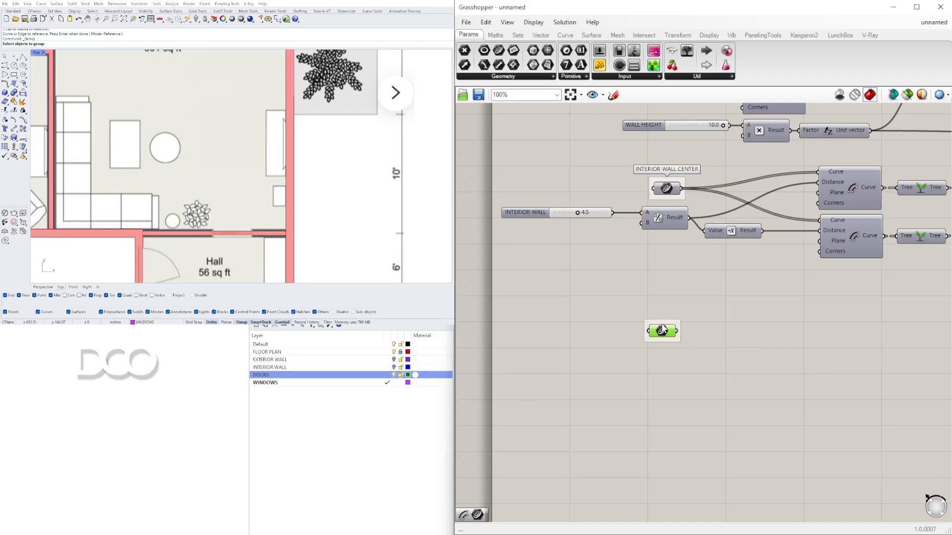
{"action": "right_click", "coordinate": [662, 331]}
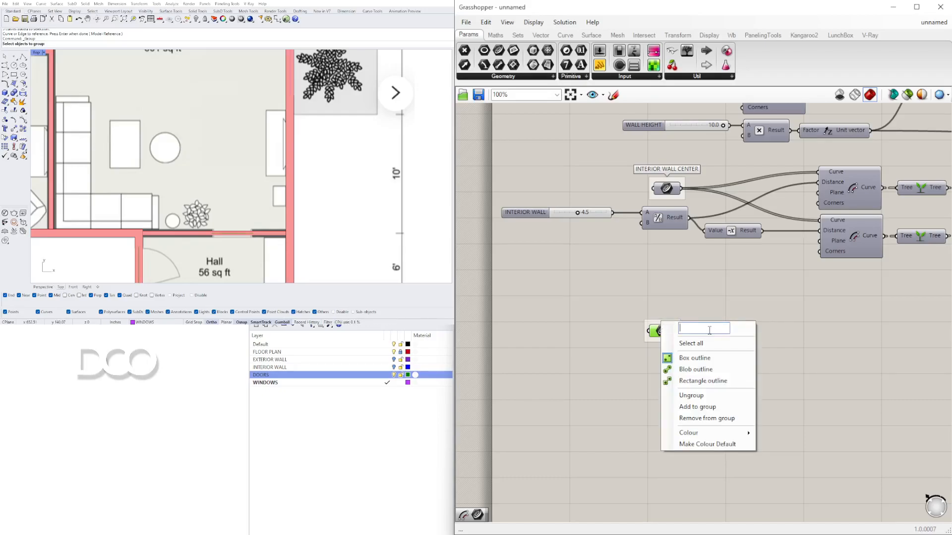
{"action": "type", "text": "DOOR LOCATION"}
{"action": "key", "text": "Return"}
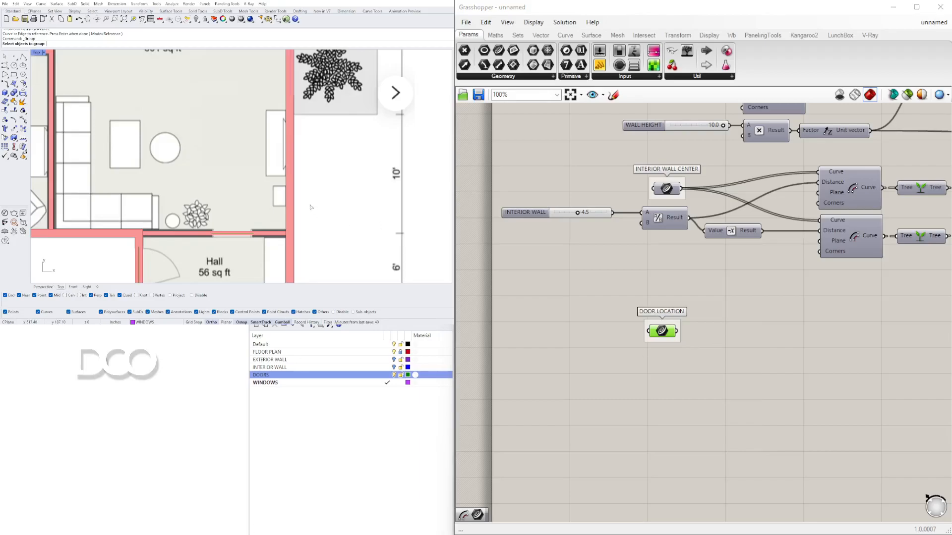
{"action": "scroll", "coordinate": [313, 208], "scroll_direction": "down", "scroll_amount": 5}
{"action": "scroll", "coordinate": [287, 178], "scroll_direction": "up", "scroll_amount": 6}
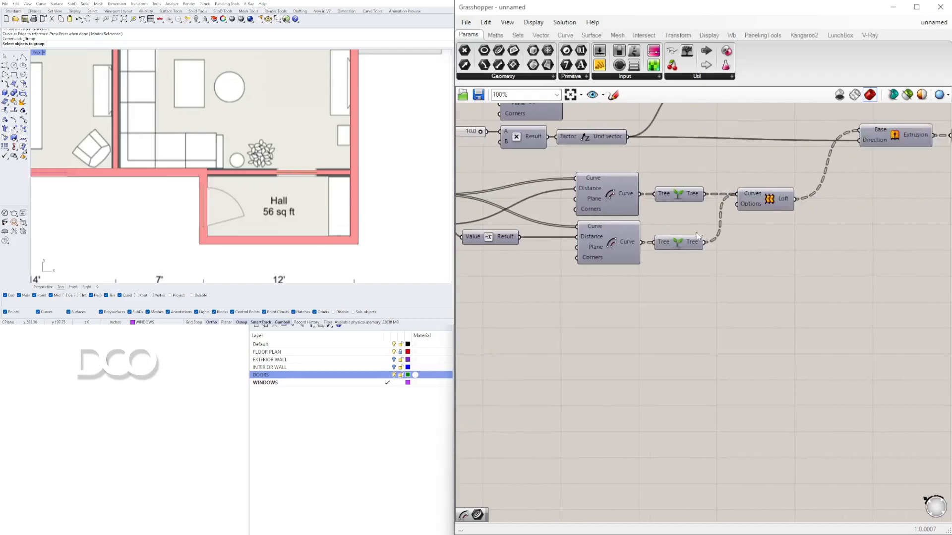
{"action": "scroll", "coordinate": [516, 175], "scroll_direction": "down", "scroll_amount": 3}
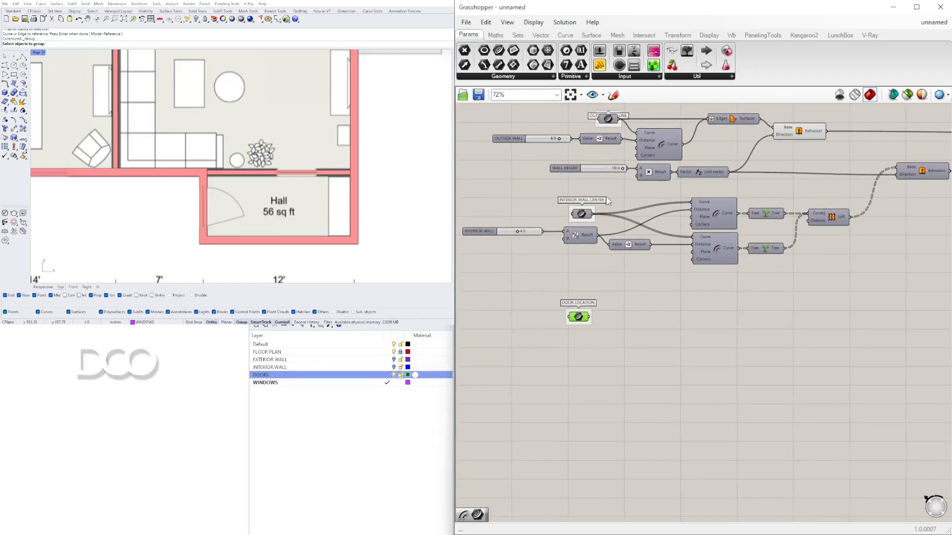
{"action": "left_click", "coordinate": [407, 216]}
{"action": "mouse_move", "coordinate": [849, 186]}
{"action": "right_mouse_down"}
{"action": "mouse_move", "coordinate": [803, 203]}
{"action": "mouse_move", "coordinate": [864, 196]}
{"action": "right_mouse_up"}
{"action": "scroll", "coordinate": [577, 254], "scroll_direction": "up", "scroll_amount": 5}
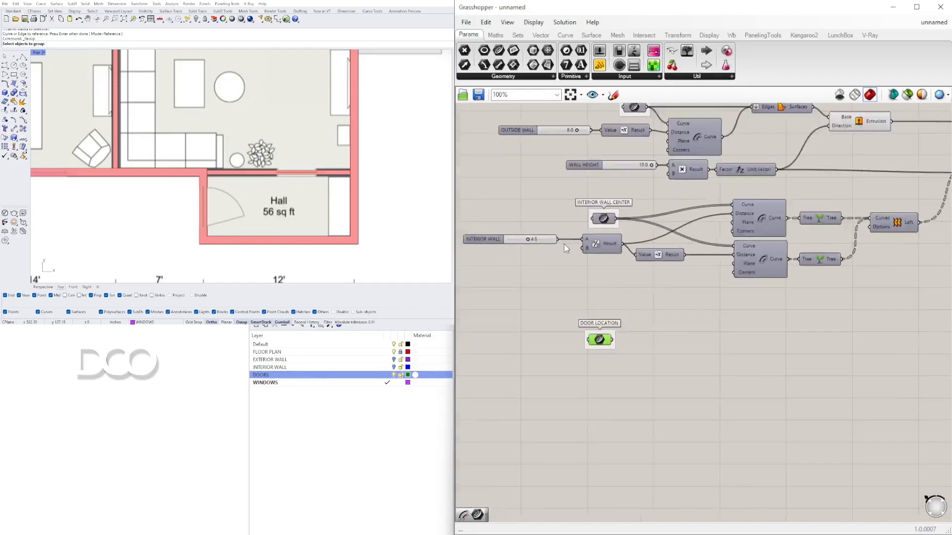
{"action": "right_click_drag", "start_coordinate": [627, 298], "coordinate": [625, 336]}
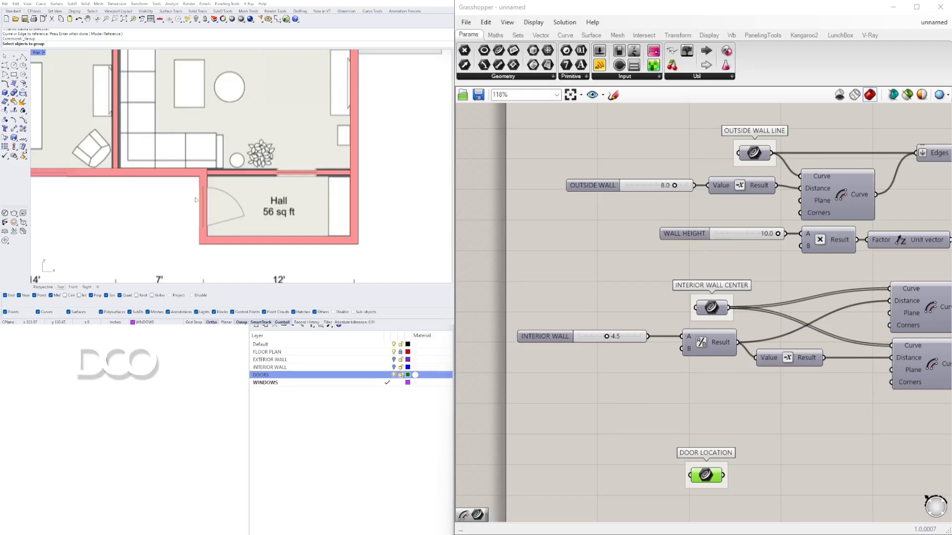
{"action": "scroll", "coordinate": [195, 199], "scroll_direction": "up", "scroll_amount": 3}
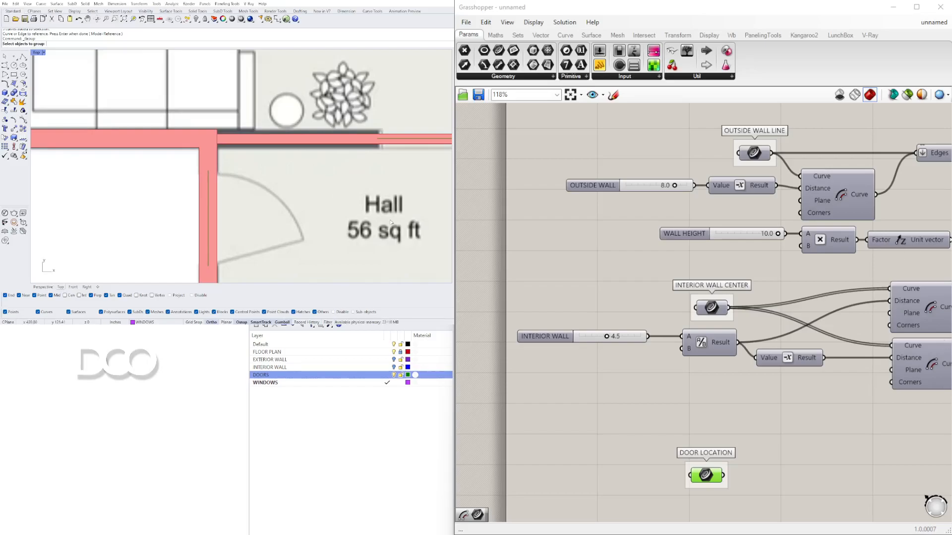
{"action": "scroll", "coordinate": [714, 350], "scroll_direction": "down", "scroll_amount": 5}
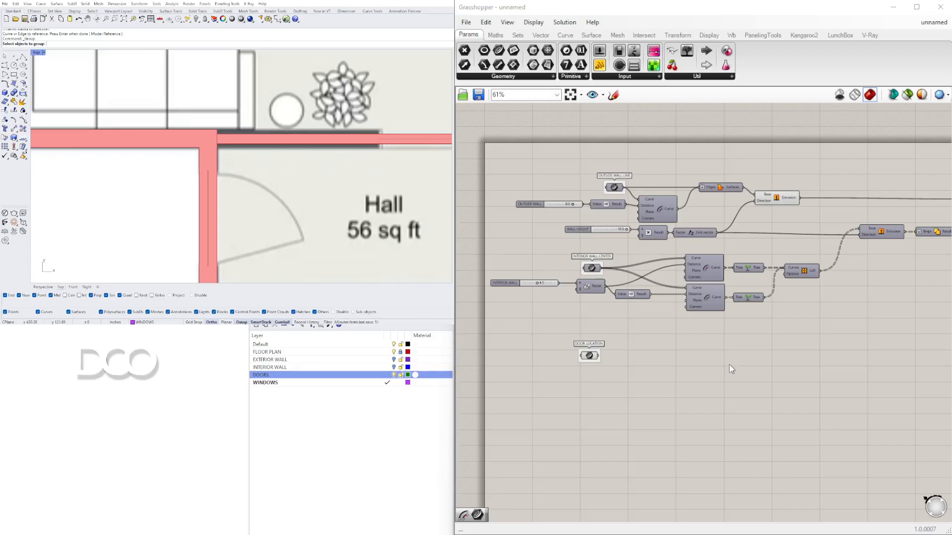
{"action": "scroll", "coordinate": [636, 361], "scroll_direction": "up", "scroll_amount": 4}
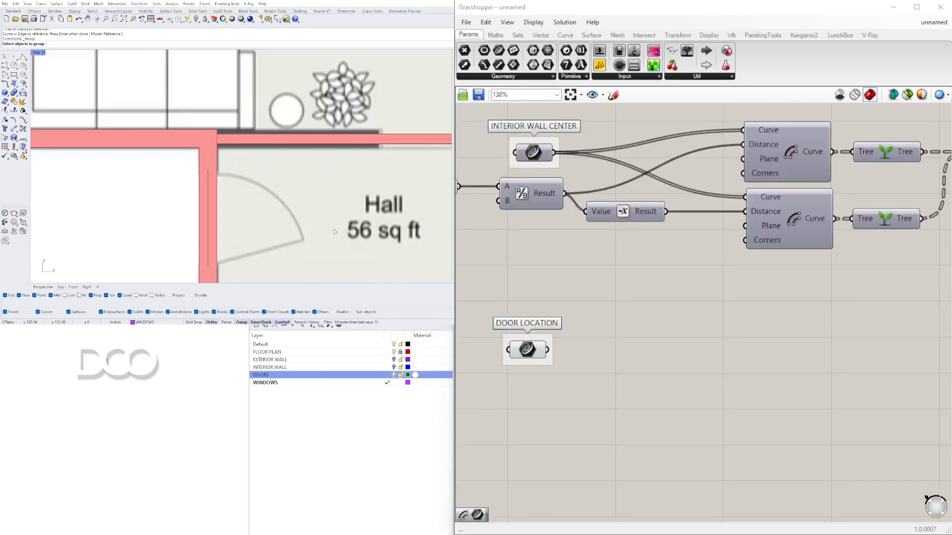
Step: Duplicate the interior wall offset, tree and loft components and place the copy beside the DOOR LOCATION parameter
{"action": "scroll", "coordinate": [616, 374], "scroll_direction": "down", "scroll_amount": 3}
{"action": "left_click", "coordinate": [606, 283]}
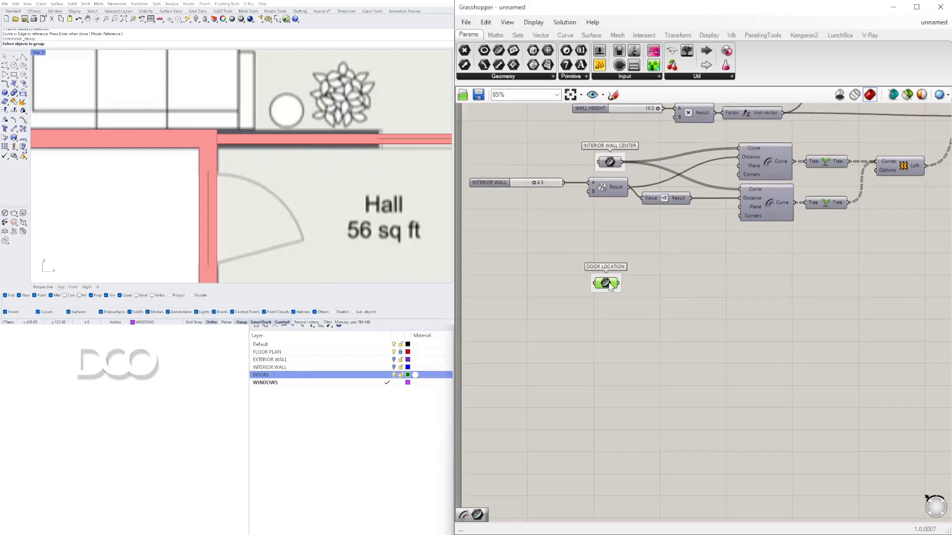
{"action": "left_click", "coordinate": [661, 278]}
{"action": "scroll", "coordinate": [797, 235], "scroll_direction": "down", "scroll_amount": 2}
{"action": "right_click_drag", "start_coordinate": [797, 235], "coordinate": [707, 267]}
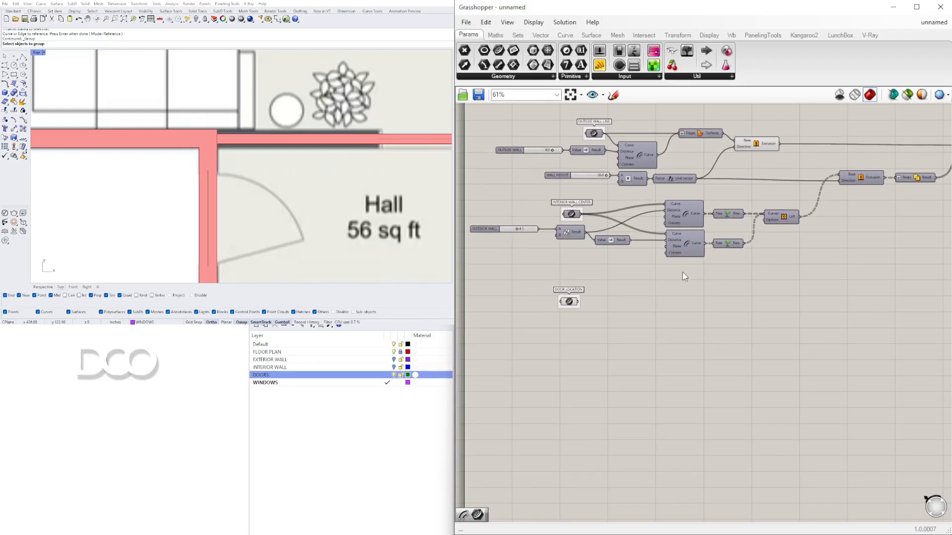
{"action": "left_click_drag", "start_coordinate": [832, 262], "coordinate": [677, 207]}
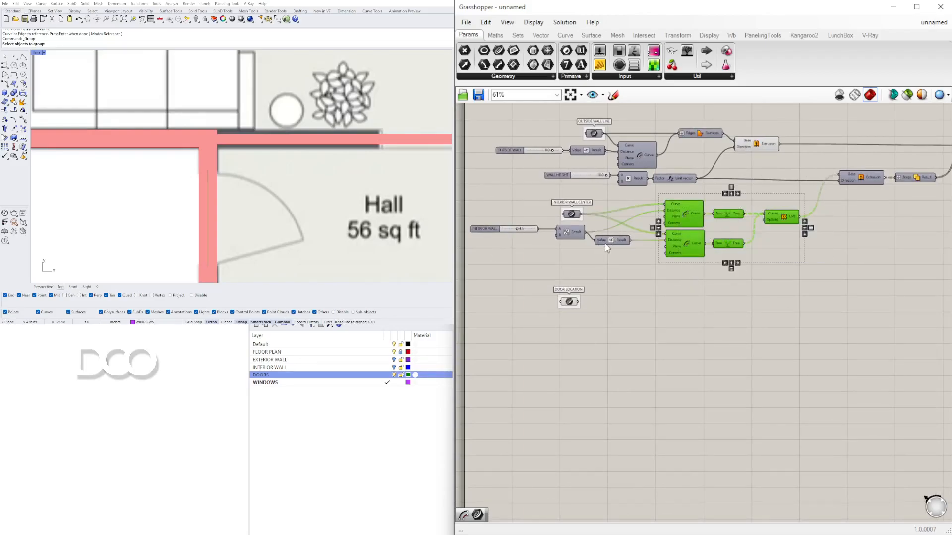
{"action": "scroll", "coordinate": [605, 242], "scroll_direction": "up", "scroll_amount": 1}
{"action": "left_click_drag", "start_coordinate": [614, 262], "coordinate": [477, 222], "text": "shift"}
{"action": "right_click_drag", "start_coordinate": [606, 276], "coordinate": [676, 243]}
{"action": "left_click_drag", "start_coordinate": [771, 171], "coordinate": [766, 288], "text": "alt"}
{"action": "left_click", "coordinate": [745, 250]}
{"action": "left_click", "coordinate": [632, 279]}
{"action": "double_click", "coordinate": [694, 287]}
{"action": "double_click", "coordinate": [708, 273]}
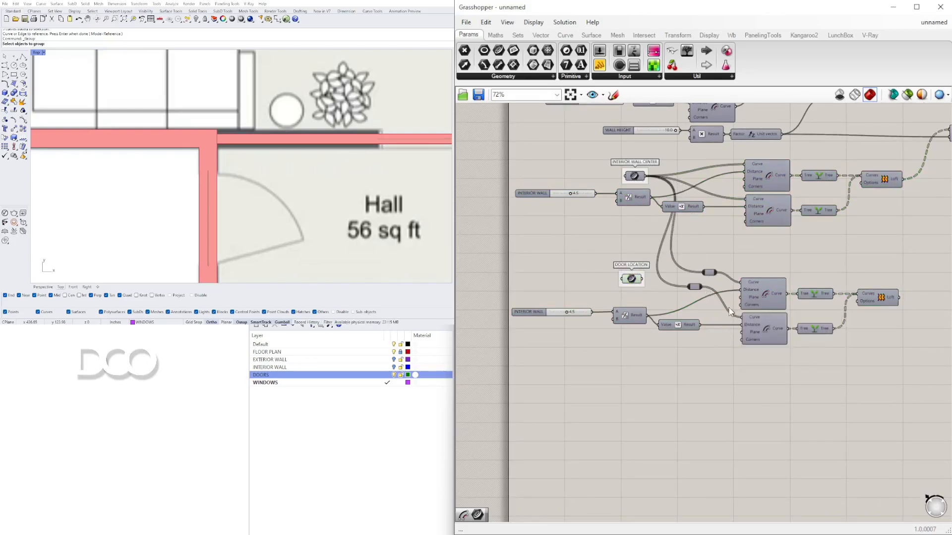
Step: Delete a relay in the copied chain and connect the DOOR LOCATION curves into the copied offset components
{"action": "scroll", "coordinate": [703, 291], "scroll_direction": "up", "scroll_amount": 2}
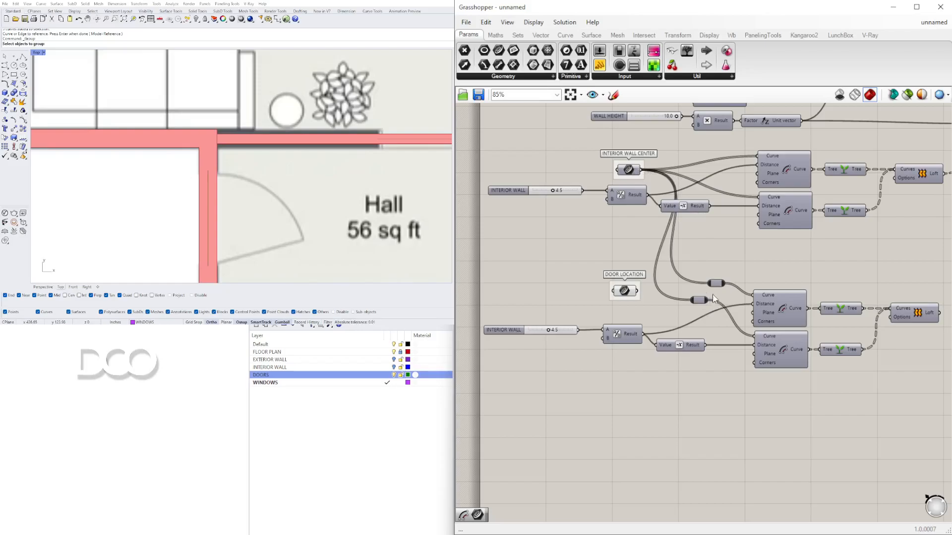
{"action": "left_click_drag", "start_coordinate": [725, 287], "coordinate": [756, 337]}
{"action": "left_click", "coordinate": [699, 300]}
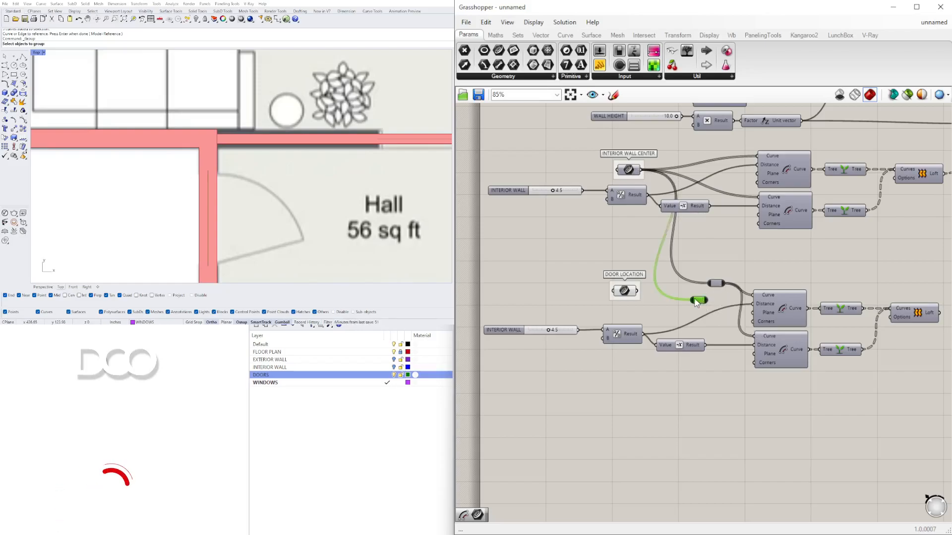
{"action": "key", "text": "Delete"}
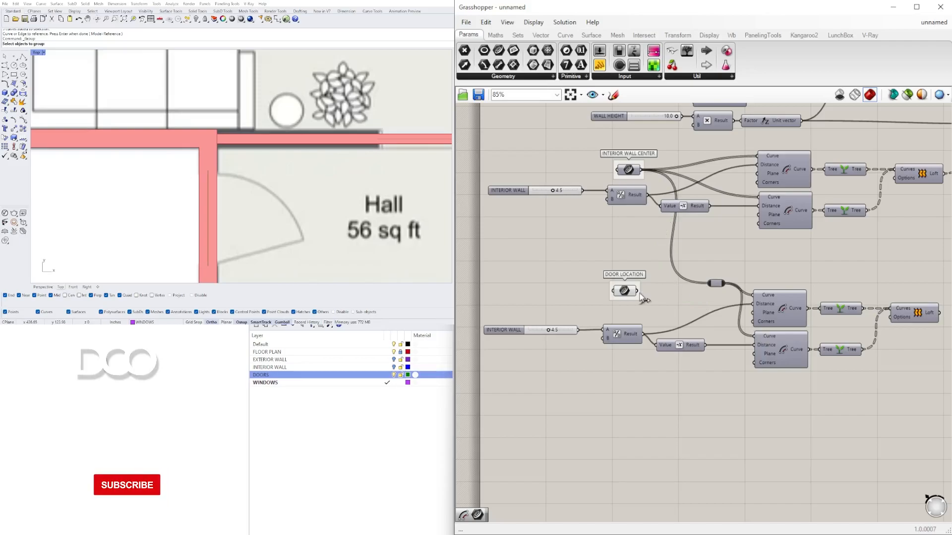
{"action": "left_click_drag", "start_coordinate": [638, 291], "coordinate": [708, 283]}
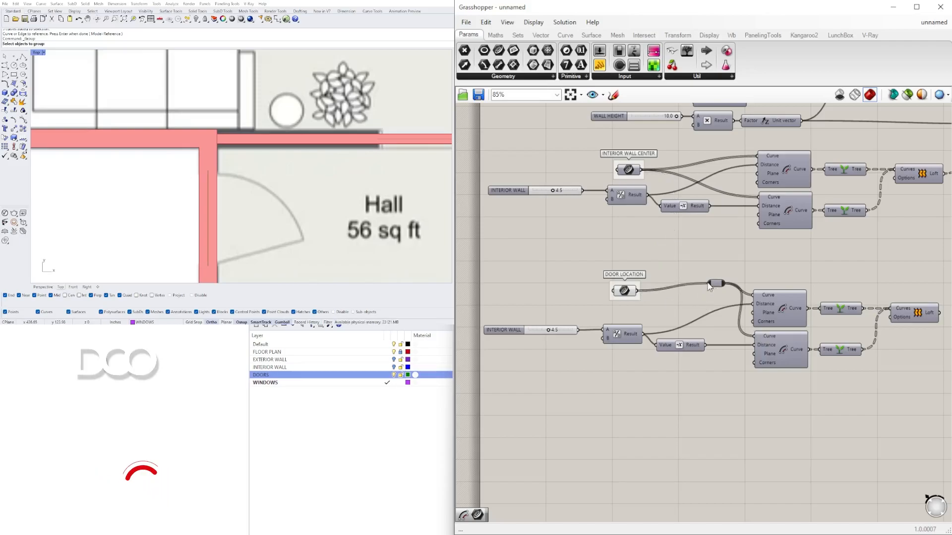
Step: Reposition the copied loft component, adjust it from its context menu, and move the DOOR LOCATION parameter
{"action": "right_click_drag", "start_coordinate": [907, 314], "coordinate": [809, 311]}
{"action": "left_click", "coordinate": [824, 312]}
{"action": "right_click", "coordinate": [834, 311]}
{"action": "left_click", "coordinate": [844, 329]}
{"action": "right_click_drag", "start_coordinate": [588, 303], "coordinate": [659, 302]}
{"action": "scroll", "coordinate": [746, 329], "scroll_direction": "down", "scroll_amount": 2}
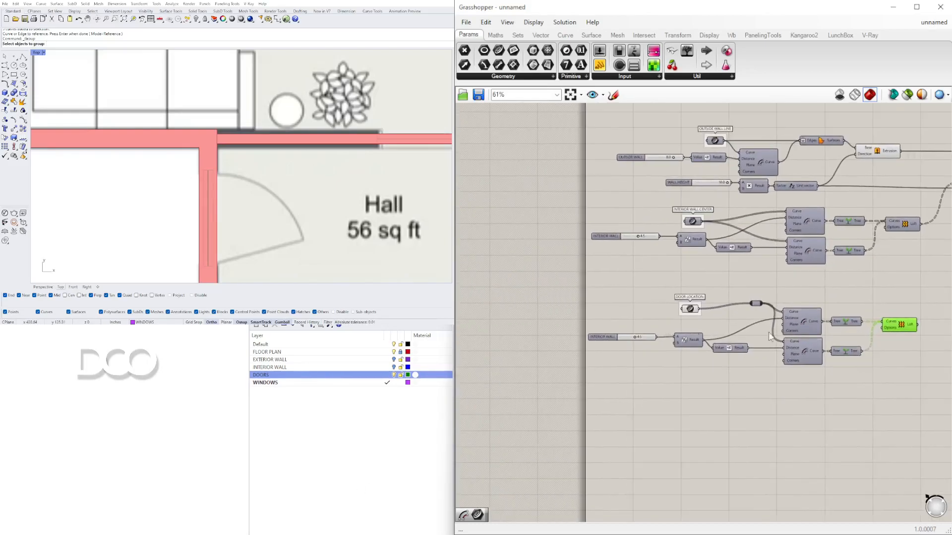
Step: Rearrange the copied door offset components on the canvas and reroute the wire from the copied INTERIOR WALL slider
{"action": "left_click_drag", "start_coordinate": [887, 359], "coordinate": [561, 238]}
{"action": "left_click_drag", "start_coordinate": [659, 258], "coordinate": [746, 221]}
{"action": "left_click", "coordinate": [763, 349]}
{"action": "scroll", "coordinate": [703, 263], "scroll_direction": "up", "scroll_amount": 4}
{"action": "right_click_drag", "start_coordinate": [920, 281], "coordinate": [899, 268]}
{"action": "scroll", "coordinate": [669, 256], "scroll_direction": "down", "scroll_amount": 2}
{"action": "left_click", "coordinate": [803, 305]}
{"action": "left_click", "coordinate": [811, 241]}
{"action": "scroll", "coordinate": [612, 277], "scroll_direction": "up", "scroll_amount": 2}
{"action": "right_click_drag", "start_coordinate": [612, 279], "coordinate": [621, 386]}
{"action": "right_click_drag", "start_coordinate": [607, 247], "coordinate": [623, 329]}
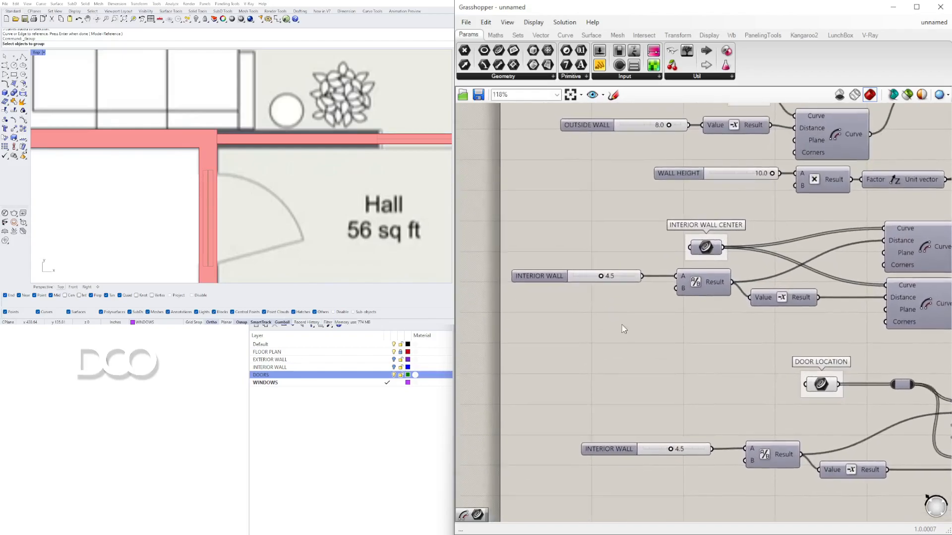
{"action": "left_click_drag", "start_coordinate": [701, 124], "coordinate": [711, 450]}
Step: Delete the duplicated INTERIOR WALL slider from the door offset components
{"action": "scroll", "coordinate": [209, 187], "scroll_direction": "up", "scroll_amount": 5}
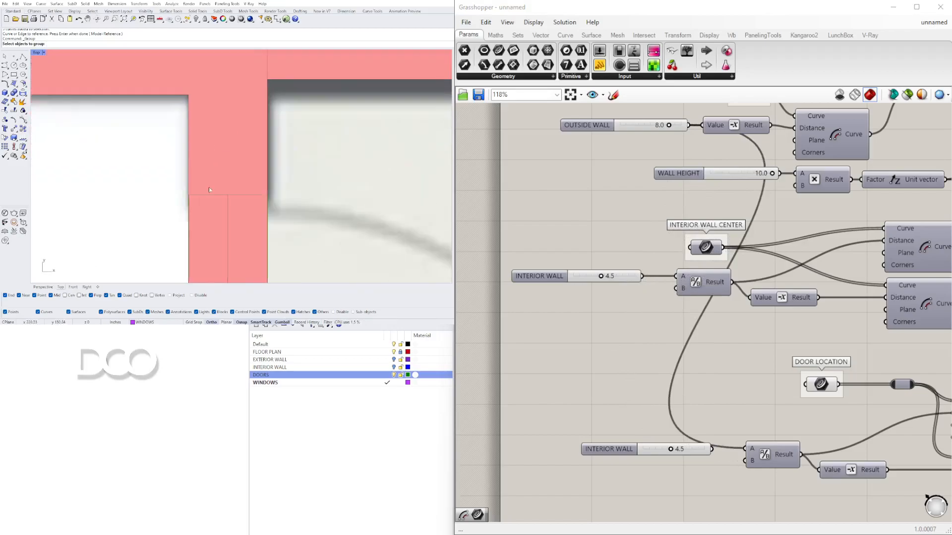
{"action": "scroll", "coordinate": [209, 186], "scroll_direction": "up", "scroll_amount": 3}
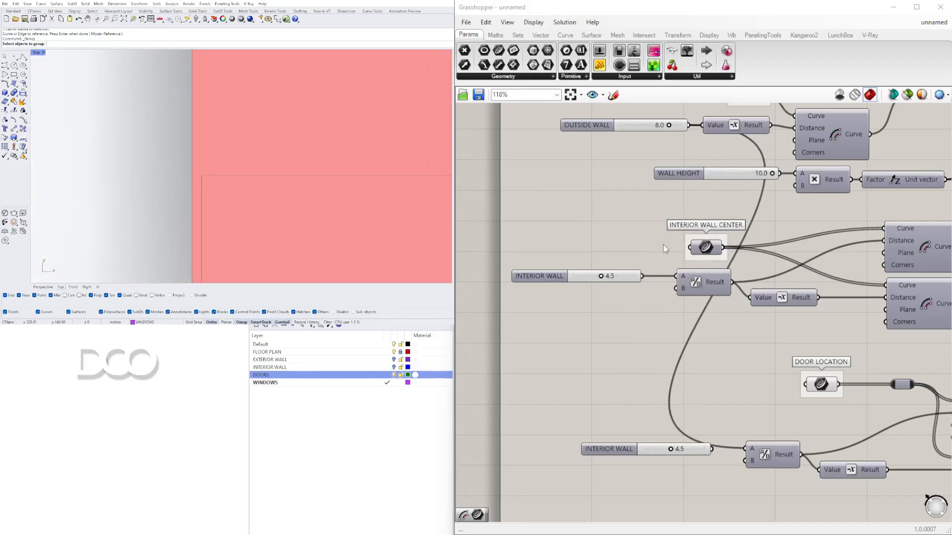
{"action": "scroll", "coordinate": [698, 342], "scroll_direction": "down", "scroll_amount": 5}
{"action": "scroll", "coordinate": [696, 374], "scroll_direction": "up", "scroll_amount": 3}
{"action": "right_click_drag", "start_coordinate": [695, 387], "coordinate": [551, 329]}
{"action": "left_click_drag", "start_coordinate": [840, 396], "coordinate": [708, 258]}
{"action": "left_click", "coordinate": [647, 382]}
{"action": "right_click_drag", "start_coordinate": [590, 374], "coordinate": [652, 404]}
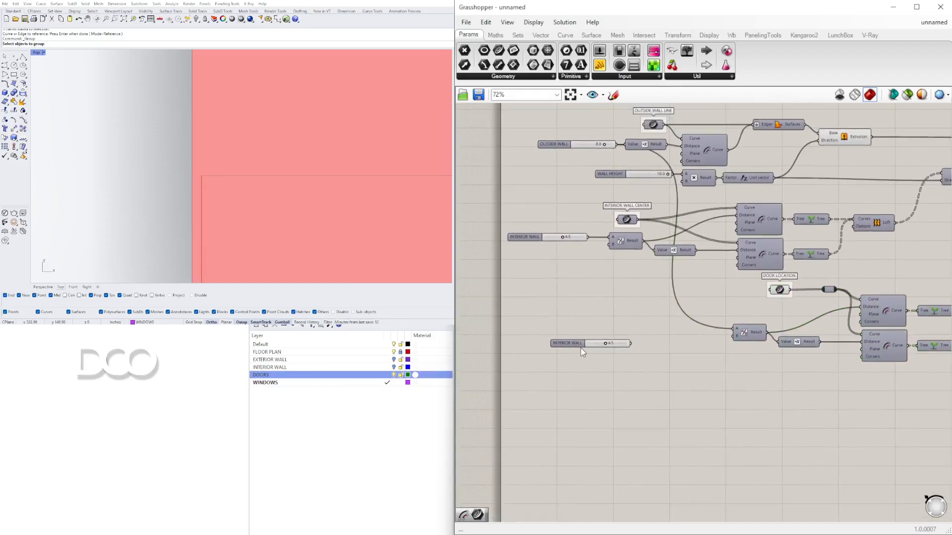
{"action": "left_click", "coordinate": [570, 343]}
{"action": "key", "text": "Delete"}
Step: Connect the OUTSIDE WALL slider to the first input of the copied door Division component
{"action": "scroll", "coordinate": [670, 358], "scroll_direction": "down", "scroll_amount": 3}
{"action": "right_click_drag", "start_coordinate": [687, 351], "coordinate": [679, 293]}
{"action": "scroll", "coordinate": [637, 179], "scroll_direction": "up", "scroll_amount": 3}
{"action": "left_click_drag", "start_coordinate": [577, 164], "coordinate": [563, 169]}
{"action": "scroll", "coordinate": [618, 166], "scroll_direction": "up", "scroll_amount": 3}
{"action": "scroll", "coordinate": [606, 186], "scroll_direction": "down", "scroll_amount": 4}
{"action": "right_click_drag", "start_coordinate": [785, 323], "coordinate": [732, 279]}
{"action": "scroll", "coordinate": [705, 290], "scroll_direction": "up", "scroll_amount": 3}
{"action": "scroll", "coordinate": [677, 291], "scroll_direction": "down", "scroll_amount": 2}
{"action": "right_click_drag", "start_coordinate": [678, 291], "coordinate": [768, 359]}
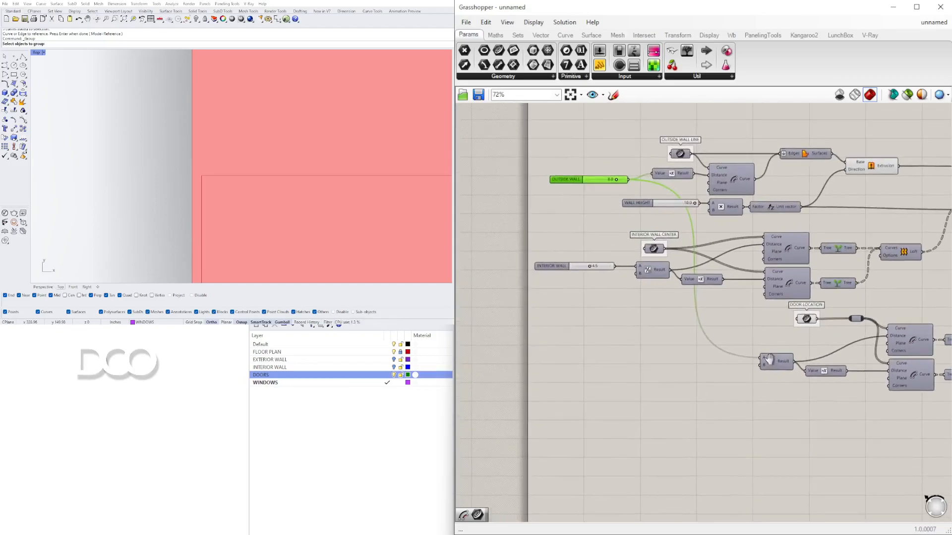
Step: Add an Addition component to the door offset chain and wire the relay into its first input
{"action": "double_click", "coordinate": [701, 323]}
{"action": "double_click", "coordinate": [682, 358]}
{"action": "type", "text": "+"}
{"action": "key", "text": "Return"}
{"action": "scroll", "coordinate": [733, 356], "scroll_direction": "up", "scroll_amount": 2}
{"action": "left_click_drag", "start_coordinate": [695, 311], "coordinate": [709, 366]}
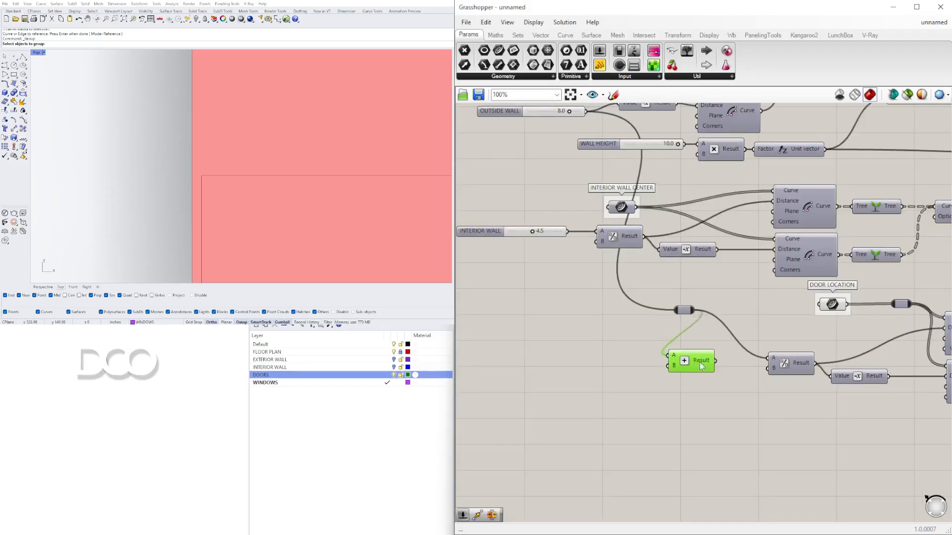
Step: Add a Division component, feed the OUTSIDE WALL slider into it, and wire its result into the Addition
{"action": "double_click", "coordinate": [515, 399]}
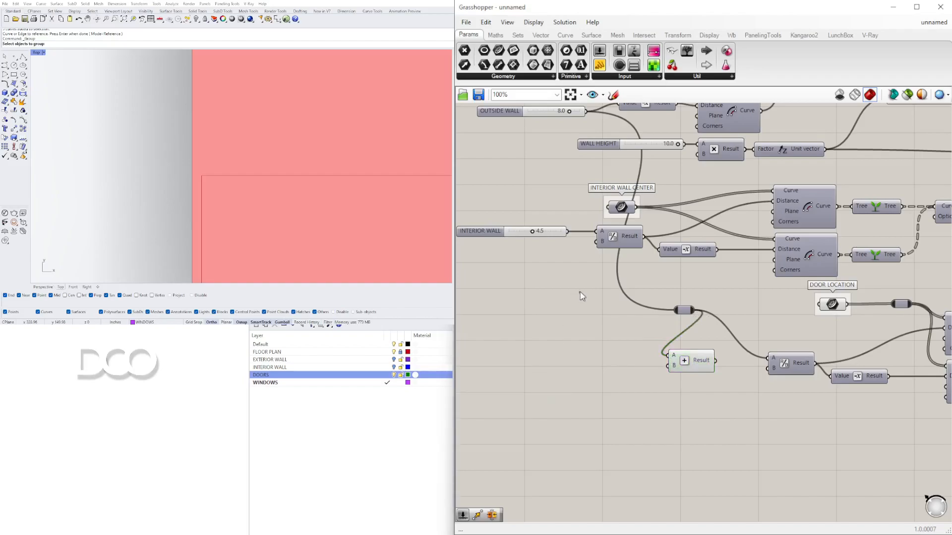
{"action": "right_click_drag", "start_coordinate": [580, 295], "coordinate": [706, 326]}
{"action": "left_click_drag", "start_coordinate": [634, 145], "coordinate": [557, 234]}
{"action": "double_click", "coordinate": [681, 376]}
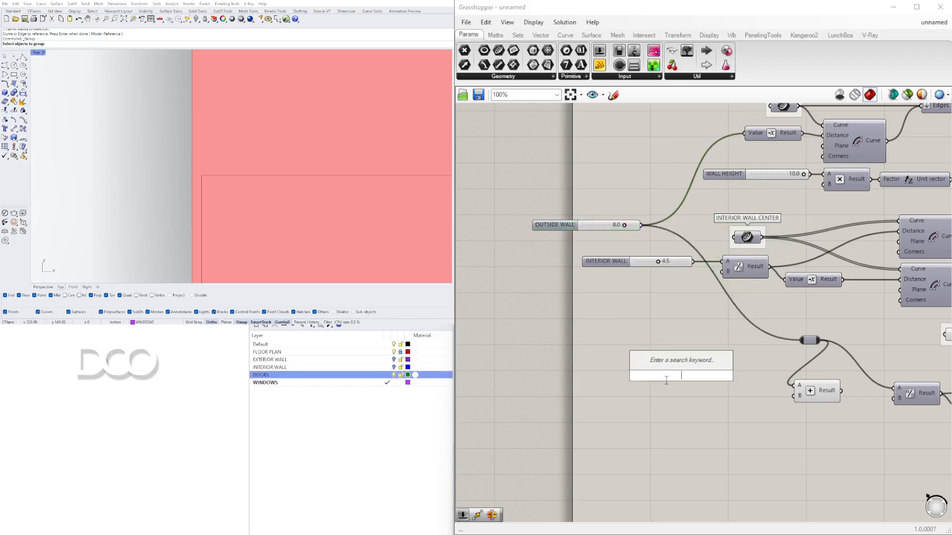
{"action": "type", "text": "/"}
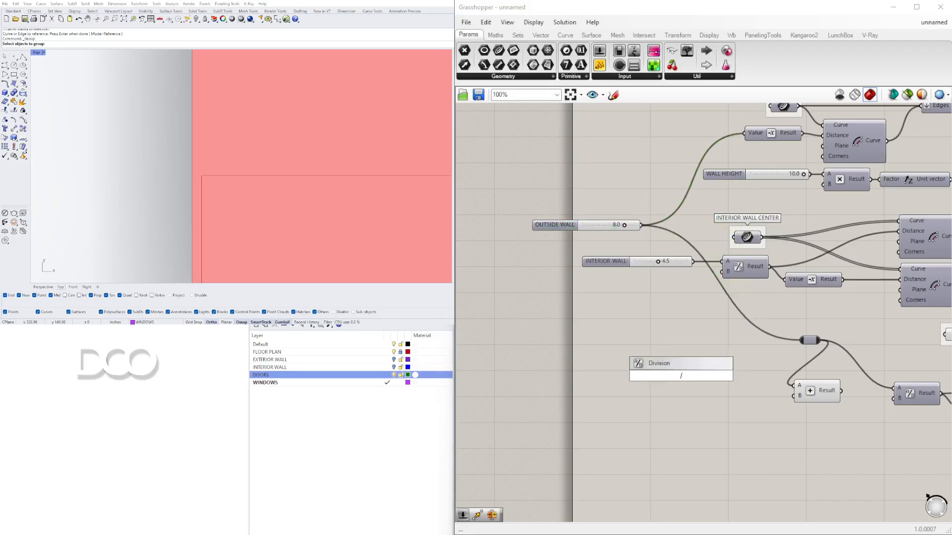
{"action": "key", "text": "Return"}
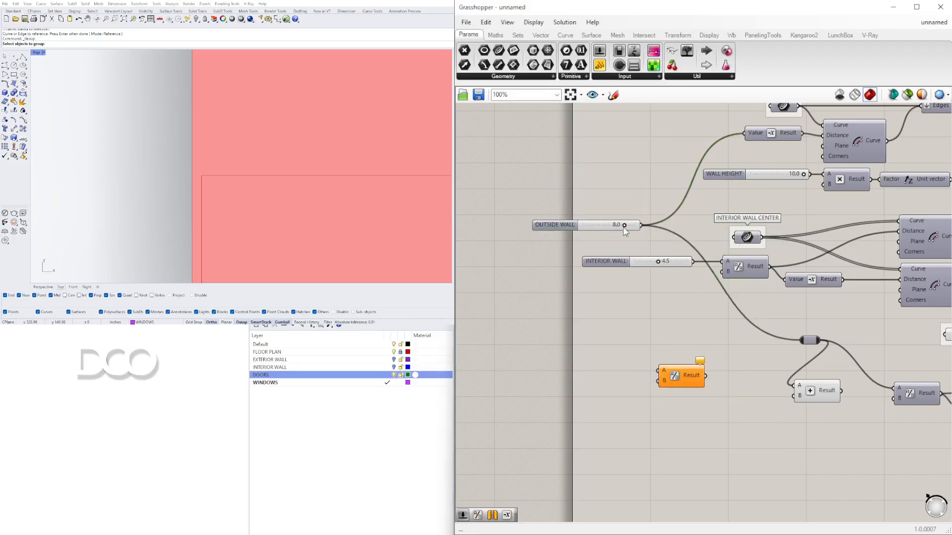
{"action": "left_click_drag", "start_coordinate": [640, 225], "coordinate": [783, 398]}
{"action": "left_click_drag", "start_coordinate": [705, 375], "coordinate": [766, 405]}
{"action": "right_click_drag", "start_coordinate": [873, 398], "coordinate": [766, 348]}
{"action": "scroll", "coordinate": [765, 349], "scroll_direction": "down", "scroll_amount": 1}
{"action": "scroll", "coordinate": [766, 349], "scroll_direction": "up", "scroll_amount": 1}
{"action": "left_click_drag", "start_coordinate": [735, 342], "coordinate": [787, 339]}
{"action": "scroll", "coordinate": [244, 173], "scroll_direction": "down", "scroll_amount": 5}
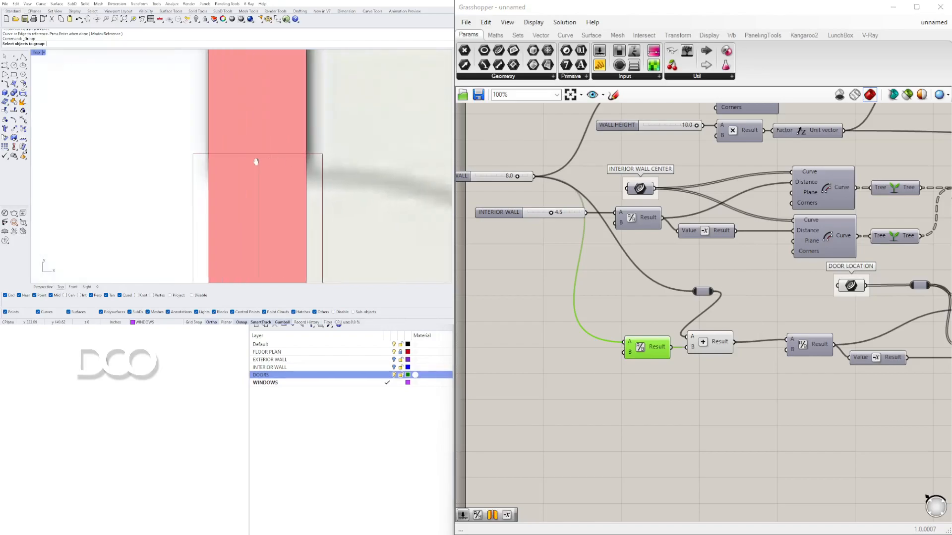
Step: Inspect the wall and door openings in the Rhino viewport and the new Division's B input
{"action": "scroll", "coordinate": [244, 173], "scroll_direction": "down", "scroll_amount": 8}
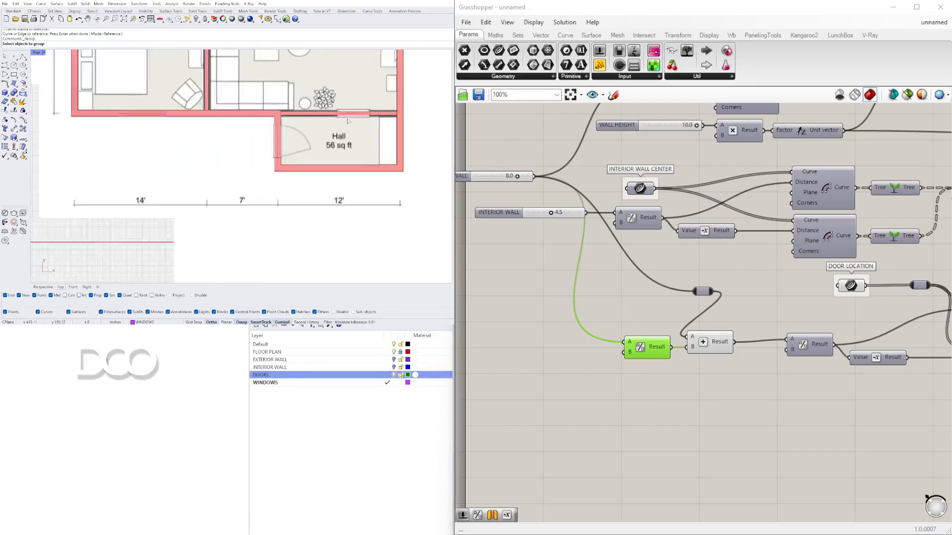
{"action": "scroll", "coordinate": [350, 190], "scroll_direction": "up", "scroll_amount": 5}
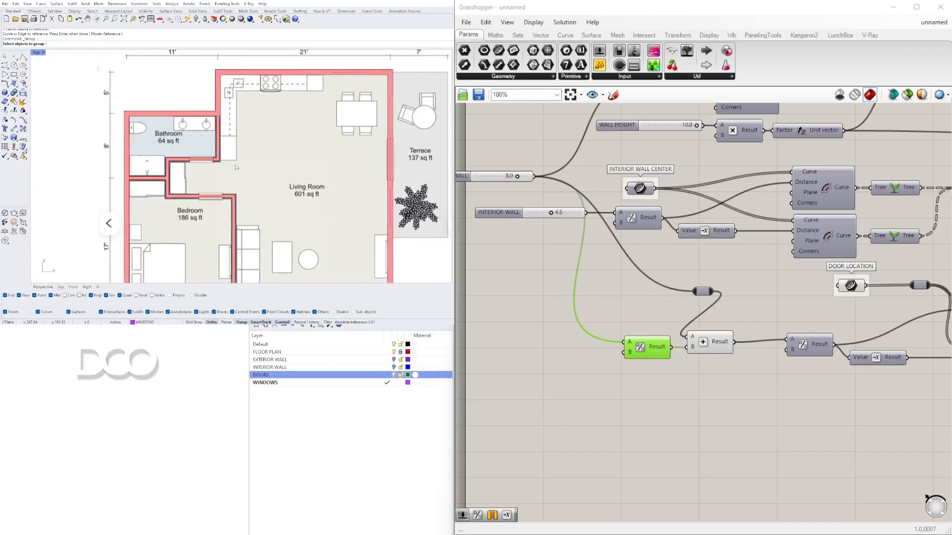
{"action": "scroll", "coordinate": [212, 147], "scroll_direction": "up", "scroll_amount": 5}
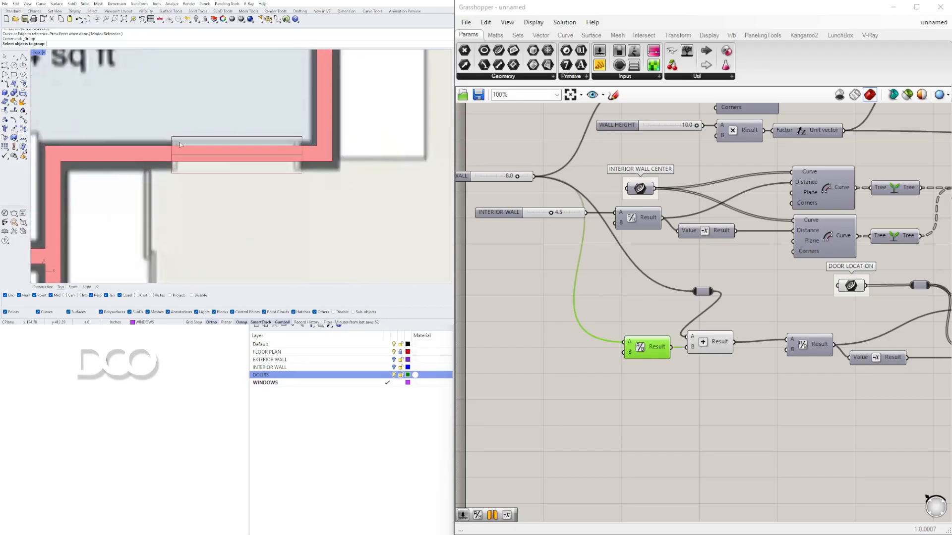
{"action": "scroll", "coordinate": [302, 220], "scroll_direction": "down", "scroll_amount": 5}
{"action": "scroll", "coordinate": [302, 220], "scroll_direction": "up", "scroll_amount": 8}
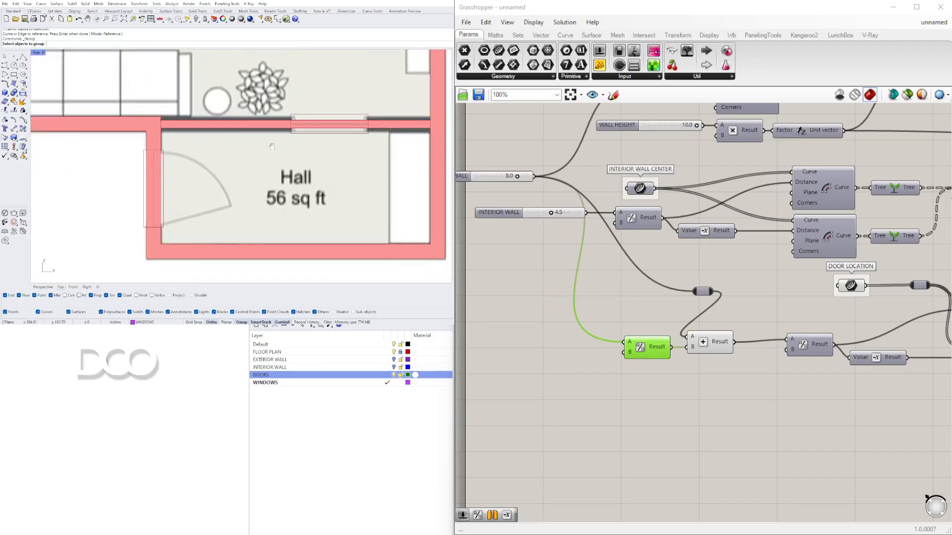
{"action": "scroll", "coordinate": [634, 338], "scroll_direction": "up", "scroll_amount": 4}
{"action": "scroll", "coordinate": [564, 323], "scroll_direction": "down", "scroll_amount": 3}
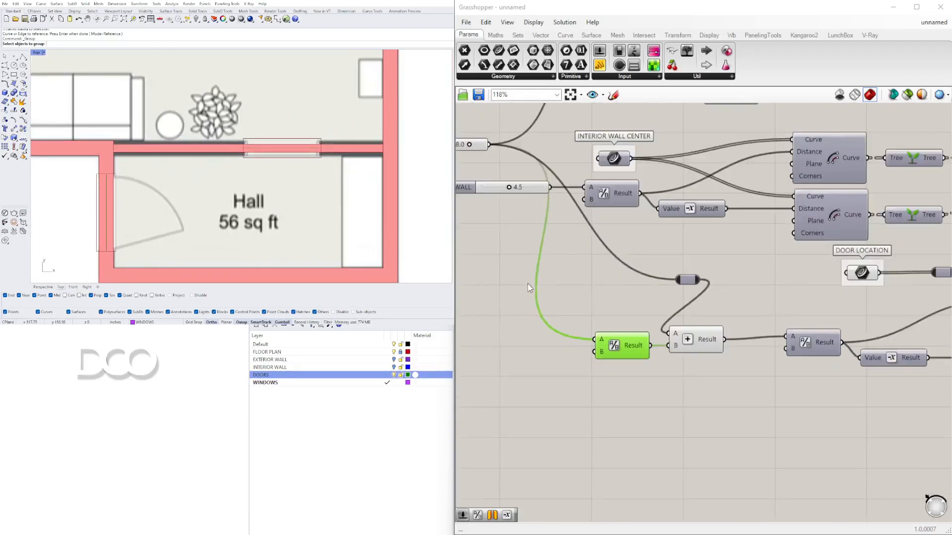
{"action": "right_click_drag", "start_coordinate": [493, 199], "coordinate": [660, 245]}
{"action": "scroll", "coordinate": [701, 308], "scroll_direction": "up", "scroll_amount": 4}
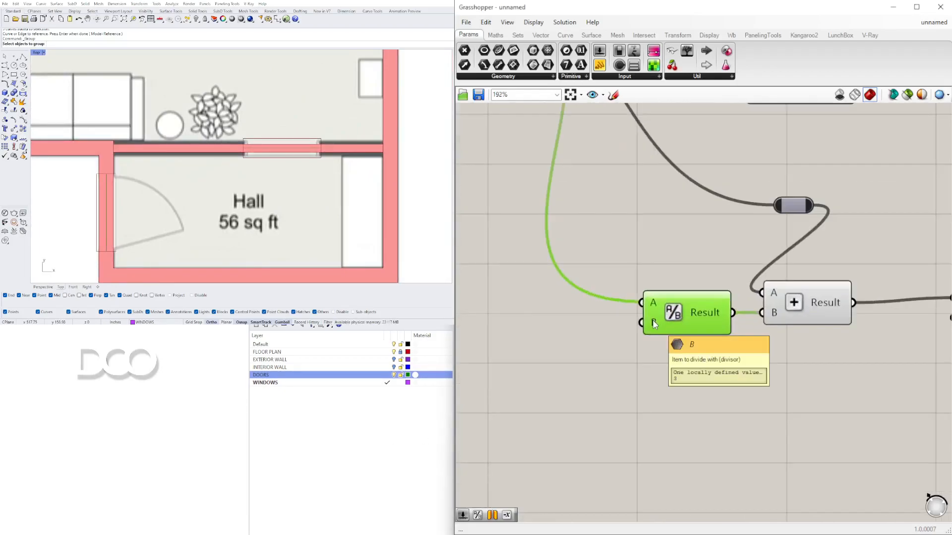
{"action": "scroll", "coordinate": [343, 194], "scroll_direction": "down", "scroll_amount": 8}
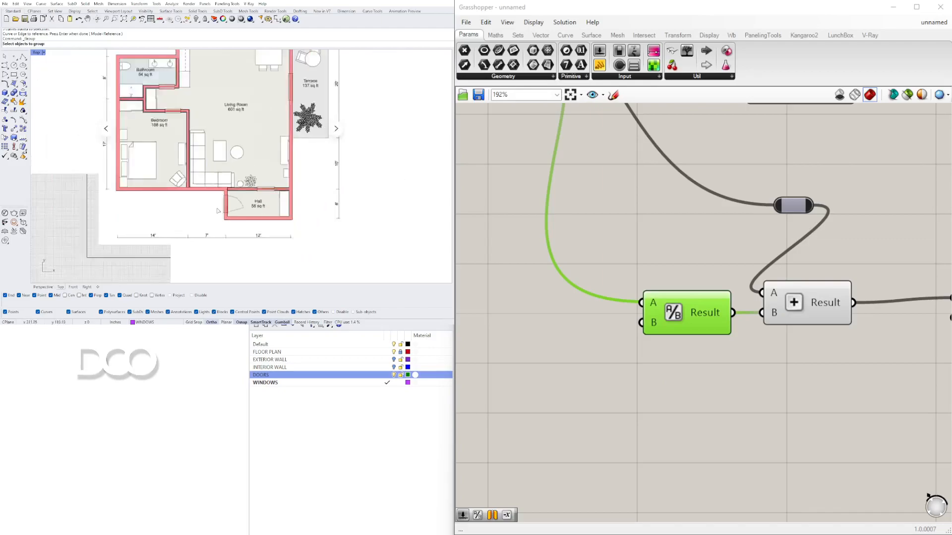
{"action": "scroll", "coordinate": [277, 134], "scroll_direction": "up", "scroll_amount": 8}
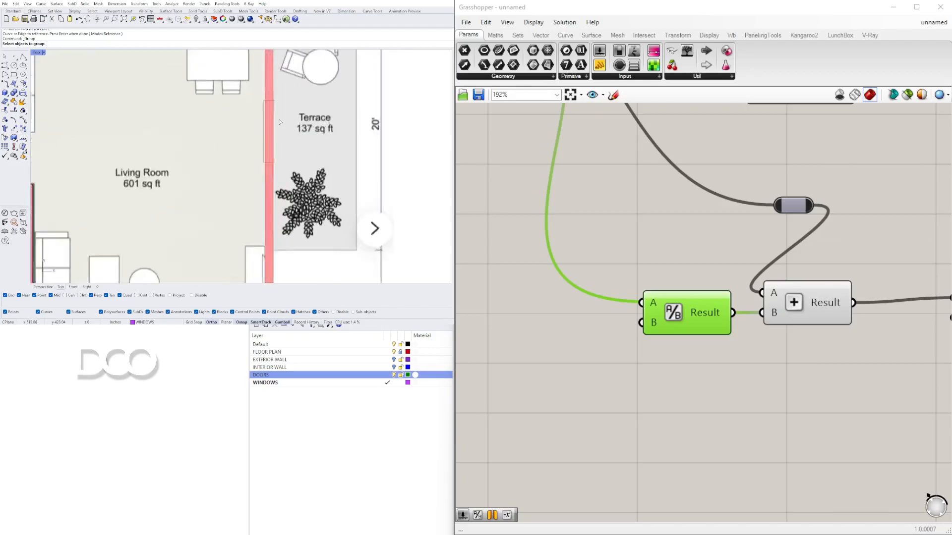
{"action": "scroll", "coordinate": [283, 128], "scroll_direction": "down", "scroll_amount": 2}
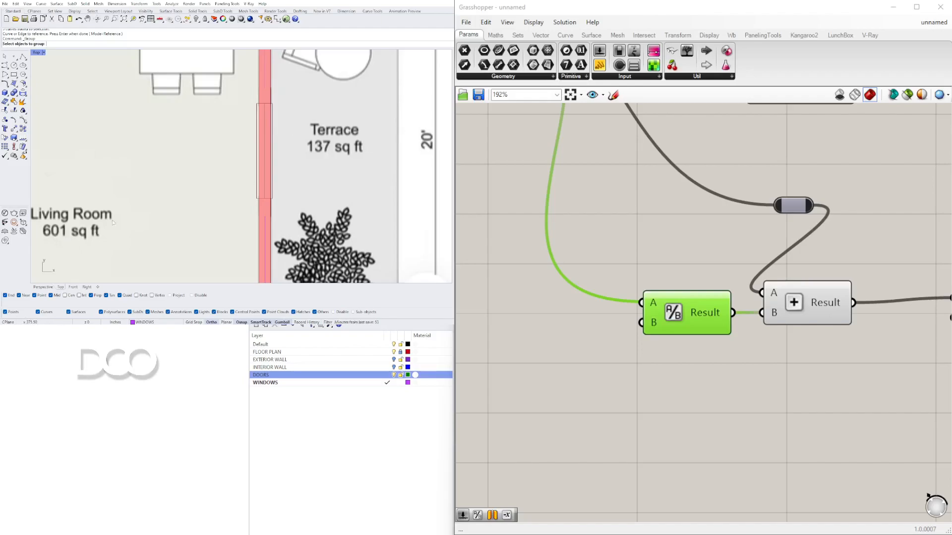
{"action": "scroll", "coordinate": [226, 160], "scroll_direction": "down", "scroll_amount": 2}
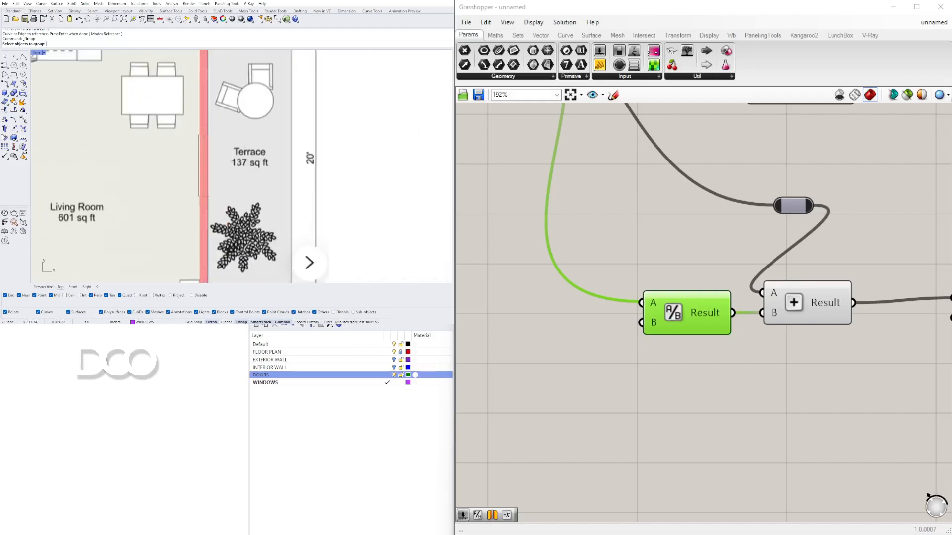
Step: Rearrange the door offset Division, Addition and relay components and reroute their wires
{"action": "left_click", "coordinate": [573, 257]}
{"action": "scroll", "coordinate": [573, 257], "scroll_direction": "down", "scroll_amount": 5}
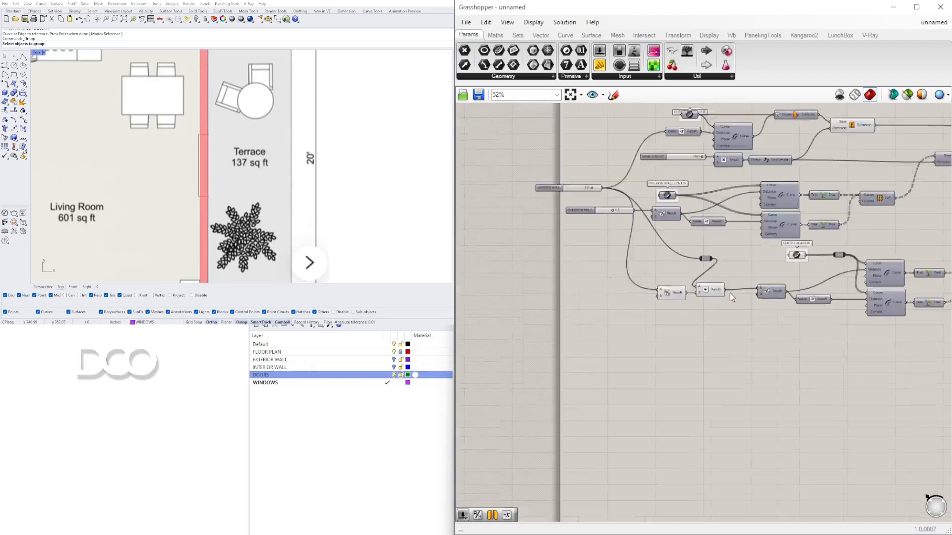
{"action": "left_click", "coordinate": [512, 282]}
{"action": "left_click_drag", "start_coordinate": [512, 281], "coordinate": [518, 284]}
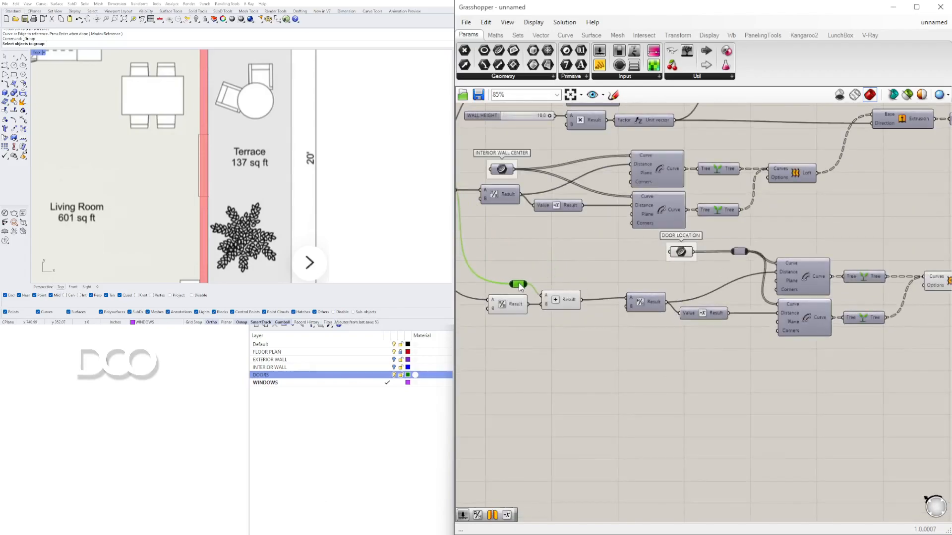
{"action": "left_click", "coordinate": [548, 252]}
{"action": "scroll", "coordinate": [567, 250], "scroll_direction": "down", "scroll_amount": 2}
{"action": "scroll", "coordinate": [590, 326], "scroll_direction": "up", "scroll_amount": 2}
{"action": "right_click_drag", "start_coordinate": [590, 326], "coordinate": [697, 338]}
{"action": "left_click_drag", "start_coordinate": [697, 338], "coordinate": [588, 241]}
{"action": "left_click_drag", "start_coordinate": [615, 290], "coordinate": [646, 286]}
{"action": "left_click", "coordinate": [525, 214]}
{"action": "right_click_drag", "start_coordinate": [522, 212], "coordinate": [649, 234]}
{"action": "left_click_drag", "start_coordinate": [600, 196], "coordinate": [584, 196]}
{"action": "left_click", "coordinate": [518, 211]}
Step: Reposition the door offset components on the canvas and select the door loft
{"action": "scroll", "coordinate": [517, 211], "scroll_direction": "down", "scroll_amount": 6}
{"action": "left_click_drag", "start_coordinate": [932, 340], "coordinate": [555, 137]}
{"action": "left_click_drag", "start_coordinate": [558, 194], "coordinate": [590, 195]}
{"action": "left_click", "coordinate": [592, 225]}
{"action": "scroll", "coordinate": [585, 209], "scroll_direction": "up", "scroll_amount": 5}
{"action": "scroll", "coordinate": [586, 213], "scroll_direction": "up", "scroll_amount": 2}
{"action": "left_click", "coordinate": [565, 213]}
{"action": "left_click", "coordinate": [603, 285]}
{"action": "scroll", "coordinate": [613, 284], "scroll_direction": "down", "scroll_amount": 1}
{"action": "right_click_drag", "start_coordinate": [662, 294], "coordinate": [580, 275]}
{"action": "scroll", "coordinate": [713, 276], "scroll_direction": "down", "scroll_amount": 2}
{"action": "right_click_drag", "start_coordinate": [798, 289], "coordinate": [679, 291]}
{"action": "left_click", "coordinate": [858, 289]}
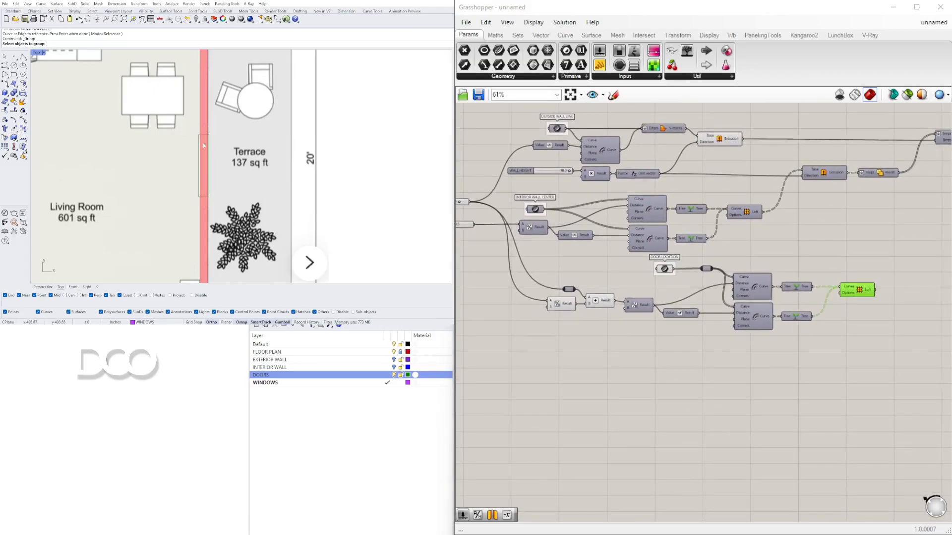
Step: Adjust the wiring between the relay, Division and Addition components of the door chain
{"action": "right_click_drag", "start_coordinate": [582, 292], "coordinate": [671, 308]}
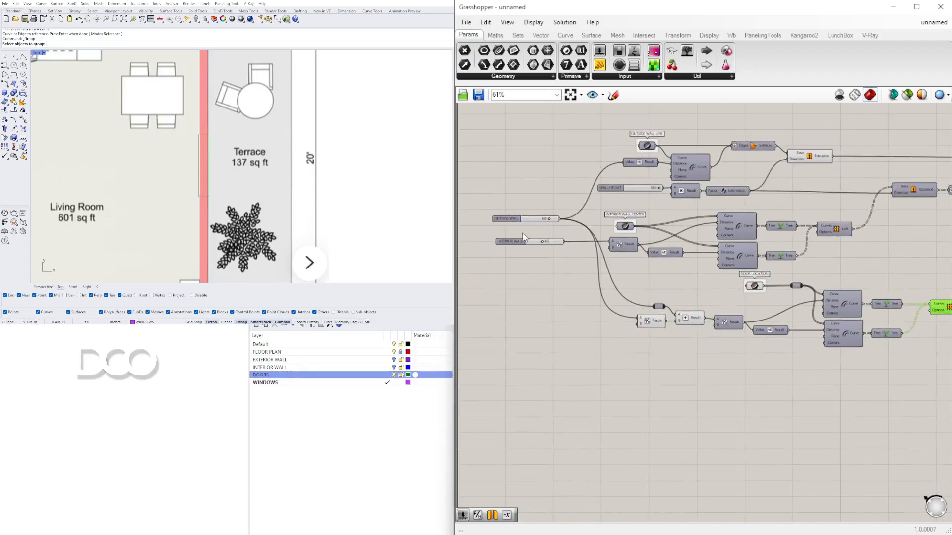
{"action": "scroll", "coordinate": [546, 221], "scroll_direction": "up", "scroll_amount": 8}
{"action": "left_click_drag", "start_coordinate": [571, 205], "coordinate": [645, 205]}
{"action": "scroll", "coordinate": [650, 207], "scroll_direction": "down", "scroll_amount": 3}
{"action": "scroll", "coordinate": [683, 243], "scroll_direction": "down", "scroll_amount": 7}
{"action": "right_click_drag", "start_coordinate": [790, 290], "coordinate": [669, 244]}
{"action": "scroll", "coordinate": [677, 293], "scroll_direction": "up", "scroll_amount": 4}
{"action": "right_click_drag", "start_coordinate": [685, 307], "coordinate": [722, 321]}
{"action": "scroll", "coordinate": [722, 321], "scroll_direction": "down", "scroll_amount": 3}
{"action": "right_click_drag", "start_coordinate": [779, 337], "coordinate": [703, 328]}
{"action": "scroll", "coordinate": [709, 326], "scroll_direction": "up", "scroll_amount": 3}
{"action": "scroll", "coordinate": [700, 314], "scroll_direction": "down", "scroll_amount": 1}
{"action": "right_click_drag", "start_coordinate": [608, 312], "coordinate": [671, 321]}
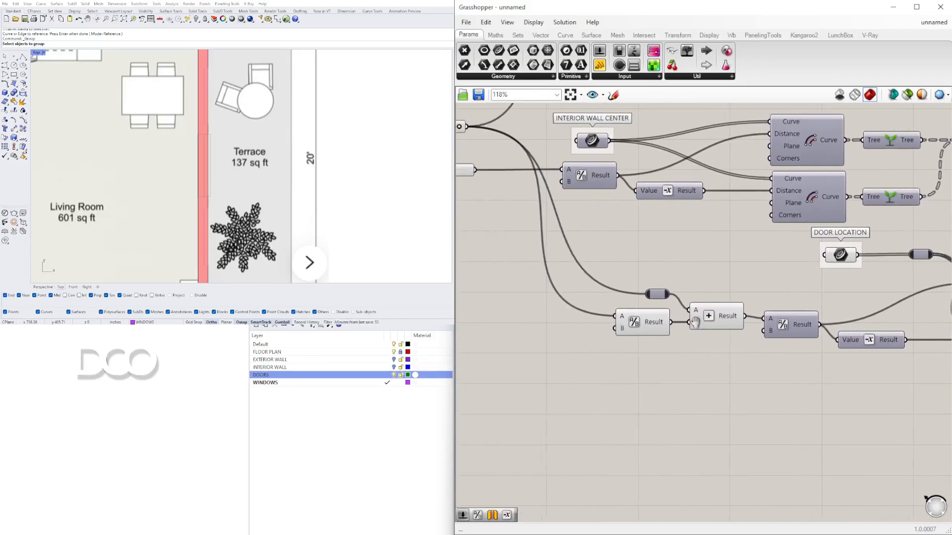
Step: Reposition the door offset Addition and Division components on the canvas below the door location
{"action": "scroll", "coordinate": [797, 339], "scroll_direction": "down", "scroll_amount": 5}
{"action": "right_click_drag", "start_coordinate": [796, 343], "coordinate": [895, 358]}
{"action": "scroll", "coordinate": [895, 357], "scroll_direction": "up", "scroll_amount": 4}
{"action": "right_click_drag", "start_coordinate": [820, 336], "coordinate": [724, 335]}
{"action": "left_click_drag", "start_coordinate": [732, 357], "coordinate": [667, 332]}
{"action": "left_click", "coordinate": [708, 403]}
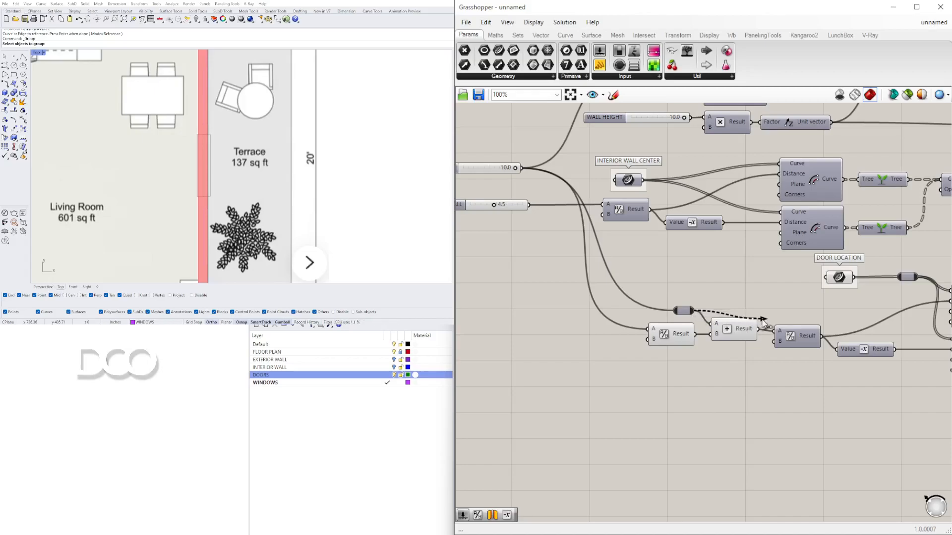
{"action": "left_click_drag", "start_coordinate": [771, 325], "coordinate": [729, 359]}
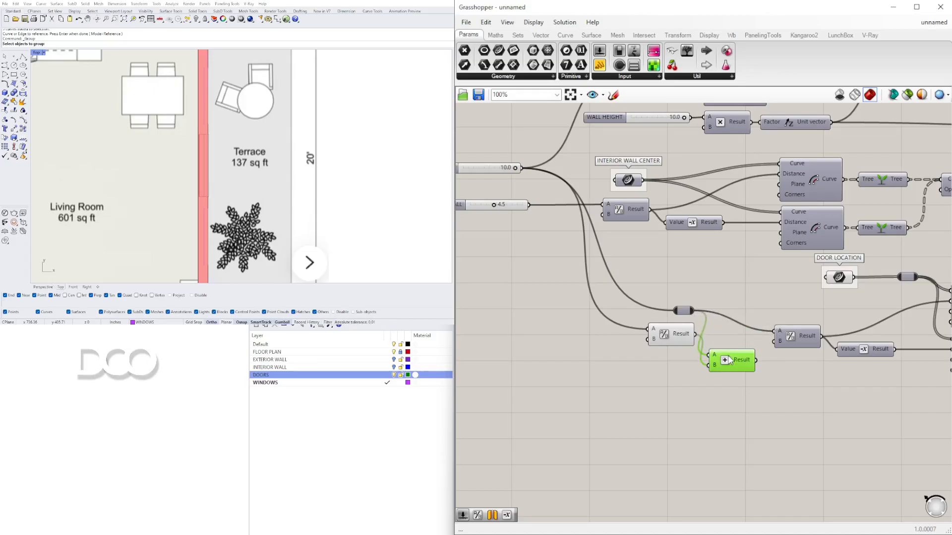
Step: Rewire the Addition output into the door offset curve's Distance input and tidy the component placement
{"action": "right_click_drag", "start_coordinate": [749, 380], "coordinate": [728, 362]}
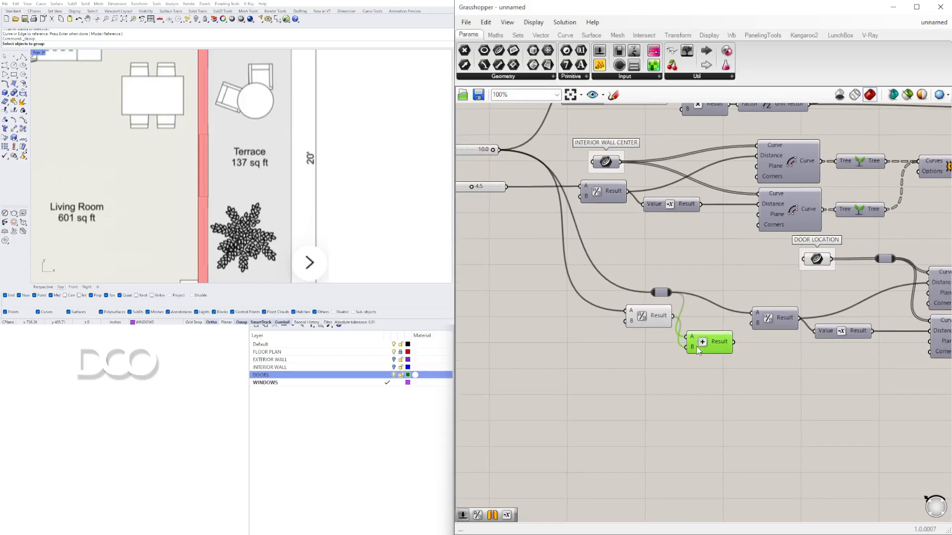
{"action": "left_click_drag", "start_coordinate": [697, 351], "coordinate": [780, 382]}
{"action": "left_click_drag", "start_coordinate": [660, 316], "coordinate": [689, 360]}
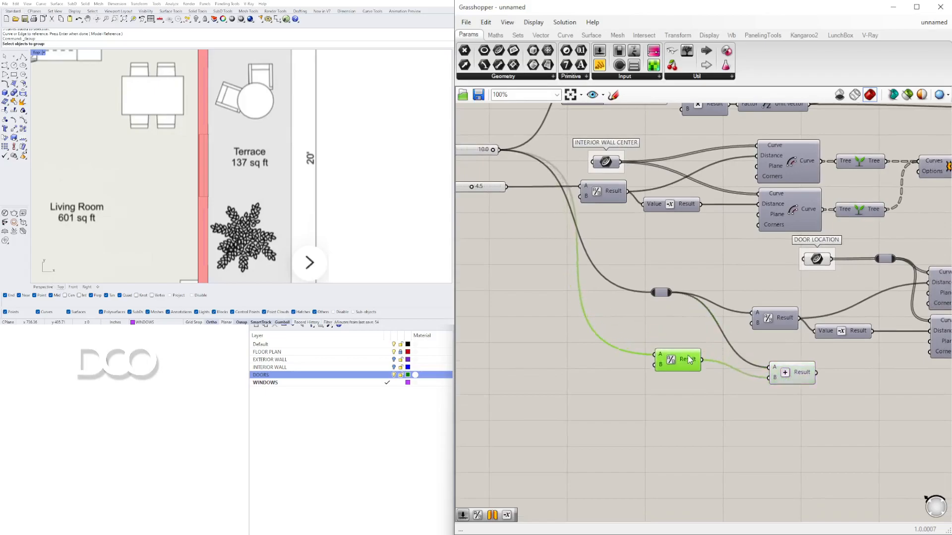
{"action": "left_click_drag", "start_coordinate": [783, 317], "coordinate": [702, 305]}
{"action": "left_click_drag", "start_coordinate": [747, 324], "coordinate": [769, 367]}
{"action": "mouse_move", "coordinate": [667, 295]}
{"action": "left_mouse_down"}
{"action": "mouse_move", "coordinate": [643, 311]}
{"action": "mouse_move", "coordinate": [654, 300]}
{"action": "left_mouse_up"}
{"action": "left_click_drag", "start_coordinate": [794, 379], "coordinate": [925, 287]}
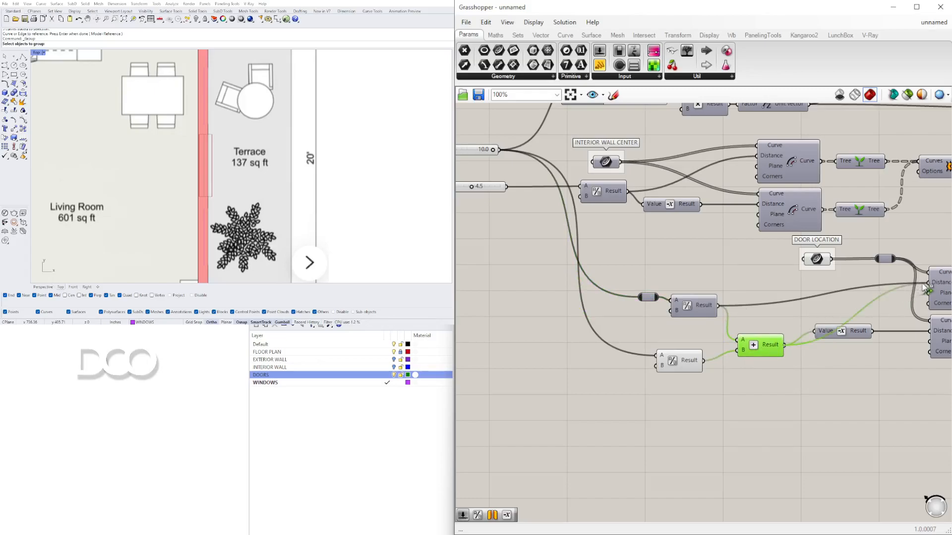
{"action": "left_click_drag", "start_coordinate": [762, 343], "coordinate": [778, 319]}
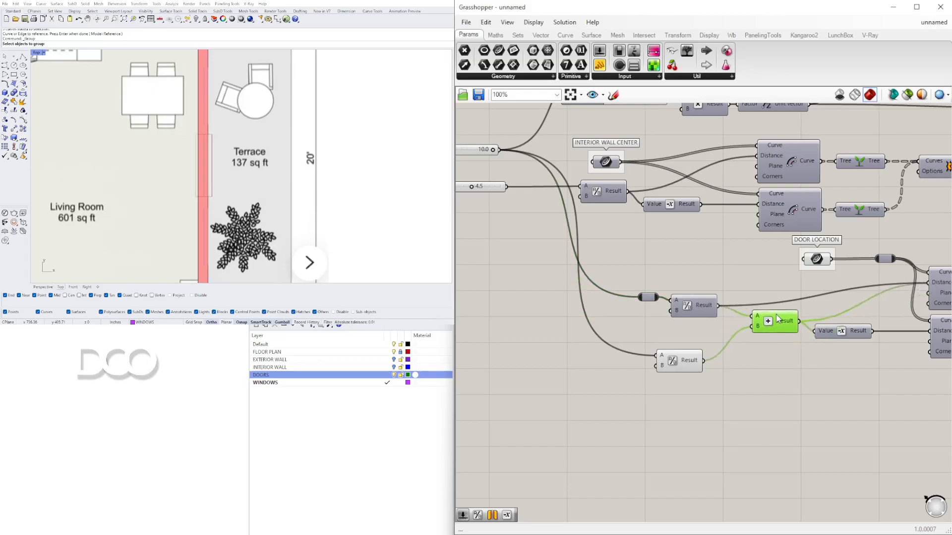
Step: Set the OUTSIDE WALL slider to 3.5
{"action": "scroll", "coordinate": [802, 322], "scroll_direction": "down", "scroll_amount": 2}
{"action": "scroll", "coordinate": [612, 242], "scroll_direction": "up", "scroll_amount": 7}
{"action": "right_click_drag", "start_coordinate": [528, 120], "coordinate": [632, 172]}
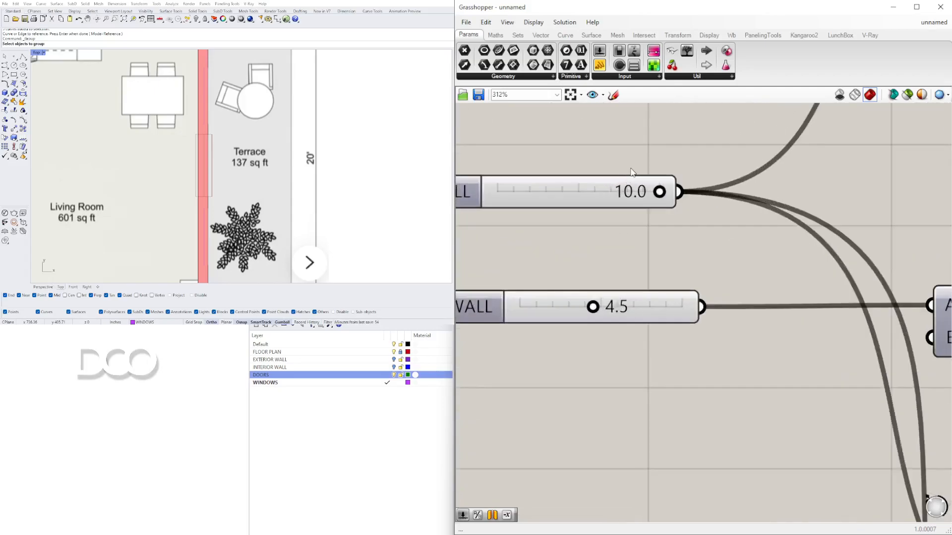
{"action": "left_click_drag", "start_coordinate": [658, 190], "coordinate": [593, 191]}
{"action": "scroll", "coordinate": [252, 130], "scroll_direction": "up", "scroll_amount": 1}
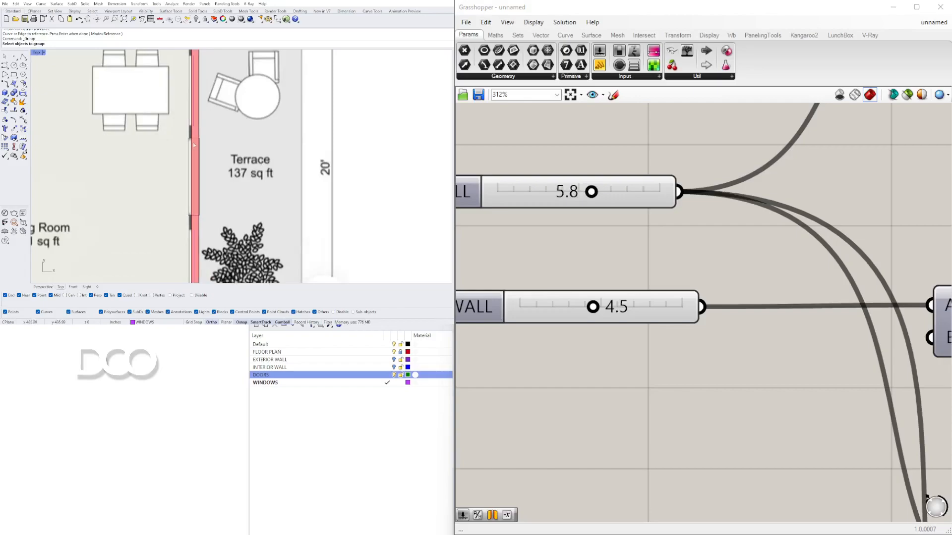
{"action": "scroll", "coordinate": [153, 147], "scroll_direction": "up", "scroll_amount": 9}
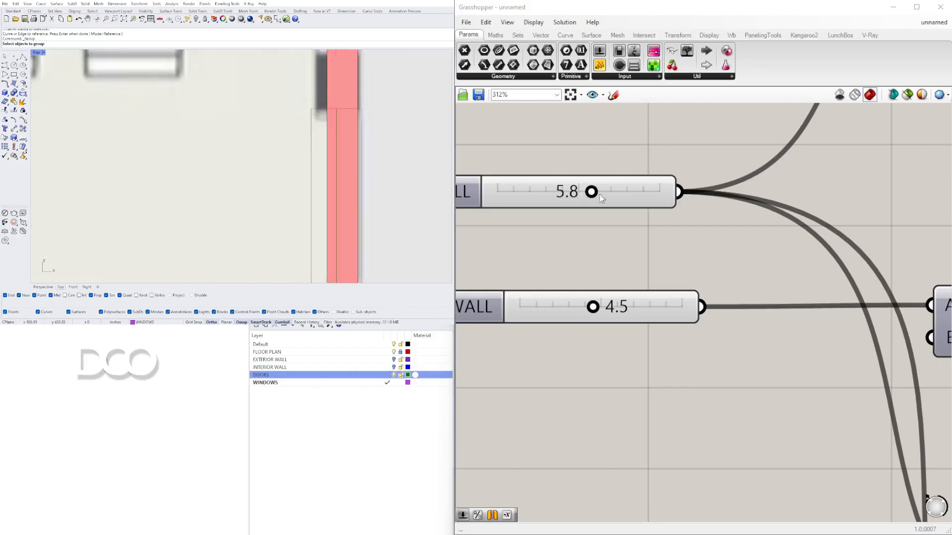
{"action": "left_click_drag", "start_coordinate": [593, 193], "coordinate": [555, 224]}
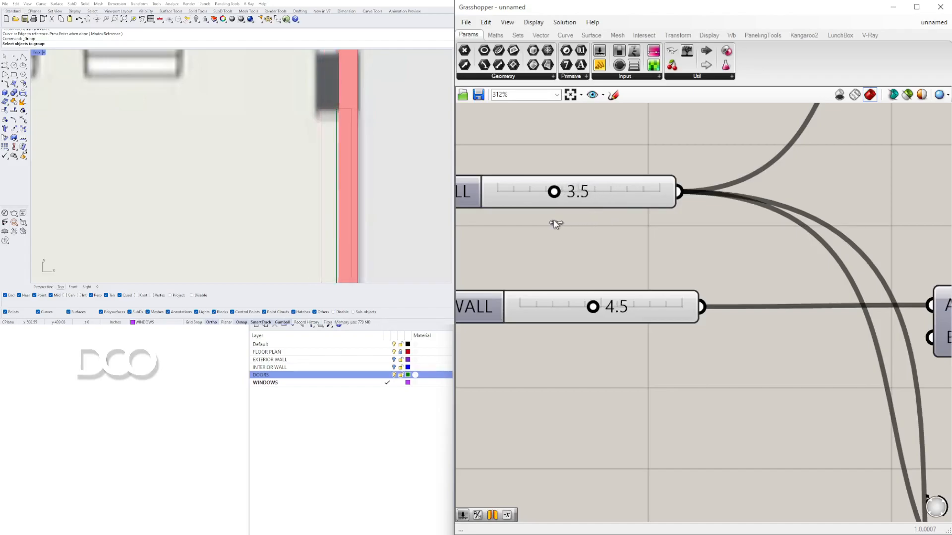
Step: Add a number slider with value 3 beside the lower door Division component
{"action": "scroll", "coordinate": [677, 258], "scroll_direction": "down", "scroll_amount": 5}
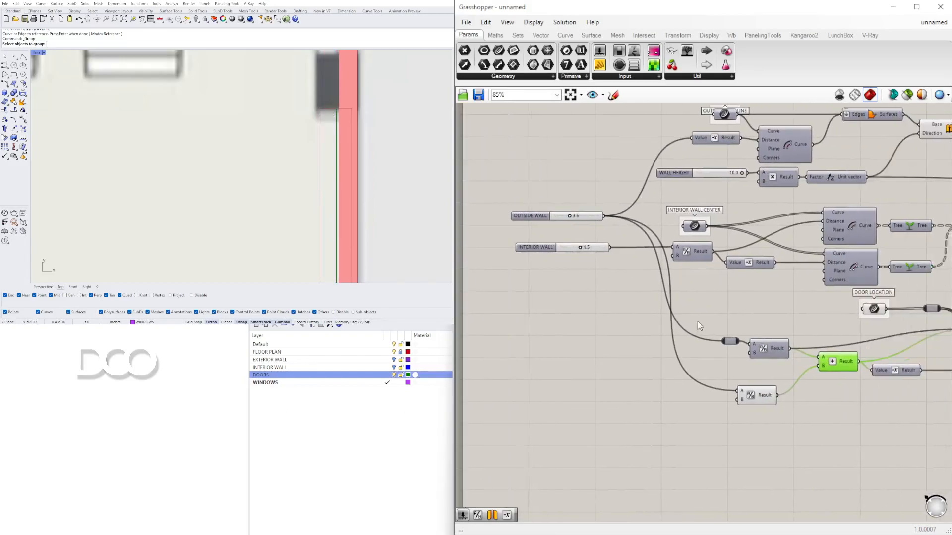
{"action": "left_click_drag", "start_coordinate": [774, 397], "coordinate": [785, 377]}
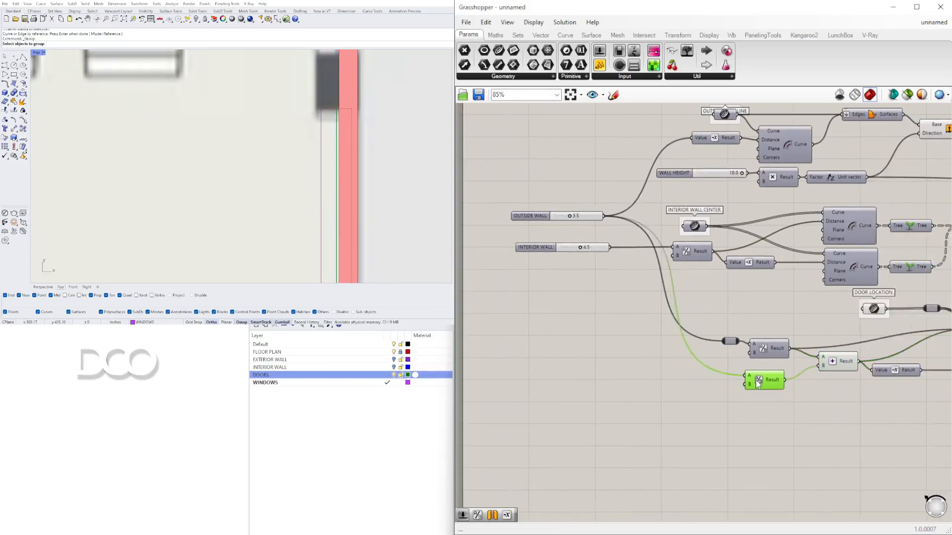
{"action": "double_click", "coordinate": [653, 381]}
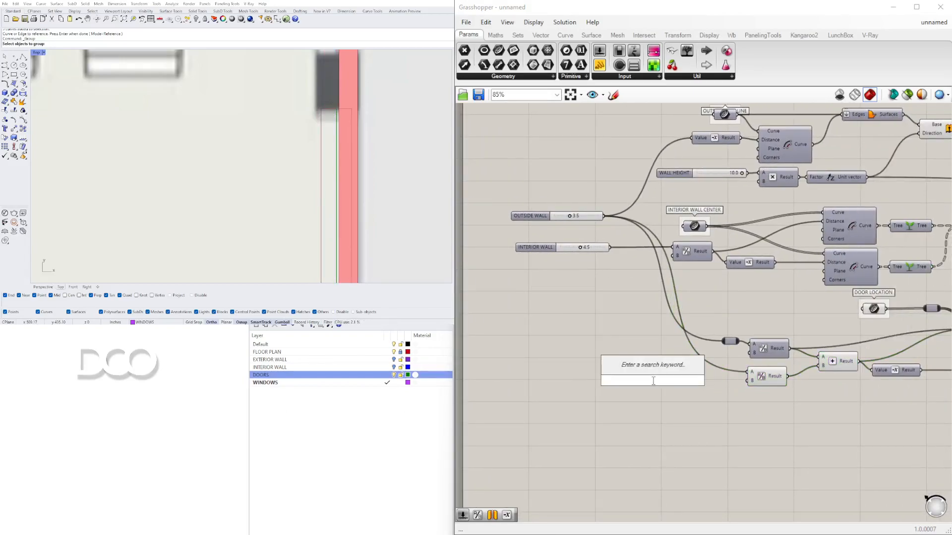
{"action": "type", "text": "3"}
{"action": "key", "text": "Return"}
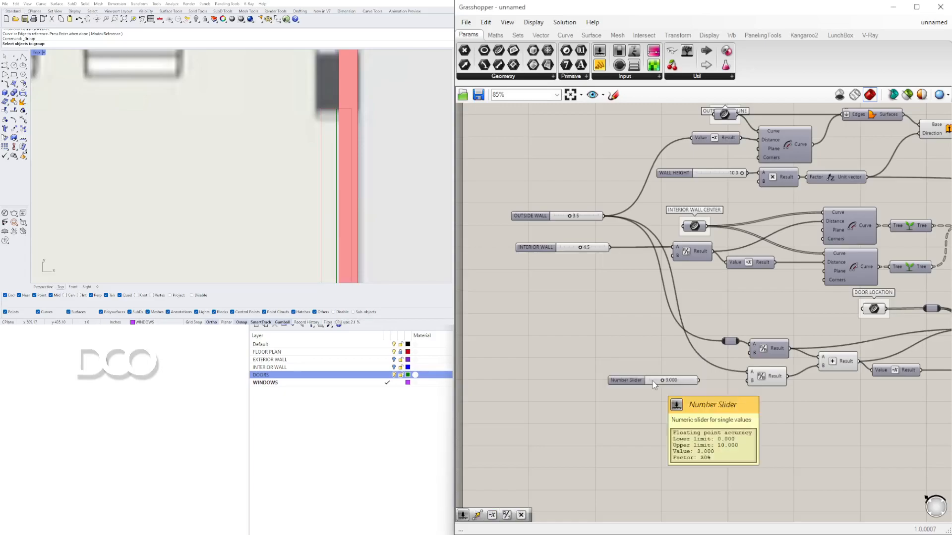
Step: Connect the new slider to the lower Division's B input and set it to 0.707
{"action": "scroll", "coordinate": [694, 393], "scroll_direction": "up", "scroll_amount": 3}
{"action": "left_click_drag", "start_coordinate": [697, 400], "coordinate": [773, 396]}
{"action": "scroll", "coordinate": [642, 392], "scroll_direction": "up", "scroll_amount": 5}
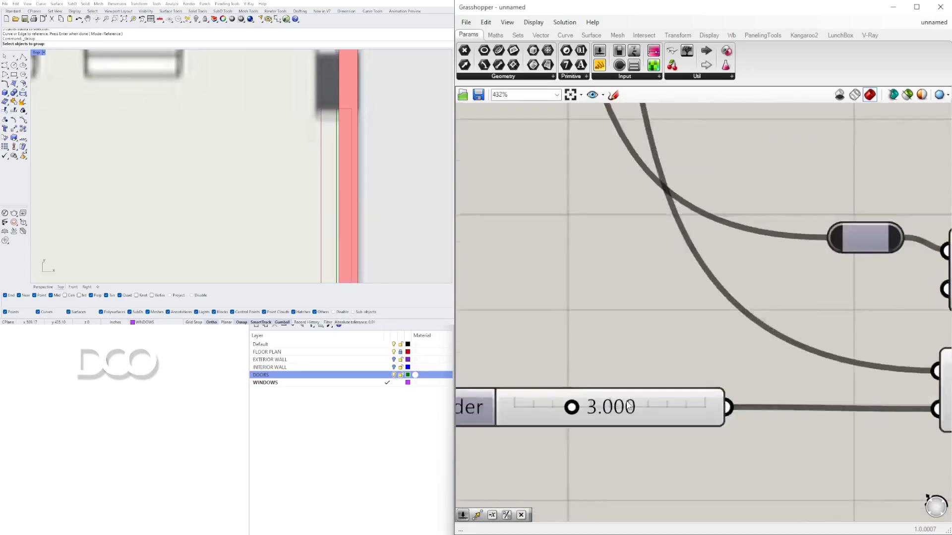
{"action": "left_click_drag", "start_coordinate": [558, 405], "coordinate": [511, 409]}
Step: Inspect the wall and door openings around the hall in the Rhino viewport
{"action": "scroll", "coordinate": [282, 175], "scroll_direction": "down", "scroll_amount": 5}
{"action": "scroll", "coordinate": [281, 175], "scroll_direction": "down", "scroll_amount": 8}
{"action": "right_click_drag", "start_coordinate": [282, 174], "coordinate": [363, 126]}
{"action": "scroll", "coordinate": [349, 186], "scroll_direction": "up", "scroll_amount": 4}
{"action": "scroll", "coordinate": [366, 115], "scroll_direction": "down", "scroll_amount": 4}
{"action": "scroll", "coordinate": [321, 185], "scroll_direction": "up", "scroll_amount": 8}
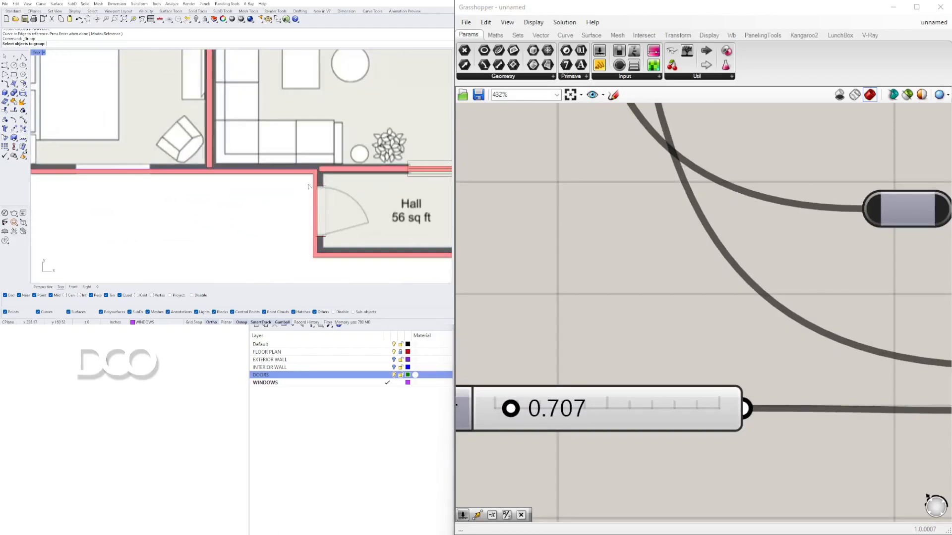
{"action": "scroll", "coordinate": [316, 181], "scroll_direction": "down", "scroll_amount": 5}
{"action": "scroll", "coordinate": [267, 150], "scroll_direction": "up", "scroll_amount": 5}
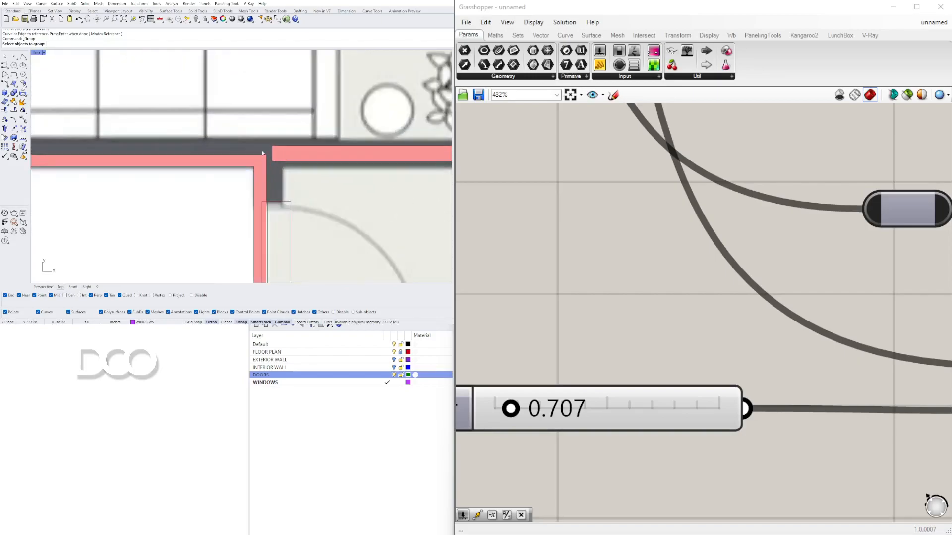
{"action": "scroll", "coordinate": [277, 166], "scroll_direction": "down", "scroll_amount": 4}
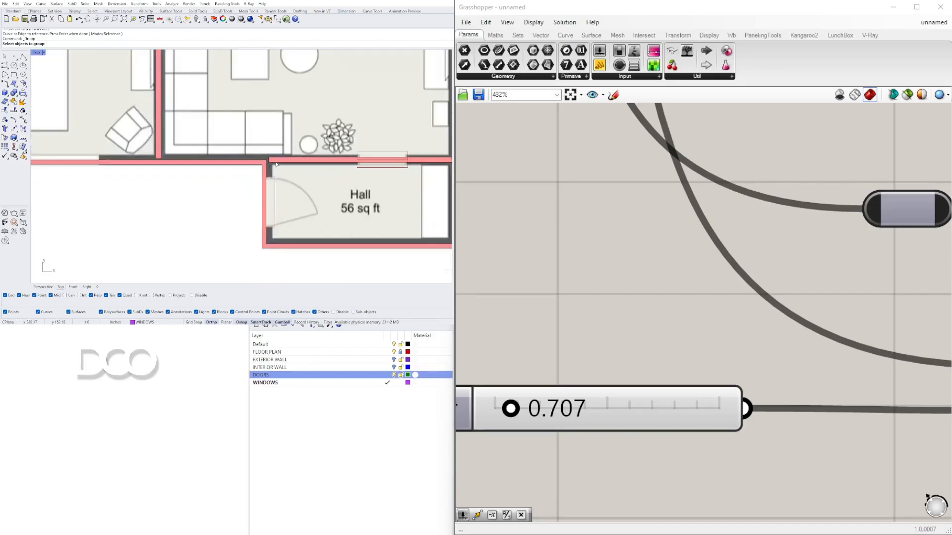
{"action": "scroll", "coordinate": [735, 202], "scroll_direction": "down", "scroll_amount": 5}
{"action": "scroll", "coordinate": [656, 243], "scroll_direction": "up", "scroll_amount": 3}
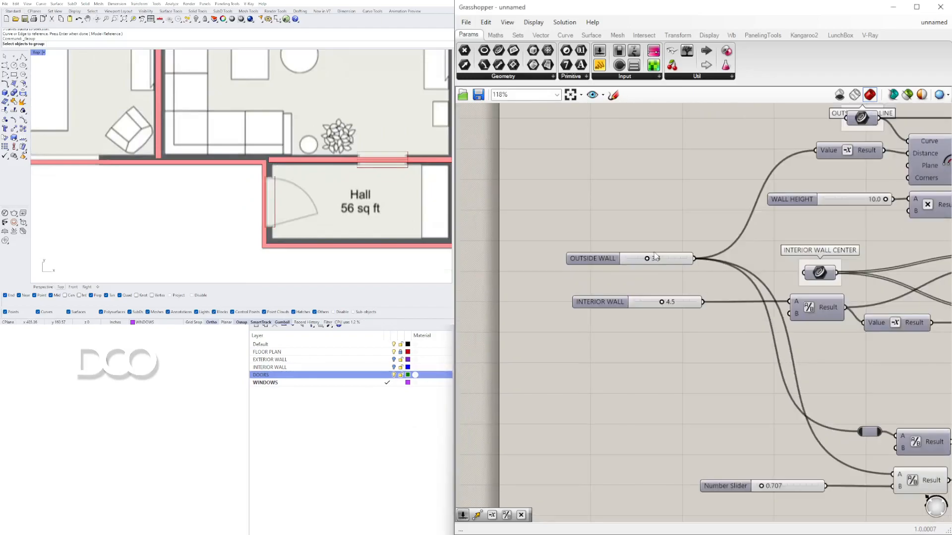
Step: Set the OUTSIDE WALL slider to 2.3, hide the floor plan layer and select the interior wall layer
{"action": "mouse_move", "coordinate": [653, 254]}
{"action": "left_mouse_down"}
{"action": "mouse_move", "coordinate": [683, 254]}
{"action": "mouse_move", "coordinate": [639, 254]}
{"action": "left_mouse_up"}
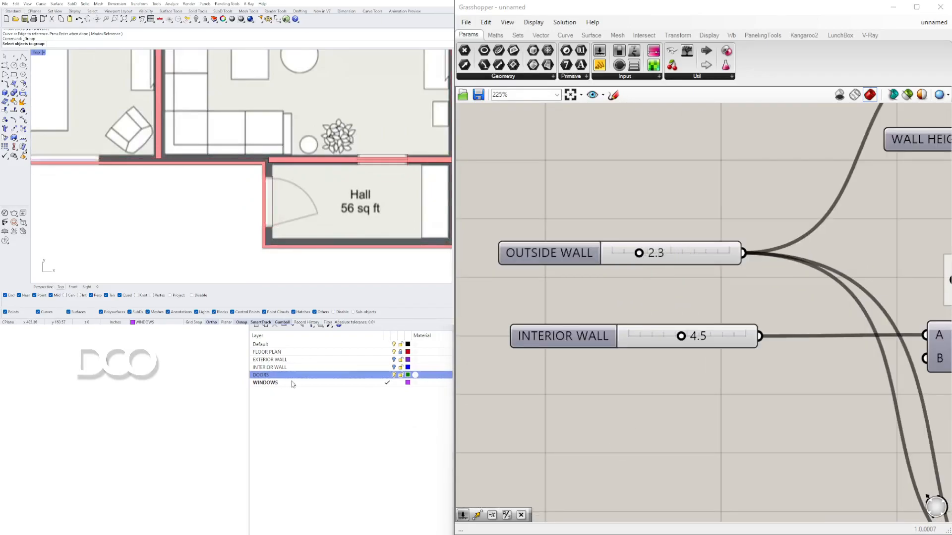
{"action": "left_click", "coordinate": [394, 359]}
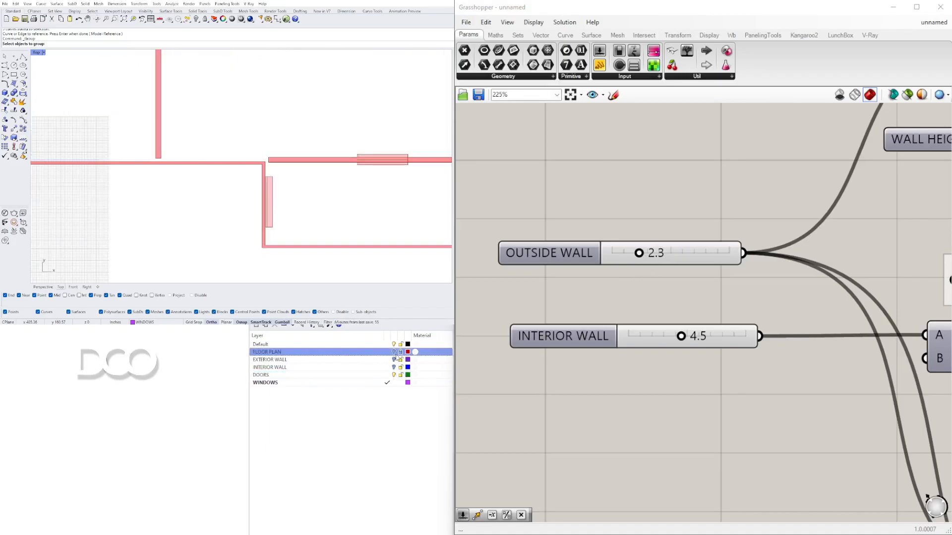
{"action": "left_click", "coordinate": [398, 367]}
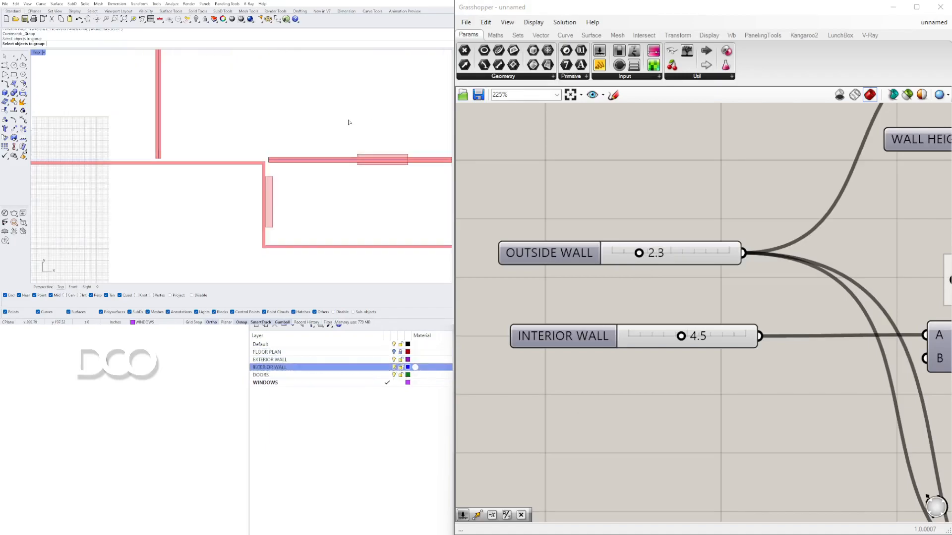
Step: Show the interior wall curve's control points and move its end point to meet the adjoining wall
{"action": "left_click", "coordinate": [275, 160]}
{"action": "scroll", "coordinate": [267, 159], "scroll_direction": "up", "scroll_amount": 2}
{"action": "key", "text": "Escape"}
{"action": "key", "text": "F10"}
{"action": "left_click", "coordinate": [277, 163]}
{"action": "scroll", "coordinate": [278, 163], "scroll_direction": "down", "scroll_amount": 10}
{"action": "scroll", "coordinate": [278, 163], "scroll_direction": "up", "scroll_amount": 6}
{"action": "left_click", "coordinate": [261, 159]}
{"action": "key", "text": "Return"}
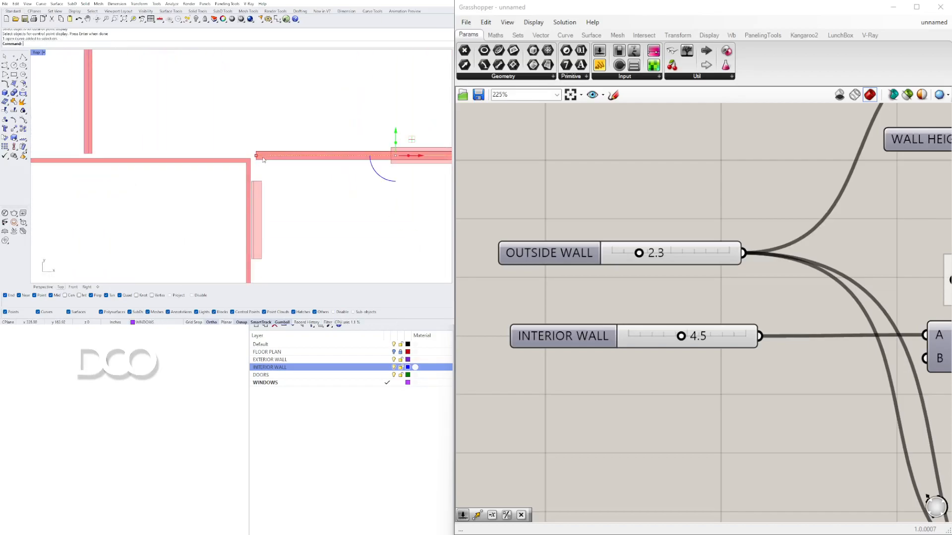
{"action": "left_click_drag", "start_coordinate": [255, 156], "coordinate": [250, 155]}
{"action": "scroll", "coordinate": [250, 151], "scroll_direction": "down", "scroll_amount": 6}
{"action": "scroll", "coordinate": [255, 167], "scroll_direction": "up", "scroll_amount": 10}
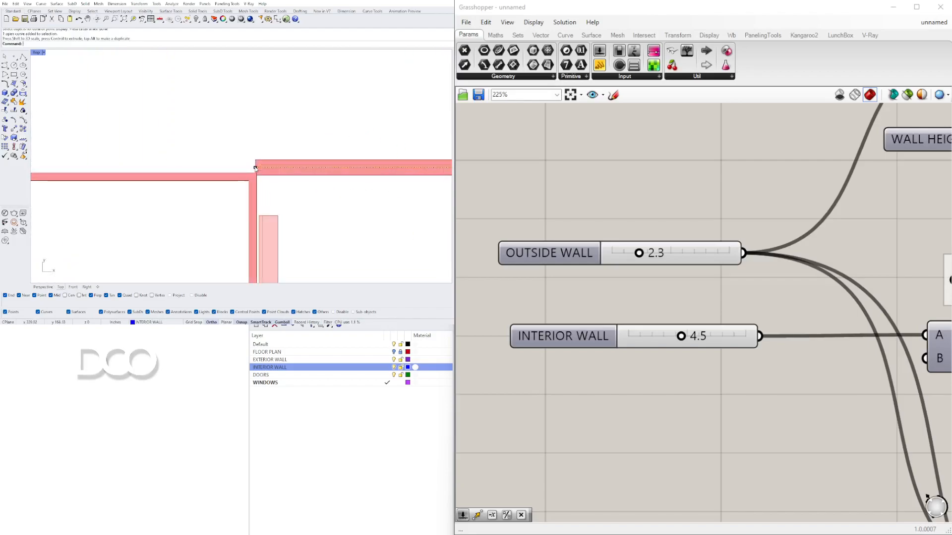
Step: Move further interior wall control points to close the gaps at the wall junctions
{"action": "scroll", "coordinate": [250, 167], "scroll_direction": "down", "scroll_amount": 8}
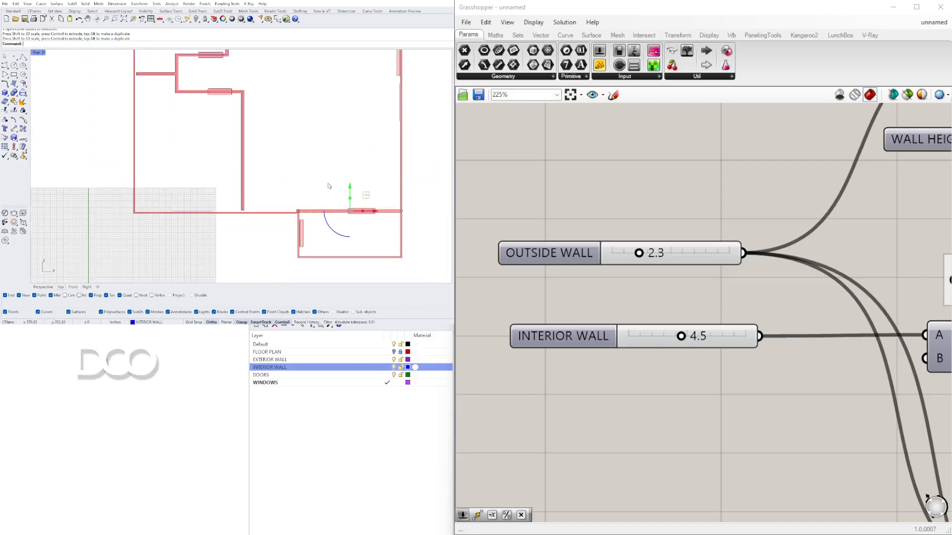
{"action": "scroll", "coordinate": [238, 207], "scroll_direction": "up", "scroll_amount": 8}
{"action": "left_click", "coordinate": [269, 201]}
{"action": "left_click", "coordinate": [268, 200]}
{"action": "left_click_drag", "start_coordinate": [249, 193], "coordinate": [269, 187]}
{"action": "scroll", "coordinate": [269, 187], "scroll_direction": "down", "scroll_amount": 11}
{"action": "right_click_drag", "start_coordinate": [253, 137], "coordinate": [283, 236]}
{"action": "right_click_drag", "start_coordinate": [294, 98], "coordinate": [295, 141]}
{"action": "scroll", "coordinate": [286, 113], "scroll_direction": "up", "scroll_amount": 12}
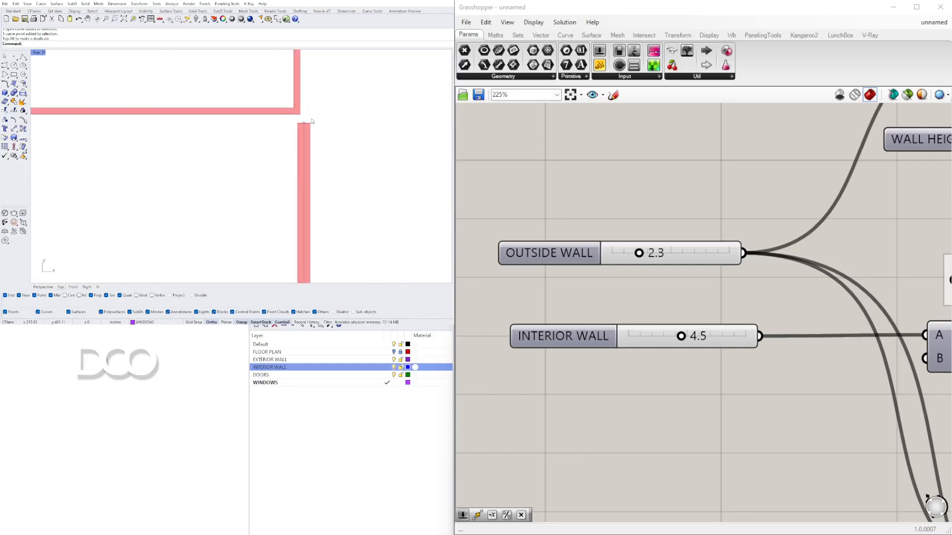
Step: Adjust the remaining interior wall control points near the upper walls
{"action": "left_click_drag", "start_coordinate": [302, 123], "coordinate": [310, 94]}
{"action": "scroll", "coordinate": [306, 104], "scroll_direction": "down", "scroll_amount": 8}
{"action": "right_click_drag", "start_coordinate": [132, 228], "coordinate": [252, 153]}
{"action": "scroll", "coordinate": [252, 153], "scroll_direction": "up", "scroll_amount": 8}
{"action": "left_click", "coordinate": [256, 171]}
{"action": "left_click", "coordinate": [256, 172]}
{"action": "left_click", "coordinate": [257, 171]}
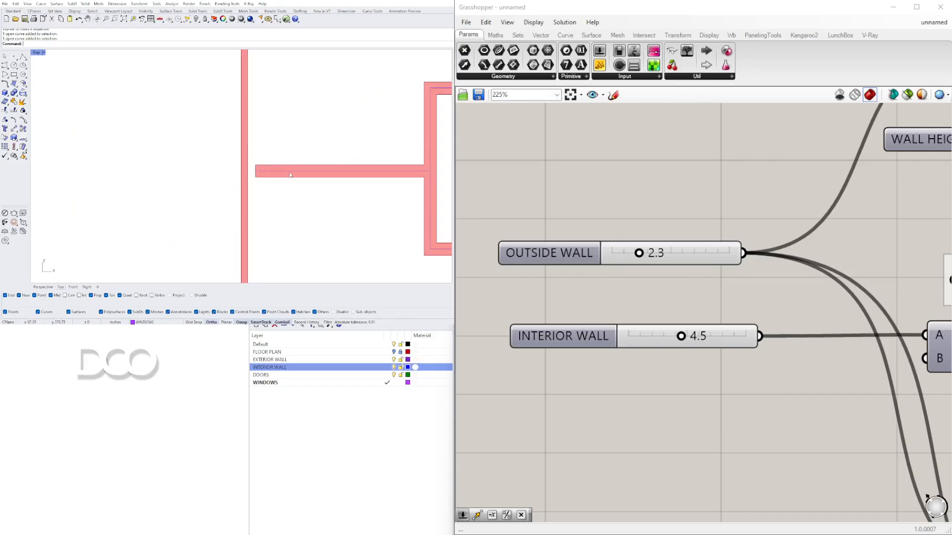
{"action": "left_click_drag", "start_coordinate": [196, 155], "coordinate": [248, 172]}
{"action": "scroll", "coordinate": [327, 198], "scroll_direction": "down", "scroll_amount": 10}
{"action": "right_click_drag", "start_coordinate": [333, 202], "coordinate": [192, 189]}
{"action": "scroll", "coordinate": [226, 176], "scroll_direction": "up", "scroll_amount": 9}
{"action": "scroll", "coordinate": [208, 180], "scroll_direction": "down", "scroll_amount": 10}
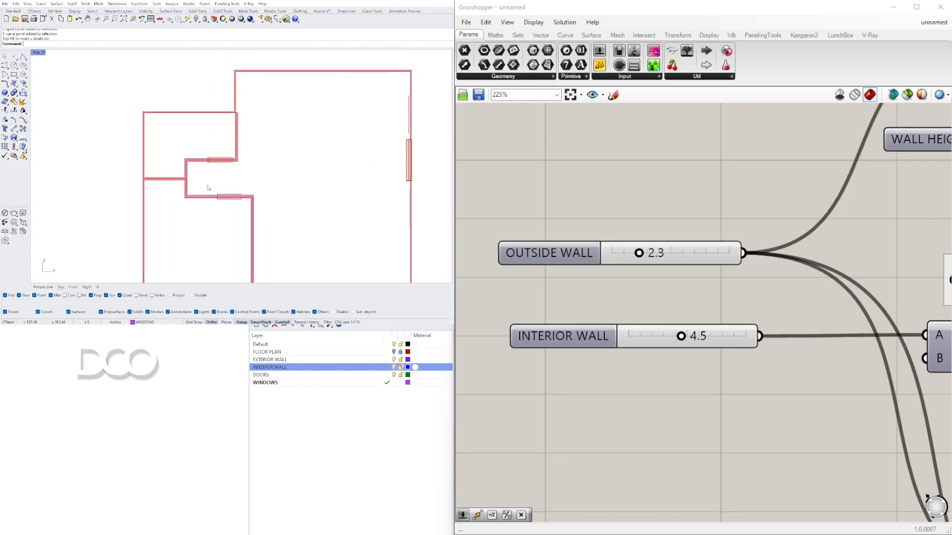
Step: Set the OUTSIDE WALL slider to 8.0
{"action": "left_click_drag", "start_coordinate": [639, 254], "coordinate": [707, 254]}
{"action": "scroll", "coordinate": [248, 116], "scroll_direction": "up", "scroll_amount": 5}
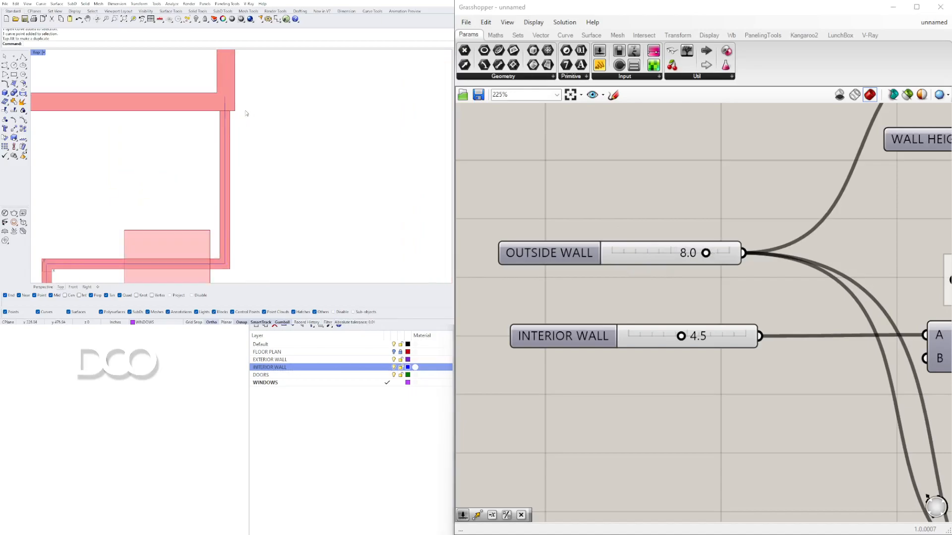
{"action": "scroll", "coordinate": [247, 124], "scroll_direction": "down", "scroll_amount": 3}
{"action": "scroll", "coordinate": [247, 127], "scroll_direction": "down", "scroll_amount": 5}
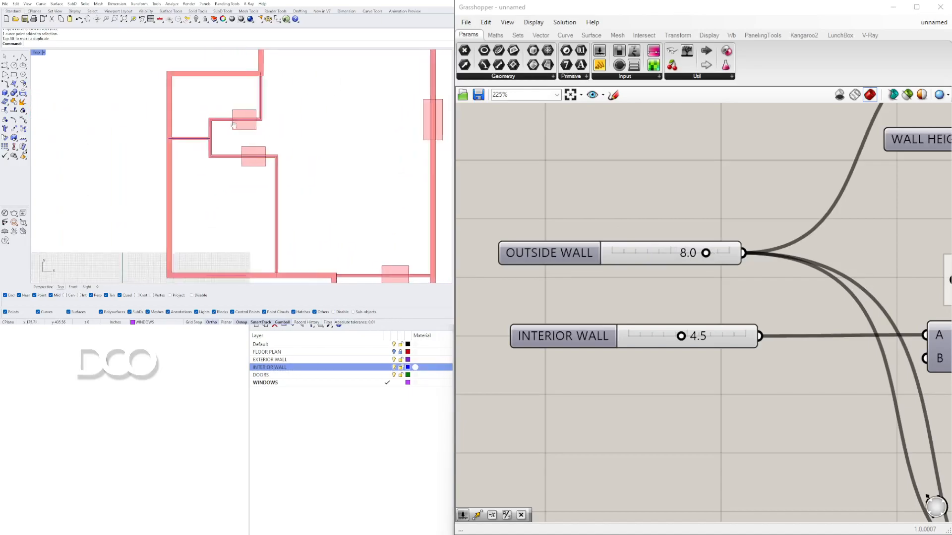
{"action": "scroll", "coordinate": [764, 276], "scroll_direction": "down", "scroll_amount": 5}
{"action": "scroll", "coordinate": [629, 307], "scroll_direction": "up", "scroll_amount": 10}
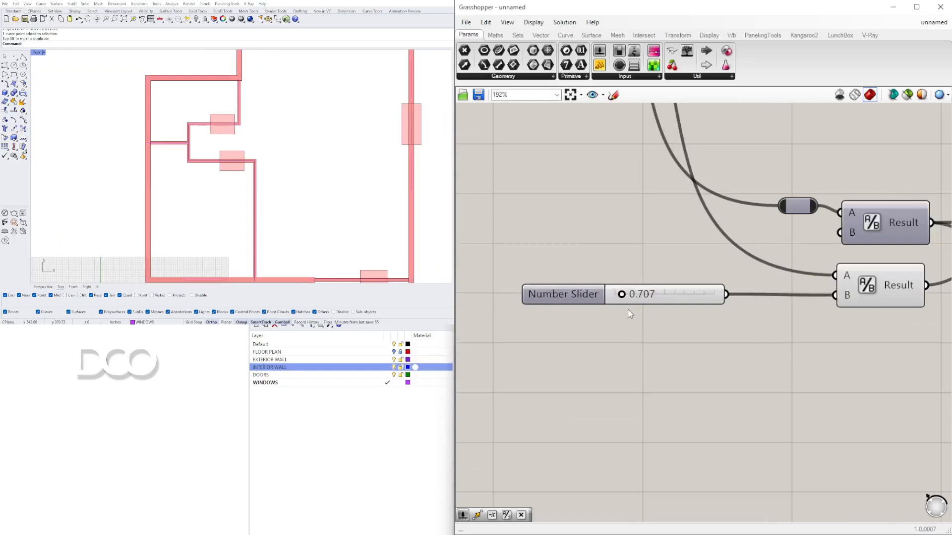
Step: Set the new number slider to 3.367 and rename it DOOR SUBTRACT FACTOR
{"action": "left_click_drag", "start_coordinate": [622, 290], "coordinate": [603, 265]}
{"action": "scroll", "coordinate": [714, 286], "scroll_direction": "down", "scroll_amount": 5}
{"action": "right_click", "coordinate": [660, 265]}
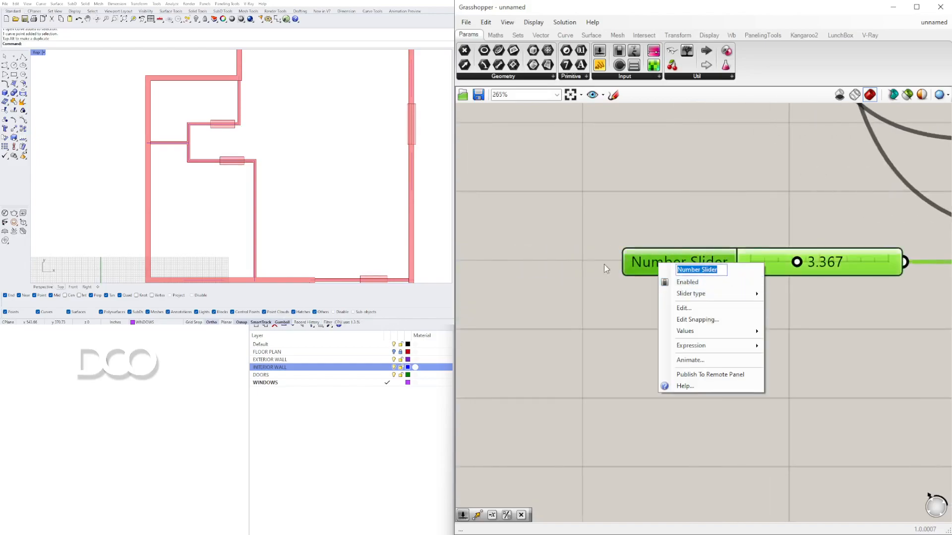
{"action": "type", "text": "DOOR SUBTRAC"}
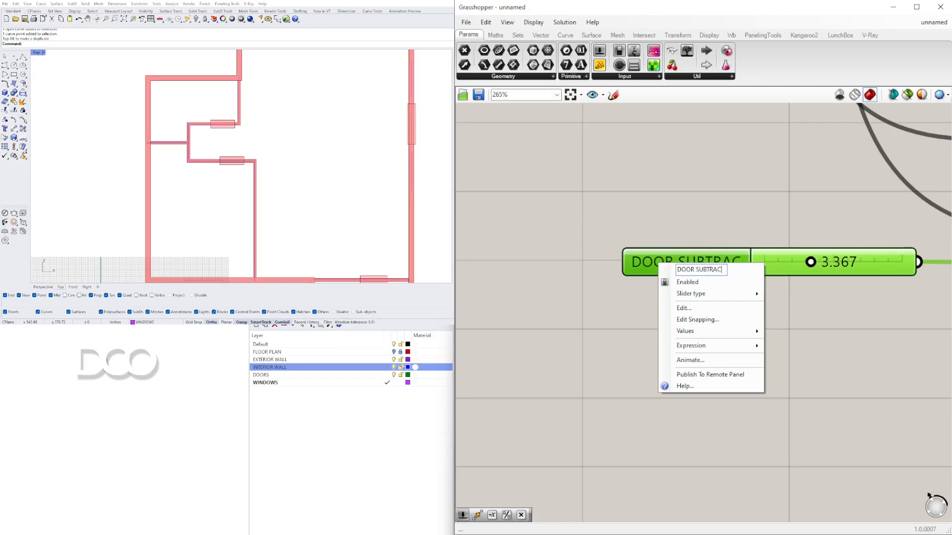
{"action": "type", "text": "T FACTOR"}
{"action": "key", "text": "Return"}
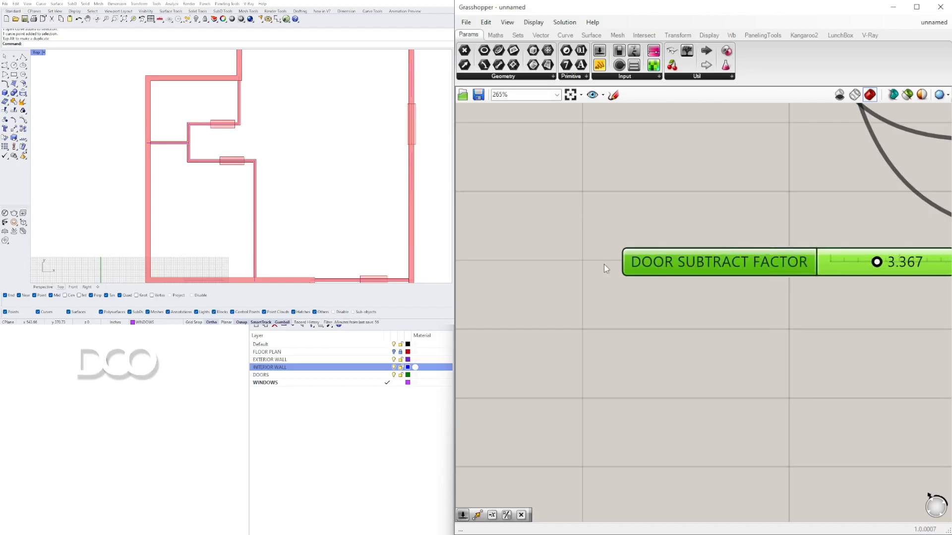
Step: Move the DOOR SUBTRACT FACTOR slider next to the door Division components
{"action": "scroll", "coordinate": [668, 246], "scroll_direction": "down", "scroll_amount": 7}
{"action": "right_click_drag", "start_coordinate": [737, 269], "coordinate": [589, 317]}
{"action": "left_click", "coordinate": [588, 317]}
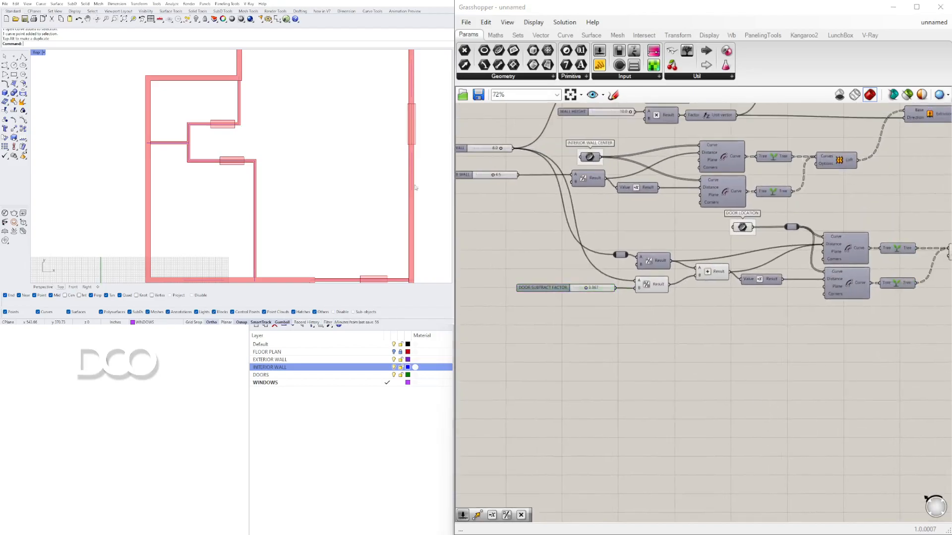
Step: Add an Extrusion component beside the door Loft
{"action": "double_click", "coordinate": [37, 53]}
{"action": "double_click", "coordinate": [260, 54]}
{"action": "right_click_drag", "start_coordinate": [287, 124], "coordinate": [320, 134]}
{"action": "scroll", "coordinate": [704, 208], "scroll_direction": "down", "scroll_amount": 4}
{"action": "right_click_drag", "start_coordinate": [902, 226], "coordinate": [741, 242]}
{"action": "scroll", "coordinate": [702, 238], "scroll_direction": "up", "scroll_amount": 4}
{"action": "left_click", "coordinate": [650, 259]}
{"action": "right_click_drag", "start_coordinate": [297, 164], "coordinate": [329, 203]}
{"action": "left_click", "coordinate": [684, 287]}
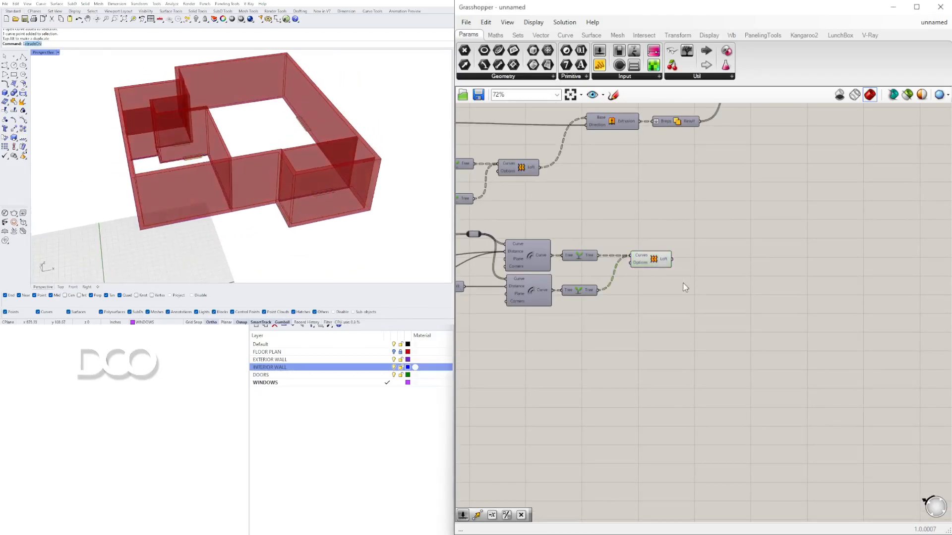
{"action": "double_click", "coordinate": [729, 280]}
{"action": "type", "text": "EXT"}
{"action": "left_click", "coordinate": [713, 259]}
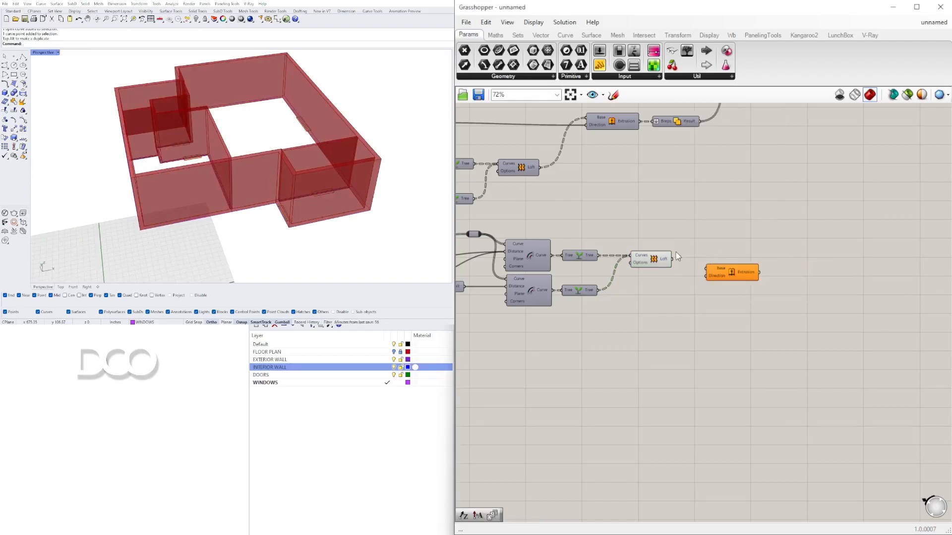
Step: Add a Unit Z vector component and connect it to the door Extrusion's direction input
{"action": "double_click", "coordinate": [673, 294]}
{"action": "type", "text": "Z"}
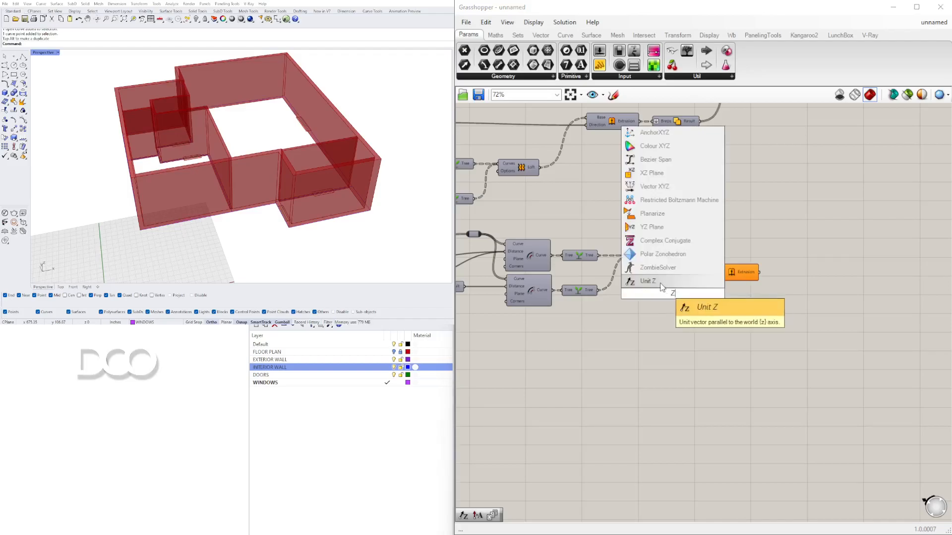
{"action": "left_click", "coordinate": [661, 285]}
{"action": "left_click_drag", "start_coordinate": [687, 296], "coordinate": [706, 276]}
{"action": "left_click", "coordinate": [717, 279]}
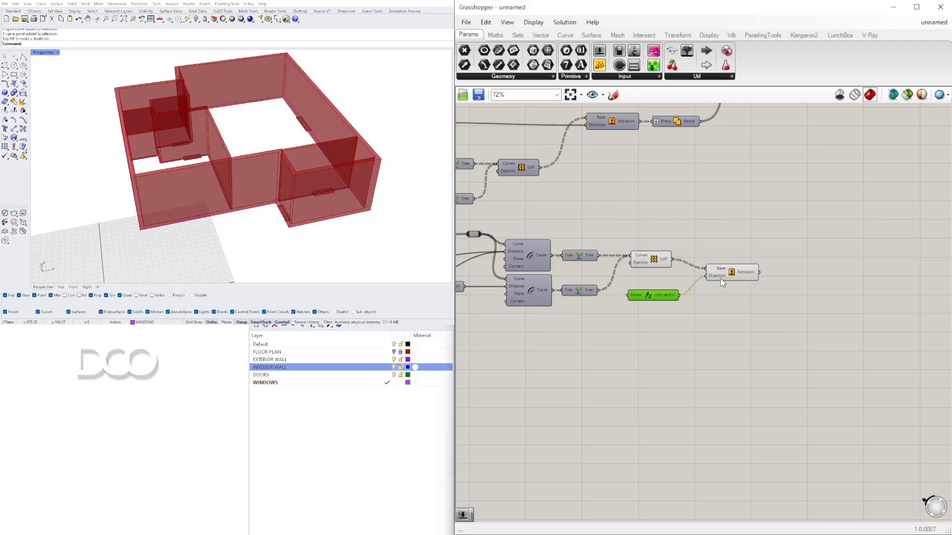
Step: Add a number slider with the value 8 below the door extrusion components
{"action": "left_click_drag", "start_coordinate": [655, 299], "coordinate": [653, 310]}
{"action": "double_click", "coordinate": [552, 325]}
{"action": "left_click", "coordinate": [539, 379]}
{"action": "right_click_drag", "start_coordinate": [538, 379], "coordinate": [884, 364]}
{"action": "right_click_drag", "start_coordinate": [691, 327], "coordinate": [800, 336]}
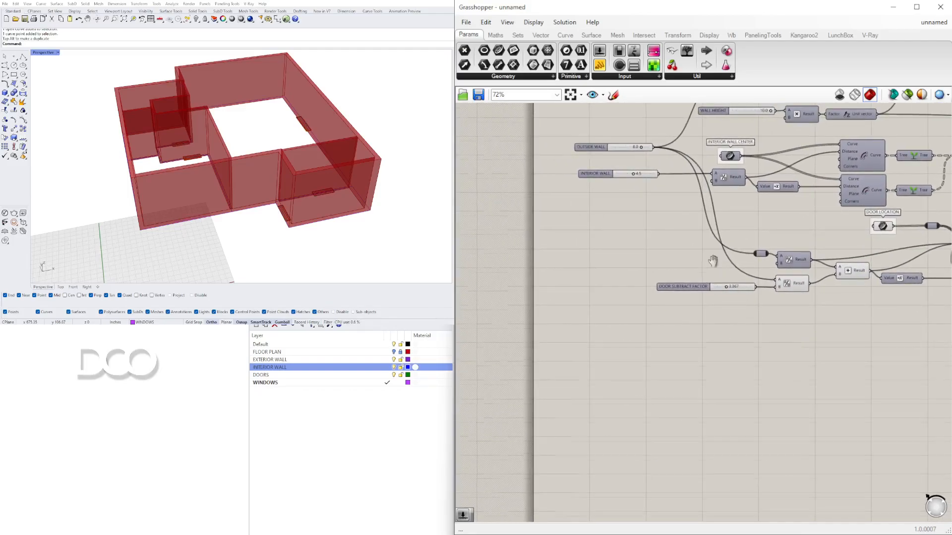
{"action": "right_click_drag", "start_coordinate": [714, 256], "coordinate": [650, 288]}
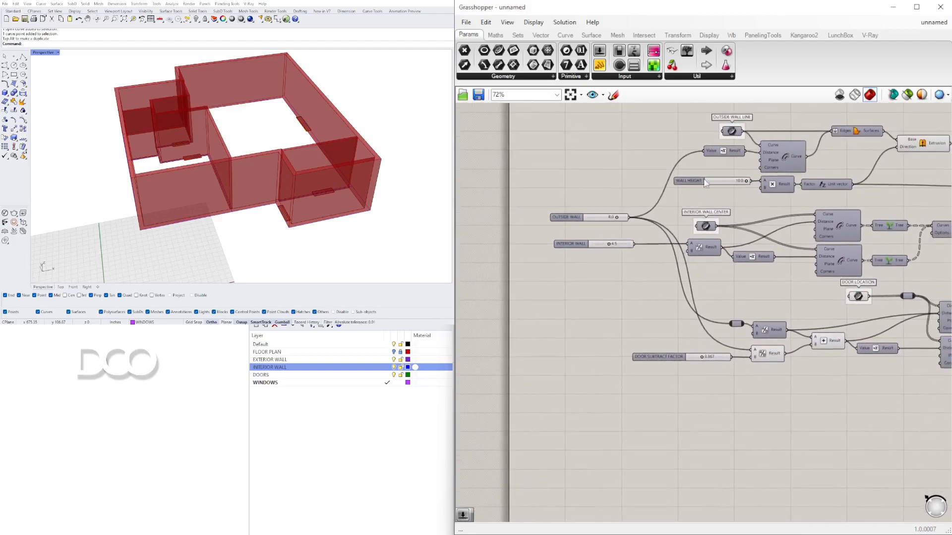
{"action": "right_click_drag", "start_coordinate": [781, 293], "coordinate": [689, 273]}
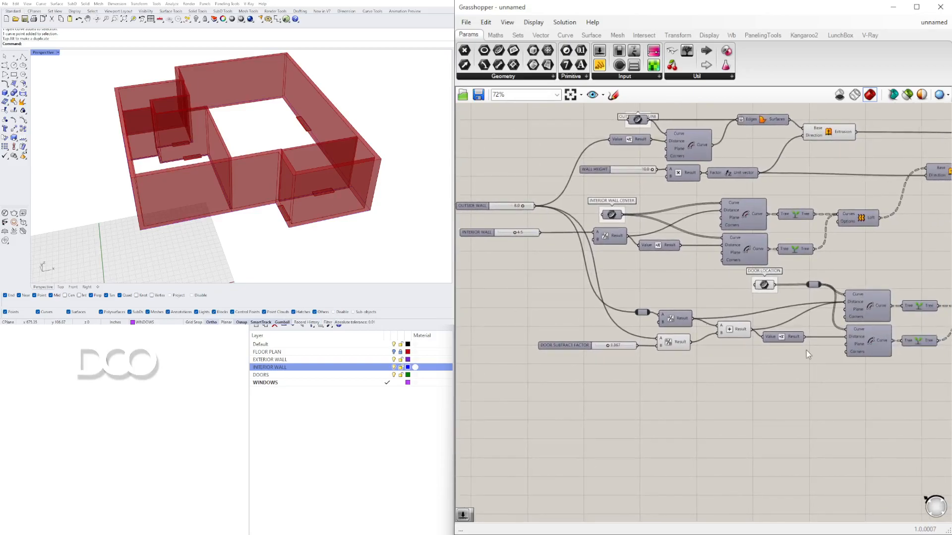
{"action": "right_click_drag", "start_coordinate": [792, 348], "coordinate": [612, 285]}
{"action": "scroll", "coordinate": [754, 305], "scroll_direction": "up", "scroll_amount": 2}
{"action": "double_click", "coordinate": [631, 335]}
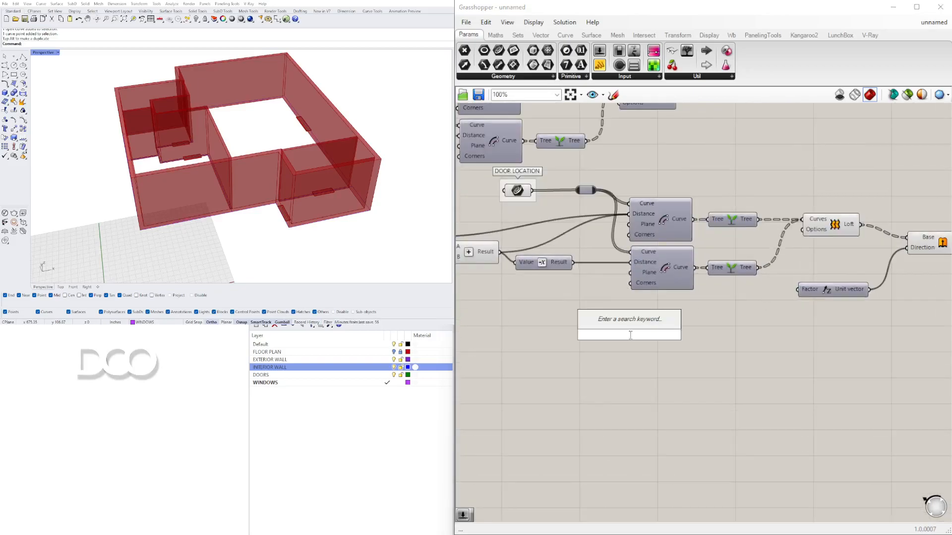
{"action": "type", "text": "8"}
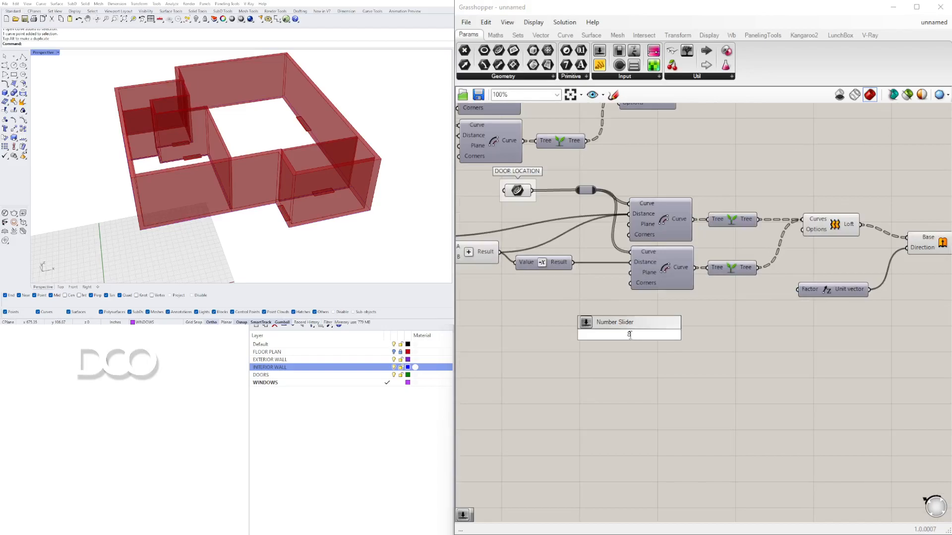
{"action": "key", "text": "Return"}
{"action": "left_click_drag", "start_coordinate": [631, 339], "coordinate": [596, 330]}
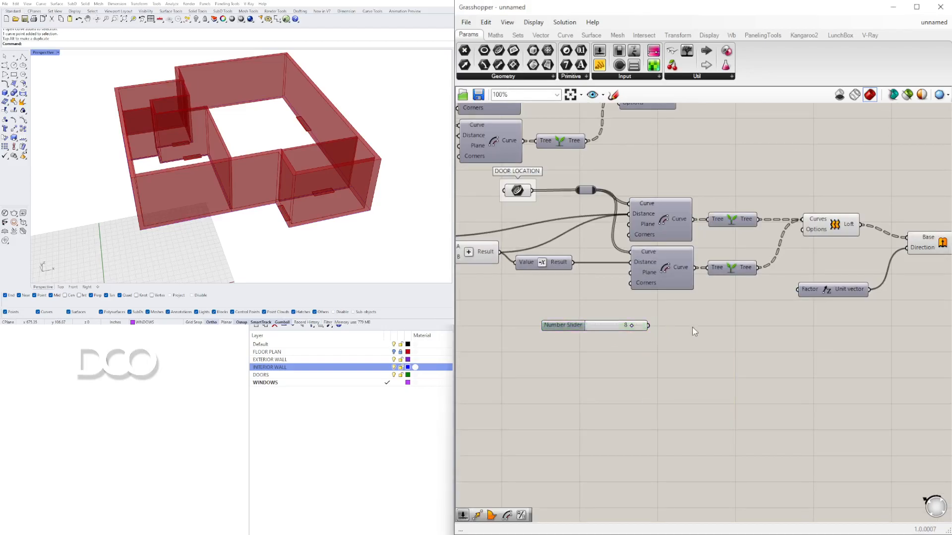
Step: Add a Multiplication component, feed the 8 slider into it, and connect its result to the Unit Z factor
{"action": "double_click", "coordinate": [696, 323]}
{"action": "type", "text": "*"}
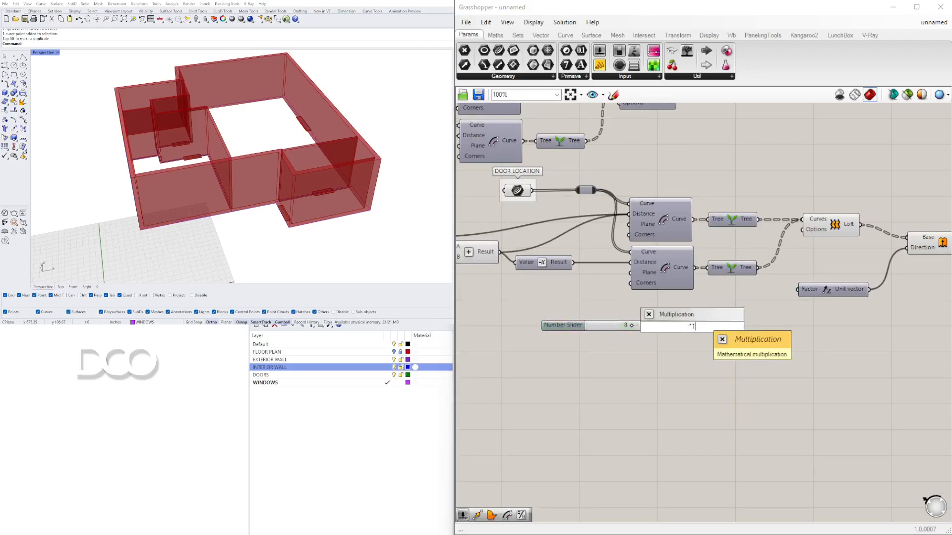
{"action": "key", "text": "Return"}
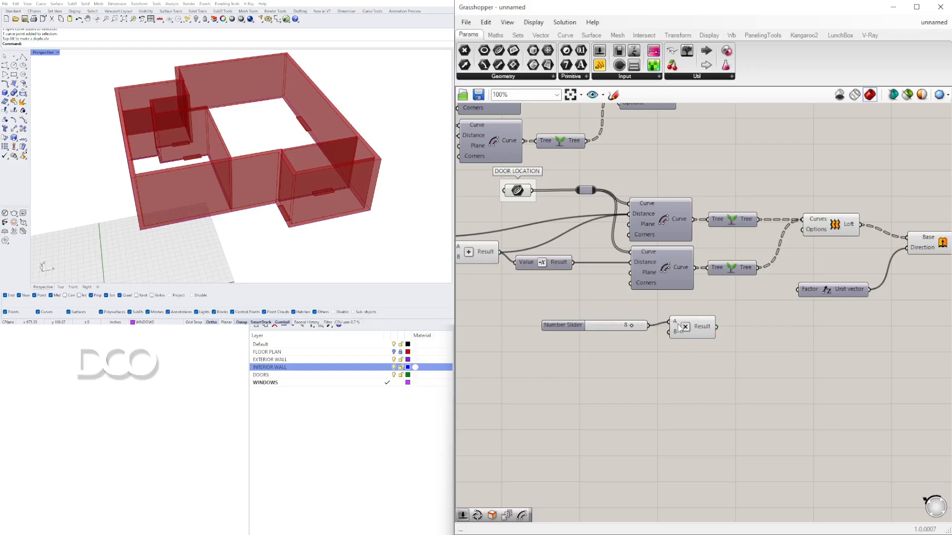
{"action": "left_click_drag", "start_coordinate": [675, 328], "coordinate": [668, 332]}
{"action": "left_click", "coordinate": [730, 340]}
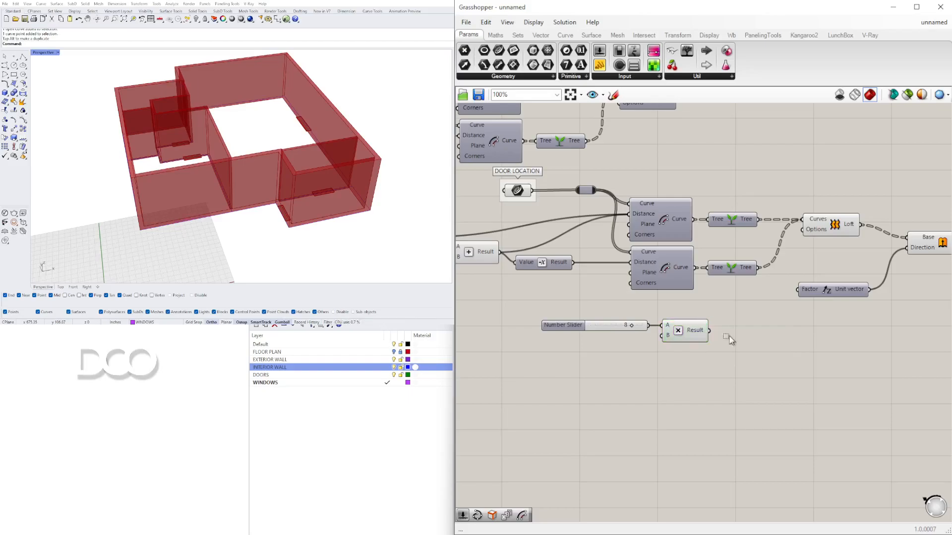
{"action": "left_click_drag", "start_coordinate": [702, 332], "coordinate": [747, 330]}
{"action": "left_click_drag", "start_coordinate": [784, 372], "coordinate": [589, 312]}
{"action": "left_click_drag", "start_coordinate": [673, 337], "coordinate": [652, 321]}
{"action": "left_click", "coordinate": [722, 375]}
Step: Examine the door extrusions in the 3D view and locate the wall extrusion and boolean components on the canvas
{"action": "right_click_drag", "start_coordinate": [233, 196], "coordinate": [171, 215]}
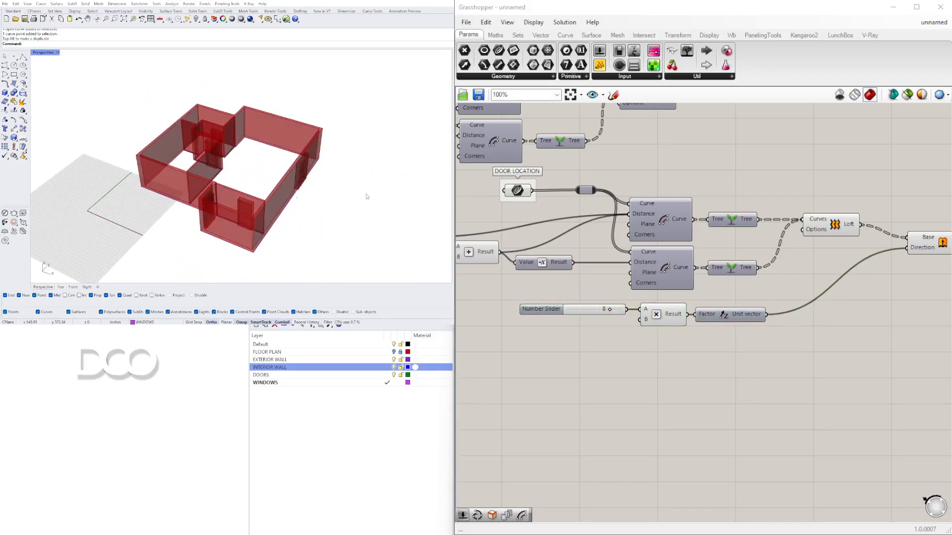
{"action": "scroll", "coordinate": [857, 228], "scroll_direction": "down", "scroll_amount": 2}
{"action": "right_click_drag", "start_coordinate": [921, 249], "coordinate": [819, 256]}
{"action": "left_click", "coordinate": [820, 252]}
{"action": "right_click_drag", "start_coordinate": [817, 221], "coordinate": [690, 263]}
{"action": "right_click_drag", "start_coordinate": [729, 207], "coordinate": [663, 271]}
{"action": "left_click", "coordinate": [730, 156]}
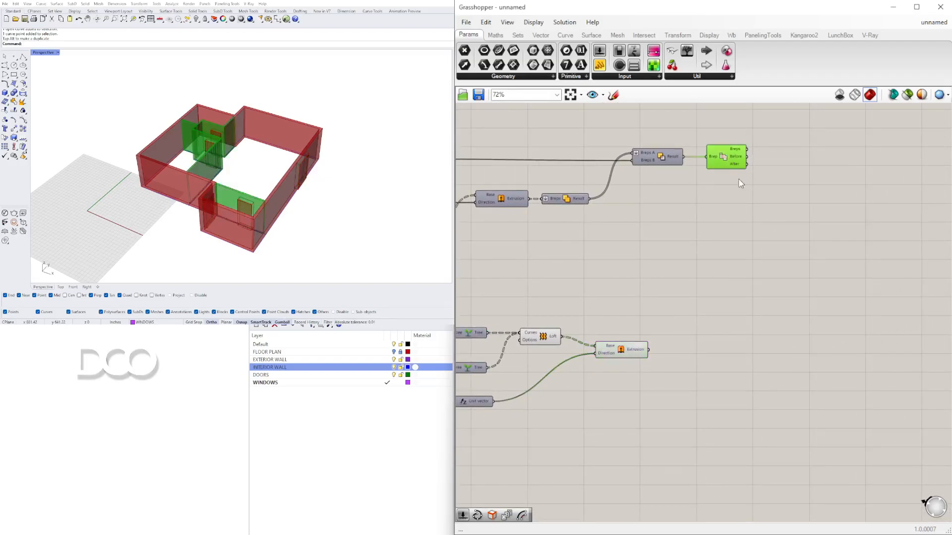
{"action": "right_click_drag", "start_coordinate": [572, 235], "coordinate": [728, 247]}
{"action": "right_click_drag", "start_coordinate": [168, 139], "coordinate": [198, 114]}
{"action": "scroll", "coordinate": [680, 262], "scroll_direction": "down", "scroll_amount": 3}
{"action": "right_click_drag", "start_coordinate": [634, 242], "coordinate": [520, 226]}
{"action": "scroll", "coordinate": [507, 222], "scroll_direction": "up", "scroll_amount": 2}
{"action": "left_click", "coordinate": [503, 222], "text": "shift"}
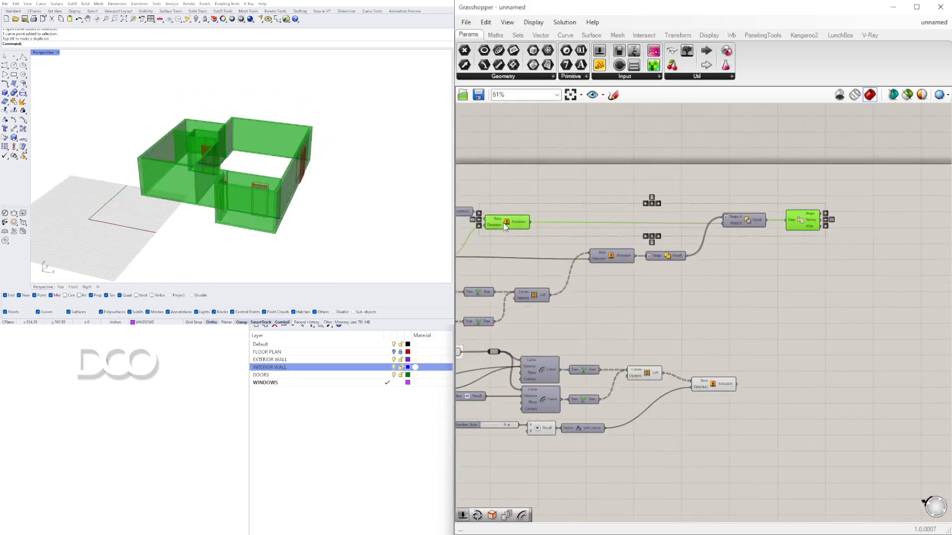
{"action": "left_click", "coordinate": [773, 270]}
Step: Add two Solid Difference components and wire the wall and door extrusions into them
{"action": "double_click", "coordinate": [873, 216]}
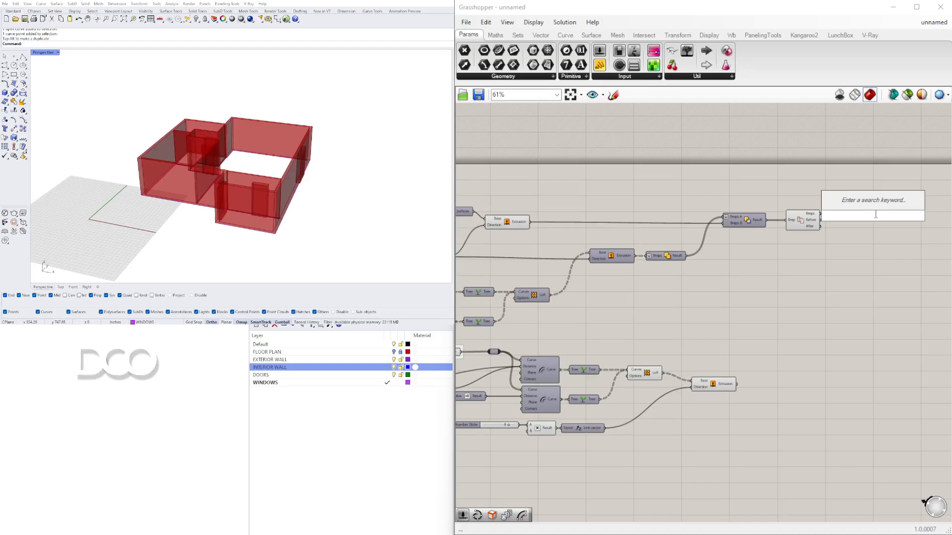
{"action": "type", "text": "DIF"}
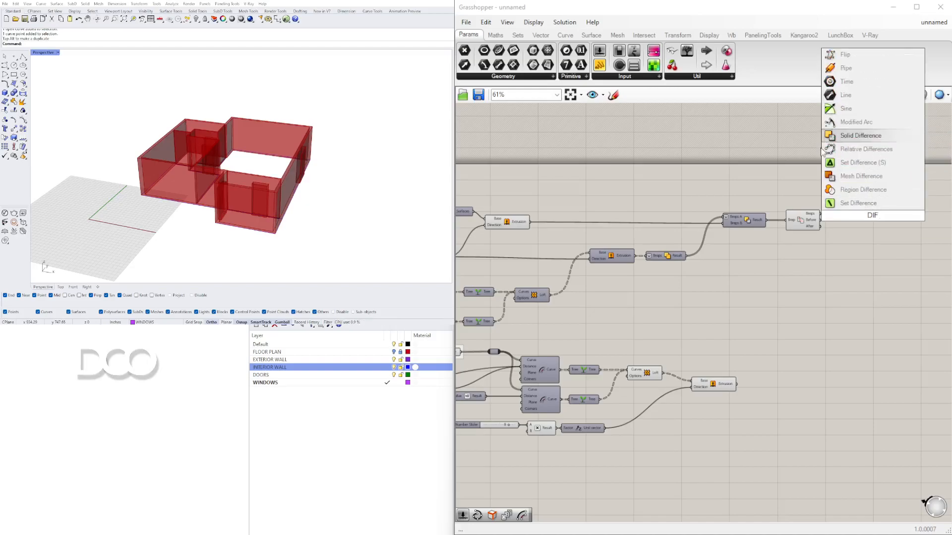
{"action": "left_click", "coordinate": [855, 135]}
{"action": "mouse_move", "coordinate": [877, 199]}
{"action": "left_mouse_down"}
{"action": "mouse_move", "coordinate": [886, 178]}
{"action": "mouse_move", "coordinate": [887, 194]}
{"action": "left_mouse_up"}
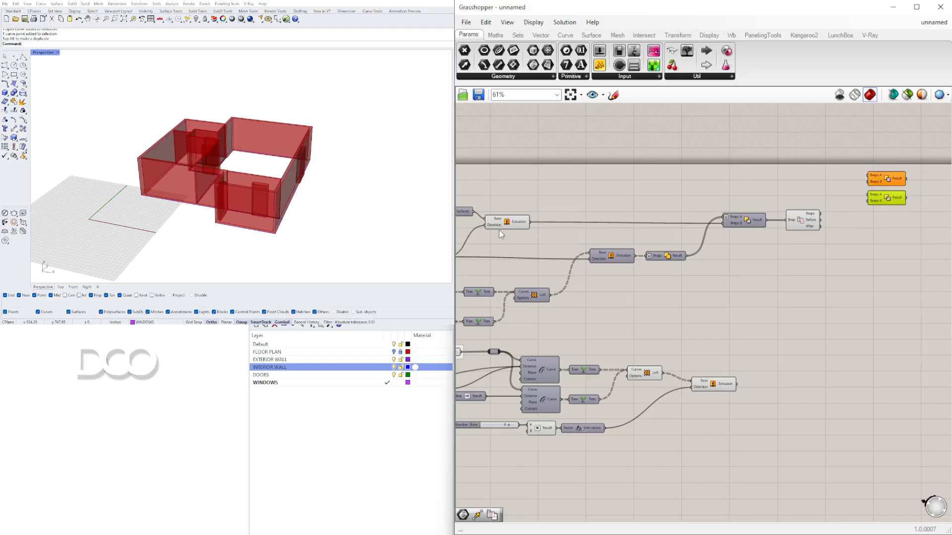
{"action": "left_click", "coordinate": [502, 226]}
{"action": "left_click_drag", "start_coordinate": [529, 222], "coordinate": [868, 176]}
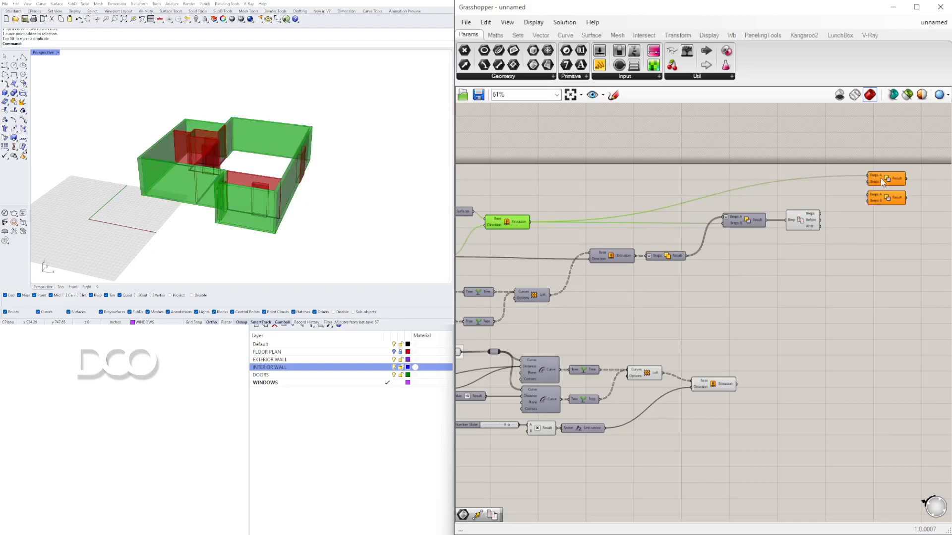
{"action": "left_click", "coordinate": [881, 199]}
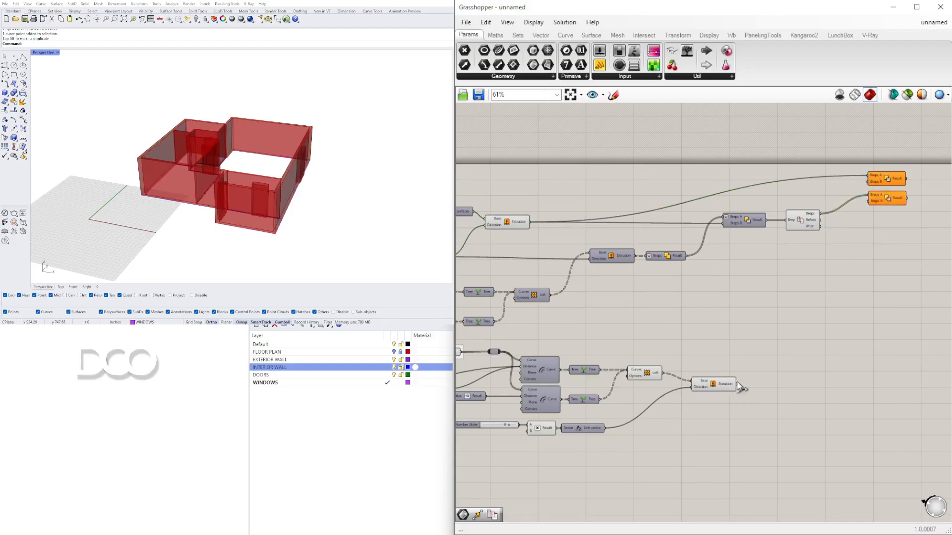
{"action": "left_click_drag", "start_coordinate": [841, 219], "coordinate": [874, 195]}
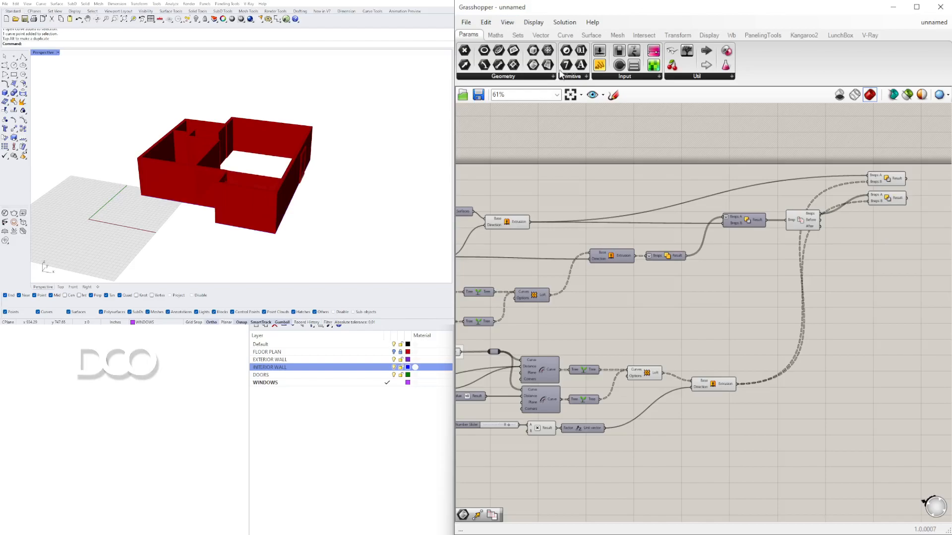
Step: Flatten the output of the door Extrusion component
{"action": "right_click", "coordinate": [872, 182]}
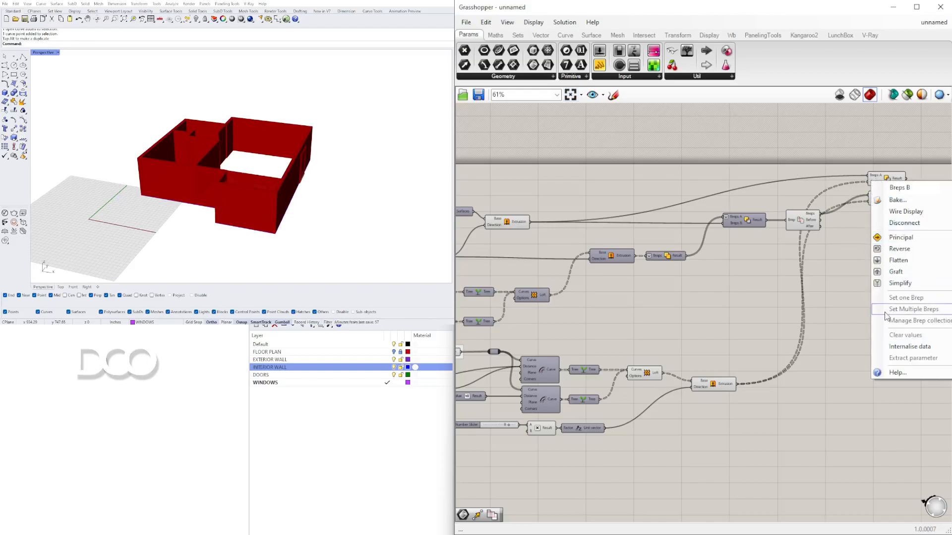
{"action": "right_click", "coordinate": [726, 385]}
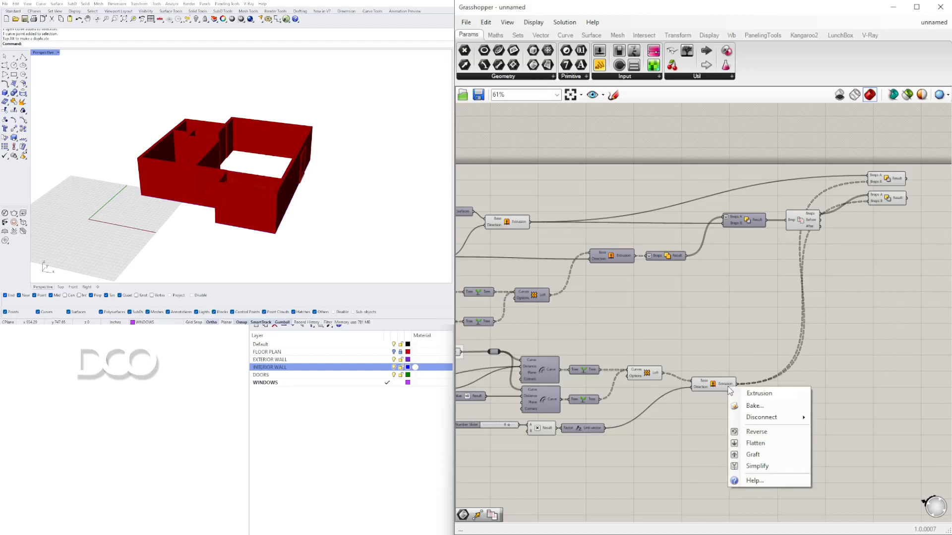
{"action": "left_click", "coordinate": [756, 440]}
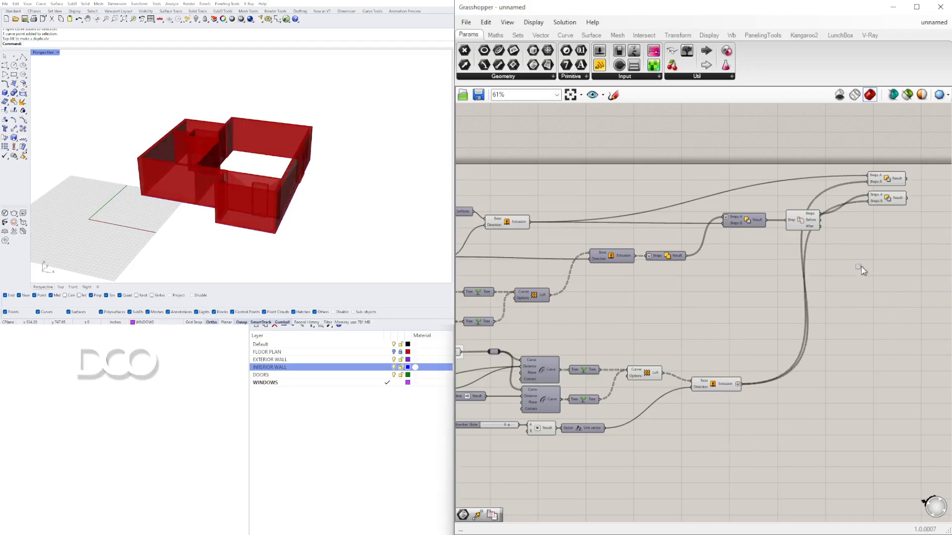
Step: Move the two Solid Difference components slightly lower on the canvas
{"action": "left_click_drag", "start_coordinate": [799, 435], "coordinate": [528, 177]}
{"action": "middle_click", "coordinate": [528, 178]}
{"action": "right_click_drag", "start_coordinate": [218, 161], "coordinate": [322, 171]}
{"action": "left_click", "coordinate": [779, 364]}
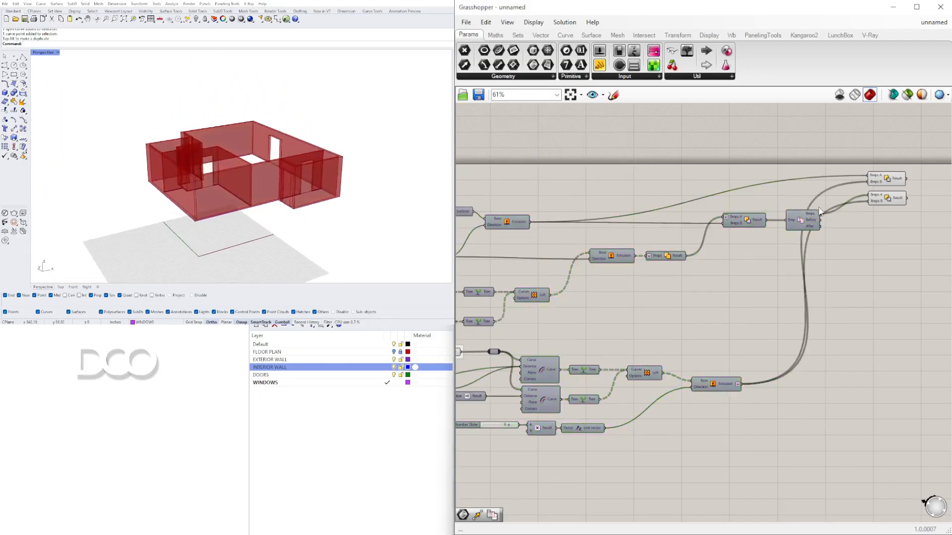
{"action": "left_click_drag", "start_coordinate": [882, 171], "coordinate": [881, 170]}
{"action": "left_click_drag", "start_coordinate": [887, 173], "coordinate": [893, 203]}
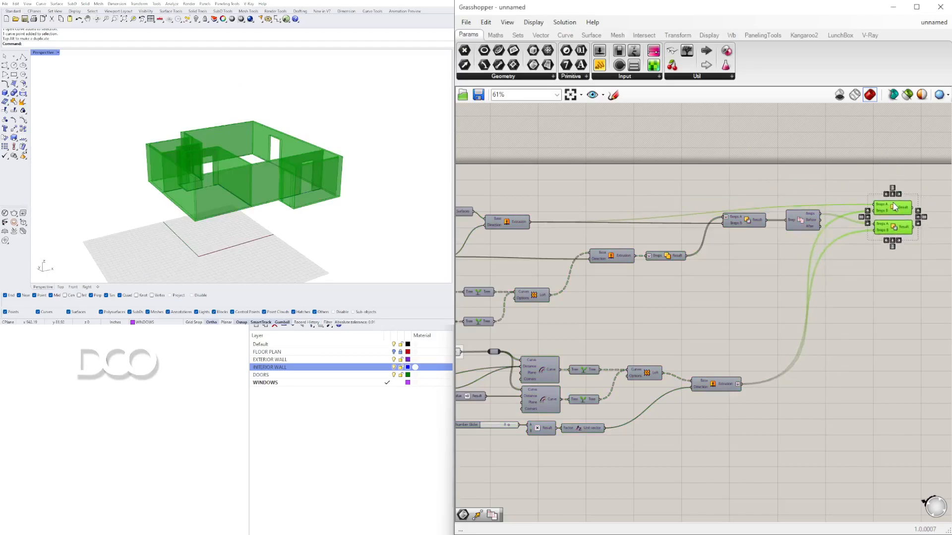
Step: Set the door height number slider to 7
{"action": "left_click", "coordinate": [718, 359]}
{"action": "right_click_drag", "start_coordinate": [491, 442], "coordinate": [664, 360]}
{"action": "scroll", "coordinate": [684, 342], "scroll_direction": "up", "scroll_amount": 9}
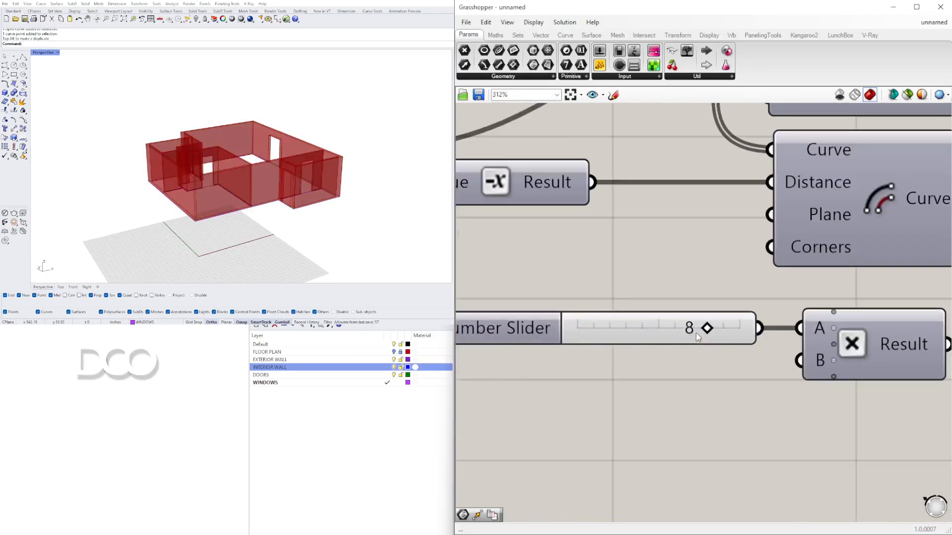
{"action": "right_click_drag", "start_coordinate": [231, 136], "coordinate": [348, 140]}
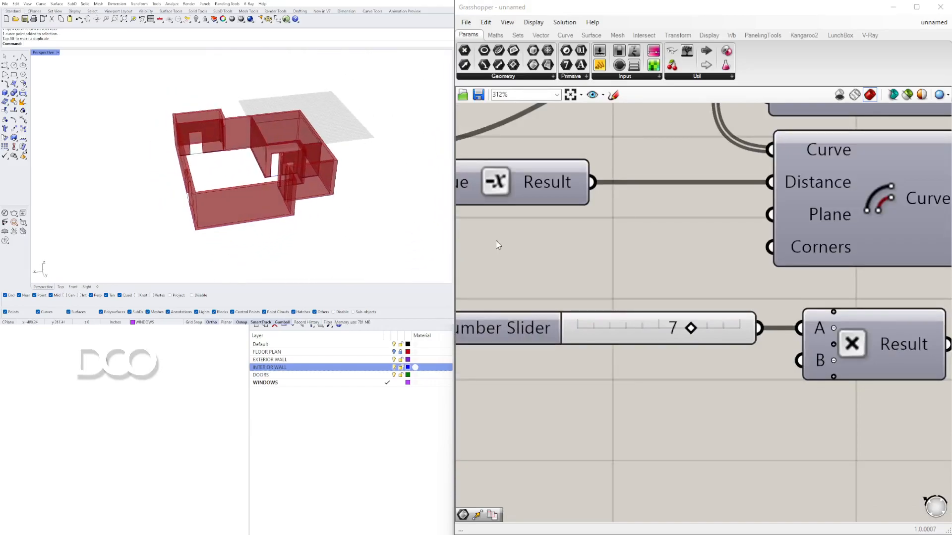
Step: Turn on the visibility of the FLOOR PLAN layer
{"action": "scroll", "coordinate": [789, 234], "scroll_direction": "down", "scroll_amount": 3}
{"action": "right_click_drag", "start_coordinate": [868, 258], "coordinate": [849, 279]}
{"action": "right_click_drag", "start_coordinate": [293, 121], "coordinate": [268, 203]}
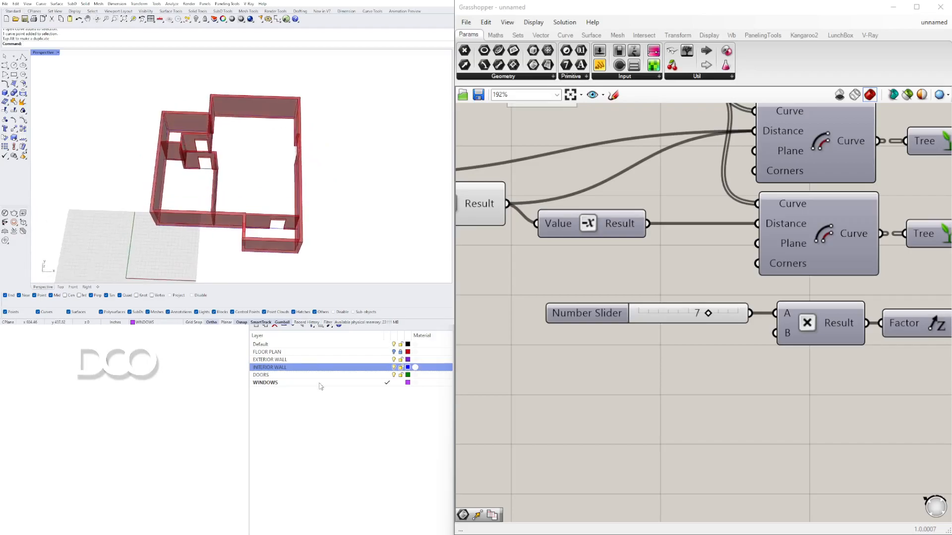
{"action": "left_click", "coordinate": [394, 352]}
Step: Try moving a bedroom door curve with the gumball, then undo both moves
{"action": "scroll", "coordinate": [247, 167], "scroll_direction": "up", "scroll_amount": 5}
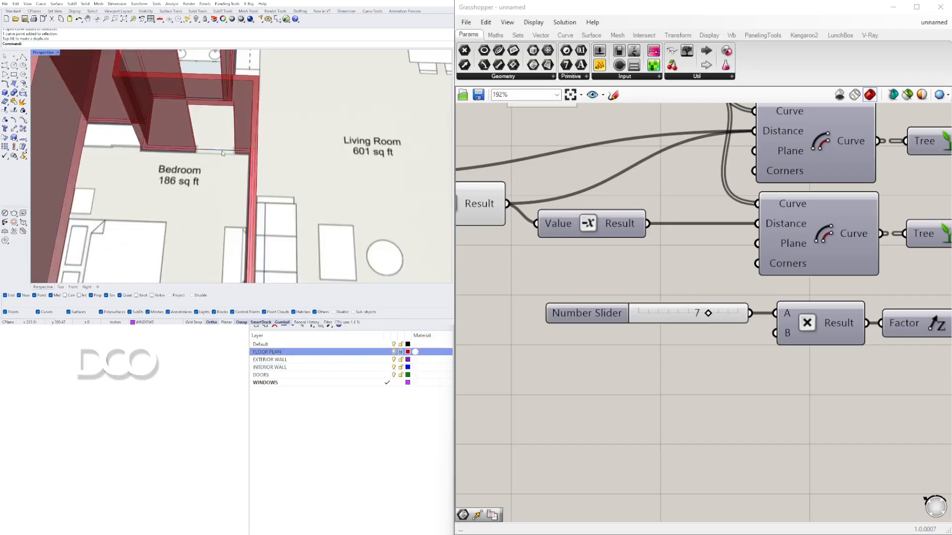
{"action": "left_click", "coordinate": [223, 153]}
{"action": "left_click", "coordinate": [240, 173]}
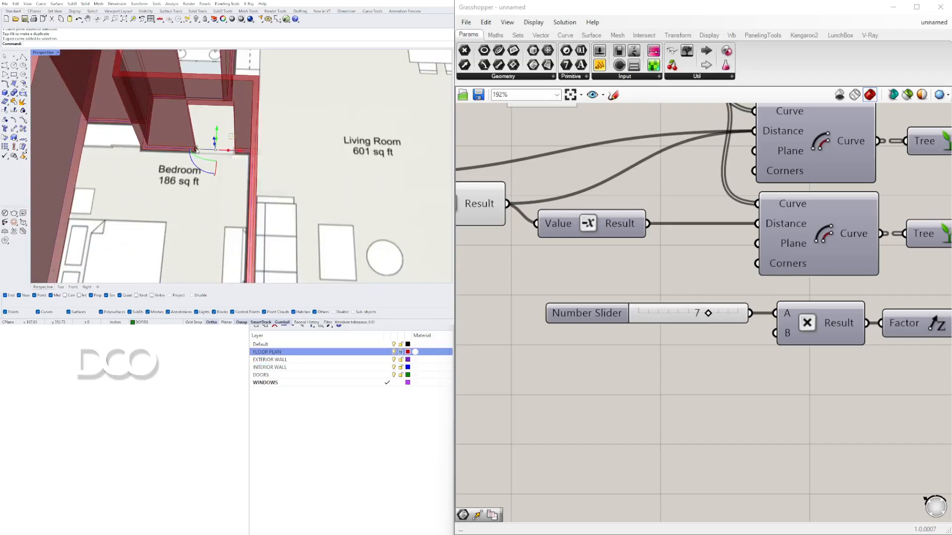
{"action": "right_click_drag", "start_coordinate": [183, 149], "coordinate": [213, 154]}
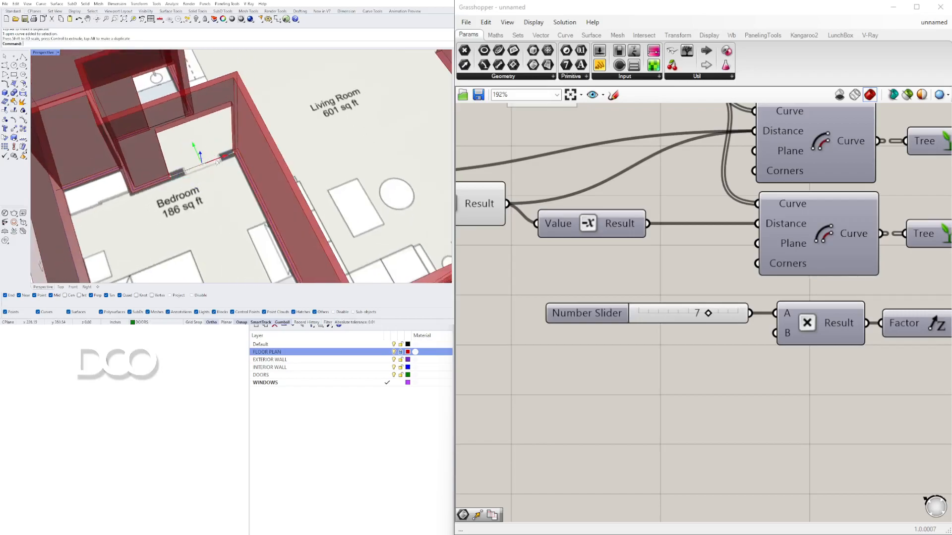
{"action": "left_click_drag", "start_coordinate": [221, 162], "coordinate": [195, 173]}
{"action": "key", "text": "ctrl+z"}
{"action": "key", "text": "ctrl+z"}
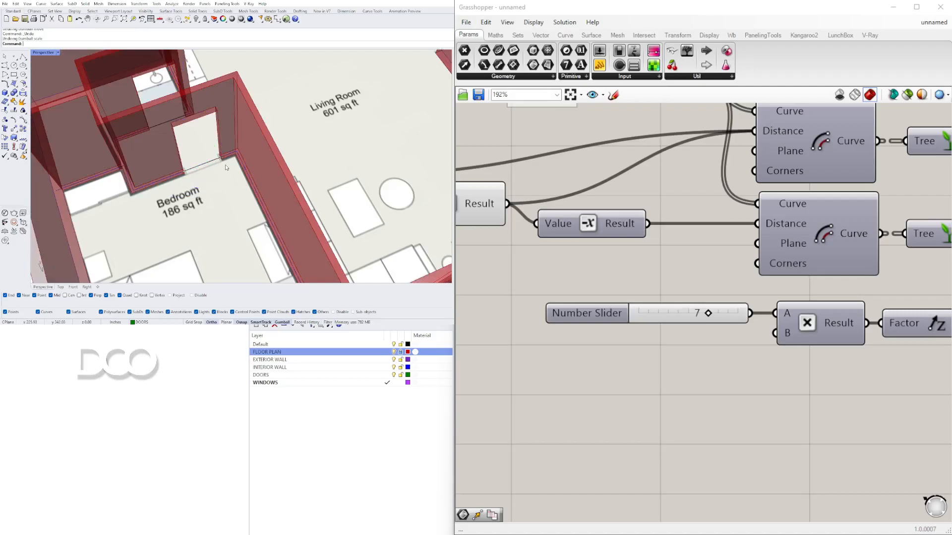
Step: Inspect the door openings in the bedroom and hall walls from several angles in the 3D view
{"action": "scroll", "coordinate": [226, 168], "scroll_direction": "down", "scroll_amount": 3}
{"action": "right_click_drag", "start_coordinate": [241, 211], "coordinate": [314, 199]}
{"action": "scroll", "coordinate": [322, 171], "scroll_direction": "down", "scroll_amount": 5}
{"action": "scroll", "coordinate": [273, 191], "scroll_direction": "up", "scroll_amount": 6}
{"action": "scroll", "coordinate": [295, 200], "scroll_direction": "up", "scroll_amount": 4}
{"action": "scroll", "coordinate": [297, 184], "scroll_direction": "down", "scroll_amount": 5}
{"action": "scroll", "coordinate": [317, 135], "scroll_direction": "up", "scroll_amount": 6}
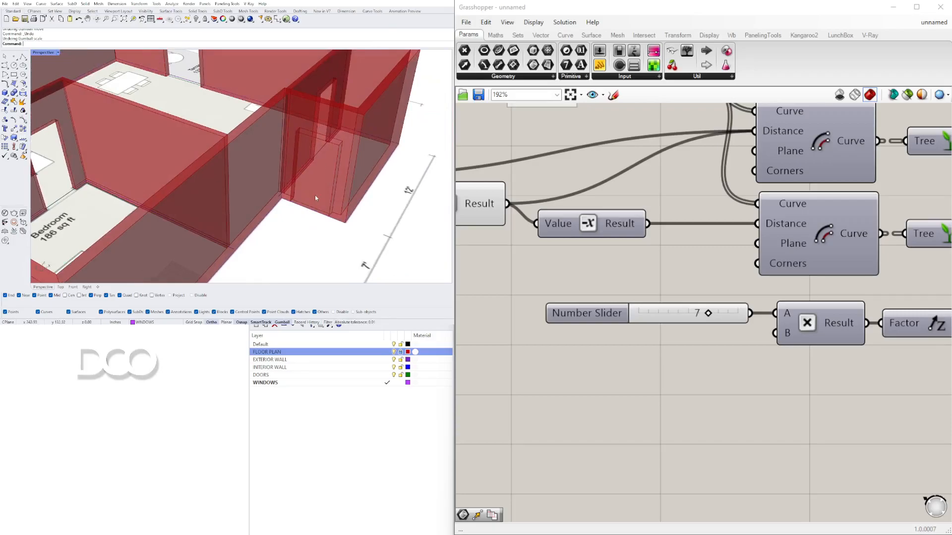
Step: Set the DOOR SUBTRACT FACTOR slider to 6.310
{"action": "scroll", "coordinate": [789, 311], "scroll_direction": "down", "scroll_amount": 3}
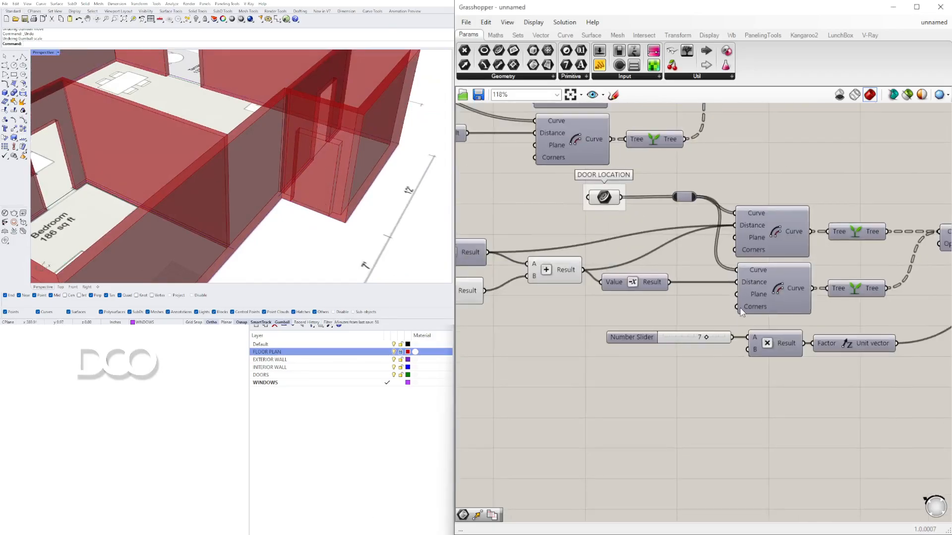
{"action": "scroll", "coordinate": [684, 369], "scroll_direction": "down", "scroll_amount": 2}
{"action": "scroll", "coordinate": [655, 352], "scroll_direction": "up", "scroll_amount": 8}
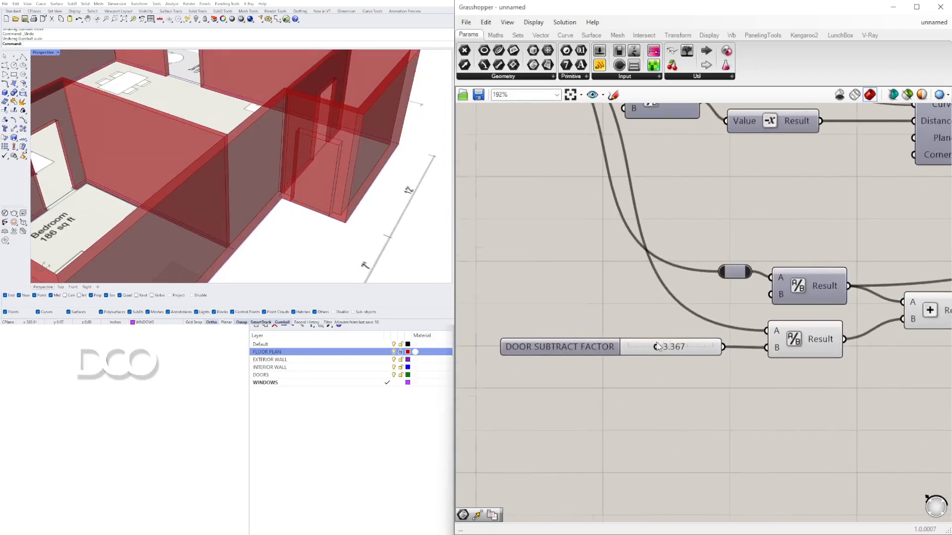
{"action": "left_click_drag", "start_coordinate": [622, 360], "coordinate": [701, 361]}
Step: Select the door Extrusion component and inspect the door solids against the walls in the 3D view
{"action": "scroll", "coordinate": [619, 298], "scroll_direction": "down", "scroll_amount": 10}
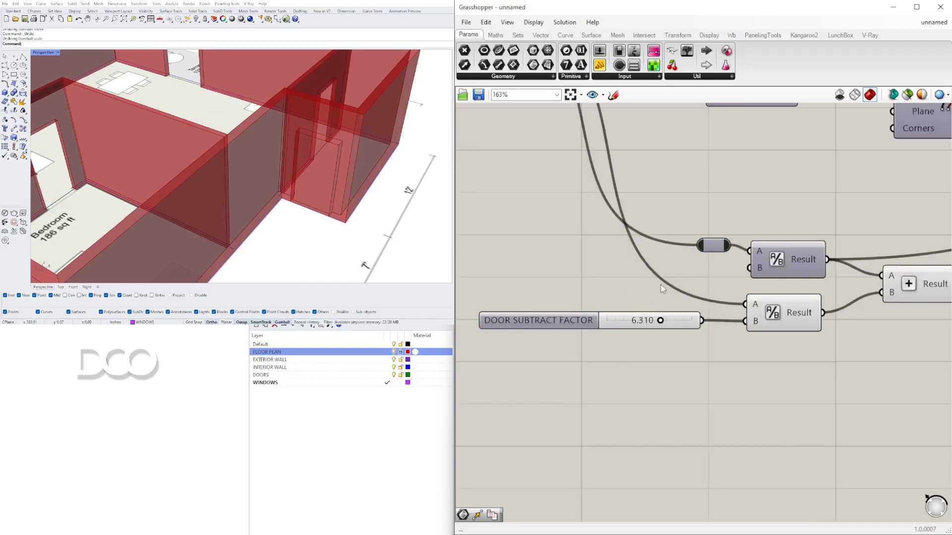
{"action": "right_click_drag", "start_coordinate": [941, 265], "coordinate": [463, 364]}
{"action": "scroll", "coordinate": [486, 365], "scroll_direction": "down", "scroll_amount": 4}
{"action": "scroll", "coordinate": [793, 259], "scroll_direction": "up", "scroll_amount": 3}
{"action": "left_click", "coordinate": [735, 231]}
{"action": "left_click", "coordinate": [732, 201]}
{"action": "left_click", "coordinate": [727, 210]}
{"action": "right_click_drag", "start_coordinate": [571, 292], "coordinate": [720, 341]}
{"action": "right_click", "coordinate": [767, 342]}
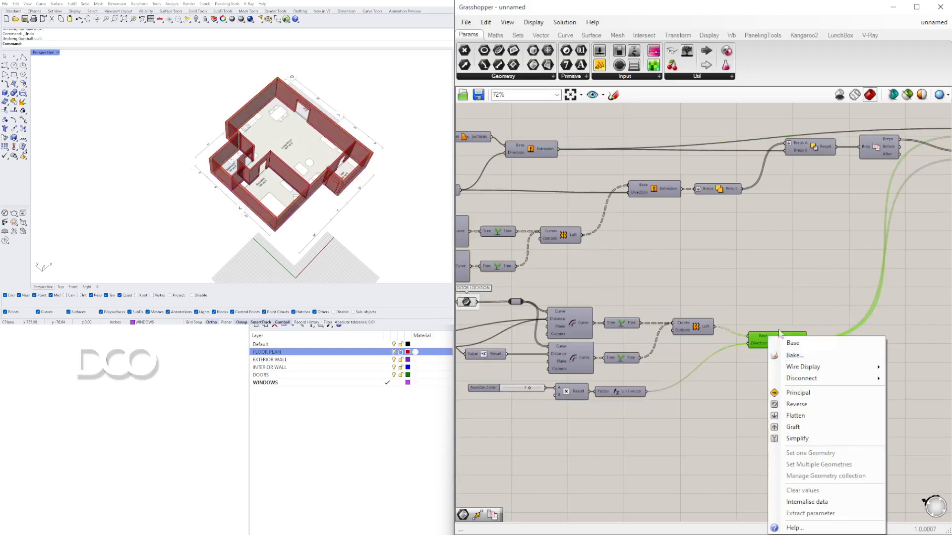
{"action": "left_click", "coordinate": [777, 338]}
{"action": "right_click", "coordinate": [774, 339]}
{"action": "left_click", "coordinate": [786, 358]}
{"action": "scroll", "coordinate": [282, 145], "scroll_direction": "up", "scroll_amount": 10}
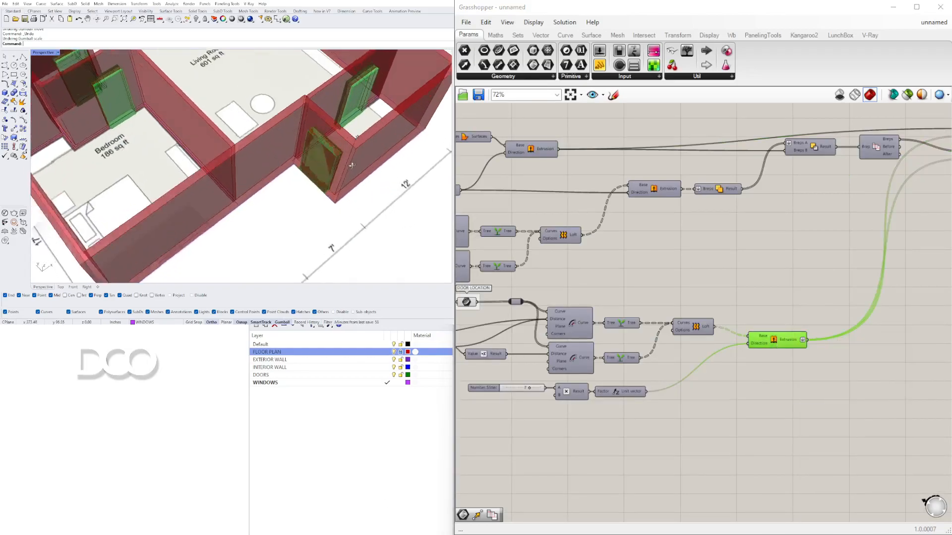
{"action": "scroll", "coordinate": [282, 144], "scroll_direction": "down", "scroll_amount": 12}
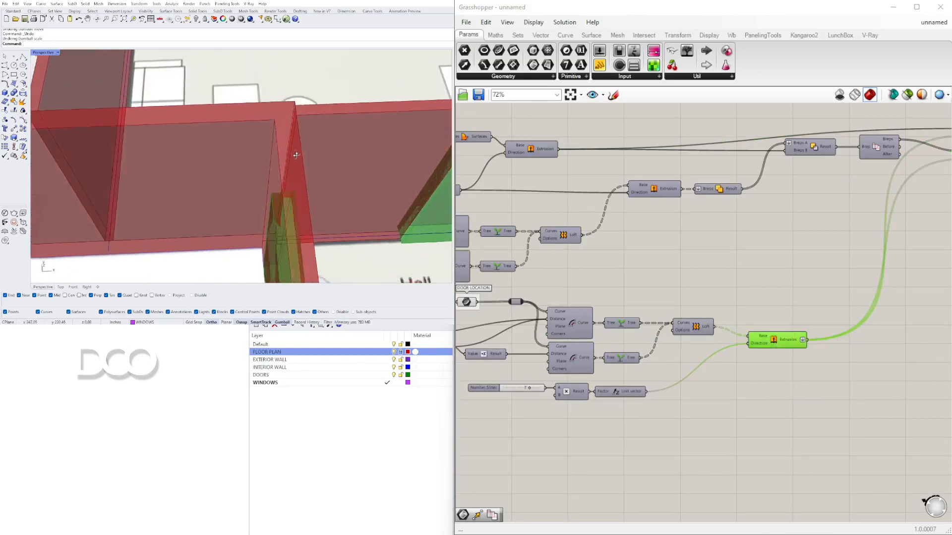
Step: Set the DOOR SUBTRACT FACTOR slider to 2.539
{"action": "scroll", "coordinate": [602, 266], "scroll_direction": "down", "scroll_amount": 4}
{"action": "right_click_drag", "start_coordinate": [677, 289], "coordinate": [809, 309]}
{"action": "scroll", "coordinate": [697, 351], "scroll_direction": "up", "scroll_amount": 5}
{"action": "right_click_drag", "start_coordinate": [780, 340], "coordinate": [883, 359]}
{"action": "scroll", "coordinate": [623, 344], "scroll_direction": "up", "scroll_amount": 6}
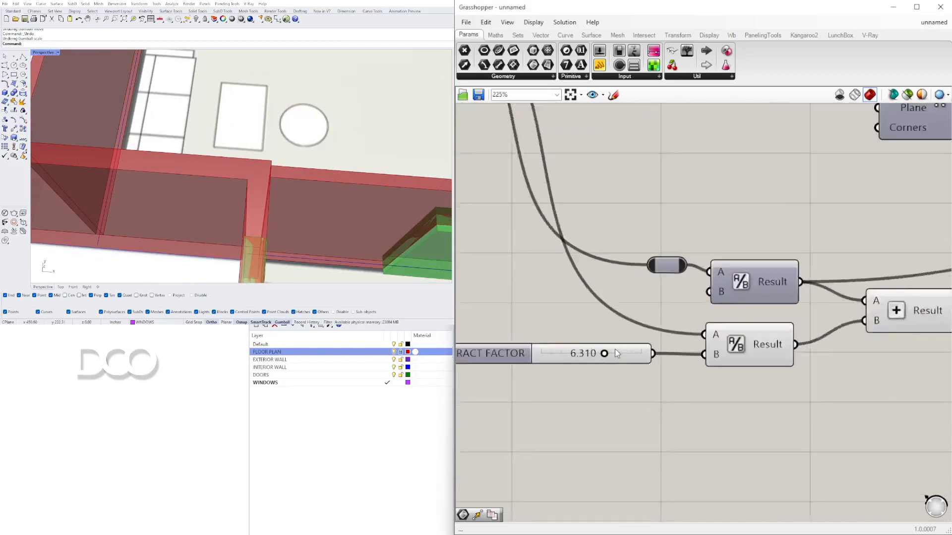
{"action": "left_click", "coordinate": [611, 366]}
{"action": "left_click_drag", "start_coordinate": [611, 366], "coordinate": [546, 355]}
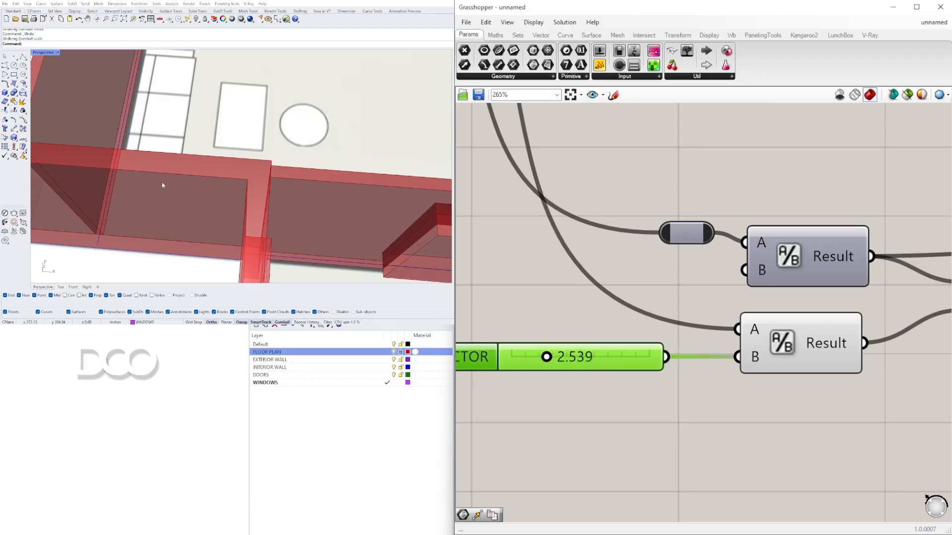
Step: Inspect the resulting door openings around the hall and bedroom in the 3D view
{"action": "scroll", "coordinate": [161, 185], "scroll_direction": "down", "scroll_amount": 8}
{"action": "right_click_drag", "start_coordinate": [162, 185], "coordinate": [221, 194]}
{"action": "scroll", "coordinate": [672, 285], "scroll_direction": "down", "scroll_amount": 3}
{"action": "scroll", "coordinate": [673, 285], "scroll_direction": "up", "scroll_amount": 1}
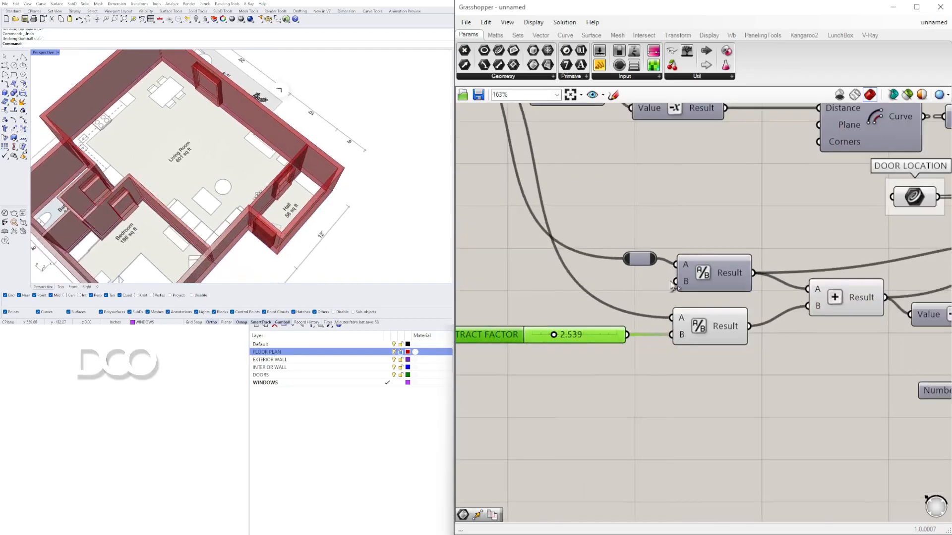
{"action": "scroll", "coordinate": [590, 302], "scroll_direction": "down", "scroll_amount": 1}
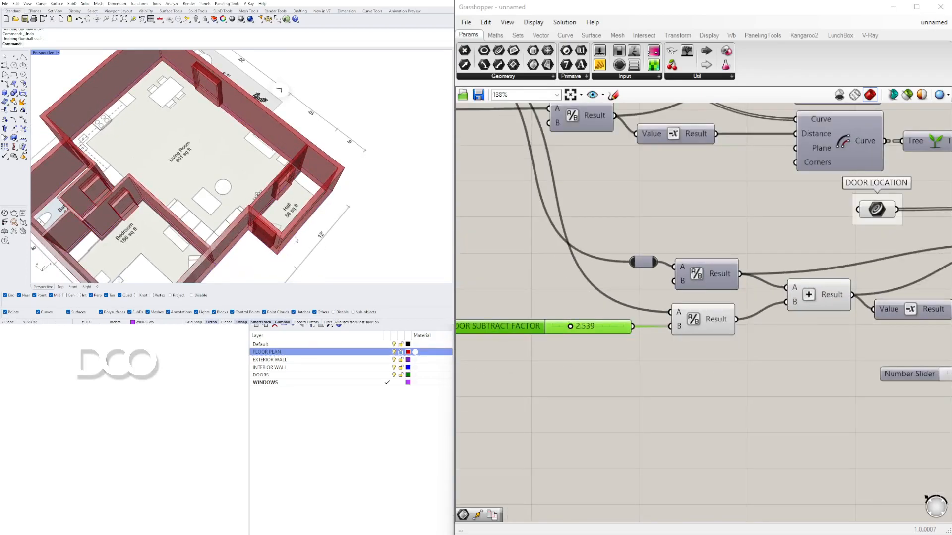
{"action": "right_click_drag", "start_coordinate": [299, 240], "coordinate": [224, 240]}
{"action": "scroll", "coordinate": [222, 241], "scroll_direction": "up", "scroll_amount": 7}
{"action": "scroll", "coordinate": [220, 239], "scroll_direction": "up", "scroll_amount": 5}
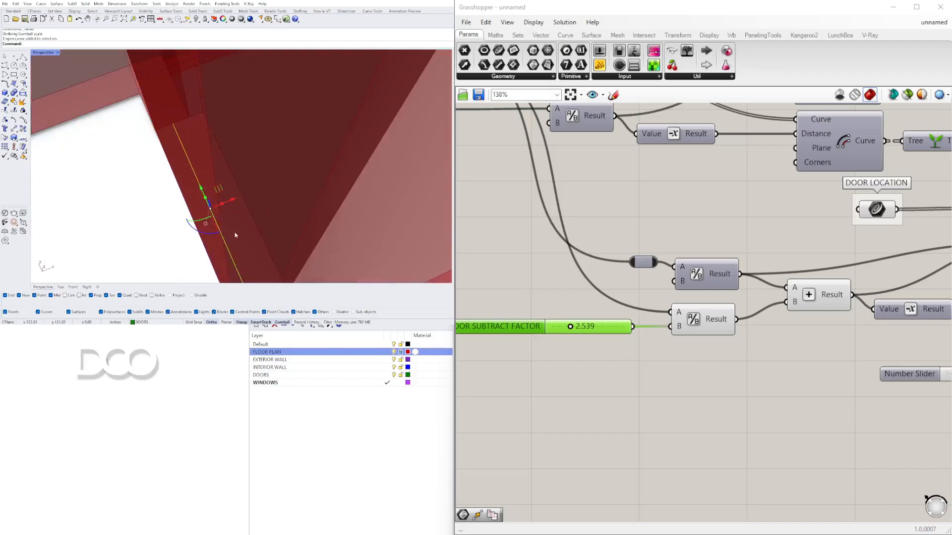
{"action": "scroll", "coordinate": [231, 207], "scroll_direction": "down", "scroll_amount": 10}
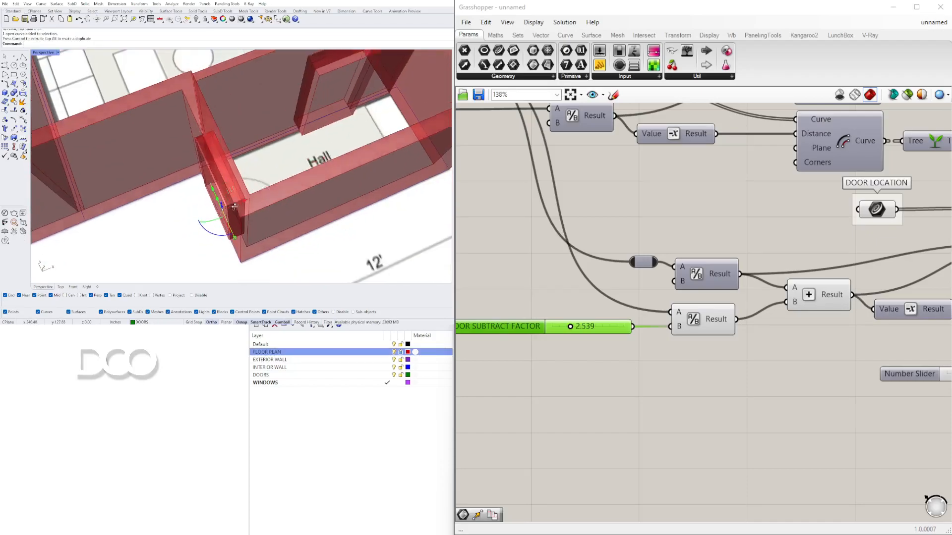
{"action": "right_click_drag", "start_coordinate": [222, 215], "coordinate": [234, 215]}
{"action": "scroll", "coordinate": [235, 216], "scroll_direction": "down", "scroll_amount": 6}
{"action": "scroll", "coordinate": [229, 203], "scroll_direction": "down", "scroll_amount": 5}
{"action": "right_click_drag", "start_coordinate": [228, 203], "coordinate": [387, 181]}
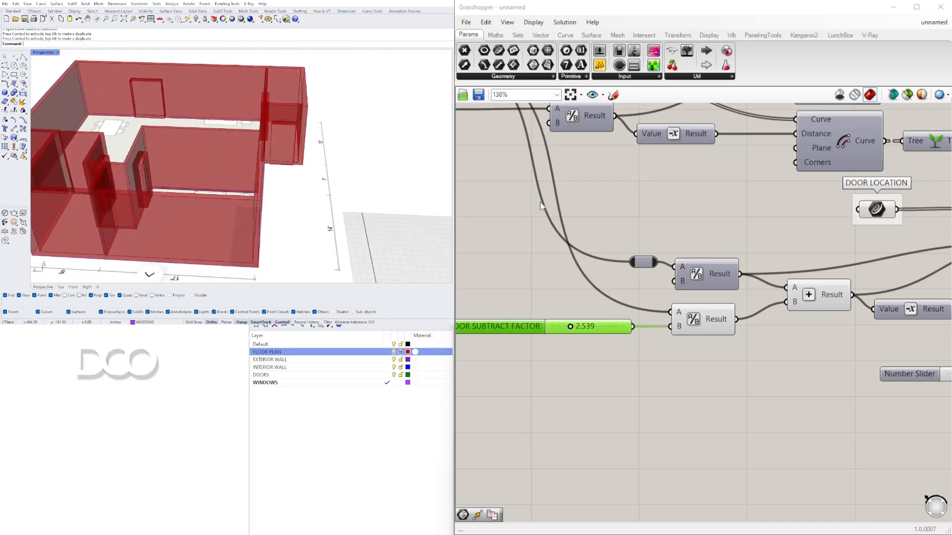
Step: Review the door-opening component group on the canvas alongside the 3D model
{"action": "scroll", "coordinate": [532, 199], "scroll_direction": "down", "scroll_amount": 6}
{"action": "left_click_drag", "start_coordinate": [780, 365], "coordinate": [598, 229]}
{"action": "middle_click", "coordinate": [598, 228]}
{"action": "left_click", "coordinate": [627, 204]}
{"action": "right_click_drag", "start_coordinate": [347, 151], "coordinate": [238, 188]}
{"action": "right_click_drag", "start_coordinate": [852, 199], "coordinate": [657, 265]}
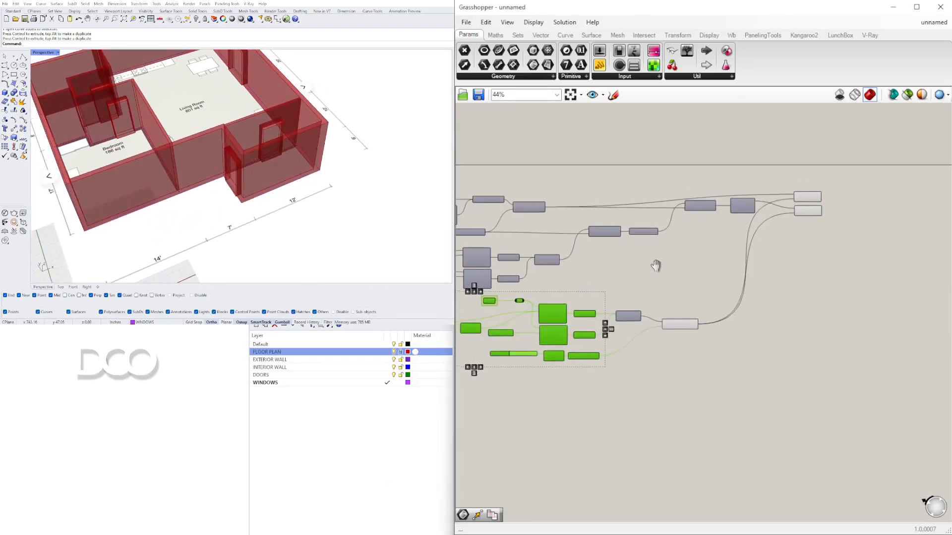
{"action": "left_click_drag", "start_coordinate": [709, 339], "coordinate": [666, 282]}
{"action": "middle_click", "coordinate": [665, 282]}
{"action": "left_click", "coordinate": [700, 246]}
{"action": "right_click_drag", "start_coordinate": [255, 158], "coordinate": [225, 144]}
{"action": "right_click_drag", "start_coordinate": [188, 109], "coordinate": [289, 184], "text": "shift"}
Step: Locate and select the two Solid Difference components on the canvas
{"action": "scroll", "coordinate": [270, 166], "scroll_direction": "up", "scroll_amount": 7}
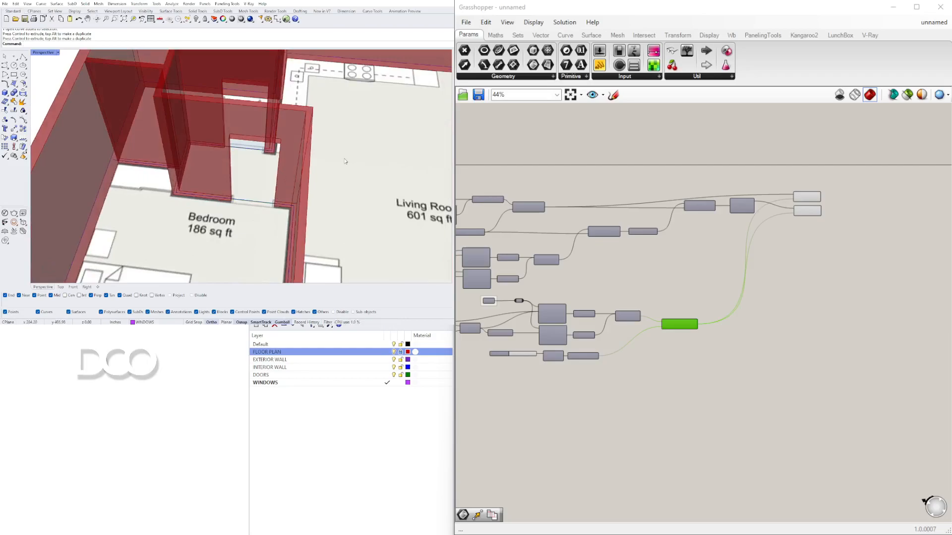
{"action": "scroll", "coordinate": [788, 275], "scroll_direction": "up", "scroll_amount": 1}
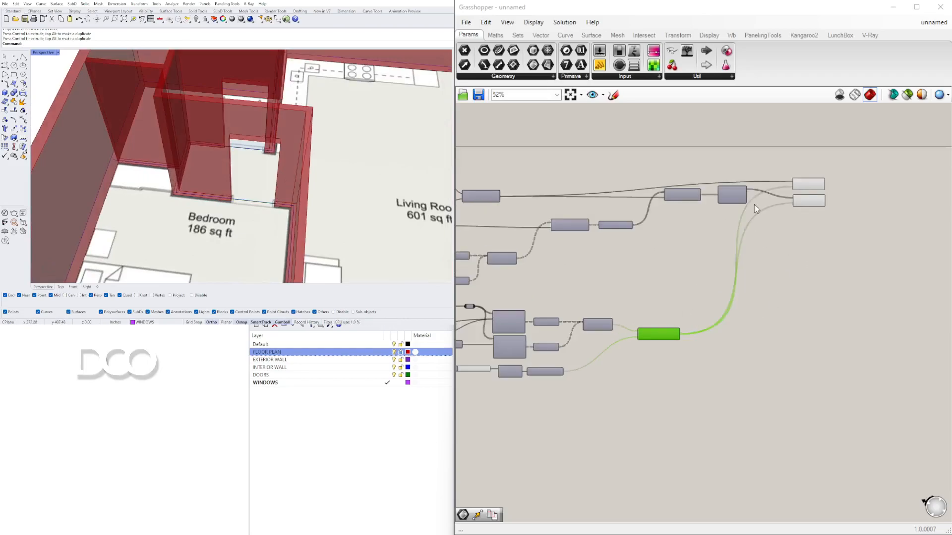
{"action": "scroll", "coordinate": [806, 188], "scroll_direction": "up", "scroll_amount": 4}
{"action": "left_click", "coordinate": [806, 187]}
{"action": "left_click", "coordinate": [807, 223]}
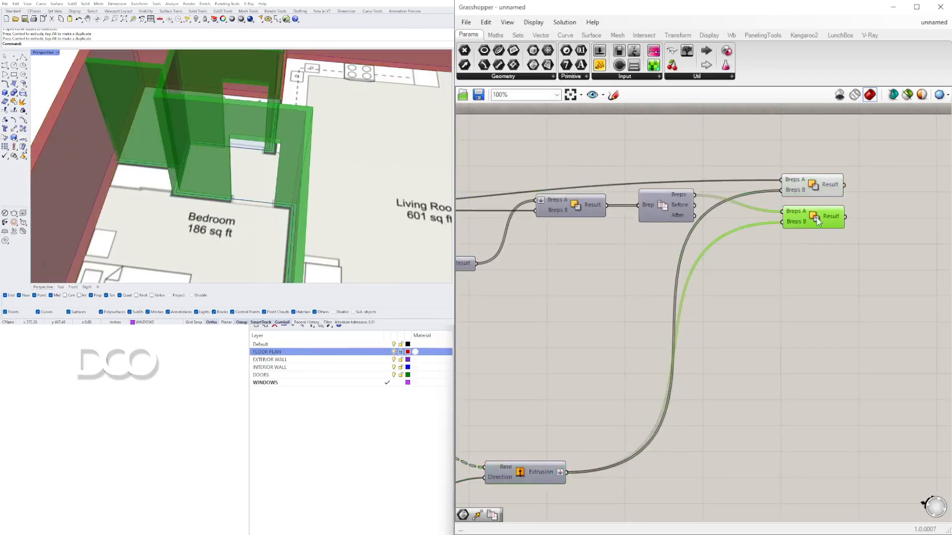
{"action": "left_click", "coordinate": [775, 311]}
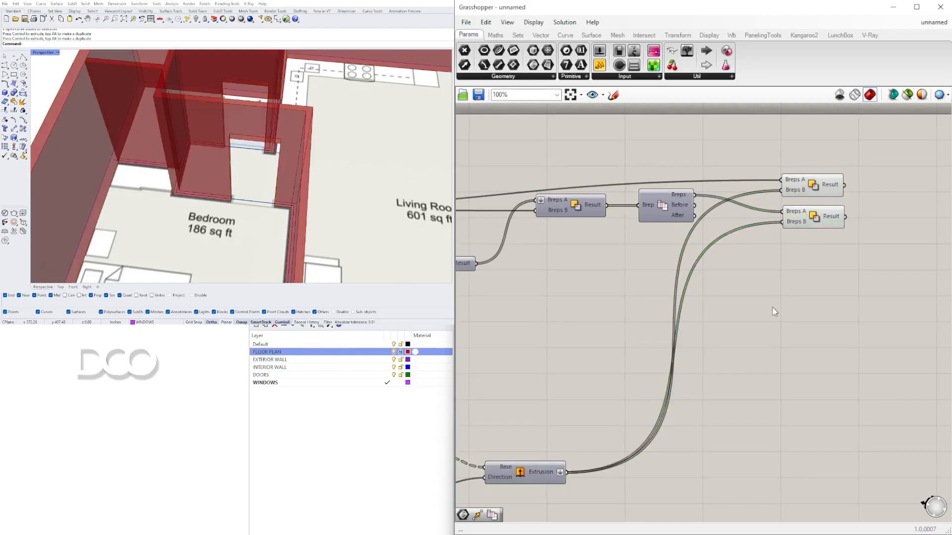
{"action": "left_click", "coordinate": [818, 223]}
{"action": "left_click", "coordinate": [814, 256]}
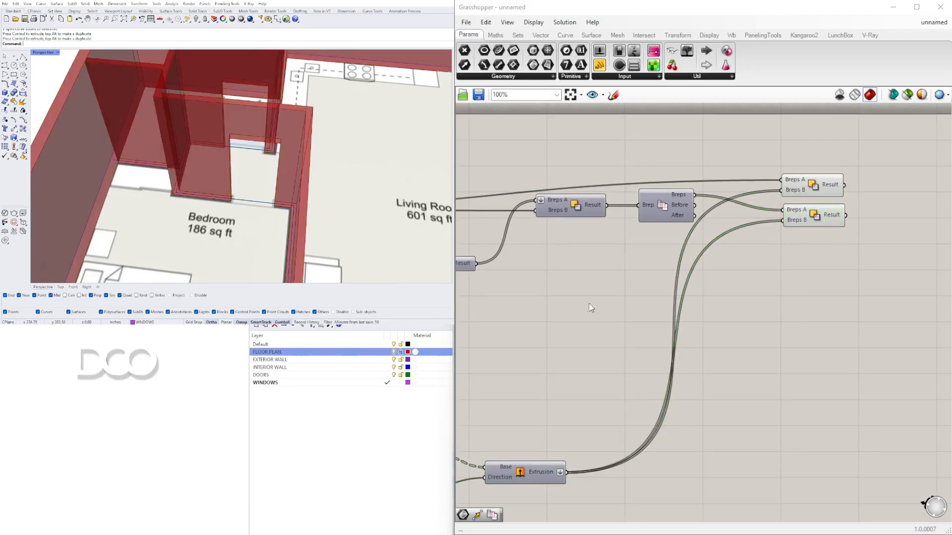
Step: Add a Solid Intersection component below the Solid Difference components
{"action": "double_click", "coordinate": [792, 303]}
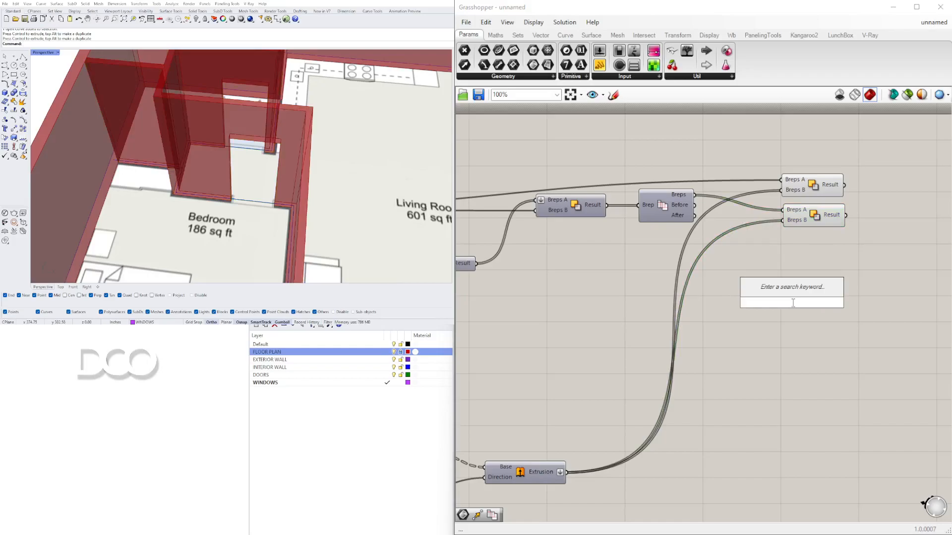
{"action": "type", "text": "INTER"}
{"action": "key", "text": "Up"}
{"action": "key", "text": "Up"}
{"action": "key", "text": "Up"}
{"action": "key", "text": "Up"}
{"action": "key", "text": "Up"}
{"action": "key", "text": "Up"}
{"action": "key", "text": "Up"}
{"action": "key", "text": "Up"}
{"action": "key", "text": "Up"}
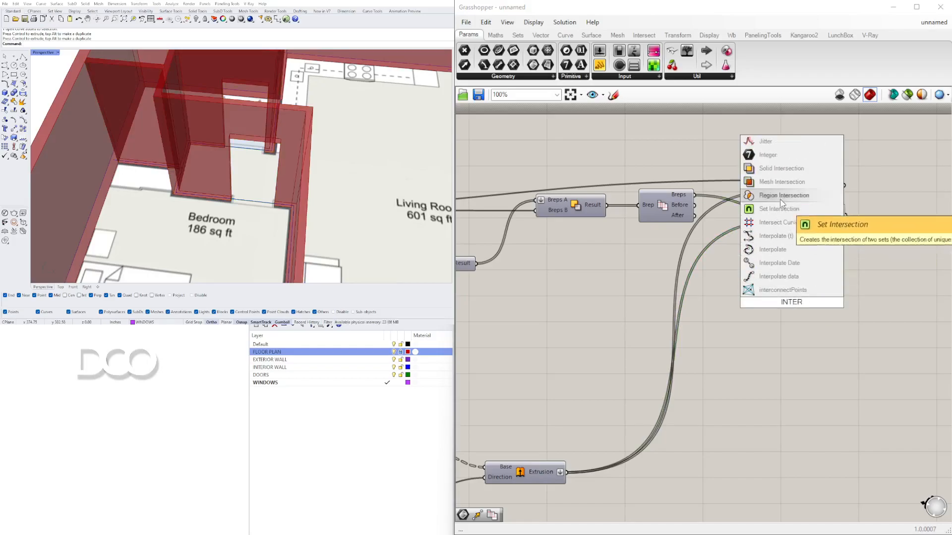
{"action": "key", "text": "Return"}
{"action": "left_click", "coordinate": [730, 339]}
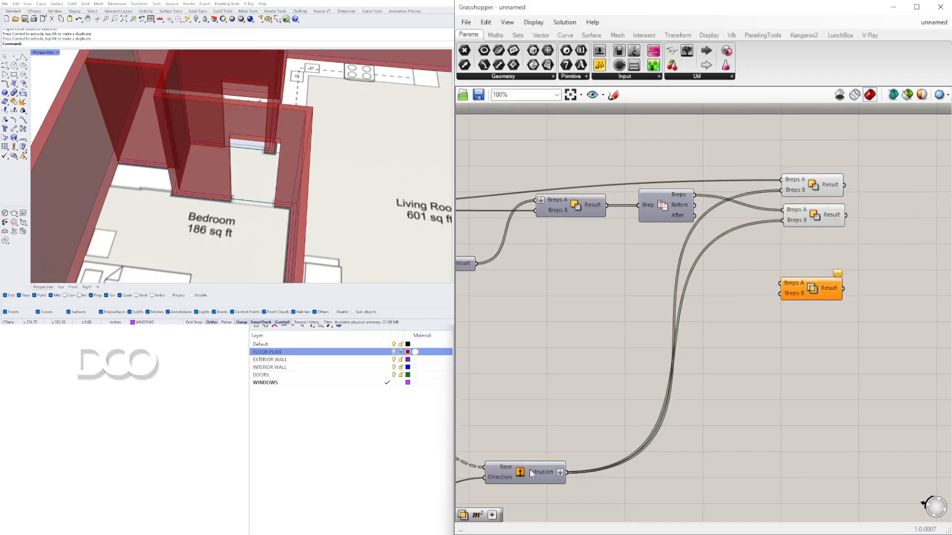
Step: Turn on the door Extrusion's preview and wire the Split Breps and Extrusion outputs into the new Solid Intersection's inputs
{"action": "left_click", "coordinate": [518, 472]}
{"action": "right_click", "coordinate": [517, 471]}
{"action": "left_click", "coordinate": [532, 490]}
{"action": "left_click", "coordinate": [574, 479]}
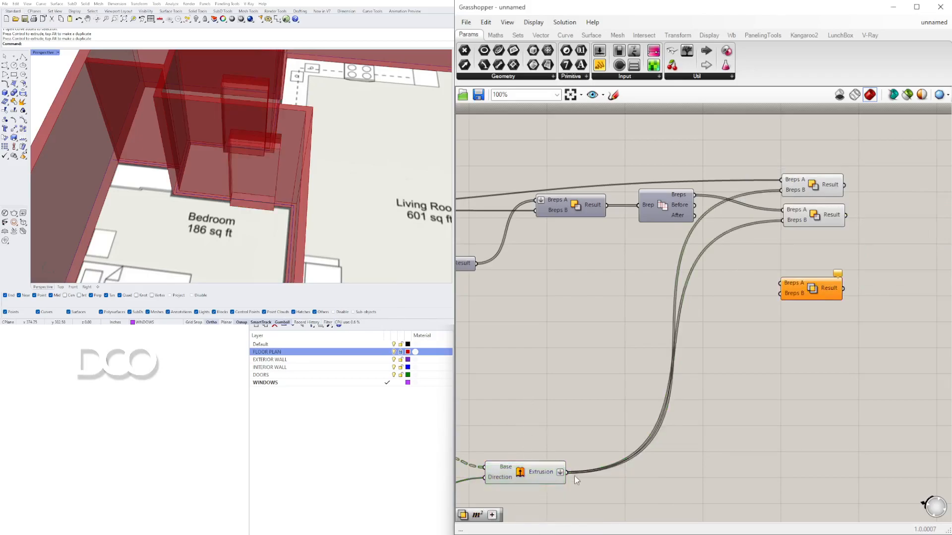
{"action": "left_click_drag", "start_coordinate": [766, 333], "coordinate": [806, 276]}
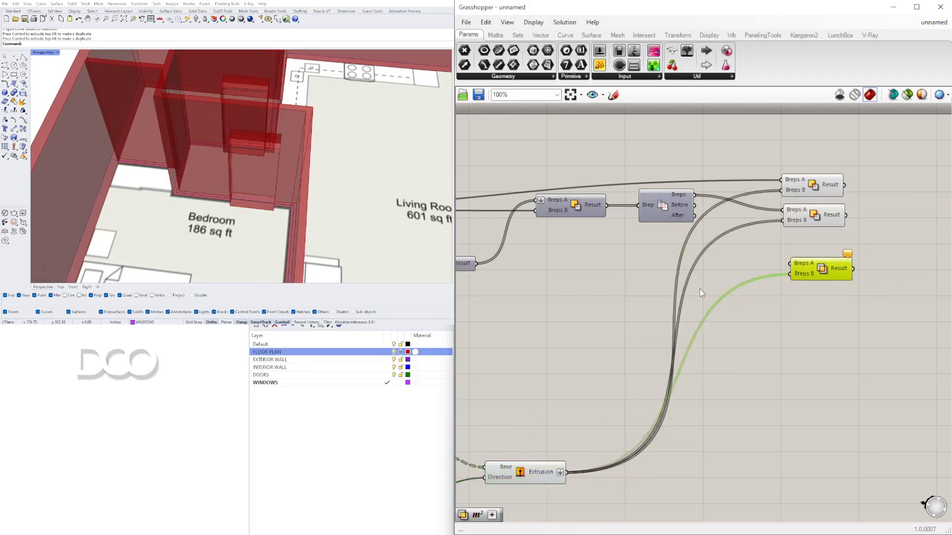
{"action": "right_click_drag", "start_coordinate": [622, 227], "coordinate": [668, 226]}
{"action": "left_click", "coordinate": [709, 198]}
{"action": "right_click", "coordinate": [708, 200]}
{"action": "left_click", "coordinate": [719, 216]}
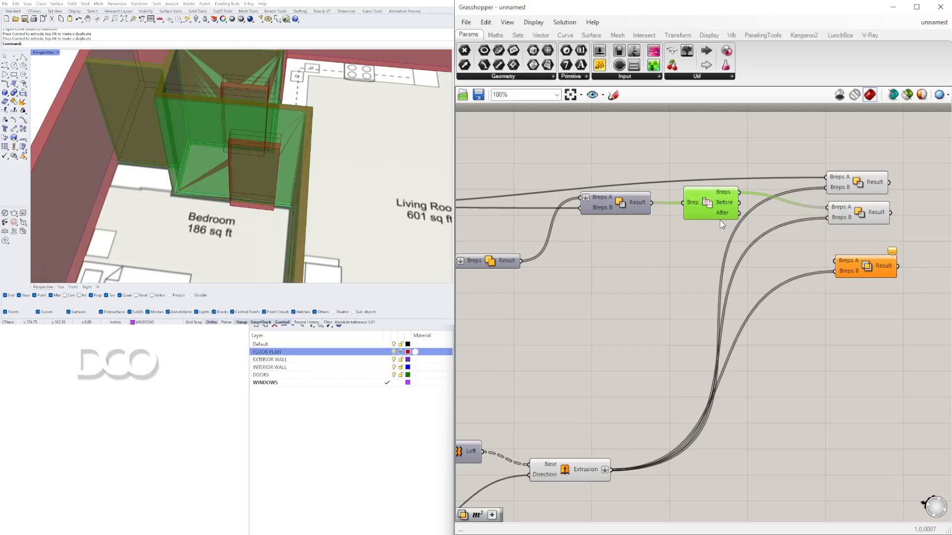
{"action": "scroll", "coordinate": [735, 267], "scroll_direction": "down", "scroll_amount": 3}
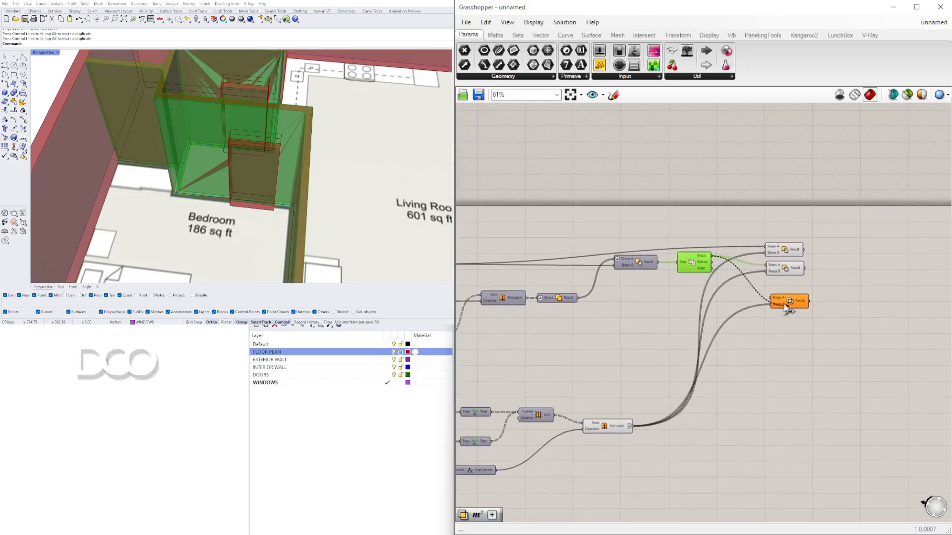
Step: Flatten both the Breps A and Breps B inputs of the Solid Intersection component
{"action": "left_click_drag", "start_coordinate": [791, 298], "coordinate": [786, 286]}
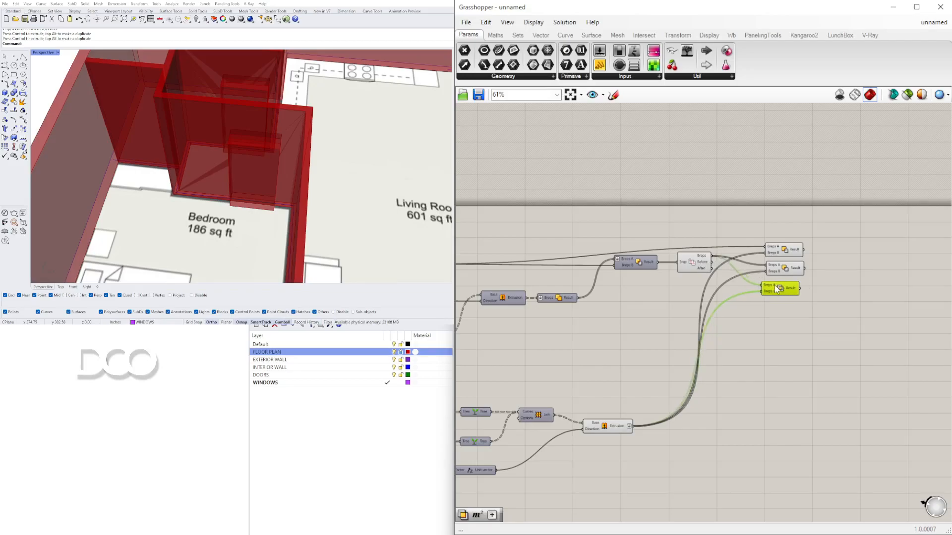
{"action": "right_click", "coordinate": [766, 286]}
{"action": "left_click", "coordinate": [795, 366]}
{"action": "right_click", "coordinate": [770, 292]}
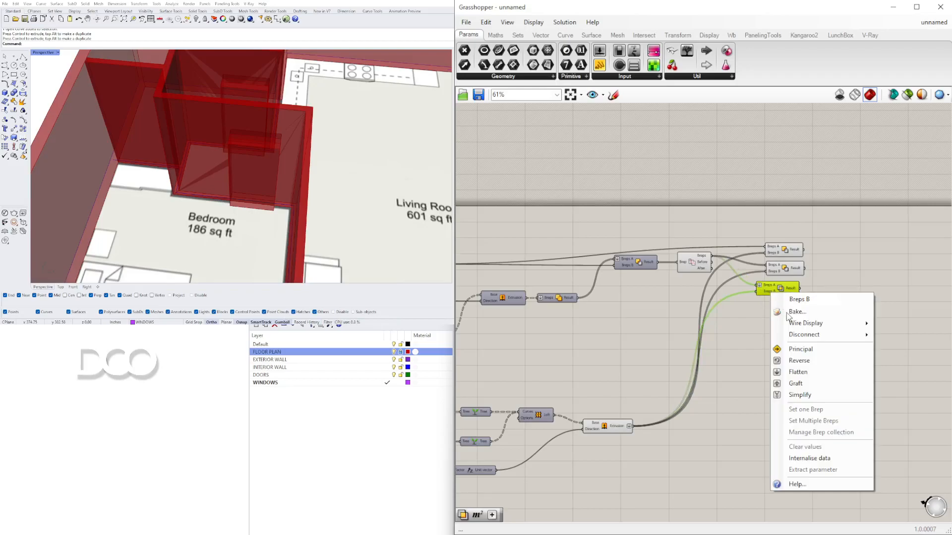
{"action": "left_click", "coordinate": [799, 372]}
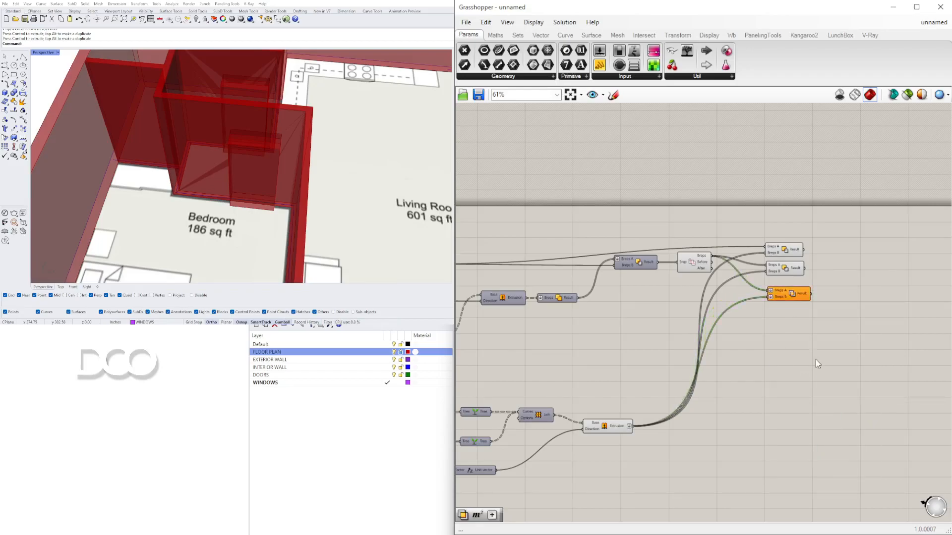
{"action": "left_click", "coordinate": [611, 429]}
{"action": "left_click", "coordinate": [704, 263]}
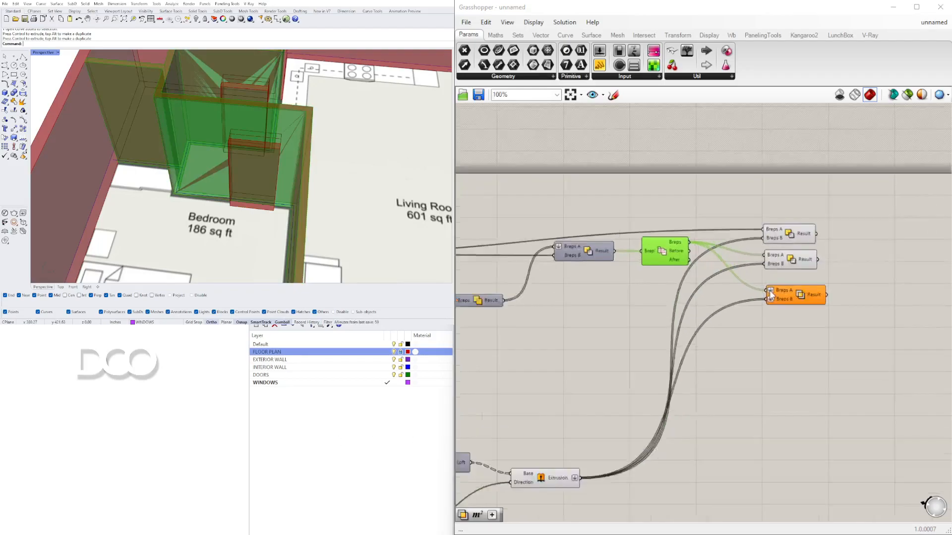
Step: Switch the Solid Intersection's Breps B input from flatten to graft
{"action": "scroll", "coordinate": [765, 296], "scroll_direction": "up", "scroll_amount": 5}
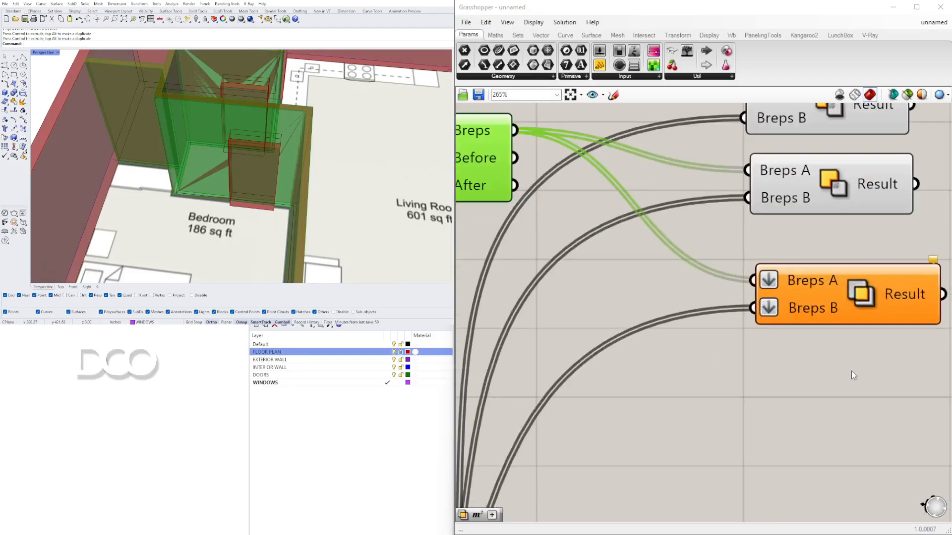
{"action": "left_click", "coordinate": [777, 337]}
{"action": "left_click_drag", "start_coordinate": [806, 303], "coordinate": [797, 292]}
{"action": "right_click", "coordinate": [764, 297]}
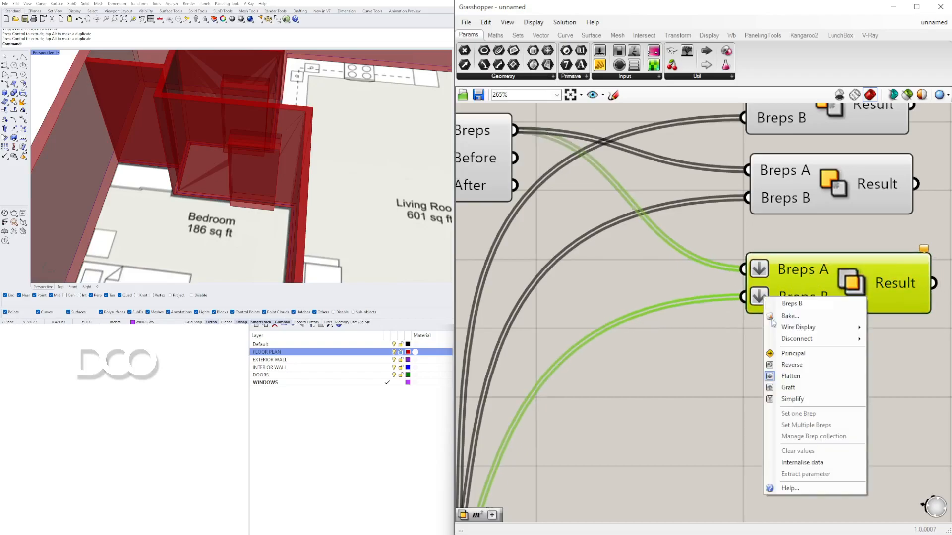
{"action": "left_click", "coordinate": [788, 387]}
{"action": "right_click_drag", "start_coordinate": [757, 272], "coordinate": [757, 270]}
{"action": "left_click", "coordinate": [818, 389]}
{"action": "left_click", "coordinate": [839, 268]}
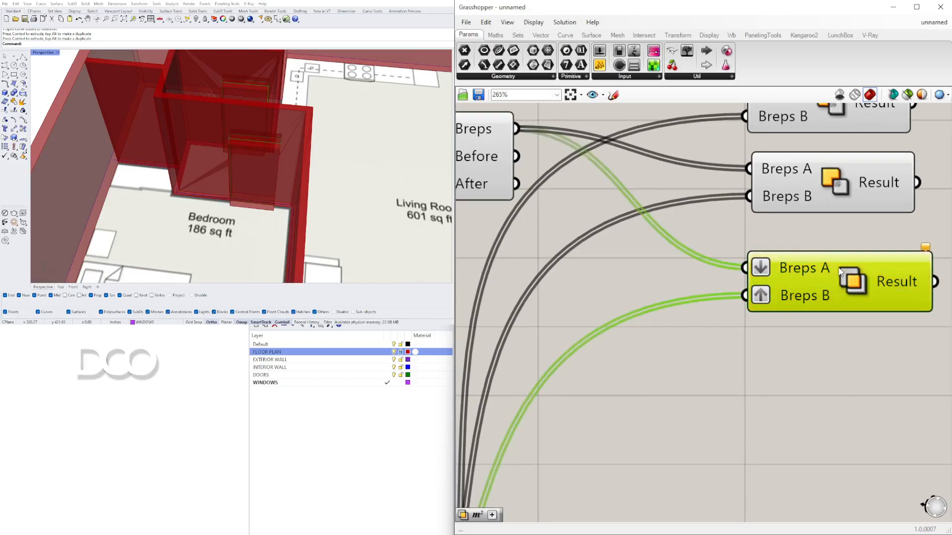
{"action": "scroll", "coordinate": [212, 159], "scroll_direction": "down", "scroll_amount": 8}
{"action": "right_click_drag", "start_coordinate": [214, 158], "coordinate": [267, 152]}
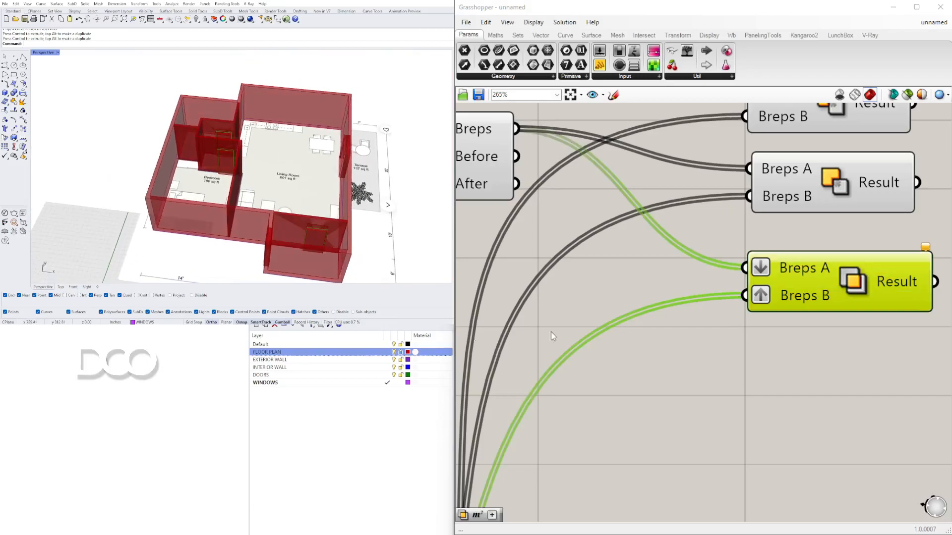
Step: Remove the flatten from the Solid Intersection's Breps A input and toggle the Split component's preview
{"action": "right_click", "coordinate": [764, 263]}
{"action": "left_click", "coordinate": [799, 343]}
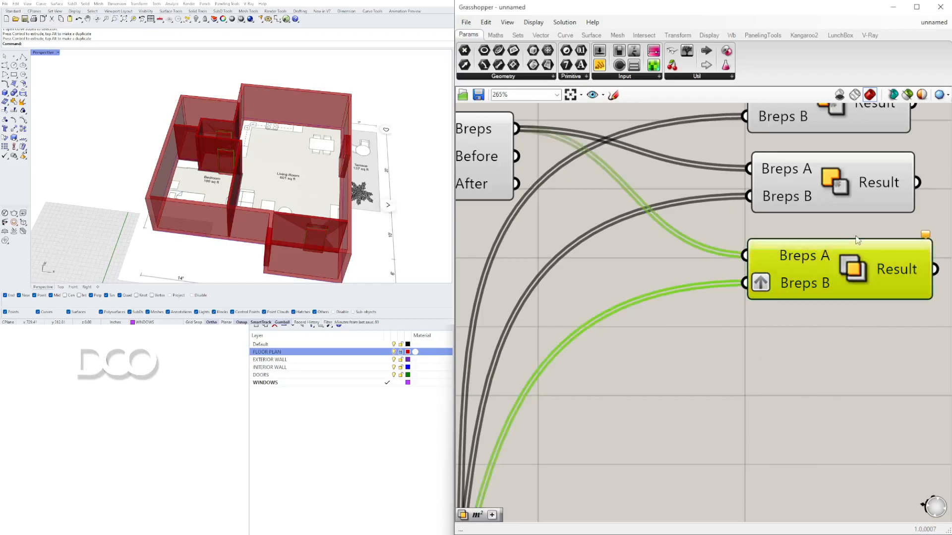
{"action": "scroll", "coordinate": [837, 259], "scroll_direction": "down", "scroll_amount": 5}
{"action": "right_click_drag", "start_coordinate": [789, 240], "coordinate": [785, 231]}
{"action": "left_click", "coordinate": [686, 205]}
{"action": "right_click", "coordinate": [690, 207]}
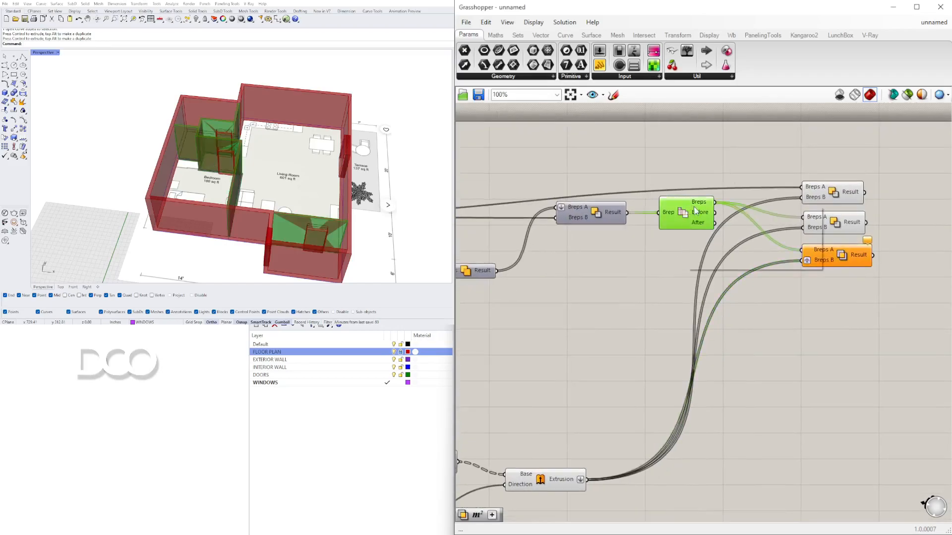
{"action": "left_click", "coordinate": [710, 225]}
{"action": "scroll", "coordinate": [798, 259], "scroll_direction": "up", "scroll_amount": 4}
{"action": "left_click", "coordinate": [861, 241]}
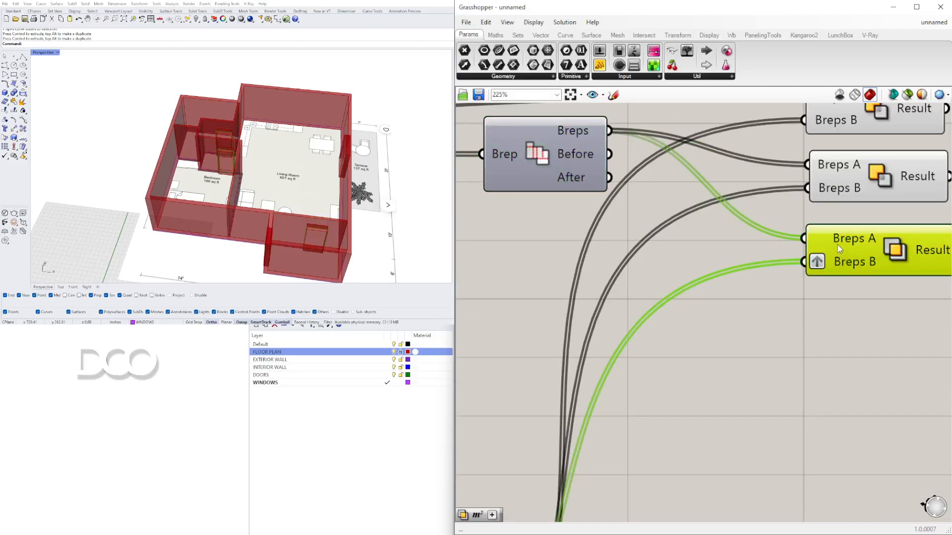
Step: Try grafting the Solid Intersection's Breps A input and remove the graft again
{"action": "right_click", "coordinate": [838, 243]}
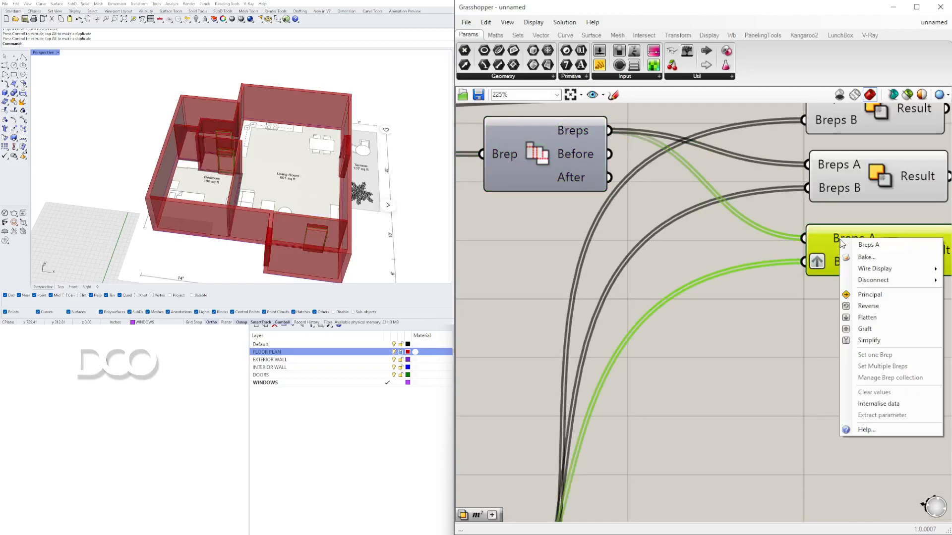
{"action": "left_click", "coordinate": [865, 329]}
{"action": "right_click_drag", "start_coordinate": [856, 247], "coordinate": [722, 251]}
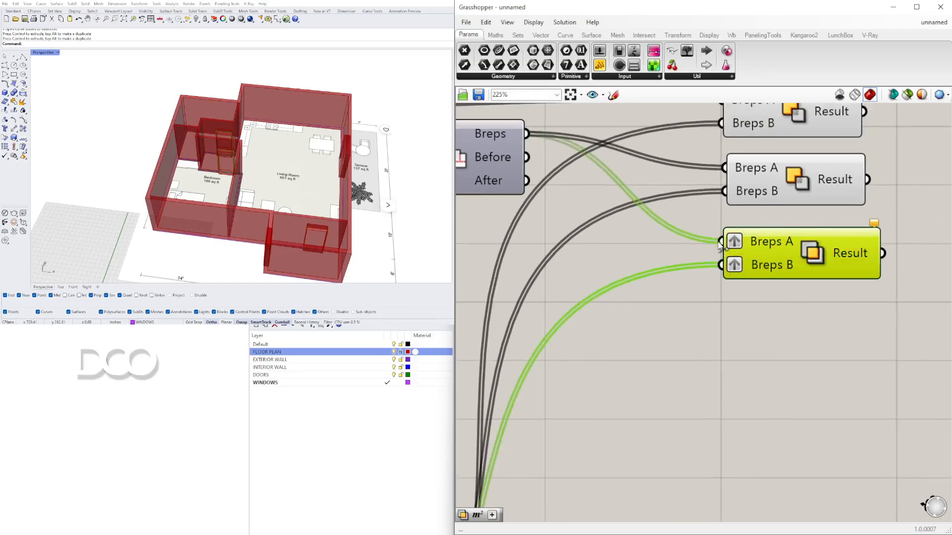
{"action": "right_click", "coordinate": [762, 238]}
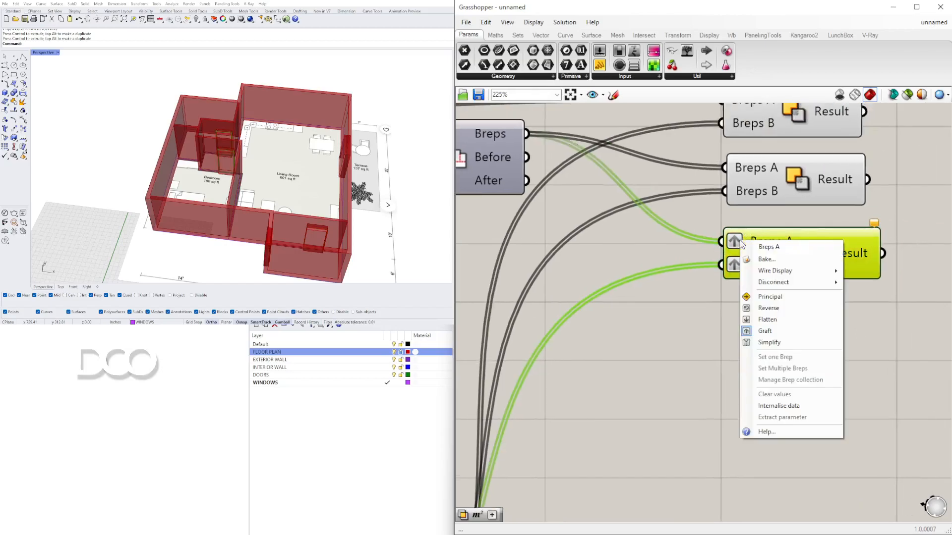
{"action": "left_click", "coordinate": [777, 327]}
{"action": "left_click", "coordinate": [815, 347]}
{"action": "left_click_drag", "start_coordinate": [797, 270], "coordinate": [793, 264]}
{"action": "left_click", "coordinate": [770, 296]}
Step: Turn off the door Extrusion component's preview
{"action": "scroll", "coordinate": [665, 201], "scroll_direction": "down", "scroll_amount": 3}
{"action": "right_click_drag", "start_coordinate": [665, 201], "coordinate": [793, 211]}
{"action": "scroll", "coordinate": [573, 255], "scroll_direction": "down", "scroll_amount": 3}
{"action": "left_click", "coordinate": [606, 383]}
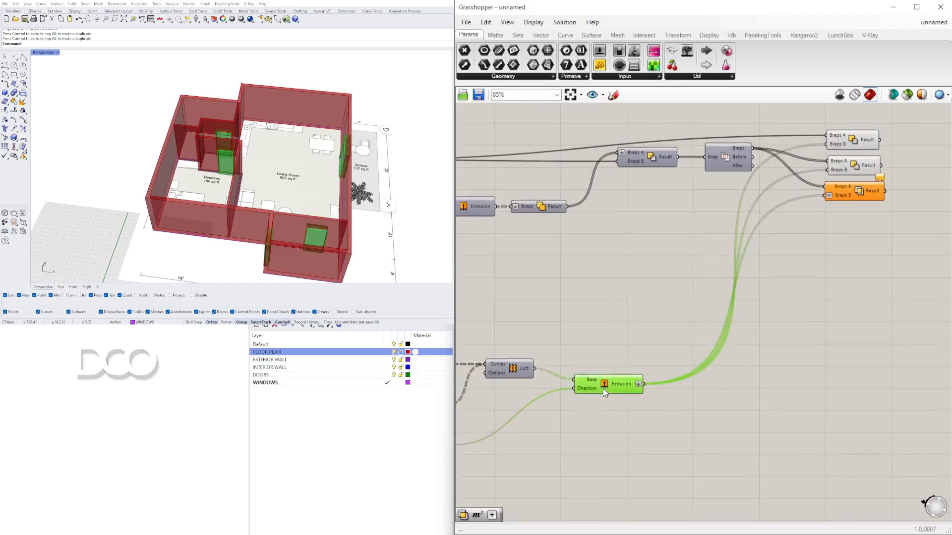
{"action": "right_click", "coordinate": [606, 387]}
{"action": "left_click", "coordinate": [617, 406]}
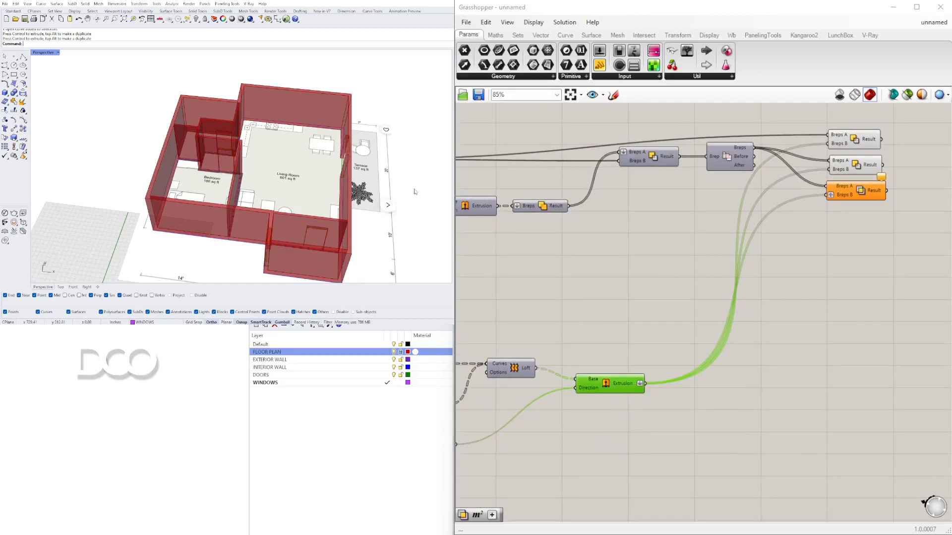
Step: Orbit and zoom around the 3D house model to inspect the walls and openings
{"action": "scroll", "coordinate": [246, 111], "scroll_direction": "up", "scroll_amount": 5}
{"action": "scroll", "coordinate": [264, 175], "scroll_direction": "up", "scroll_amount": 2}
{"action": "right_click_drag", "start_coordinate": [264, 175], "coordinate": [223, 183]}
{"action": "scroll", "coordinate": [278, 166], "scroll_direction": "up", "scroll_amount": 3}
{"action": "scroll", "coordinate": [203, 120], "scroll_direction": "down", "scroll_amount": 6}
{"action": "right_click_drag", "start_coordinate": [277, 214], "coordinate": [140, 173]}
{"action": "right_click_drag", "start_coordinate": [258, 207], "coordinate": [327, 197]}
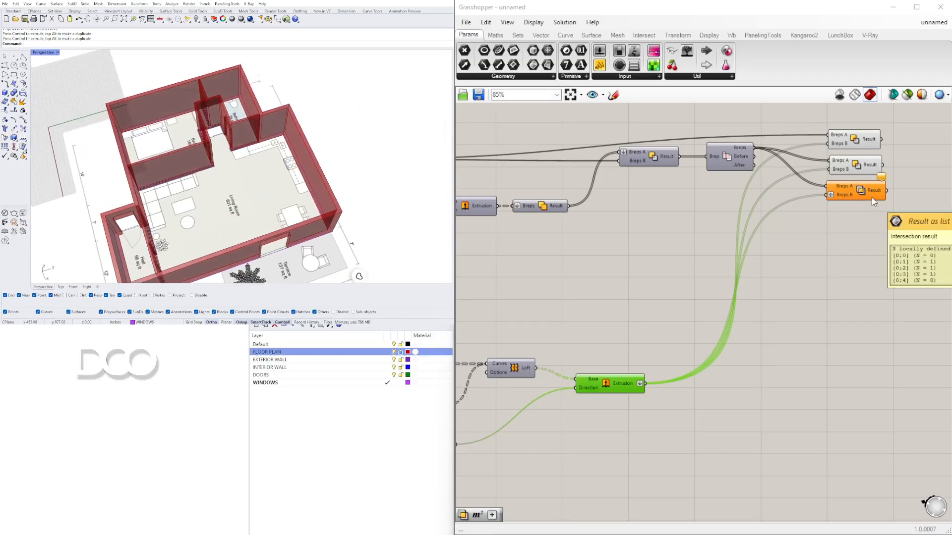
Step: Flatten the Solid Intersection's Result output and turn the door Extrusion's preview back on
{"action": "left_click", "coordinate": [855, 188]}
{"action": "right_click", "coordinate": [857, 189]}
{"action": "left_click", "coordinate": [829, 281]}
{"action": "left_click", "coordinate": [602, 386]}
{"action": "right_click", "coordinate": [601, 386]}
{"action": "left_click", "coordinate": [617, 403]}
{"action": "scroll", "coordinate": [364, 149], "scroll_direction": "up", "scroll_amount": 10}
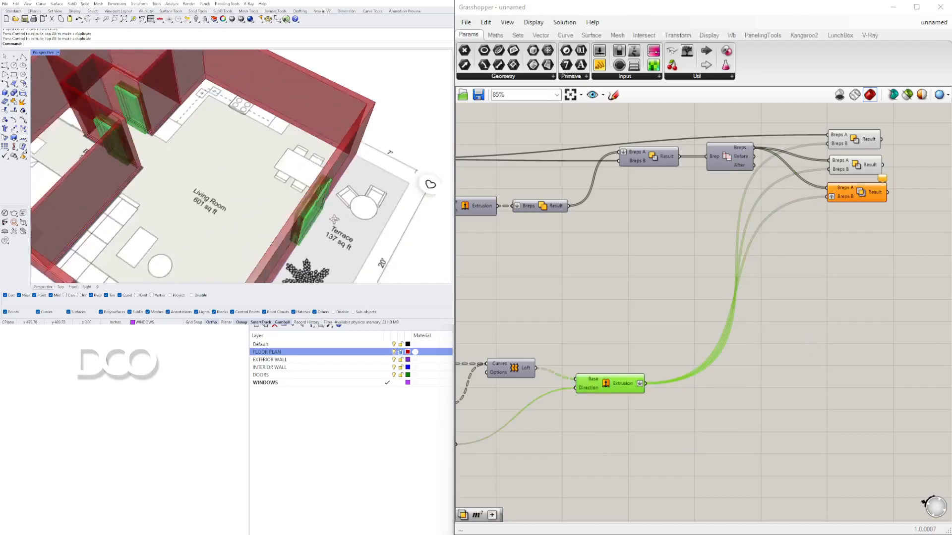
Step: Select the Solid Intersection and turn on the preview of the wall Extrude component
{"action": "right_click_drag", "start_coordinate": [365, 150], "coordinate": [322, 119], "text": "shift"}
{"action": "scroll", "coordinate": [322, 119], "scroll_direction": "down", "scroll_amount": 7}
{"action": "right_click_drag", "start_coordinate": [322, 119], "coordinate": [208, 144]}
{"action": "scroll", "coordinate": [736, 187], "scroll_direction": "down", "scroll_amount": 2}
{"action": "right_click_drag", "start_coordinate": [831, 245], "coordinate": [868, 326]}
{"action": "left_click", "coordinate": [863, 272]}
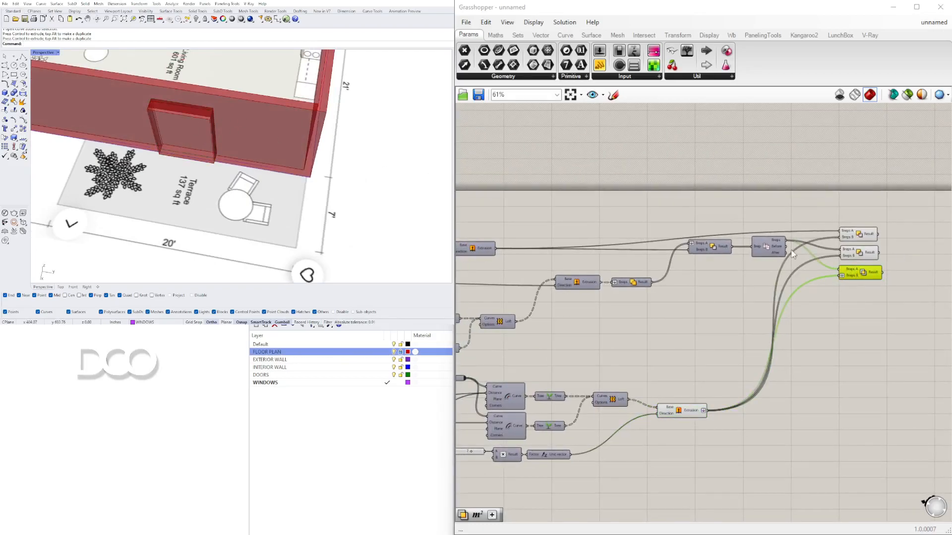
{"action": "right_click_drag", "start_coordinate": [531, 244], "coordinate": [637, 227]}
{"action": "right_click", "coordinate": [576, 232]}
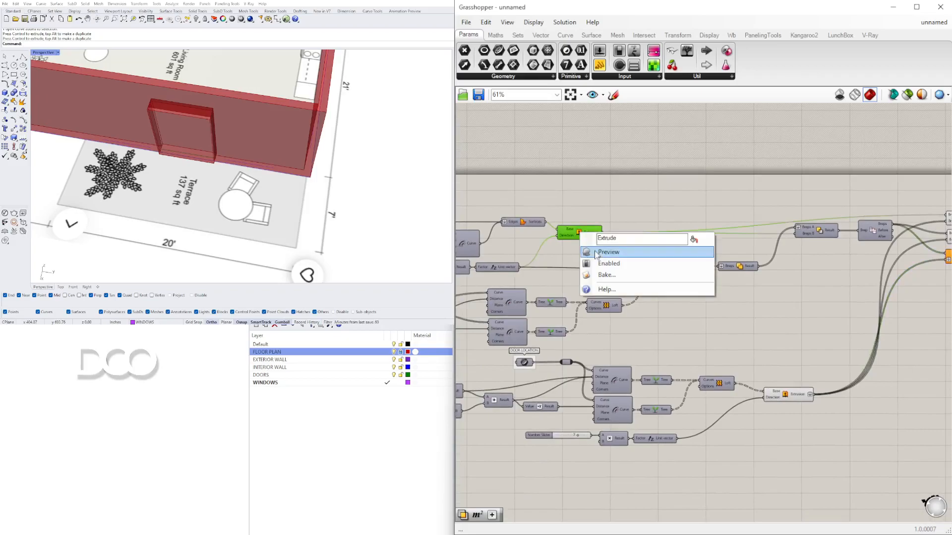
{"action": "left_click", "coordinate": [598, 254]}
Step: Connect the wall Extrude output into the Solid Intersection's Breps A input
{"action": "scroll", "coordinate": [206, 142], "scroll_direction": "down", "scroll_amount": 10}
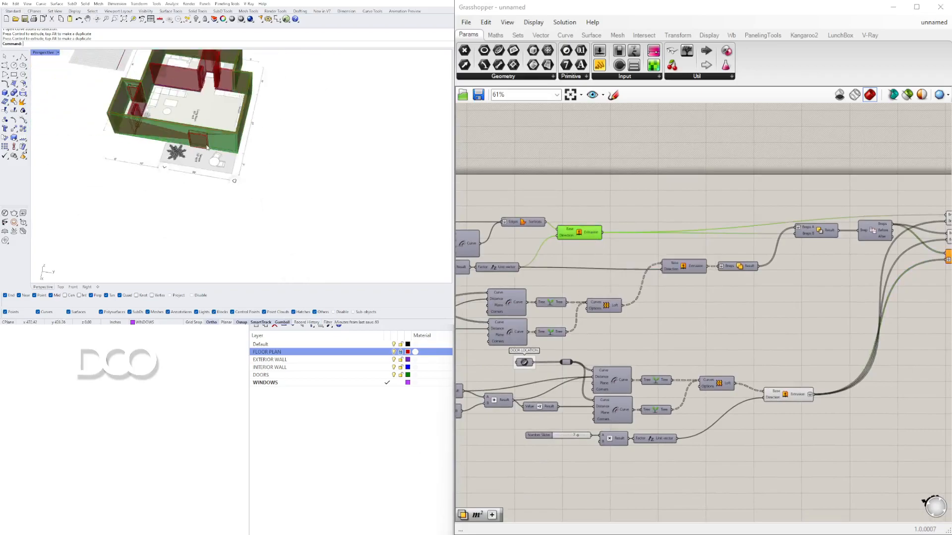
{"action": "scroll", "coordinate": [222, 105], "scroll_direction": "up", "scroll_amount": 5}
{"action": "right_click_drag", "start_coordinate": [719, 234], "coordinate": [595, 238]}
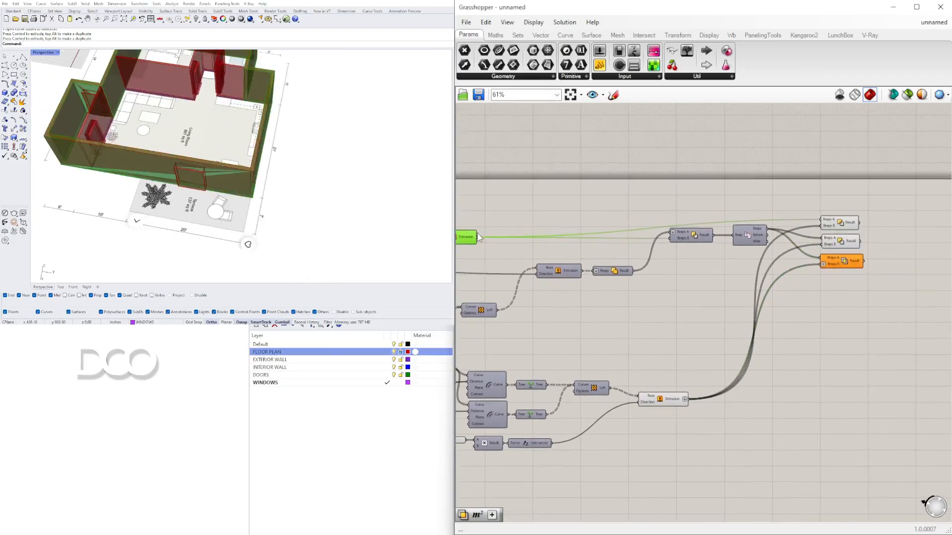
{"action": "left_click", "coordinate": [837, 267]}
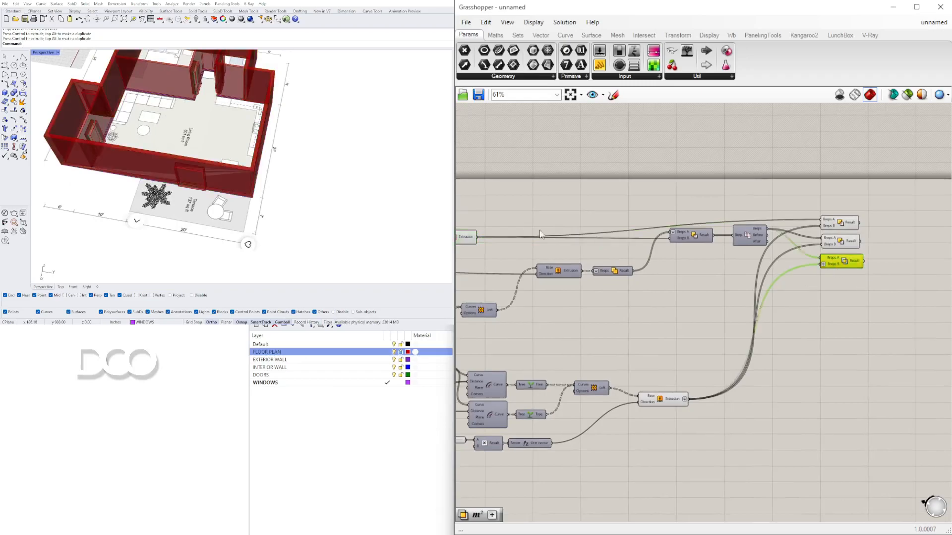
{"action": "right_click_drag", "start_coordinate": [474, 241], "coordinate": [481, 241]}
{"action": "left_click_drag", "start_coordinate": [485, 240], "coordinate": [829, 258]}
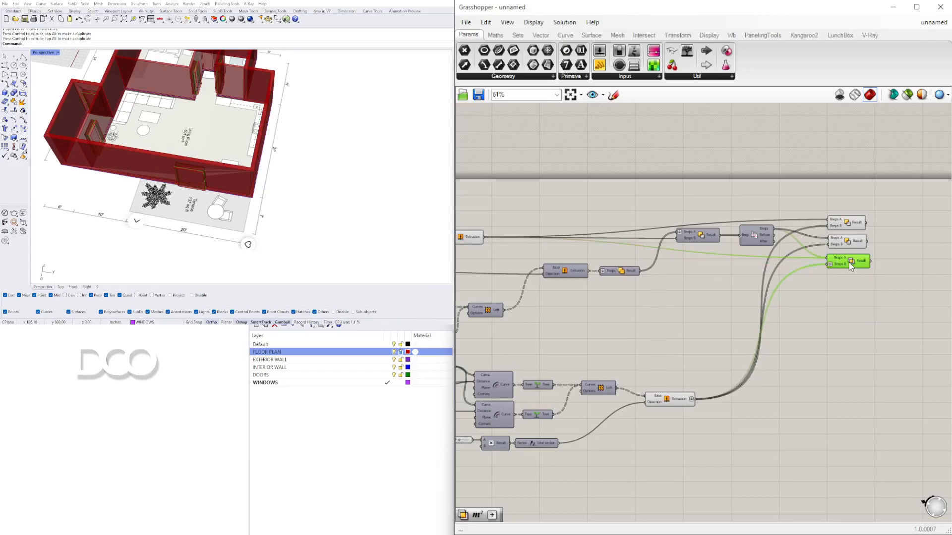
Step: Hide the preview of the door Extrusion component again
{"action": "scroll", "coordinate": [791, 311], "scroll_direction": "down", "scroll_amount": 1}
{"action": "left_click_drag", "start_coordinate": [785, 300], "coordinate": [520, 215]}
{"action": "scroll", "coordinate": [520, 215], "scroll_direction": "down", "scroll_amount": 1}
{"action": "middle_click", "coordinate": [519, 215]}
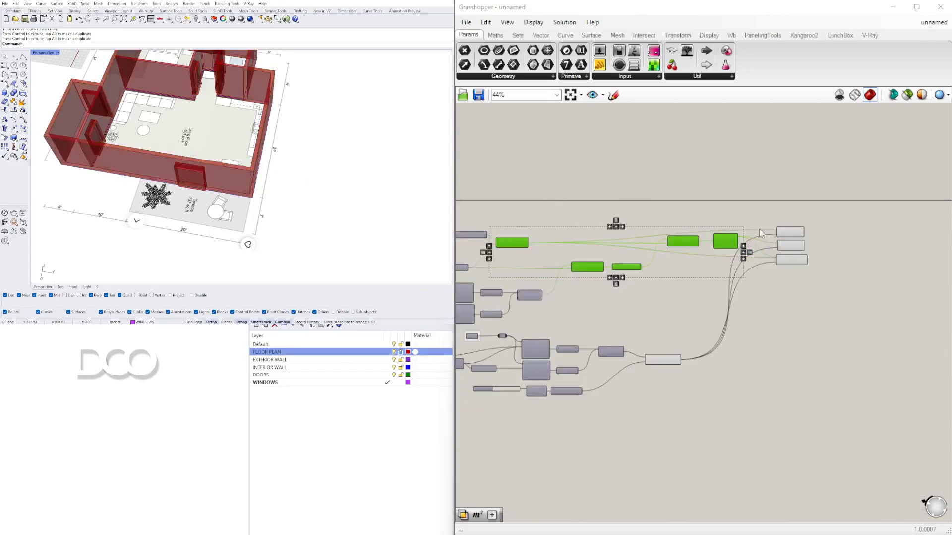
{"action": "scroll", "coordinate": [791, 258], "scroll_direction": "up", "scroll_amount": 4}
{"action": "left_click", "coordinate": [791, 259]}
{"action": "left_click", "coordinate": [744, 350]}
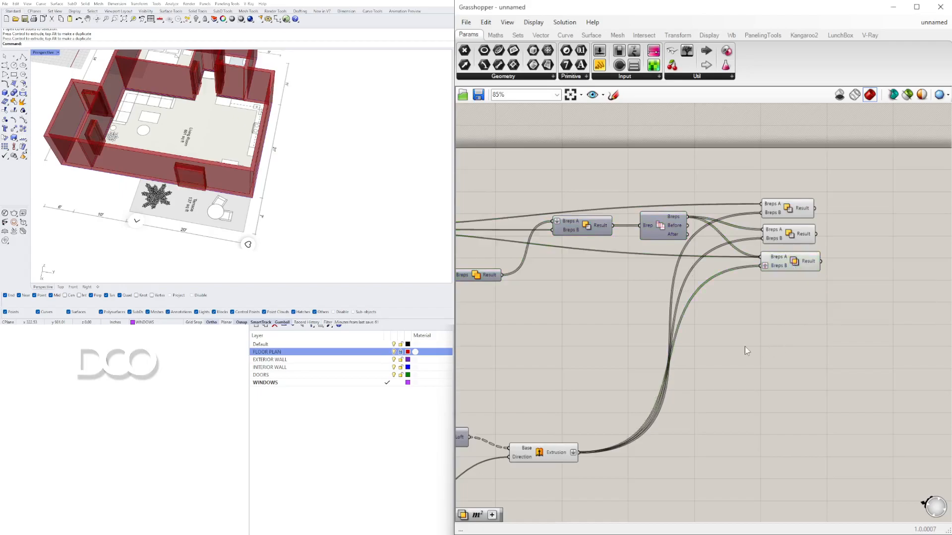
{"action": "left_click", "coordinate": [547, 453]}
{"action": "right_click", "coordinate": [547, 453]}
{"action": "left_click", "coordinate": [560, 473]}
Step: Set the Number Slider feeding the height multiplication and unit Z vector to 9
{"action": "right_click_drag", "start_coordinate": [250, 210], "coordinate": [171, 143]}
{"action": "right_click_drag", "start_coordinate": [758, 333], "coordinate": [944, 304]}
{"action": "right_click_drag", "start_coordinate": [679, 337], "coordinate": [756, 215]}
{"action": "scroll", "coordinate": [521, 353], "scroll_direction": "up", "scroll_amount": 8}
{"action": "mouse_move", "coordinate": [521, 352]}
{"action": "left_mouse_down"}
{"action": "mouse_move", "coordinate": [504, 354]}
{"action": "mouse_move", "coordinate": [533, 353]}
{"action": "left_mouse_up"}
{"action": "double_click", "coordinate": [535, 351]}
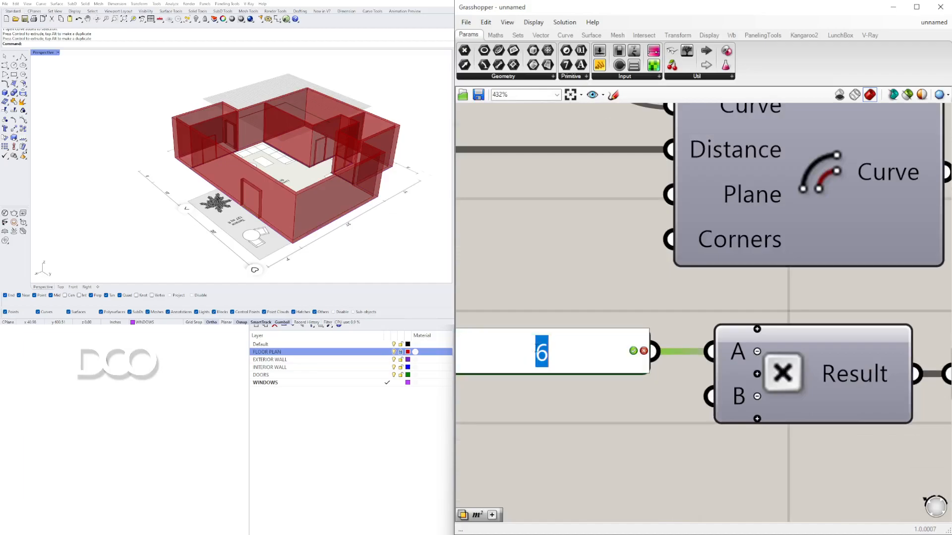
{"action": "type", "text": "9"}
{"action": "key", "text": "Return"}
Step: Pan and zoom across the canvas to inspect the slider and wall components
{"action": "right_click_drag", "start_coordinate": [250, 176], "coordinate": [236, 218]}
{"action": "scroll", "coordinate": [550, 255], "scroll_direction": "down", "scroll_amount": 8}
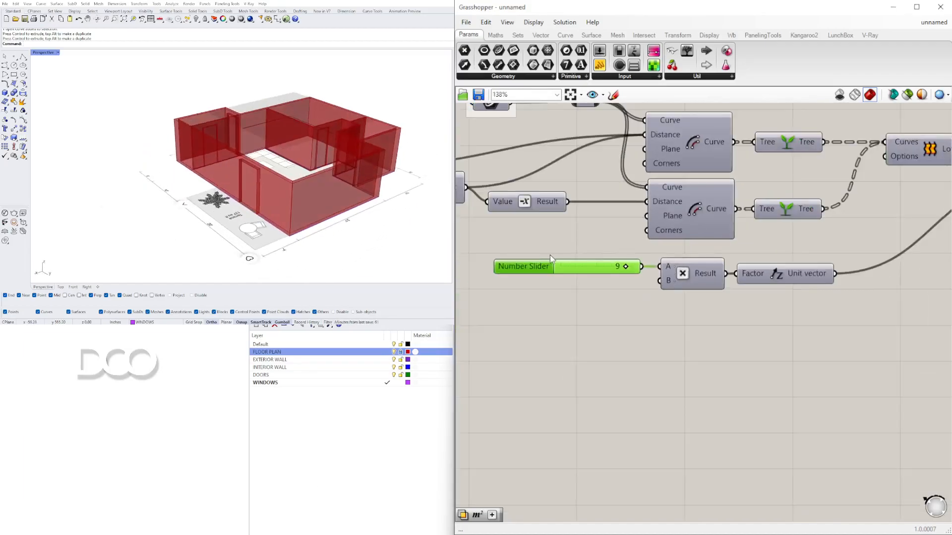
{"action": "right_click_drag", "start_coordinate": [576, 290], "coordinate": [915, 310]}
{"action": "right_click_drag", "start_coordinate": [664, 177], "coordinate": [710, 261]}
{"action": "scroll", "coordinate": [655, 186], "scroll_direction": "up", "scroll_amount": 2}
{"action": "right_click_drag", "start_coordinate": [641, 207], "coordinate": [631, 279]}
{"action": "right_click_drag", "start_coordinate": [759, 434], "coordinate": [691, 354]}
{"action": "scroll", "coordinate": [690, 354], "scroll_direction": "up", "scroll_amount": 1}
{"action": "scroll", "coordinate": [678, 305], "scroll_direction": "down", "scroll_amount": 2}
{"action": "right_click_drag", "start_coordinate": [747, 244], "coordinate": [650, 386]}
{"action": "scroll", "coordinate": [685, 265], "scroll_direction": "up", "scroll_amount": 5}
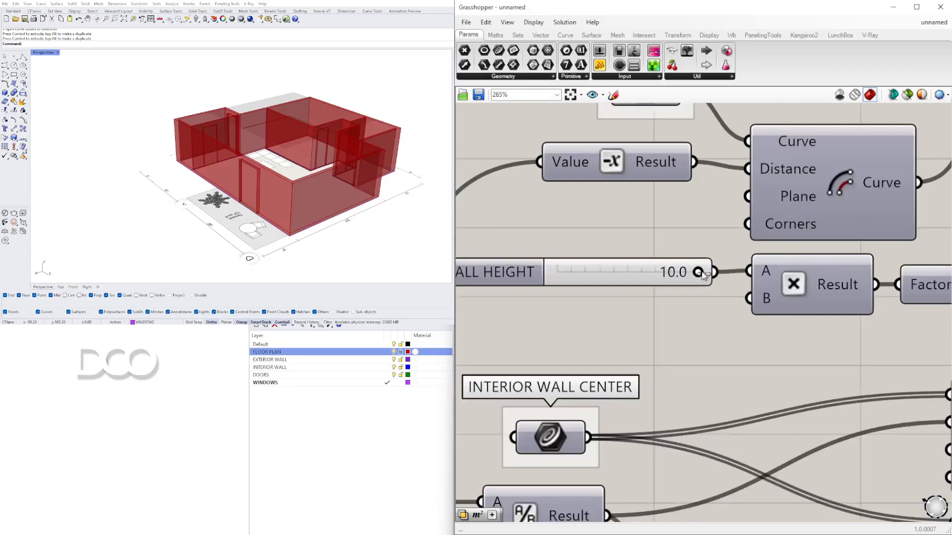
Step: Drag the WALL HEIGHT slider to 10
{"action": "left_click_drag", "start_coordinate": [688, 273], "coordinate": [724, 265]}
{"action": "scroll", "coordinate": [815, 290], "scroll_direction": "down", "scroll_amount": 4}
{"action": "right_click_drag", "start_coordinate": [809, 318], "coordinate": [552, 208]}
{"action": "scroll", "coordinate": [743, 333], "scroll_direction": "down", "scroll_amount": 2}
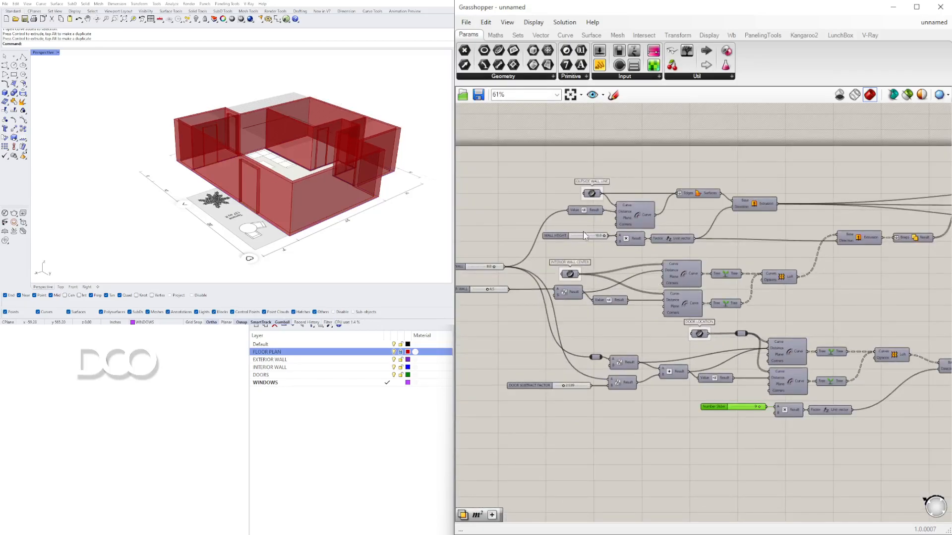
Step: Raise the WALL HEIGHT slider's maximum to 13
{"action": "scroll", "coordinate": [590, 233], "scroll_direction": "up", "scroll_amount": 2}
{"action": "double_click", "coordinate": [559, 235]}
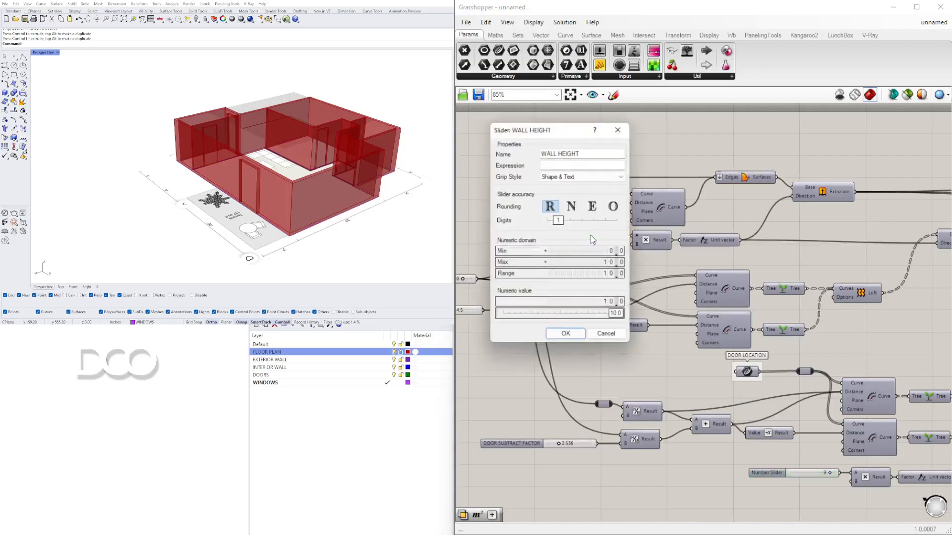
{"action": "double_click", "coordinate": [590, 264]}
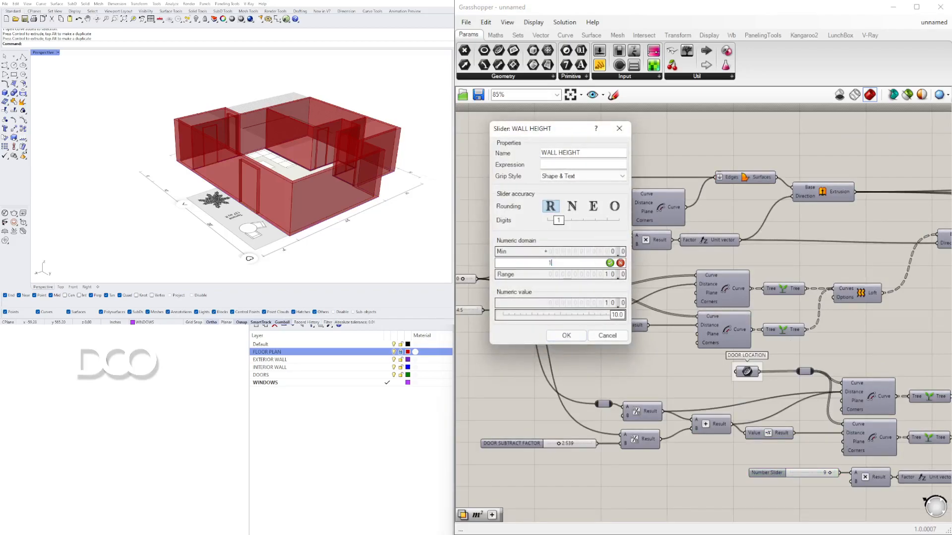
{"action": "type", "text": "13"}
{"action": "key", "text": "Return"}
{"action": "left_click", "coordinate": [566, 335]}
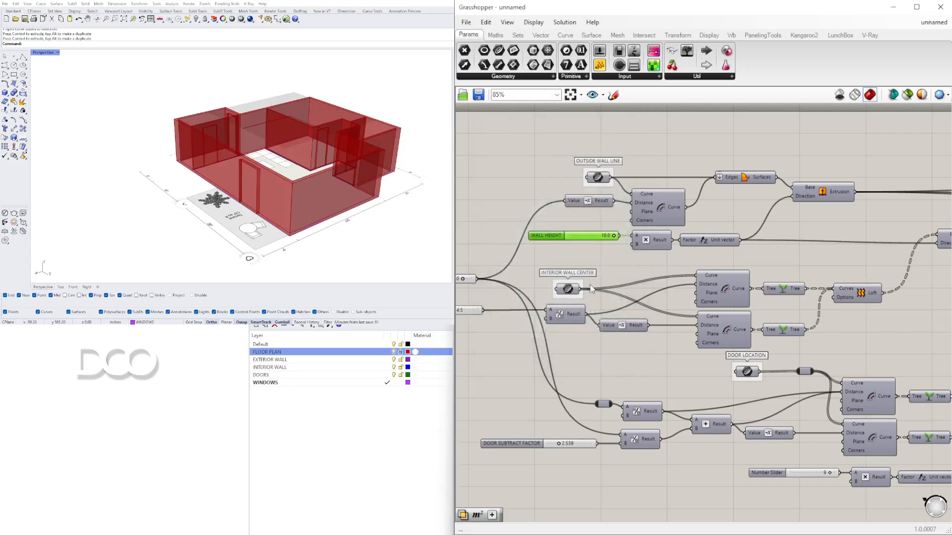
Step: Set the WALL HEIGHT slider to 11
{"action": "left_click_drag", "start_coordinate": [641, 235], "coordinate": [606, 235]}
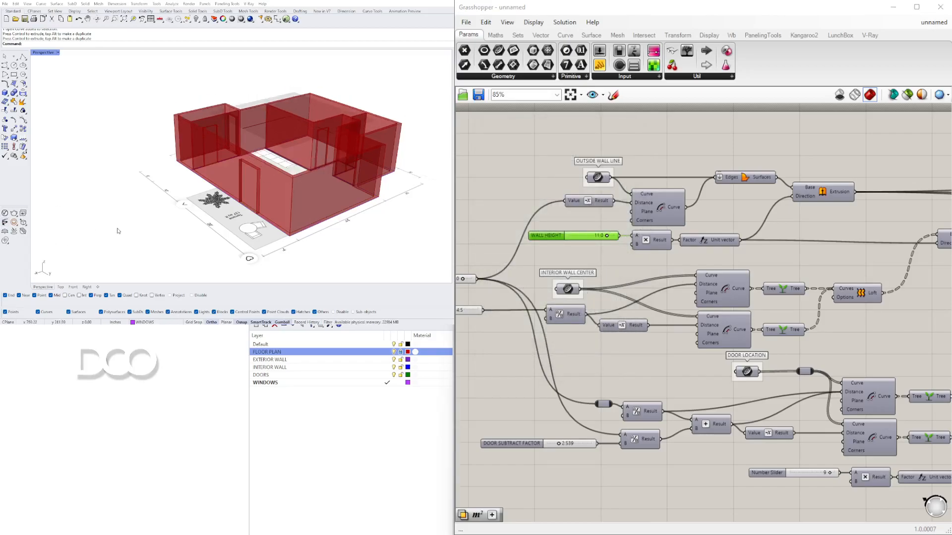
{"action": "right_click_drag", "start_coordinate": [245, 121], "coordinate": [271, 198]}
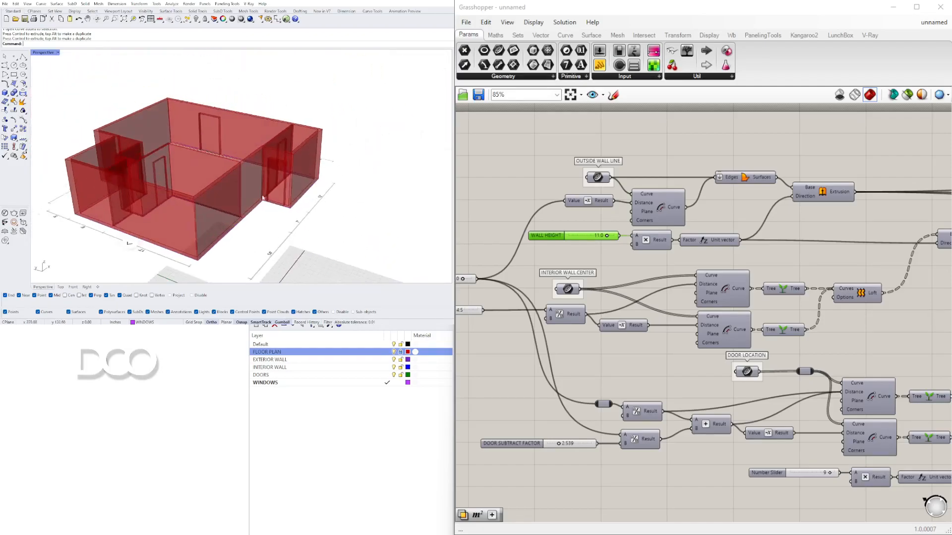
{"action": "right_click_drag", "start_coordinate": [171, 200], "coordinate": [379, 173]}
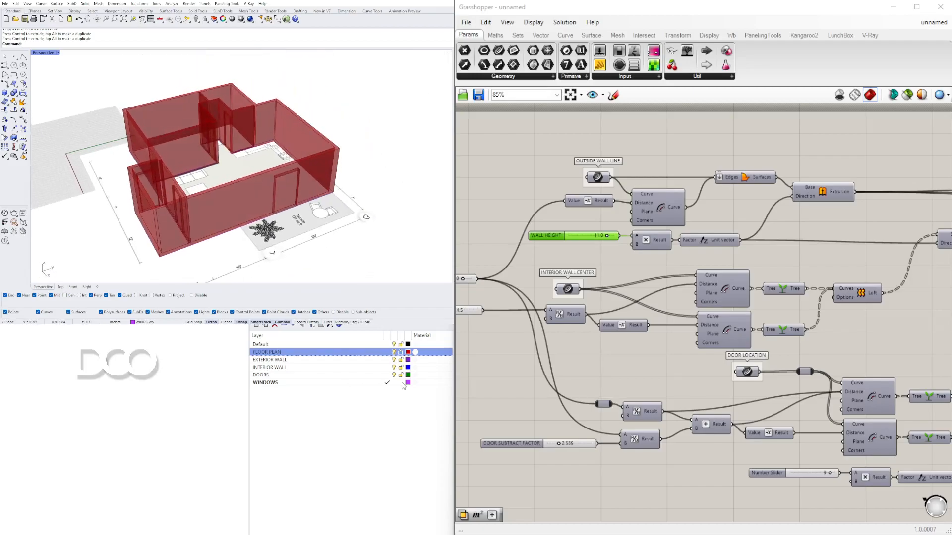
Step: Switch the Grasshopper preview to wireframe and hide the floor plan, exterior wall and interior wall layers to isolate the door curves
{"action": "left_click", "coordinate": [386, 383]}
{"action": "right_click_drag", "start_coordinate": [254, 238], "coordinate": [405, 382]}
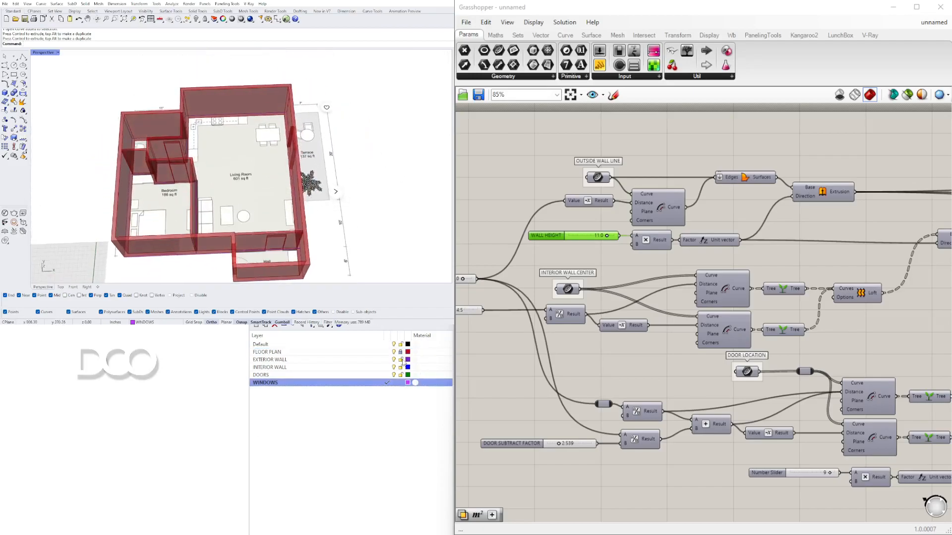
{"action": "left_click", "coordinate": [839, 94]}
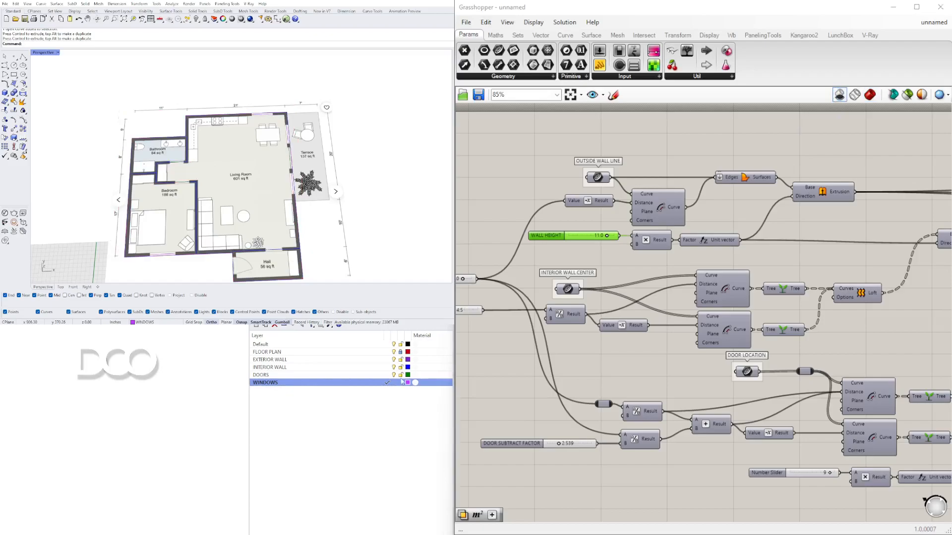
{"action": "left_click", "coordinate": [394, 351]}
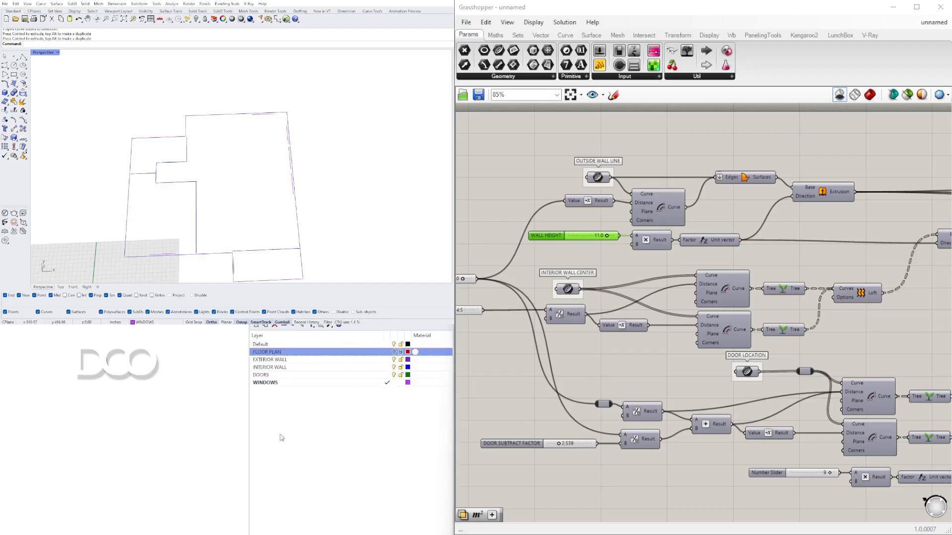
{"action": "left_click", "coordinate": [393, 359]}
{"action": "right_click_drag", "start_coordinate": [318, 208], "coordinate": [333, 223]}
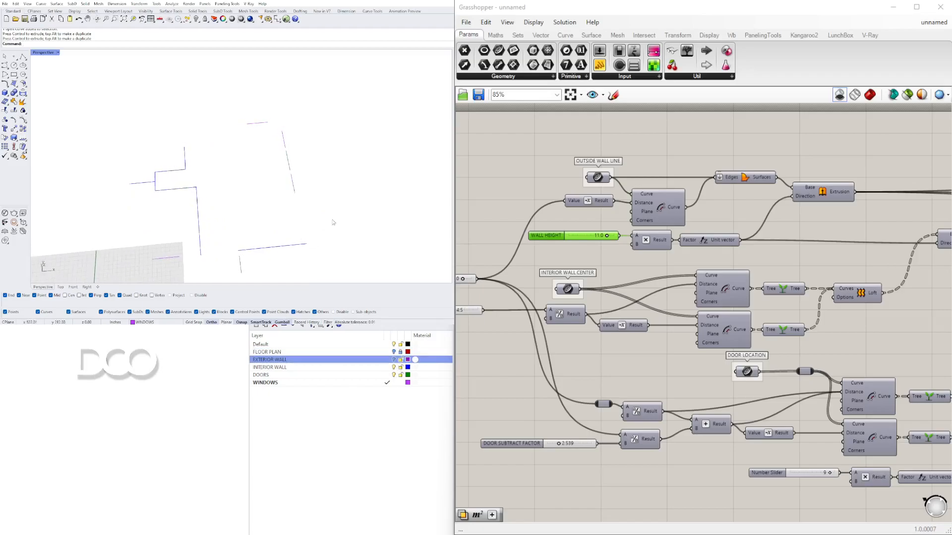
{"action": "left_click", "coordinate": [394, 368]}
{"action": "left_click", "coordinate": [394, 375]}
{"action": "right_click_drag", "start_coordinate": [347, 197], "coordinate": [361, 184]}
Step: Select the door curves in the viewport and add a Curve parameter to the canvas
{"action": "right_click_drag", "start_coordinate": [612, 338], "coordinate": [773, 283]}
{"action": "scroll", "coordinate": [676, 296], "scroll_direction": "down", "scroll_amount": 4}
{"action": "right_click_drag", "start_coordinate": [758, 334], "coordinate": [678, 305]}
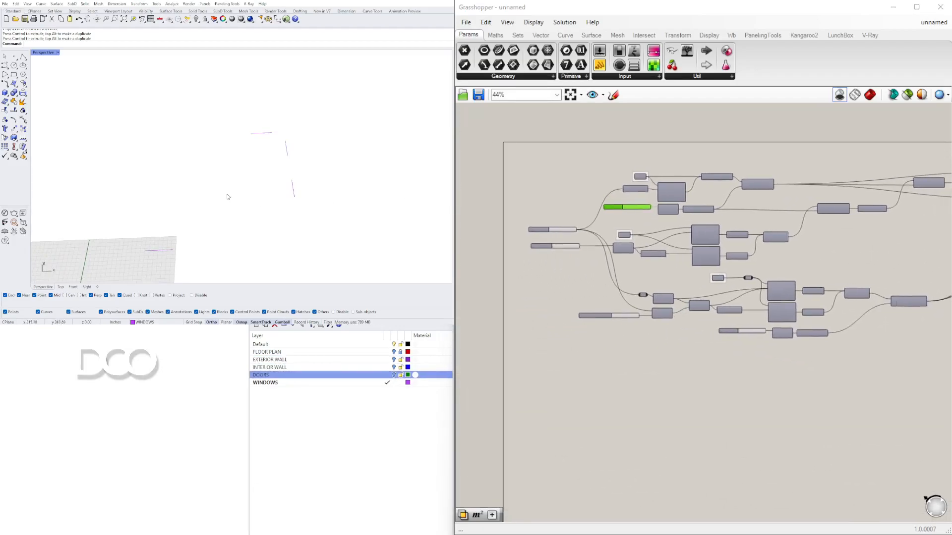
{"action": "left_click_drag", "start_coordinate": [109, 103], "coordinate": [390, 271]}
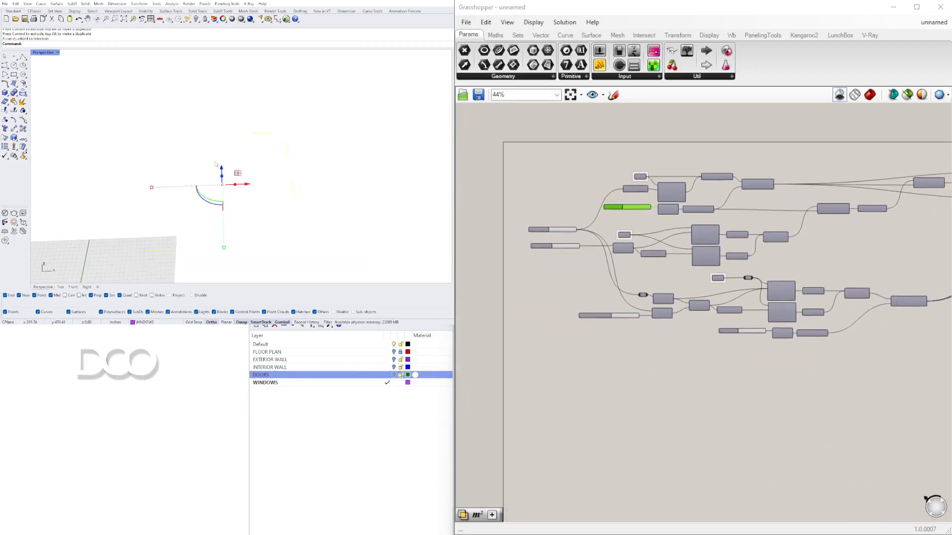
{"action": "double_click", "coordinate": [607, 373]}
{"action": "type", "text": "curve"}
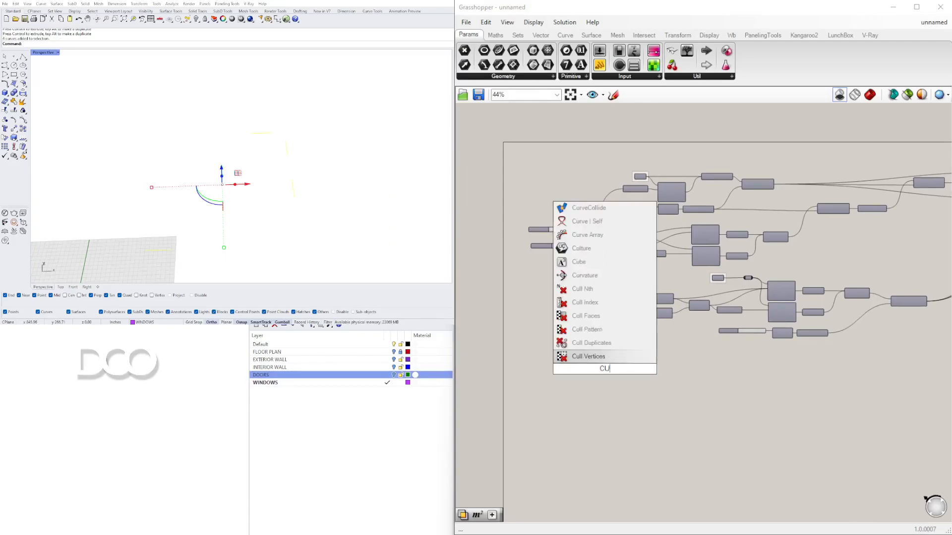
{"action": "key", "text": "Return"}
{"action": "scroll", "coordinate": [593, 367], "scroll_direction": "up", "scroll_amount": 5}
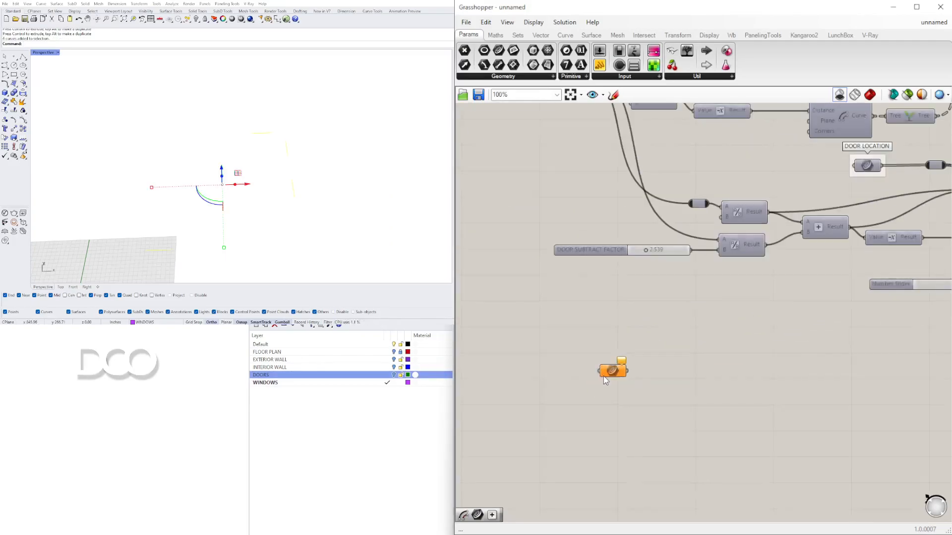
Step: Set the selected door curves into the Curve parameter as multiple curves
{"action": "right_click", "coordinate": [626, 366]}
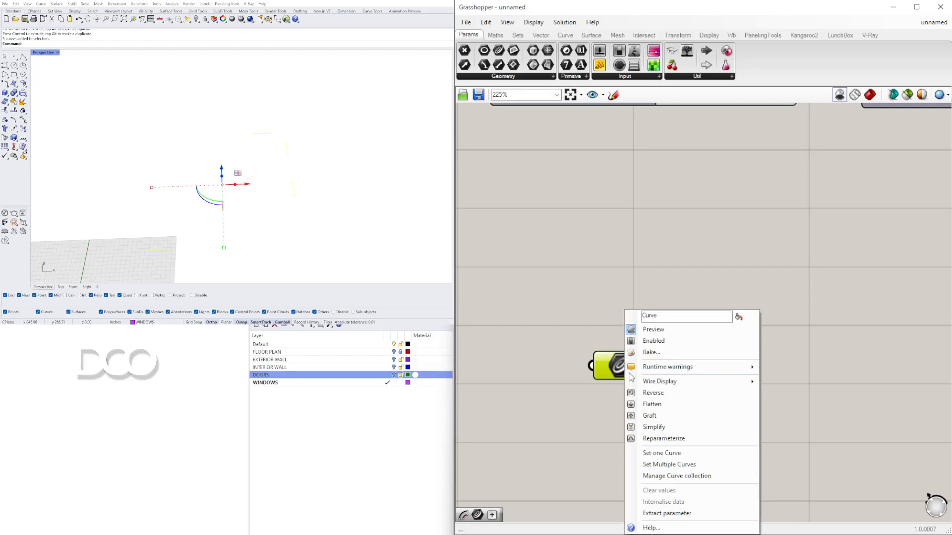
{"action": "left_click", "coordinate": [669, 450]}
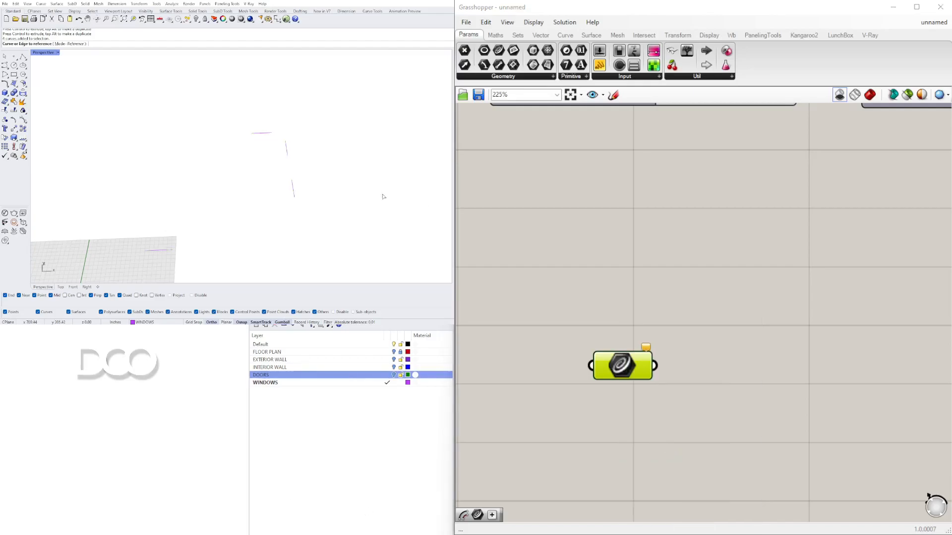
{"action": "left_click_drag", "start_coordinate": [70, 109], "coordinate": [391, 231]}
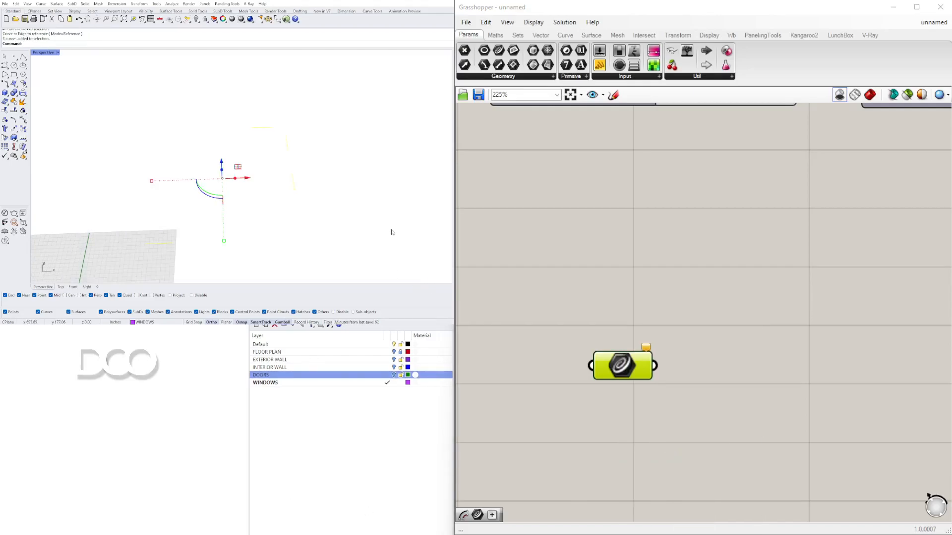
{"action": "right_click", "coordinate": [617, 368]}
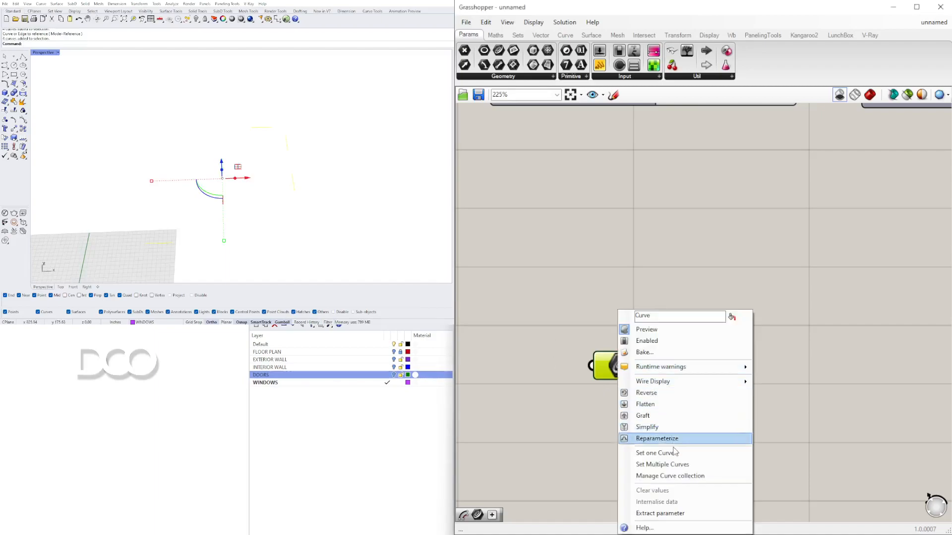
{"action": "left_click", "coordinate": [677, 464]}
{"action": "left_click", "coordinate": [654, 325]}
Step: Select and hide the door curves in the Rhino viewport
{"action": "left_click", "coordinate": [308, 192]}
{"action": "scroll", "coordinate": [309, 192], "scroll_direction": "down", "scroll_amount": 4}
{"action": "right_click_drag", "start_coordinate": [310, 218], "coordinate": [306, 199]}
{"action": "left_click_drag", "start_coordinate": [185, 135], "coordinate": [362, 259]}
{"action": "right_click_drag", "start_coordinate": [308, 201], "coordinate": [296, 205]}
{"action": "key", "text": "ctrl+h"}
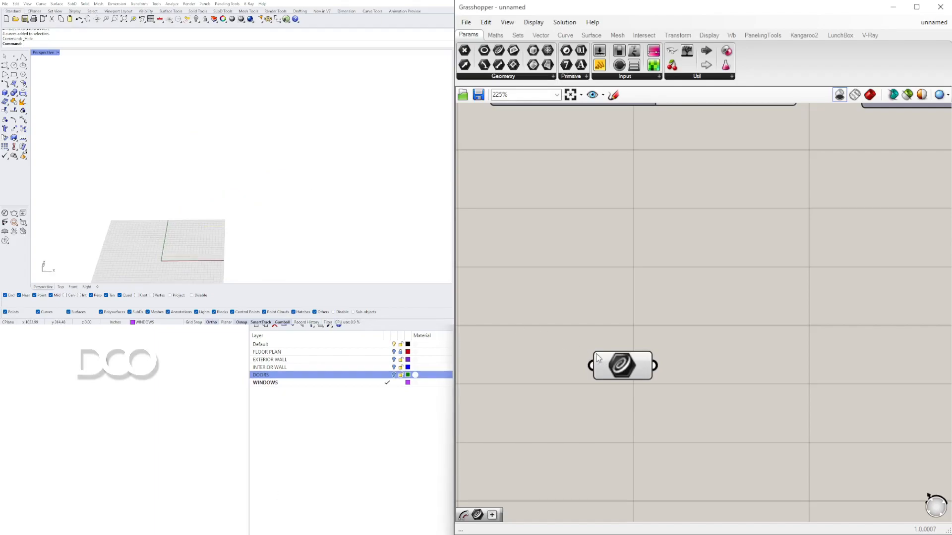
Step: Turn the Grasshopper shaded preview back on and inspect the walls in the viewport
{"action": "left_click", "coordinate": [872, 94]}
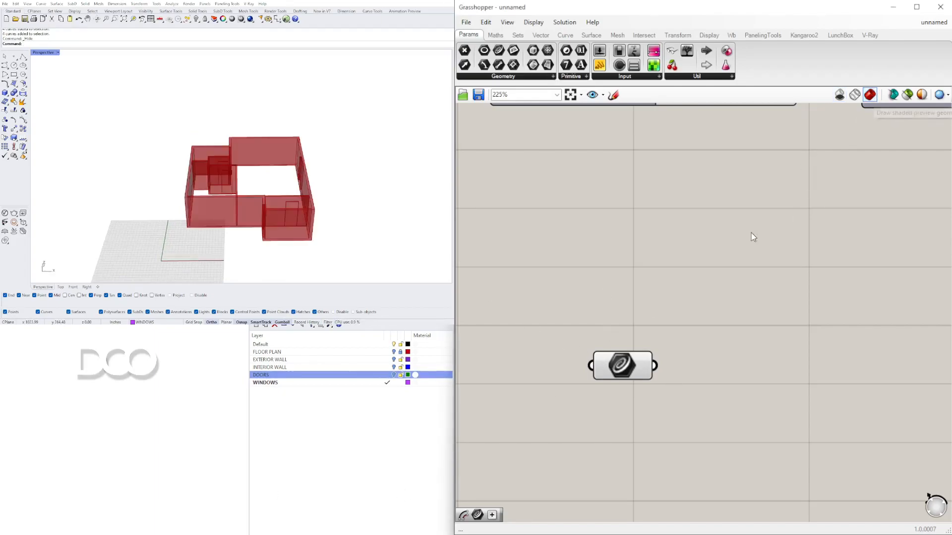
{"action": "left_click", "coordinate": [636, 364]}
{"action": "mouse_move", "coordinate": [400, 174]}
{"action": "right_mouse_down"}
{"action": "mouse_move", "coordinate": [376, 206]}
{"action": "mouse_move", "coordinate": [391, 163]}
{"action": "right_mouse_up"}
{"action": "scroll", "coordinate": [319, 199], "scroll_direction": "up", "scroll_amount": 3}
{"action": "mouse_move", "coordinate": [320, 199]}
{"action": "right_mouse_down"}
{"action": "mouse_move", "coordinate": [293, 191]}
{"action": "mouse_move", "coordinate": [297, 213]}
{"action": "mouse_move", "coordinate": [307, 200]}
{"action": "mouse_move", "coordinate": [321, 209]}
{"action": "right_mouse_up"}
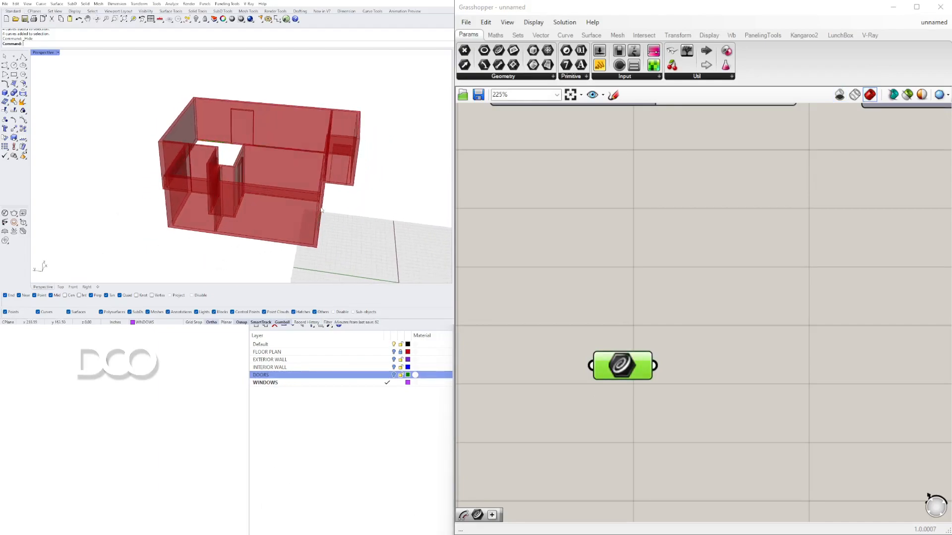
{"action": "right_click_drag", "start_coordinate": [369, 228], "coordinate": [219, 246]}
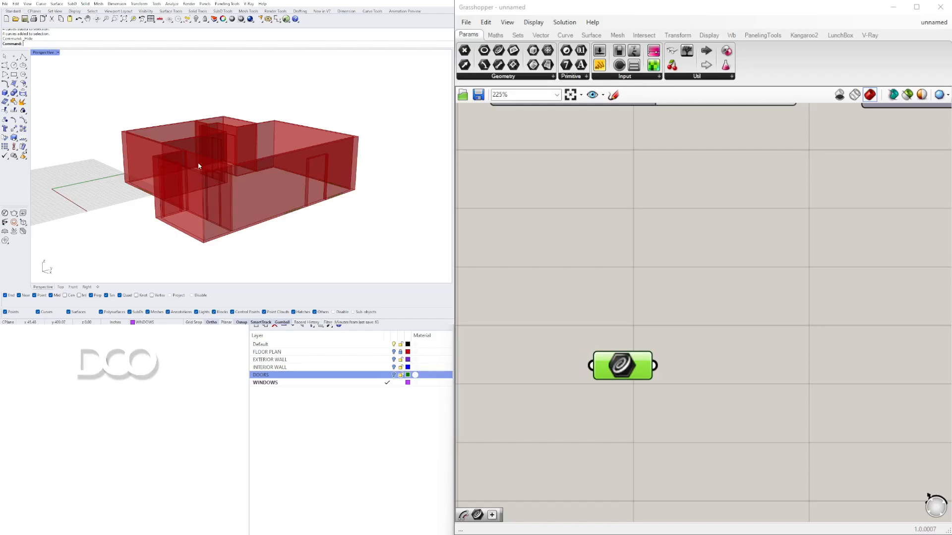
{"action": "scroll", "coordinate": [193, 163], "scroll_direction": "down", "scroll_amount": 3}
{"action": "right_click_drag", "start_coordinate": [193, 163], "coordinate": [198, 213]}
Step: Add a Move component beside the door Curve parameter
{"action": "left_click", "coordinate": [654, 353]}
{"action": "scroll", "coordinate": [631, 360], "scroll_direction": "down", "scroll_amount": 5}
{"action": "right_click_drag", "start_coordinate": [614, 366], "coordinate": [669, 374]}
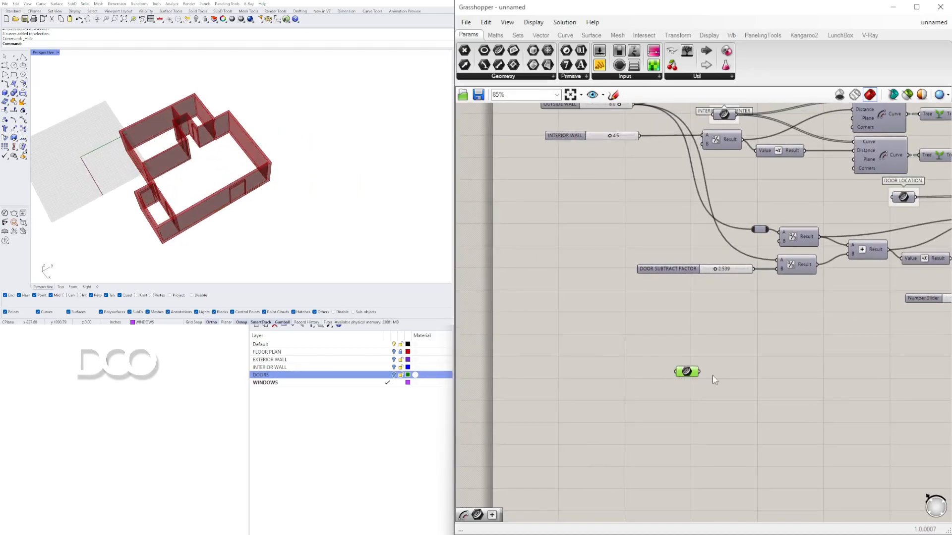
{"action": "double_click", "coordinate": [731, 375]}
{"action": "type", "text": "MOVE"}
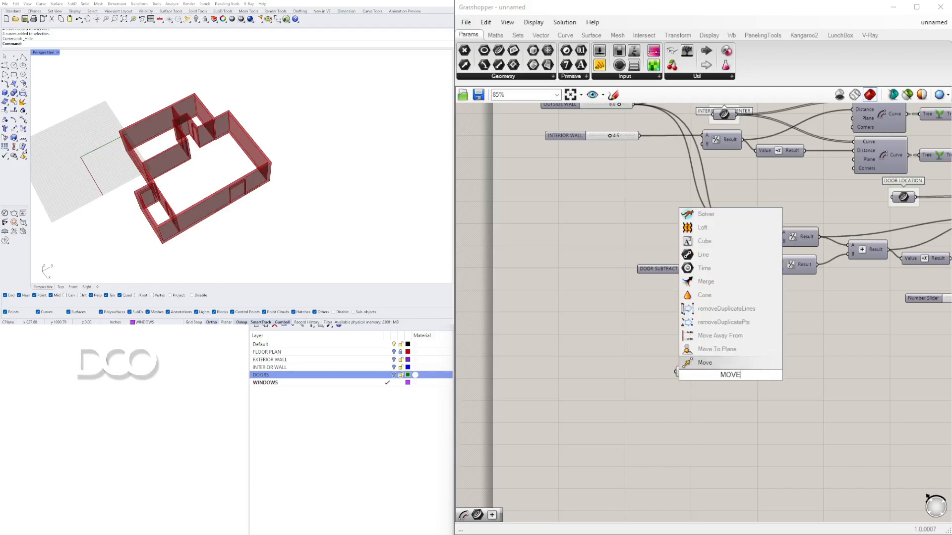
{"action": "left_click", "coordinate": [705, 362]}
Step: Connect the door Curve parameter to the Move component's Geometry input
{"action": "scroll", "coordinate": [716, 366], "scroll_direction": "up", "scroll_amount": 4}
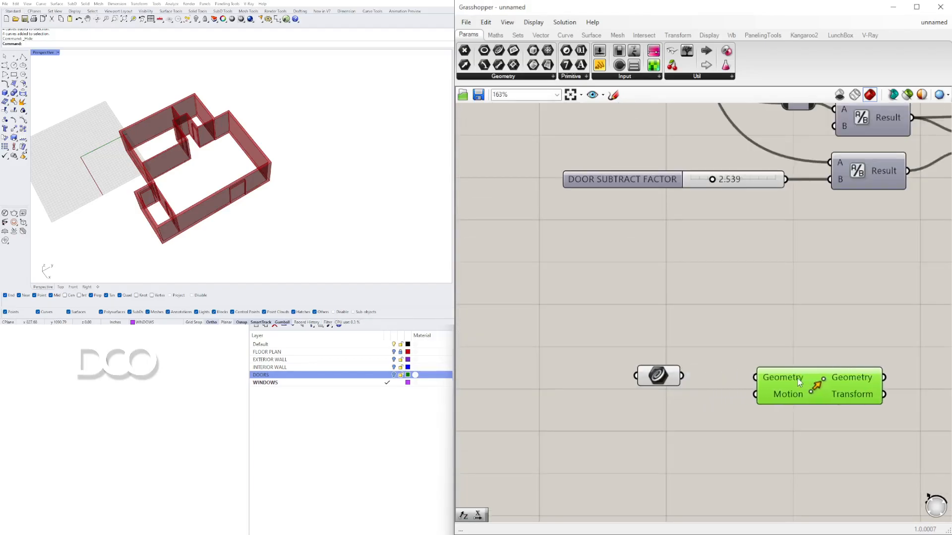
{"action": "left_click", "coordinate": [671, 378]}
{"action": "left_click_drag", "start_coordinate": [682, 375], "coordinate": [906, 385]}
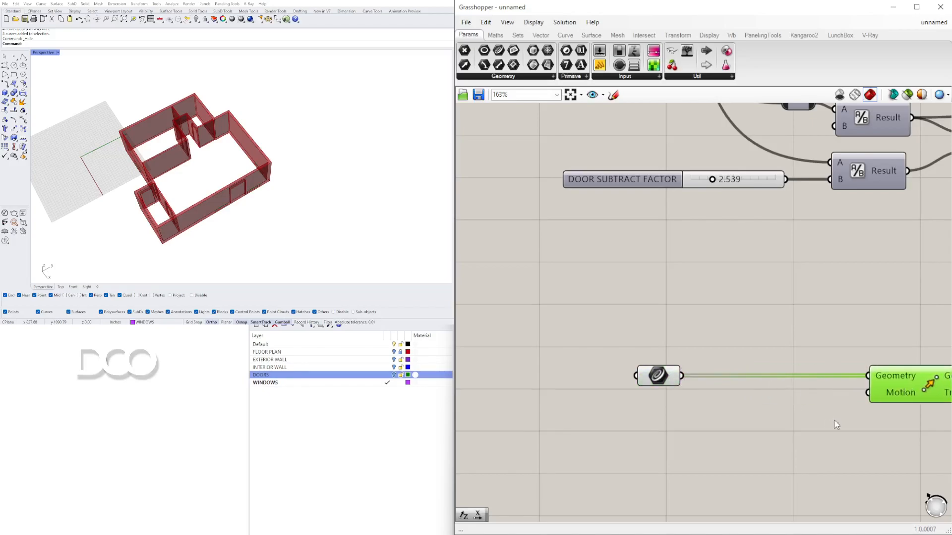
Step: Add a Unit Z vector component below the Move component
{"action": "right_click_drag", "start_coordinate": [815, 389], "coordinate": [705, 256]}
{"action": "left_click", "coordinate": [670, 276]}
{"action": "double_click", "coordinate": [646, 300]}
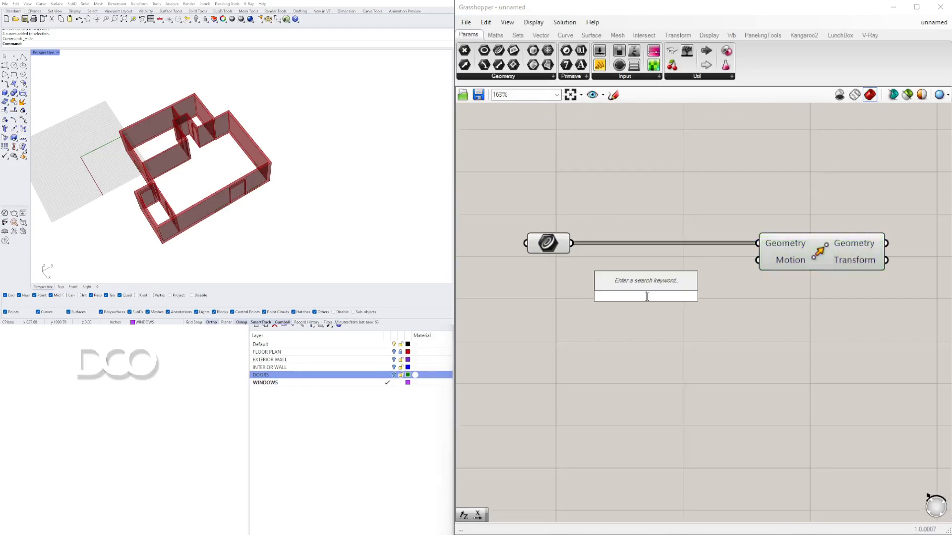
{"action": "type", "text": "z"}
{"action": "left_click", "coordinate": [639, 283]}
{"action": "scroll", "coordinate": [656, 299], "scroll_direction": "down", "scroll_amount": 4}
{"action": "right_click_drag", "start_coordinate": [657, 299], "coordinate": [664, 349]}
Step: Move the door Curve, Move and Unit Z components below the existing door slider group
{"action": "right_click_drag", "start_coordinate": [242, 212], "coordinate": [266, 143]}
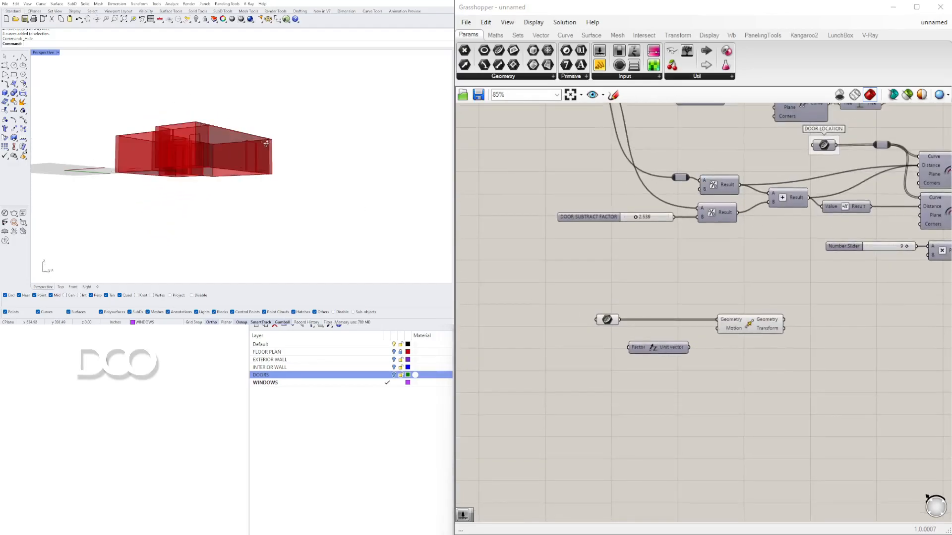
{"action": "scroll", "coordinate": [597, 209], "scroll_direction": "down", "scroll_amount": 4}
{"action": "right_click_drag", "start_coordinate": [620, 240], "coordinate": [584, 312]}
{"action": "scroll", "coordinate": [689, 300], "scroll_direction": "up", "scroll_amount": 3}
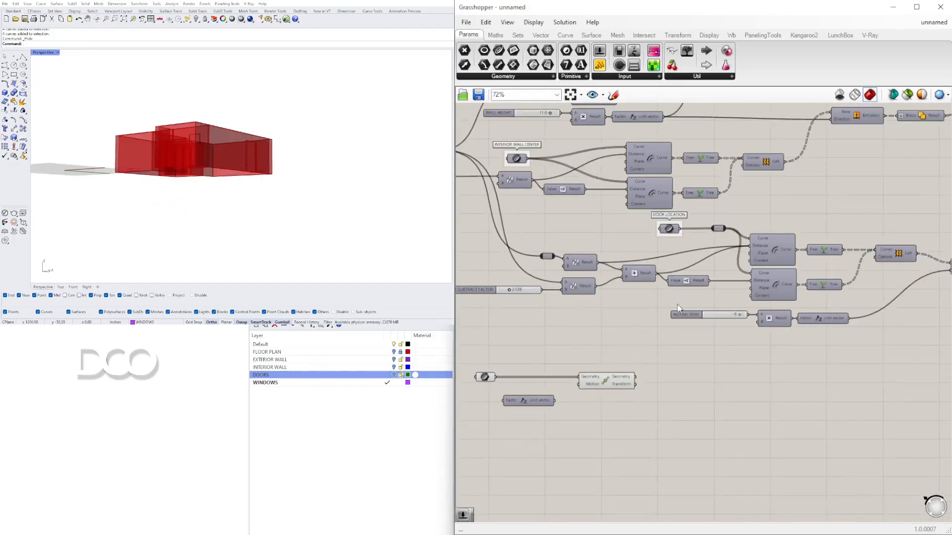
{"action": "right_click_drag", "start_coordinate": [679, 304], "coordinate": [745, 278]}
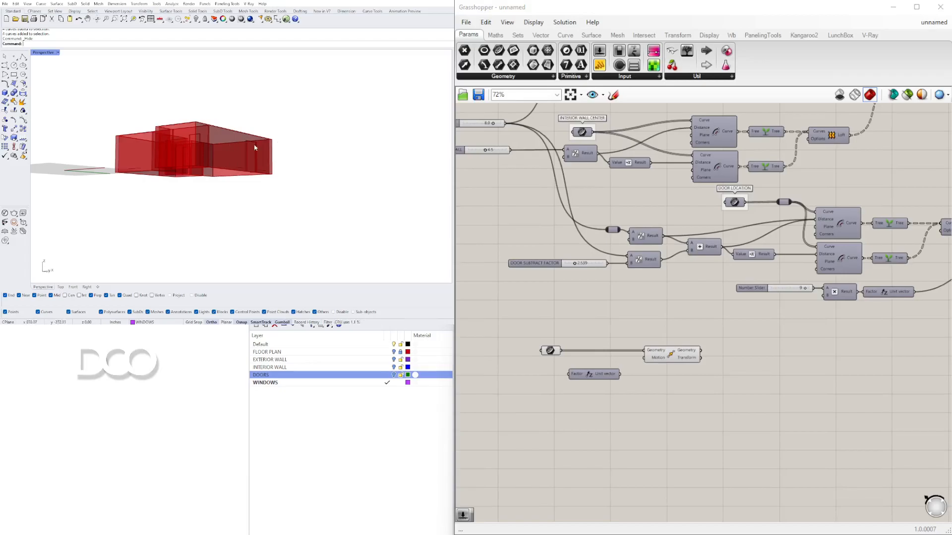
{"action": "right_click_drag", "start_coordinate": [242, 144], "coordinate": [293, 159]}
{"action": "left_click_drag", "start_coordinate": [698, 411], "coordinate": [503, 322]}
{"action": "right_click_drag", "start_coordinate": [673, 357], "coordinate": [606, 357]}
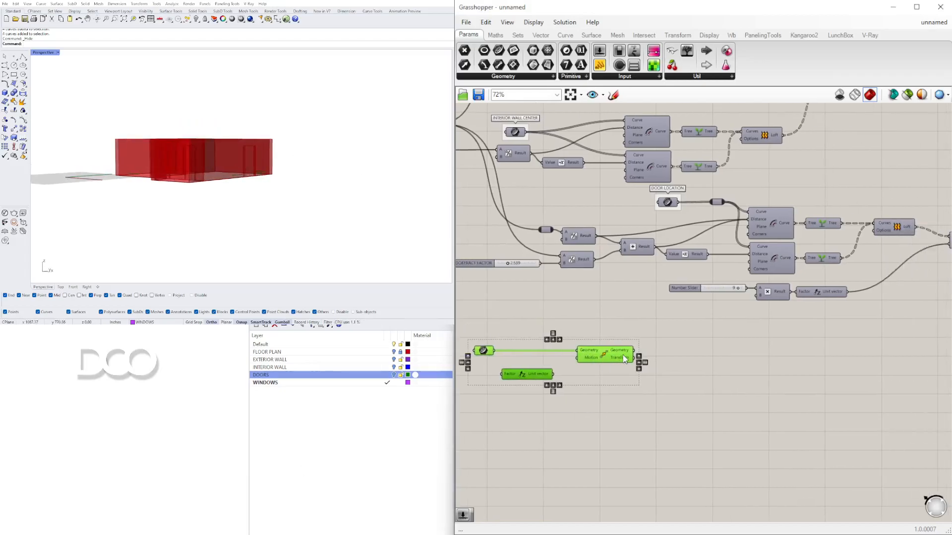
{"action": "left_click_drag", "start_coordinate": [600, 357], "coordinate": [848, 338]}
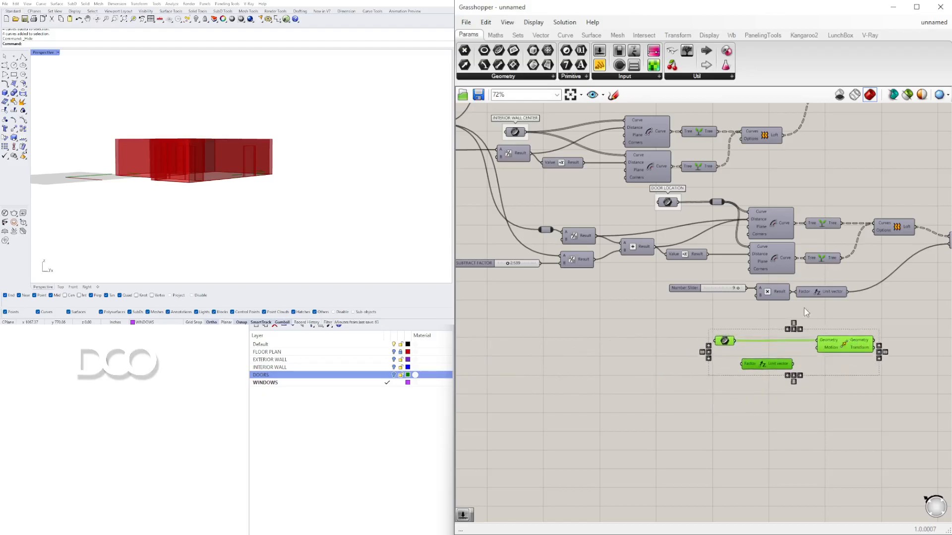
Step: Rename the number slider to DOOR HEIGHT
{"action": "scroll", "coordinate": [688, 292], "scroll_direction": "up", "scroll_amount": 4}
{"action": "right_click", "coordinate": [686, 291]}
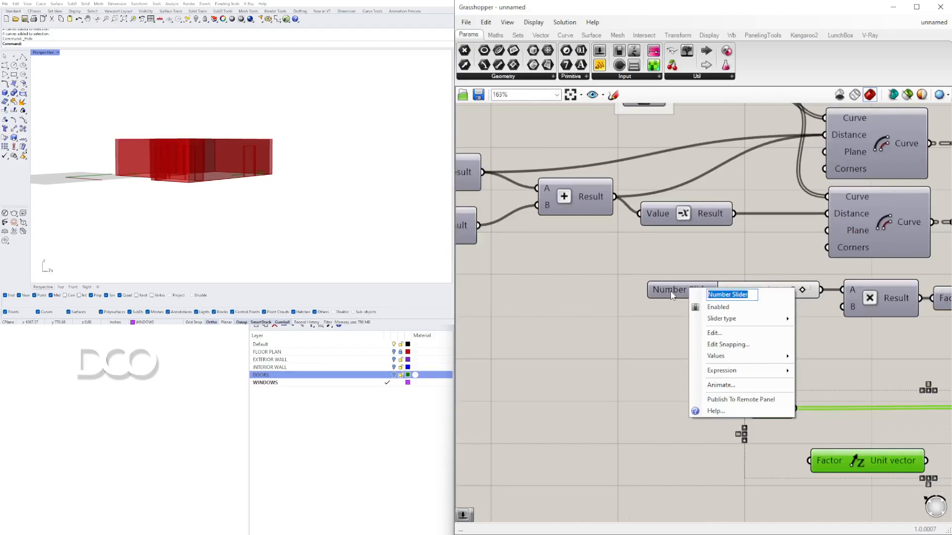
{"action": "type", "text": "DOOR HEIGHT"}
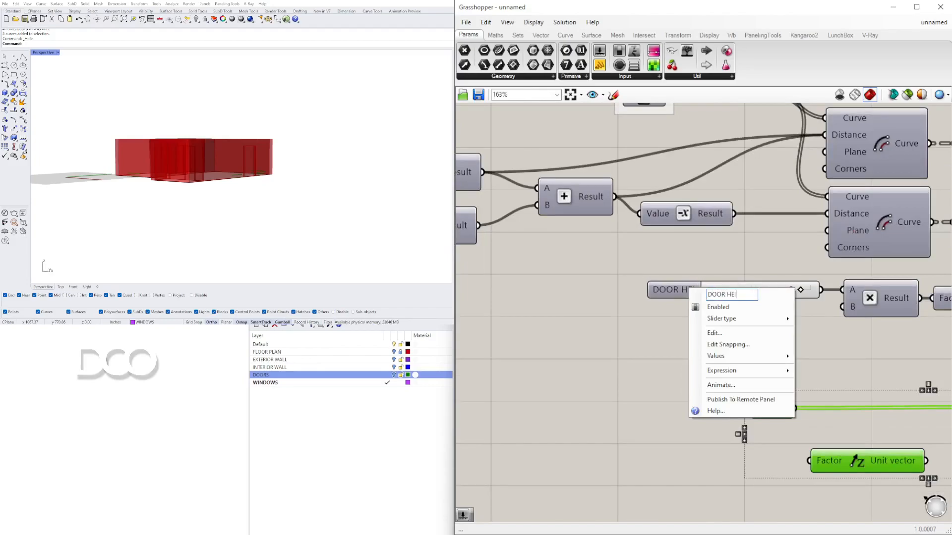
{"action": "key", "text": "Return"}
Step: Reposition the Move component beside the door Curve parameter and delete the Unit Z component
{"action": "scroll", "coordinate": [763, 324], "scroll_direction": "down", "scroll_amount": 4}
{"action": "right_click_drag", "start_coordinate": [816, 370], "coordinate": [558, 334]}
{"action": "left_click", "coordinate": [706, 322]}
{"action": "right_click_drag", "start_coordinate": [706, 322], "coordinate": [787, 341]}
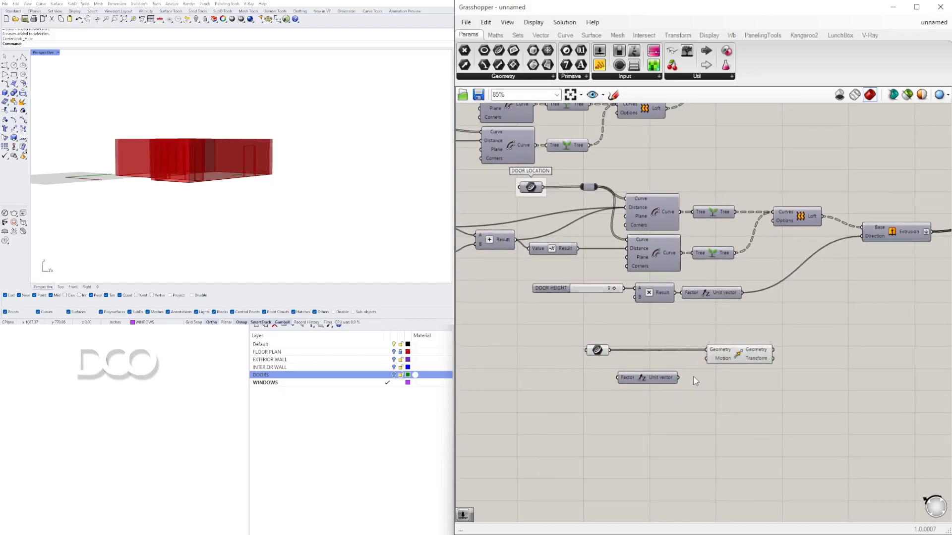
{"action": "scroll", "coordinate": [695, 382], "scroll_direction": "down", "scroll_amount": 2}
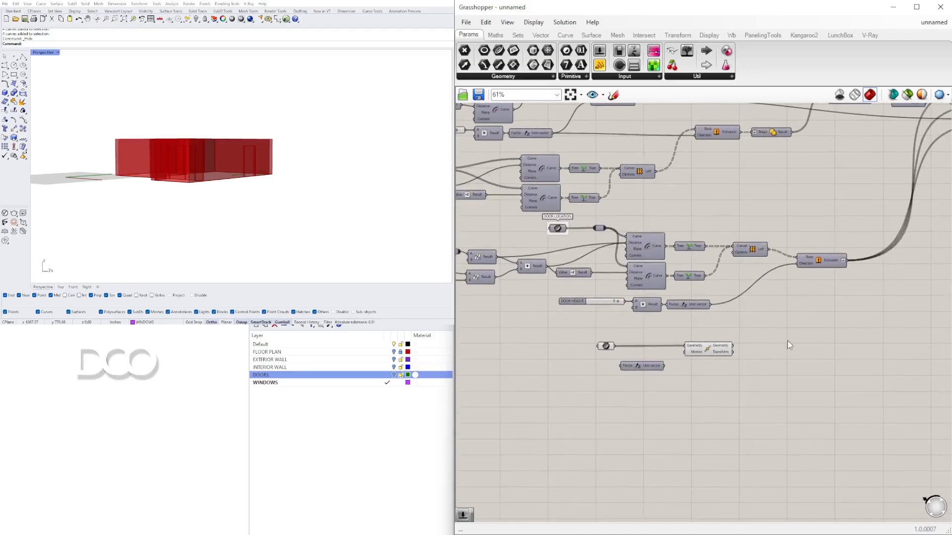
{"action": "left_click_drag", "start_coordinate": [706, 351], "coordinate": [678, 351]}
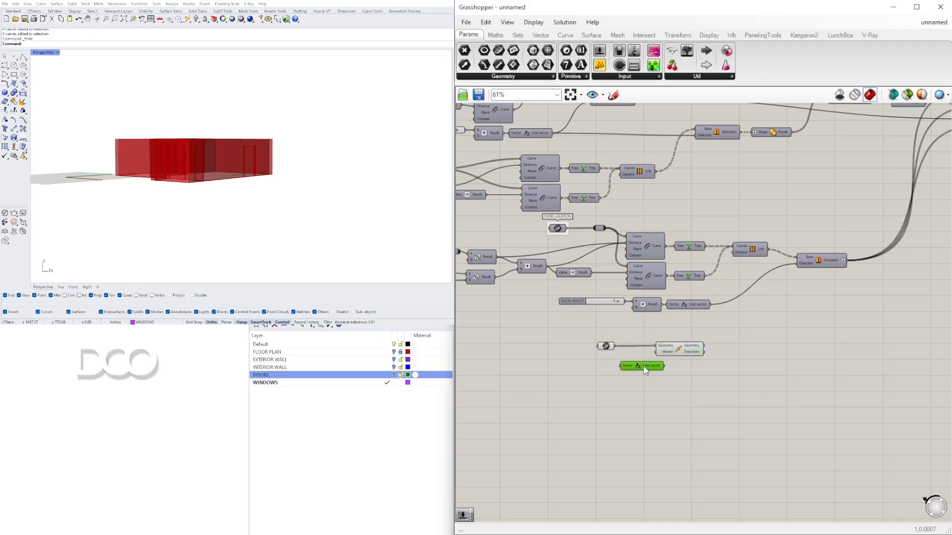
{"action": "key", "text": "Delete"}
Step: Duplicate the door height slider, multiplication and Unit vector chain and connect the copy to the Move component's Motion input
{"action": "left_click_drag", "start_coordinate": [727, 389], "coordinate": [579, 328]}
{"action": "left_click_drag", "start_coordinate": [680, 348], "coordinate": [731, 349]}
{"action": "left_click", "coordinate": [687, 325]}
{"action": "scroll", "coordinate": [670, 341], "scroll_direction": "up", "scroll_amount": 2}
{"action": "left_click_drag", "start_coordinate": [654, 348], "coordinate": [696, 348]}
{"action": "left_click", "coordinate": [699, 323]}
{"action": "left_click_drag", "start_coordinate": [700, 311], "coordinate": [560, 278]}
{"action": "mouse_move", "coordinate": [644, 290]}
{"action": "left_mouse_down"}
{"action": "mouse_move", "coordinate": [626, 355]}
{"action": "mouse_move", "coordinate": [632, 367]}
{"action": "left_mouse_up"}
{"action": "scroll", "coordinate": [733, 358], "scroll_direction": "up", "scroll_amount": 3}
{"action": "left_click_drag", "start_coordinate": [708, 364], "coordinate": [726, 356]}
{"action": "left_click", "coordinate": [748, 347]}
{"action": "scroll", "coordinate": [752, 342], "scroll_direction": "up", "scroll_amount": 1}
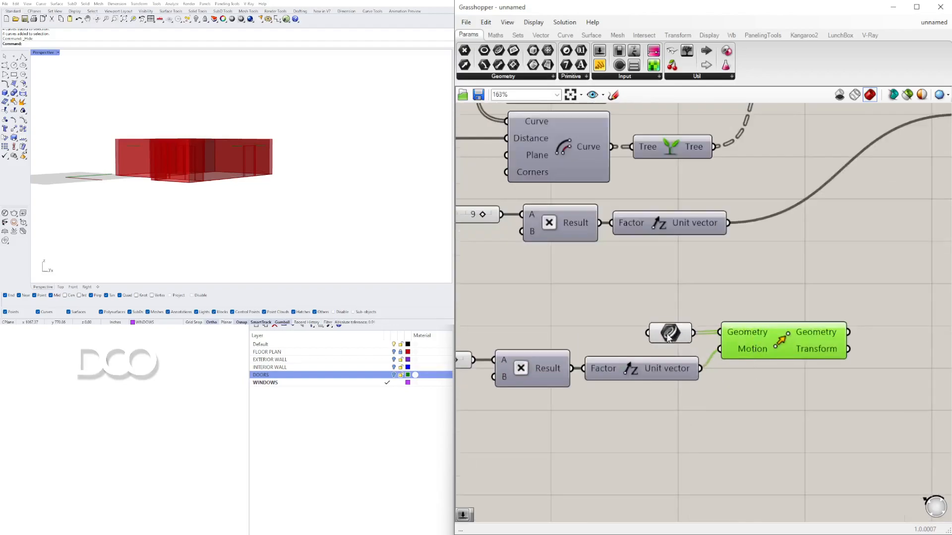
Step: Connect the original DOOR HEIGHT slider to the copied multiplication and delete the duplicate slider
{"action": "scroll", "coordinate": [701, 339], "scroll_direction": "down", "scroll_amount": 4}
{"action": "scroll", "coordinate": [593, 346], "scroll_direction": "up", "scroll_amount": 4}
{"action": "right_click_drag", "start_coordinate": [593, 345], "coordinate": [692, 366]}
{"action": "scroll", "coordinate": [692, 365], "scroll_direction": "down", "scroll_amount": 3}
{"action": "left_click_drag", "start_coordinate": [868, 414], "coordinate": [618, 338]}
{"action": "left_click_drag", "start_coordinate": [601, 371], "coordinate": [630, 342]}
{"action": "left_click", "coordinate": [631, 312]}
{"action": "left_click_drag", "start_coordinate": [699, 283], "coordinate": [726, 342]}
{"action": "left_click_drag", "start_coordinate": [620, 284], "coordinate": [586, 283]}
{"action": "left_click", "coordinate": [636, 344]}
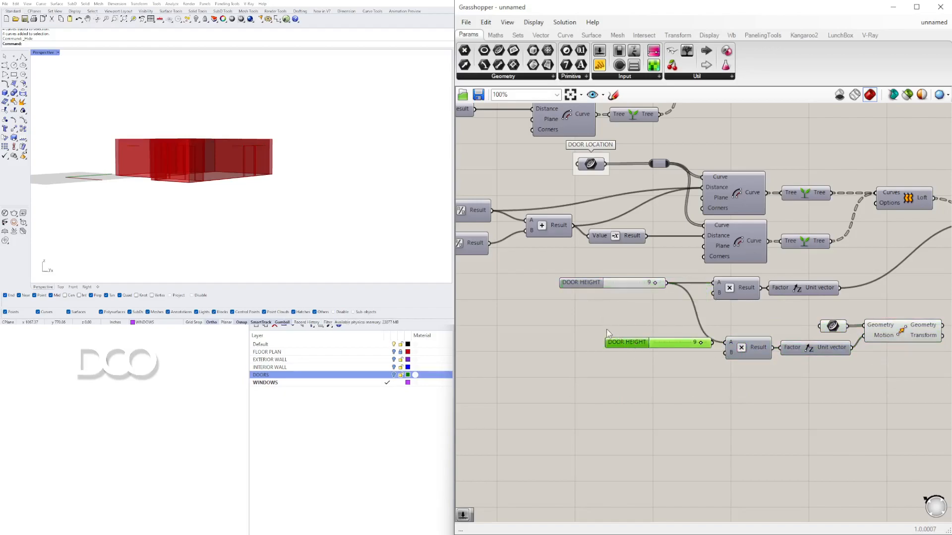
{"action": "key", "text": "Delete"}
Step: Duplicate the door's offset curve, addition, negative, tree and loft components and place the copies below the Move component
{"action": "right_click_drag", "start_coordinate": [297, 188], "coordinate": [346, 160]}
{"action": "scroll", "coordinate": [303, 160], "scroll_direction": "up", "scroll_amount": 4}
{"action": "scroll", "coordinate": [322, 130], "scroll_direction": "up", "scroll_amount": 2}
{"action": "scroll", "coordinate": [172, 167], "scroll_direction": "down", "scroll_amount": 6}
{"action": "scroll", "coordinate": [283, 165], "scroll_direction": "down", "scroll_amount": 5}
{"action": "scroll", "coordinate": [283, 165], "scroll_direction": "up", "scroll_amount": 3}
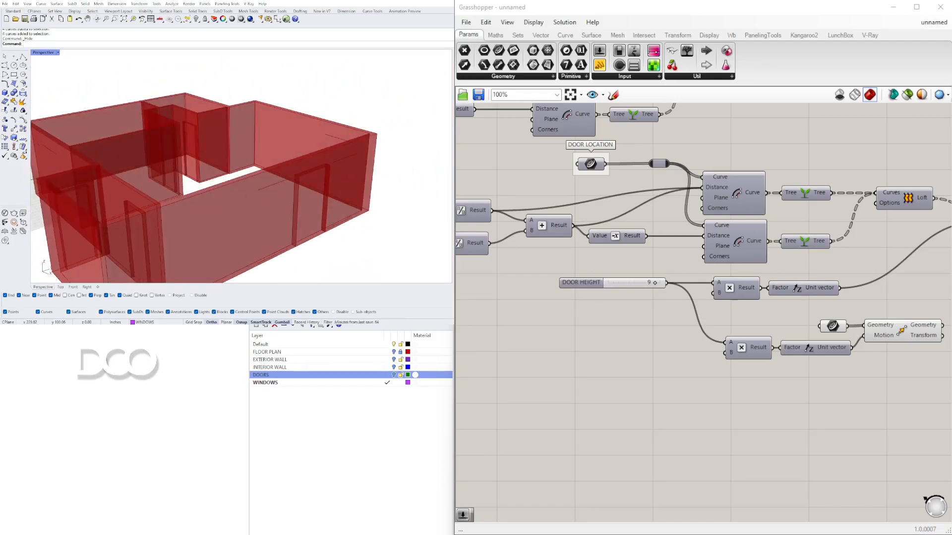
{"action": "right_click_drag", "start_coordinate": [323, 194], "coordinate": [350, 192]}
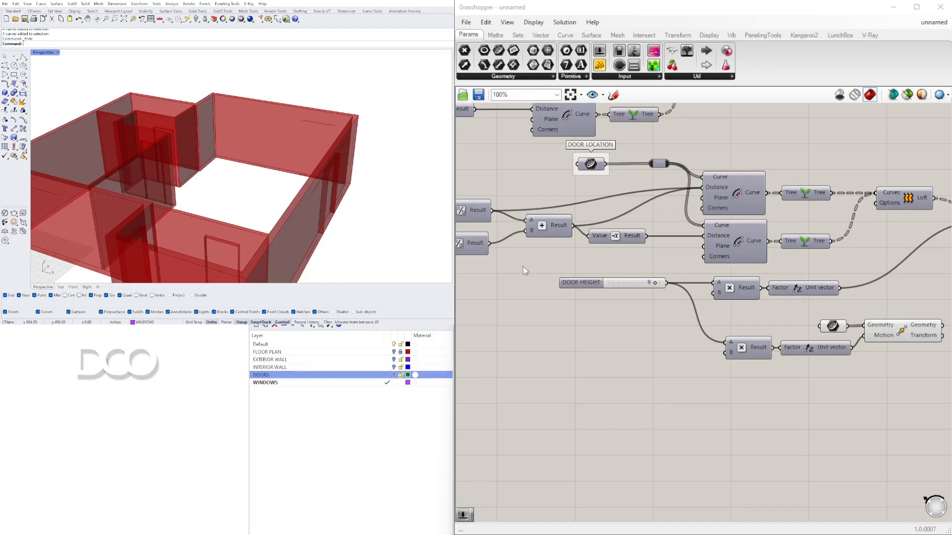
{"action": "scroll", "coordinate": [805, 263], "scroll_direction": "down", "scroll_amount": 3}
{"action": "scroll", "coordinate": [763, 281], "scroll_direction": "up", "scroll_amount": 3}
{"action": "left_click", "coordinate": [733, 269]}
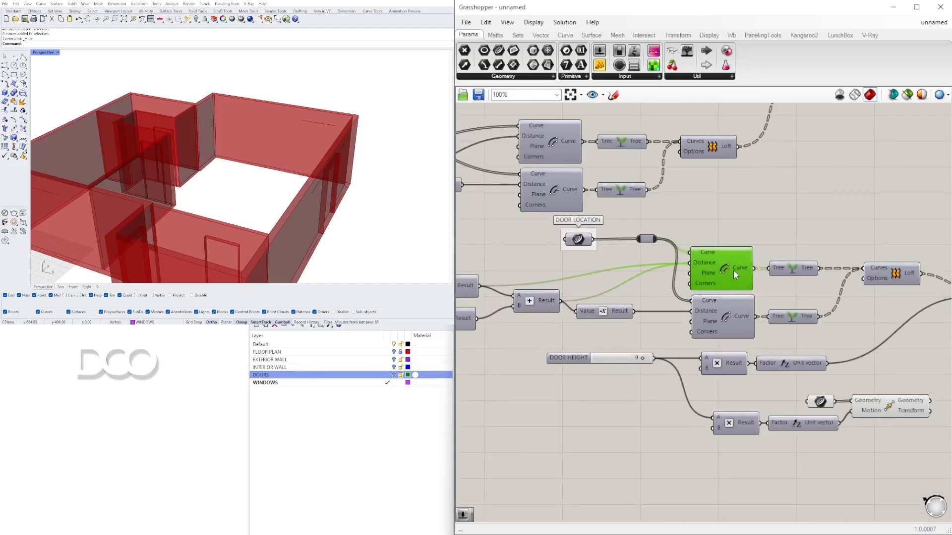
{"action": "left_click", "coordinate": [733, 317]}
{"action": "left_click_drag", "start_coordinate": [897, 321], "coordinate": [687, 252]}
{"action": "scroll", "coordinate": [681, 273], "scroll_direction": "down", "scroll_amount": 2}
{"action": "right_click_drag", "start_coordinate": [597, 309], "coordinate": [706, 306]}
{"action": "scroll", "coordinate": [707, 307], "scroll_direction": "up", "scroll_amount": 3}
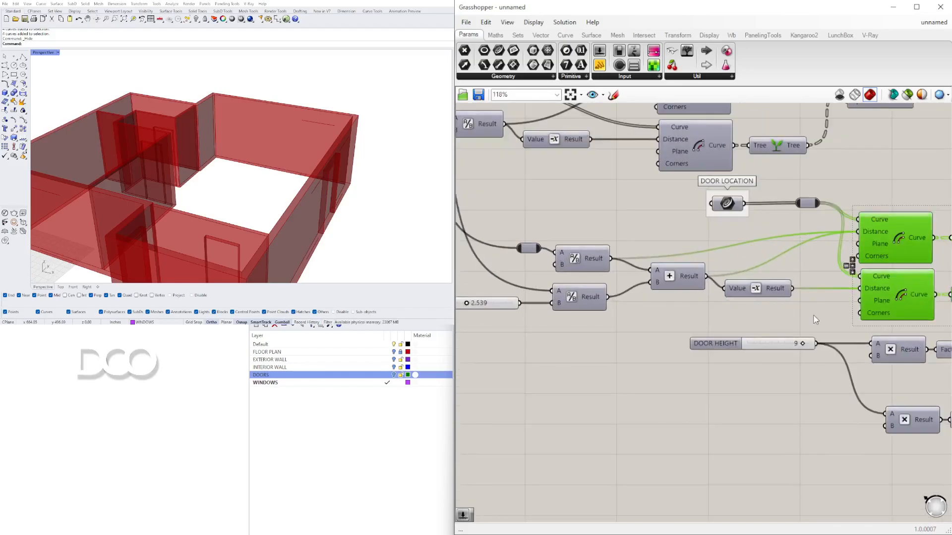
{"action": "left_click_drag", "start_coordinate": [829, 316], "coordinate": [672, 263], "text": "shift"}
{"action": "right_click_drag", "start_coordinate": [682, 314], "coordinate": [773, 313]}
{"action": "scroll", "coordinate": [780, 305], "scroll_direction": "down", "scroll_amount": 2}
{"action": "right_click_drag", "start_coordinate": [815, 285], "coordinate": [715, 278]}
{"action": "scroll", "coordinate": [715, 278], "scroll_direction": "up", "scroll_amount": 1}
{"action": "left_click_drag", "start_coordinate": [770, 314], "coordinate": [719, 294]}
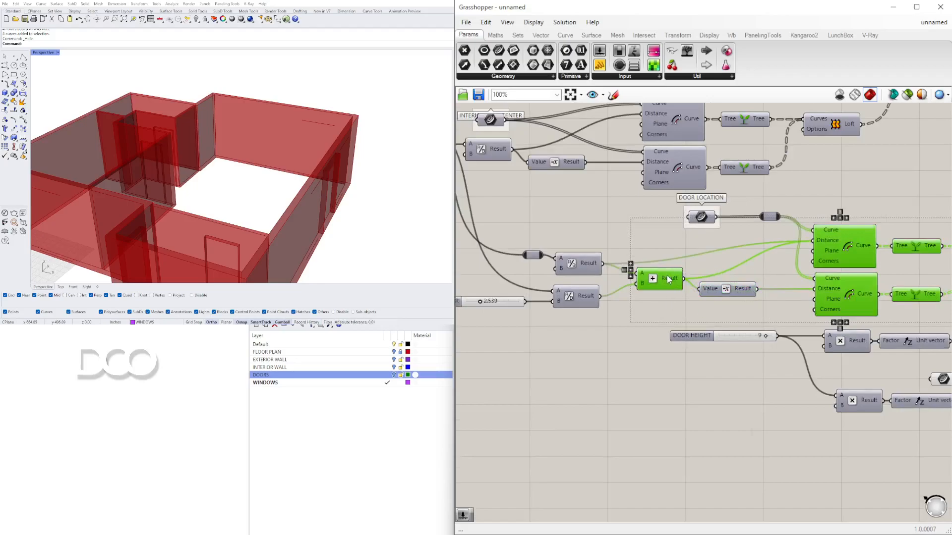
{"action": "scroll", "coordinate": [658, 279], "scroll_direction": "up", "scroll_amount": 2}
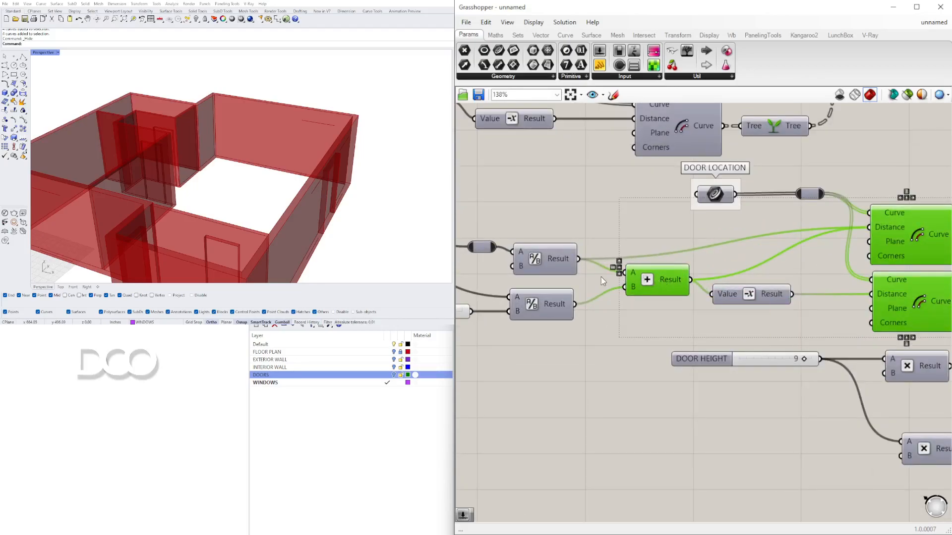
{"action": "scroll", "coordinate": [721, 289], "scroll_direction": "down", "scroll_amount": 2}
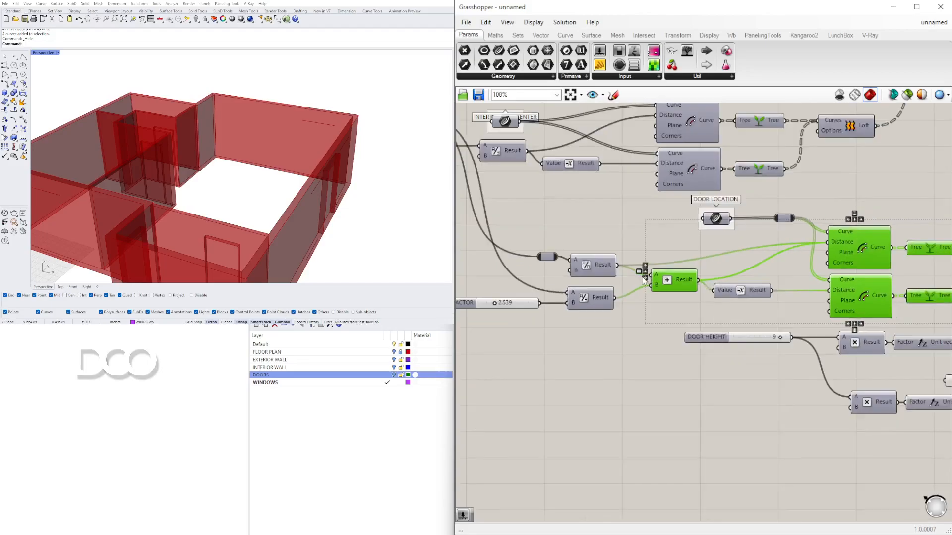
{"action": "scroll", "coordinate": [644, 279], "scroll_direction": "down", "scroll_amount": 2}
{"action": "right_click_drag", "start_coordinate": [798, 292], "coordinate": [536, 261]}
{"action": "left_click_drag", "start_coordinate": [519, 234], "coordinate": [768, 352], "text": "alt"}
{"action": "left_click", "coordinate": [738, 308]}
{"action": "scroll", "coordinate": [638, 320], "scroll_direction": "up", "scroll_amount": 2}
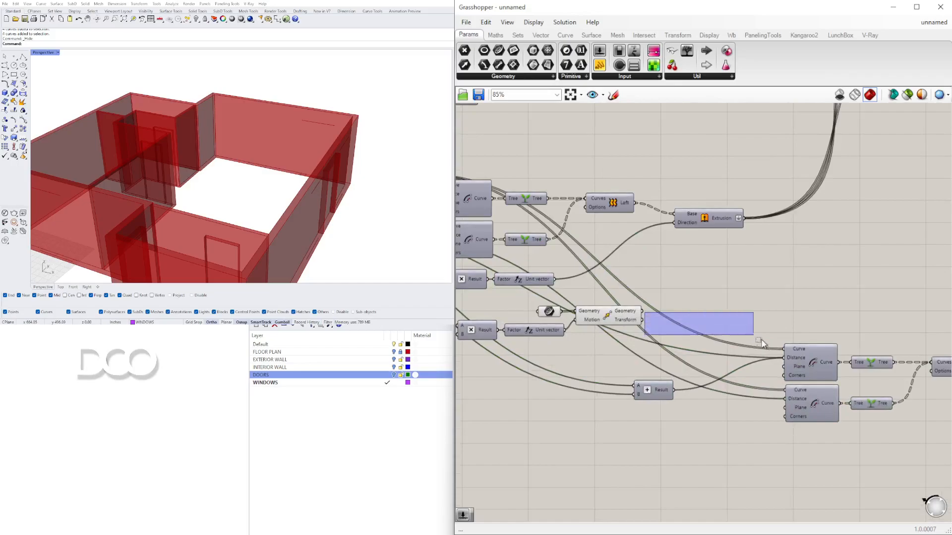
Step: Connect the Move component's Geometry output to the Curve inputs of both copied Offset Curve components
{"action": "left_click", "coordinate": [611, 317]}
{"action": "left_click_drag", "start_coordinate": [640, 311], "coordinate": [785, 349]}
{"action": "left_click_drag", "start_coordinate": [642, 311], "coordinate": [785, 390]}
{"action": "right_click_drag", "start_coordinate": [882, 306], "coordinate": [731, 283]}
{"action": "left_click", "coordinate": [730, 279]}
{"action": "right_click", "coordinate": [810, 344]}
{"action": "left_click", "coordinate": [828, 364]}
{"action": "left_click", "coordinate": [802, 325]}
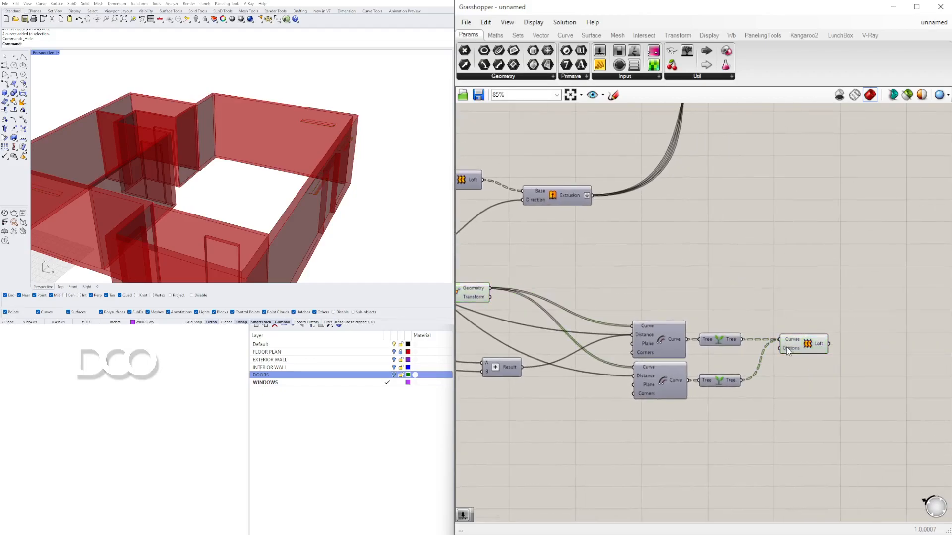
Step: Rearrange the Move, offset, tree and loft components of the window chain into a tidy row
{"action": "right_click_drag", "start_coordinate": [379, 194], "coordinate": [344, 144]}
{"action": "right_click_drag", "start_coordinate": [654, 302], "coordinate": [815, 280]}
{"action": "scroll", "coordinate": [815, 280], "scroll_direction": "down", "scroll_amount": 1}
{"action": "left_click_drag", "start_coordinate": [667, 254], "coordinate": [509, 298]}
{"action": "left_click_drag", "start_coordinate": [635, 273], "coordinate": [710, 266]}
{"action": "left_click", "coordinate": [656, 245]}
{"action": "right_click_drag", "start_coordinate": [551, 241], "coordinate": [761, 242]}
{"action": "left_click_drag", "start_coordinate": [624, 238], "coordinate": [609, 262]}
{"action": "left_click", "coordinate": [662, 294]}
{"action": "right_click_drag", "start_coordinate": [775, 326], "coordinate": [580, 329]}
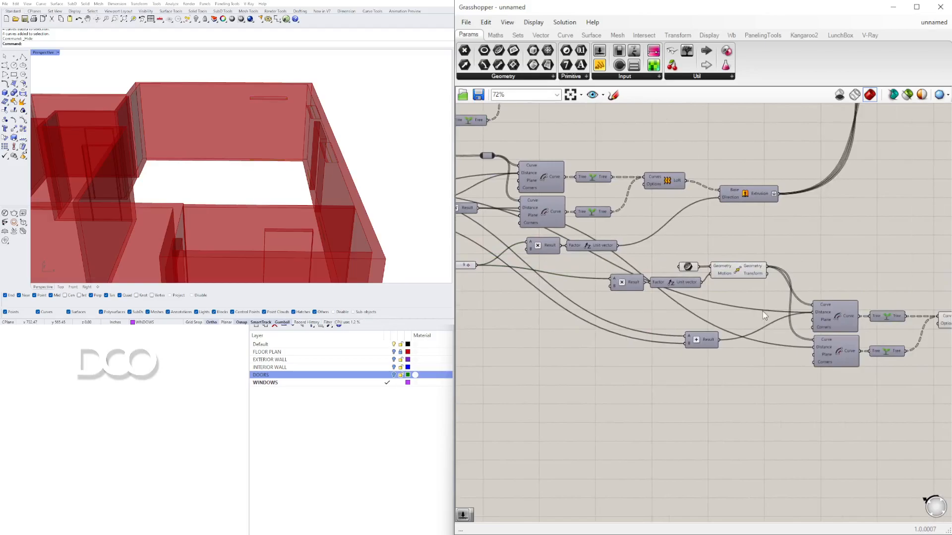
{"action": "right_click_drag", "start_coordinate": [762, 311], "coordinate": [747, 295]}
{"action": "left_click_drag", "start_coordinate": [689, 329], "coordinate": [732, 309]}
{"action": "left_click", "coordinate": [812, 377]}
{"action": "right_click_drag", "start_coordinate": [818, 386], "coordinate": [674, 397]}
{"action": "mouse_move", "coordinate": [860, 411]}
{"action": "left_mouse_down"}
{"action": "mouse_move", "coordinate": [674, 299]}
{"action": "mouse_move", "coordinate": [691, 248]}
{"action": "left_mouse_up"}
{"action": "left_click", "coordinate": [639, 243]}
{"action": "right_click_drag", "start_coordinate": [638, 246], "coordinate": [792, 250]}
{"action": "scroll", "coordinate": [720, 278], "scroll_direction": "up", "scroll_amount": 2}
{"action": "scroll", "coordinate": [724, 280], "scroll_direction": "down", "scroll_amount": 3}
{"action": "right_click_drag", "start_coordinate": [813, 281], "coordinate": [617, 281]}
{"action": "scroll", "coordinate": [842, 263], "scroll_direction": "up", "scroll_amount": 3}
{"action": "left_click_drag", "start_coordinate": [651, 251], "coordinate": [660, 245]}
{"action": "left_click", "coordinate": [663, 262]}
{"action": "right_click_drag", "start_coordinate": [339, 156], "coordinate": [338, 155]}
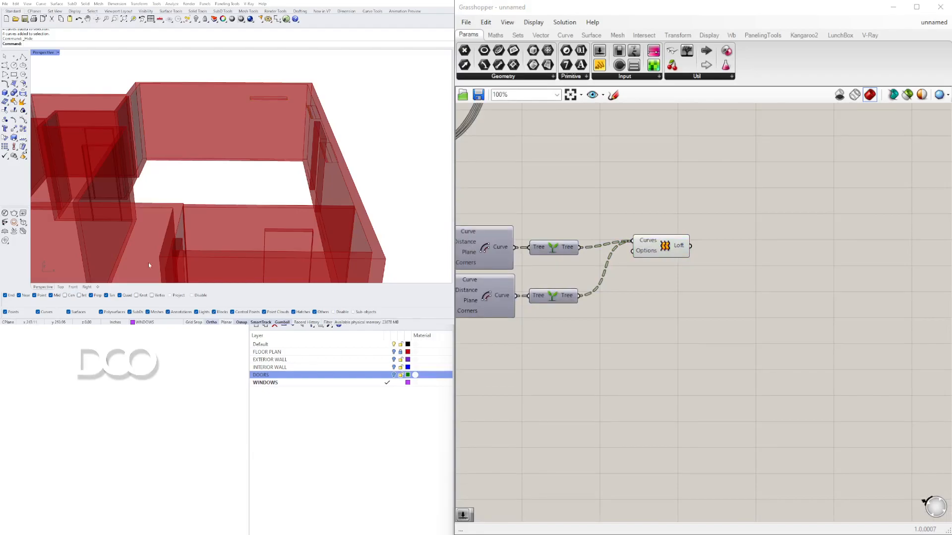
{"action": "left_click_drag", "start_coordinate": [659, 246], "coordinate": [662, 253]}
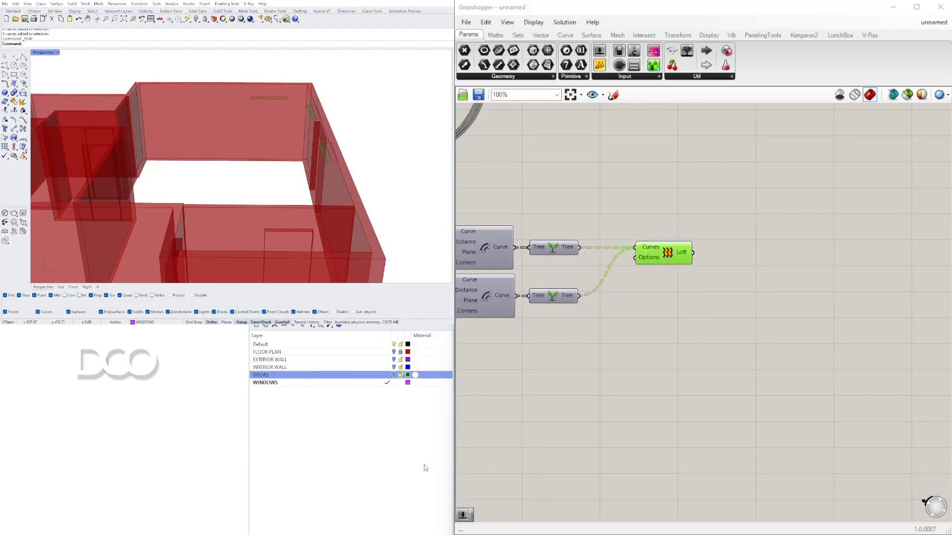
{"action": "left_click", "coordinate": [798, 271]}
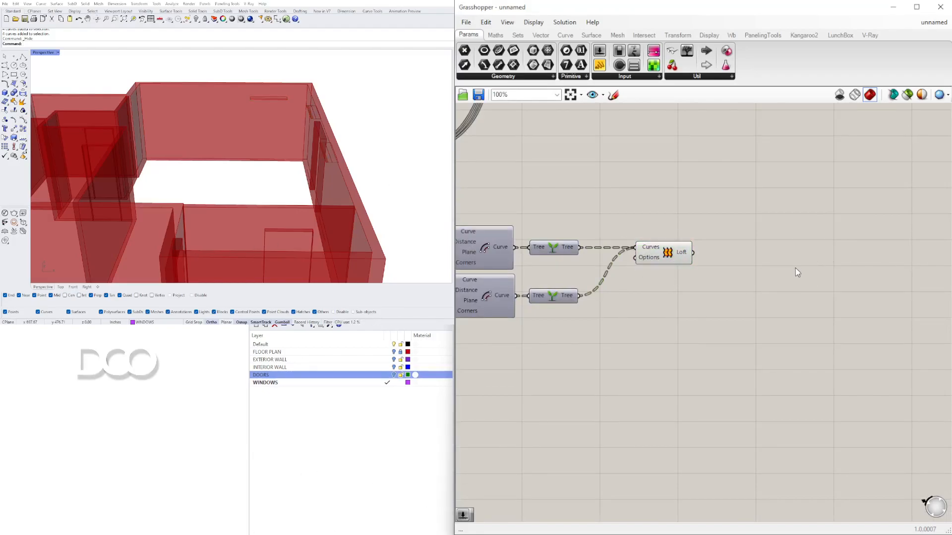
Step: Add an Extrude component and connect the window Loft output to its Base input
{"action": "double_click", "coordinate": [794, 268]}
{"action": "type", "text": "EXTR"}
{"action": "left_click", "coordinate": [772, 256]}
{"action": "left_click_drag", "start_coordinate": [694, 253], "coordinate": [840, 264]}
Step: Add Negative and Unit Z components and feed the negated Unit Z vector into the Extrusion's Direction input
{"action": "double_click", "coordinate": [738, 295]}
{"action": "type", "text": "NE"}
{"action": "left_click", "coordinate": [734, 294]}
{"action": "left_click_drag", "start_coordinate": [773, 298], "coordinate": [792, 287]}
{"action": "double_click", "coordinate": [647, 300]}
{"action": "type", "text": "Z"}
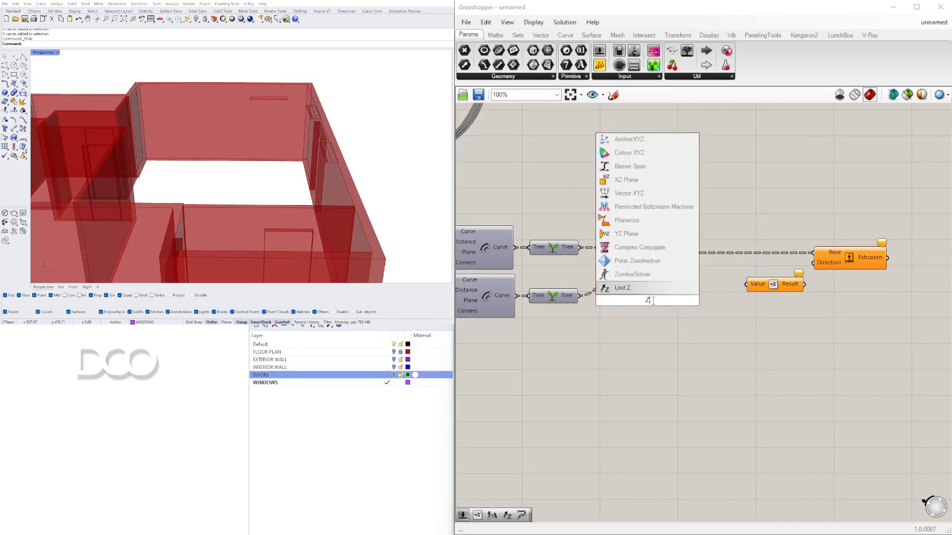
{"action": "left_click", "coordinate": [647, 289]}
{"action": "left_click_drag", "start_coordinate": [666, 298], "coordinate": [860, 278]}
{"action": "left_click", "coordinate": [812, 282]}
{"action": "left_click_drag", "start_coordinate": [887, 323], "coordinate": [677, 298]}
{"action": "left_click", "coordinate": [659, 340]}
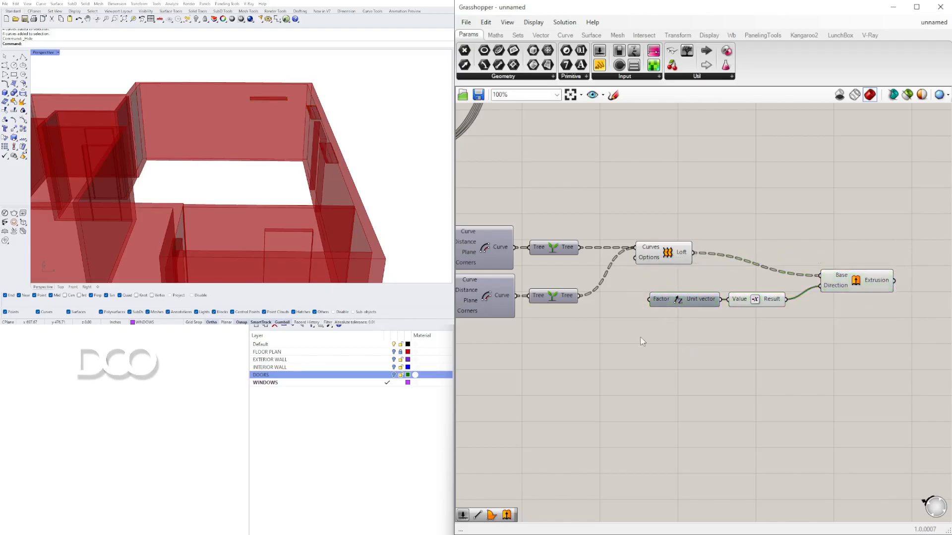
Step: Copy the DOOR HEIGHT slider with its multiplication and connect the product to the window Unit Z Factor input
{"action": "right_click_drag", "start_coordinate": [585, 330], "coordinate": [654, 343]}
{"action": "double_click", "coordinate": [625, 350]}
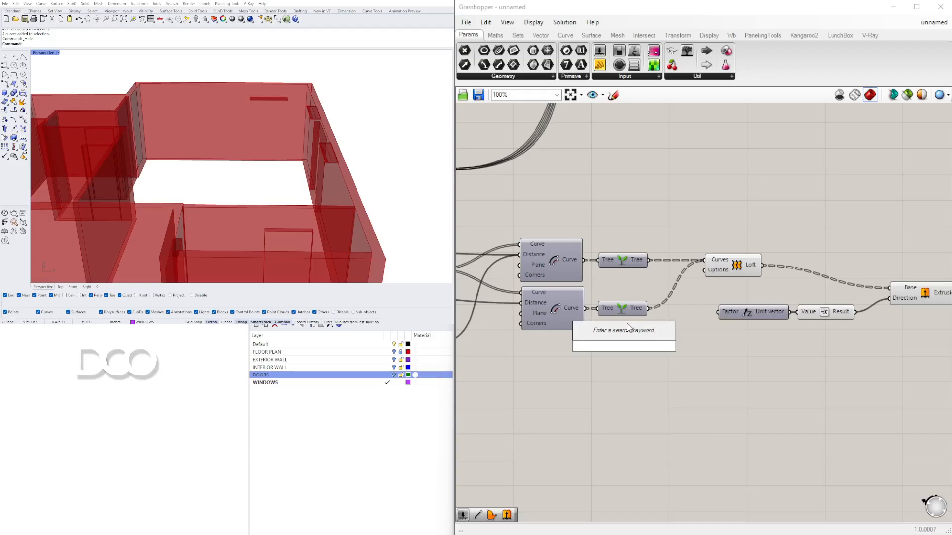
{"action": "left_click", "coordinate": [657, 421]}
{"action": "scroll", "coordinate": [649, 397], "scroll_direction": "down", "scroll_amount": 3}
{"action": "right_click_drag", "start_coordinate": [642, 382], "coordinate": [862, 304]}
{"action": "right_click_drag", "start_coordinate": [522, 242], "coordinate": [674, 255]}
{"action": "left_click_drag", "start_coordinate": [600, 254], "coordinate": [597, 262]}
{"action": "right_click_drag", "start_coordinate": [813, 296], "coordinate": [664, 275]}
{"action": "left_click_drag", "start_coordinate": [639, 271], "coordinate": [484, 244]}
{"action": "key", "text": "ctrl+c"}
{"action": "key", "text": "ctrl+v"}
{"action": "left_click_drag", "start_coordinate": [713, 305], "coordinate": [831, 310]}
{"action": "scroll", "coordinate": [896, 316], "scroll_direction": "up", "scroll_amount": 2}
{"action": "right_click_drag", "start_coordinate": [907, 323], "coordinate": [814, 333]}
{"action": "left_click_drag", "start_coordinate": [818, 353], "coordinate": [705, 310]}
{"action": "scroll", "coordinate": [835, 329], "scroll_direction": "up", "scroll_amount": 3}
{"action": "left_click_drag", "start_coordinate": [788, 330], "coordinate": [799, 288]}
{"action": "right_click_drag", "start_coordinate": [900, 306], "coordinate": [840, 308]}
{"action": "left_click", "coordinate": [840, 308]}
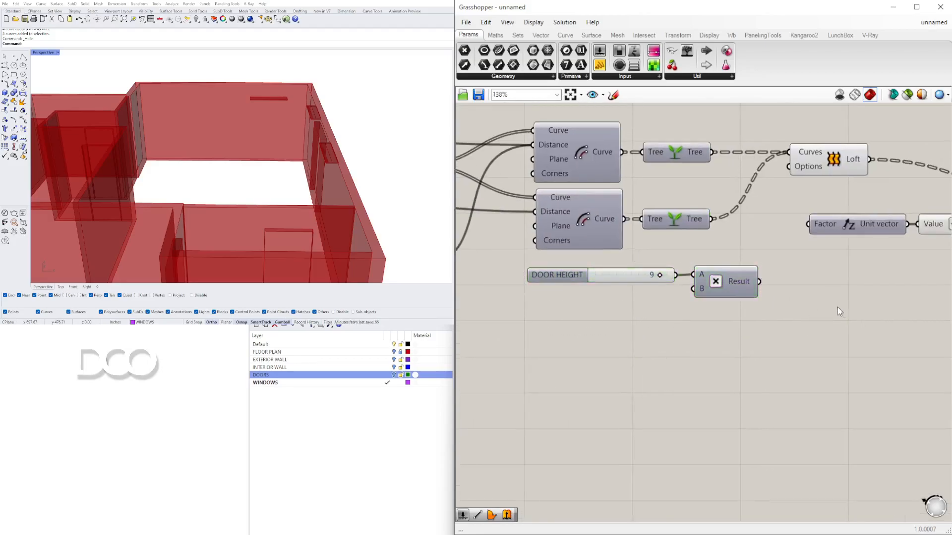
{"action": "left_click_drag", "start_coordinate": [759, 281], "coordinate": [808, 224]}
Step: Rename the copied slider to WINDOW HEIGHT
{"action": "right_click_drag", "start_coordinate": [381, 160], "coordinate": [185, 222]}
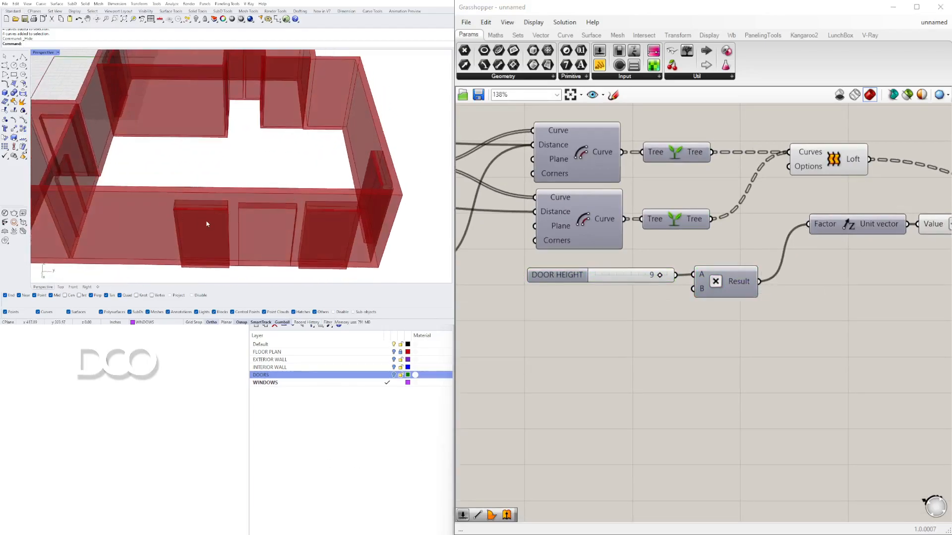
{"action": "scroll", "coordinate": [549, 283], "scroll_direction": "up", "scroll_amount": 5}
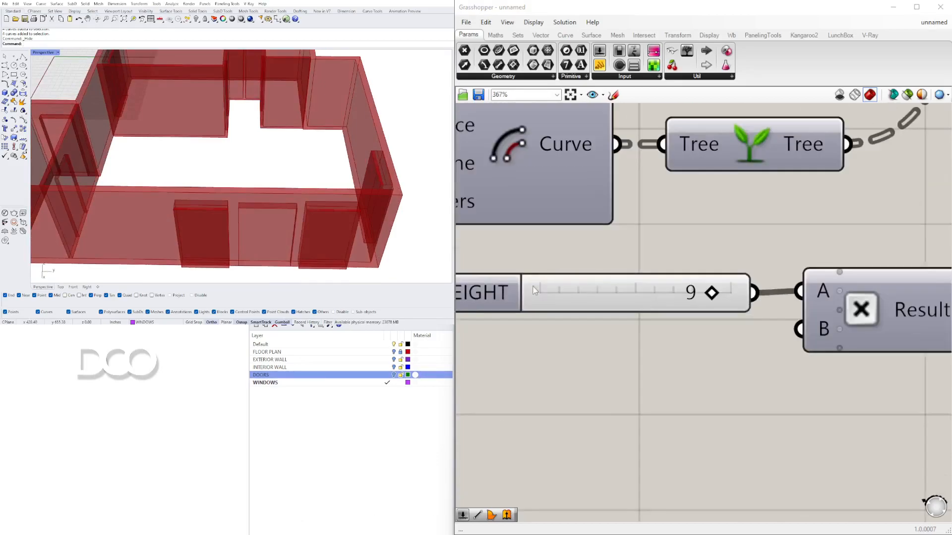
{"action": "left_click_drag", "start_coordinate": [650, 287], "coordinate": [644, 285]}
{"action": "right_click", "coordinate": [645, 286]}
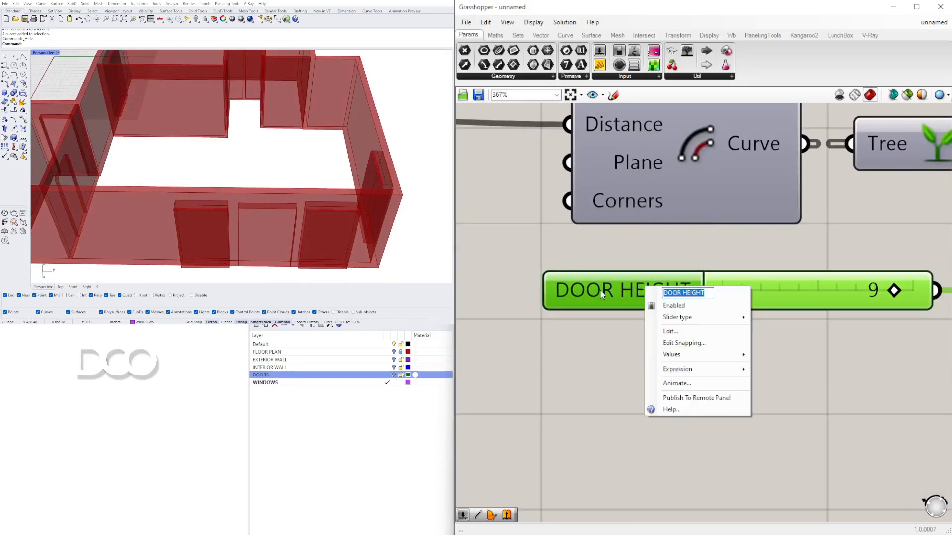
{"action": "type", "text": "WINDOW HEIGHT"}
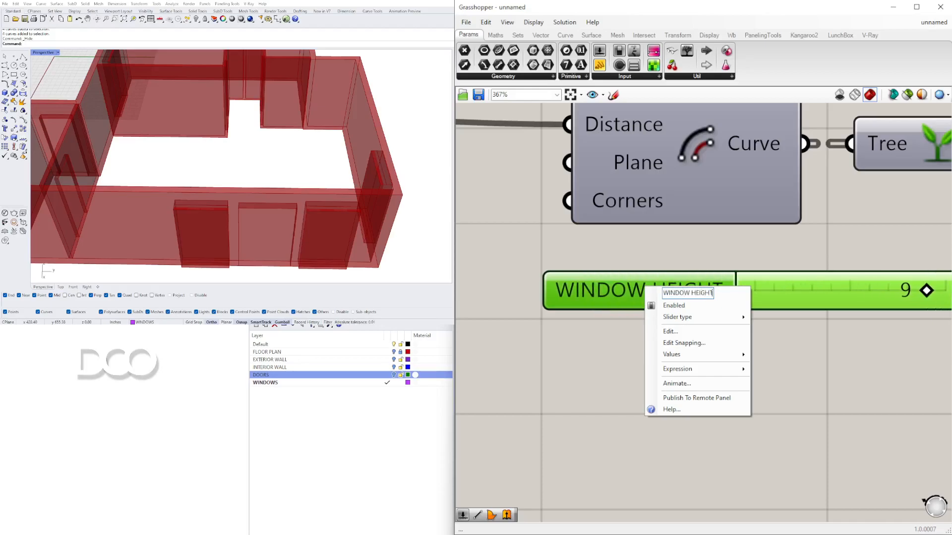
{"action": "key", "text": "Return"}
Step: Set the WINDOW HEIGHT slider to 6
{"action": "scroll", "coordinate": [625, 285], "scroll_direction": "down", "scroll_amount": 2}
{"action": "scroll", "coordinate": [679, 277], "scroll_direction": "down", "scroll_amount": 1}
{"action": "scroll", "coordinate": [240, 204], "scroll_direction": "down", "scroll_amount": 4}
{"action": "right_click_drag", "start_coordinate": [241, 228], "coordinate": [265, 226]}
{"action": "scroll", "coordinate": [266, 227], "scroll_direction": "up", "scroll_amount": 4}
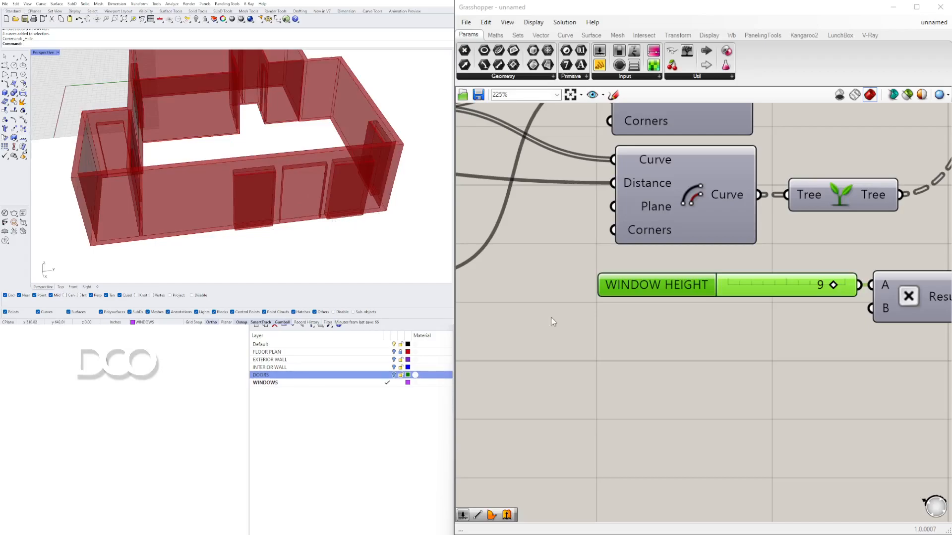
{"action": "scroll", "coordinate": [806, 282], "scroll_direction": "up", "scroll_amount": 1}
{"action": "mouse_move", "coordinate": [833, 286]}
{"action": "left_mouse_down"}
{"action": "mouse_move", "coordinate": [802, 285]}
{"action": "mouse_move", "coordinate": [849, 284]}
{"action": "mouse_move", "coordinate": [840, 283]}
{"action": "left_mouse_up"}
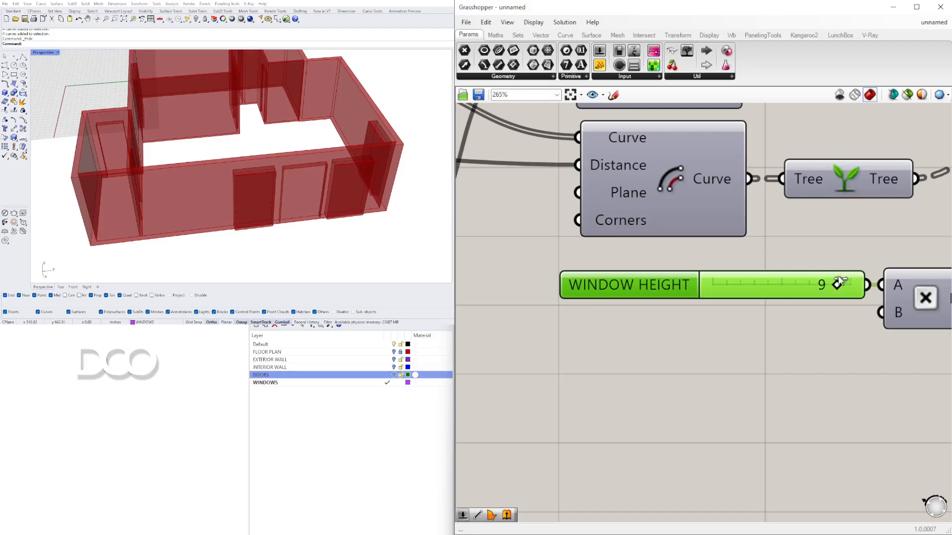
{"action": "right_click_drag", "start_coordinate": [334, 233], "coordinate": [324, 173]}
{"action": "scroll", "coordinate": [324, 187], "scroll_direction": "up", "scroll_amount": 5}
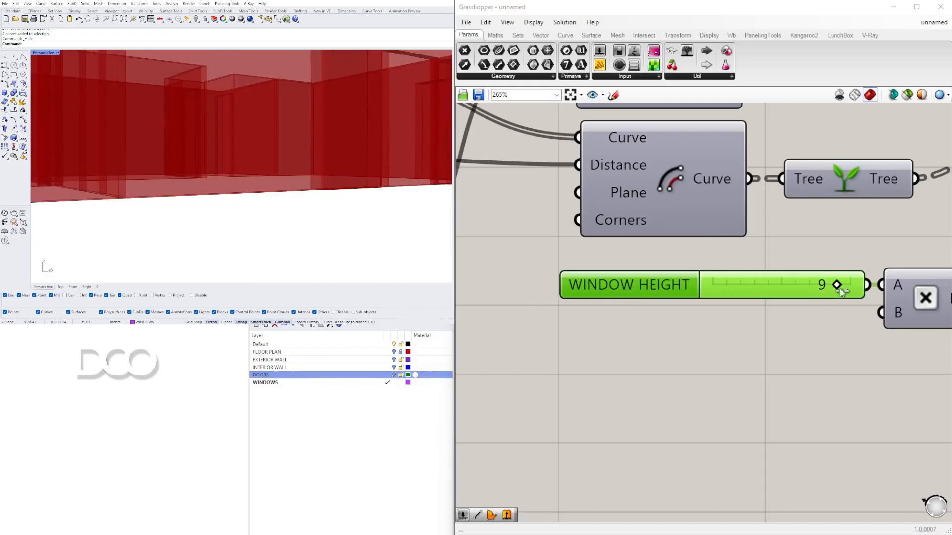
{"action": "left_click_drag", "start_coordinate": [836, 285], "coordinate": [809, 286]}
{"action": "scroll", "coordinate": [395, 195], "scroll_direction": "down", "scroll_amount": 4}
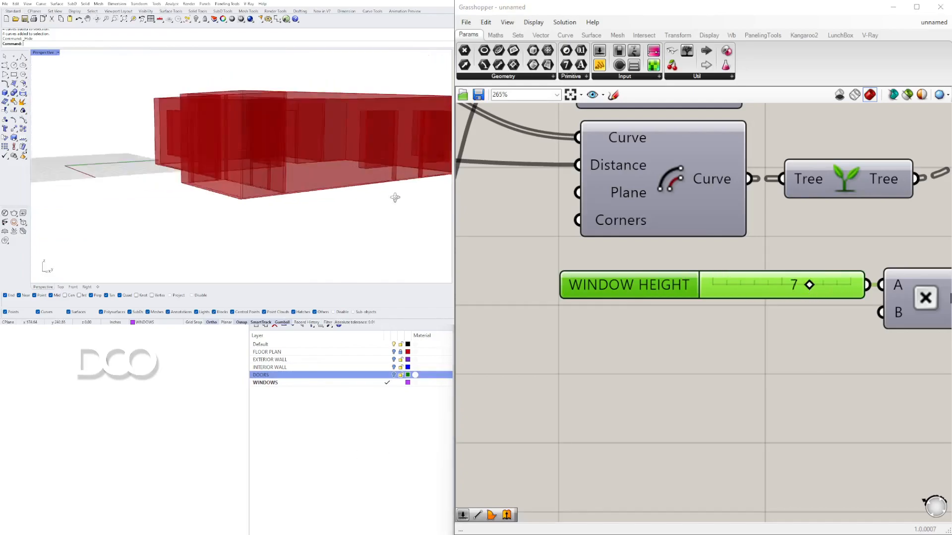
{"action": "right_click_drag", "start_coordinate": [395, 195], "coordinate": [382, 171]}
{"action": "left_click_drag", "start_coordinate": [802, 290], "coordinate": [798, 289]}
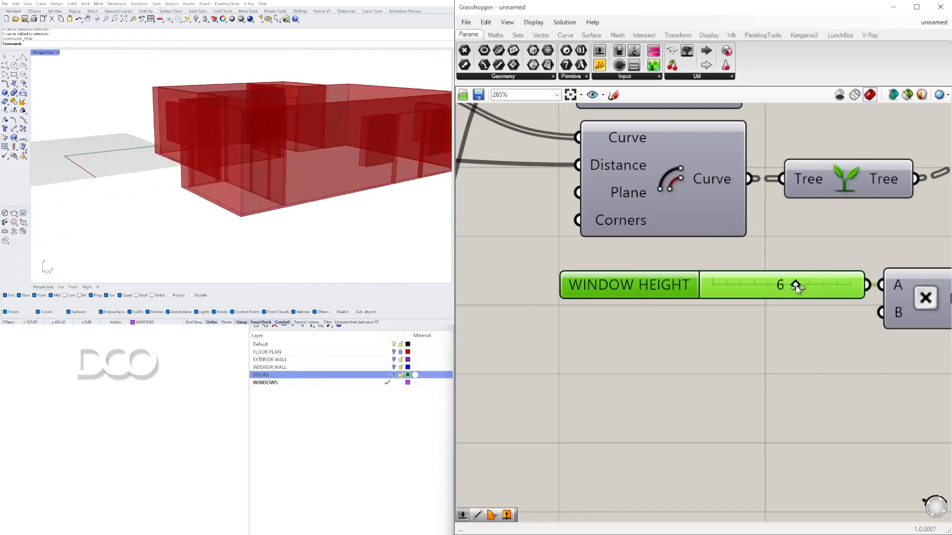
{"action": "right_click_drag", "start_coordinate": [416, 194], "coordinate": [308, 161]}
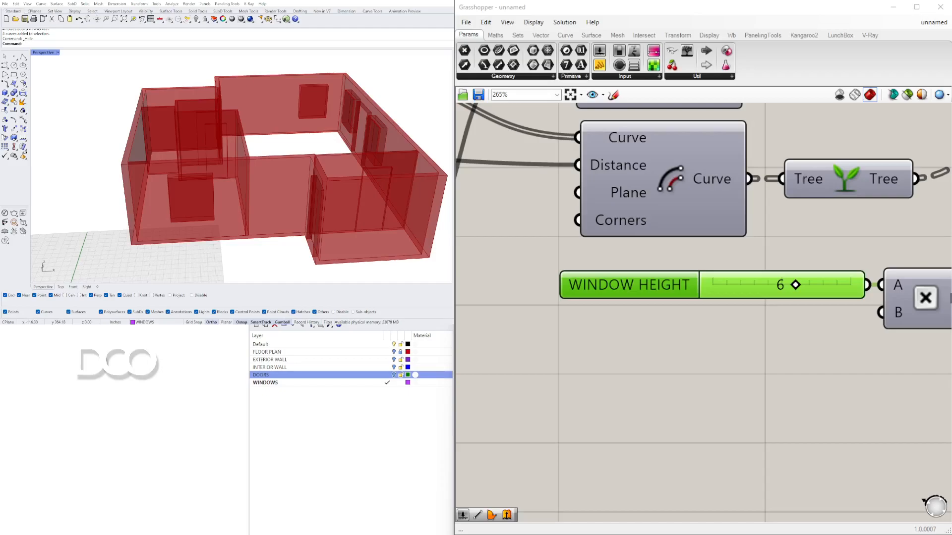
{"action": "right_click_drag", "start_coordinate": [227, 250], "coordinate": [186, 181]}
{"action": "right_click_drag", "start_coordinate": [261, 130], "coordinate": [198, 136]}
{"action": "scroll", "coordinate": [690, 219], "scroll_direction": "down", "scroll_amount": 3}
{"action": "right_click_drag", "start_coordinate": [871, 217], "coordinate": [583, 264]}
{"action": "scroll", "coordinate": [667, 266], "scroll_direction": "down", "scroll_amount": 4}
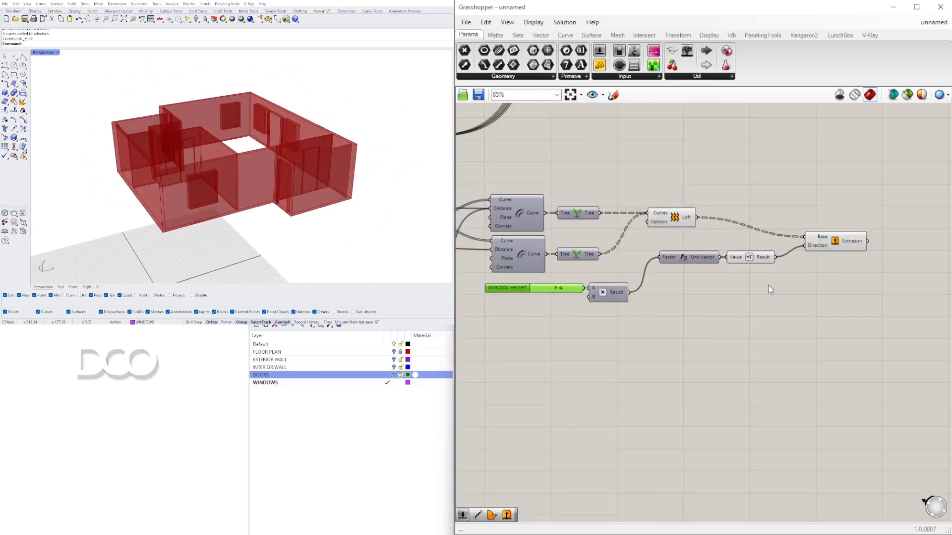
Step: Rearrange the window height slider, multiplication, Unit Z, Negative and Extrusion components into a tidy row
{"action": "left_click_drag", "start_coordinate": [833, 246], "coordinate": [834, 248]}
{"action": "left_click_drag", "start_coordinate": [888, 335], "coordinate": [640, 225]}
{"action": "left_click_drag", "start_coordinate": [698, 264], "coordinate": [679, 298]}
{"action": "left_click", "coordinate": [713, 320]}
{"action": "left_click_drag", "start_coordinate": [897, 347], "coordinate": [557, 273]}
{"action": "left_click_drag", "start_coordinate": [722, 291], "coordinate": [668, 293]}
{"action": "left_click", "coordinate": [703, 337]}
{"action": "right_click_drag", "start_coordinate": [176, 166], "coordinate": [211, 217]}
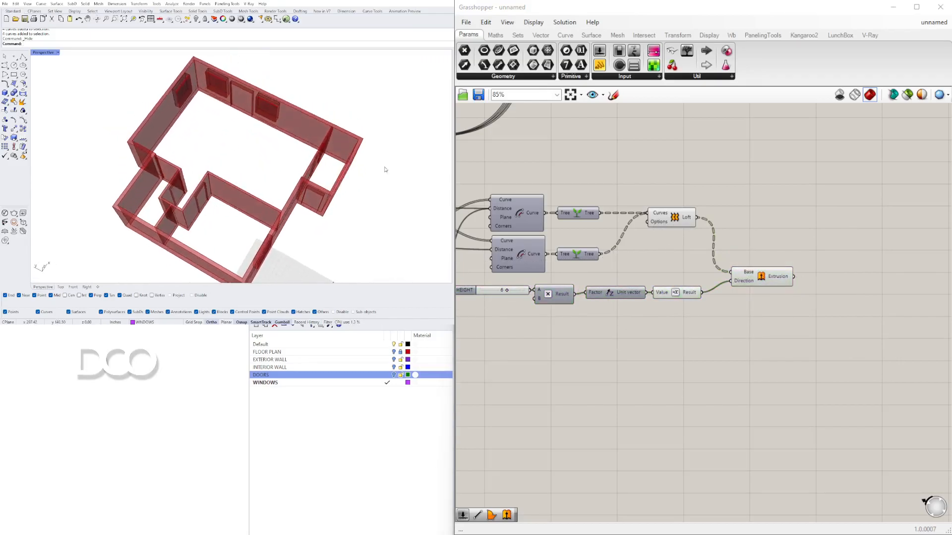
Step: Examine the three Solid Difference components and the wall previews they produce
{"action": "scroll", "coordinate": [724, 192], "scroll_direction": "down", "scroll_amount": 2}
{"action": "right_click_drag", "start_coordinate": [725, 192], "coordinate": [759, 384]}
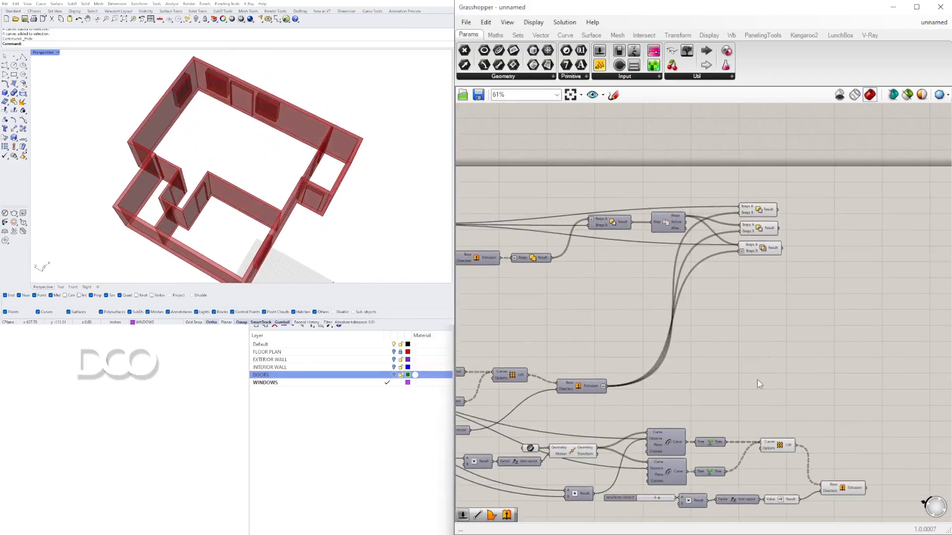
{"action": "left_click", "coordinate": [772, 210]}
{"action": "left_click", "coordinate": [763, 230], "text": "shift"}
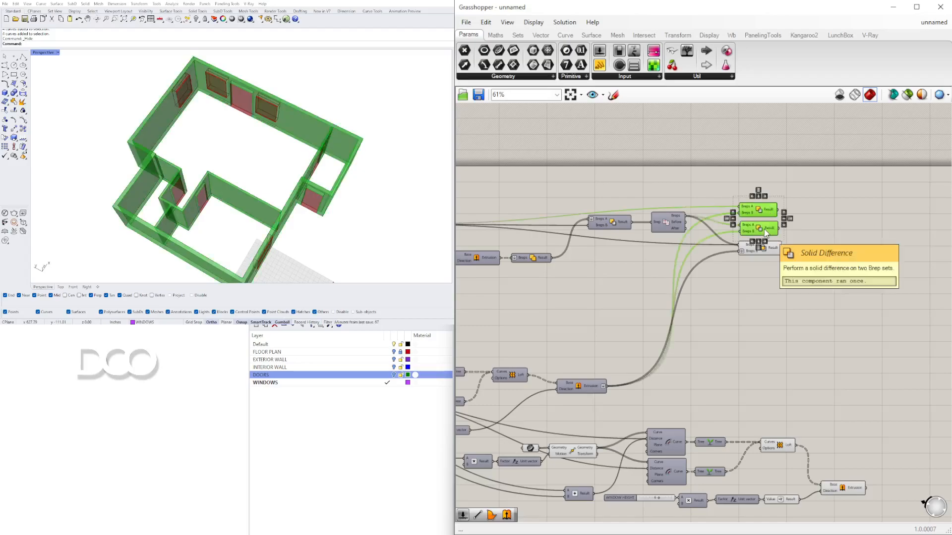
{"action": "mouse_move", "coordinate": [277, 208]}
{"action": "right_mouse_down"}
{"action": "mouse_move", "coordinate": [284, 163]}
{"action": "mouse_move", "coordinate": [287, 192]}
{"action": "right_mouse_up"}
{"action": "right_click", "coordinate": [365, 414]}
{"action": "left_click", "coordinate": [830, 222]}
{"action": "right_click_drag", "start_coordinate": [710, 224], "coordinate": [614, 263]}
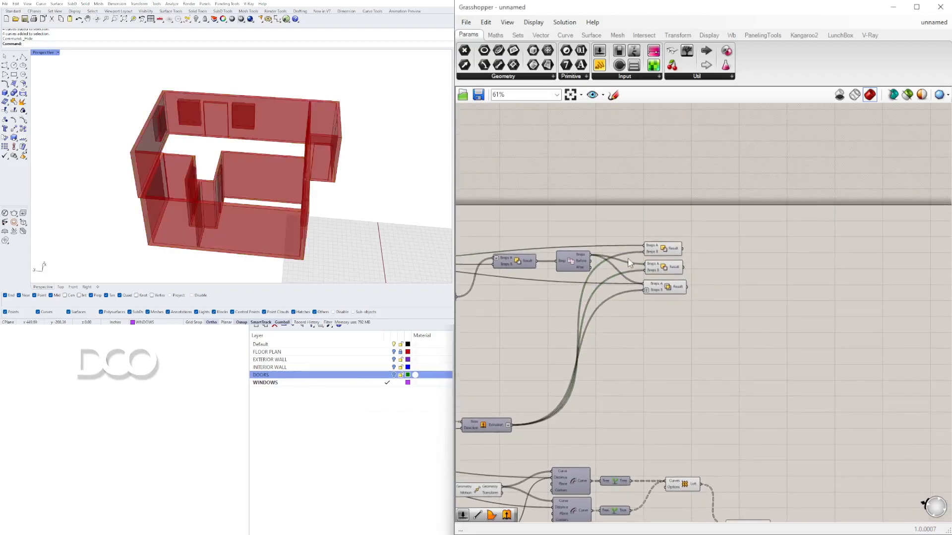
{"action": "left_click", "coordinate": [671, 248]}
{"action": "right_click_drag", "start_coordinate": [687, 289], "coordinate": [639, 331]}
{"action": "left_click_drag", "start_coordinate": [704, 357], "coordinate": [741, 292]}
{"action": "left_click", "coordinate": [782, 349]}
{"action": "right_click_drag", "start_coordinate": [693, 396], "coordinate": [728, 211]}
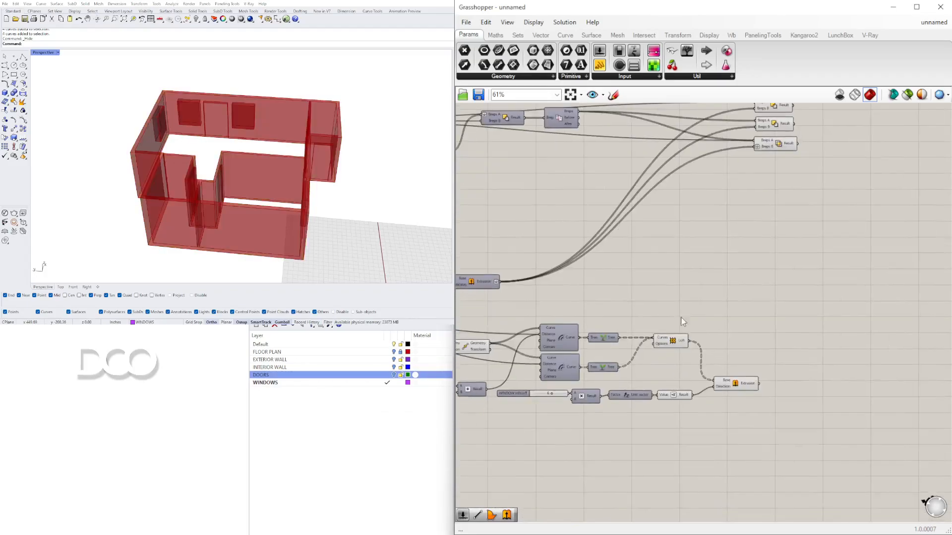
{"action": "left_click", "coordinate": [677, 343]}
{"action": "right_click_drag", "start_coordinate": [677, 343], "coordinate": [613, 380]}
{"action": "right_click", "coordinate": [613, 379]}
{"action": "left_click", "coordinate": [625, 397]}
{"action": "right_click_drag", "start_coordinate": [686, 313], "coordinate": [602, 317]}
{"action": "left_click_drag", "start_coordinate": [703, 283], "coordinate": [625, 145]}
{"action": "left_click_drag", "start_coordinate": [629, 169], "coordinate": [720, 169]}
{"action": "left_click", "coordinate": [720, 171]}
{"action": "left_click", "coordinate": [720, 167]}
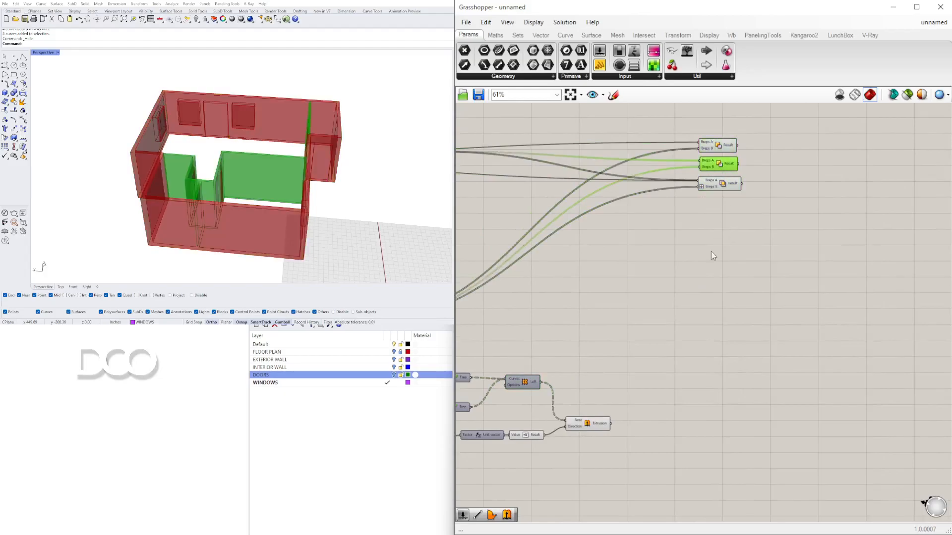
{"action": "left_click", "coordinate": [644, 329]}
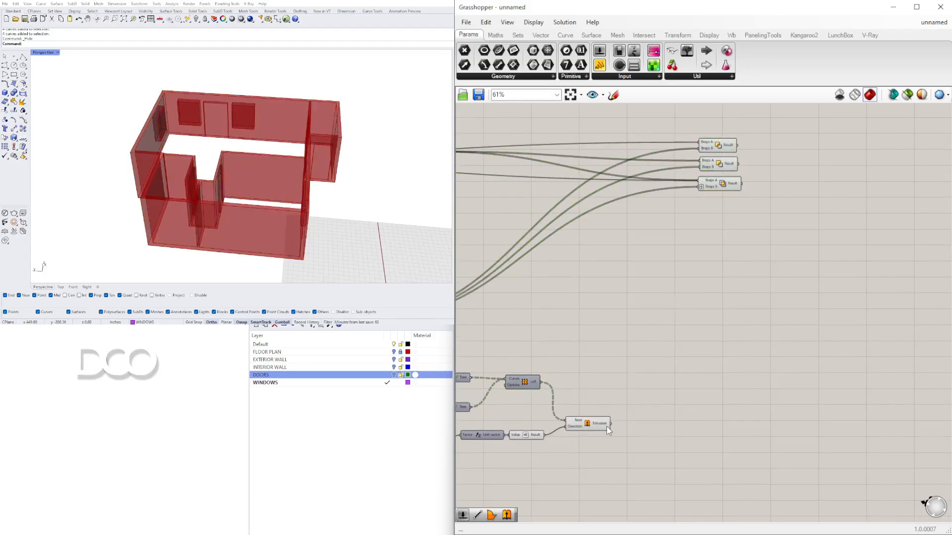
{"action": "left_click", "coordinate": [723, 149]}
{"action": "left_click", "coordinate": [706, 294]}
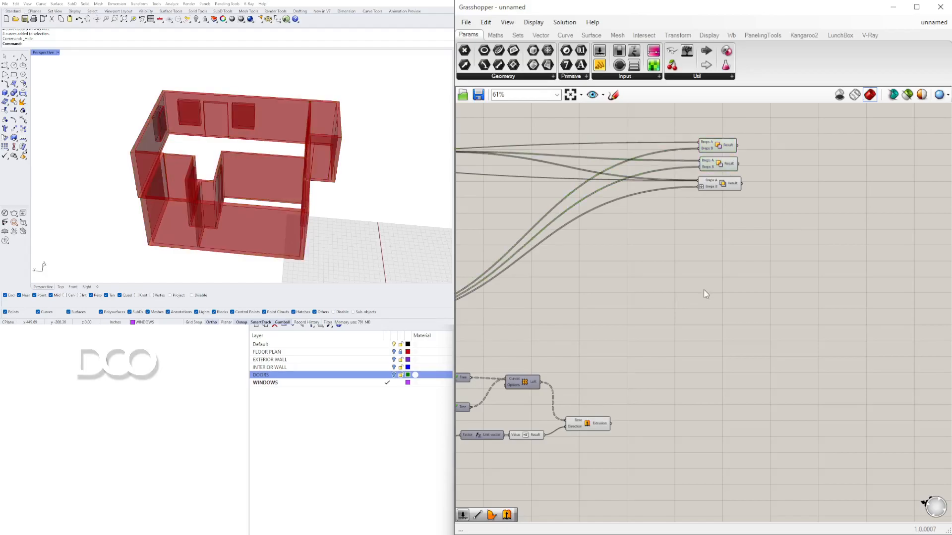
{"action": "left_click", "coordinate": [596, 422]}
Step: Connect the window Extrusion to the first Solid Difference's Breps B input and flatten that input
{"action": "right_click_drag", "start_coordinate": [629, 416], "coordinate": [827, 382]}
{"action": "scroll", "coordinate": [639, 374], "scroll_direction": "down", "scroll_amount": 2}
{"action": "right_click_drag", "start_coordinate": [745, 267], "coordinate": [772, 249]}
{"action": "scroll", "coordinate": [782, 241], "scroll_direction": "up", "scroll_amount": 1}
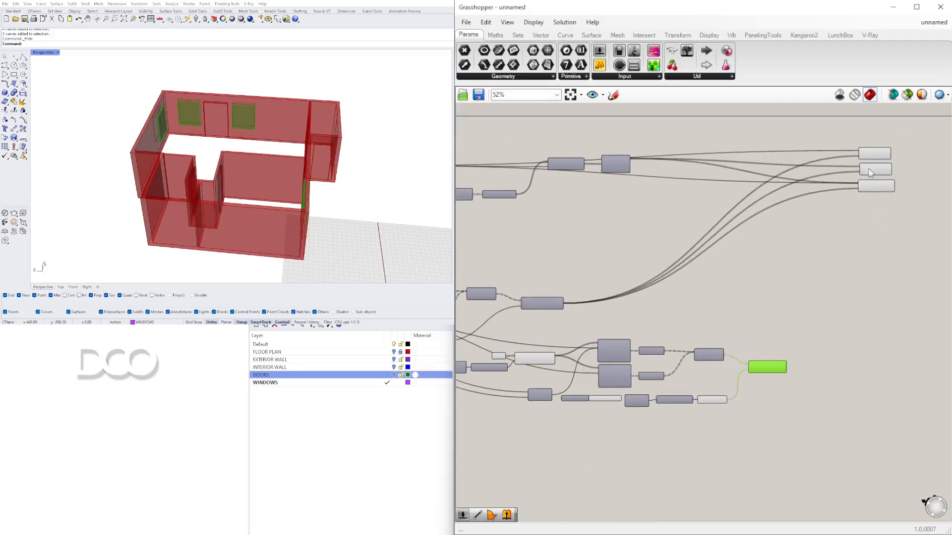
{"action": "scroll", "coordinate": [870, 178], "scroll_direction": "up", "scroll_amount": 3}
{"action": "right_click_drag", "start_coordinate": [870, 177], "coordinate": [872, 202]}
{"action": "mouse_move", "coordinate": [896, 213]}
{"action": "left_mouse_down"}
{"action": "mouse_move", "coordinate": [865, 62]}
{"action": "mouse_move", "coordinate": [849, 134]}
{"action": "mouse_move", "coordinate": [896, 232]}
{"action": "left_mouse_up"}
{"action": "left_click_drag", "start_coordinate": [910, 327], "coordinate": [859, 160]}
{"action": "left_click_drag", "start_coordinate": [870, 184], "coordinate": [857, 407]}
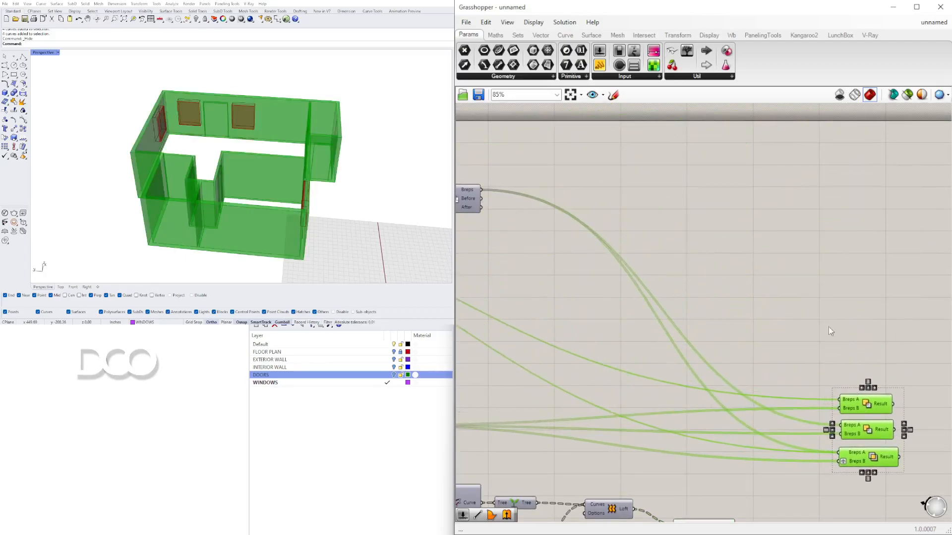
{"action": "left_click", "coordinate": [834, 349]}
{"action": "right_click_drag", "start_coordinate": [826, 349], "coordinate": [784, 196]}
{"action": "scroll", "coordinate": [753, 295], "scroll_direction": "up", "scroll_amount": 2}
{"action": "left_click_drag", "start_coordinate": [650, 401], "coordinate": [819, 231]}
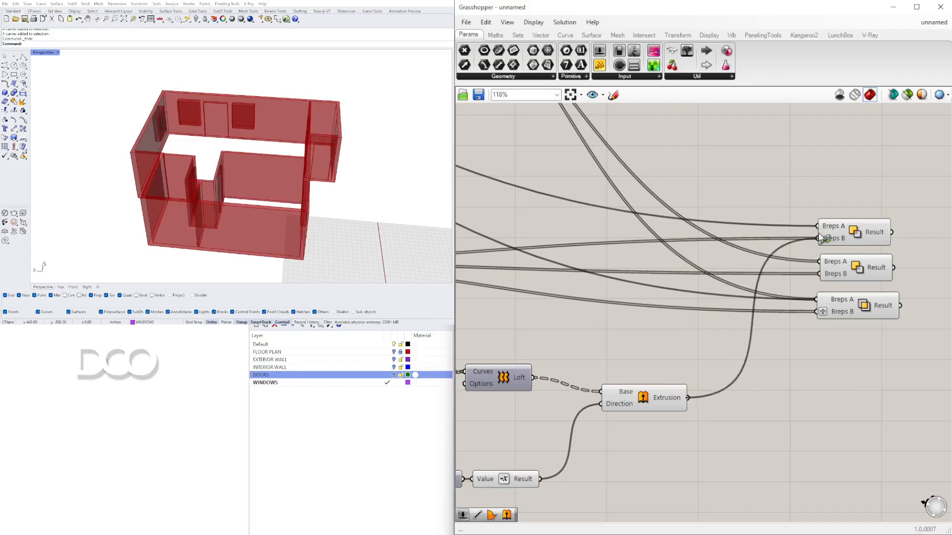
{"action": "left_click", "coordinate": [856, 238]}
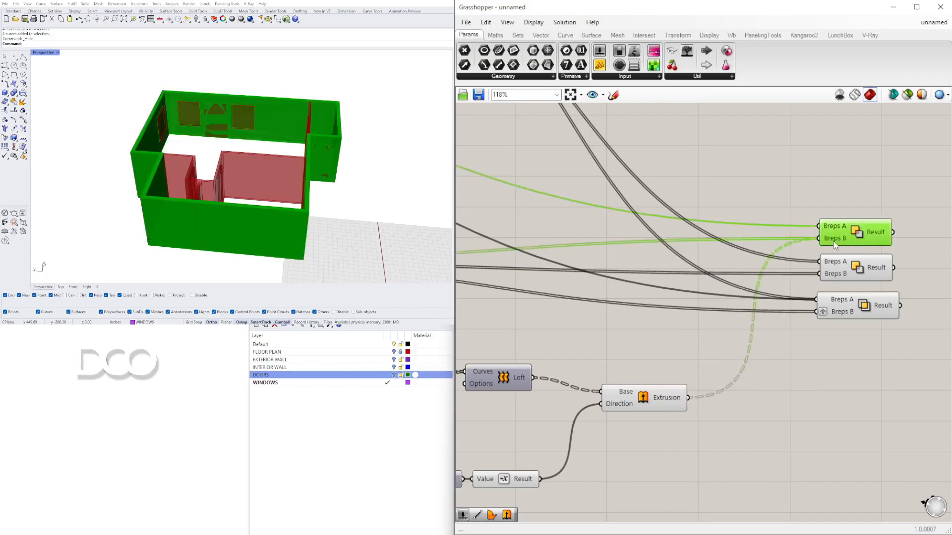
{"action": "right_click", "coordinate": [833, 240]}
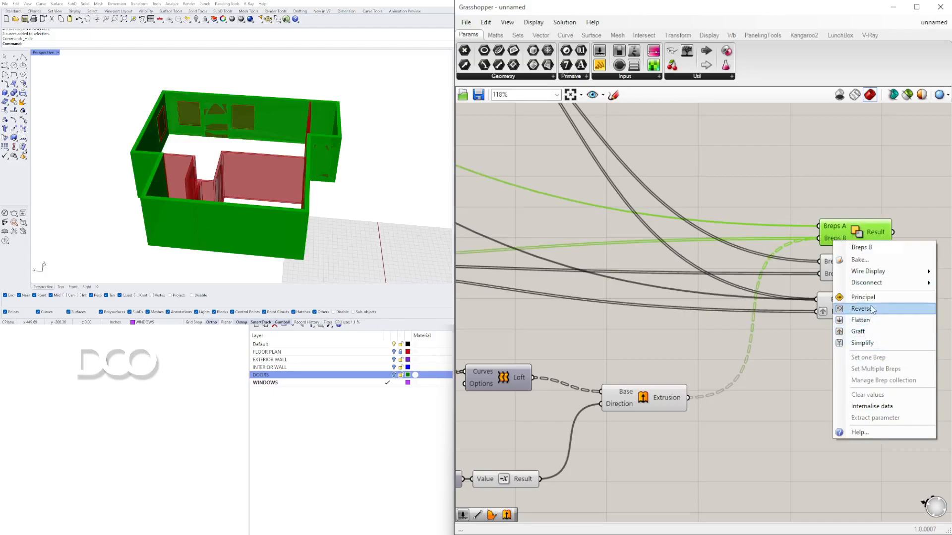
{"action": "left_click", "coordinate": [860, 321]}
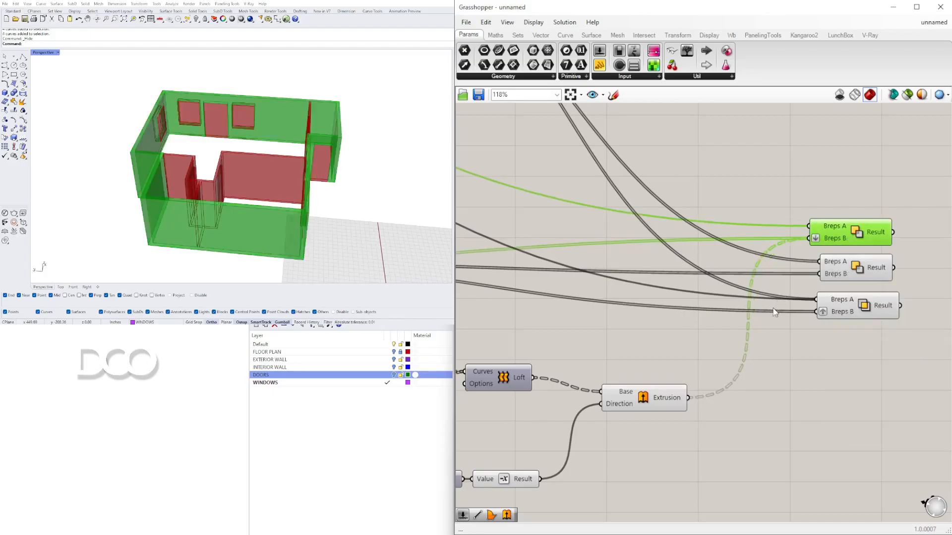
Step: Connect the window Extrusion to the second Solid Difference's Breps B input and flatten that input
{"action": "left_click_drag", "start_coordinate": [691, 393], "coordinate": [738, 373]}
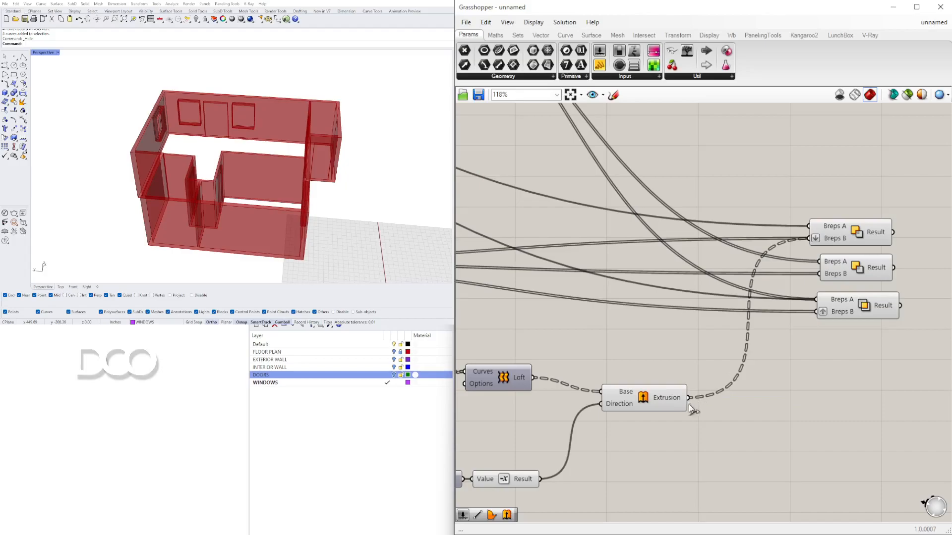
{"action": "left_click_drag", "start_coordinate": [826, 282], "coordinate": [835, 274]}
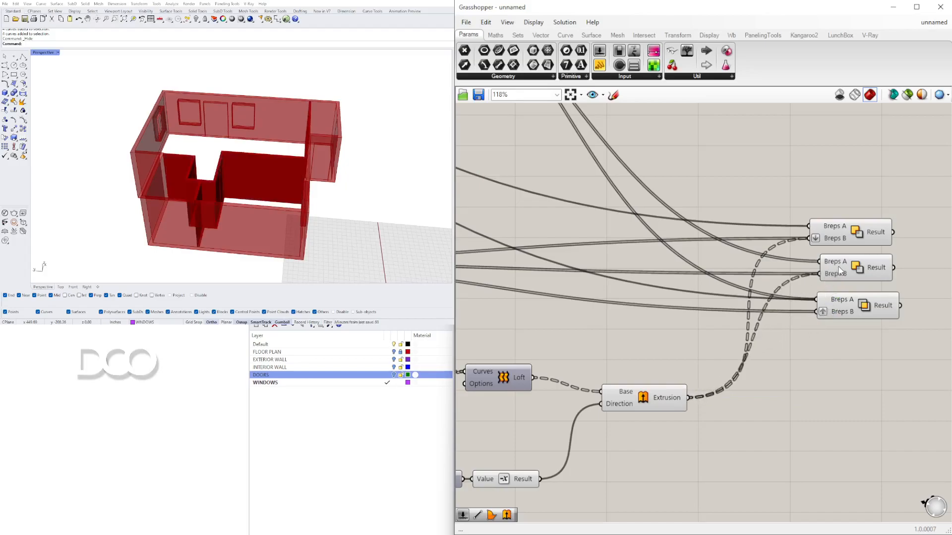
{"action": "right_click", "coordinate": [836, 277]}
{"action": "left_click", "coordinate": [852, 340]}
{"action": "right_click_drag", "start_coordinate": [307, 218], "coordinate": [358, 227]}
{"action": "left_click_drag", "start_coordinate": [859, 267], "coordinate": [865, 266]}
{"action": "right_click_drag", "start_coordinate": [288, 169], "coordinate": [284, 200]}
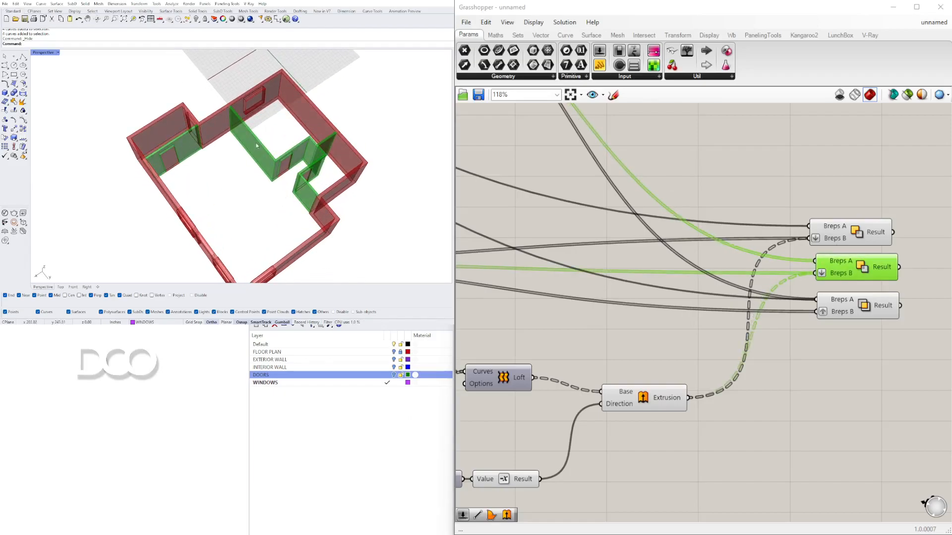
Step: Turn off the preview of the window extrusion components
{"action": "left_click", "coordinate": [882, 239]}
{"action": "left_click", "coordinate": [793, 337]}
{"action": "scroll", "coordinate": [672, 358], "scroll_direction": "down", "scroll_amount": 1}
{"action": "right_click_drag", "start_coordinate": [673, 358], "coordinate": [828, 307]}
{"action": "left_click_drag", "start_coordinate": [836, 421], "coordinate": [655, 295]}
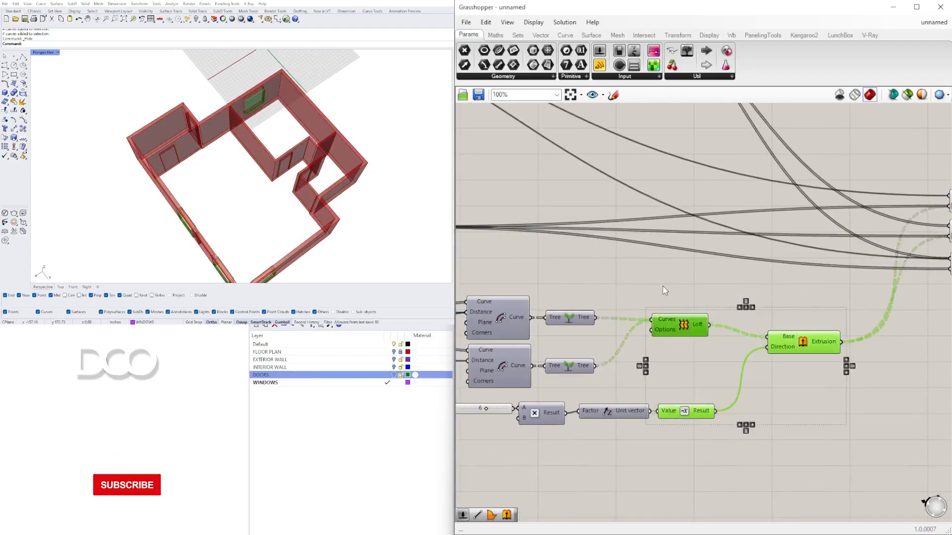
{"action": "middle_click", "coordinate": [735, 304]}
{"action": "left_click", "coordinate": [768, 276]}
{"action": "right_click_drag", "start_coordinate": [280, 198], "coordinate": [432, 154]}
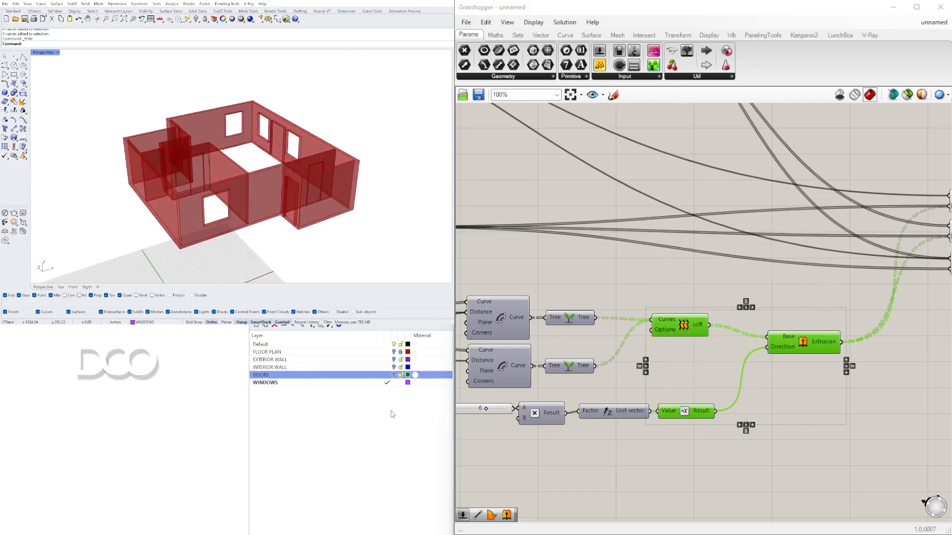
Step: Connect the window Extrusion to the third Solid Difference's Breps B input
{"action": "scroll", "coordinate": [760, 227], "scroll_direction": "down", "scroll_amount": 2}
{"action": "right_click_drag", "start_coordinate": [948, 246], "coordinate": [772, 305]}
{"action": "scroll", "coordinate": [772, 305], "scroll_direction": "up", "scroll_amount": 1}
{"action": "left_click_drag", "start_coordinate": [740, 320], "coordinate": [739, 313]}
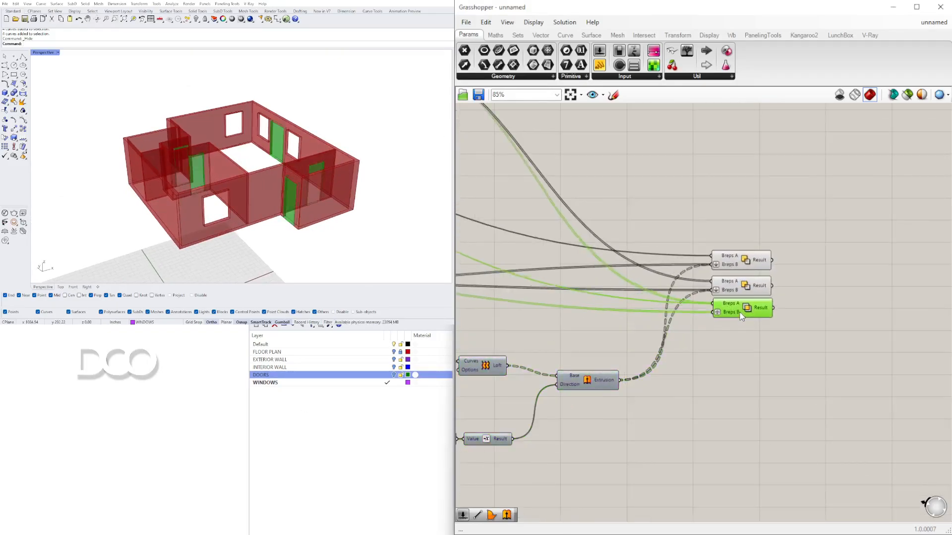
{"action": "scroll", "coordinate": [745, 328], "scroll_direction": "up", "scroll_amount": 3}
{"action": "right_click_drag", "start_coordinate": [548, 373], "coordinate": [735, 307]}
{"action": "scroll", "coordinate": [735, 310], "scroll_direction": "down", "scroll_amount": 3}
{"action": "right_click_drag", "start_coordinate": [641, 371], "coordinate": [729, 404]}
{"action": "scroll", "coordinate": [796, 340], "scroll_direction": "down", "scroll_amount": 1}
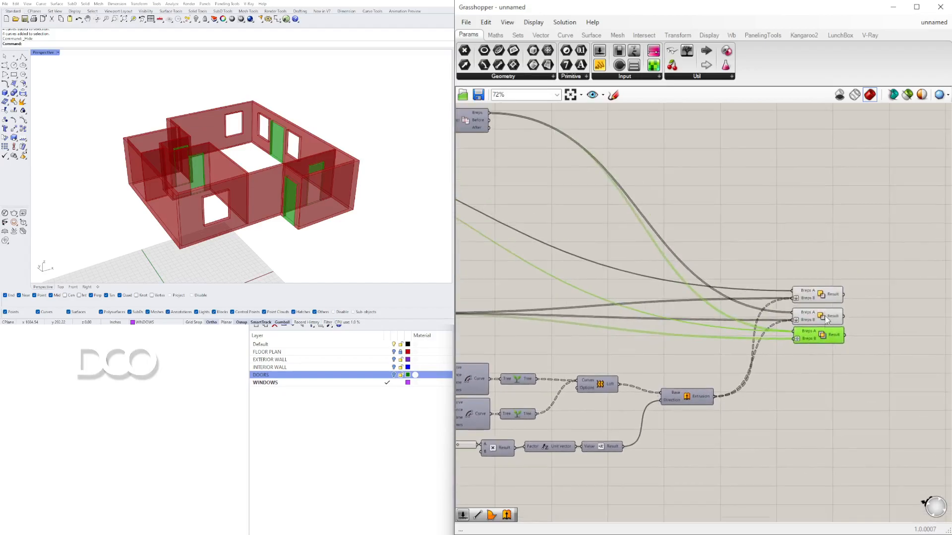
Step: Temporarily show the window Extrusion preview to check the window volumes against the walls
{"action": "left_click", "coordinate": [819, 297]}
{"action": "scroll", "coordinate": [724, 394], "scroll_direction": "up", "scroll_amount": 1}
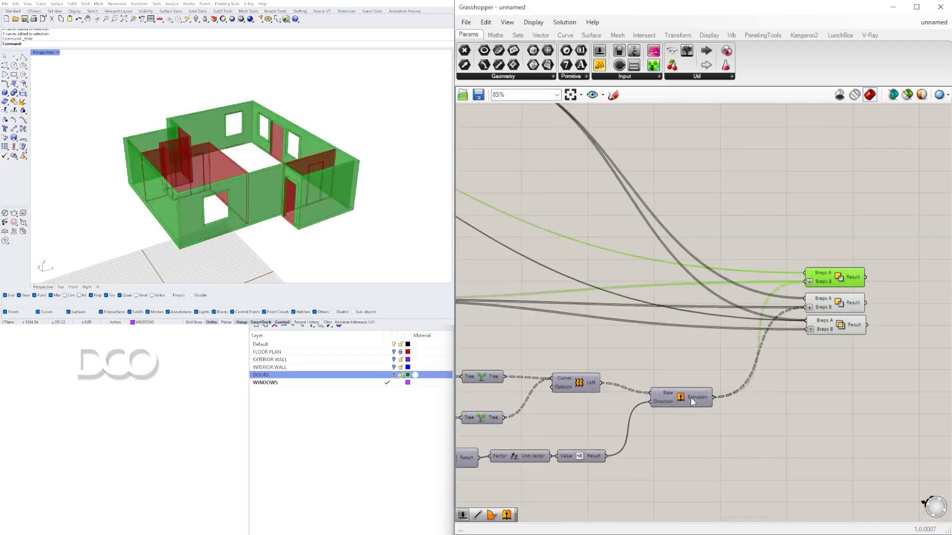
{"action": "left_click", "coordinate": [689, 397]}
{"action": "scroll", "coordinate": [685, 404], "scroll_direction": "up", "scroll_amount": 2}
{"action": "right_click", "coordinate": [684, 404]}
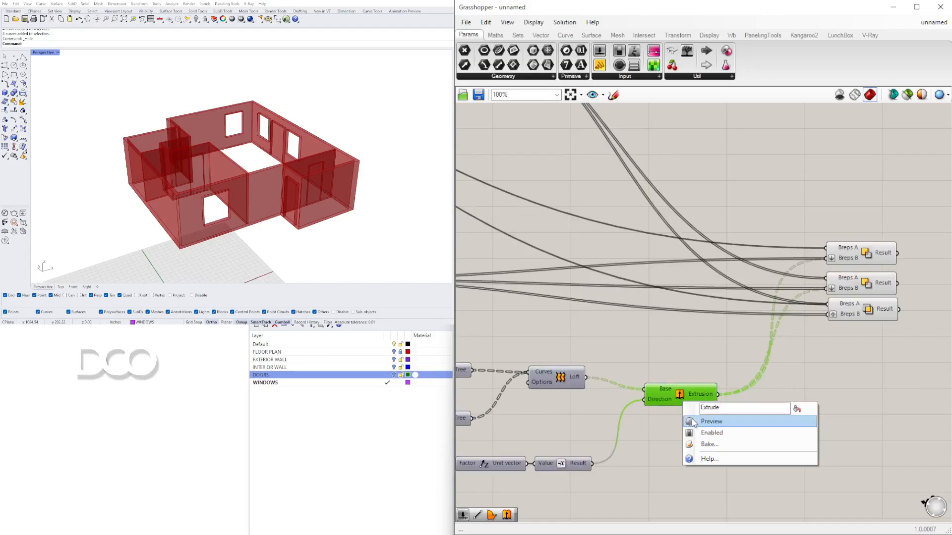
{"action": "left_click", "coordinate": [698, 421]}
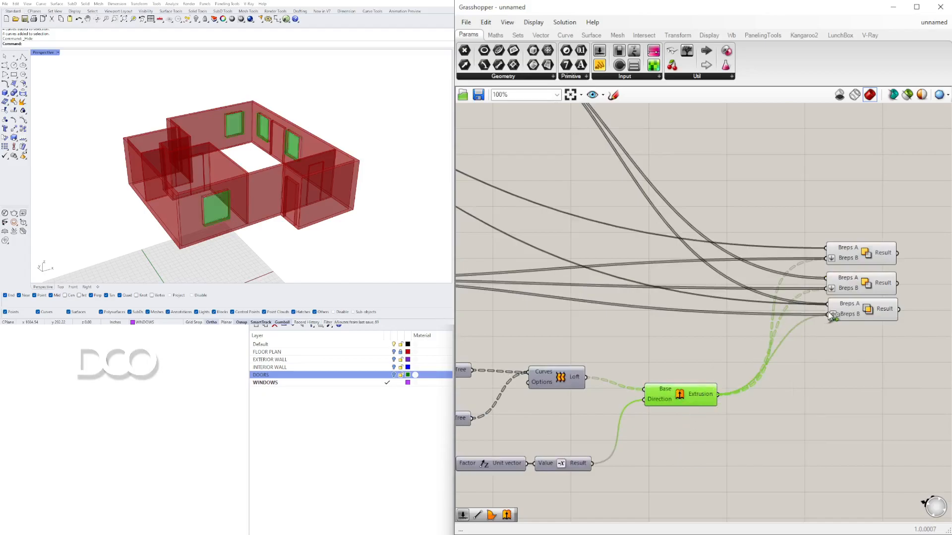
{"action": "left_click_drag", "start_coordinate": [828, 313], "coordinate": [829, 315], "text": "shift"}
{"action": "left_click", "coordinate": [865, 312]}
{"action": "left_click", "coordinate": [804, 406]}
{"action": "left_click", "coordinate": [696, 398]}
{"action": "middle_click", "coordinate": [698, 354]}
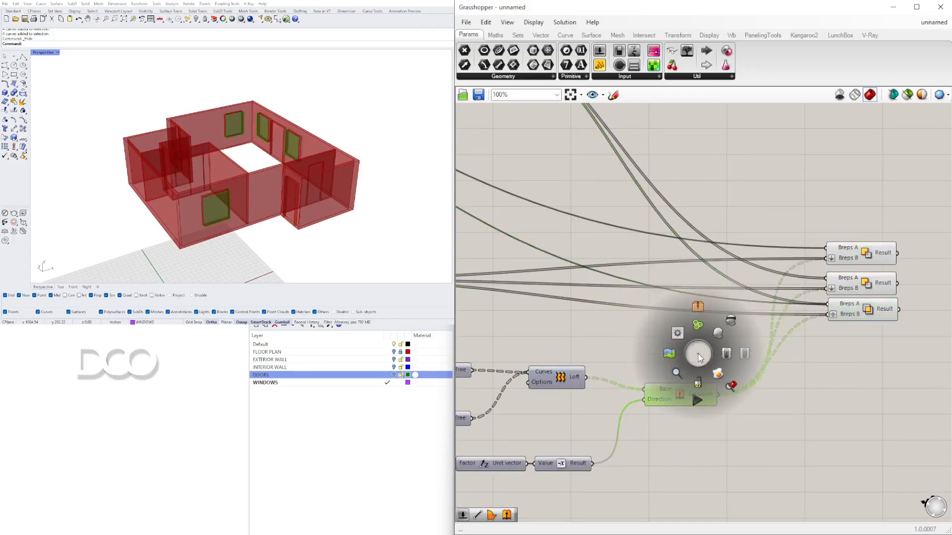
{"action": "left_click", "coordinate": [737, 321]}
Step: Inspect the walls with their new window openings from several angles
{"action": "right_click_drag", "start_coordinate": [364, 220], "coordinate": [337, 225]}
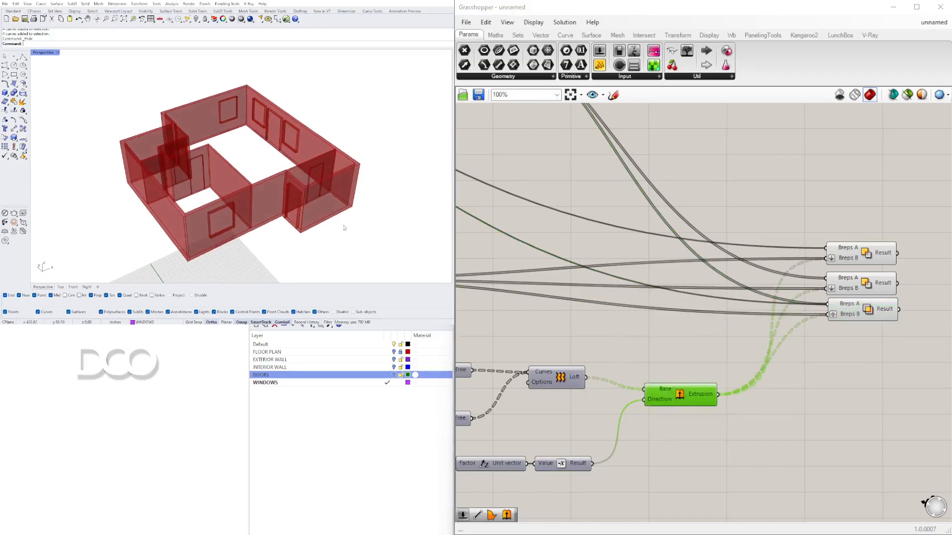
{"action": "left_click", "coordinate": [852, 308]}
{"action": "right_click_drag", "start_coordinate": [233, 178], "coordinate": [299, 244]}
{"action": "right_click_drag", "start_coordinate": [281, 198], "coordinate": [299, 192]}
{"action": "scroll", "coordinate": [245, 161], "scroll_direction": "down", "scroll_amount": 6}
{"action": "scroll", "coordinate": [255, 160], "scroll_direction": "up", "scroll_amount": 4}
{"action": "scroll", "coordinate": [254, 146], "scroll_direction": "up", "scroll_amount": 3}
{"action": "right_click_drag", "start_coordinate": [305, 138], "coordinate": [240, 163]}
{"action": "left_click", "coordinate": [723, 146]}
{"action": "scroll", "coordinate": [724, 146], "scroll_direction": "down", "scroll_amount": 2}
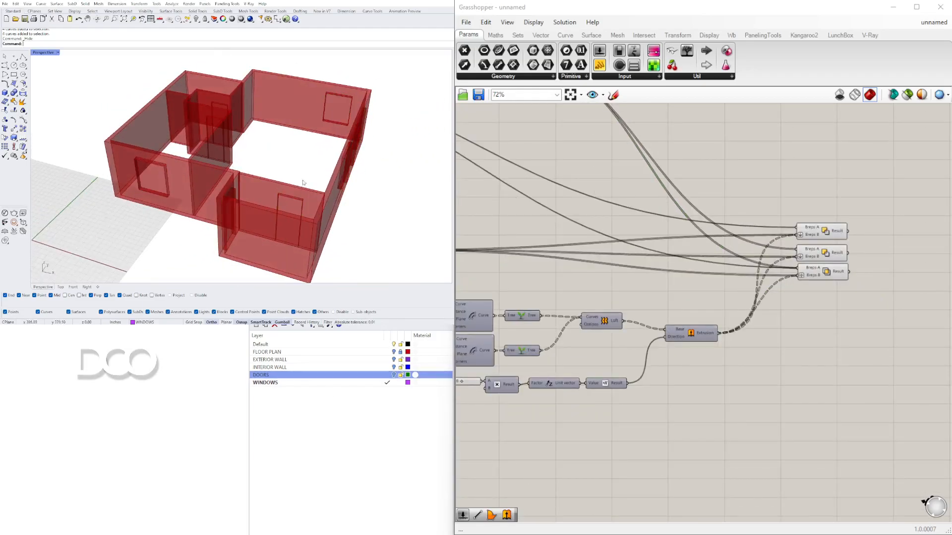
Step: Hide the preview of the three Solid Difference components
{"action": "left_click_drag", "start_coordinate": [879, 289], "coordinate": [810, 196]}
{"action": "middle_click", "coordinate": [810, 197]}
{"action": "left_click", "coordinate": [843, 165]}
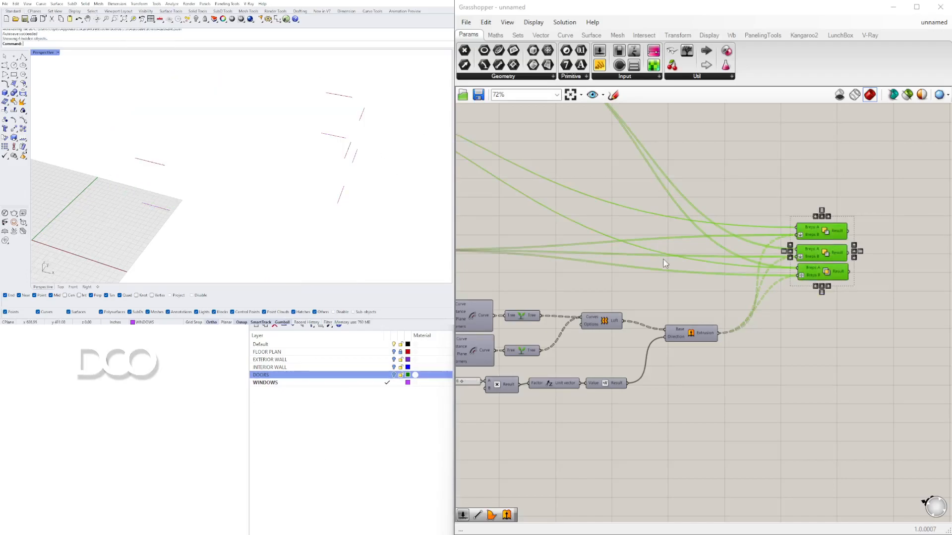
Step: Show the EXTERIOR WALL and INTERIOR WALL layers and hide the FLOOR PLAN layer
{"action": "scroll", "coordinate": [665, 264], "scroll_direction": "down", "scroll_amount": 2}
{"action": "left_click", "coordinate": [394, 367]}
{"action": "left_click", "coordinate": [394, 360]}
{"action": "left_click", "coordinate": [394, 352]}
{"action": "left_click", "coordinate": [711, 181]}
{"action": "left_click_drag", "start_coordinate": [820, 352], "coordinate": [725, 217]}
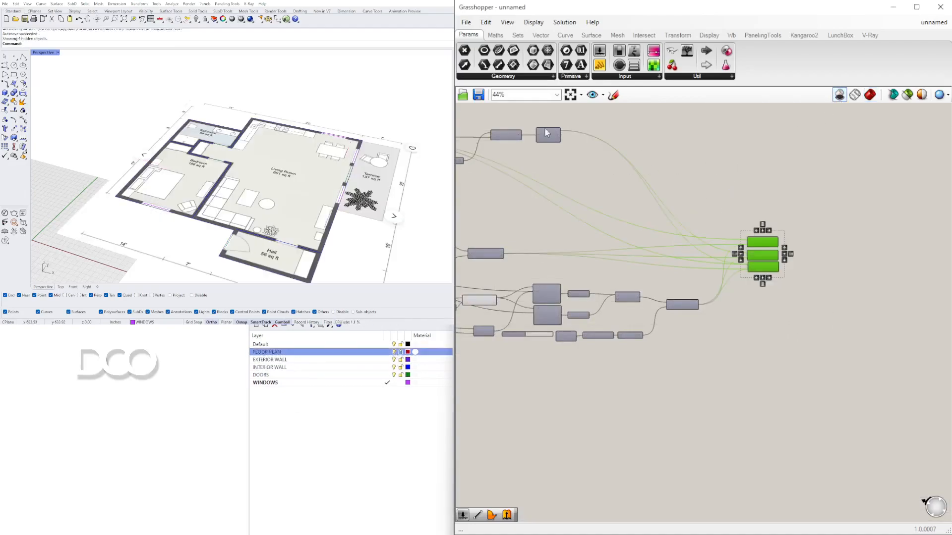
{"action": "left_click", "coordinate": [394, 352]}
Step: Select the traced wall curves in the viewport to inspect them
{"action": "scroll", "coordinate": [298, 118], "scroll_direction": "down", "scroll_amount": 5}
{"action": "right_click_drag", "start_coordinate": [285, 119], "coordinate": [254, 204]}
{"action": "scroll", "coordinate": [254, 204], "scroll_direction": "up", "scroll_amount": 4}
{"action": "left_click", "coordinate": [264, 207]}
{"action": "right_click_drag", "start_coordinate": [276, 149], "coordinate": [260, 167], "text": "shift"}
{"action": "key", "text": "F10"}
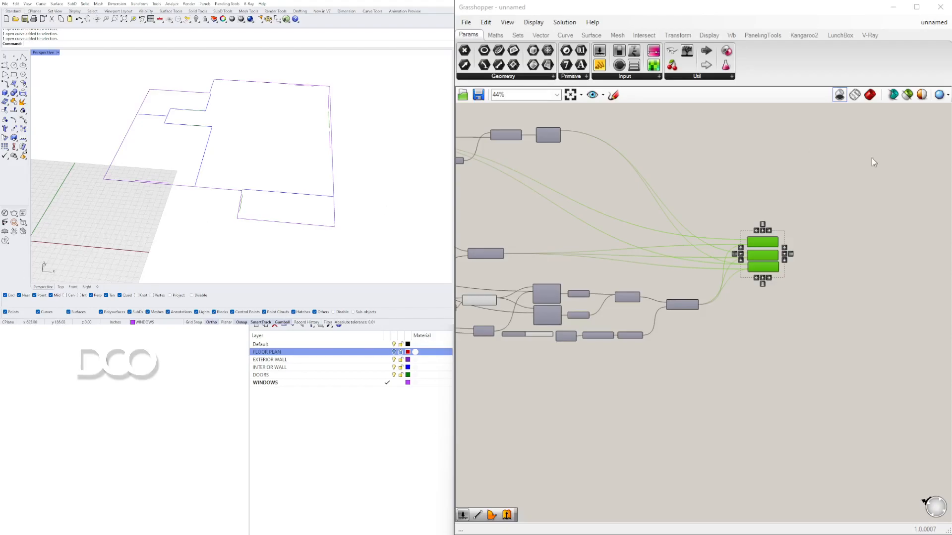
{"action": "left_click", "coordinate": [800, 213]}
{"action": "right_click_drag", "start_coordinate": [361, 132], "coordinate": [405, 150]}
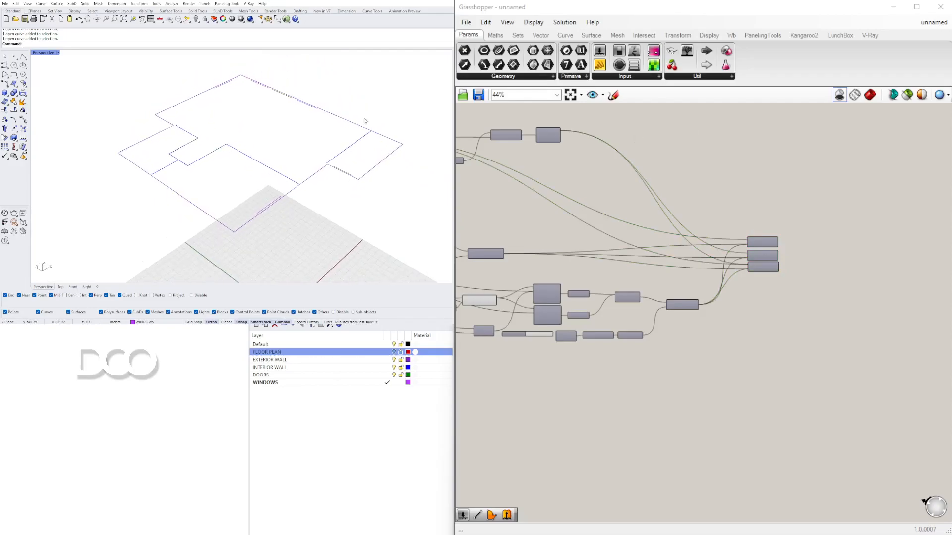
Step: Select all Grasshopper components and turn their preview on
{"action": "right_click_drag", "start_coordinate": [578, 197], "coordinate": [820, 199]}
{"action": "right_click_drag", "start_coordinate": [570, 181], "coordinate": [778, 198]}
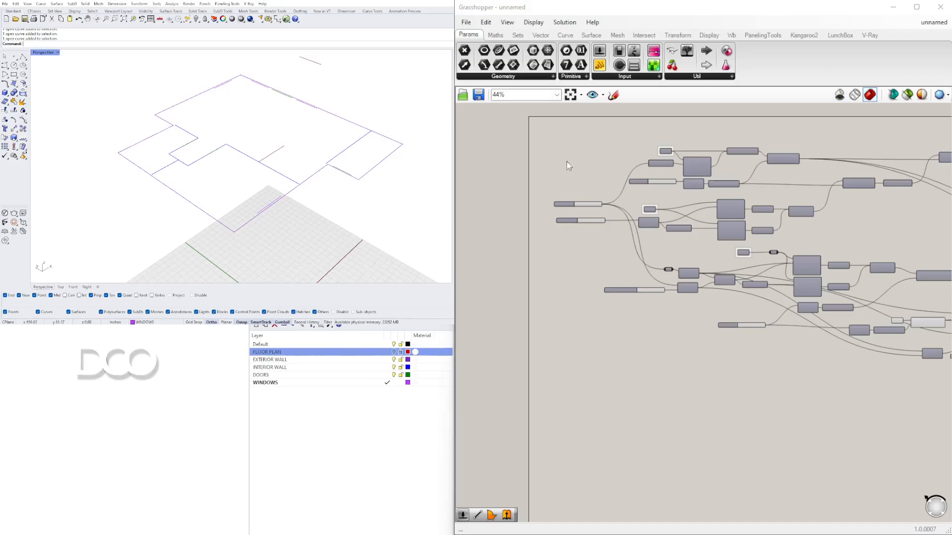
{"action": "scroll", "coordinate": [782, 252], "scroll_direction": "down", "scroll_amount": 3}
{"action": "right_click_drag", "start_coordinate": [788, 253], "coordinate": [570, 252]}
{"action": "scroll", "coordinate": [803, 275], "scroll_direction": "up", "scroll_amount": 2}
{"action": "scroll", "coordinate": [663, 336], "scroll_direction": "down", "scroll_amount": 2}
{"action": "right_click_drag", "start_coordinate": [664, 337], "coordinate": [754, 356]}
{"action": "left_click_drag", "start_coordinate": [756, 352], "coordinate": [490, 209]}
{"action": "middle_click", "coordinate": [491, 209]}
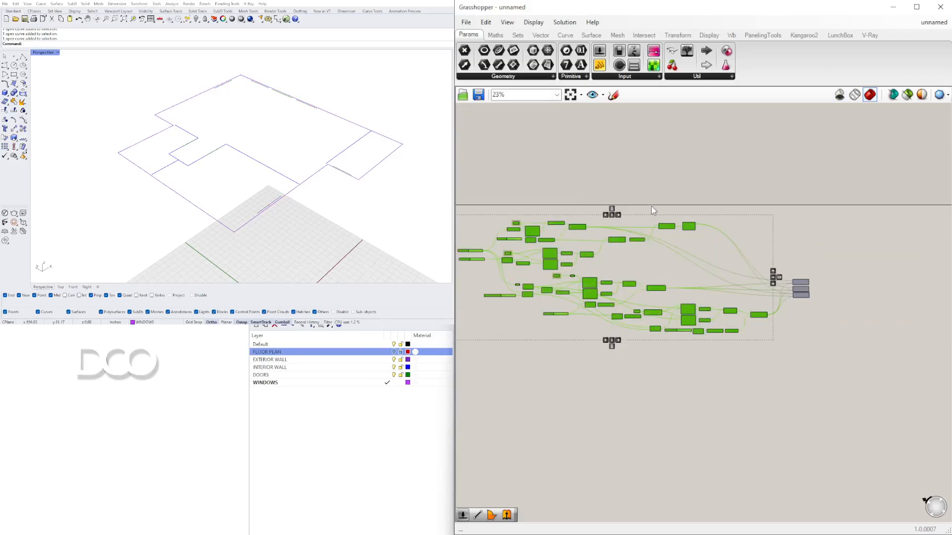
{"action": "scroll", "coordinate": [815, 264], "scroll_direction": "up", "scroll_amount": 3}
{"action": "left_click", "coordinate": [839, 319]}
{"action": "middle_click", "coordinate": [793, 265]}
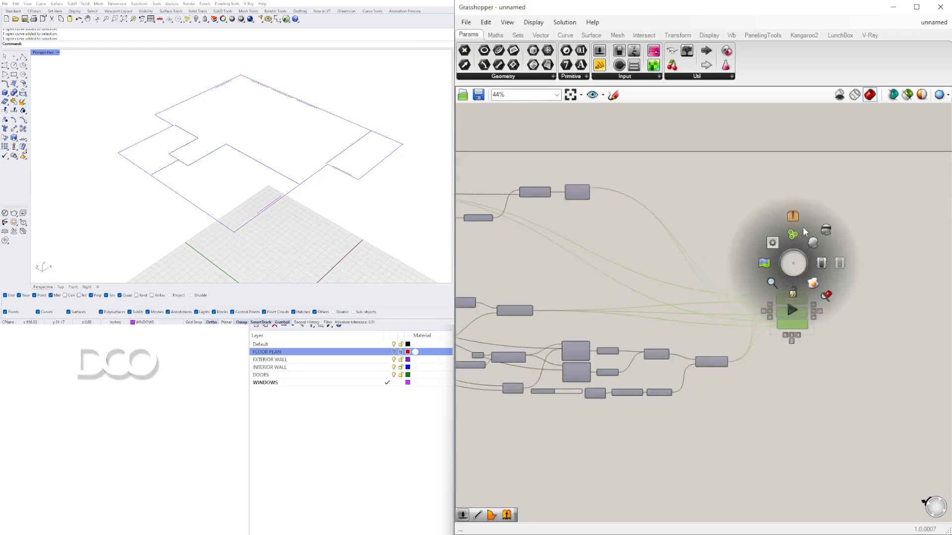
{"action": "left_click", "coordinate": [810, 242]}
Step: Inspect the three Solid Difference components up close
{"action": "left_click", "coordinate": [784, 337]}
{"action": "scroll", "coordinate": [790, 314], "scroll_direction": "up", "scroll_amount": 7}
{"action": "scroll", "coordinate": [813, 292], "scroll_direction": "down", "scroll_amount": 3}
{"action": "left_click_drag", "start_coordinate": [818, 416], "coordinate": [716, 238]}
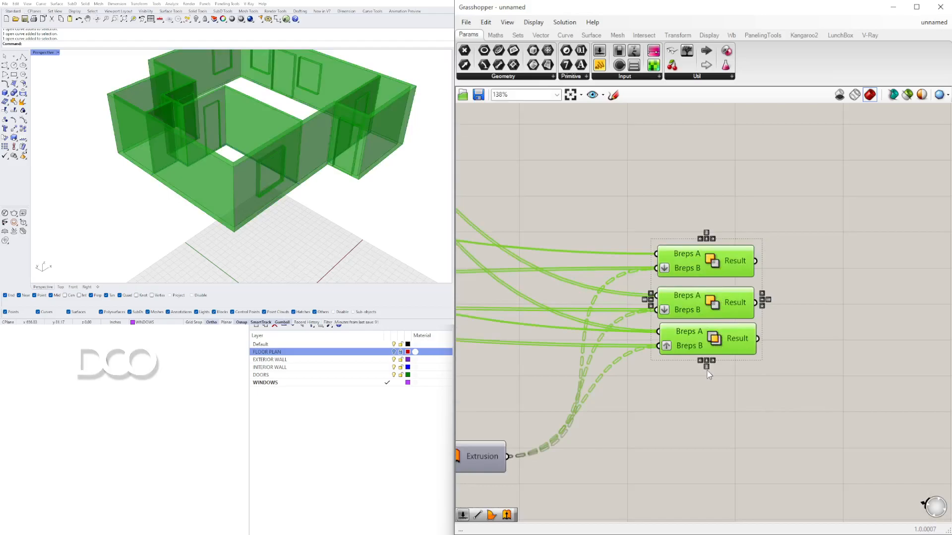
{"action": "left_click", "coordinate": [707, 371]}
{"action": "left_click_drag", "start_coordinate": [727, 372], "coordinate": [671, 207]}
{"action": "left_click", "coordinate": [705, 366]}
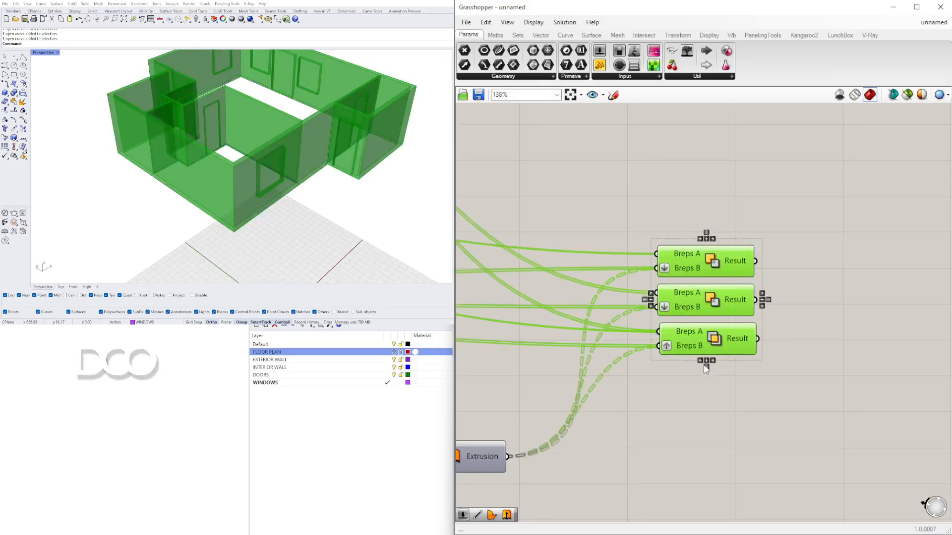
Step: Select each Solid Difference component in turn to preview its result in the viewport
{"action": "left_click", "coordinate": [713, 361]}
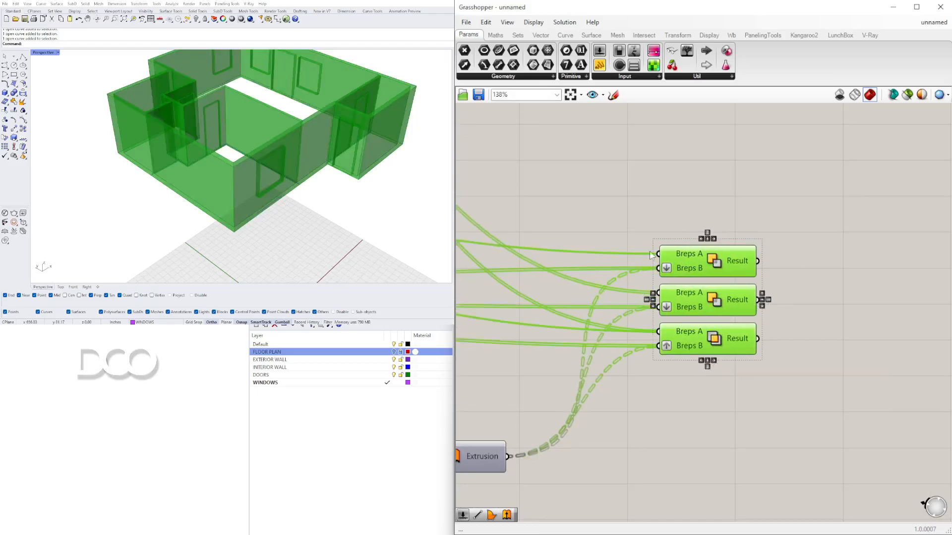
{"action": "left_click", "coordinate": [813, 275]}
{"action": "scroll", "coordinate": [223, 169], "scroll_direction": "down", "scroll_amount": 5}
{"action": "scroll", "coordinate": [223, 171], "scroll_direction": "up", "scroll_amount": 4}
{"action": "mouse_move", "coordinate": [223, 178]}
{"action": "right_mouse_down"}
{"action": "mouse_move", "coordinate": [245, 172]}
{"action": "mouse_move", "coordinate": [220, 176]}
{"action": "right_mouse_up"}
{"action": "left_click", "coordinate": [739, 266]}
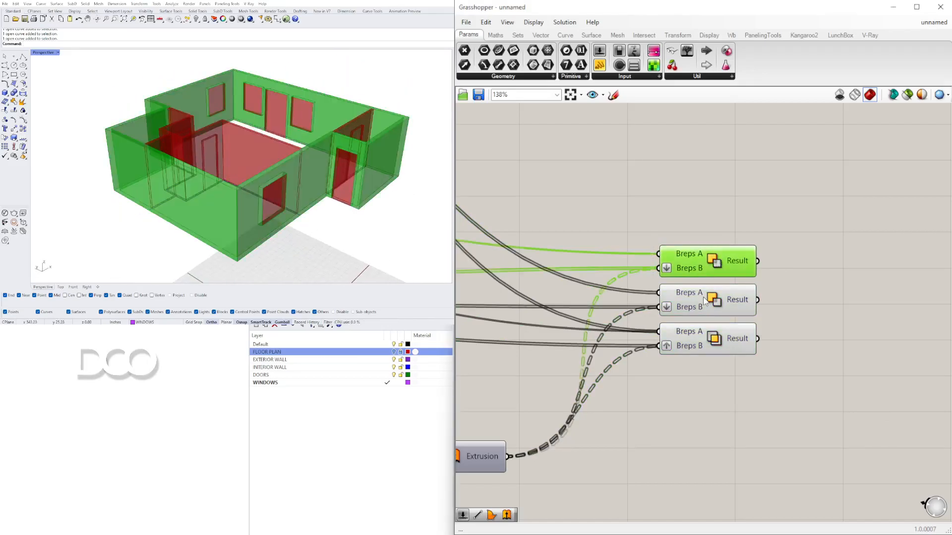
{"action": "left_click", "coordinate": [707, 303]}
{"action": "left_click", "coordinate": [712, 339]}
{"action": "right_click_drag", "start_coordinate": [365, 148], "coordinate": [195, 169]}
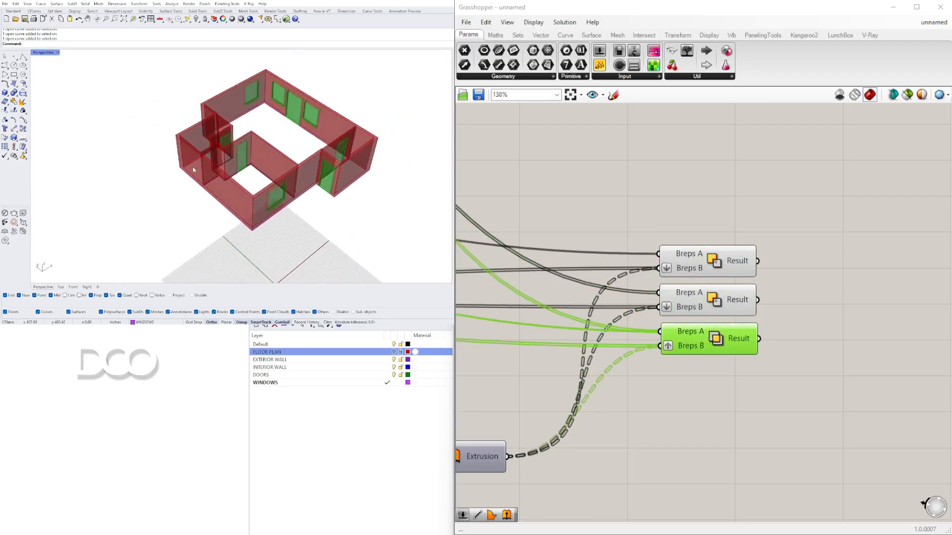
Step: Add a Boundary Surfaces component fed by the OUTSIDE WALL LINE curve to create a floor surface
{"action": "scroll", "coordinate": [194, 169], "scroll_direction": "up", "scroll_amount": 3}
{"action": "scroll", "coordinate": [803, 296], "scroll_direction": "down", "scroll_amount": 8}
{"action": "scroll", "coordinate": [709, 272], "scroll_direction": "up", "scroll_amount": 4}
{"action": "right_click_drag", "start_coordinate": [697, 255], "coordinate": [504, 329]}
{"action": "scroll", "coordinate": [504, 329], "scroll_direction": "up", "scroll_amount": 4}
{"action": "right_click_drag", "start_coordinate": [555, 270], "coordinate": [579, 376]}
{"action": "right_click_drag", "start_coordinate": [656, 213], "coordinate": [594, 271]}
{"action": "left_click", "coordinate": [560, 265]}
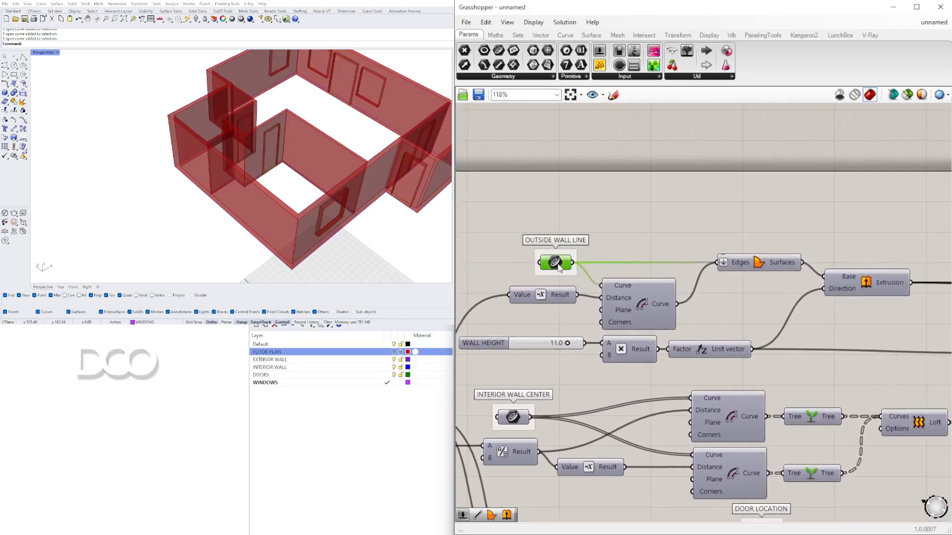
{"action": "right_click", "coordinate": [557, 263]}
{"action": "left_click", "coordinate": [578, 286]}
{"action": "double_click", "coordinate": [750, 214]}
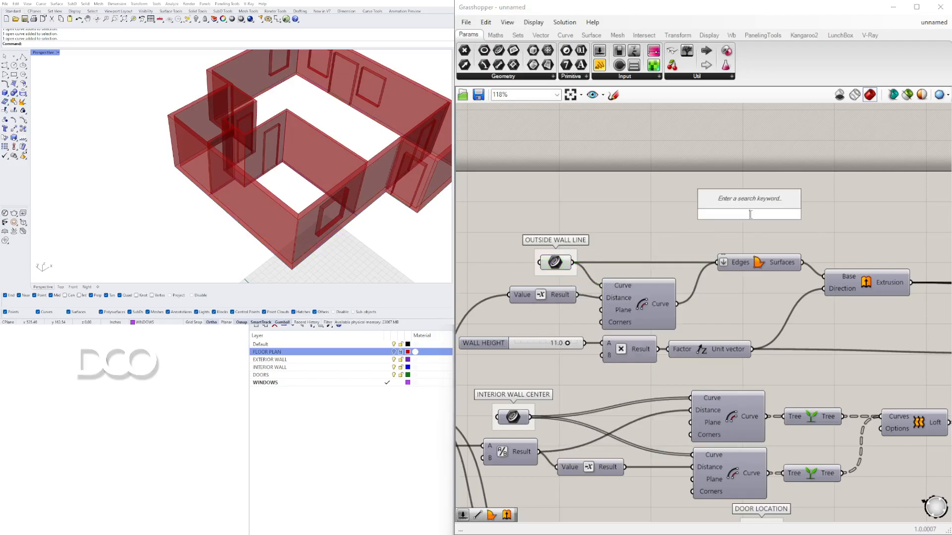
{"action": "type", "text": "BOU"}
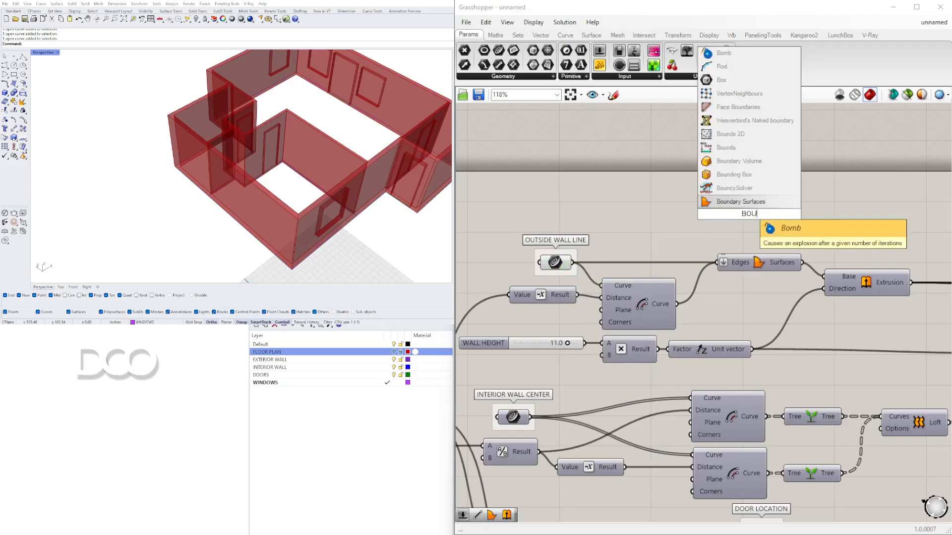
{"action": "type", "text": "N"}
{"action": "key", "text": "Return"}
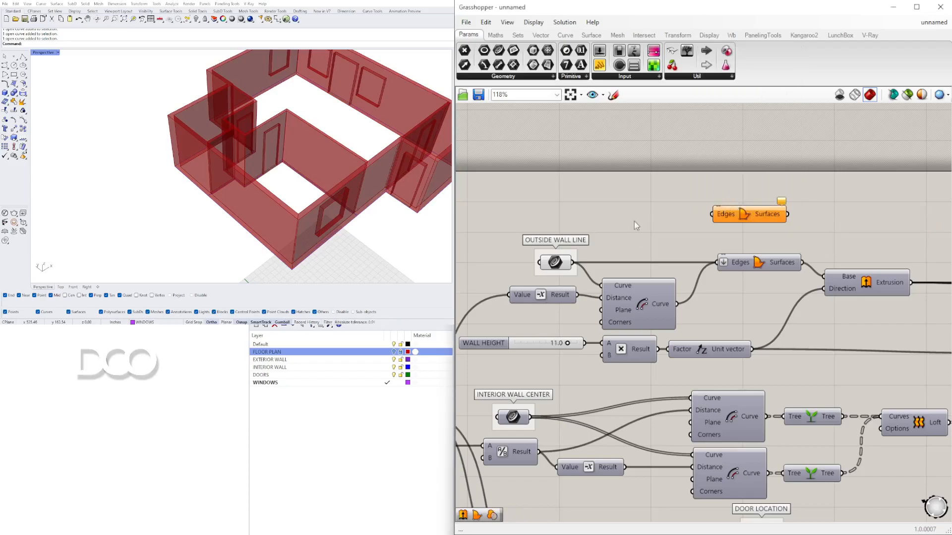
{"action": "left_click_drag", "start_coordinate": [709, 216], "coordinate": [756, 218]}
{"action": "scroll", "coordinate": [793, 214], "scroll_direction": "down", "scroll_amount": 8}
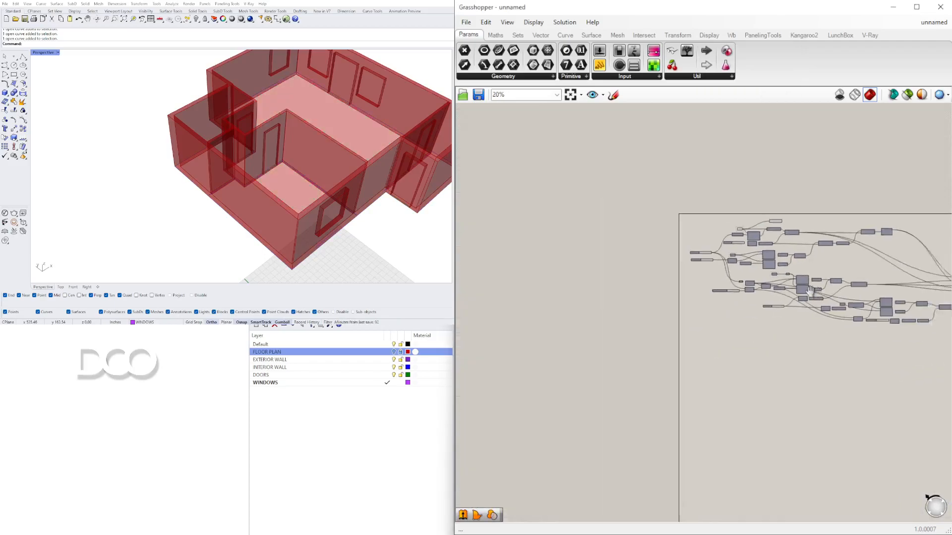
Step: Move the Boundary Surfaces component below the window extrusion components
{"action": "left_click_drag", "start_coordinate": [655, 289], "coordinate": [655, 319]}
{"action": "left_click", "coordinate": [660, 217]}
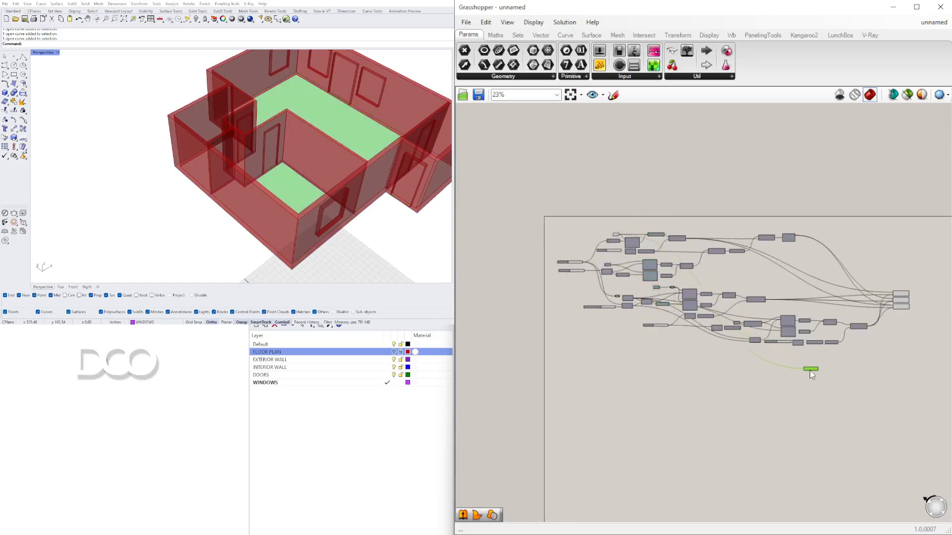
{"action": "left_click_drag", "start_coordinate": [829, 361], "coordinate": [776, 363]}
{"action": "scroll", "coordinate": [796, 356], "scroll_direction": "up", "scroll_amount": 10}
{"action": "right_click_drag", "start_coordinate": [795, 354], "coordinate": [705, 357]}
{"action": "left_click", "coordinate": [705, 356]}
{"action": "scroll", "coordinate": [749, 342], "scroll_direction": "down", "scroll_amount": 3}
{"action": "right_click_drag", "start_coordinate": [919, 227], "coordinate": [827, 214]}
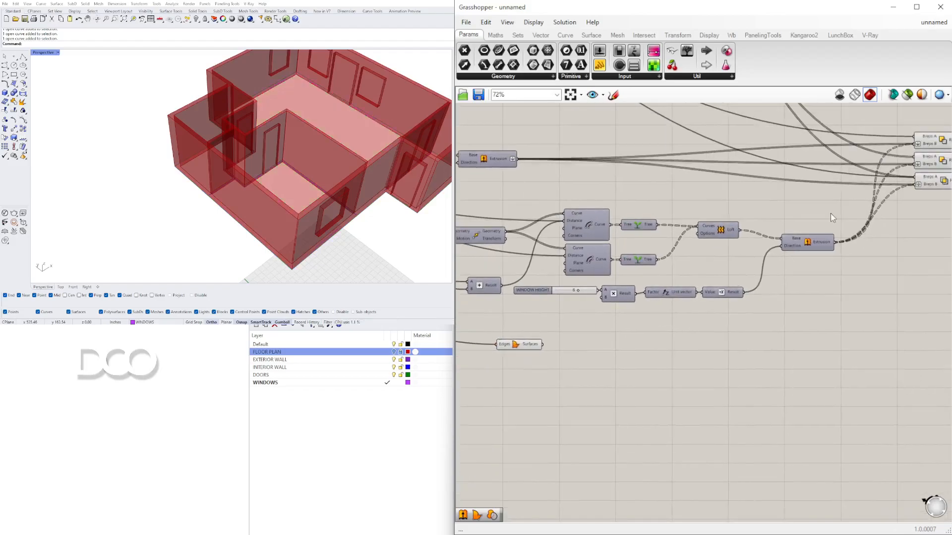
Step: Add an Extrude component and connect the boundary surface to its base input
{"action": "left_click", "coordinate": [806, 245]}
{"action": "double_click", "coordinate": [647, 355]}
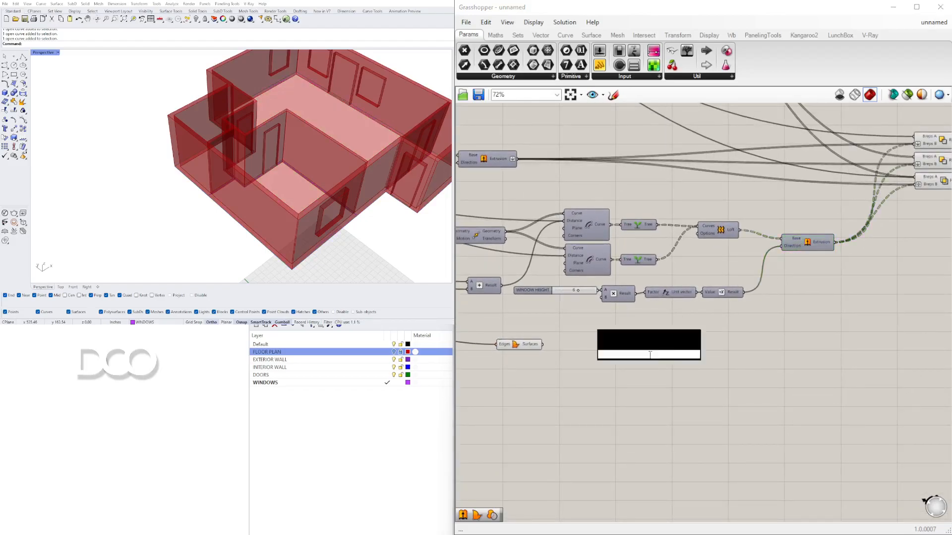
{"action": "type", "text": "EXTR"}
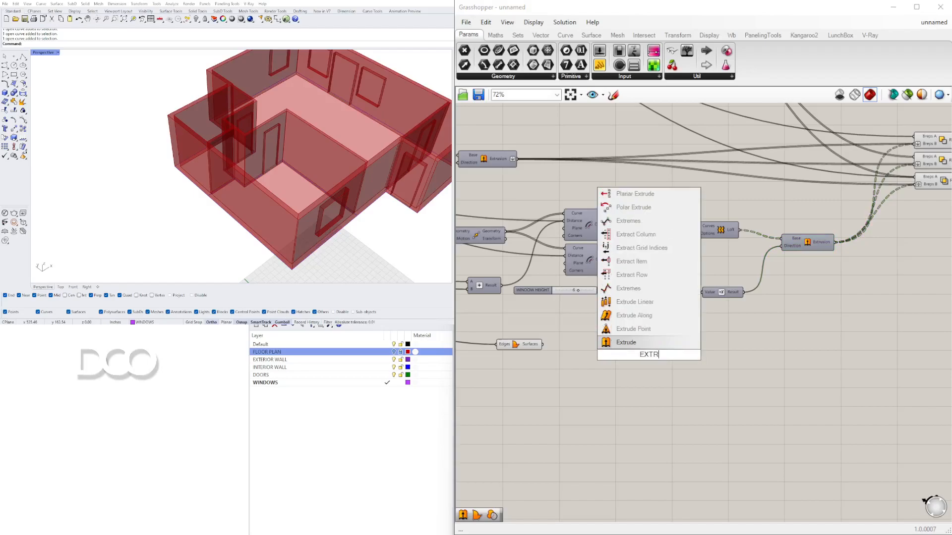
{"action": "left_click", "coordinate": [628, 343]}
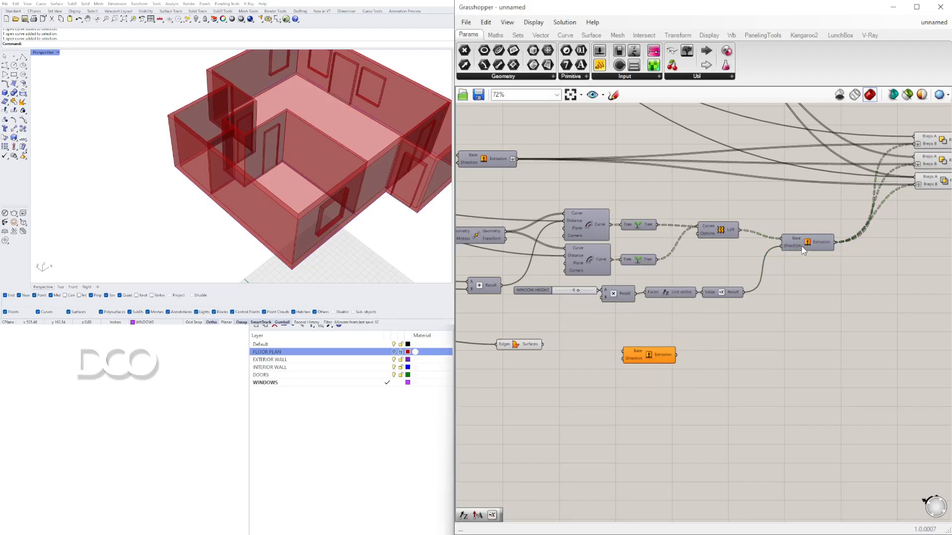
{"action": "scroll", "coordinate": [482, 377], "scroll_direction": "up", "scroll_amount": 3}
{"action": "left_click_drag", "start_coordinate": [582, 322], "coordinate": [713, 335]}
{"action": "left_click_drag", "start_coordinate": [772, 348], "coordinate": [800, 342]}
{"action": "left_click", "coordinate": [794, 353]}
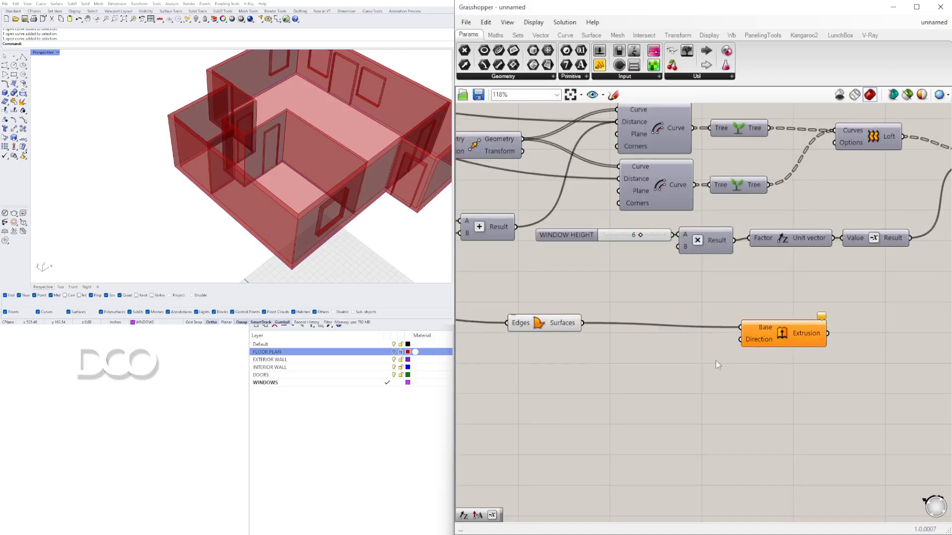
Step: Add a Negative component next to the extrusion
{"action": "double_click", "coordinate": [662, 364]}
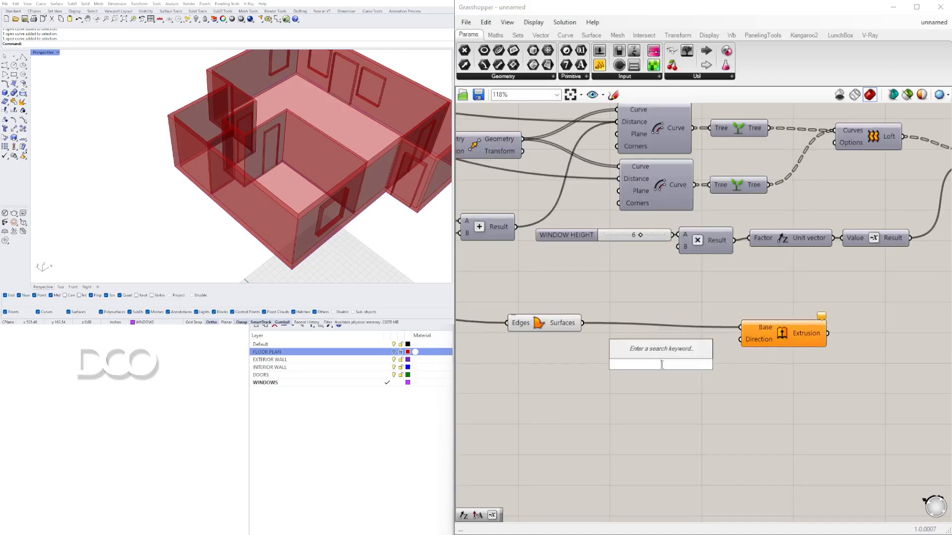
{"action": "type", "text": "NEG"}
{"action": "key", "text": "Return"}
{"action": "left_click_drag", "start_coordinate": [669, 361], "coordinate": [690, 355]}
Step: Add a Unit Z vector component beside the Negative component
{"action": "double_click", "coordinate": [551, 369]}
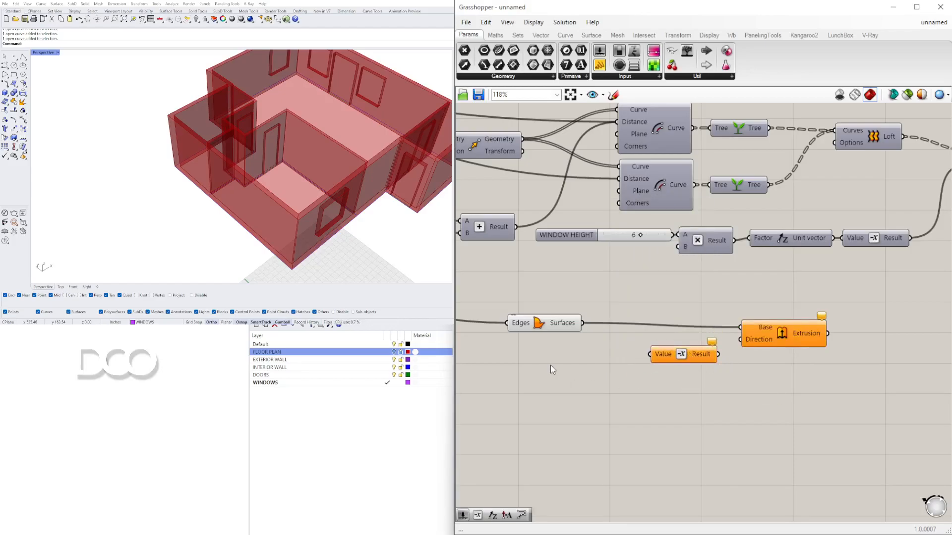
{"action": "type", "text": "Z"}
{"action": "left_click", "coordinate": [556, 353]}
{"action": "left_click_drag", "start_coordinate": [572, 367], "coordinate": [599, 361]}
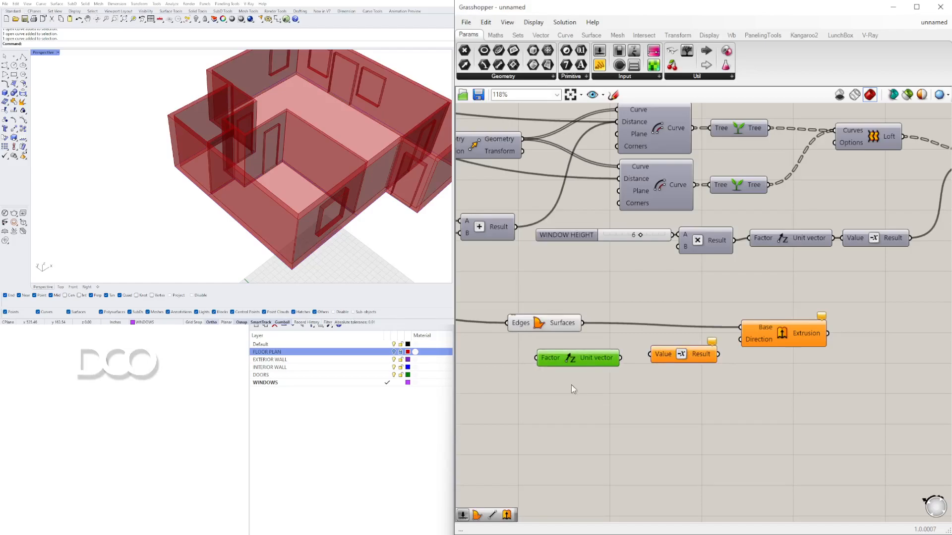
{"action": "right_click_drag", "start_coordinate": [576, 384], "coordinate": [788, 388]}
Step: Add a number slider set to 8.00 and wire it through Unit Z and Negative into the extrusion direction
{"action": "double_click", "coordinate": [590, 356]}
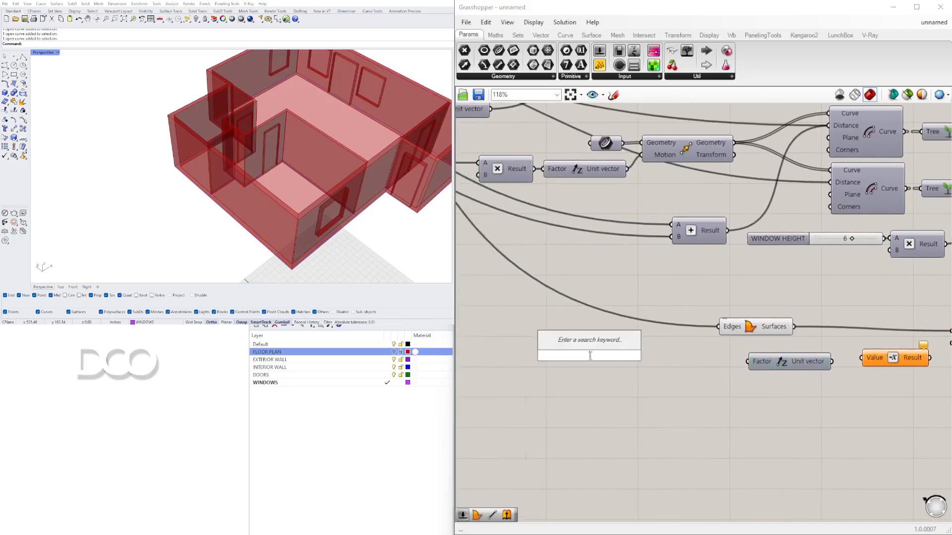
{"action": "type", "text": "8.00"}
{"action": "key", "text": "Return"}
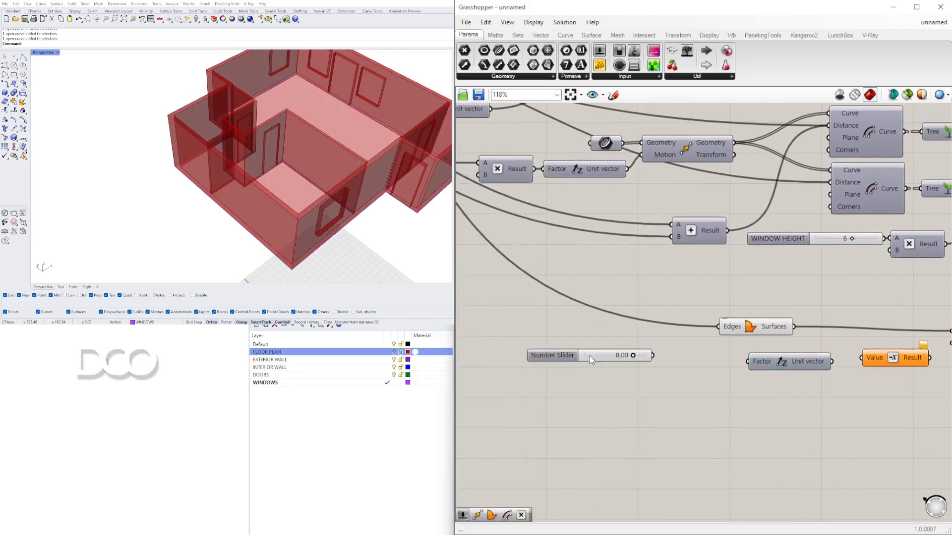
{"action": "left_click_drag", "start_coordinate": [566, 361], "coordinate": [639, 369]}
{"action": "left_click_drag", "start_coordinate": [726, 364], "coordinate": [751, 364]}
{"action": "left_click_drag", "start_coordinate": [825, 365], "coordinate": [861, 358]}
{"action": "right_click_drag", "start_coordinate": [861, 358], "coordinate": [763, 358]}
{"action": "left_click_drag", "start_coordinate": [831, 357], "coordinate": [883, 334]}
{"action": "left_click_drag", "start_coordinate": [884, 389], "coordinate": [766, 368]}
{"action": "left_click", "coordinate": [771, 382]}
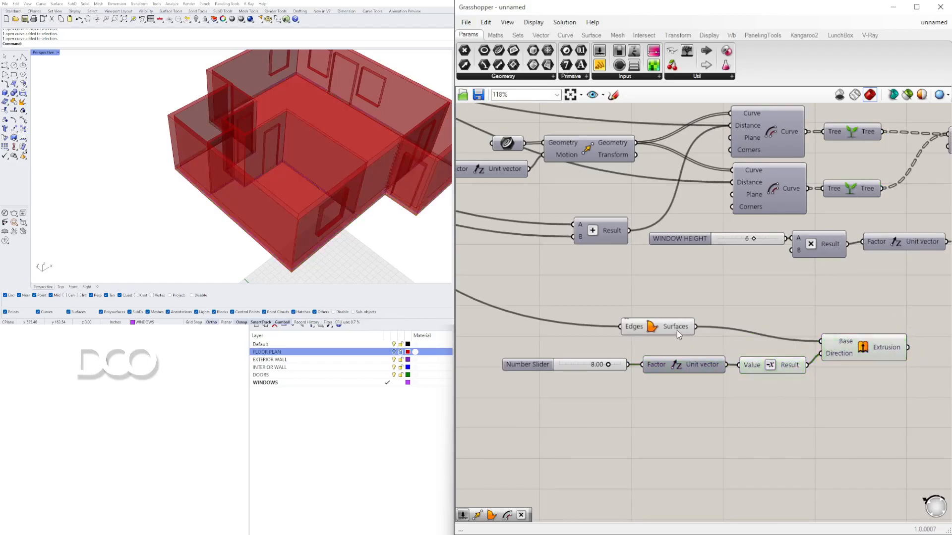
{"action": "left_click_drag", "start_coordinate": [678, 331], "coordinate": [780, 341]}
{"action": "right_click_drag", "start_coordinate": [206, 255], "coordinate": [230, 197]}
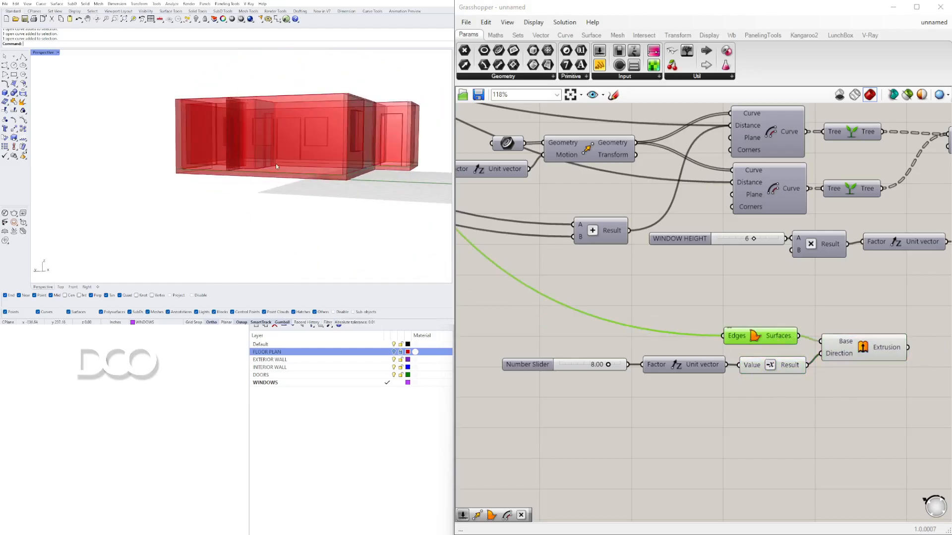
{"action": "scroll", "coordinate": [319, 146], "scroll_direction": "up", "scroll_amount": 2}
{"action": "left_click_drag", "start_coordinate": [796, 364], "coordinate": [821, 353]}
{"action": "left_click", "coordinate": [874, 346]}
{"action": "mouse_move", "coordinate": [334, 223]}
{"action": "right_mouse_down"}
{"action": "mouse_move", "coordinate": [338, 206]}
{"action": "mouse_move", "coordinate": [343, 228]}
{"action": "right_mouse_up"}
{"action": "scroll", "coordinate": [733, 327], "scroll_direction": "down", "scroll_amount": 2}
{"action": "left_click_drag", "start_coordinate": [771, 384], "coordinate": [561, 319]}
{"action": "middle_click", "coordinate": [701, 308]}
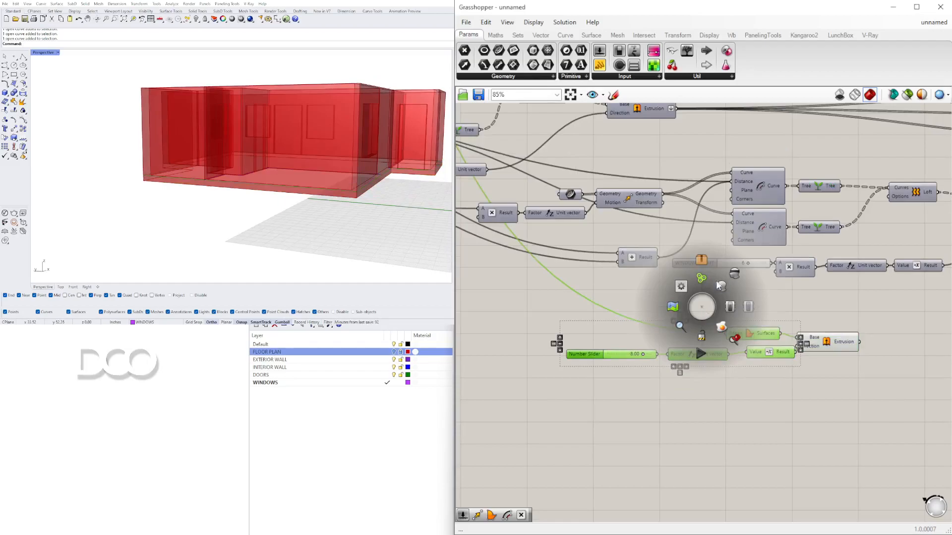
{"action": "left_click", "coordinate": [738, 274]}
{"action": "left_click", "coordinate": [694, 302]}
Step: Name the number slider FLOOR SLAB
{"action": "scroll", "coordinate": [618, 366], "scroll_direction": "up", "scroll_amount": 4}
{"action": "right_click_drag", "start_coordinate": [617, 365], "coordinate": [702, 360]}
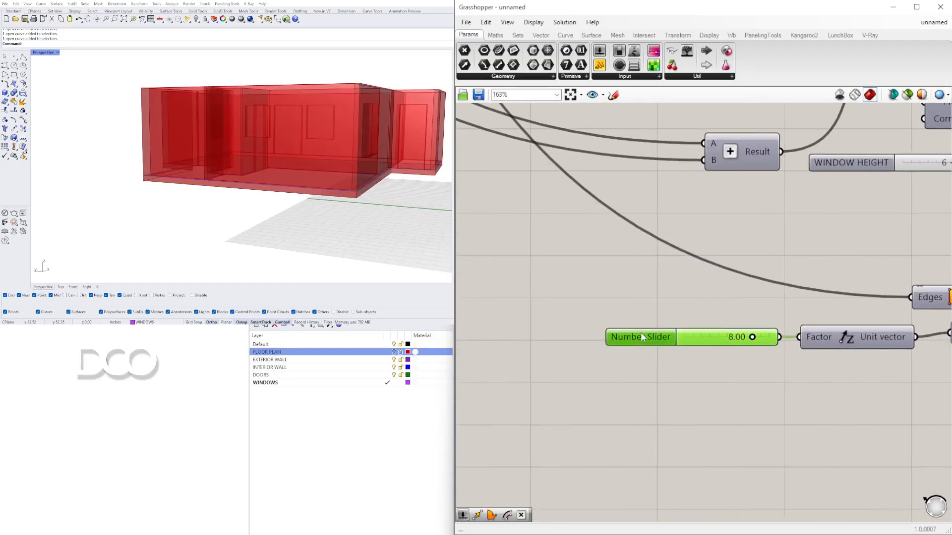
{"action": "right_click", "coordinate": [640, 333]}
{"action": "left_click_drag", "start_coordinate": [703, 342], "coordinate": [626, 340]}
{"action": "type", "text": "FLOOR SLAN"}
{"action": "key", "text": "Return"}
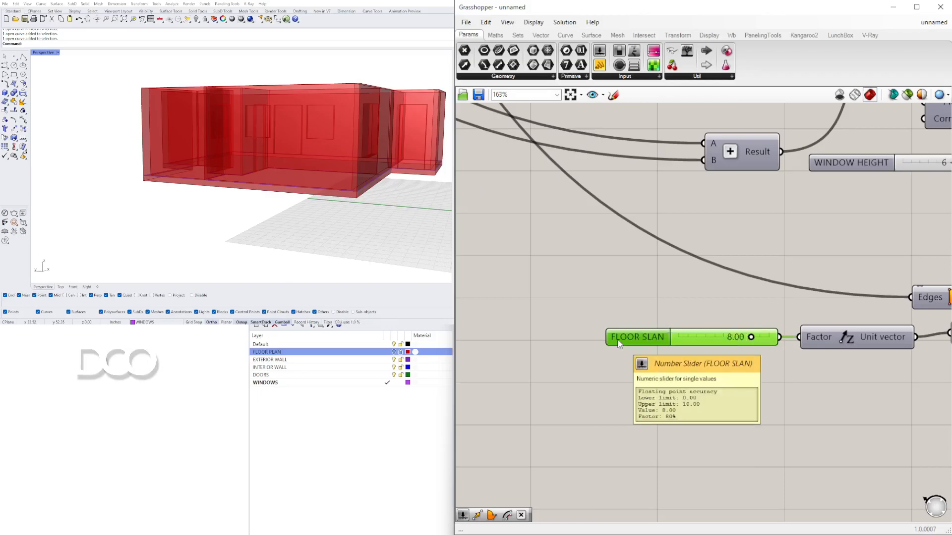
{"action": "right_click", "coordinate": [618, 341]}
{"action": "left_click_drag", "start_coordinate": [674, 343], "coordinate": [668, 339]}
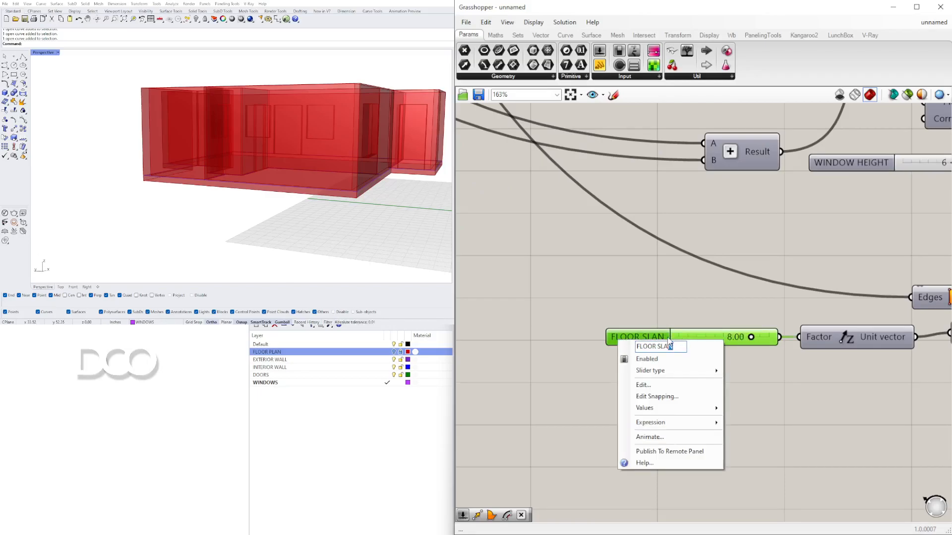
{"action": "type", "text": "B"}
{"action": "key", "text": "Return"}
Step: Orbit and zoom around the 3D model to inspect the floor slab under the walls
{"action": "left_click", "coordinate": [118, 208]}
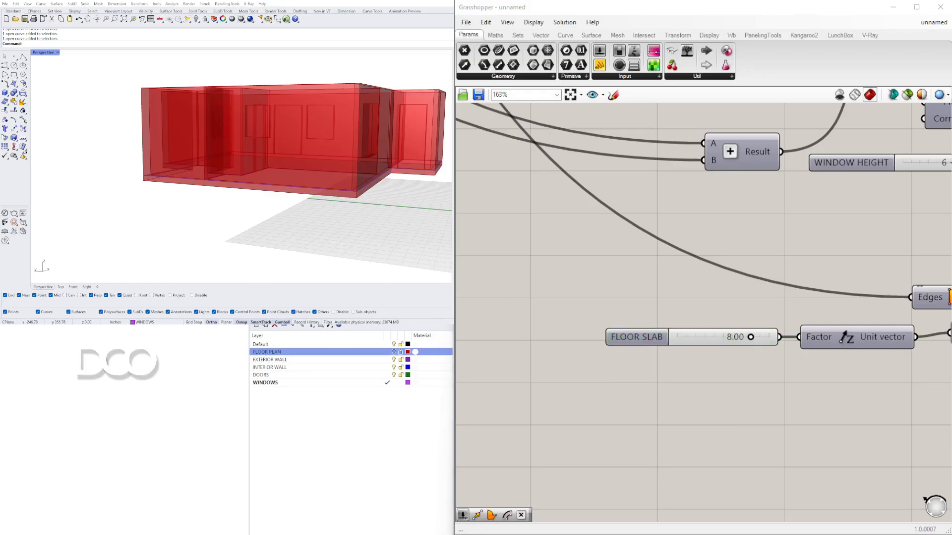
{"action": "right_click_drag", "start_coordinate": [347, 237], "coordinate": [242, 195]}
{"action": "left_click_drag", "start_coordinate": [656, 342], "coordinate": [646, 338]}
{"action": "left_click", "coordinate": [627, 389]}
{"action": "scroll", "coordinate": [270, 195], "scroll_direction": "up", "scroll_amount": 10}
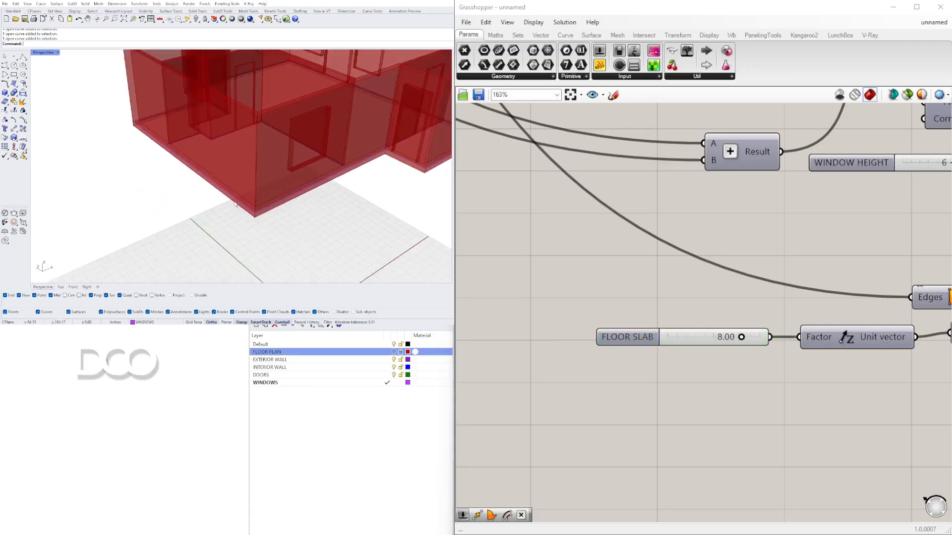
{"action": "right_click_drag", "start_coordinate": [270, 169], "coordinate": [92, 157]}
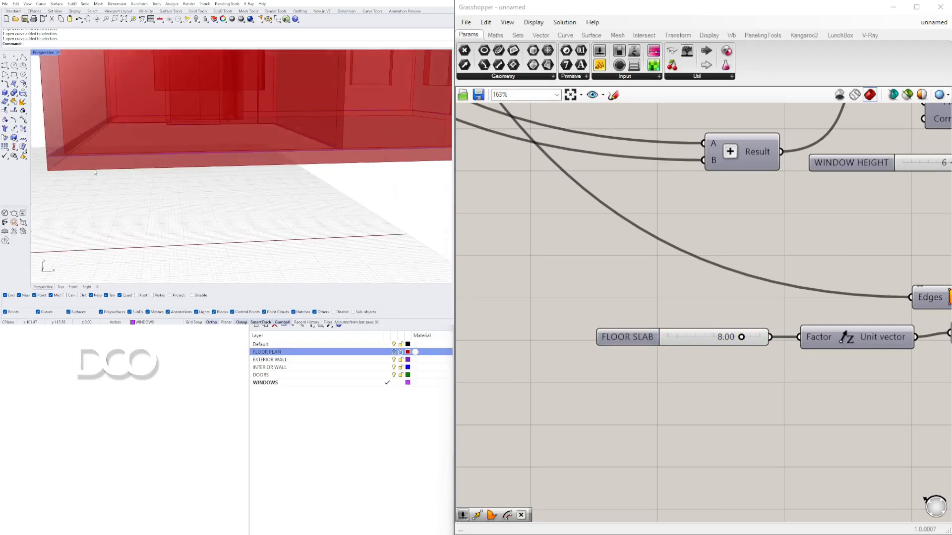
{"action": "scroll", "coordinate": [94, 172], "scroll_direction": "down", "scroll_amount": 8}
{"action": "right_click_drag", "start_coordinate": [96, 190], "coordinate": [187, 182]}
{"action": "scroll", "coordinate": [137, 201], "scroll_direction": "down", "scroll_amount": 6}
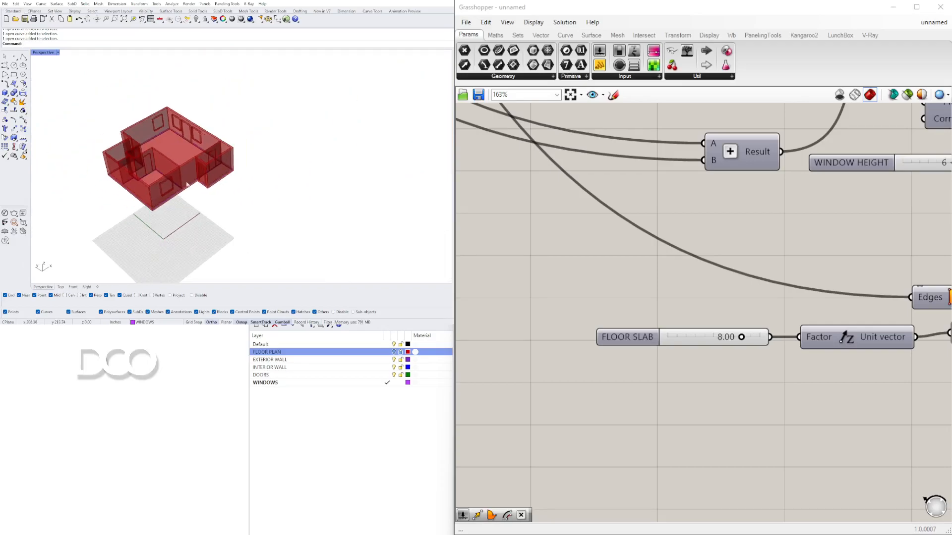
{"action": "scroll", "coordinate": [247, 198], "scroll_direction": "up", "scroll_amount": 10}
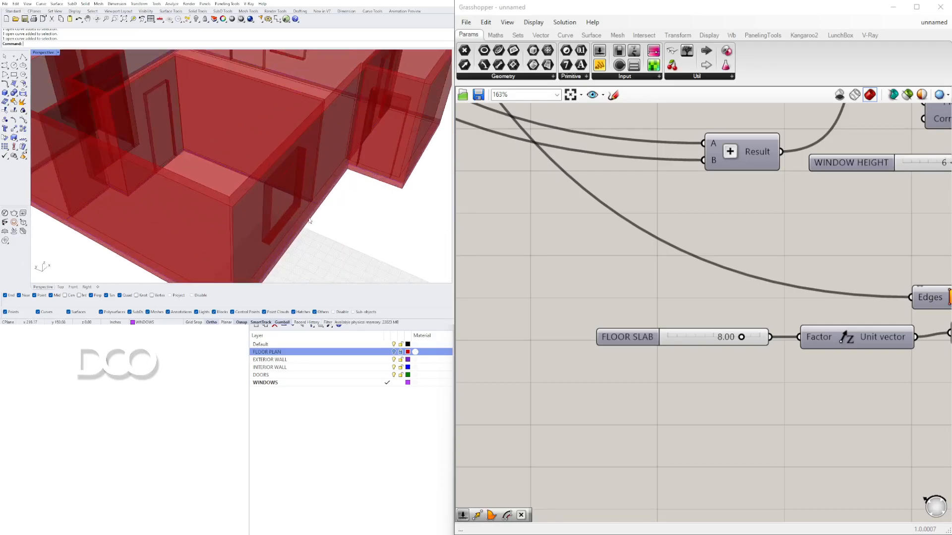
{"action": "scroll", "coordinate": [340, 220], "scroll_direction": "down", "scroll_amount": 10}
{"action": "right_click_drag", "start_coordinate": [339, 221], "coordinate": [322, 218]}
{"action": "scroll", "coordinate": [317, 217], "scroll_direction": "up", "scroll_amount": 8}
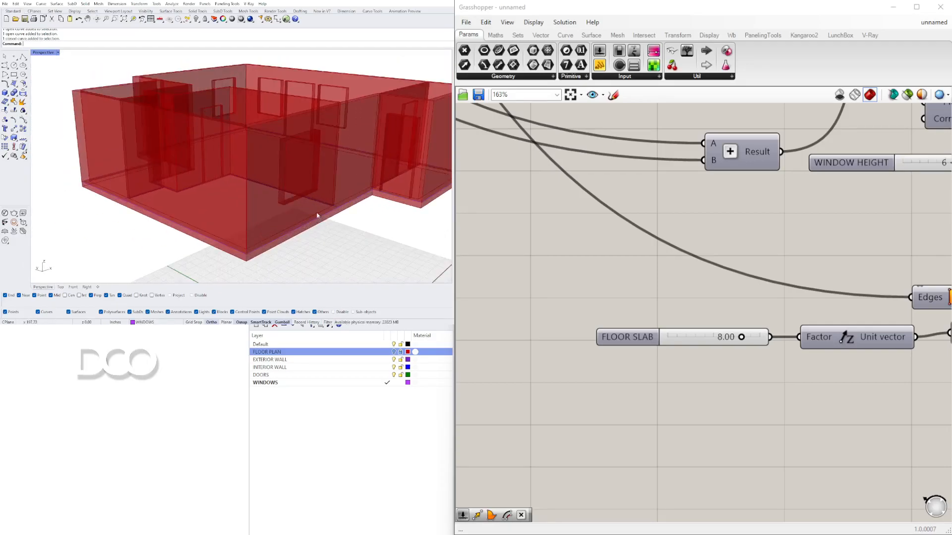
{"action": "scroll", "coordinate": [306, 223], "scroll_direction": "down", "scroll_amount": 6}
{"action": "right_click_drag", "start_coordinate": [226, 210], "coordinate": [236, 215]}
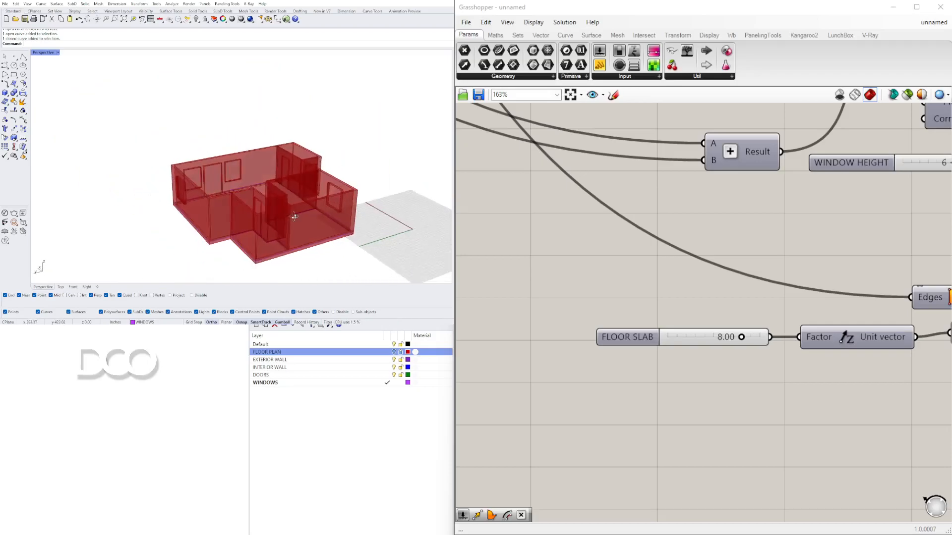
{"action": "scroll", "coordinate": [290, 201], "scroll_direction": "up", "scroll_amount": 8}
{"action": "right_click_drag", "start_coordinate": [290, 201], "coordinate": [244, 163]}
{"action": "scroll", "coordinate": [185, 200], "scroll_direction": "down", "scroll_amount": 4}
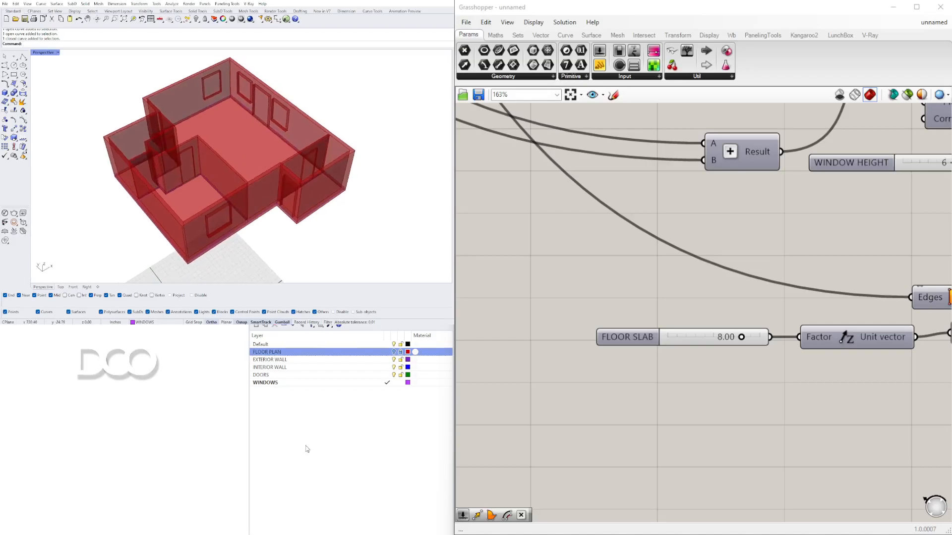
Step: Create a new top-level layer named 3D-MODEL
{"action": "left_click", "coordinate": [307, 452]}
{"action": "left_click", "coordinate": [256, 326]}
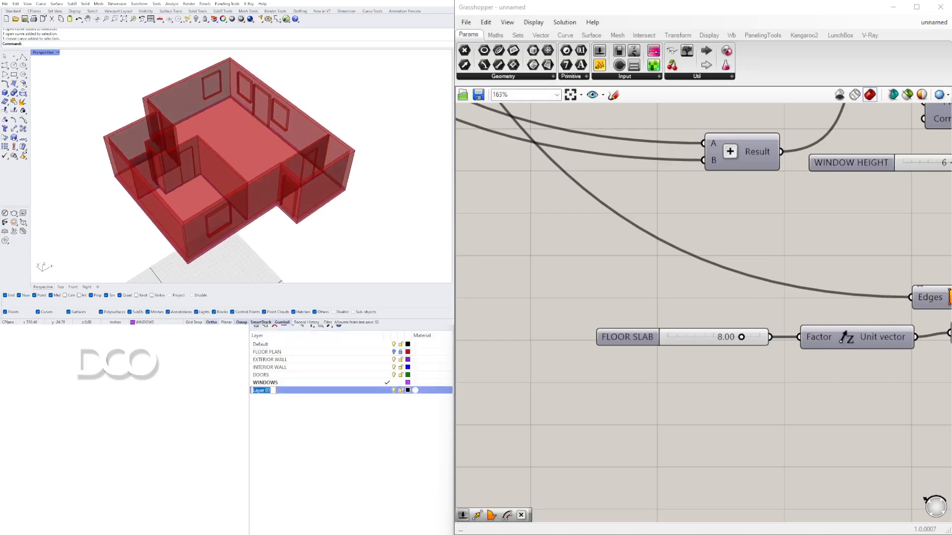
{"action": "type", "text": "3D-MODEL"}
{"action": "key", "text": "Return"}
Step: Add sublayers WALL1 and WALL2 under the 3D-MODEL layer
{"action": "left_click", "coordinate": [265, 326]}
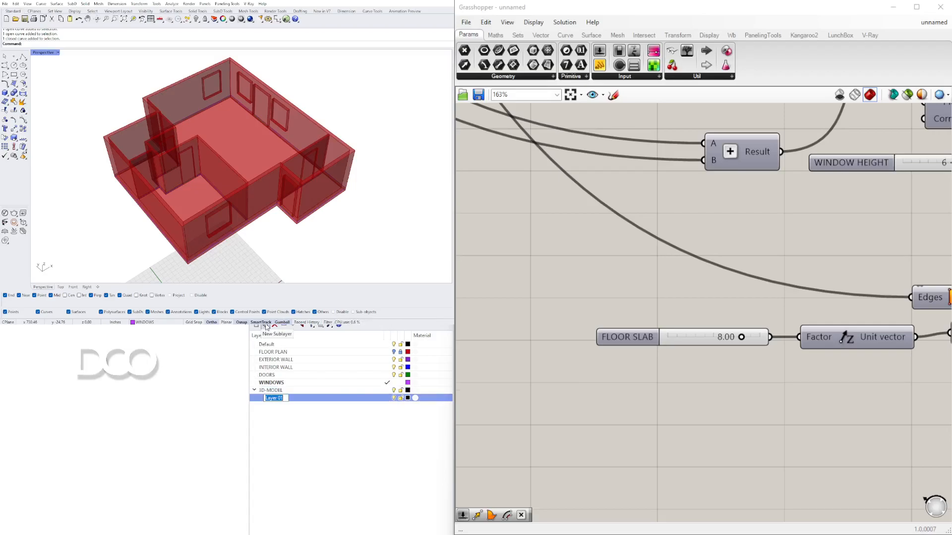
{"action": "type", "text": "WALL1"}
{"action": "left_click", "coordinate": [266, 327]}
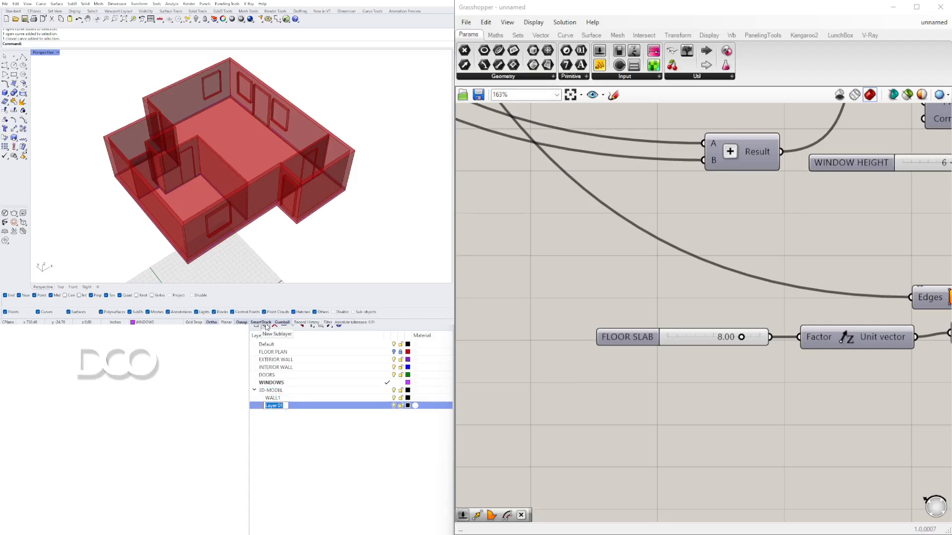
{"action": "type", "text": "WALL2"}
Step: Add sublayers WINDOW/DOOR and FLOOR SLAB under the 3D-MODEL layer
{"action": "left_click", "coordinate": [267, 327]}
{"action": "type", "text": "D"}
{"action": "type", "text": "INDO"}
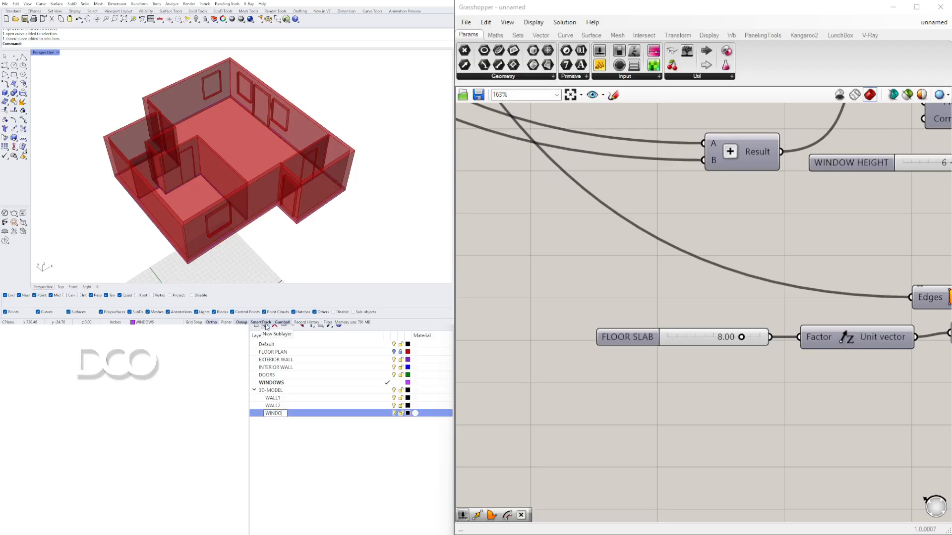
{"action": "type", "text": "W/DOOR"}
{"action": "key", "text": "Return"}
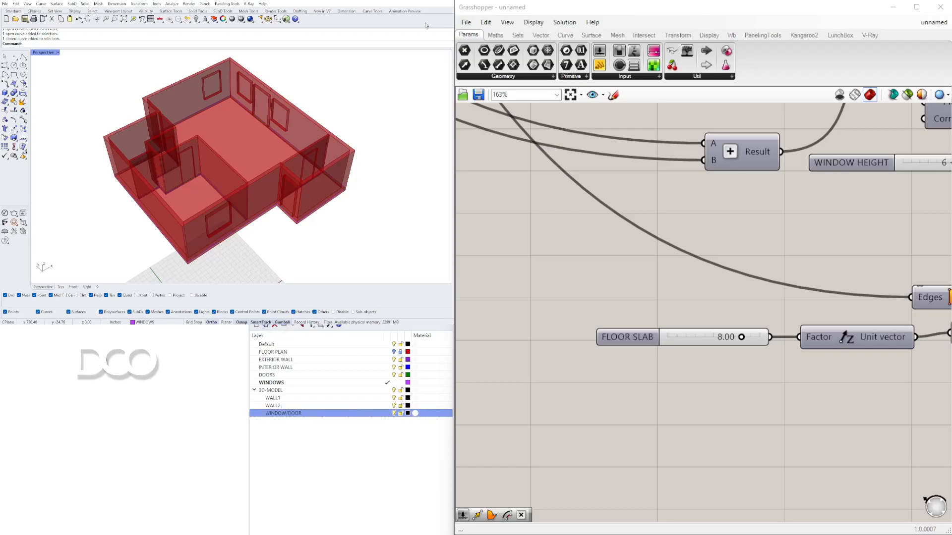
{"action": "left_click", "coordinate": [256, 327]}
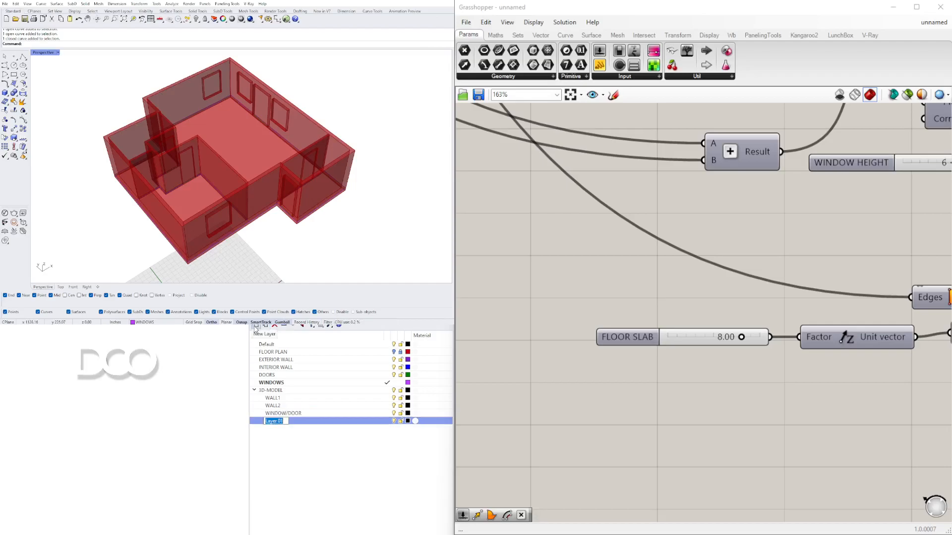
{"action": "type", "text": "FLO"}
{"action": "key", "text": "Return"}
Step: Make WALL1 the current layer and bake the first solid difference component's result onto it
{"action": "left_click", "coordinate": [319, 455]}
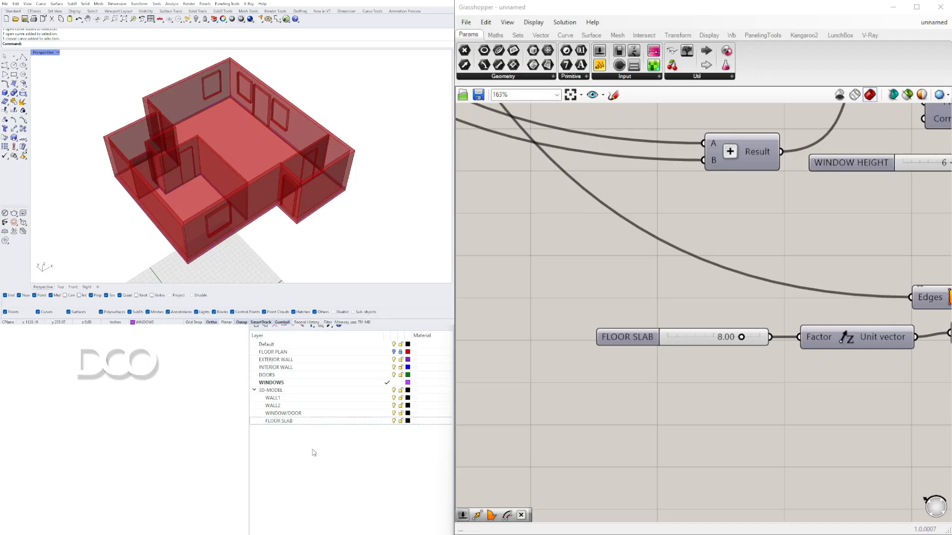
{"action": "left_click", "coordinate": [387, 397]}
{"action": "scroll", "coordinate": [817, 209], "scroll_direction": "down", "scroll_amount": 3}
{"action": "scroll", "coordinate": [816, 205], "scroll_direction": "down", "scroll_amount": 3}
{"action": "right_click_drag", "start_coordinate": [875, 215], "coordinate": [543, 323]}
{"action": "scroll", "coordinate": [543, 322], "scroll_direction": "down", "scroll_amount": 2}
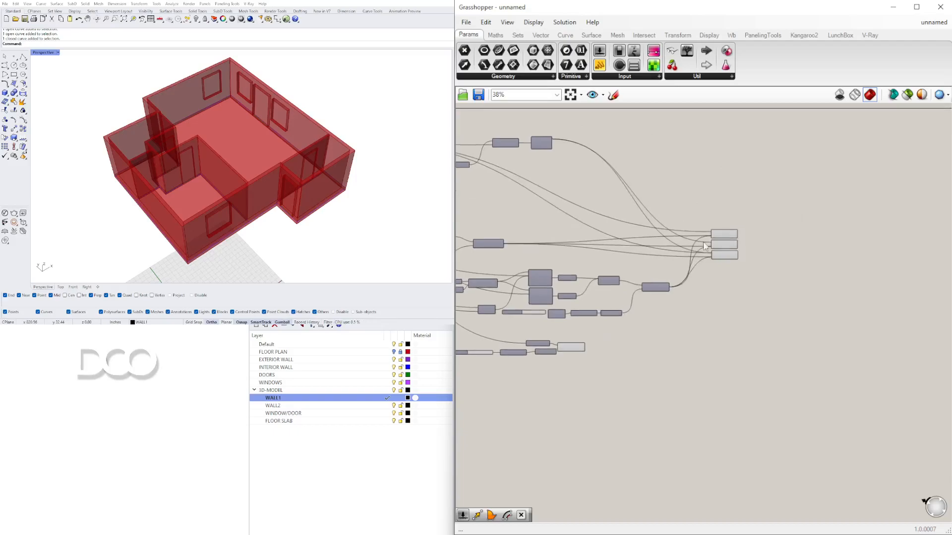
{"action": "scroll", "coordinate": [707, 231], "scroll_direction": "up", "scroll_amount": 4}
{"action": "left_click", "coordinate": [742, 236]}
{"action": "middle_click", "coordinate": [742, 235]}
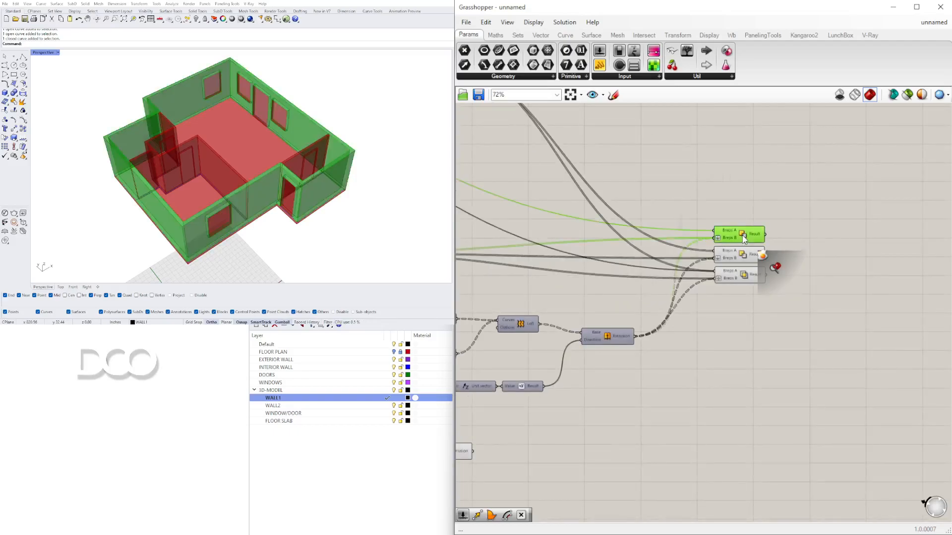
{"action": "left_click", "coordinate": [766, 257]}
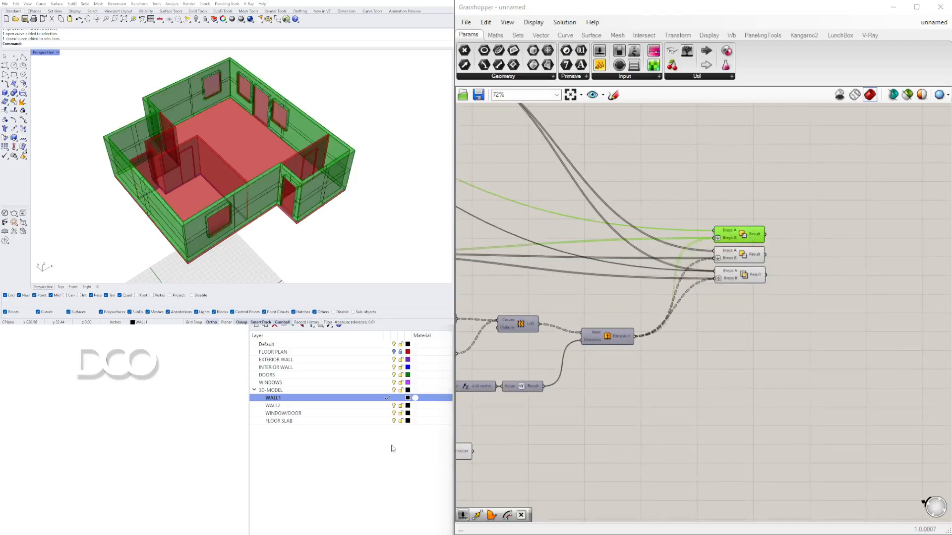
Step: Make WALL2 the current layer and bake the second solid difference component's result onto it
{"action": "left_click", "coordinate": [386, 406]}
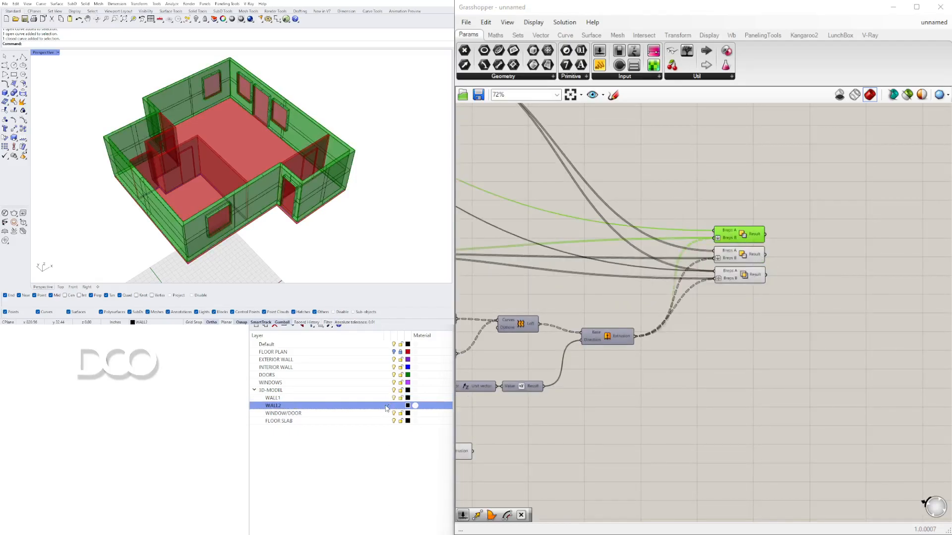
{"action": "left_click", "coordinate": [739, 255]}
{"action": "middle_click", "coordinate": [739, 258]}
{"action": "left_click", "coordinate": [755, 275]}
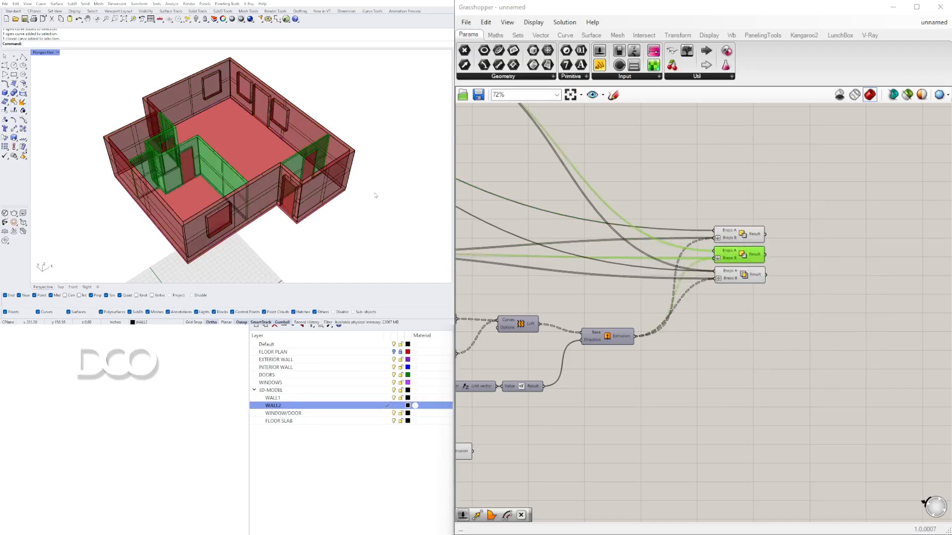
Step: Make WINDOW/DOOR the current layer and bake the third solid difference component's result onto it
{"action": "left_click", "coordinate": [387, 413]}
{"action": "left_click", "coordinate": [720, 295]}
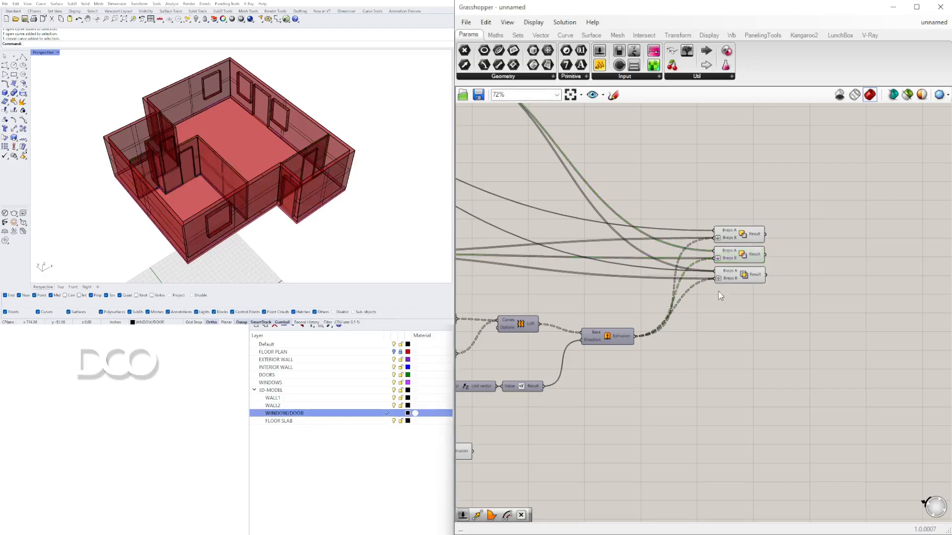
{"action": "left_click", "coordinate": [744, 278]}
{"action": "middle_click", "coordinate": [744, 278]}
{"action": "left_click", "coordinate": [764, 300]}
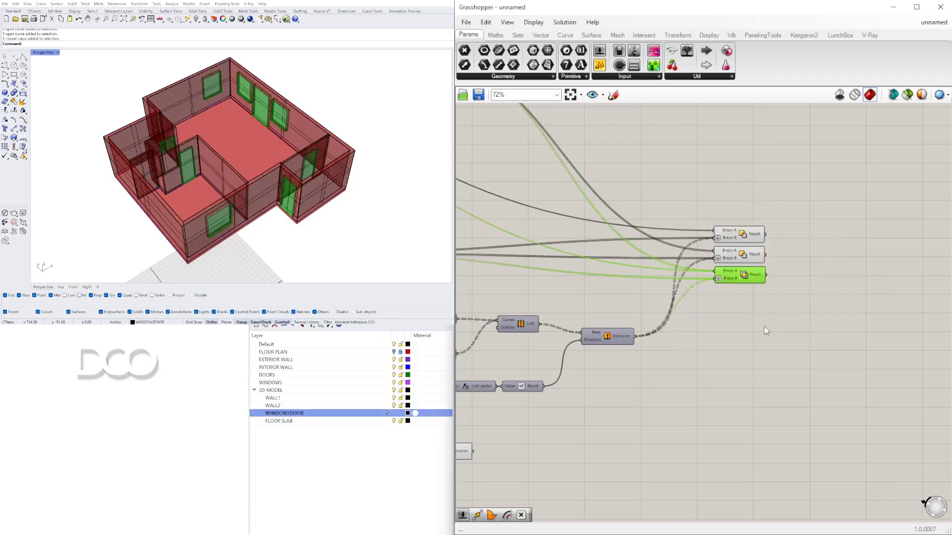
Step: Make FLOOR SLAB the current layer and bake the floor slab Extrusion component onto it
{"action": "left_click", "coordinate": [760, 329]}
{"action": "scroll", "coordinate": [736, 352], "scroll_direction": "down", "scroll_amount": 4}
{"action": "scroll", "coordinate": [674, 350], "scroll_direction": "up", "scroll_amount": 7}
{"action": "left_click_drag", "start_coordinate": [632, 342], "coordinate": [686, 345]}
{"action": "left_click", "coordinate": [391, 422]}
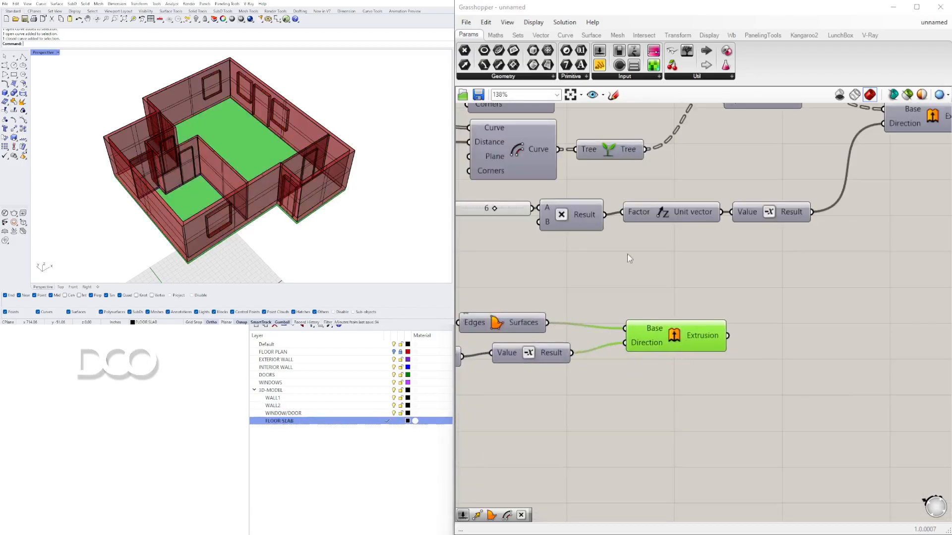
{"action": "middle_click", "coordinate": [678, 340]}
{"action": "left_click", "coordinate": [703, 361]}
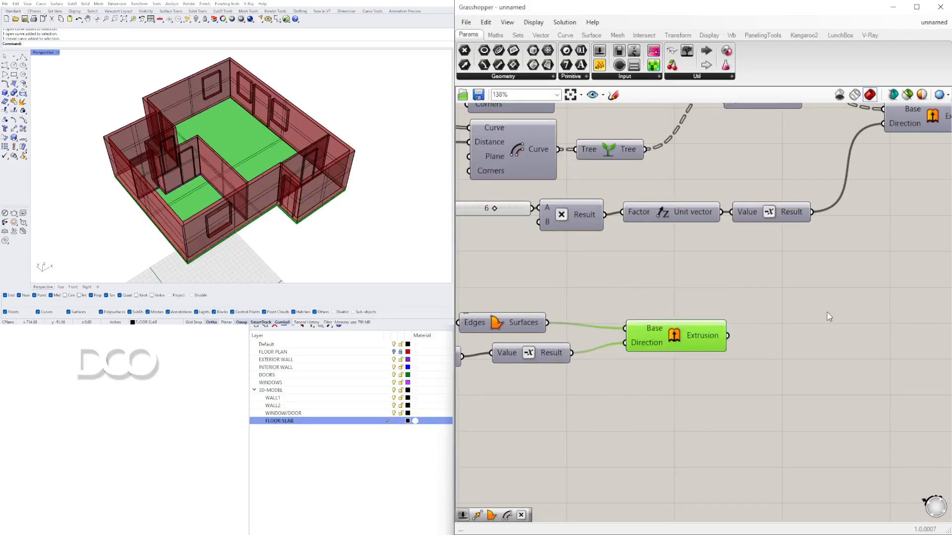
{"action": "left_click", "coordinate": [824, 318]}
Step: Turn off the Grasshopper preview and switch the FLOOR PLAN layer back on to view the baked model
{"action": "left_click", "coordinate": [839, 95]}
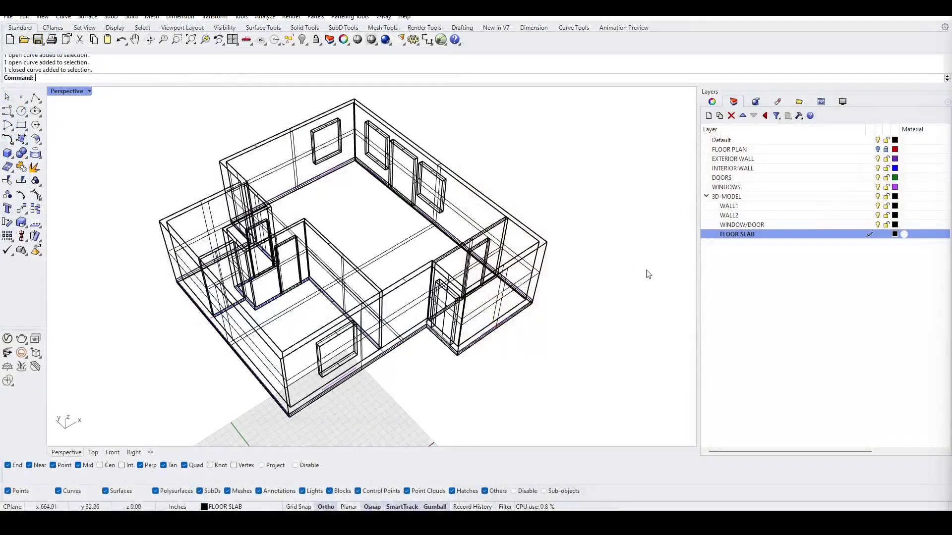
{"action": "left_click", "coordinate": [877, 149]}
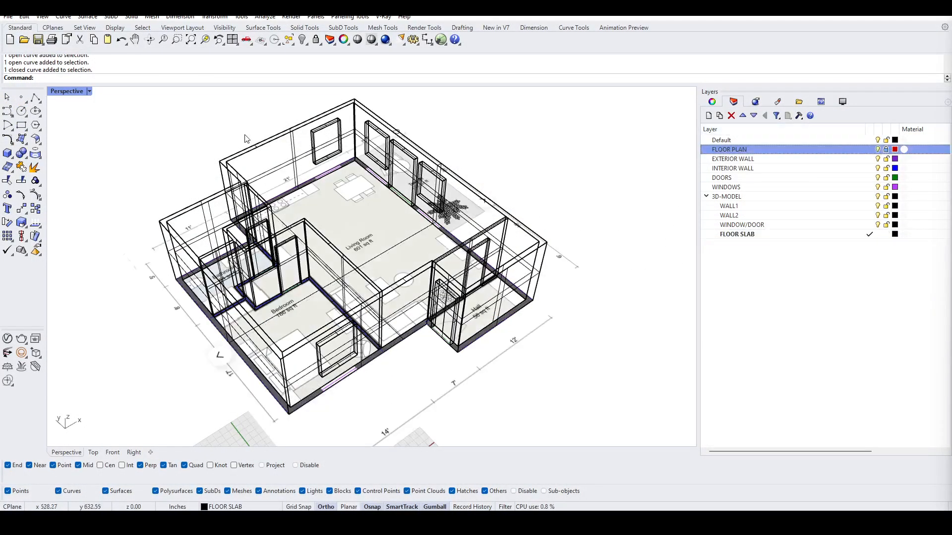
{"action": "right_click_drag", "start_coordinate": [268, 96], "coordinate": [105, 116]}
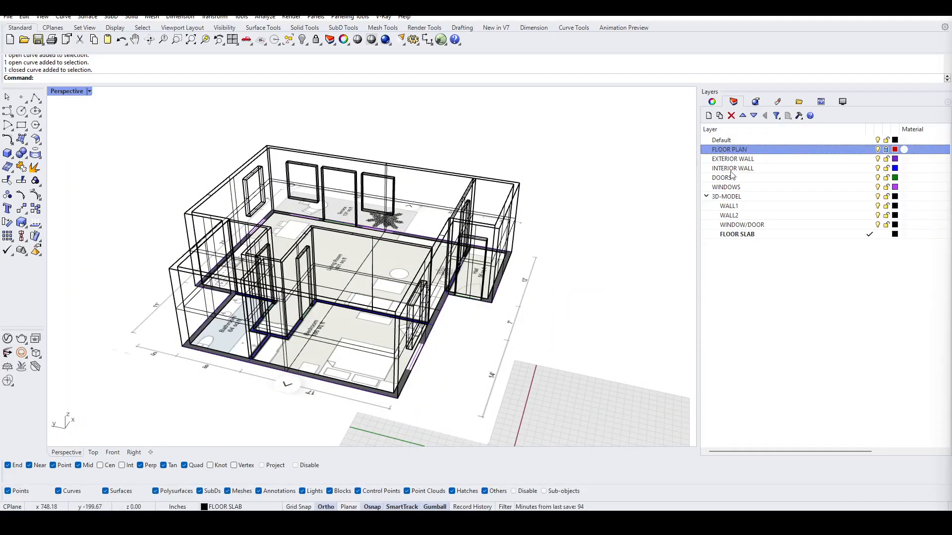
Step: Rename the Default layer to BASE-GEO
{"action": "left_click", "coordinate": [723, 141]}
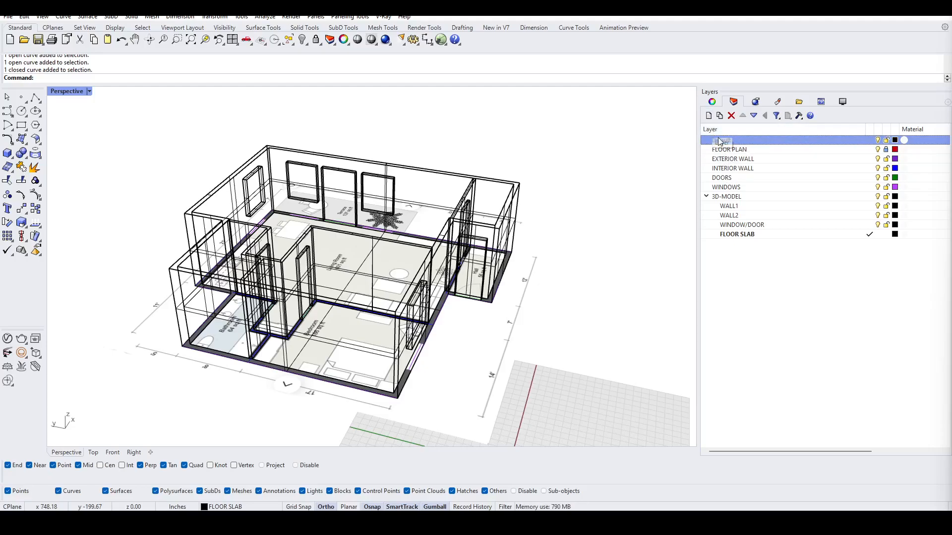
{"action": "double_click", "coordinate": [725, 142]}
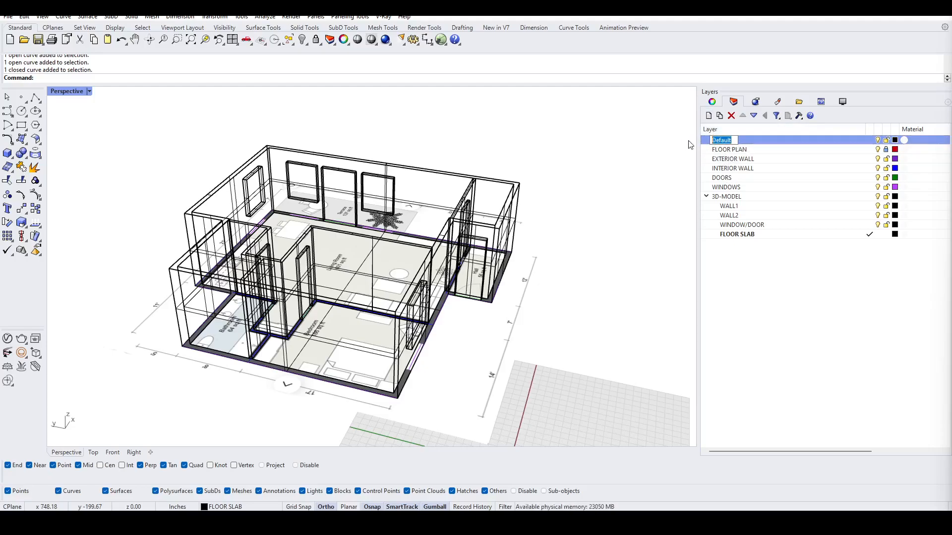
{"action": "type", "text": "BASE-GE"}
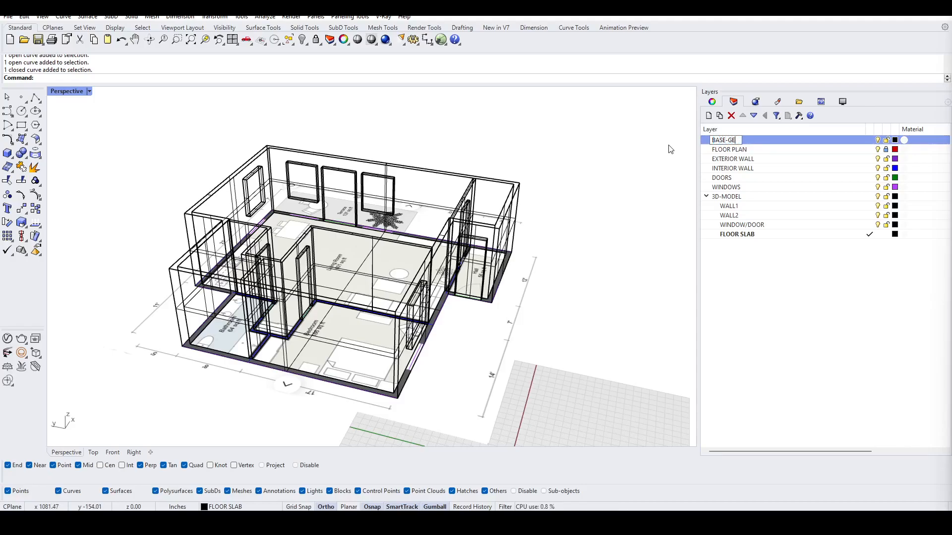
{"action": "key", "text": "Return"}
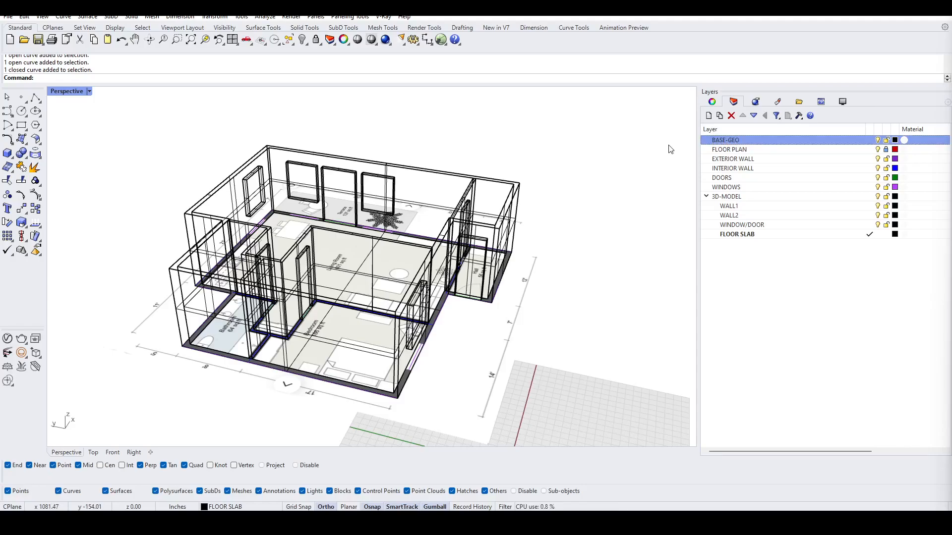
Step: Move the FLOOR PLAN, EXTERIOR WALL, INTERIOR WALL, DOORS and WINDOWS layers into BASE-GEO as sublayers
{"action": "left_click", "coordinate": [738, 189]}
{"action": "left_click", "coordinate": [729, 149], "text": "shift"}
{"action": "left_click", "coordinate": [730, 143], "text": "shift"}
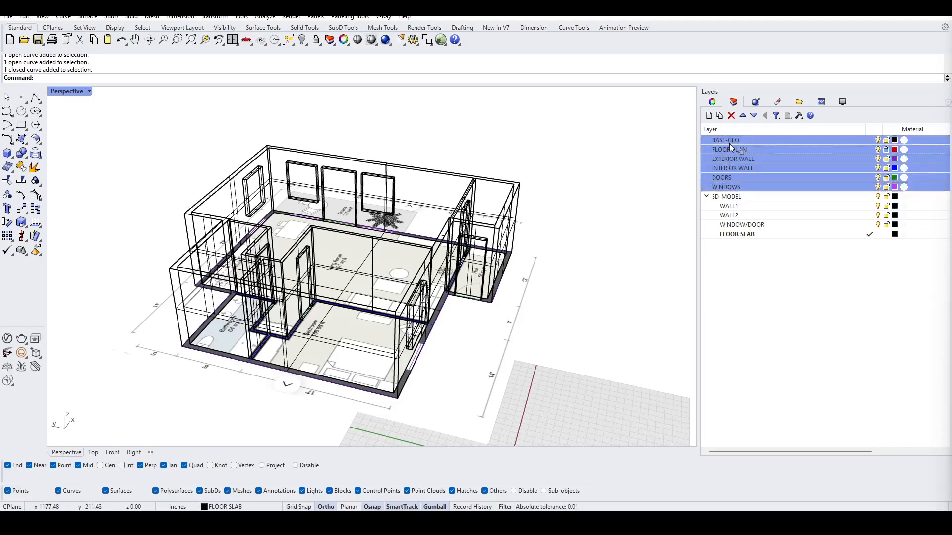
{"action": "left_click_drag", "start_coordinate": [730, 144], "coordinate": [707, 140]}
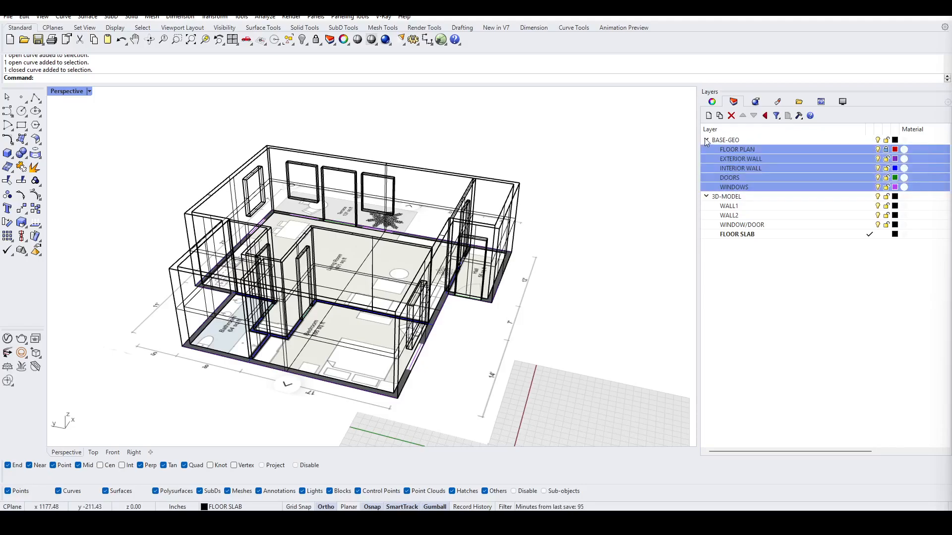
Step: Toggle the visibility of BASE-GEO and its sublayers to compare the baked model with and without the traced plan
{"action": "left_click", "coordinate": [705, 140]}
{"action": "left_click", "coordinate": [810, 212]}
{"action": "left_click", "coordinate": [877, 141]}
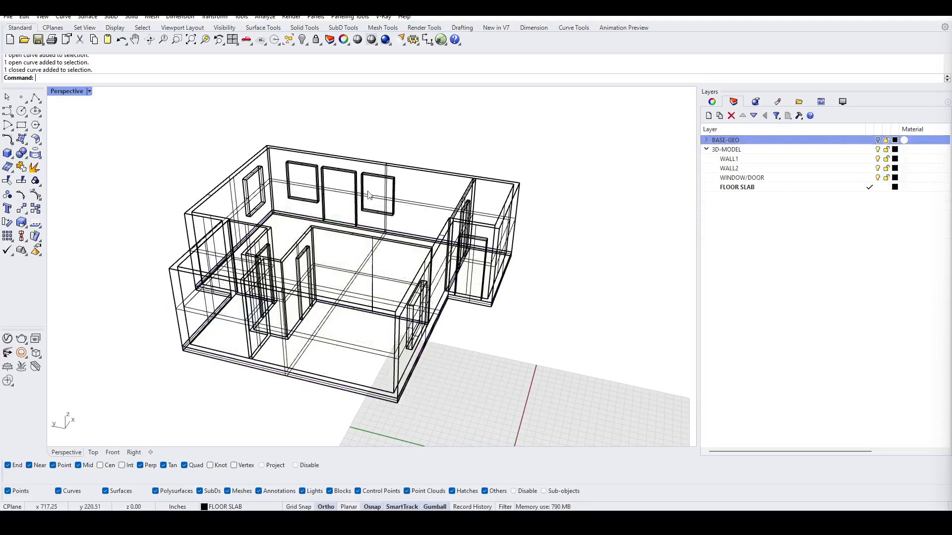
{"action": "left_click", "coordinate": [707, 139]}
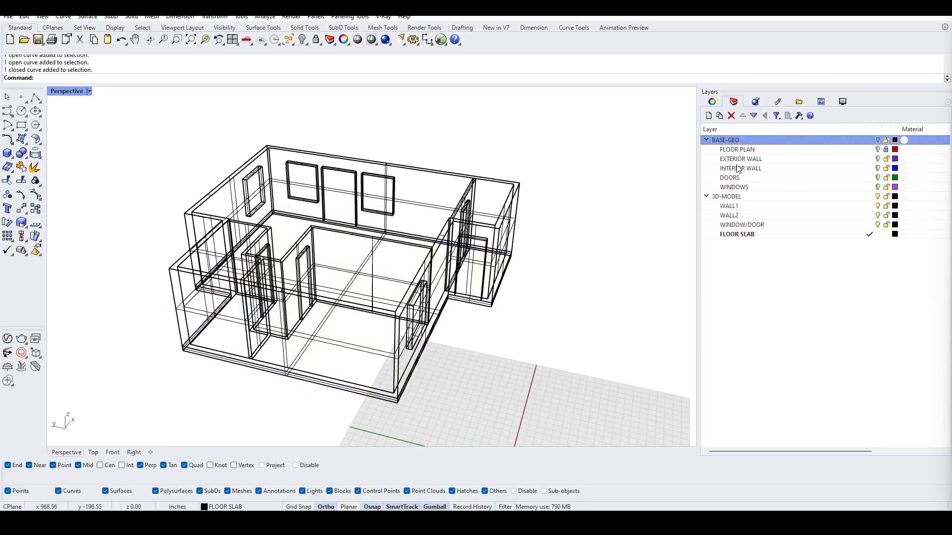
{"action": "left_click", "coordinate": [737, 187]}
{"action": "left_click", "coordinate": [737, 169]}
{"action": "left_click", "coordinate": [825, 150]}
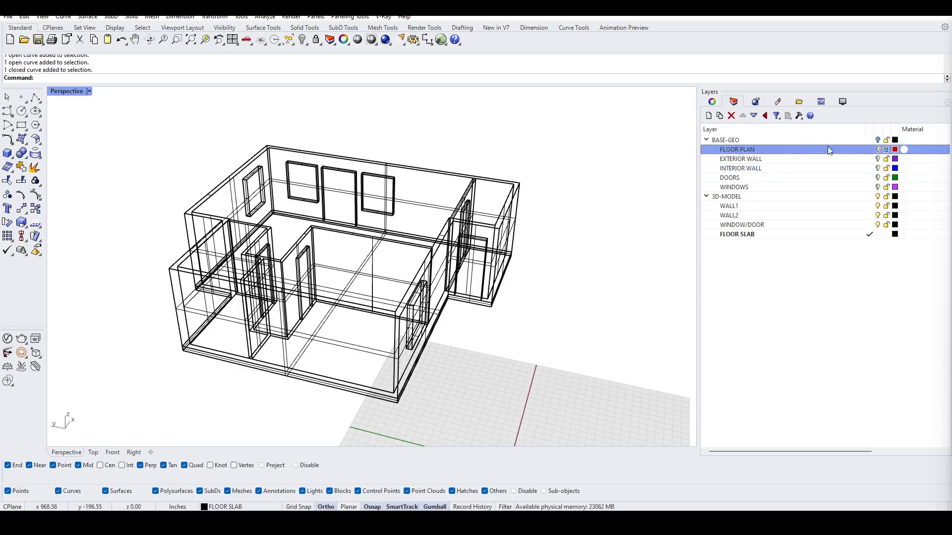
{"action": "left_click", "coordinate": [877, 140]}
{"action": "left_click", "coordinate": [877, 140]}
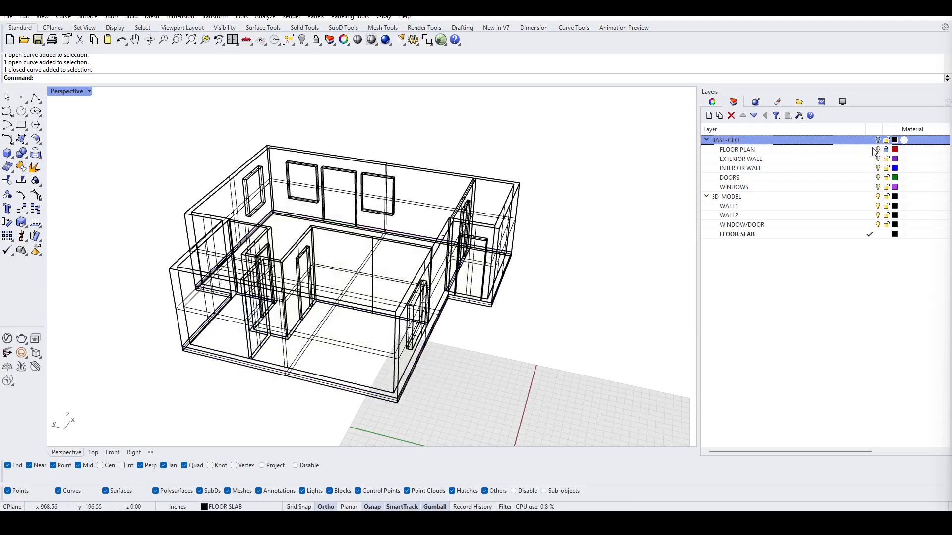
{"action": "left_click", "coordinate": [872, 149]}
{"action": "left_click", "coordinate": [774, 188], "text": "shift"}
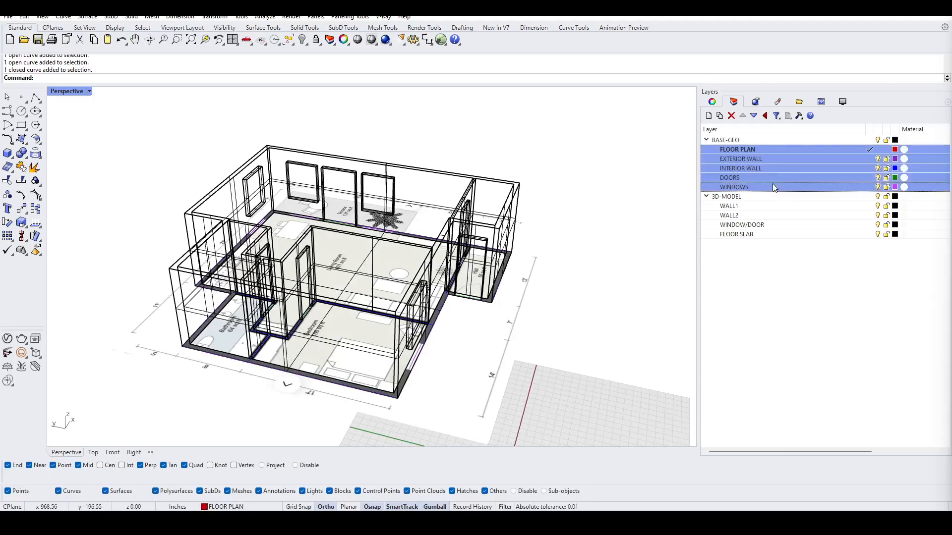
{"action": "left_click", "coordinate": [870, 141]}
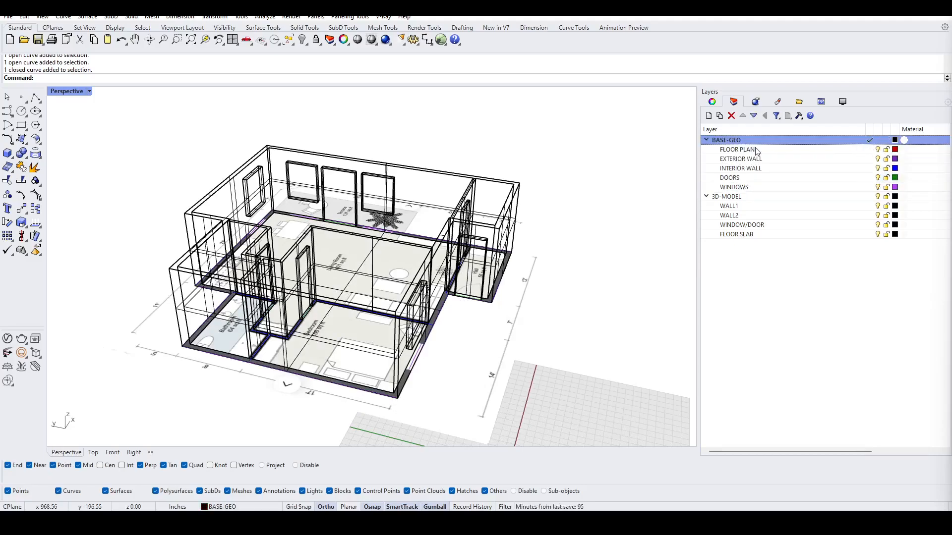
{"action": "left_click", "coordinate": [757, 150]}
{"action": "left_click", "coordinate": [753, 187], "text": "shift"}
{"action": "left_click", "coordinate": [877, 149]}
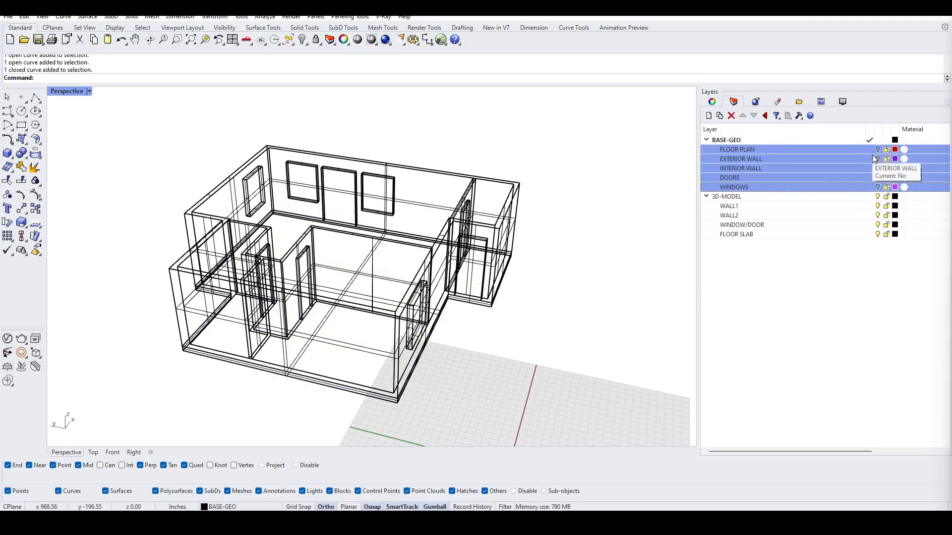
{"action": "left_click", "coordinate": [876, 150]}
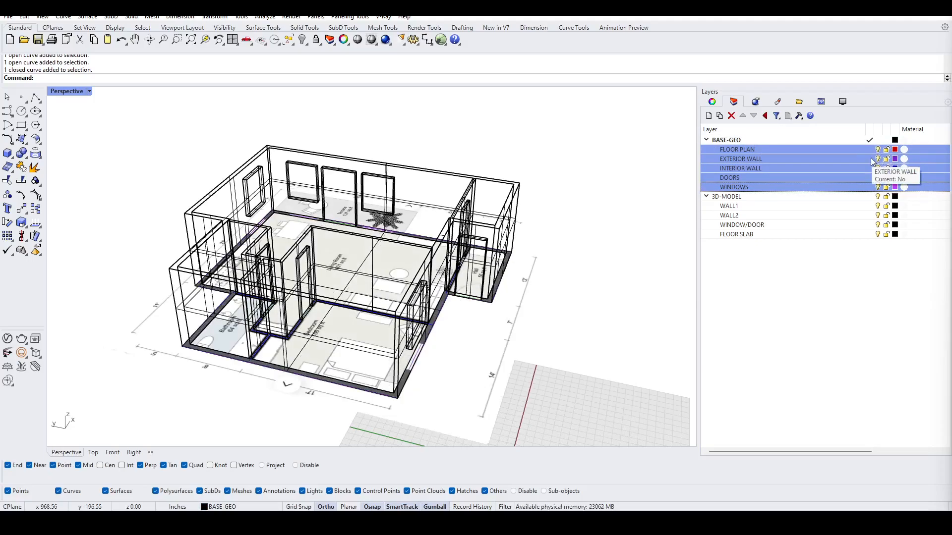
Step: Move the FLOOR PLAN layer out of BASE-GEO to the top level and make it the current layer
{"action": "double_click", "coordinate": [753, 149]}
{"action": "left_click", "coordinate": [776, 150]}
{"action": "left_click_drag", "start_coordinate": [767, 151], "coordinate": [762, 269]}
{"action": "left_click", "coordinate": [726, 141]}
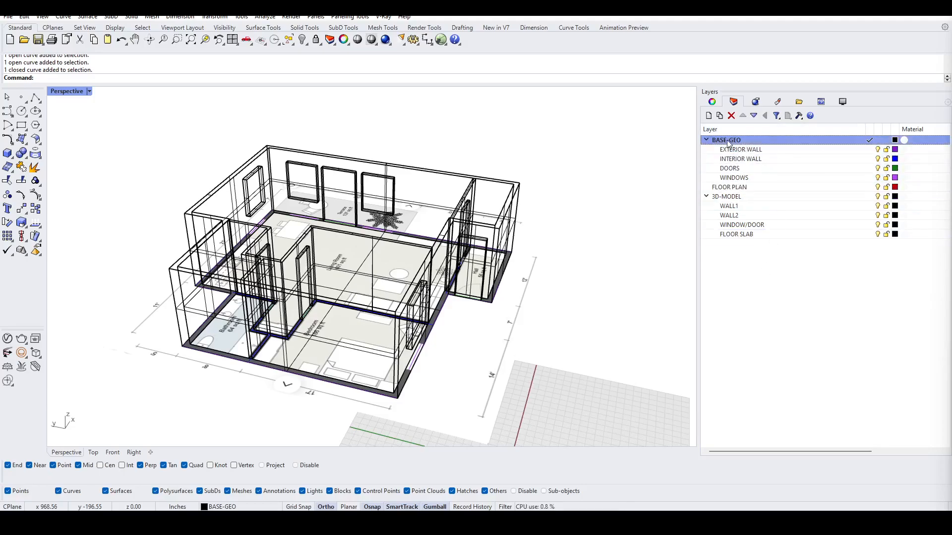
{"action": "left_click", "coordinate": [870, 187]}
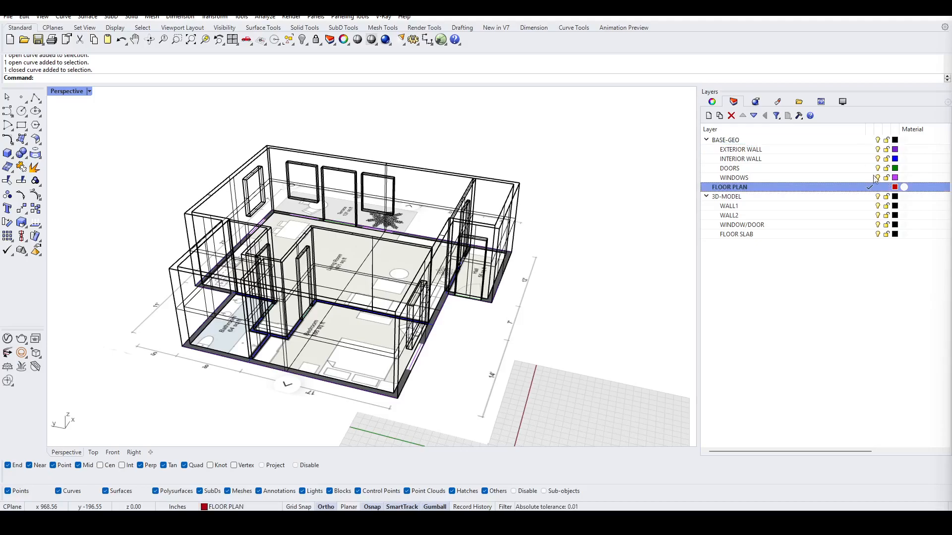
Step: Hide the BASE-GEO layer and switch the Perspective viewport to Shaded display
{"action": "left_click", "coordinate": [880, 141]}
{"action": "left_click", "coordinate": [89, 91]}
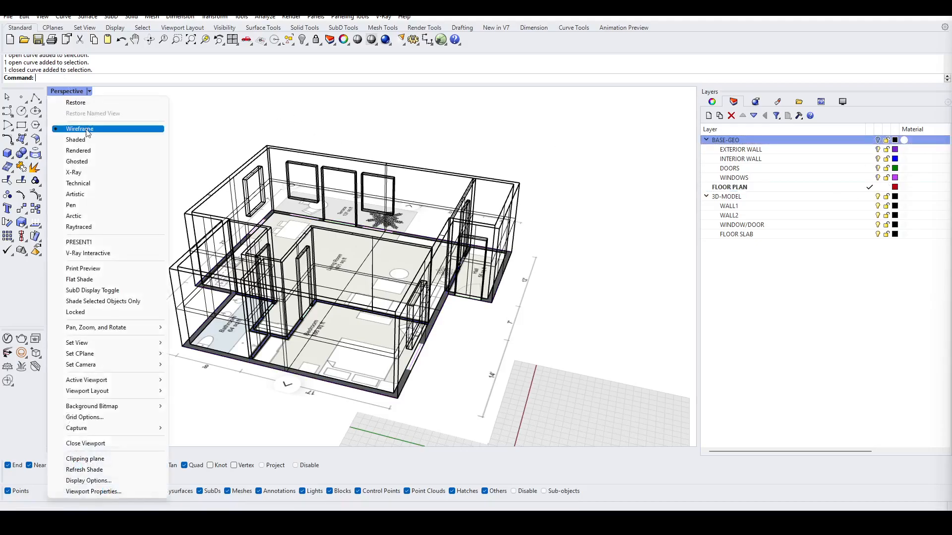
{"action": "left_click", "coordinate": [85, 140]}
{"action": "mouse_move", "coordinate": [526, 149]}
{"action": "right_mouse_down"}
{"action": "mouse_move", "coordinate": [526, 209]}
{"action": "mouse_move", "coordinate": [529, 150]}
{"action": "mouse_move", "coordinate": [495, 110]}
{"action": "right_mouse_up"}
{"action": "right_click_drag", "start_coordinate": [413, 152], "coordinate": [358, 275]}
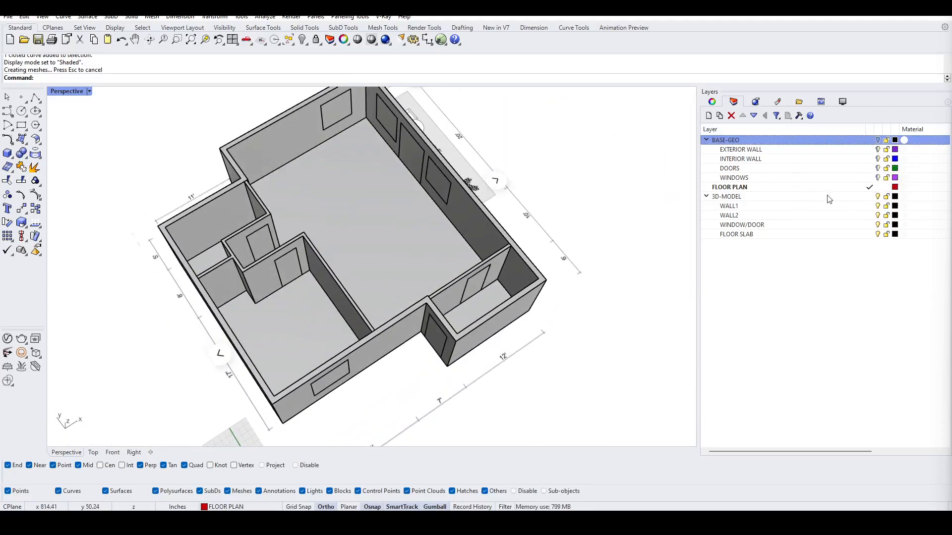
Step: Hide the FLOOR SLAB layer to view the walls over the floor plan image
{"action": "left_click", "coordinate": [878, 235]}
{"action": "right_click_drag", "start_coordinate": [461, 334], "coordinate": [59, 269]}
{"action": "right_click_drag", "start_coordinate": [233, 224], "coordinate": [498, 252]}
{"action": "scroll", "coordinate": [466, 313], "scroll_direction": "up", "scroll_amount": 4}
{"action": "right_click_drag", "start_coordinate": [466, 313], "coordinate": [562, 311]}
{"action": "scroll", "coordinate": [518, 290], "scroll_direction": "down", "scroll_amount": 6}
{"action": "right_click_drag", "start_coordinate": [461, 282], "coordinate": [464, 308]}
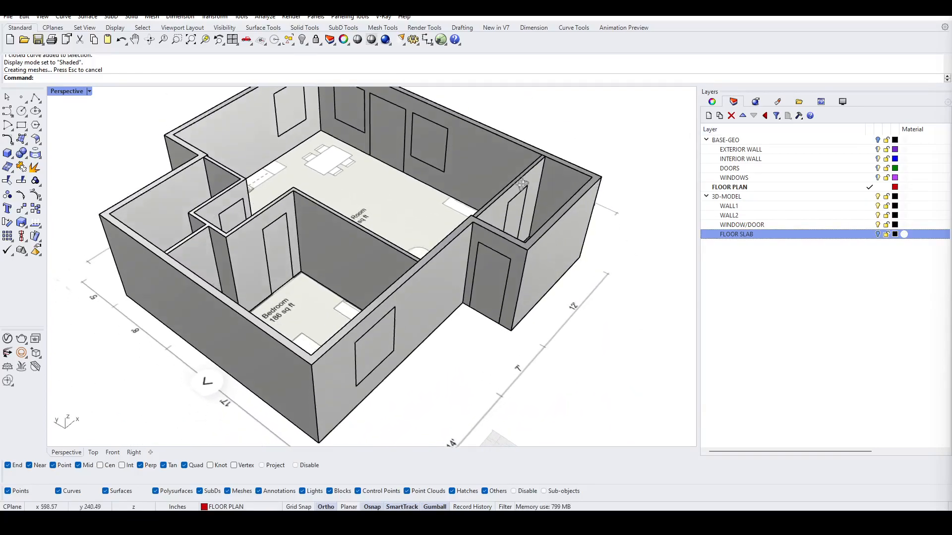
Step: Make 3D-MODEL the current layer and hide the FLOOR PLAN layer
{"action": "left_click", "coordinate": [870, 196]}
{"action": "left_click", "coordinate": [877, 187]}
{"action": "right_click_drag", "start_coordinate": [442, 309], "coordinate": [516, 251]}
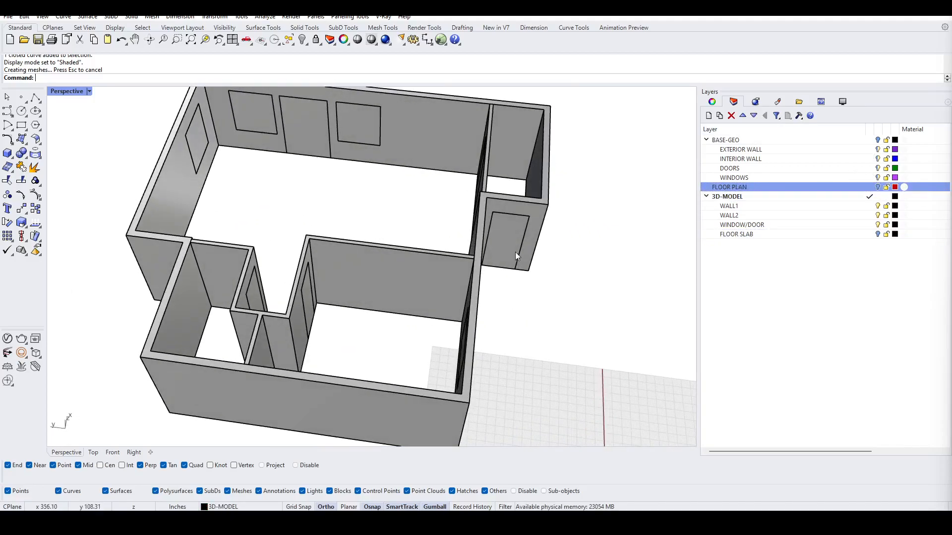
{"action": "scroll", "coordinate": [516, 252], "scroll_direction": "up", "scroll_amount": 4}
{"action": "type", "text": "Sh"}
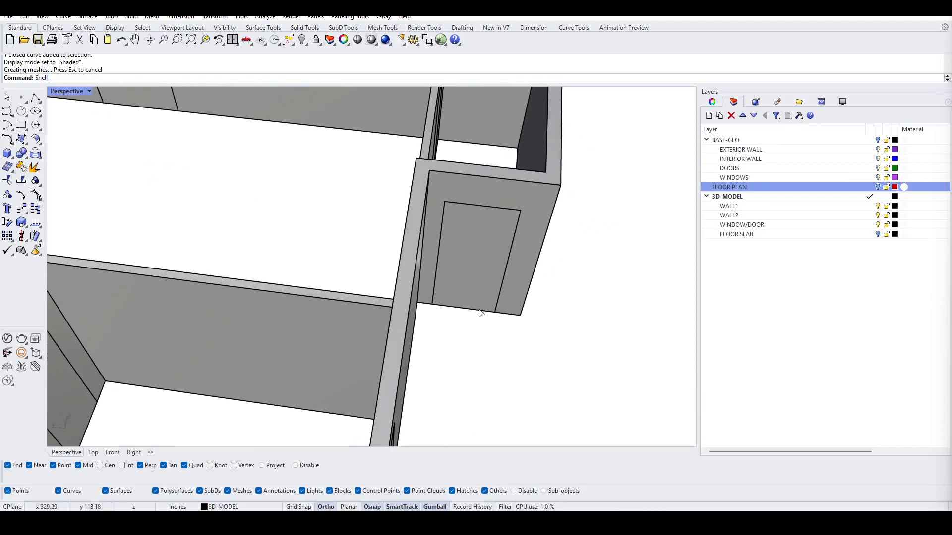
{"action": "type", "text": "ell"}
{"action": "key", "text": "Return"}
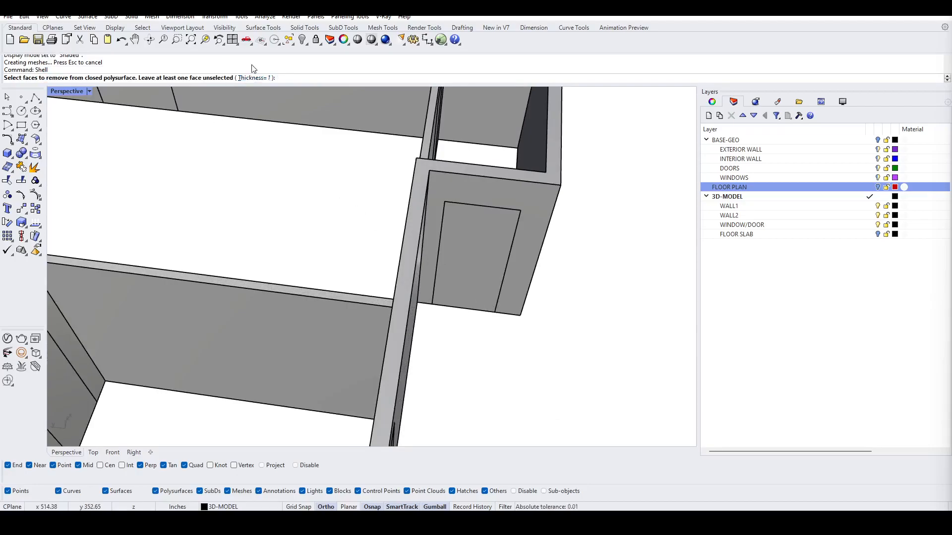
{"action": "key", "text": "Escape"}
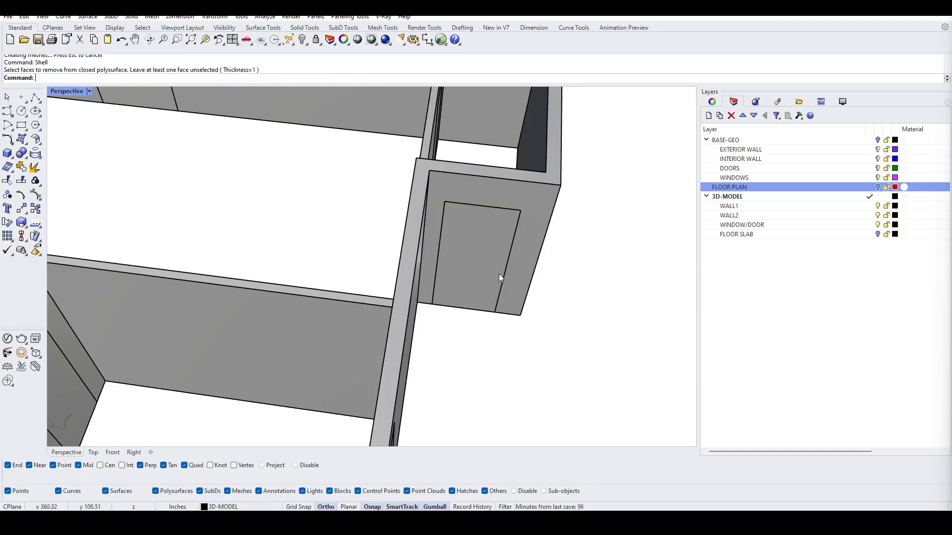
Step: Shell the door box in the small projecting room, removing its outer face
{"action": "key", "text": "Return"}
{"action": "right_click_drag", "start_coordinate": [467, 308], "coordinate": [448, 224]}
{"action": "scroll", "coordinate": [449, 228], "scroll_direction": "up", "scroll_amount": 3}
{"action": "left_click", "coordinate": [452, 268]}
{"action": "right_click_drag", "start_coordinate": [453, 287], "coordinate": [471, 358]}
{"action": "key", "text": "Return"}
{"action": "right_click_drag", "start_coordinate": [357, 358], "coordinate": [471, 244]}
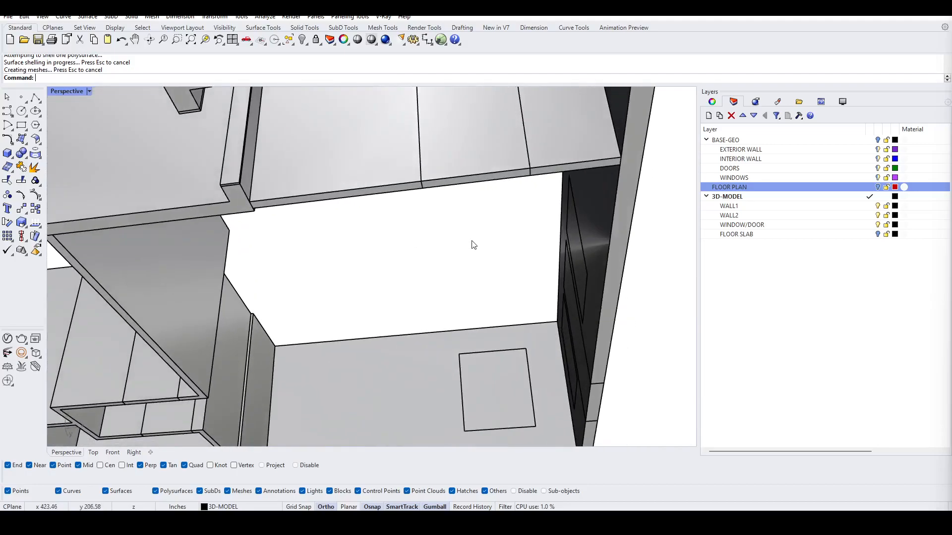
Step: Shell a window box on the back wall by removing its face
{"action": "right_click", "coordinate": [472, 232]}
{"action": "left_click", "coordinate": [467, 167]}
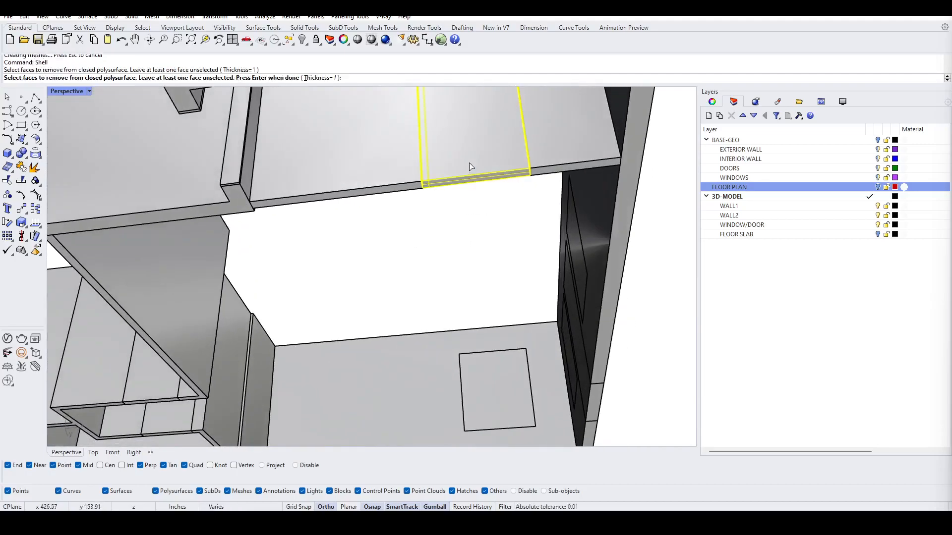
{"action": "key", "text": "Return"}
Step: Shell two more opening boxes, removing one face from each
{"action": "right_click_drag", "start_coordinate": [471, 167], "coordinate": [318, 203]}
{"action": "scroll", "coordinate": [465, 166], "scroll_direction": "up", "scroll_amount": 4}
{"action": "right_click", "coordinate": [467, 163]}
{"action": "left_click", "coordinate": [480, 147]}
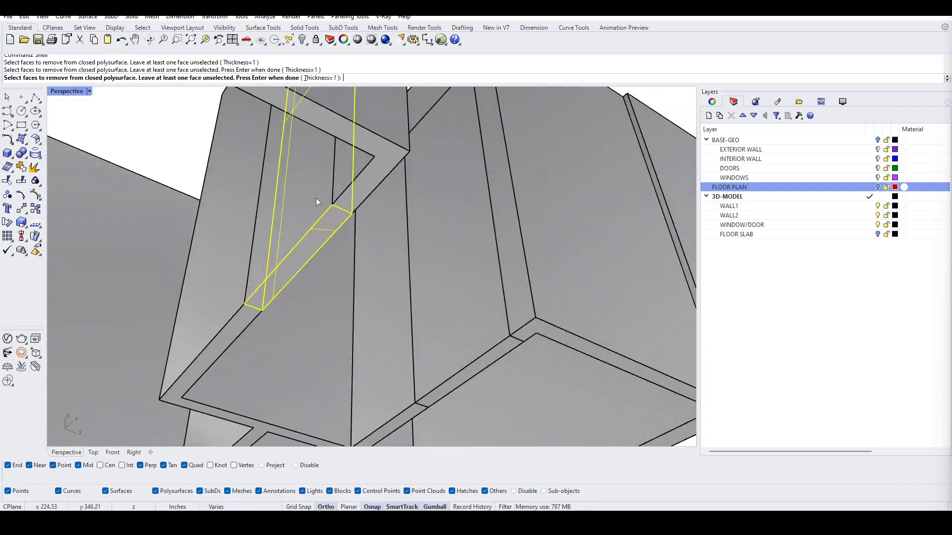
{"action": "right_click", "coordinate": [383, 206]}
{"action": "right_click", "coordinate": [468, 300]}
{"action": "left_click", "coordinate": [472, 311]}
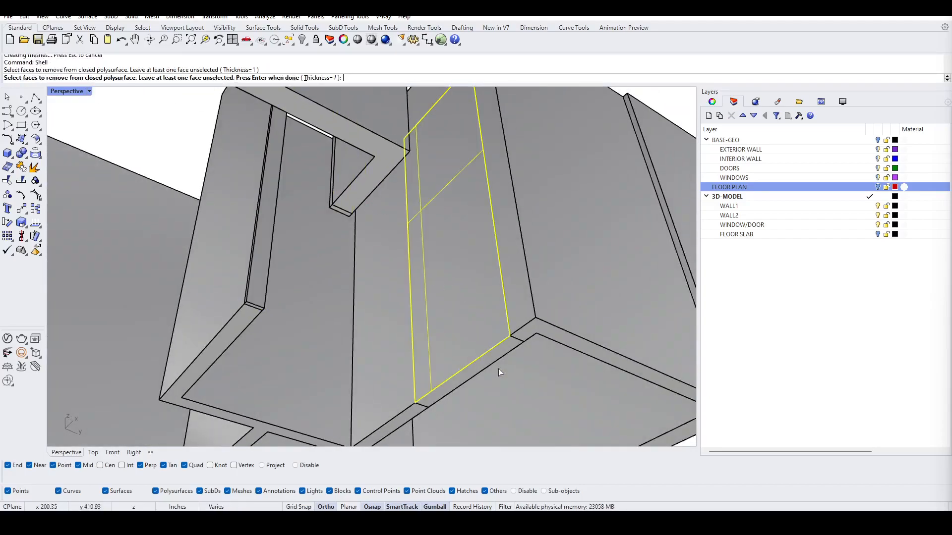
{"action": "left_click", "coordinate": [498, 366]}
{"action": "right_click_drag", "start_coordinate": [551, 387], "coordinate": [496, 400]}
{"action": "right_click", "coordinate": [471, 202]}
Step: Try shelling another opening box, then undo that shell
{"action": "right_click", "coordinate": [531, 217]}
{"action": "left_click", "coordinate": [530, 217]}
{"action": "right_click", "coordinate": [485, 317]}
{"action": "key", "text": "ctrl+z"}
Step: Shell the opening box again by removing its face
{"action": "right_click", "coordinate": [518, 408]}
{"action": "left_click", "coordinate": [505, 388]}
{"action": "right_click", "coordinate": [506, 389]}
Step: Shell the front-wall window box, selecting its inner and outer faces for removal
{"action": "right_click_drag", "start_coordinate": [510, 359], "coordinate": [483, 288]}
{"action": "scroll", "coordinate": [399, 350], "scroll_direction": "up", "scroll_amount": 6}
{"action": "right_click", "coordinate": [392, 356]}
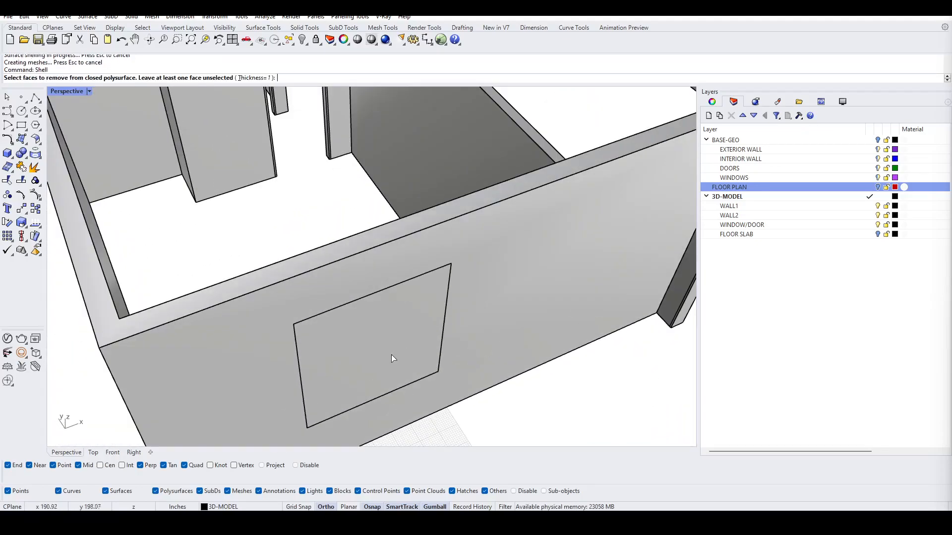
{"action": "left_click", "coordinate": [393, 356]}
{"action": "right_click_drag", "start_coordinate": [331, 320], "coordinate": [509, 243]}
{"action": "left_click", "coordinate": [549, 158]}
{"action": "scroll", "coordinate": [515, 171], "scroll_direction": "down", "scroll_amount": 6}
{"action": "right_click_drag", "start_coordinate": [442, 206], "coordinate": [509, 235], "text": "shift"}
{"action": "right_click_drag", "start_coordinate": [476, 233], "coordinate": [589, 213]}
{"action": "left_click", "coordinate": [278, 243]}
{"action": "right_click_drag", "start_coordinate": [285, 248], "coordinate": [477, 232]}
{"action": "left_click", "coordinate": [477, 236]}
{"action": "left_click", "coordinate": [521, 252]}
{"action": "right_click_drag", "start_coordinate": [486, 290], "coordinate": [523, 277]}
{"action": "scroll", "coordinate": [494, 179], "scroll_direction": "up", "scroll_amount": 3}
{"action": "left_click", "coordinate": [578, 266]}
{"action": "right_click_drag", "start_coordinate": [578, 268], "coordinate": [389, 271]}
{"action": "left_click", "coordinate": [201, 286]}
{"action": "right_click_drag", "start_coordinate": [200, 286], "coordinate": [452, 307]}
{"action": "scroll", "coordinate": [429, 304], "scroll_direction": "down", "scroll_amount": 4}
{"action": "key", "text": "Return"}
Step: Zoom in to examine the shelled window frame in the front wall
{"action": "scroll", "coordinate": [384, 316], "scroll_direction": "up", "scroll_amount": 3}
{"action": "scroll", "coordinate": [456, 225], "scroll_direction": "up", "scroll_amount": 5}
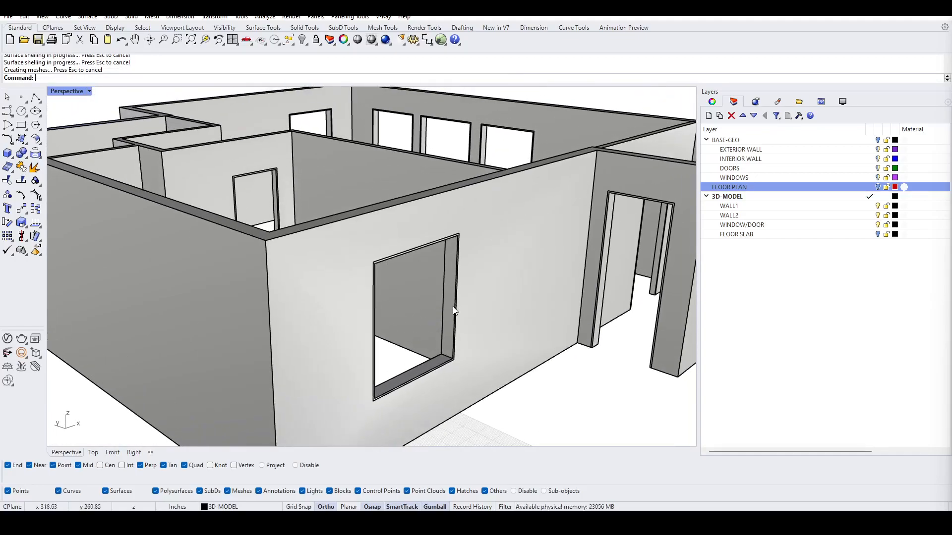
{"action": "scroll", "coordinate": [464, 243], "scroll_direction": "up", "scroll_amount": 5}
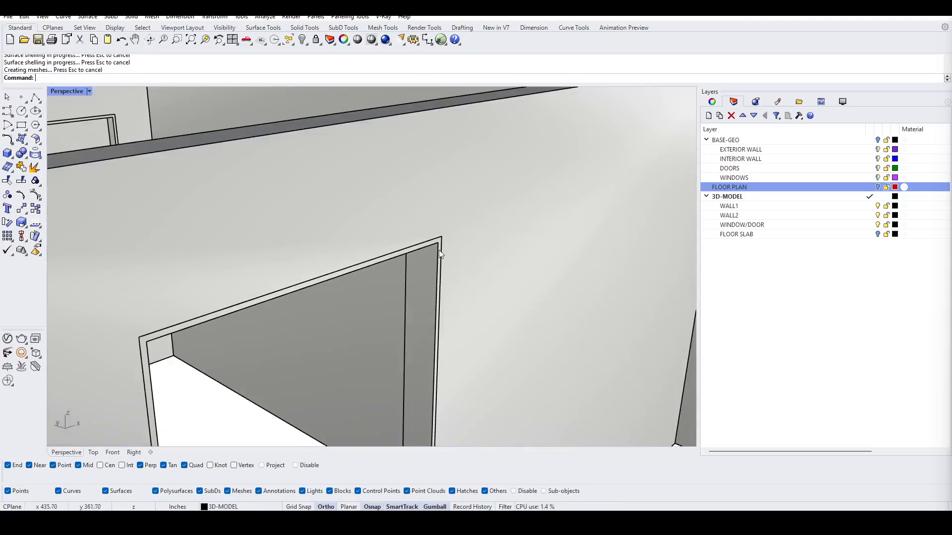
{"action": "right_click_drag", "start_coordinate": [428, 251], "coordinate": [391, 300]}
{"action": "scroll", "coordinate": [389, 296], "scroll_direction": "down", "scroll_amount": 5}
{"action": "mouse_move", "coordinate": [450, 244]}
{"action": "right_mouse_down"}
{"action": "mouse_move", "coordinate": [378, 267]}
{"action": "mouse_move", "coordinate": [446, 247]}
{"action": "mouse_move", "coordinate": [444, 254]}
{"action": "right_mouse_up"}
{"action": "scroll", "coordinate": [444, 258], "scroll_direction": "down", "scroll_amount": 3}
{"action": "right_click_drag", "start_coordinate": [411, 304], "coordinate": [389, 265]}
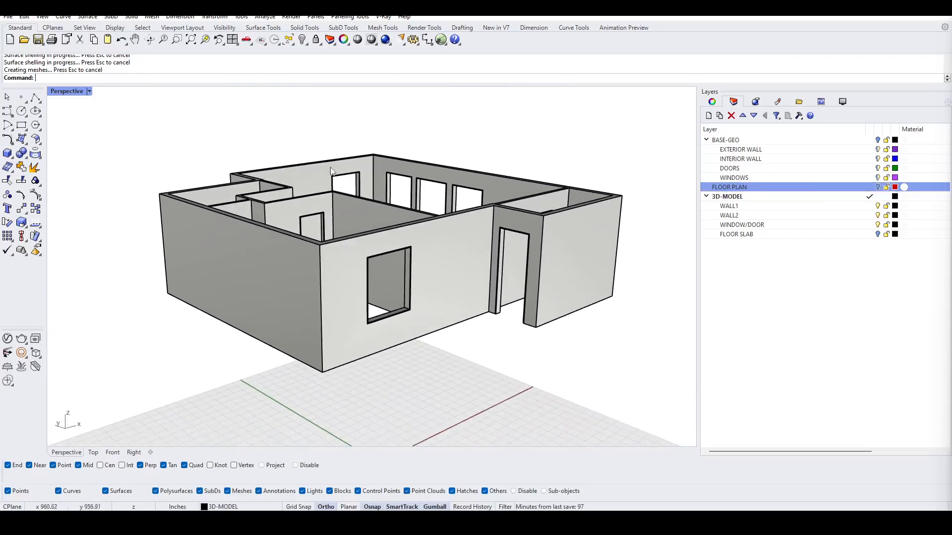
Step: Set the Perspective viewport display mode to PRESENT1
{"action": "left_click", "coordinate": [68, 93]}
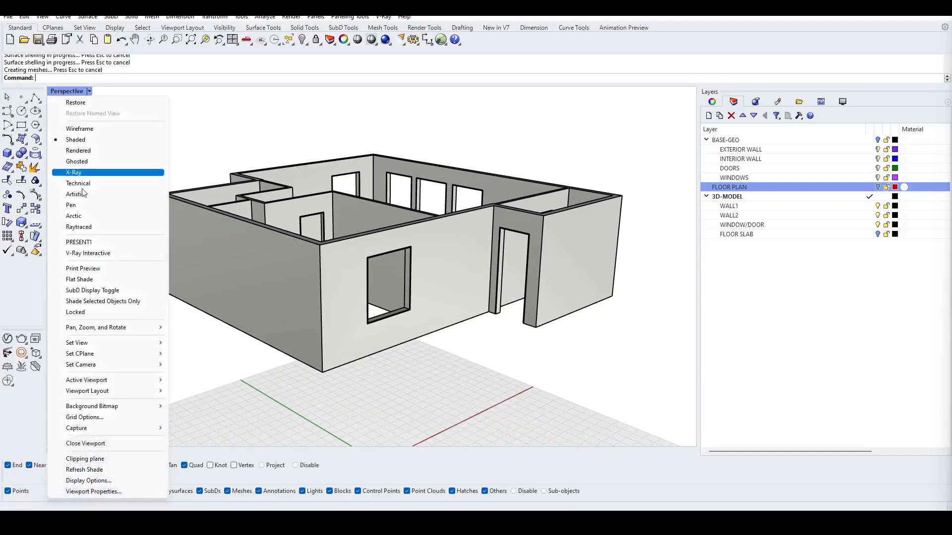
{"action": "left_click", "coordinate": [100, 243]}
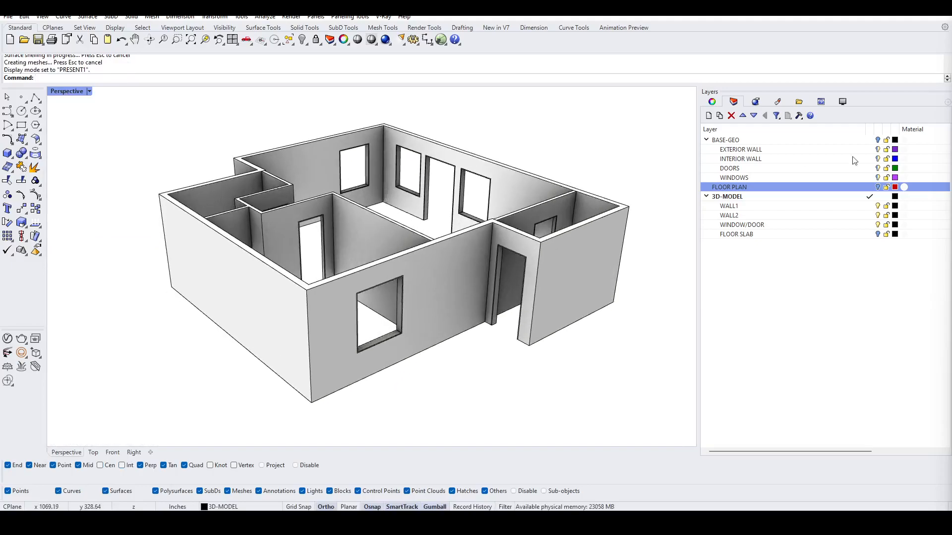
Step: Turn the FLOOR SLAB layer back on
{"action": "left_click", "coordinate": [878, 235]}
{"action": "mouse_move", "coordinate": [488, 334]}
{"action": "right_mouse_down"}
{"action": "mouse_move", "coordinate": [516, 304]}
{"action": "mouse_move", "coordinate": [490, 323]}
{"action": "right_mouse_up"}
{"action": "right_click_drag", "start_coordinate": [418, 276], "coordinate": [418, 311]}
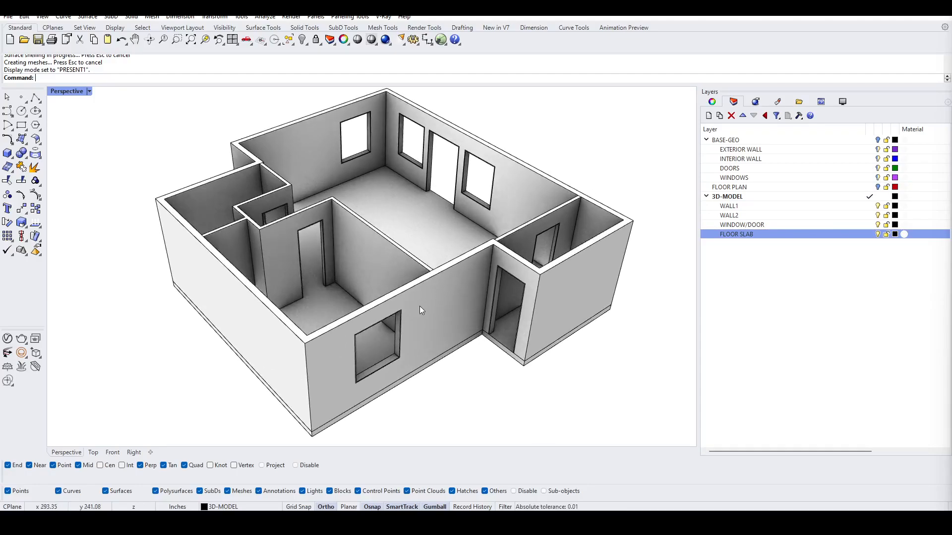
{"action": "left_click", "coordinate": [72, 94]}
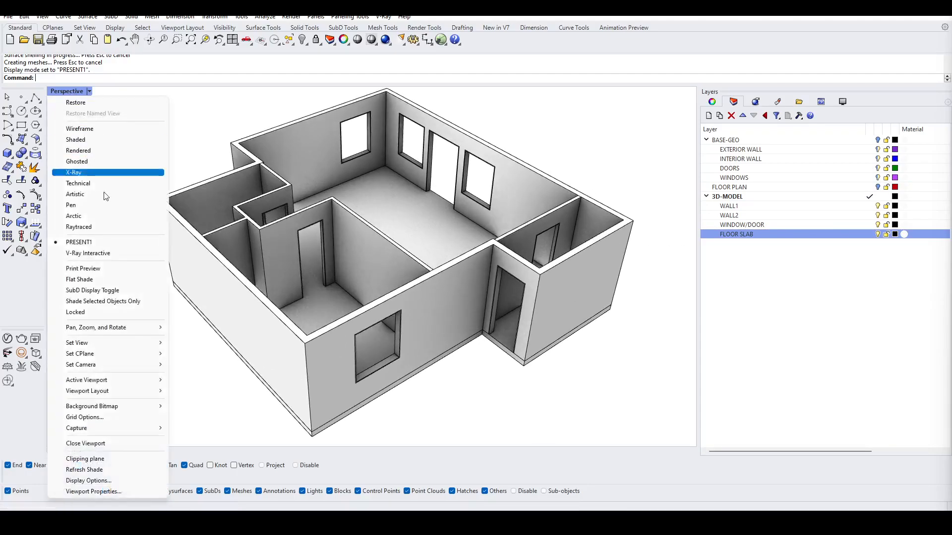
{"action": "left_click", "coordinate": [569, 151]}
{"action": "right_click_drag", "start_coordinate": [569, 151], "coordinate": [583, 125]}
{"action": "scroll", "coordinate": [505, 204], "scroll_direction": "up", "scroll_amount": 6}
{"action": "scroll", "coordinate": [513, 204], "scroll_direction": "down", "scroll_amount": 7}
{"action": "right_click_drag", "start_coordinate": [514, 244], "coordinate": [482, 258]}
{"action": "right_click_drag", "start_coordinate": [406, 203], "coordinate": [427, 223]}
{"action": "scroll", "coordinate": [427, 222], "scroll_direction": "down", "scroll_amount": 3}
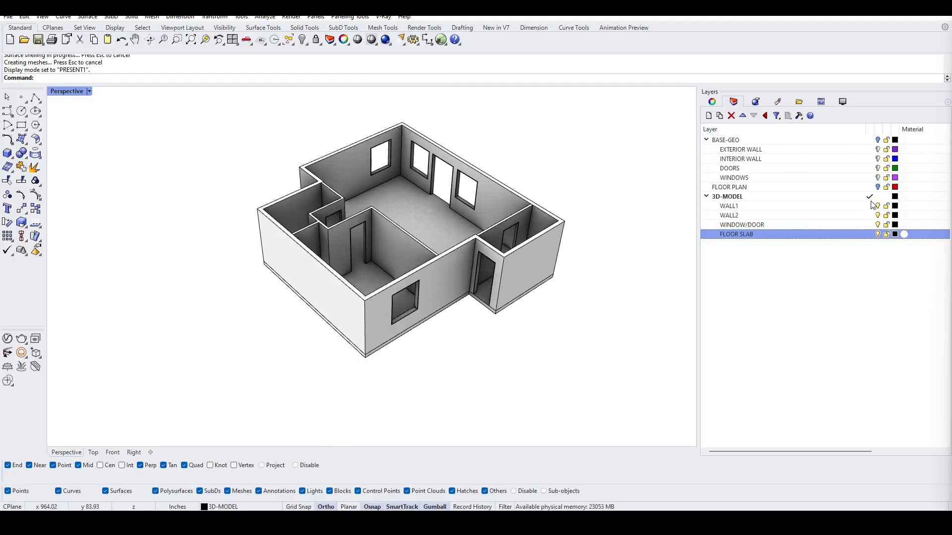
Step: Turn the FLOOR PLAN layer back on to show the plan under the model
{"action": "left_click", "coordinate": [877, 187]}
{"action": "right_click_drag", "start_coordinate": [517, 271], "coordinate": [494, 262]}
{"action": "right_click_drag", "start_coordinate": [397, 243], "coordinate": [390, 271]}
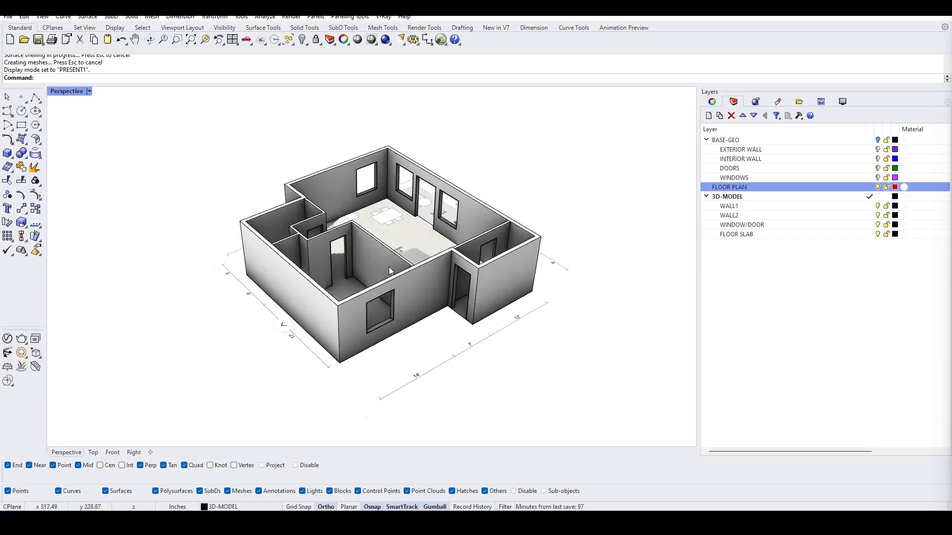